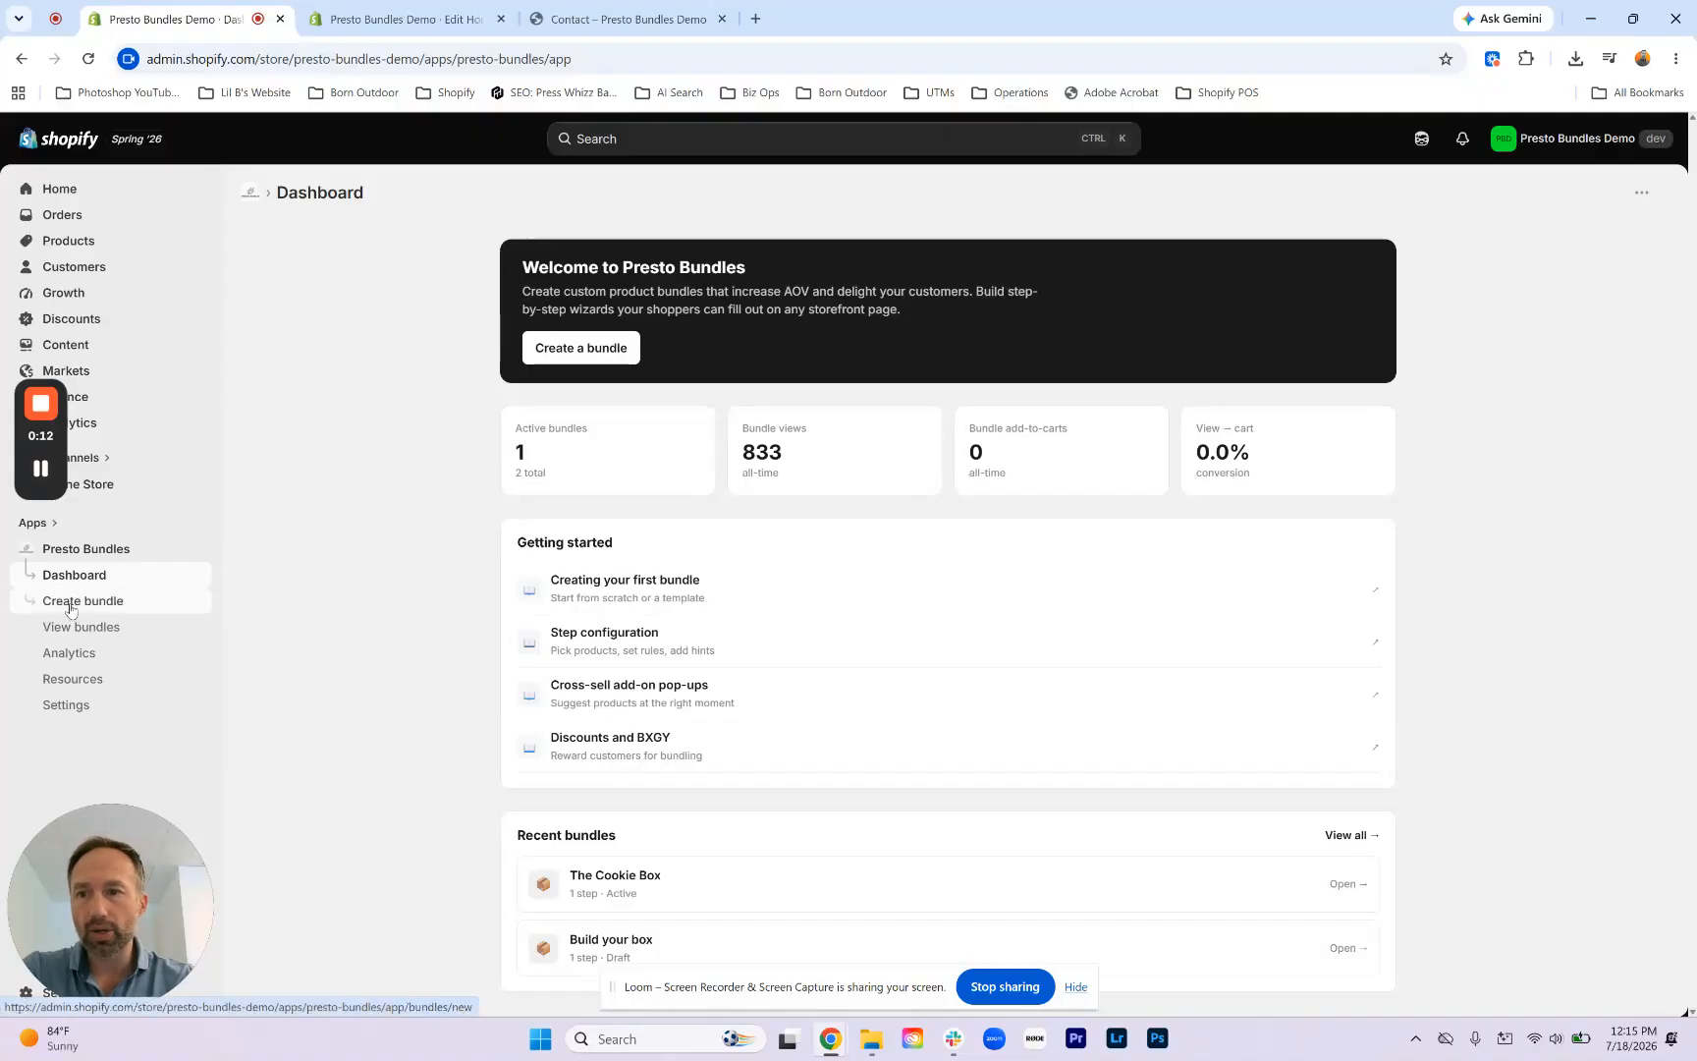
Step: Create a new bundle from the Mix & match kit template
{"action": "left_click", "coordinate": [70, 609]}
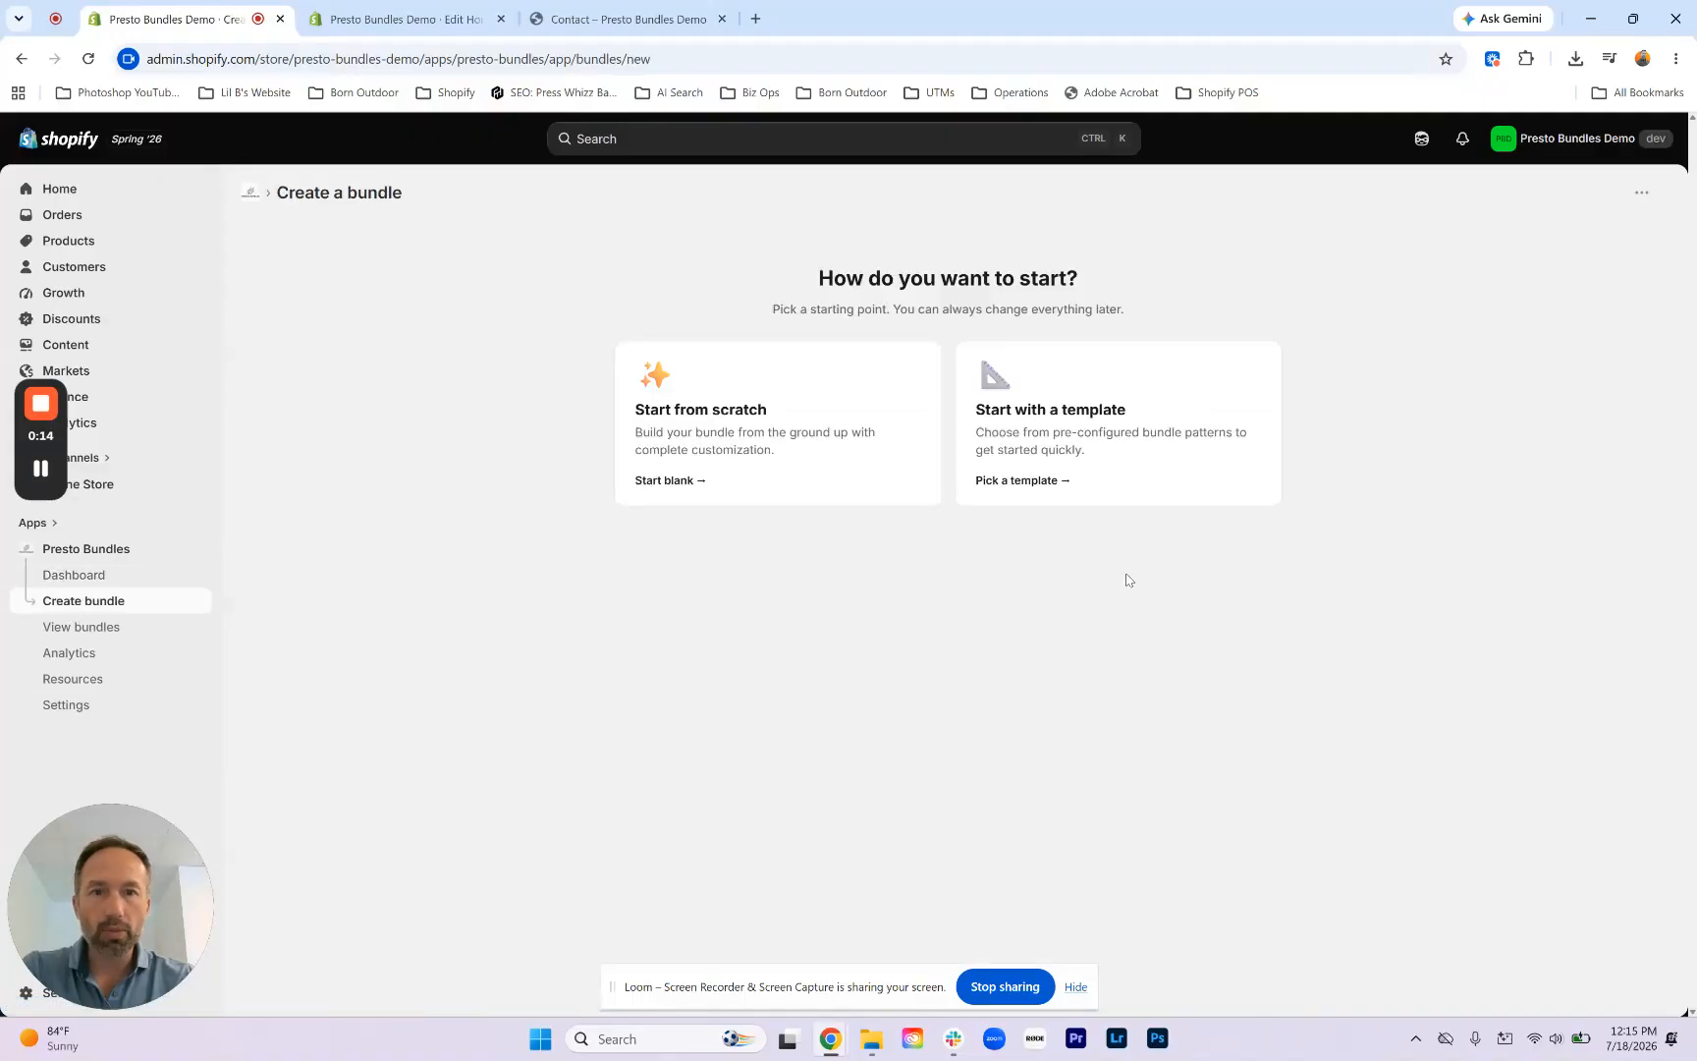
{"action": "left_click", "coordinate": [1166, 442]}
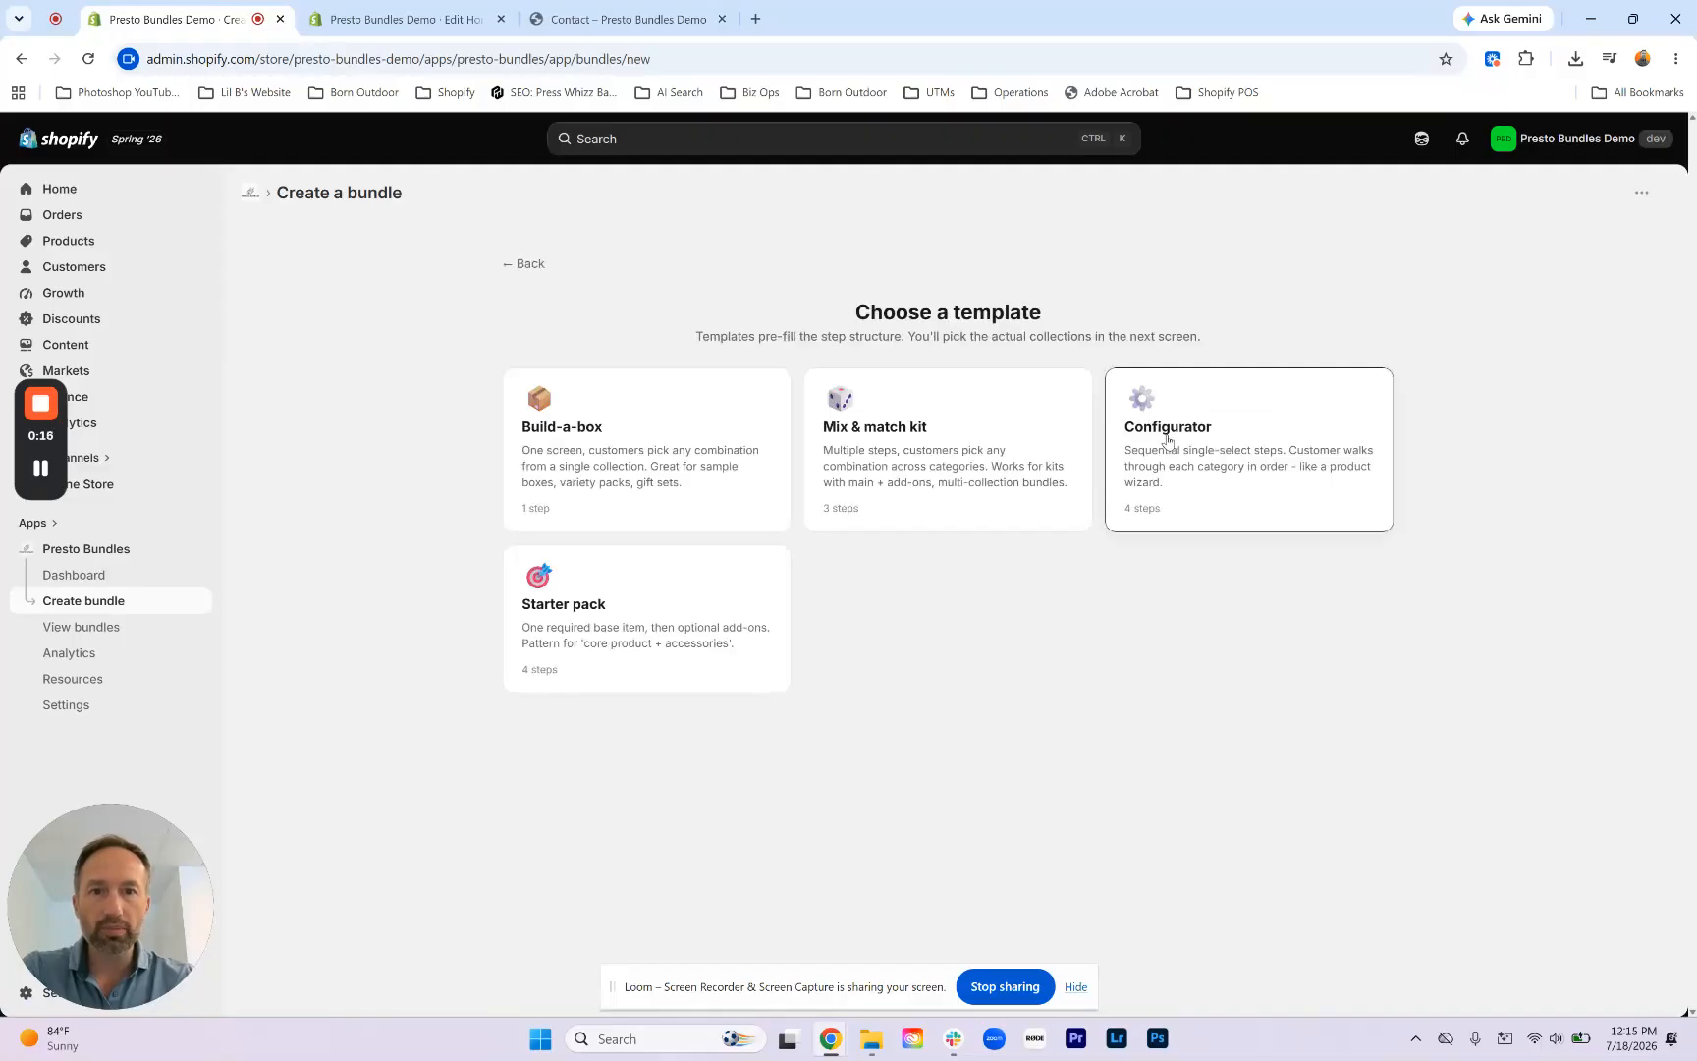
{"action": "left_click", "coordinate": [860, 454]}
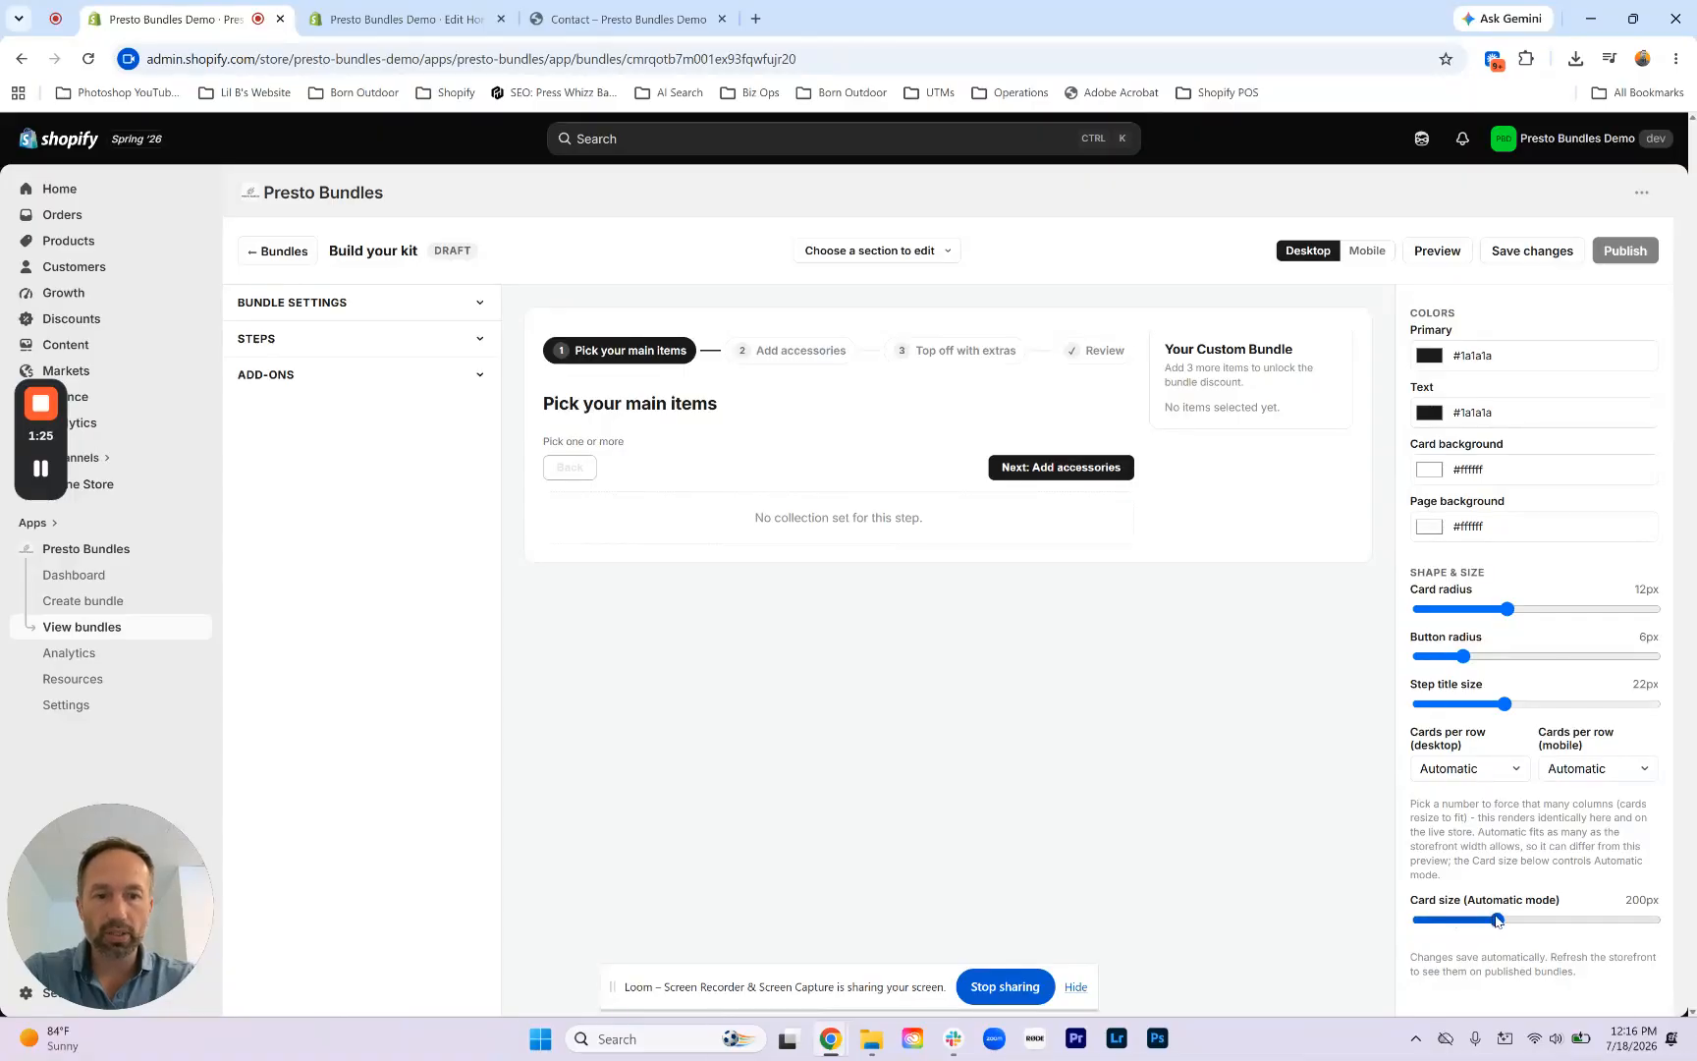
Step: Examine the available cards-per-row options for desktop and mobile without changing them
{"action": "left_click", "coordinate": [1478, 771]}
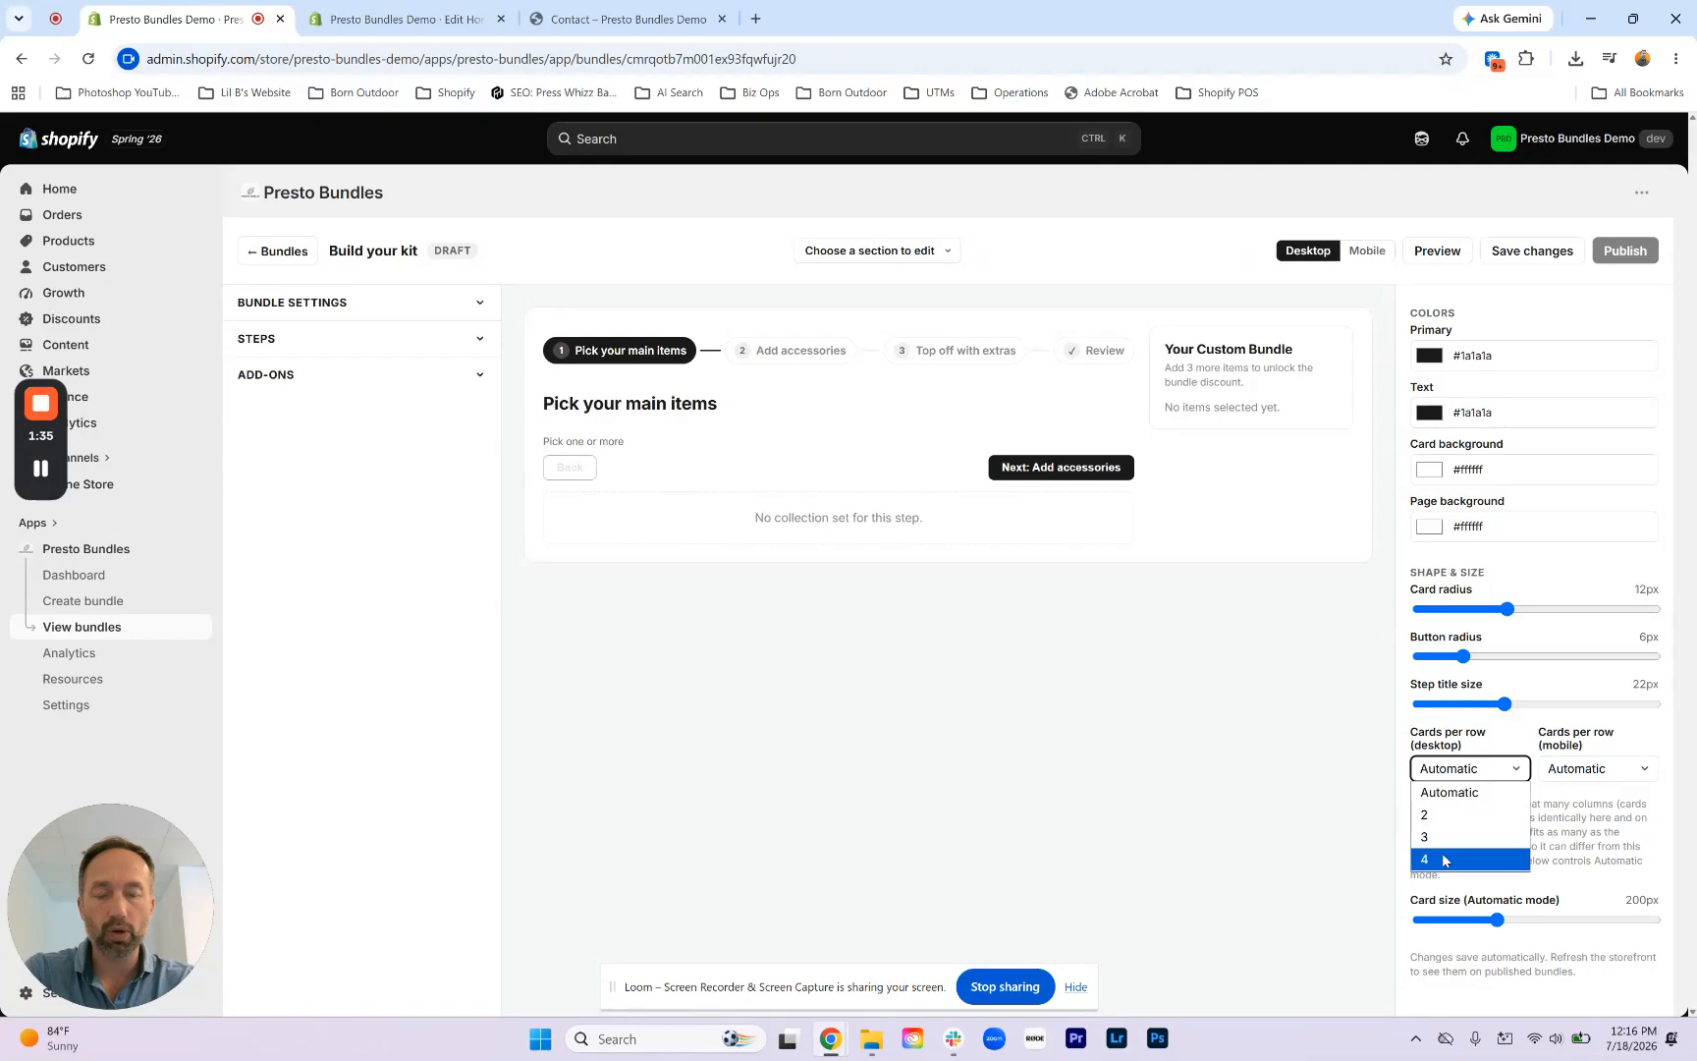
{"action": "left_click", "coordinate": [1561, 766]}
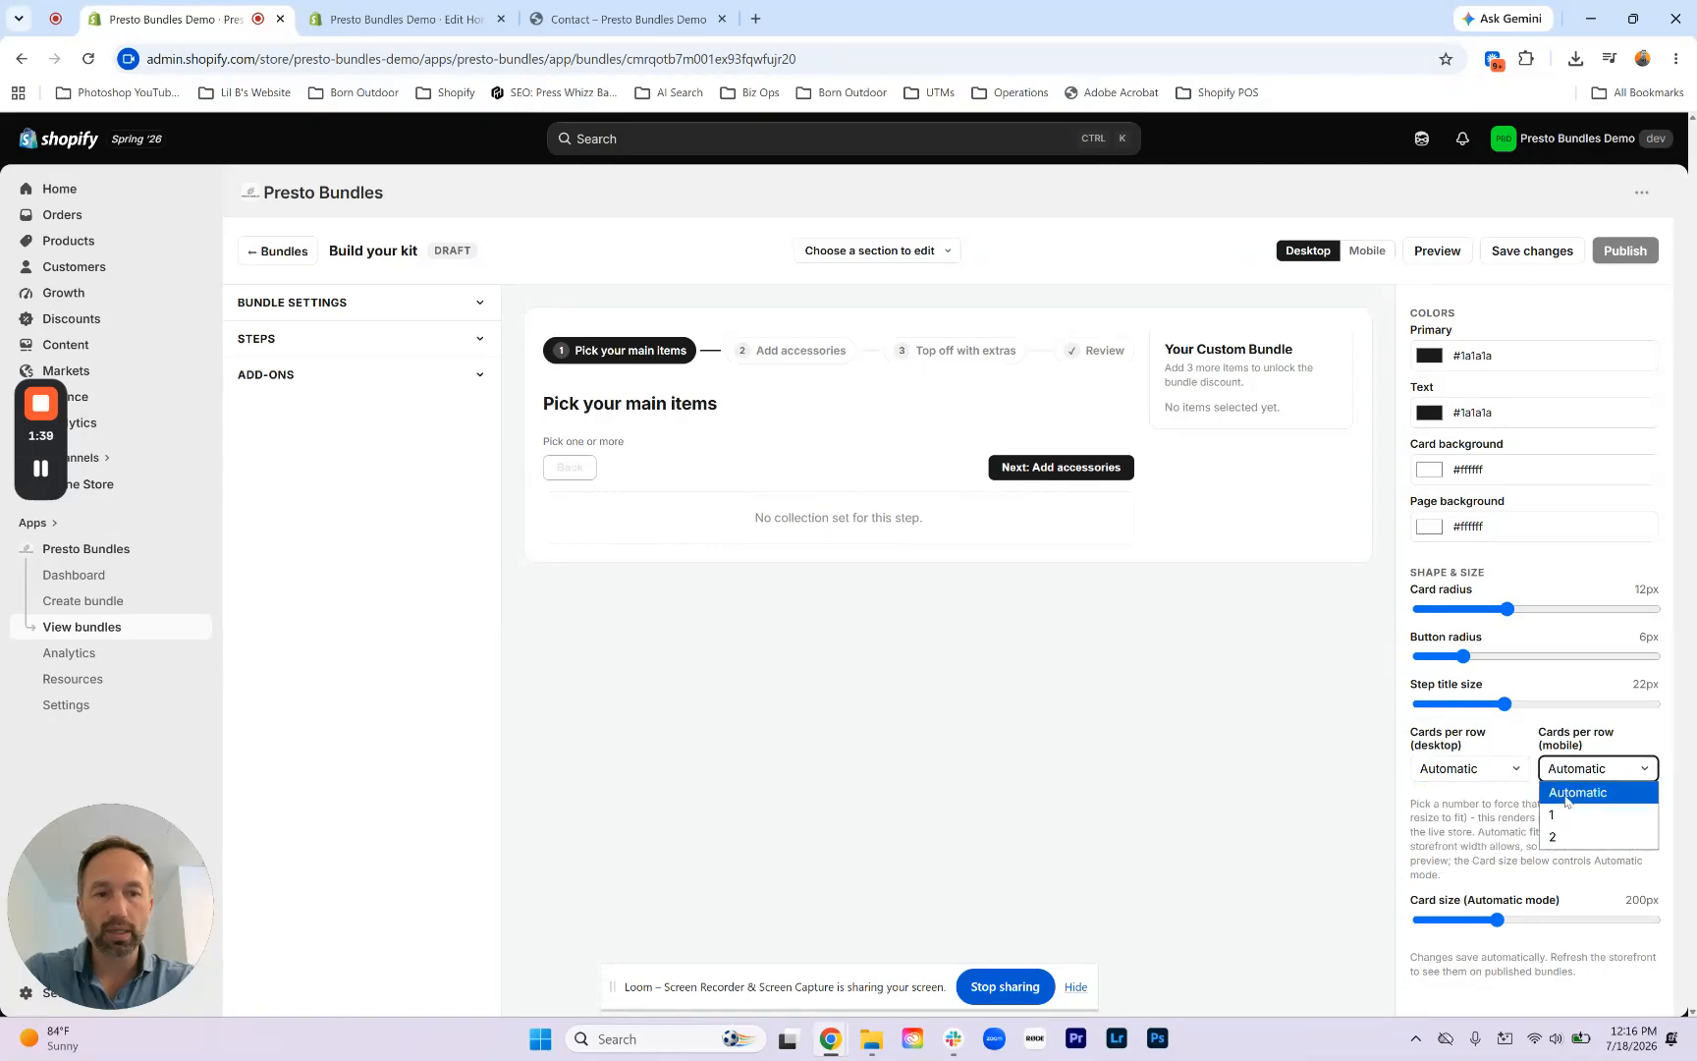
{"action": "left_click", "coordinate": [1483, 802]}
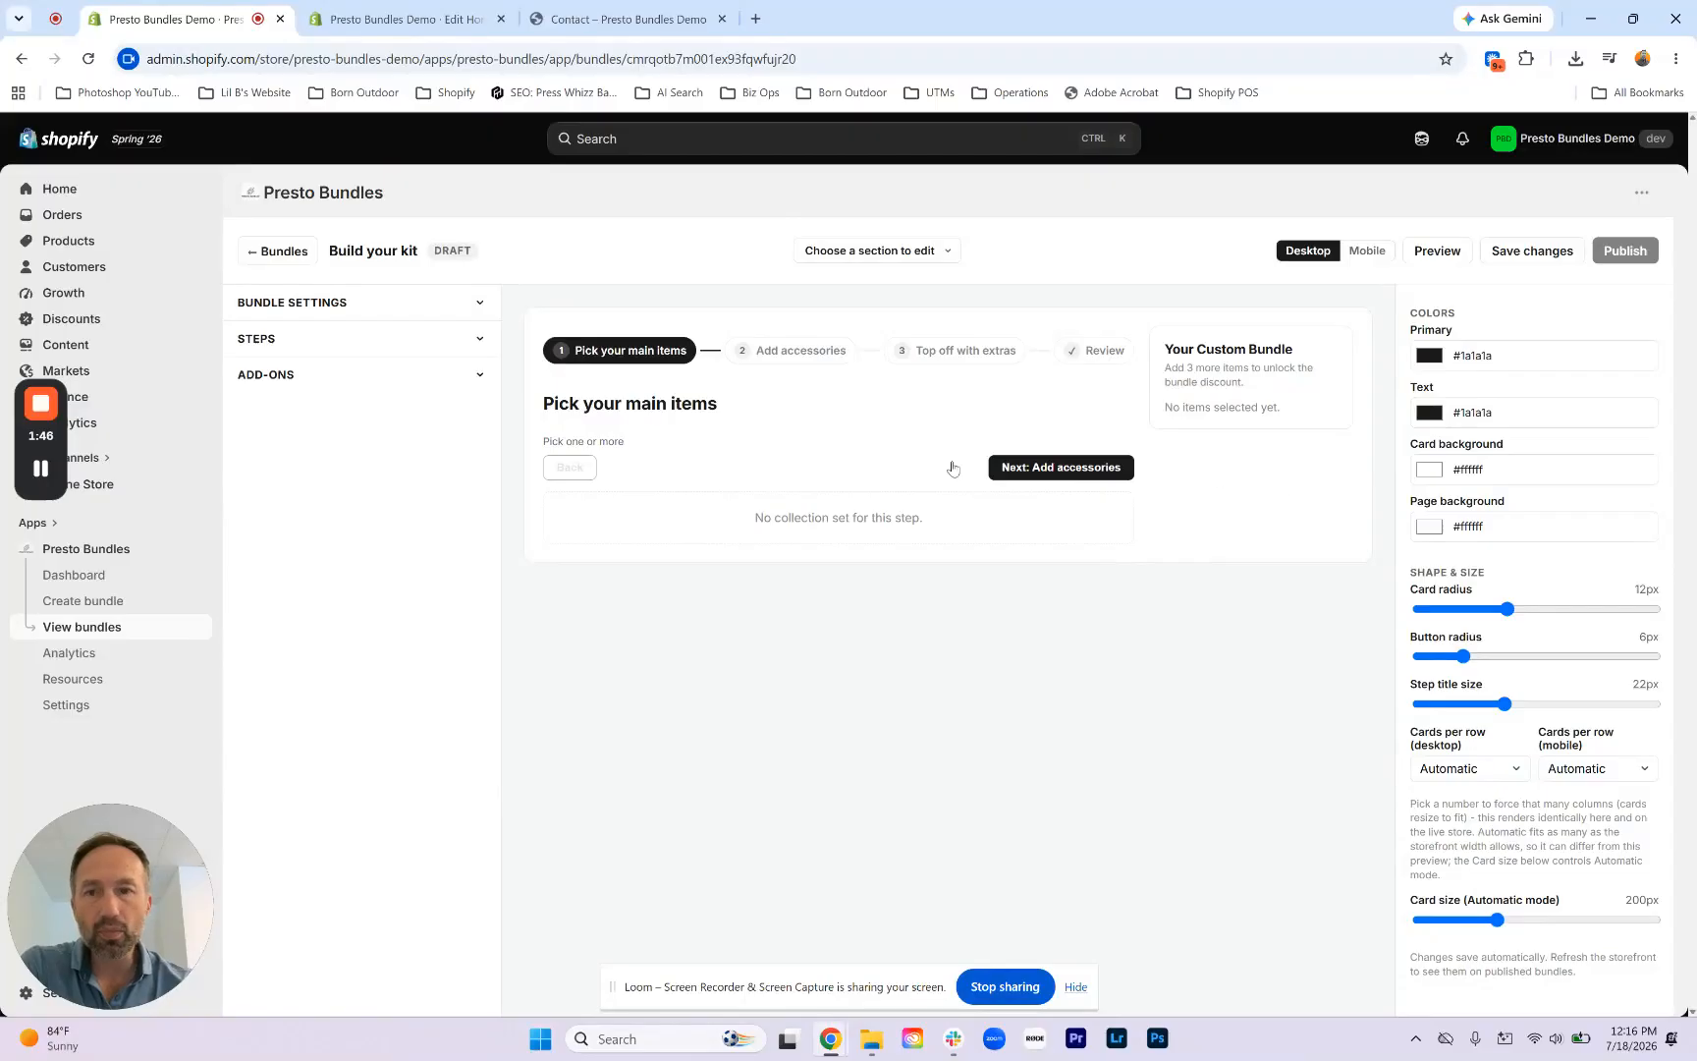
Step: Rename the bundle's first step, "Pick your main items", as "Pre-workout"
{"action": "left_click", "coordinate": [359, 334]}
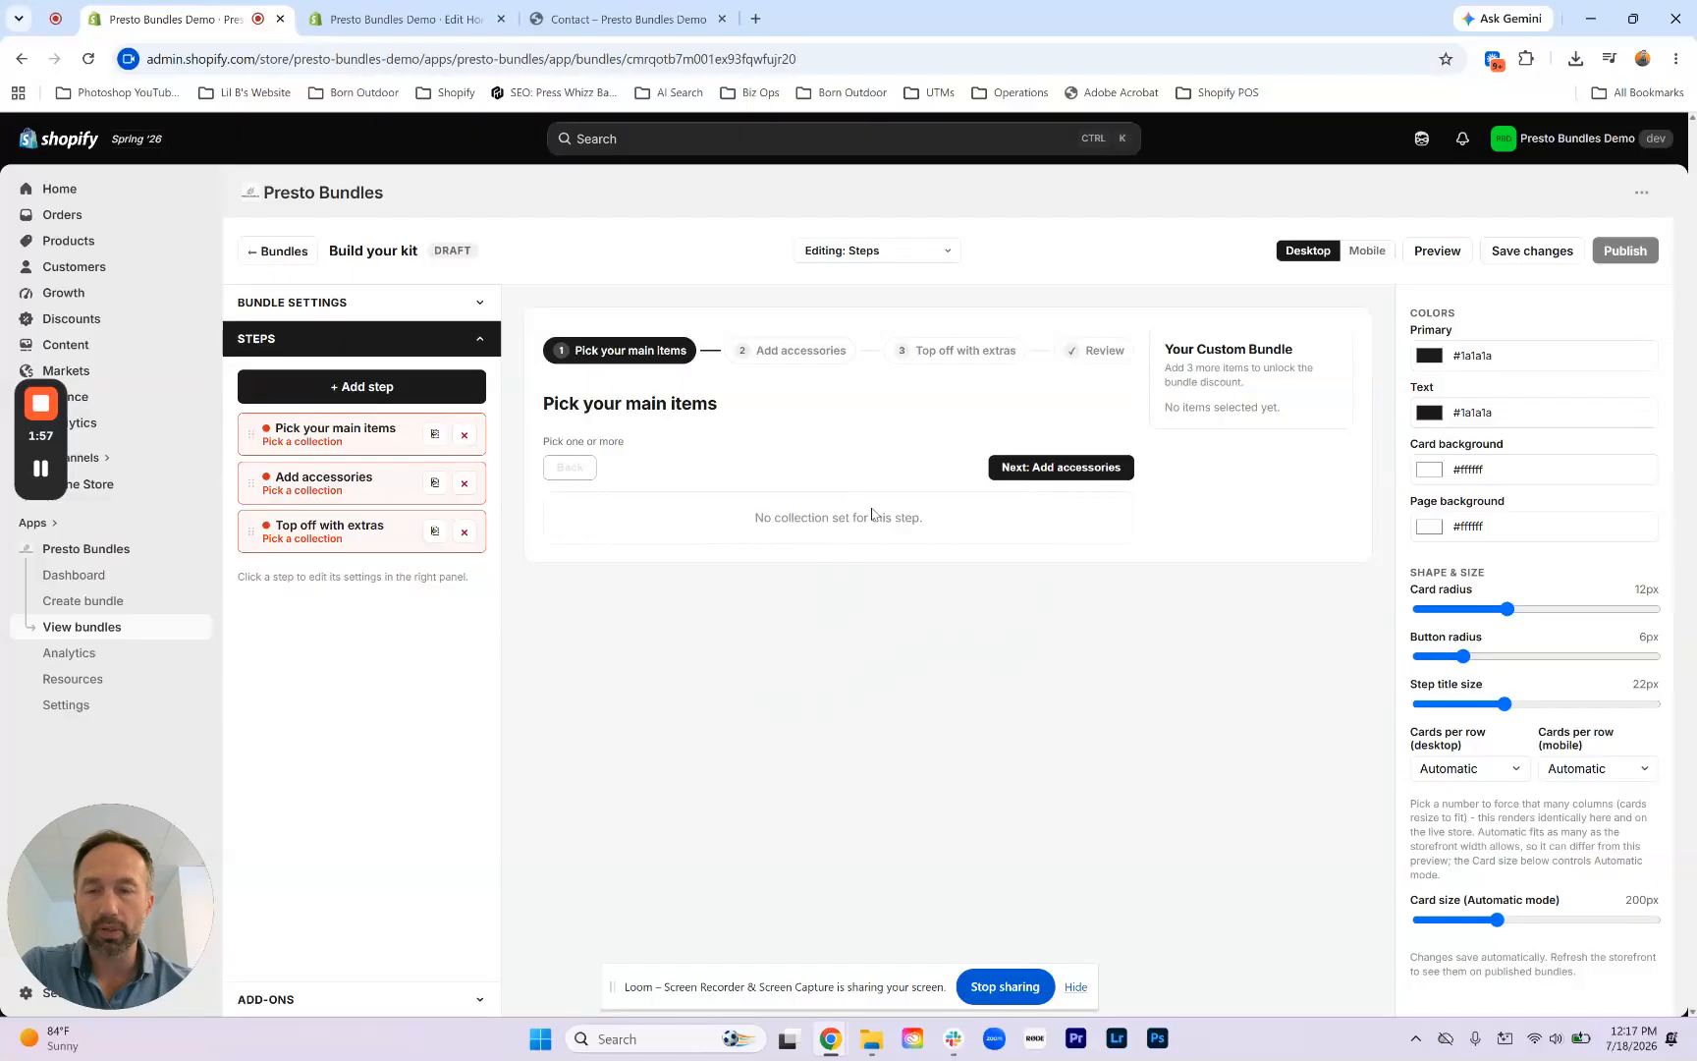
{"action": "left_click", "coordinate": [307, 441]}
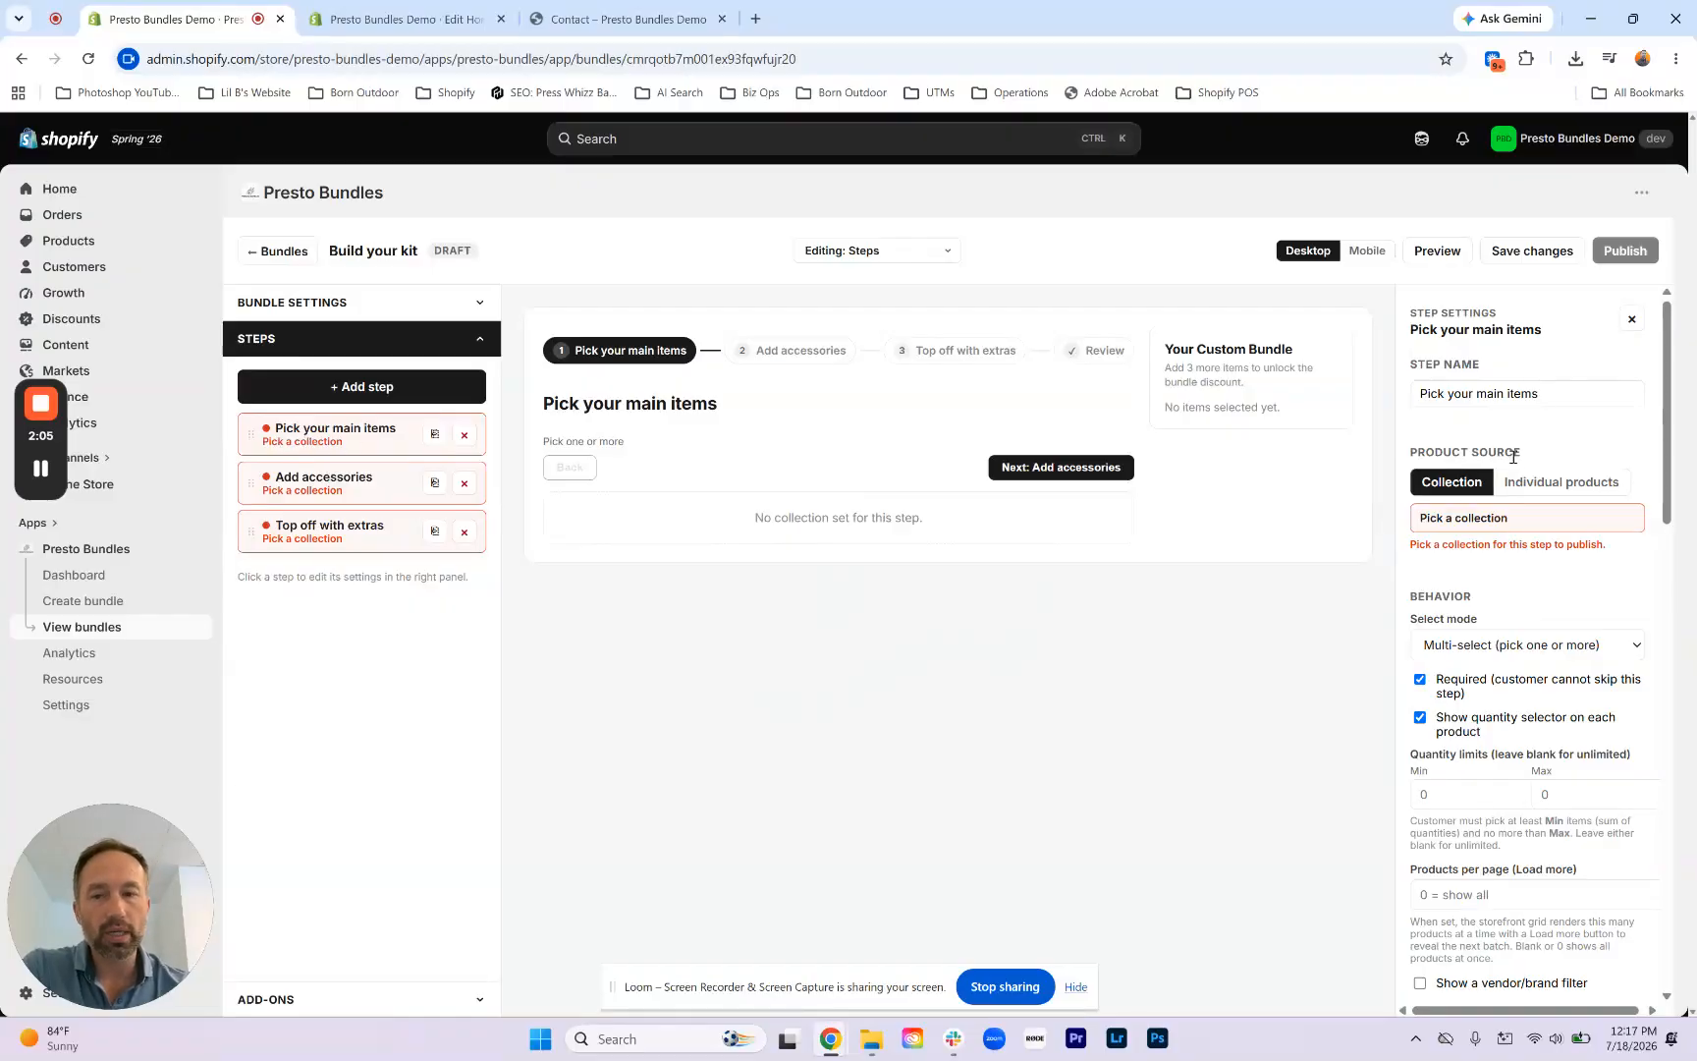
{"action": "left_click", "coordinate": [1547, 391]}
{"action": "triple_click", "coordinate": [1547, 391]}
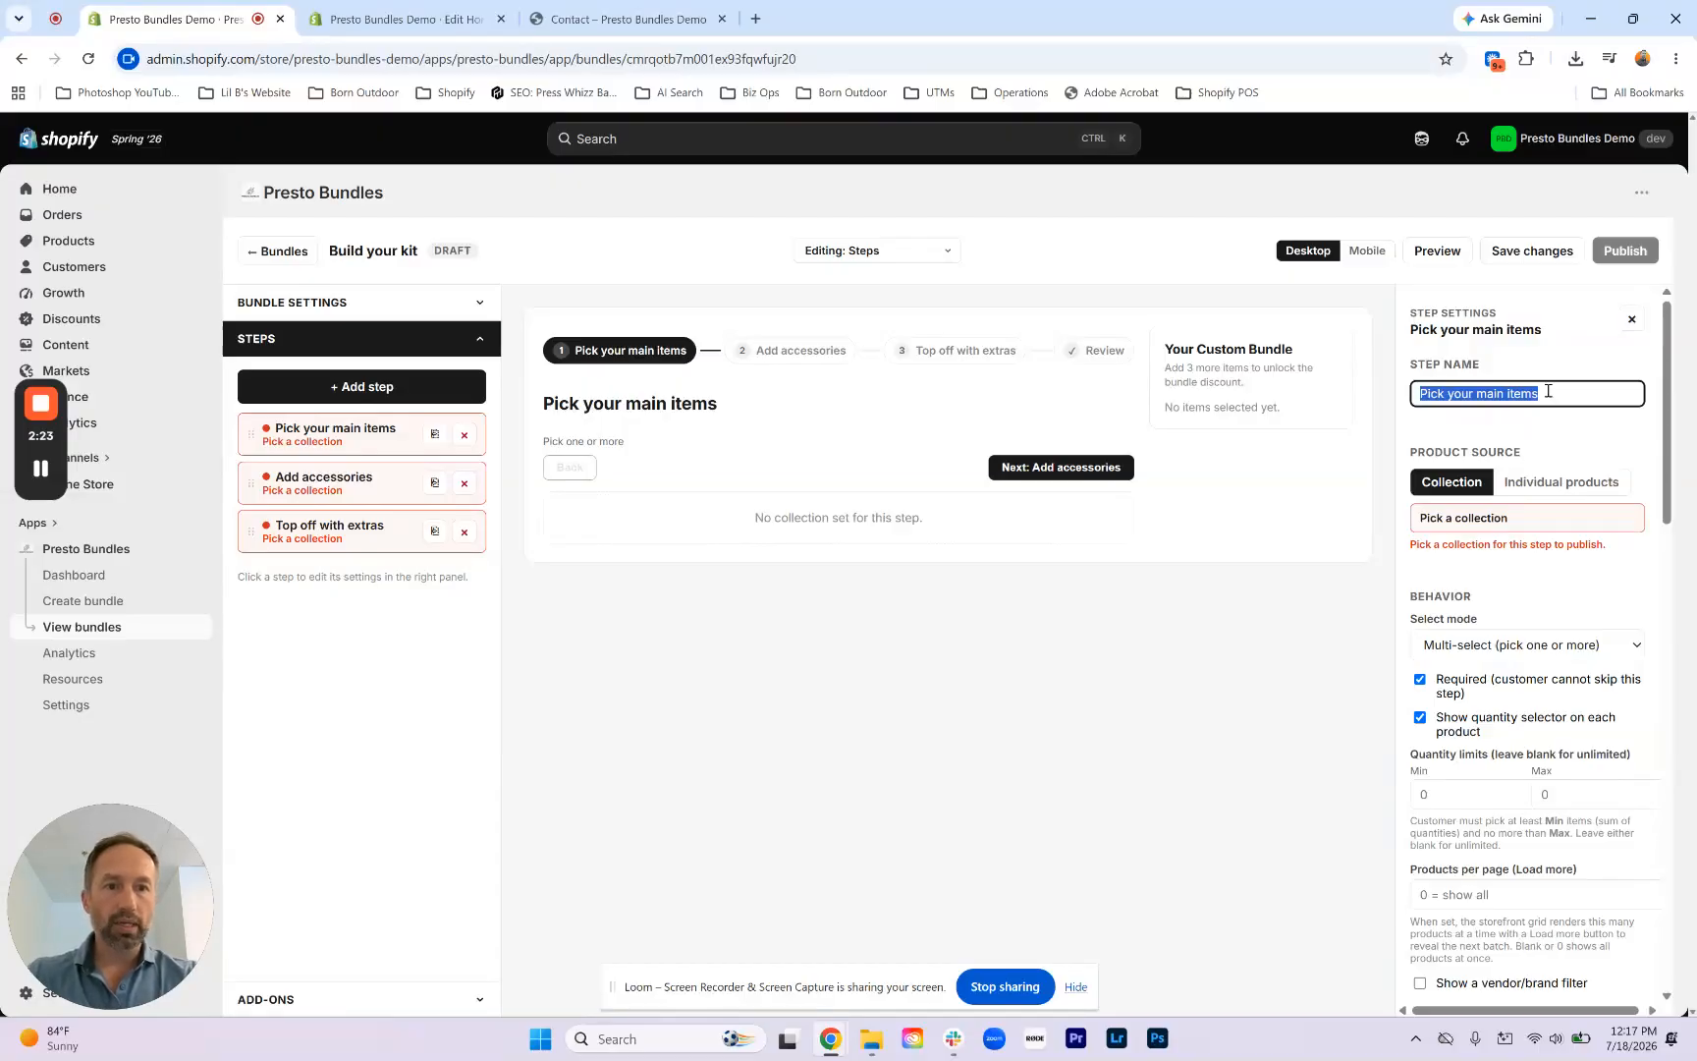
{"action": "type", "text": "Pre-workout"}
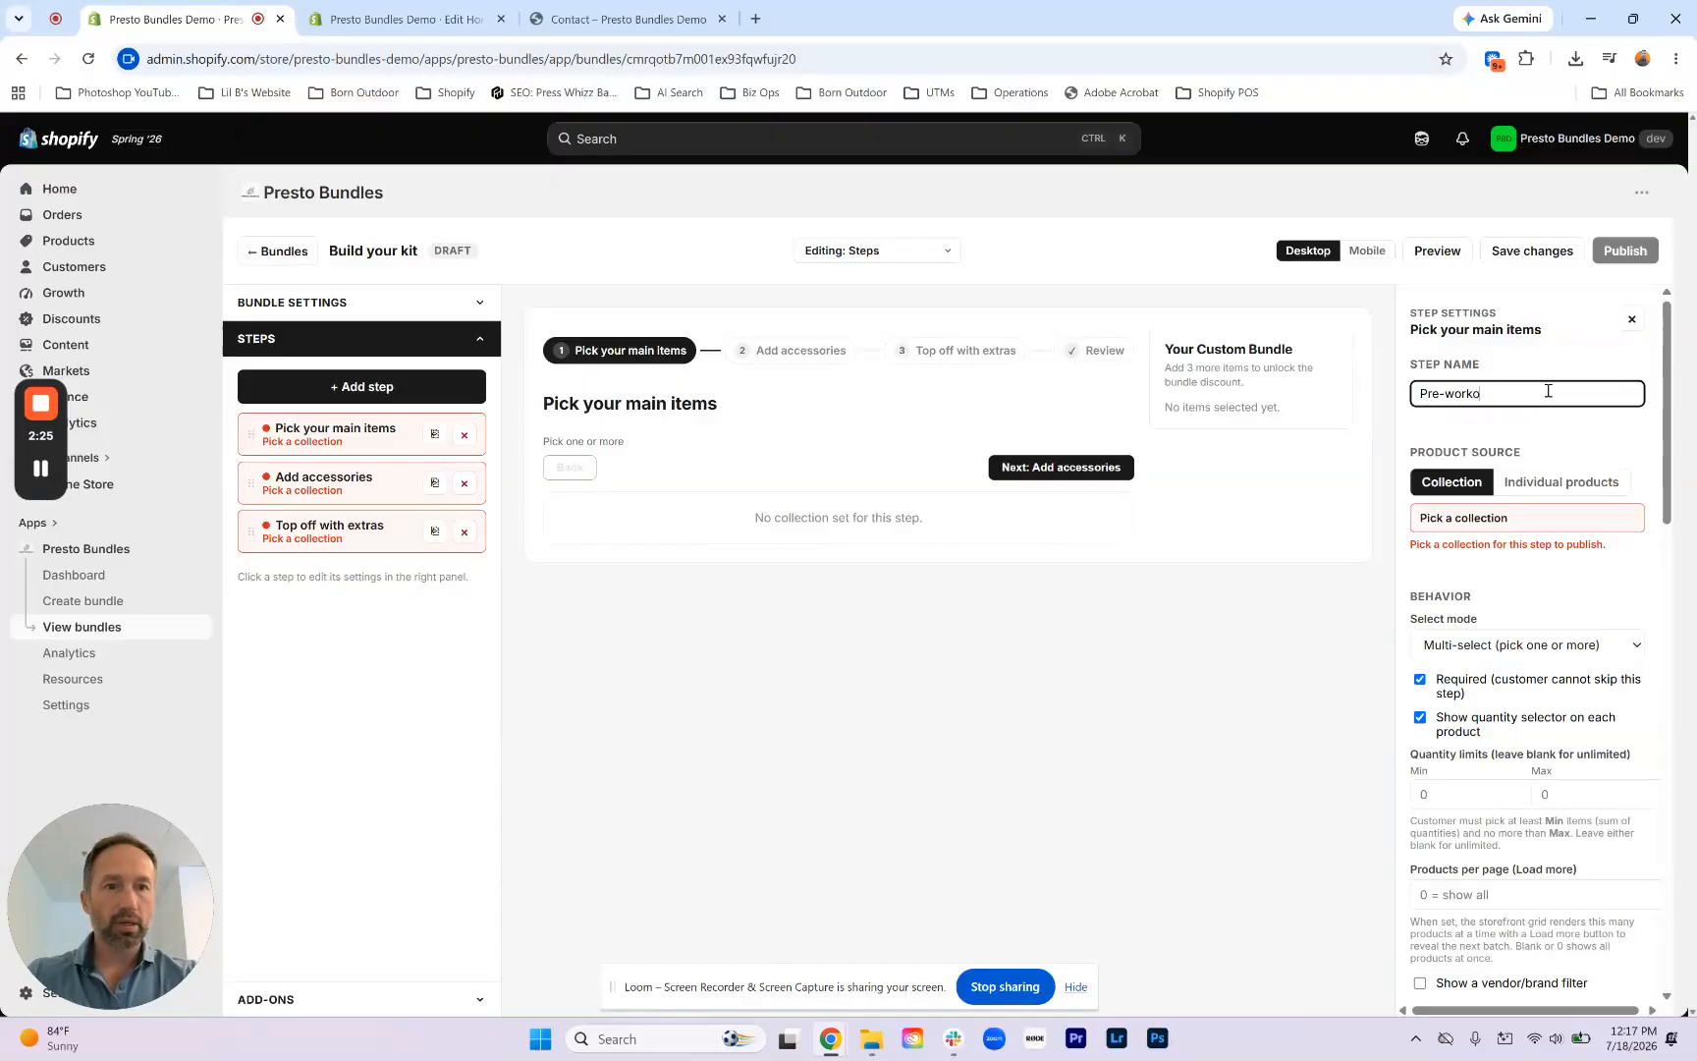
{"action": "left_click", "coordinate": [1527, 449]}
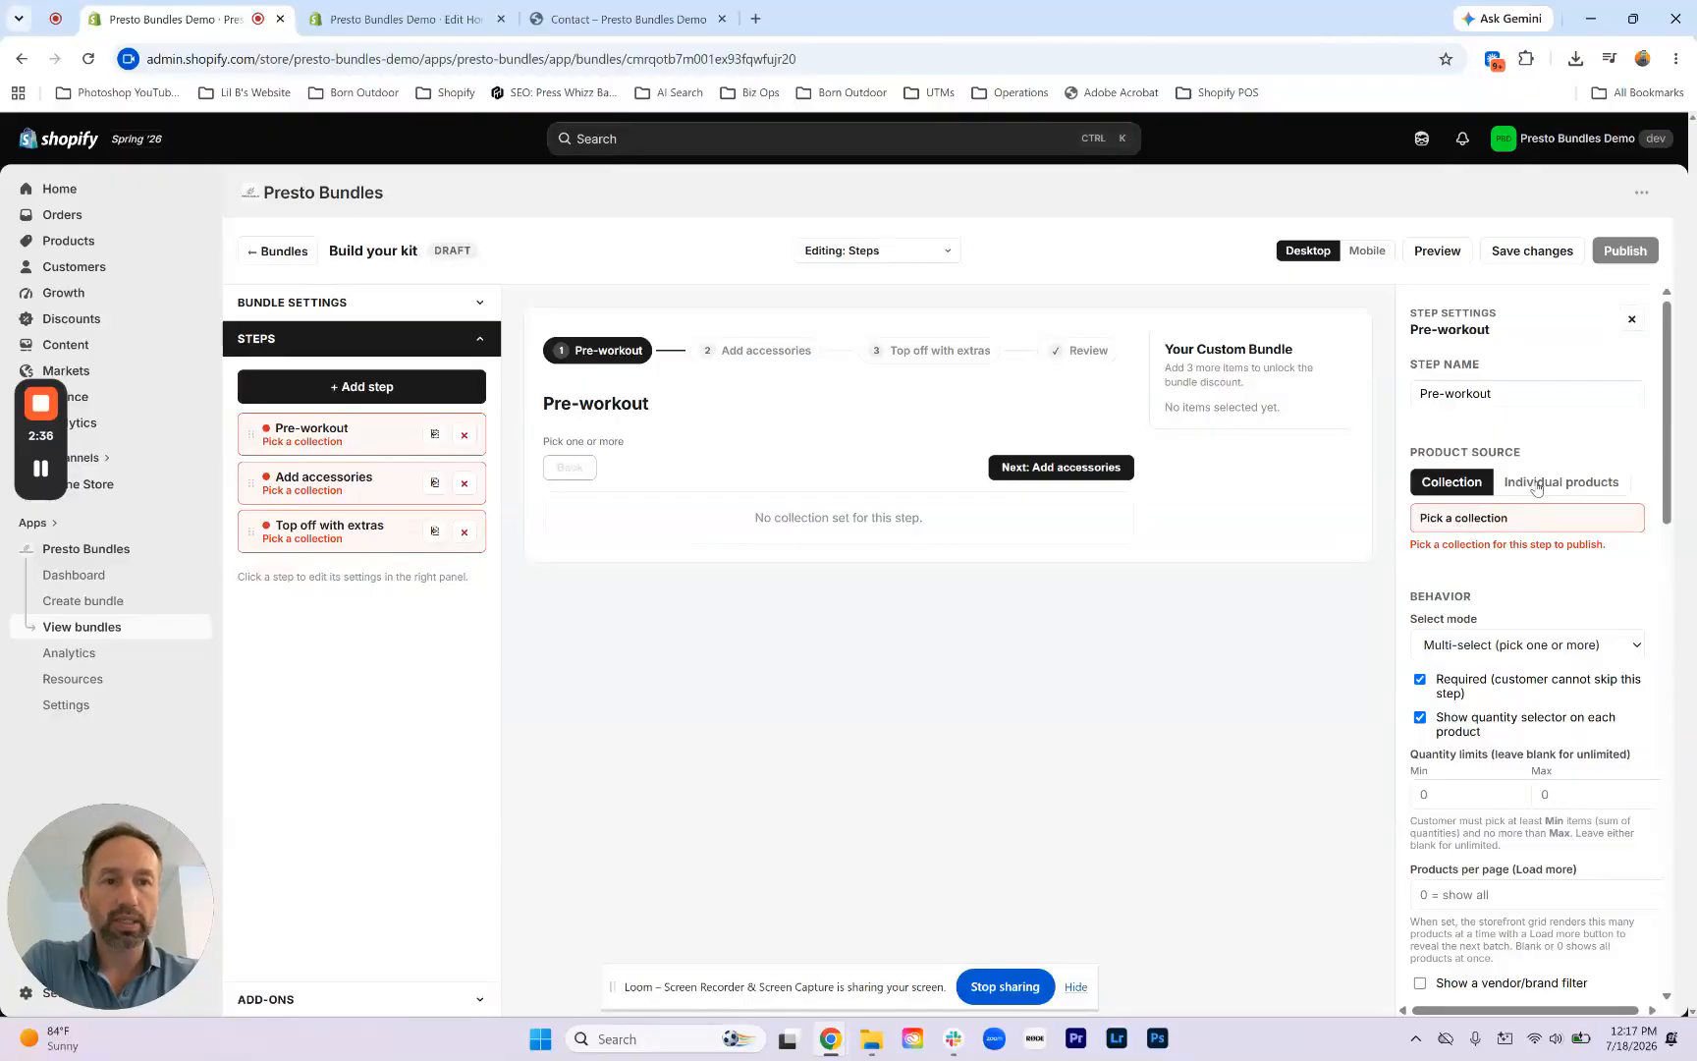
Step: Assign the Pre-workout collection as the step's product source and review its products in the bundle preview
{"action": "left_click", "coordinate": [1446, 521]}
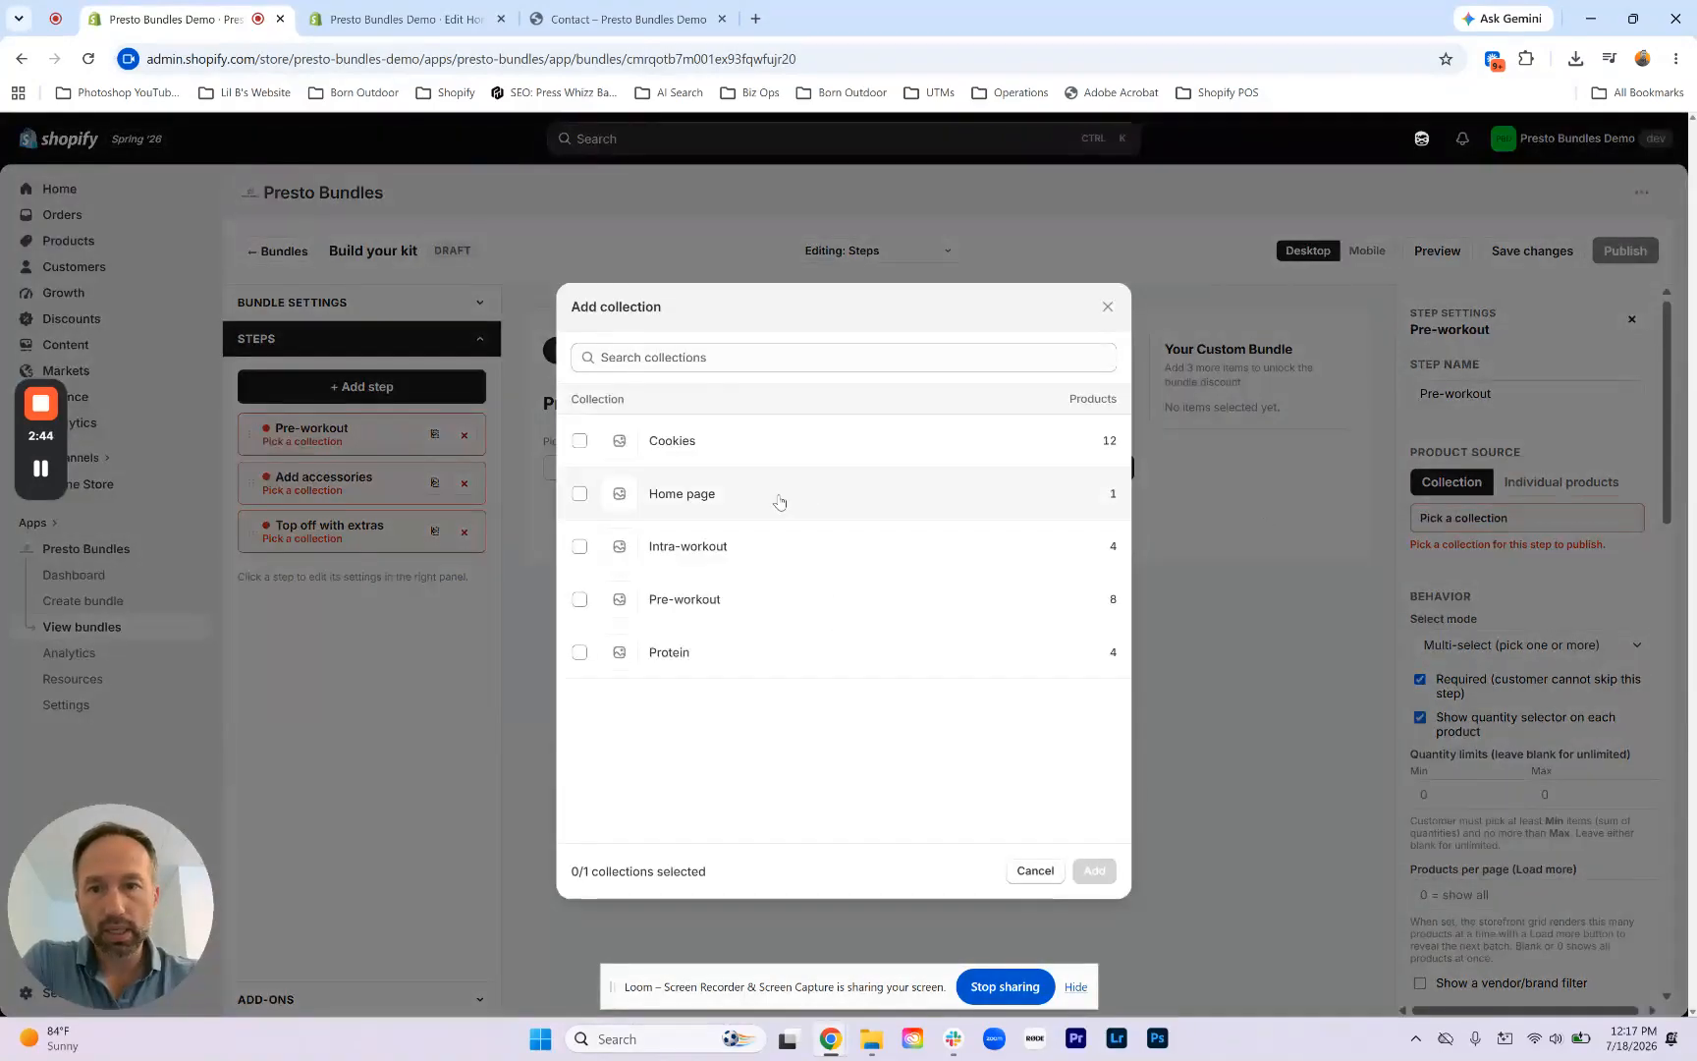
{"action": "left_click", "coordinate": [677, 604]}
{"action": "left_click", "coordinate": [1095, 871]}
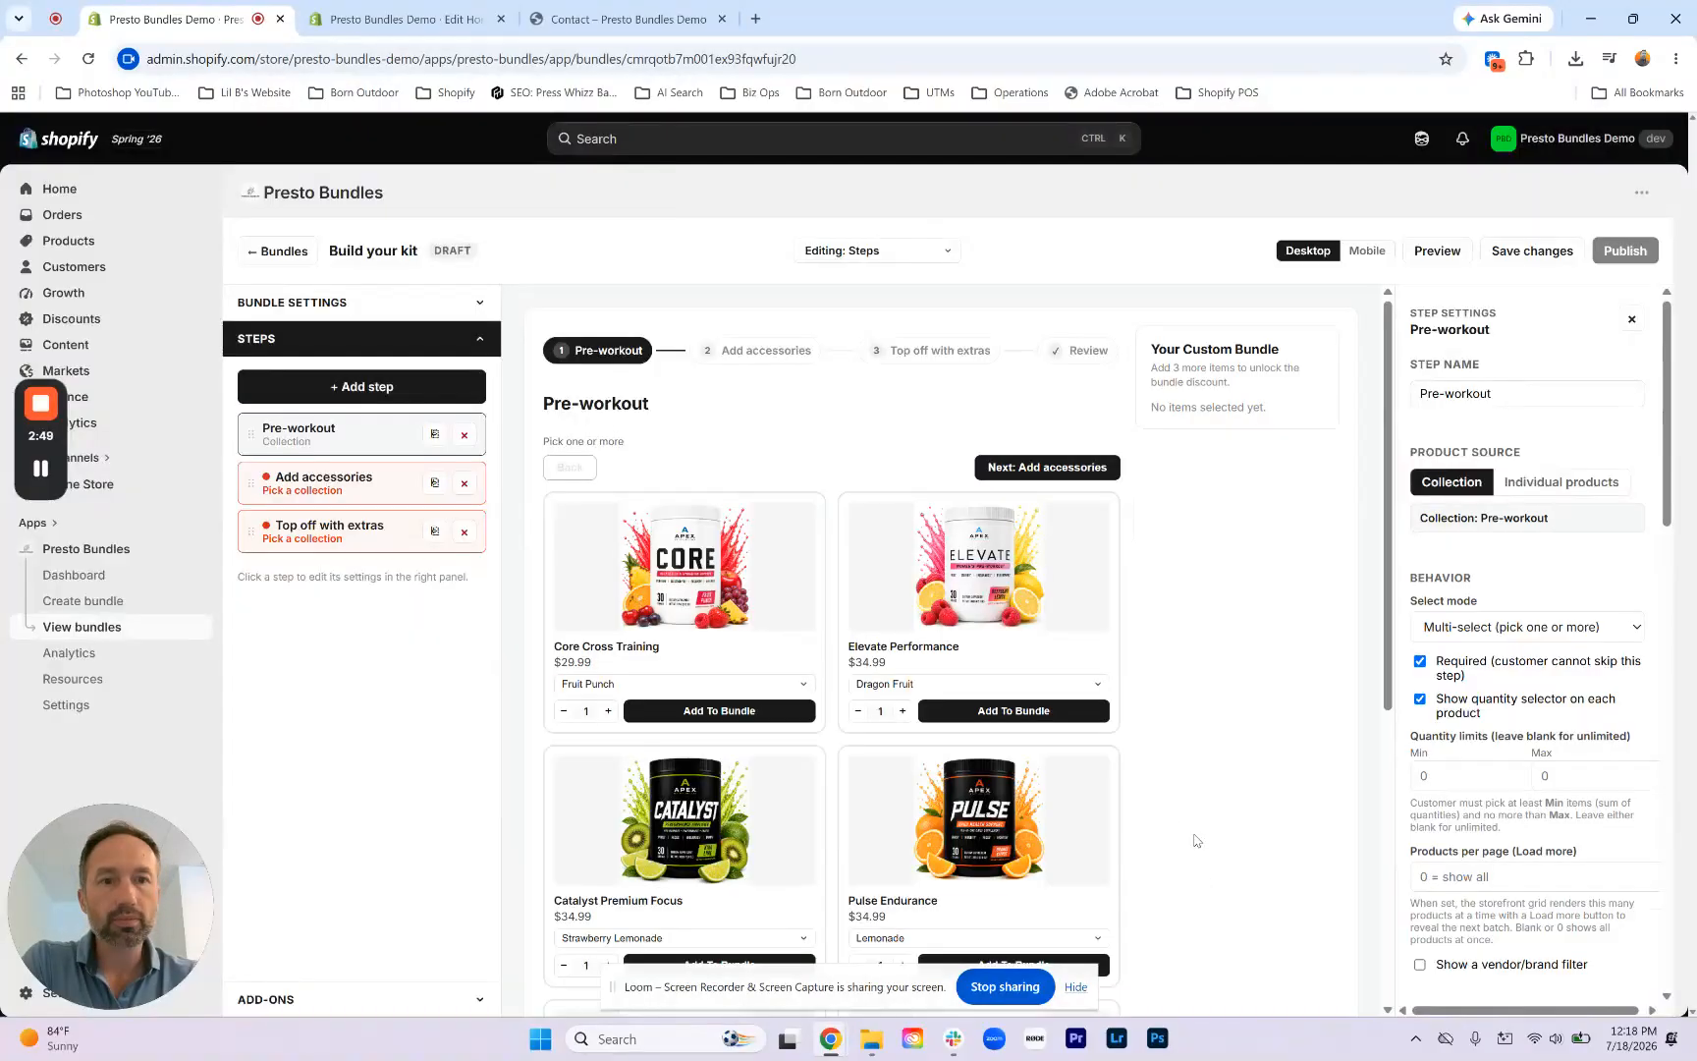
{"action": "scroll", "coordinate": [751, 677], "scroll_direction": "down", "scroll_amount": 2}
{"action": "scroll", "coordinate": [751, 677], "scroll_direction": "down", "scroll_amount": 5}
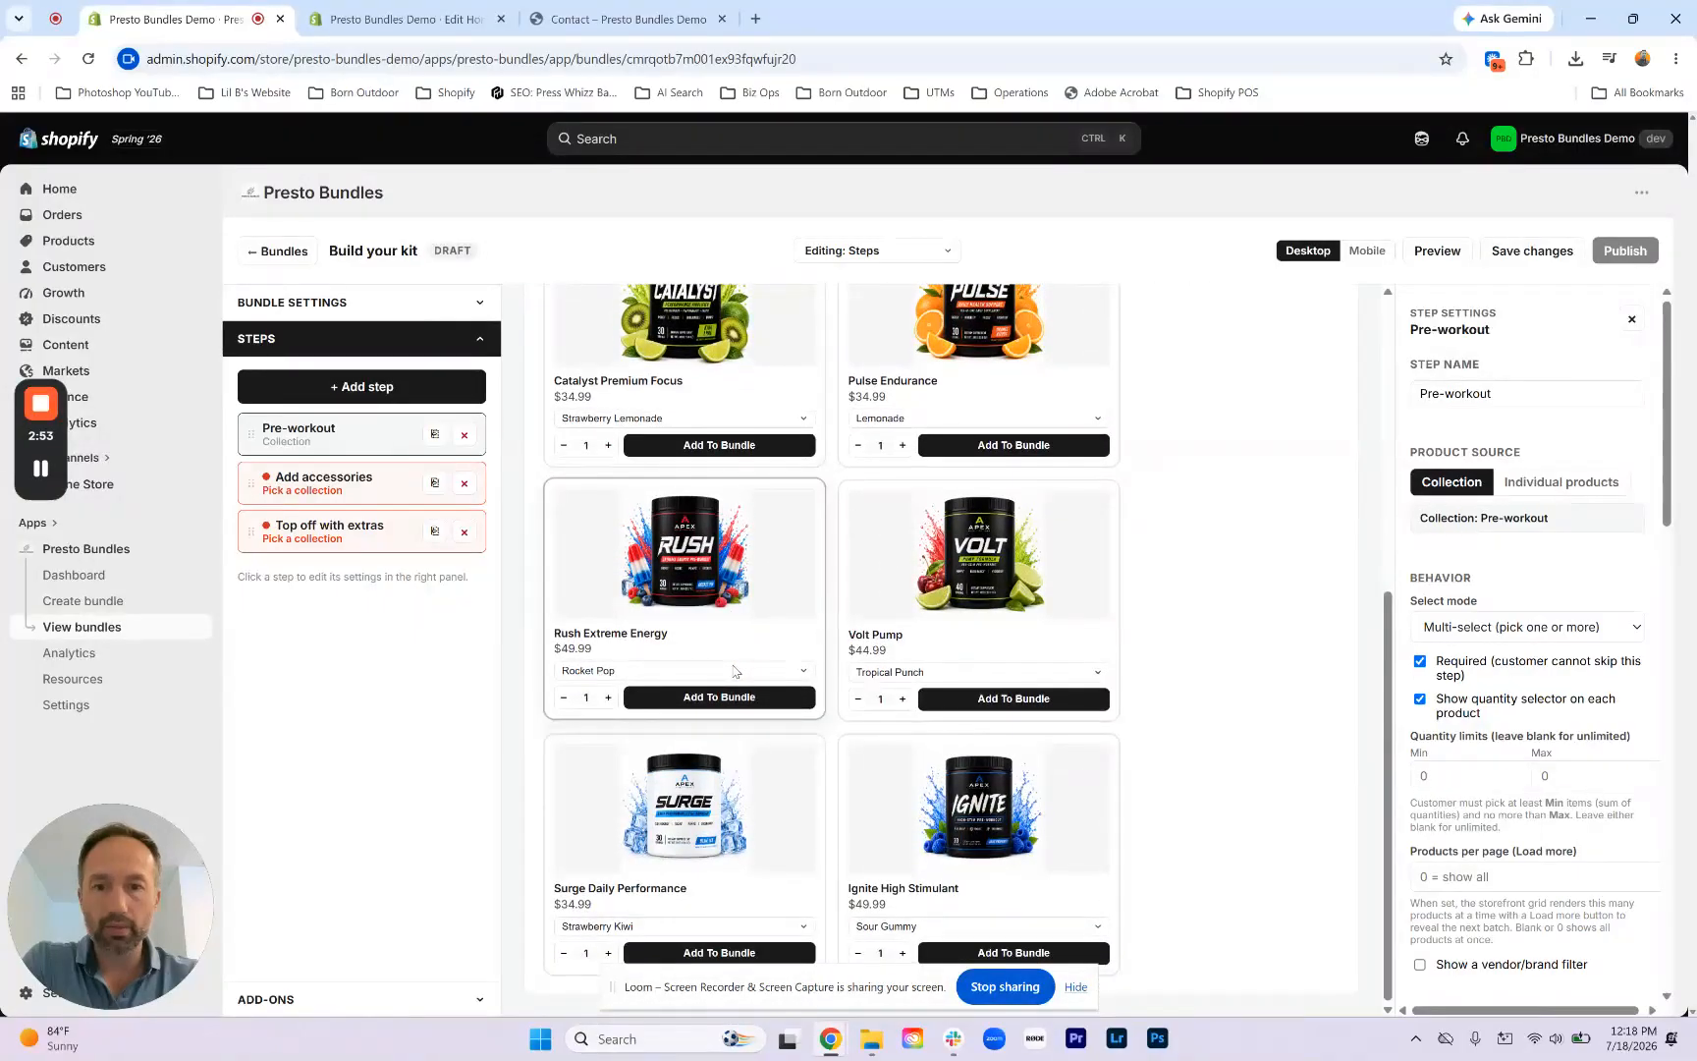
{"action": "scroll", "coordinate": [739, 672], "scroll_direction": "up", "scroll_amount": 5}
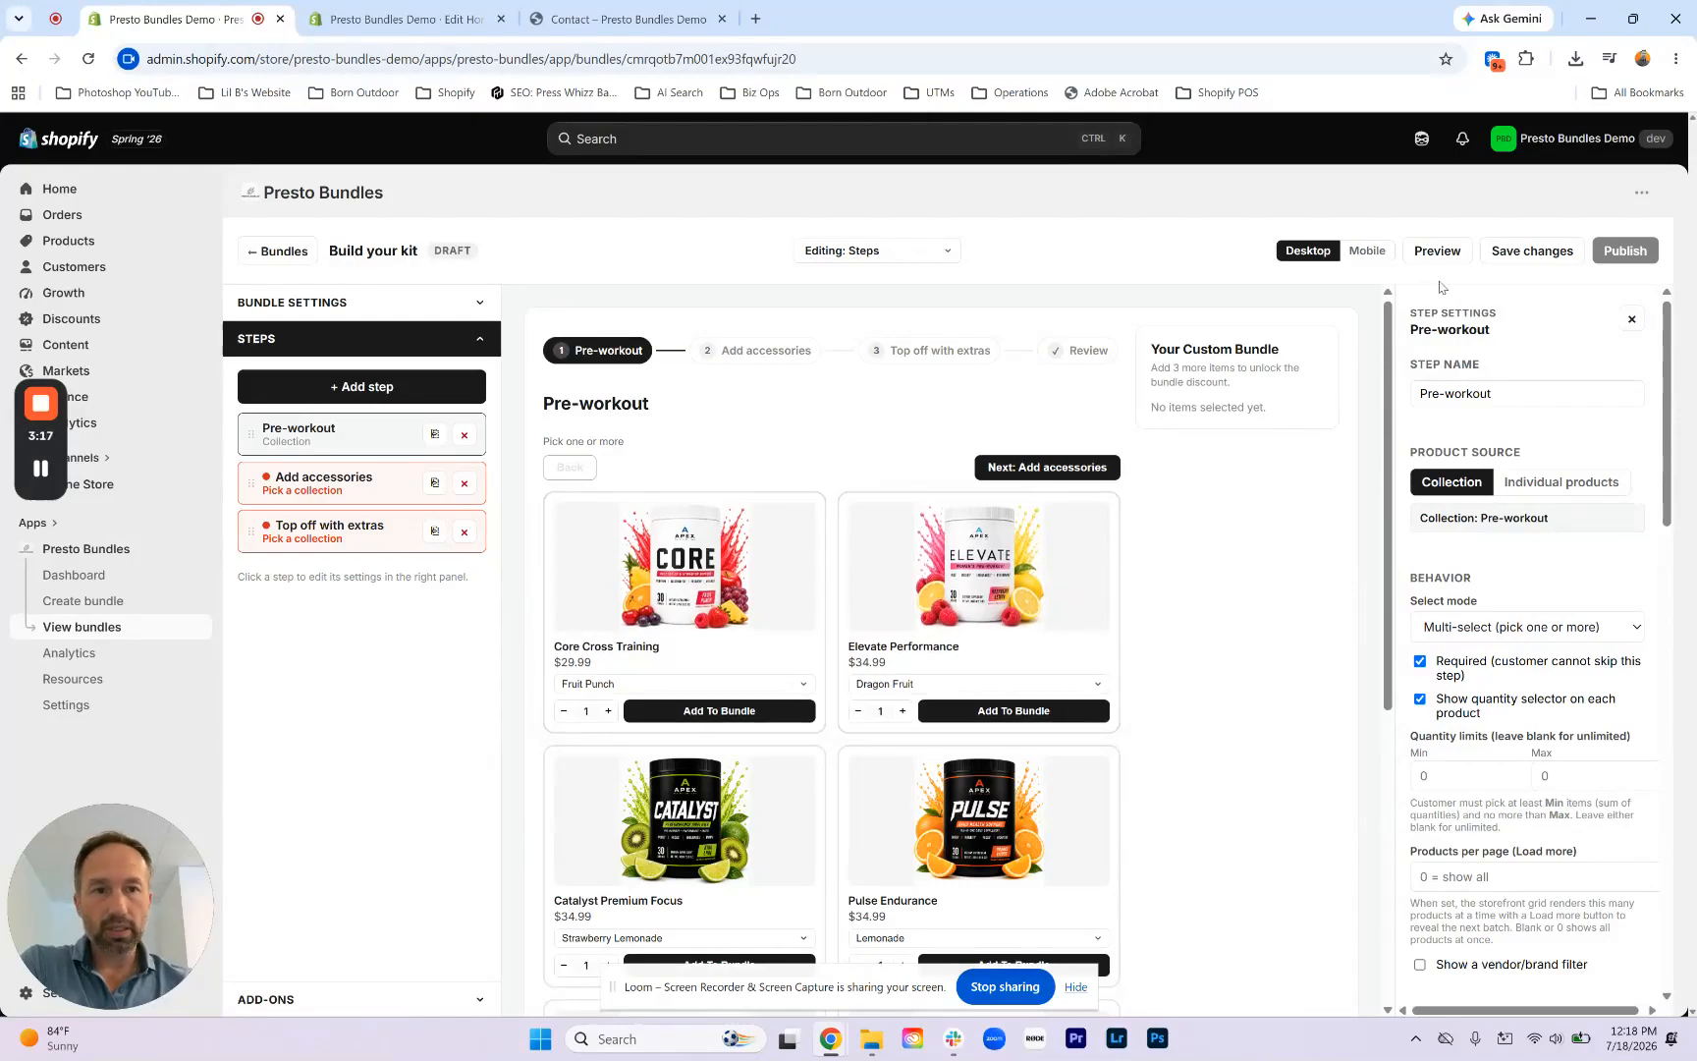
Step: Close the Pre-workout step settings to return to the bundle's color, shape and size options
{"action": "left_click_drag", "start_coordinate": [1411, 312], "coordinate": [1529, 320]}
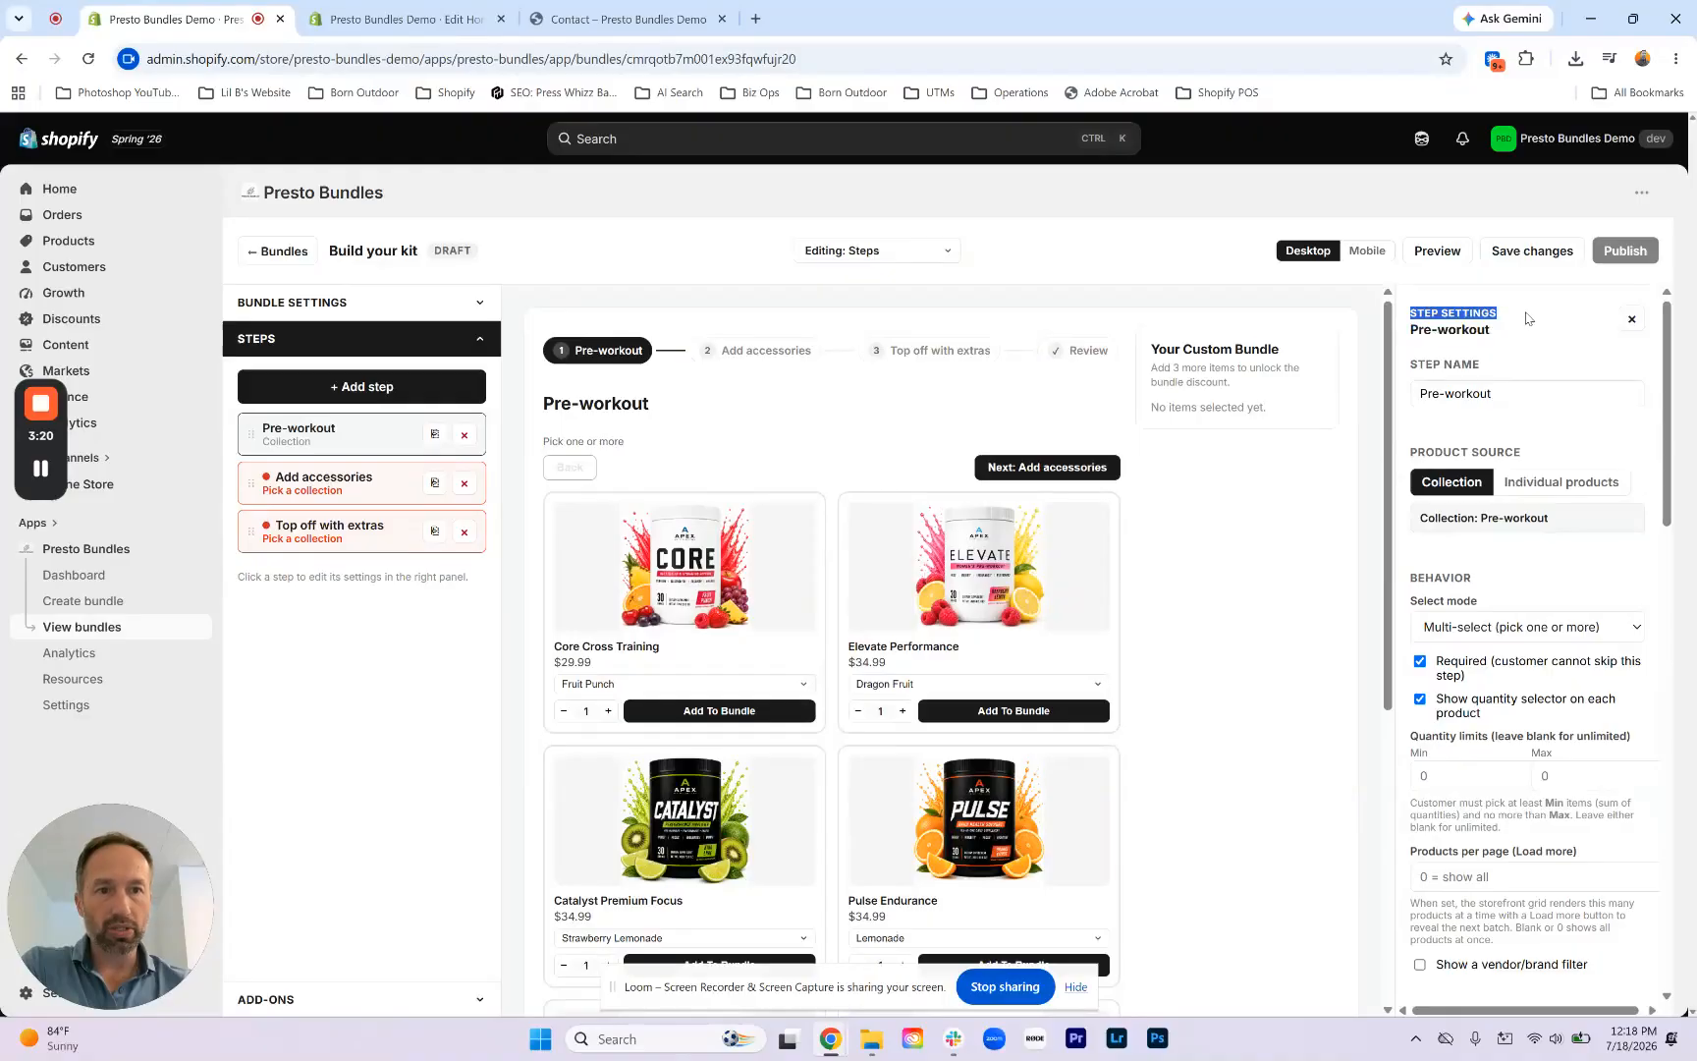
{"action": "left_click", "coordinate": [1631, 320]}
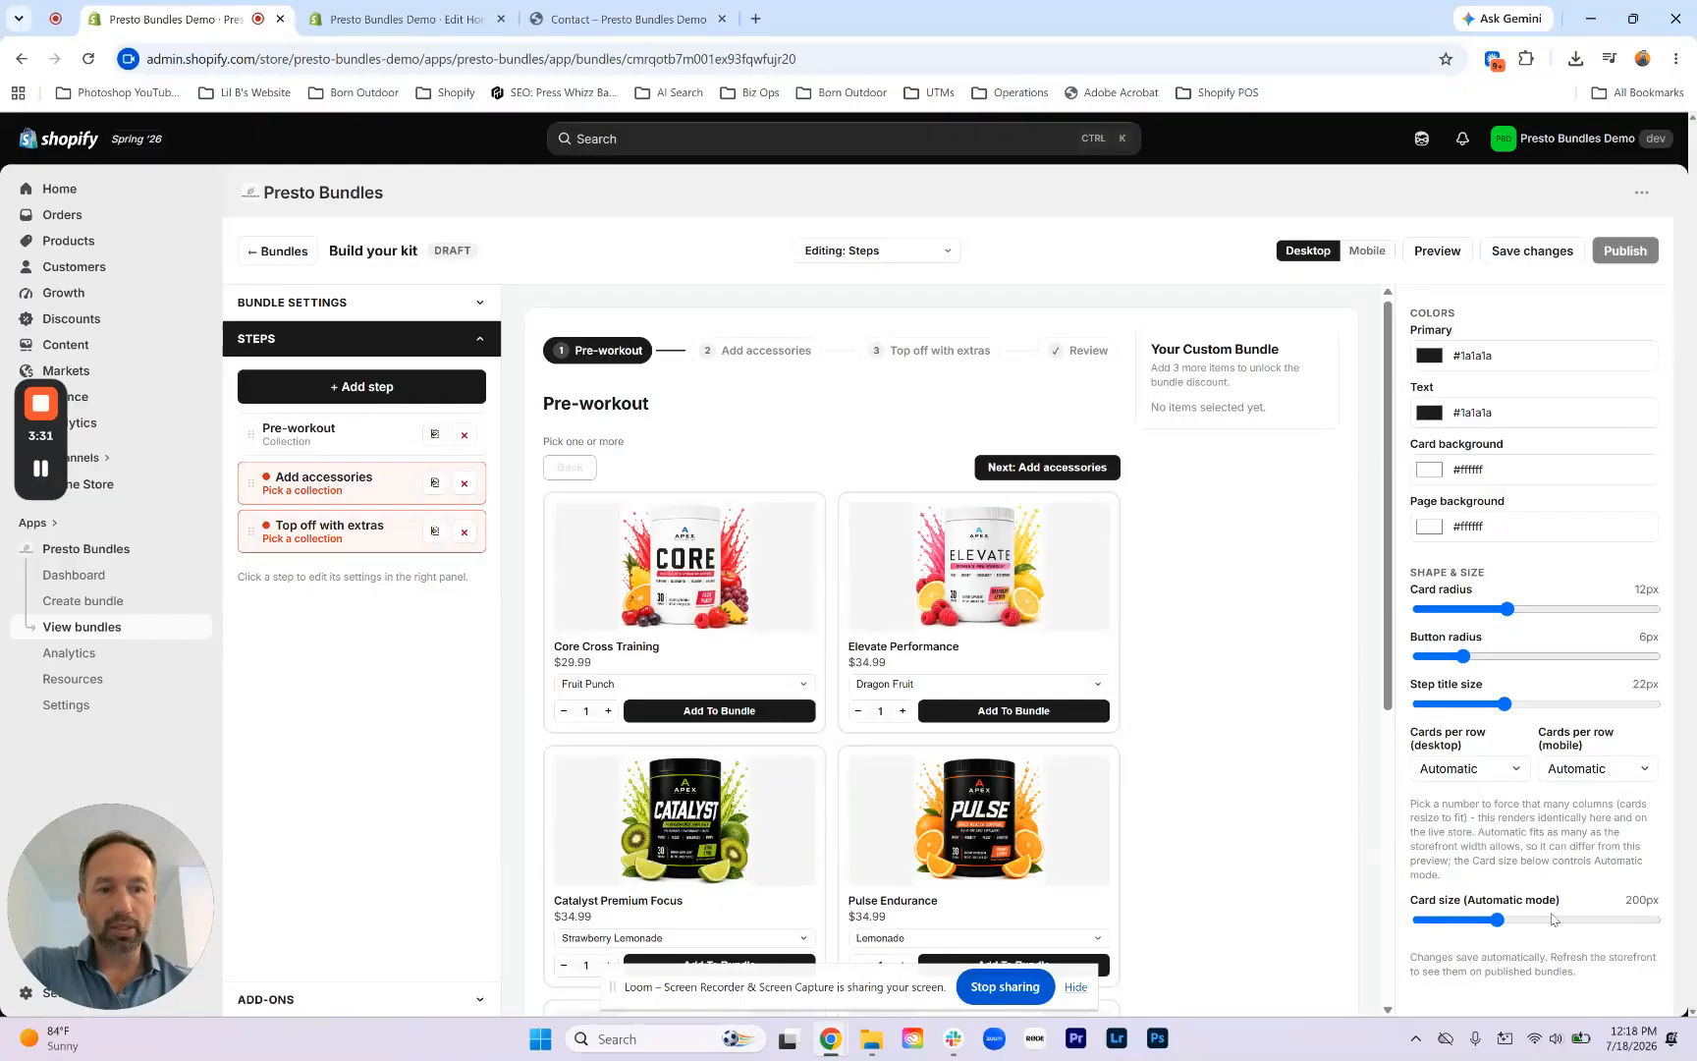
Step: Try an automatic-mode card size of 156px, and return it to 200px
{"action": "left_click", "coordinate": [1499, 923]}
{"action": "left_click_drag", "start_coordinate": [1499, 923], "coordinate": [1440, 922]}
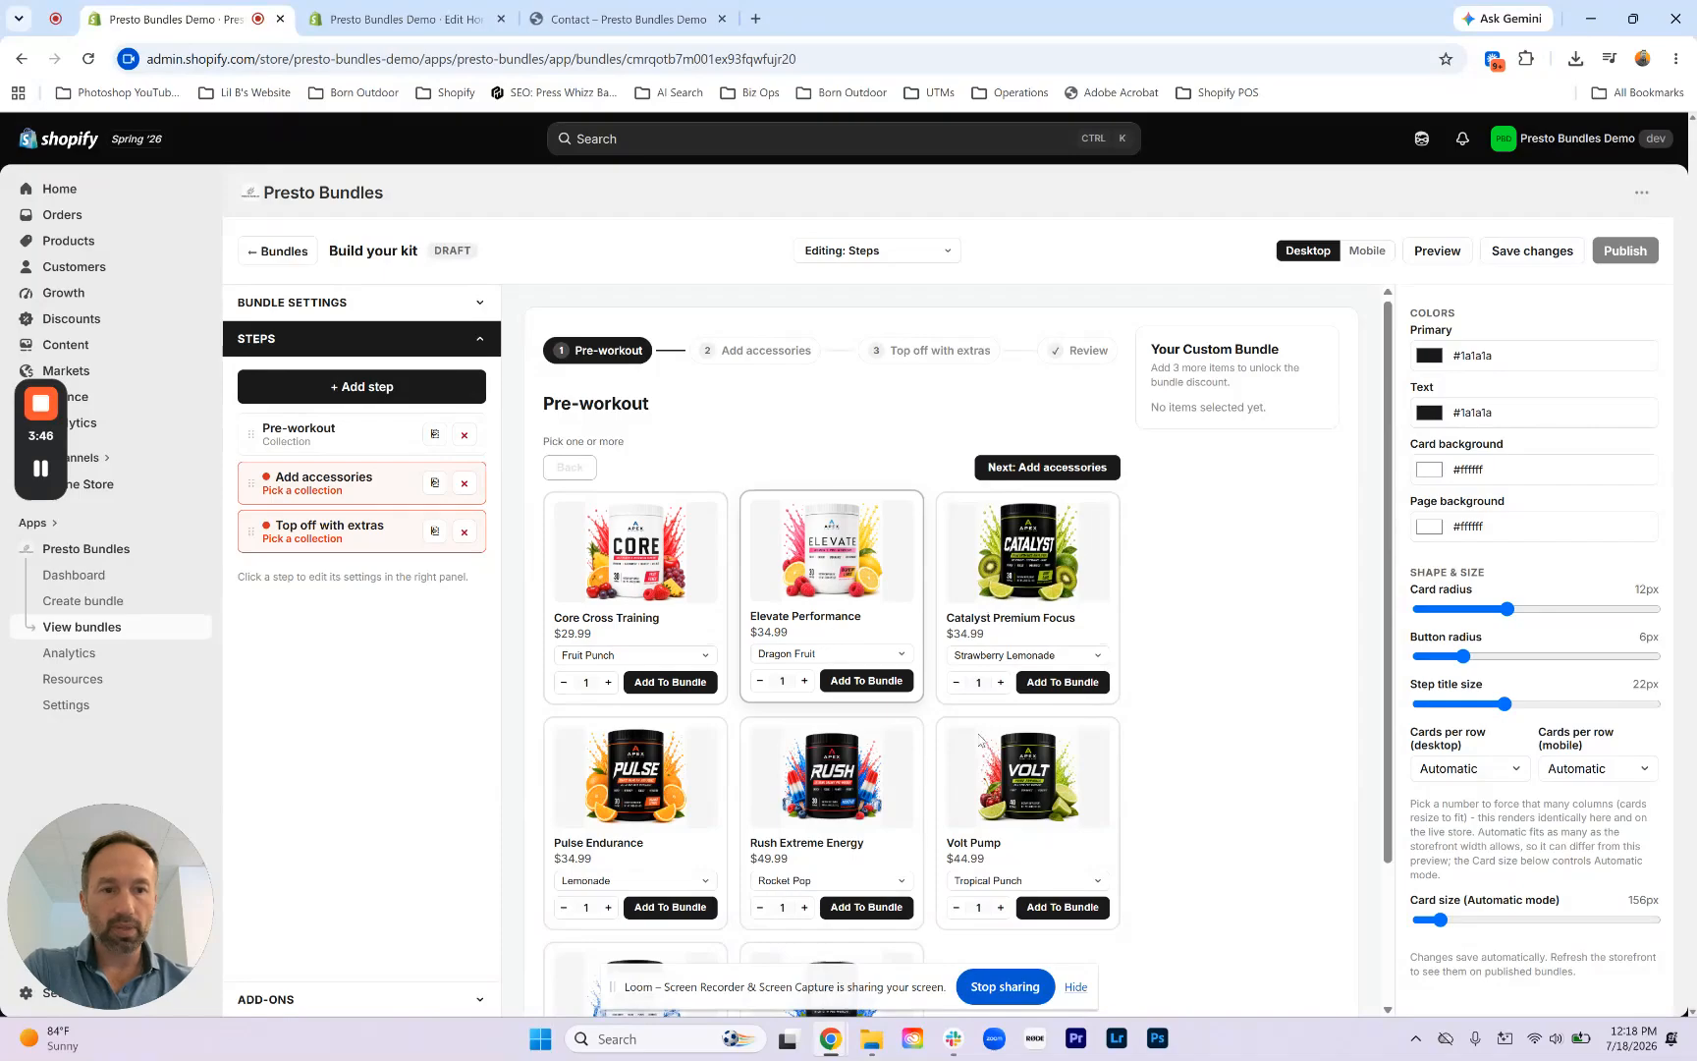
{"action": "left_click_drag", "start_coordinate": [1440, 919], "coordinate": [1497, 923]}
Step: Set the cards per row to 3 on desktop and 2 on mobile
{"action": "left_click", "coordinate": [1471, 771]}
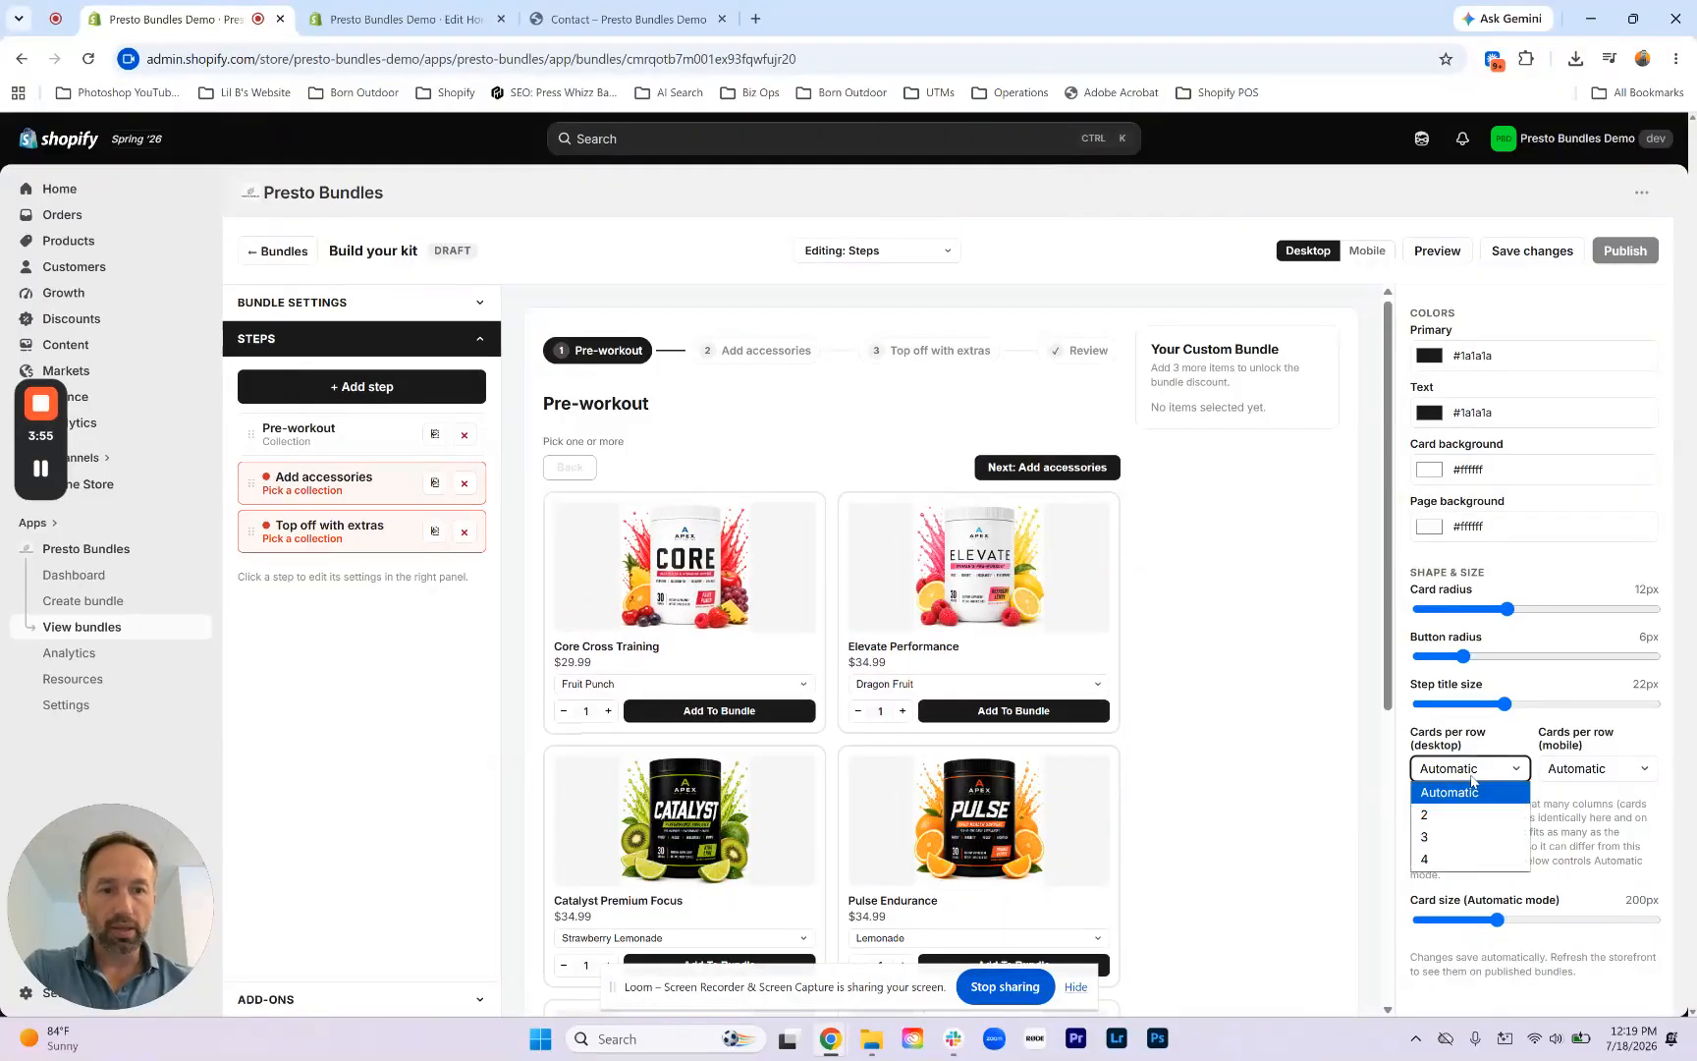
{"action": "left_click", "coordinate": [1461, 837]}
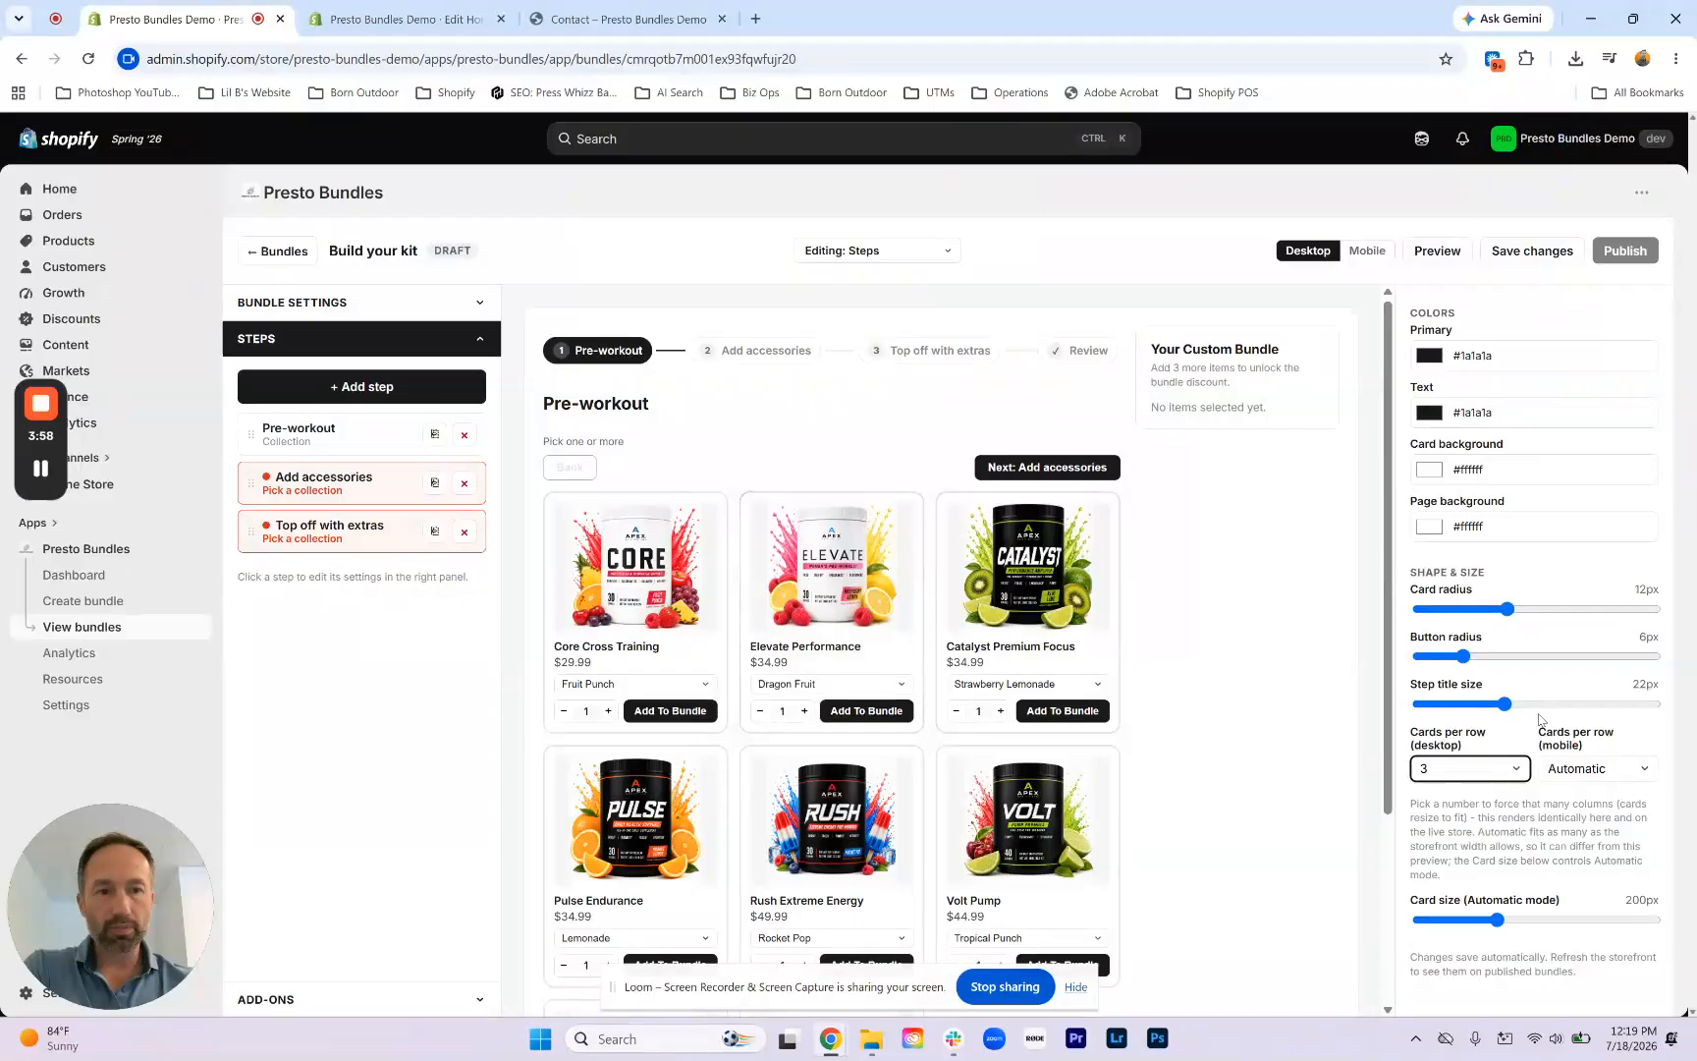
{"action": "left_click", "coordinate": [1593, 773]}
{"action": "left_click", "coordinate": [1584, 837]}
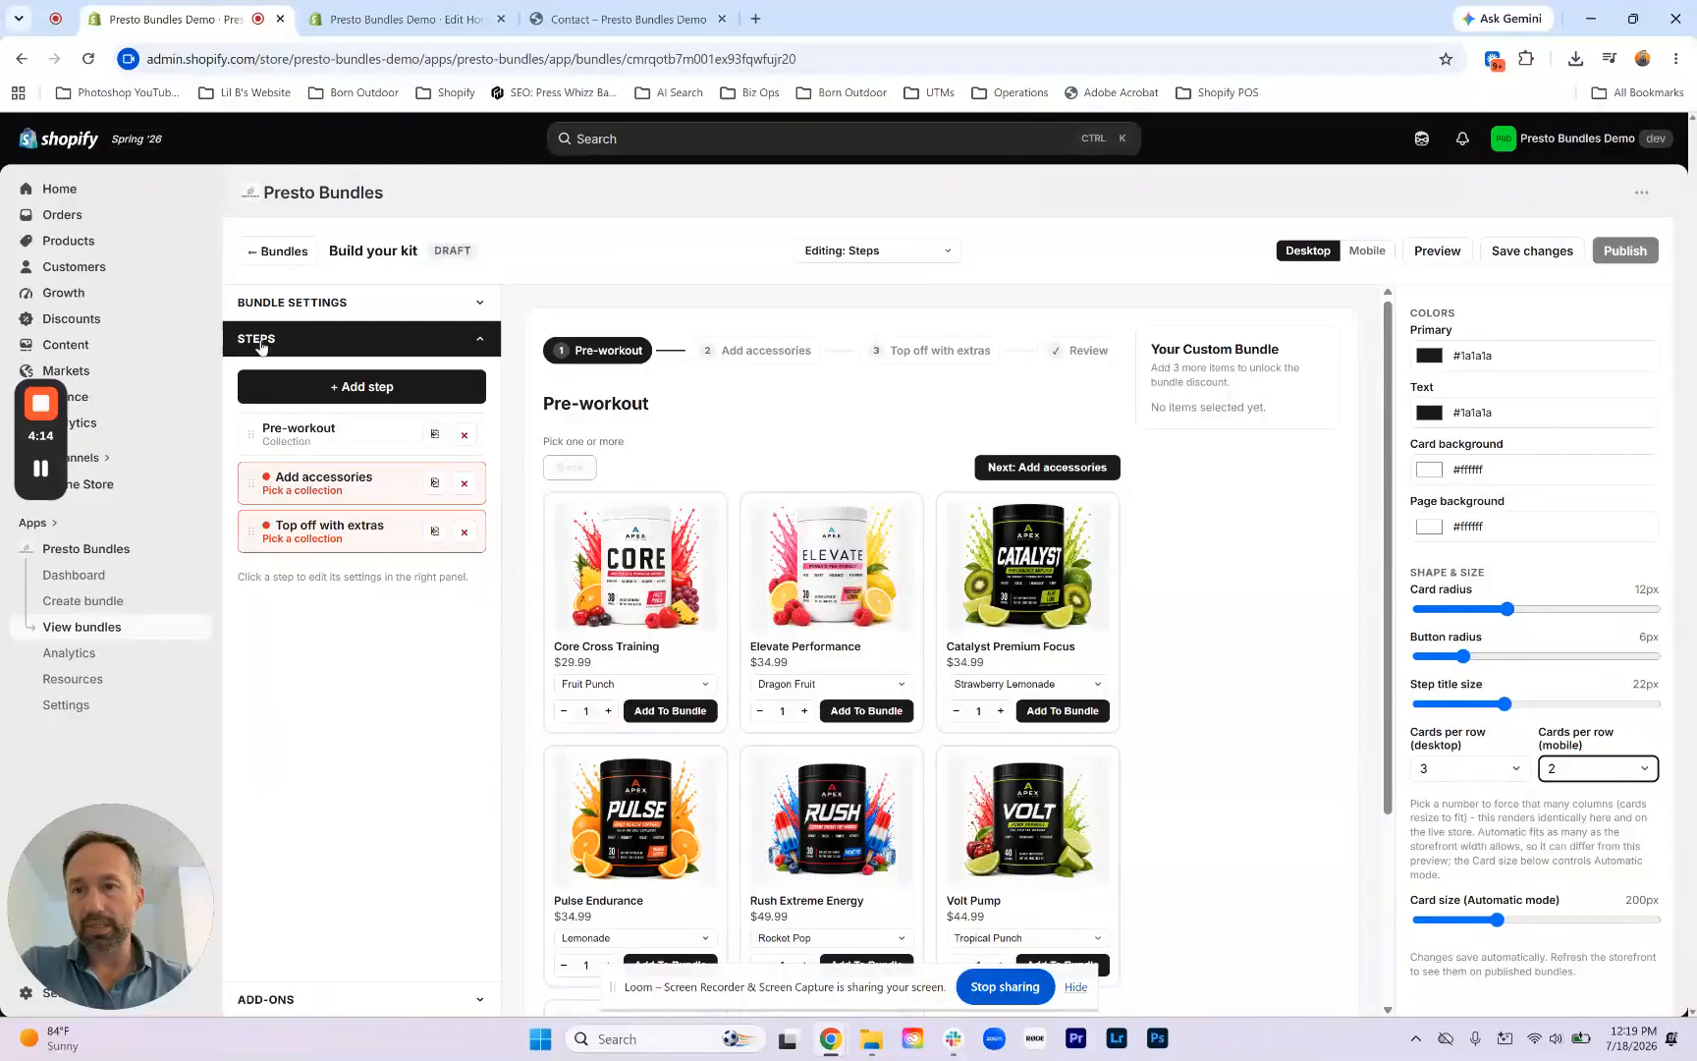
Step: Open the Pre-workout step's settings and review its select mode options, keeping multi-select
{"action": "left_click", "coordinate": [298, 435]}
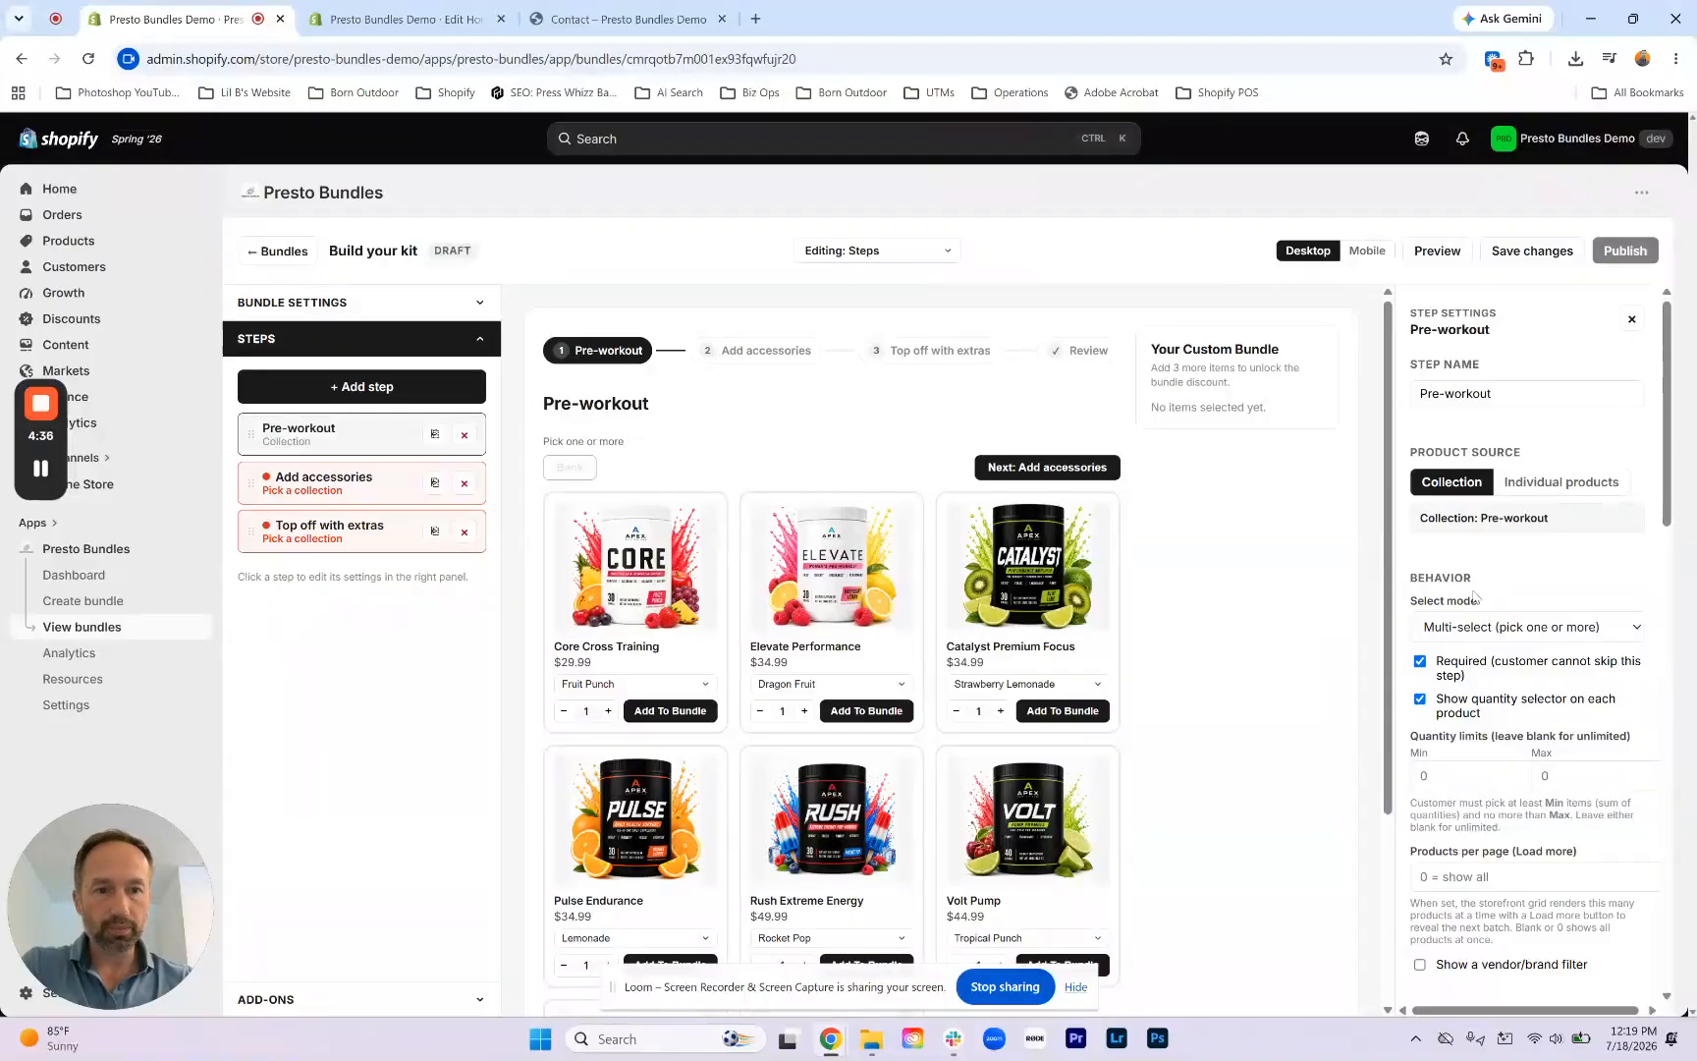
{"action": "scroll", "coordinate": [1475, 594], "scroll_direction": "down", "scroll_amount": 1}
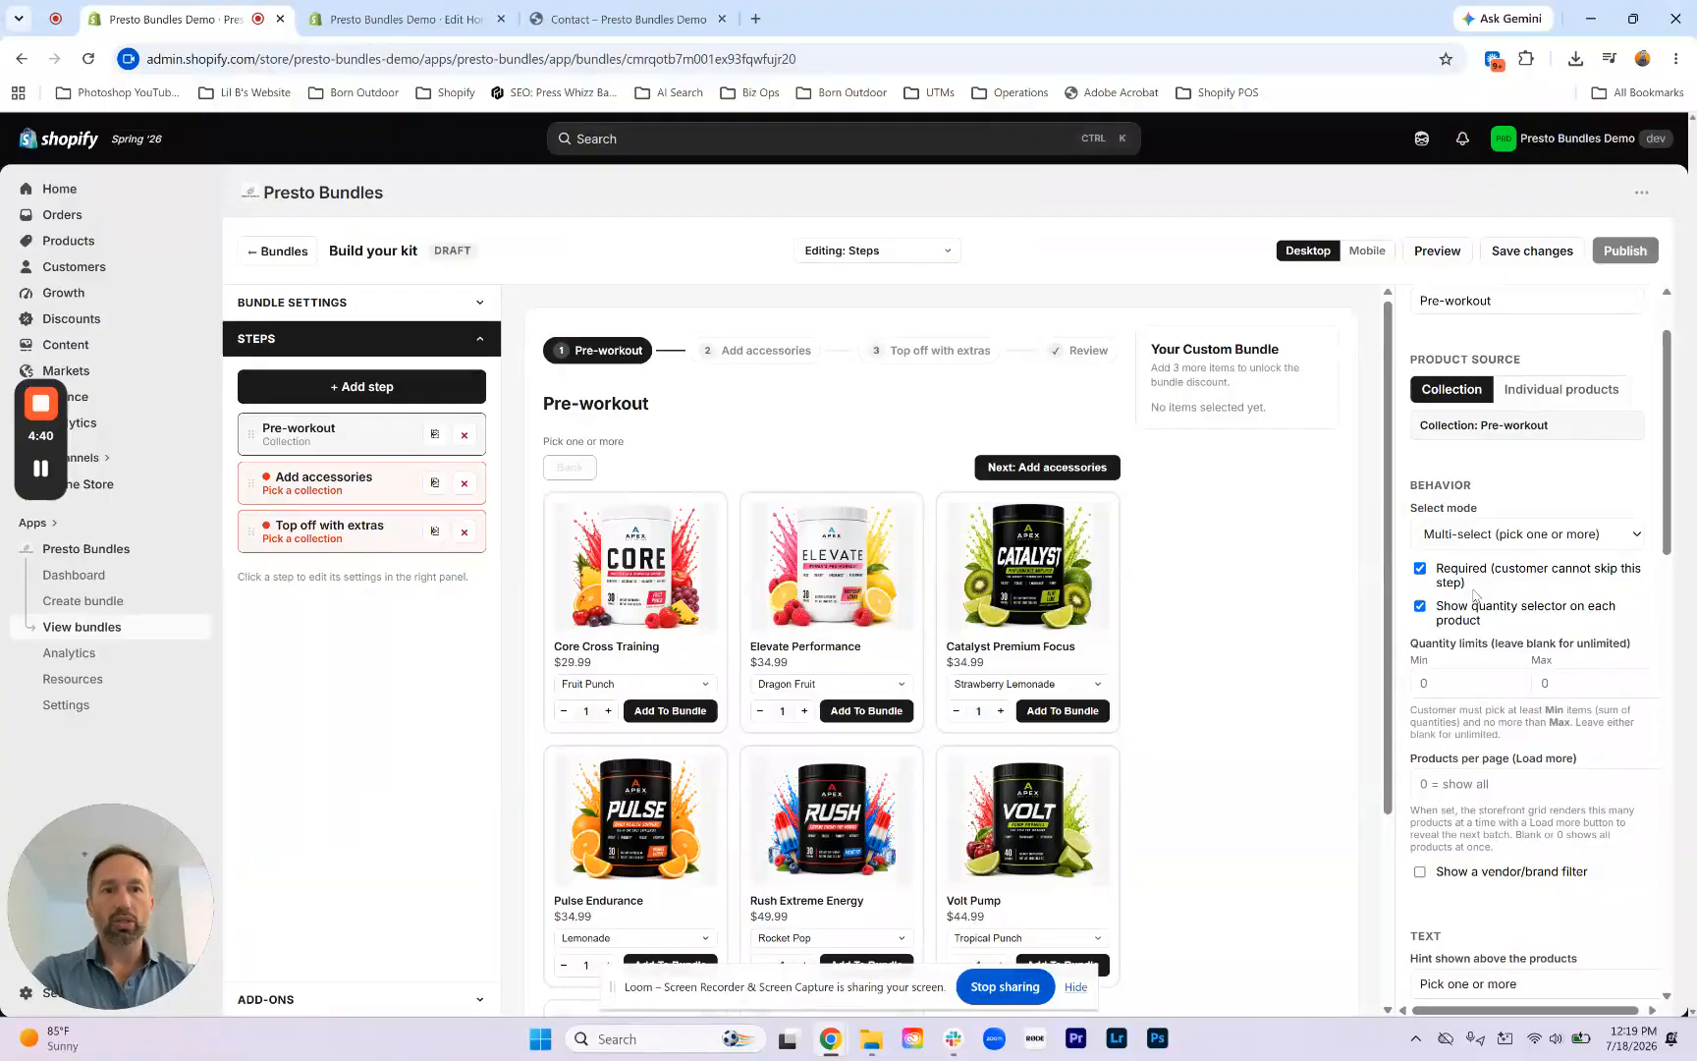
{"action": "left_click", "coordinate": [1480, 537]}
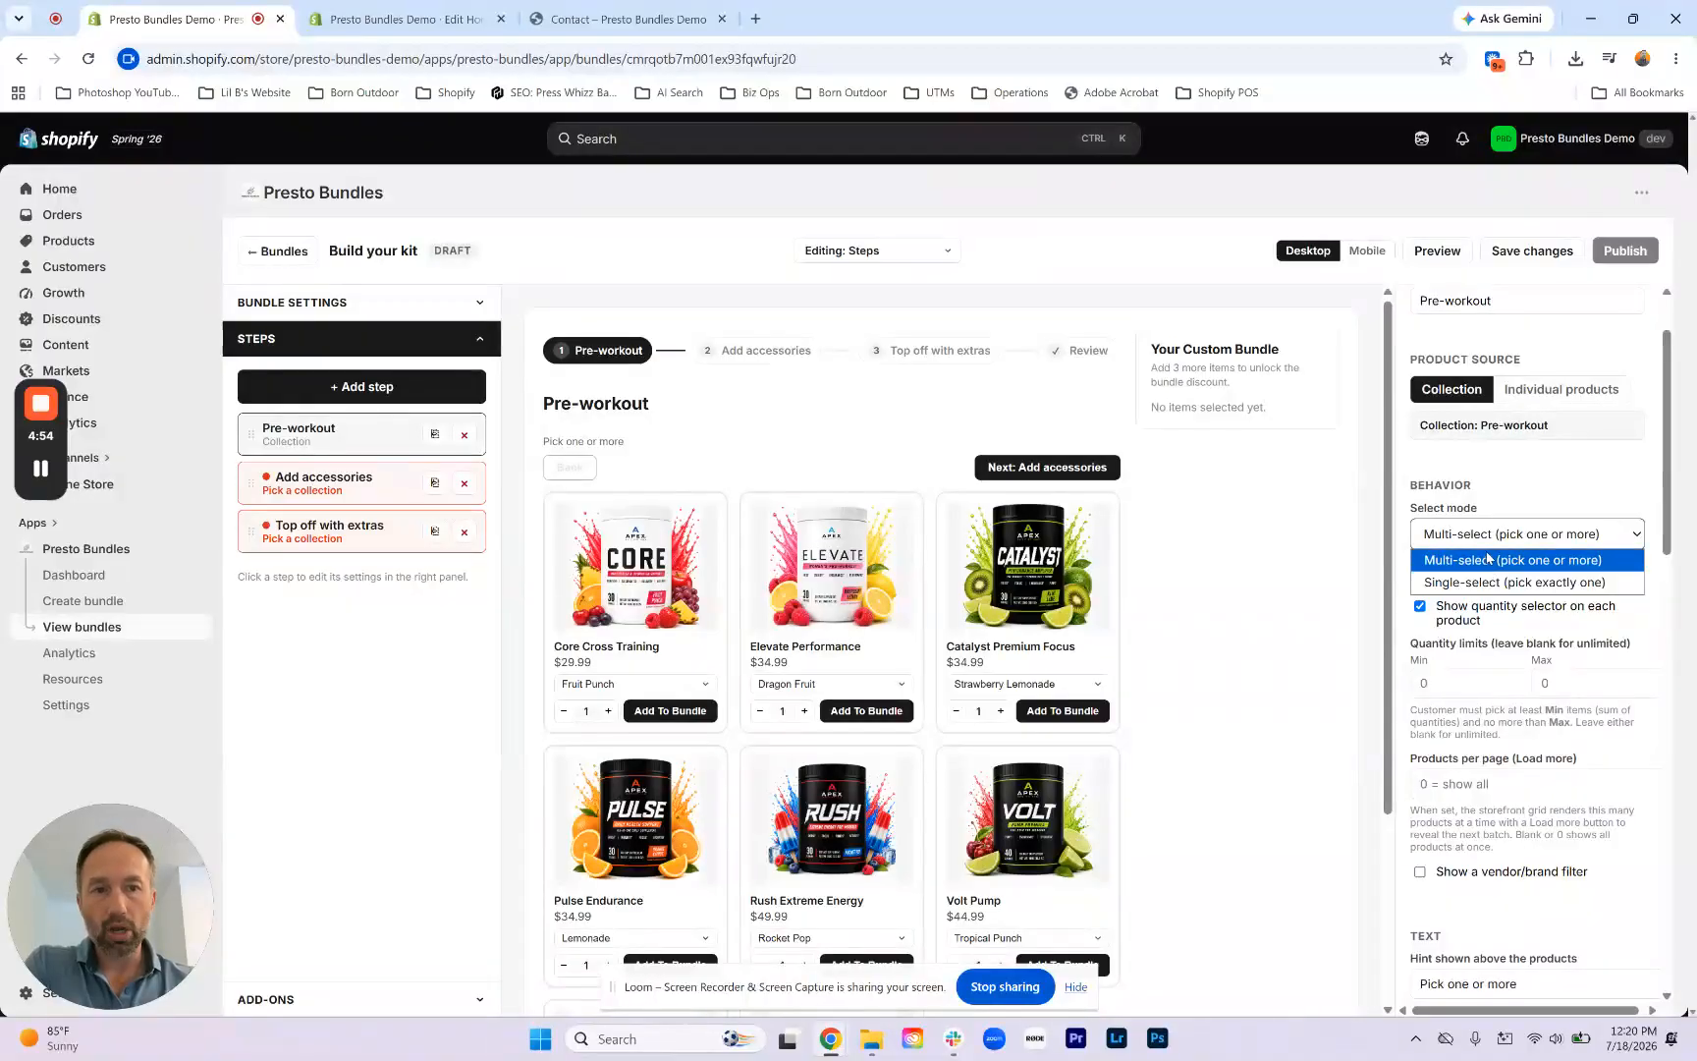
{"action": "left_click", "coordinate": [1563, 477]}
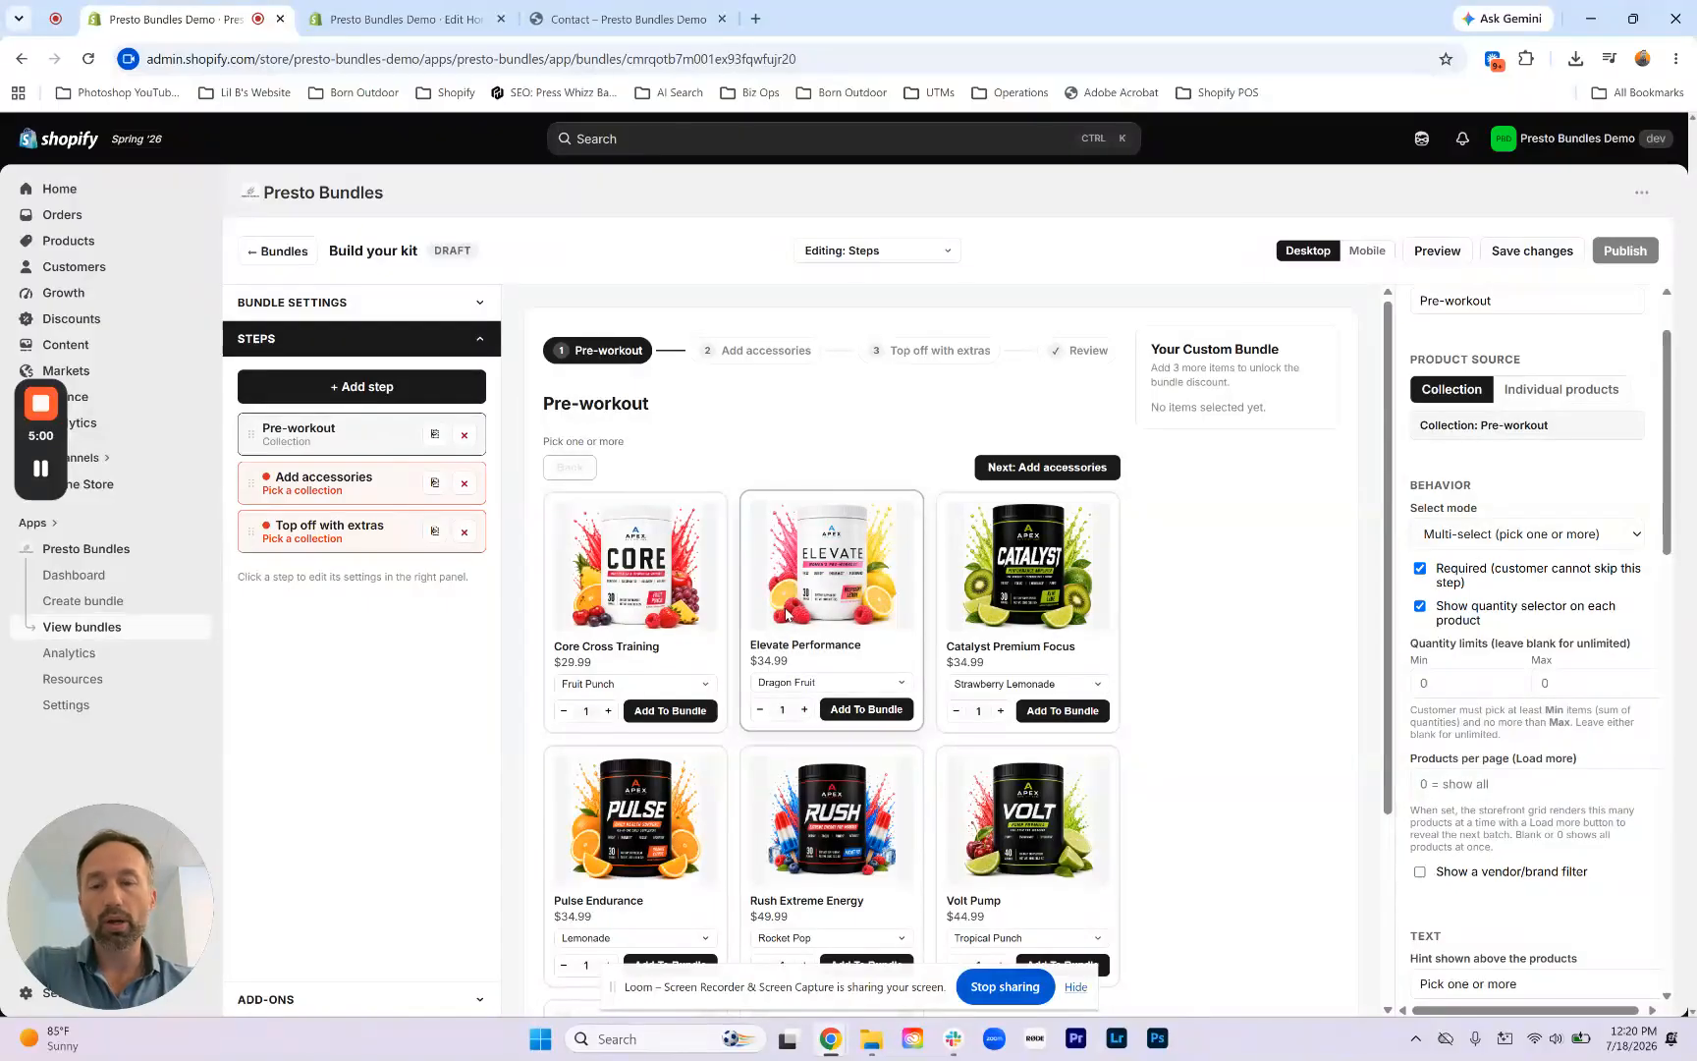
Step: Try turning off the Pre-workout step's required option and its product quantity selector, re-enabling each one
{"action": "left_click", "coordinate": [1420, 571]}
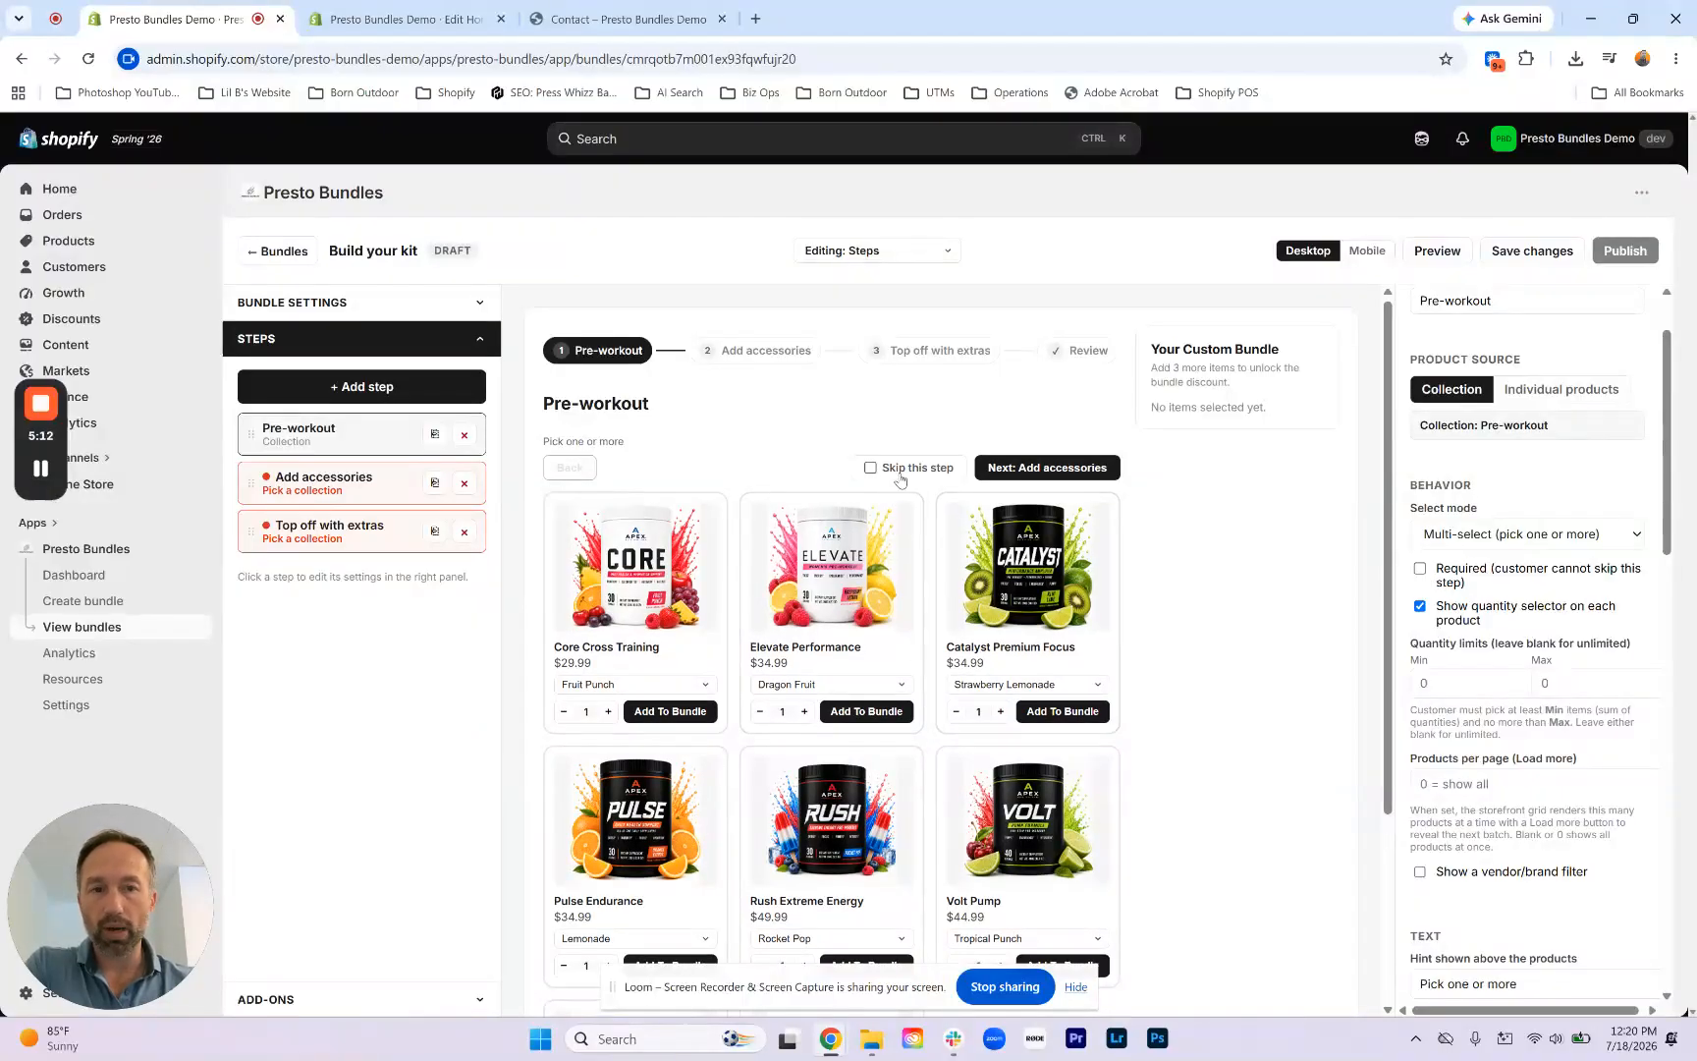
{"action": "left_click", "coordinate": [1421, 572]}
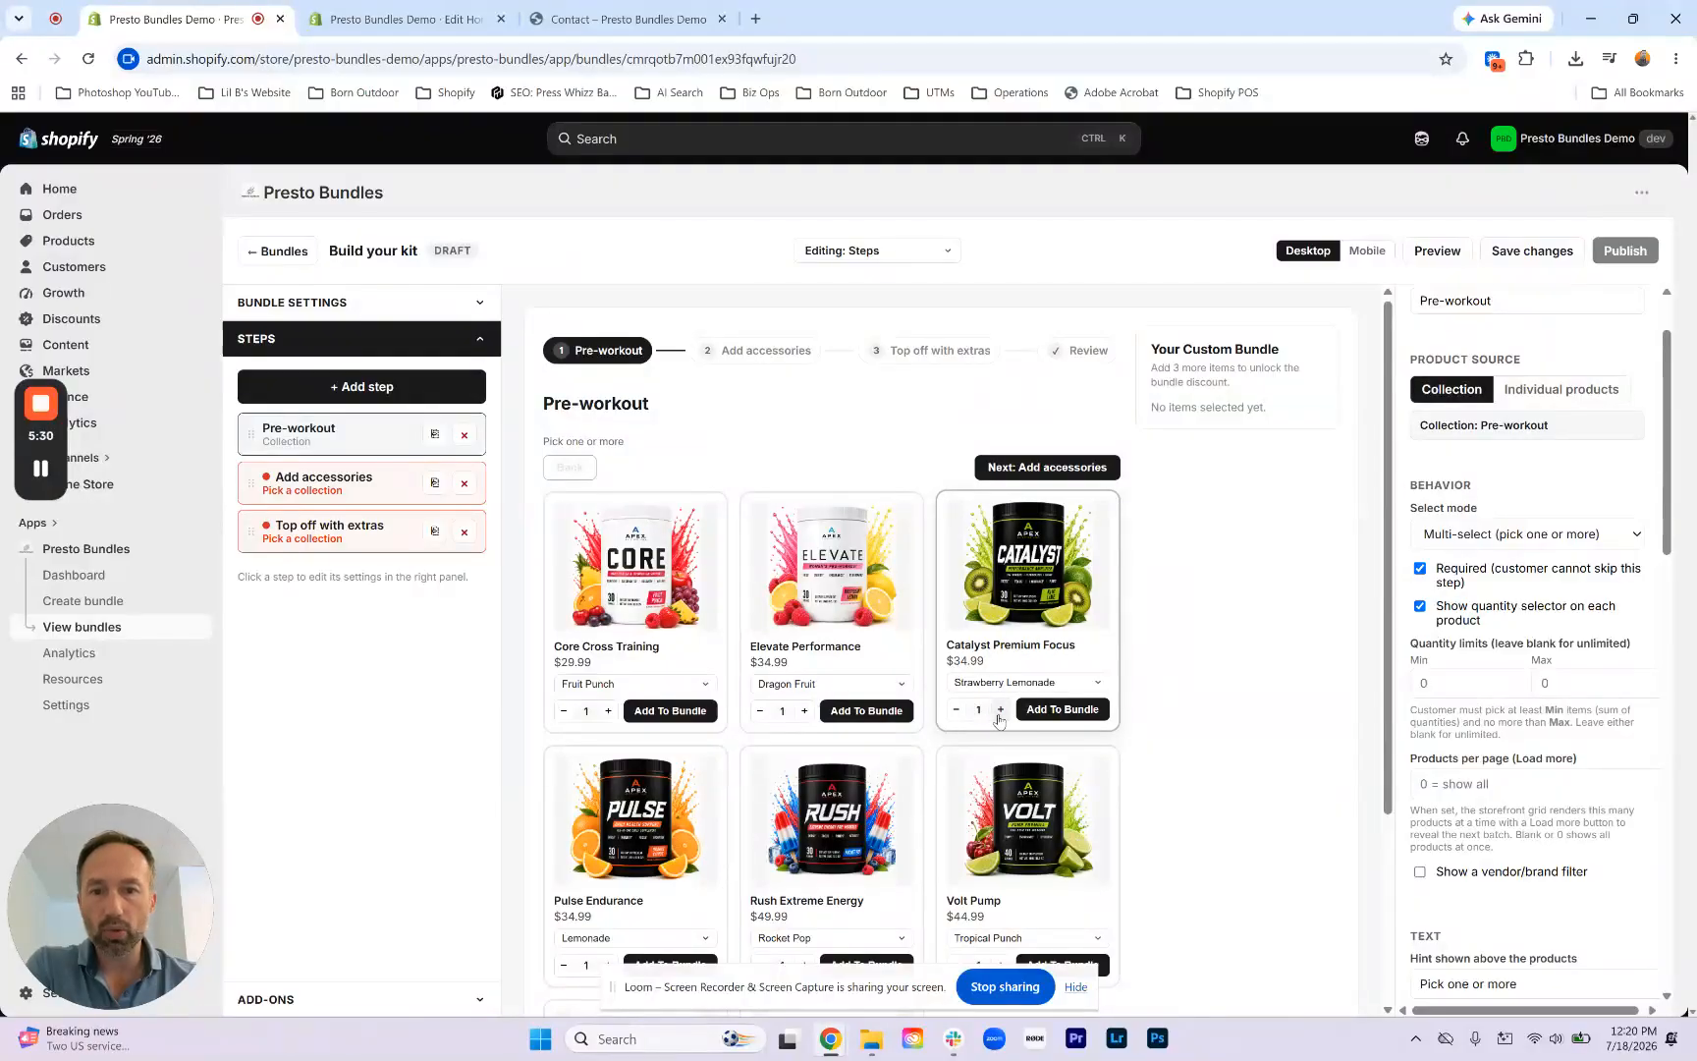
{"action": "left_click", "coordinate": [1420, 607]}
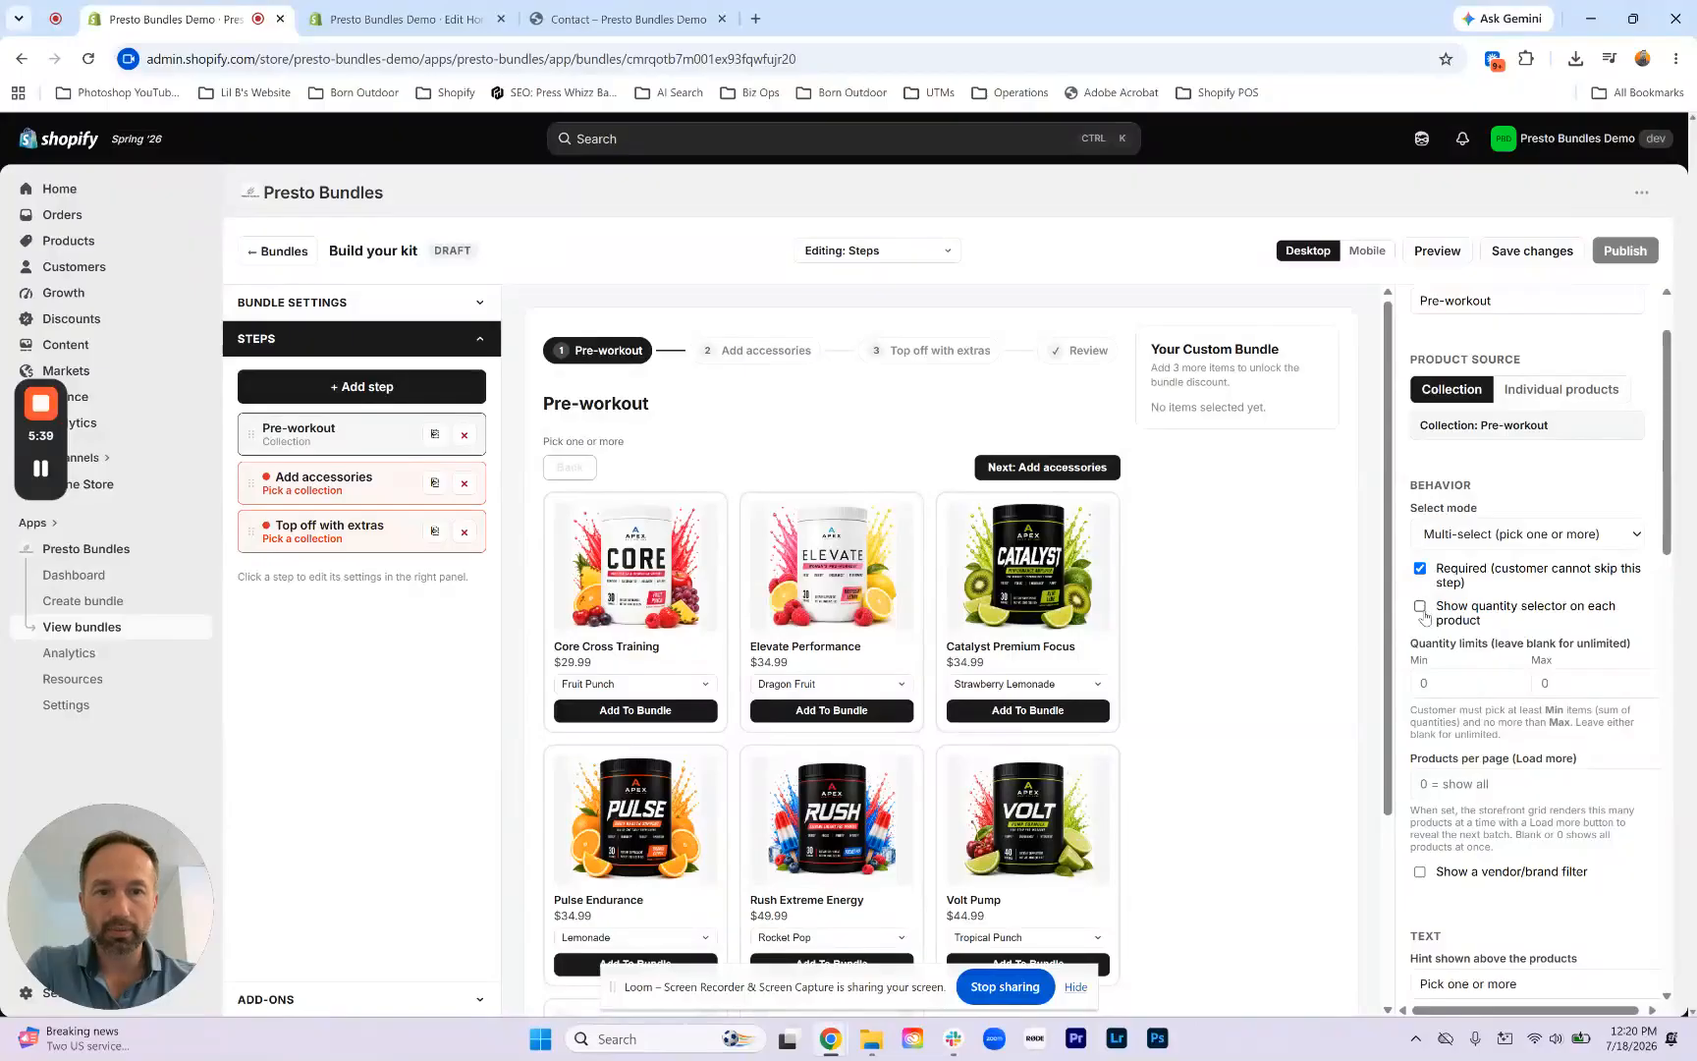
{"action": "left_click", "coordinate": [1420, 607]}
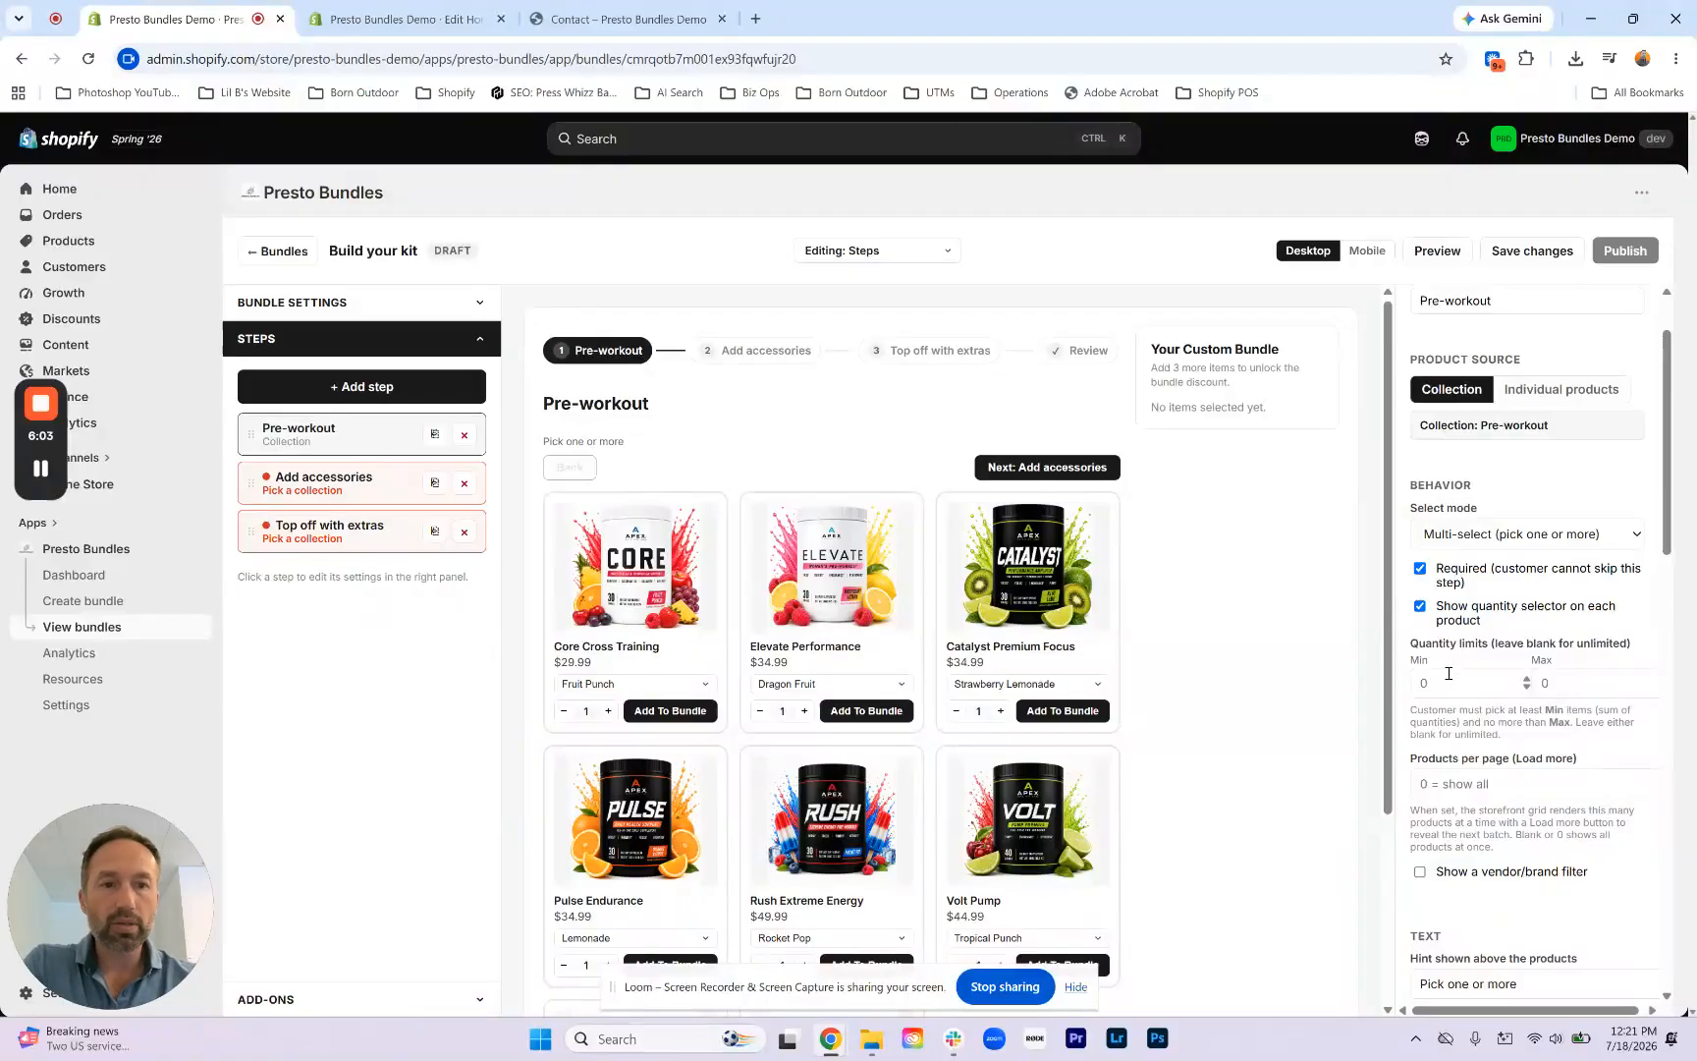
Step: Set the Pre-workout step's quantity limits to a minimum of 1 and a maximum of 3
{"action": "left_click", "coordinate": [1526, 677]}
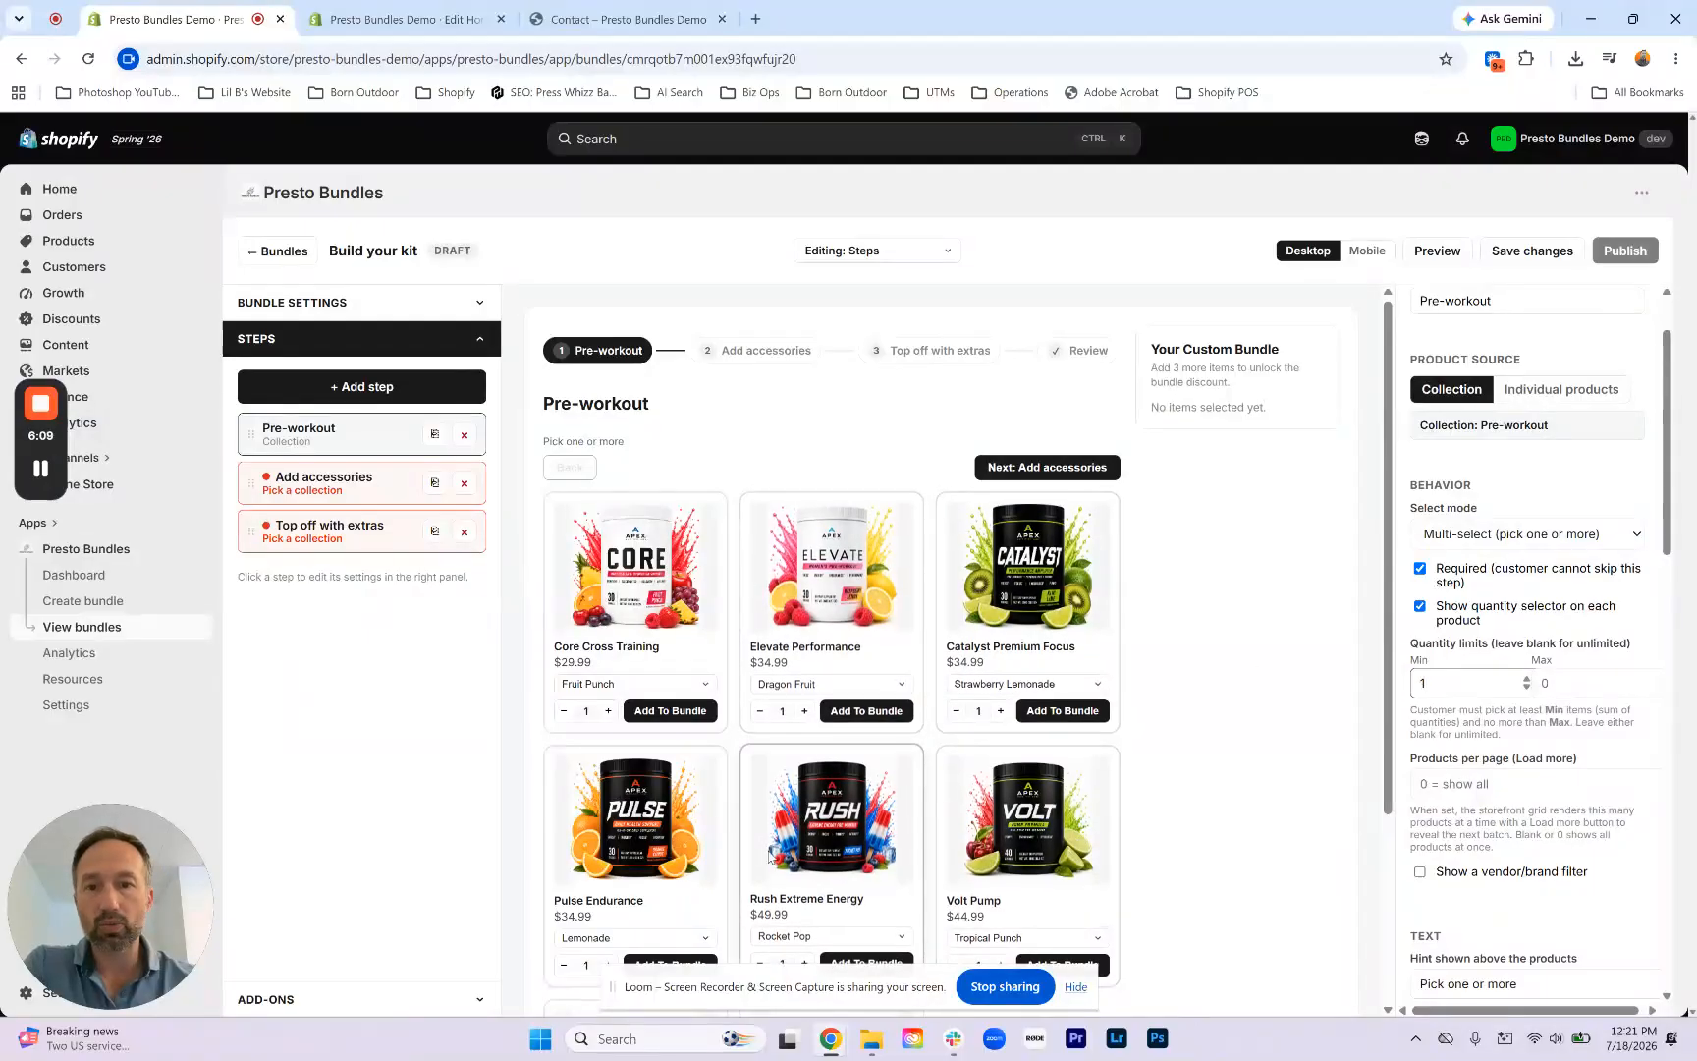
{"action": "left_click", "coordinate": [1648, 678]}
{"action": "left_click", "coordinate": [1647, 677]}
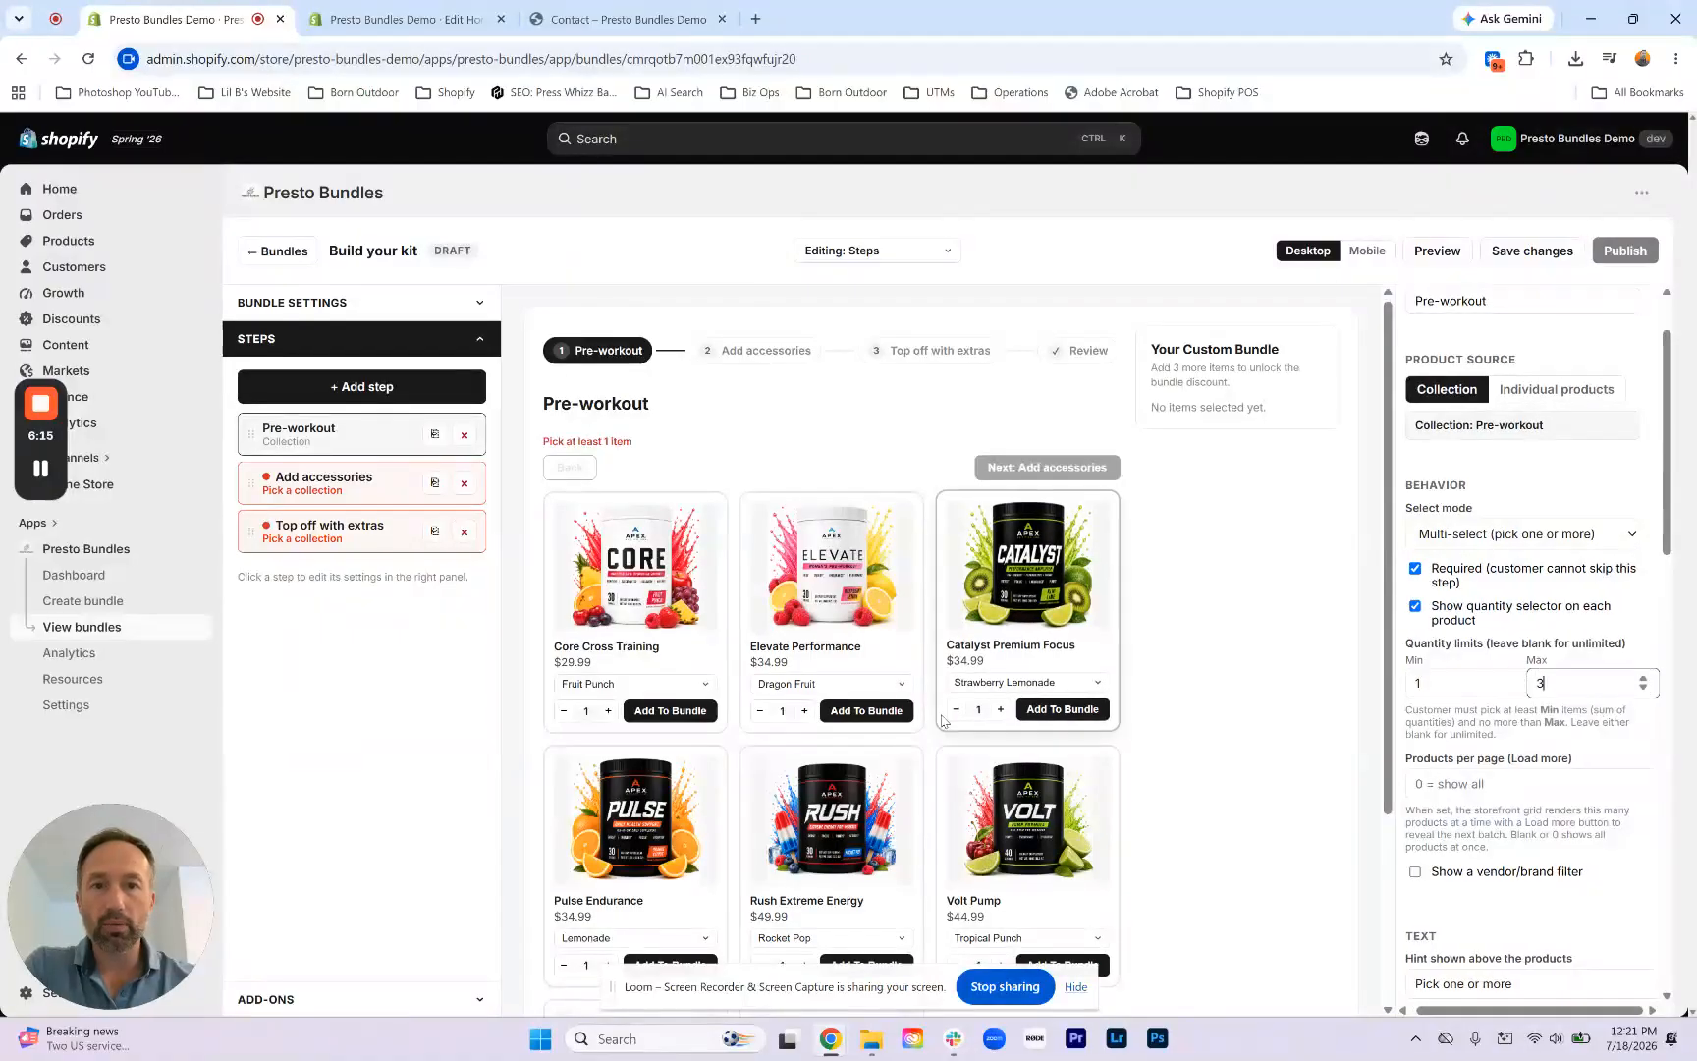
{"action": "left_click", "coordinate": [945, 638]}
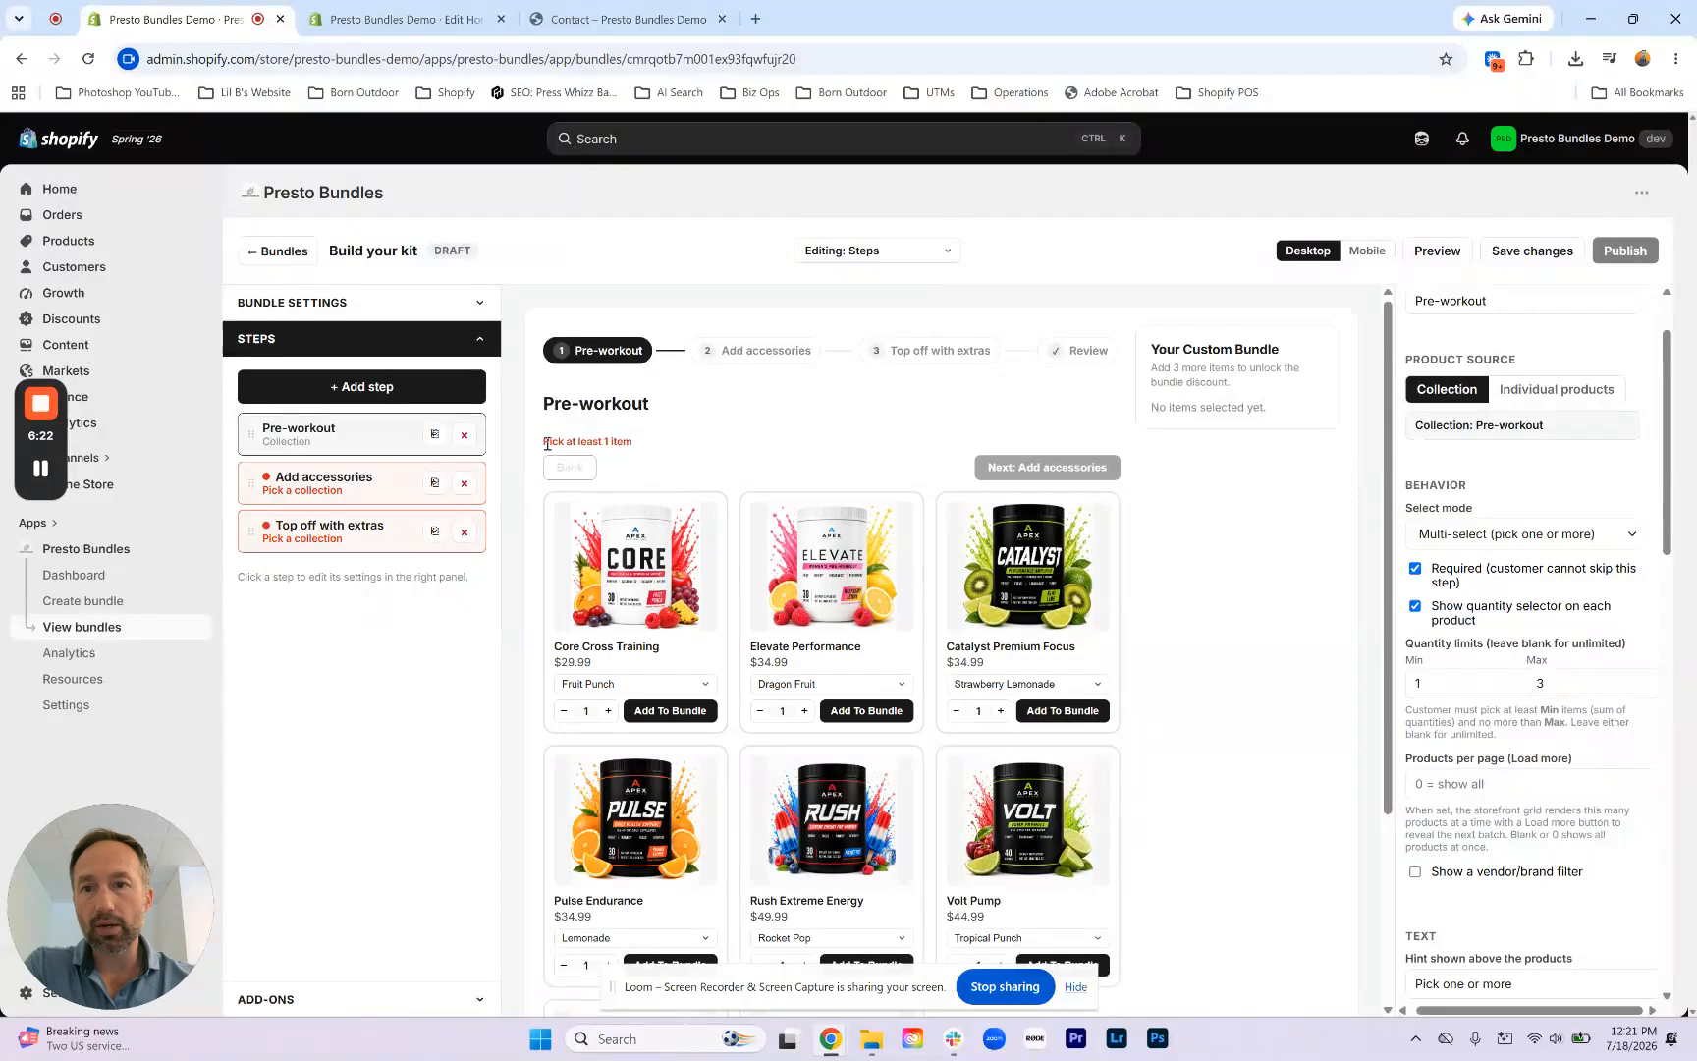
Step: Test the minimum quantity rule in the preview by adding Elevate Performance in Dragon Fruit to the bundle
{"action": "left_click_drag", "start_coordinate": [543, 444], "coordinate": [652, 444]}
{"action": "left_click", "coordinate": [593, 448]}
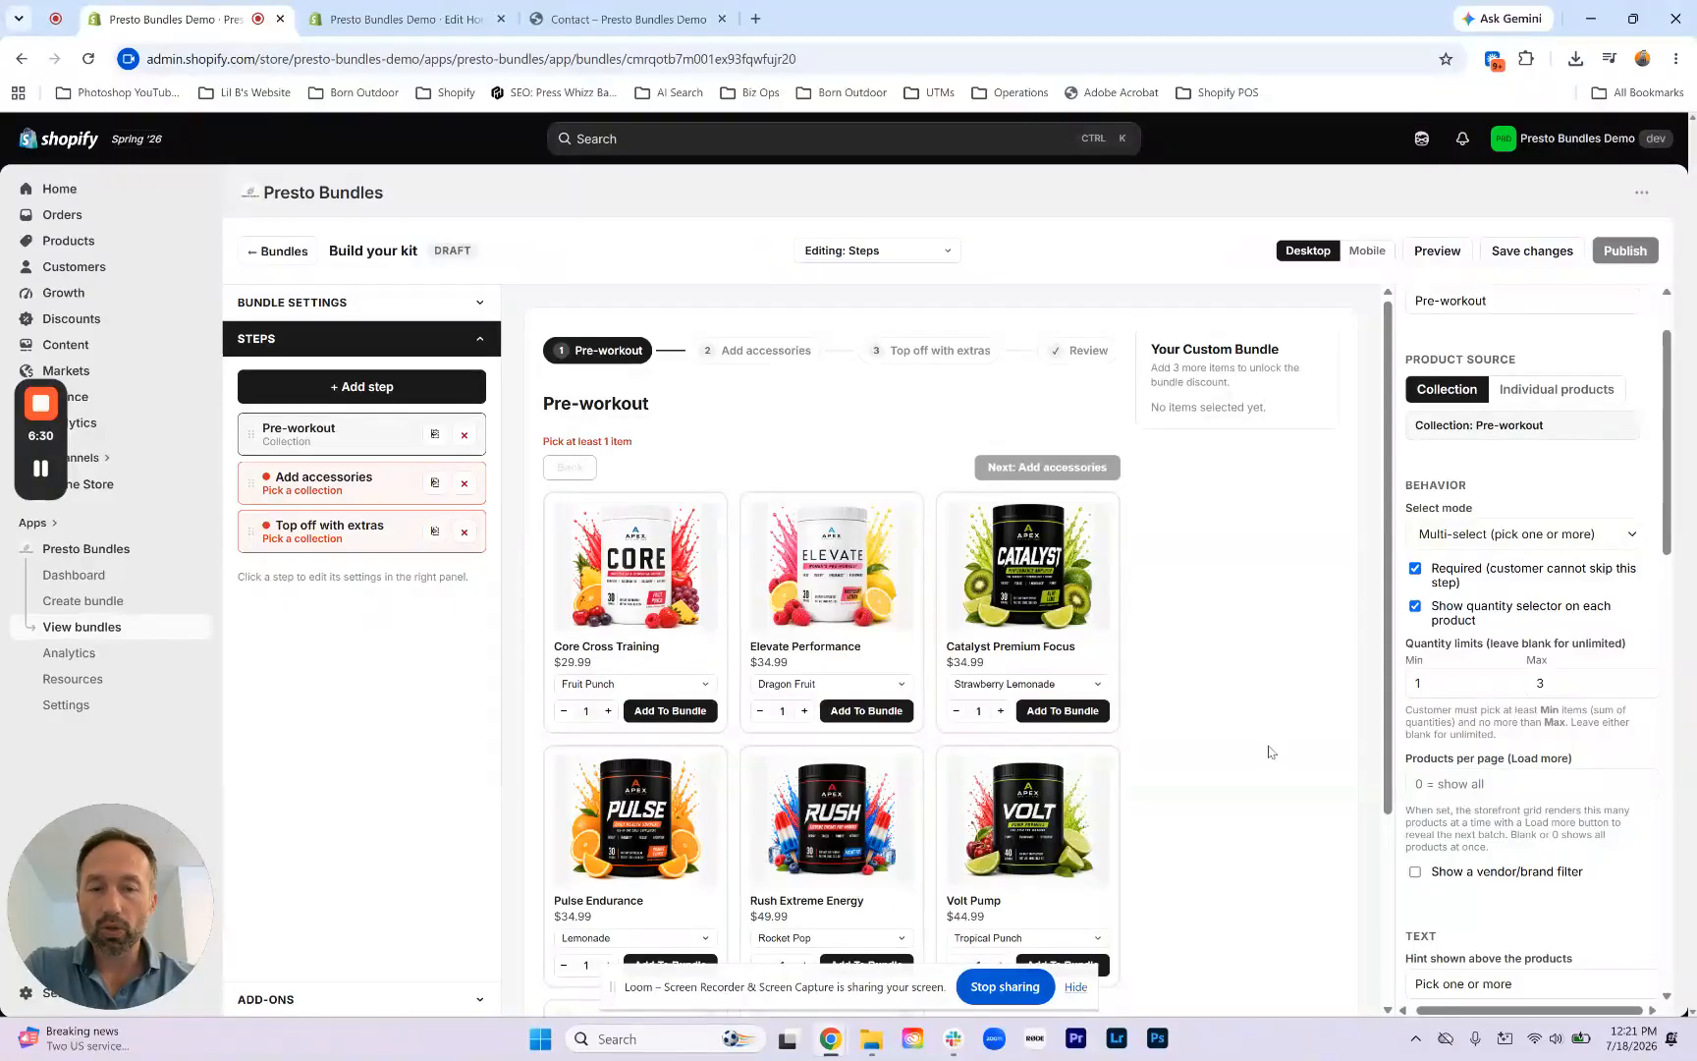
{"action": "left_click", "coordinate": [869, 715]}
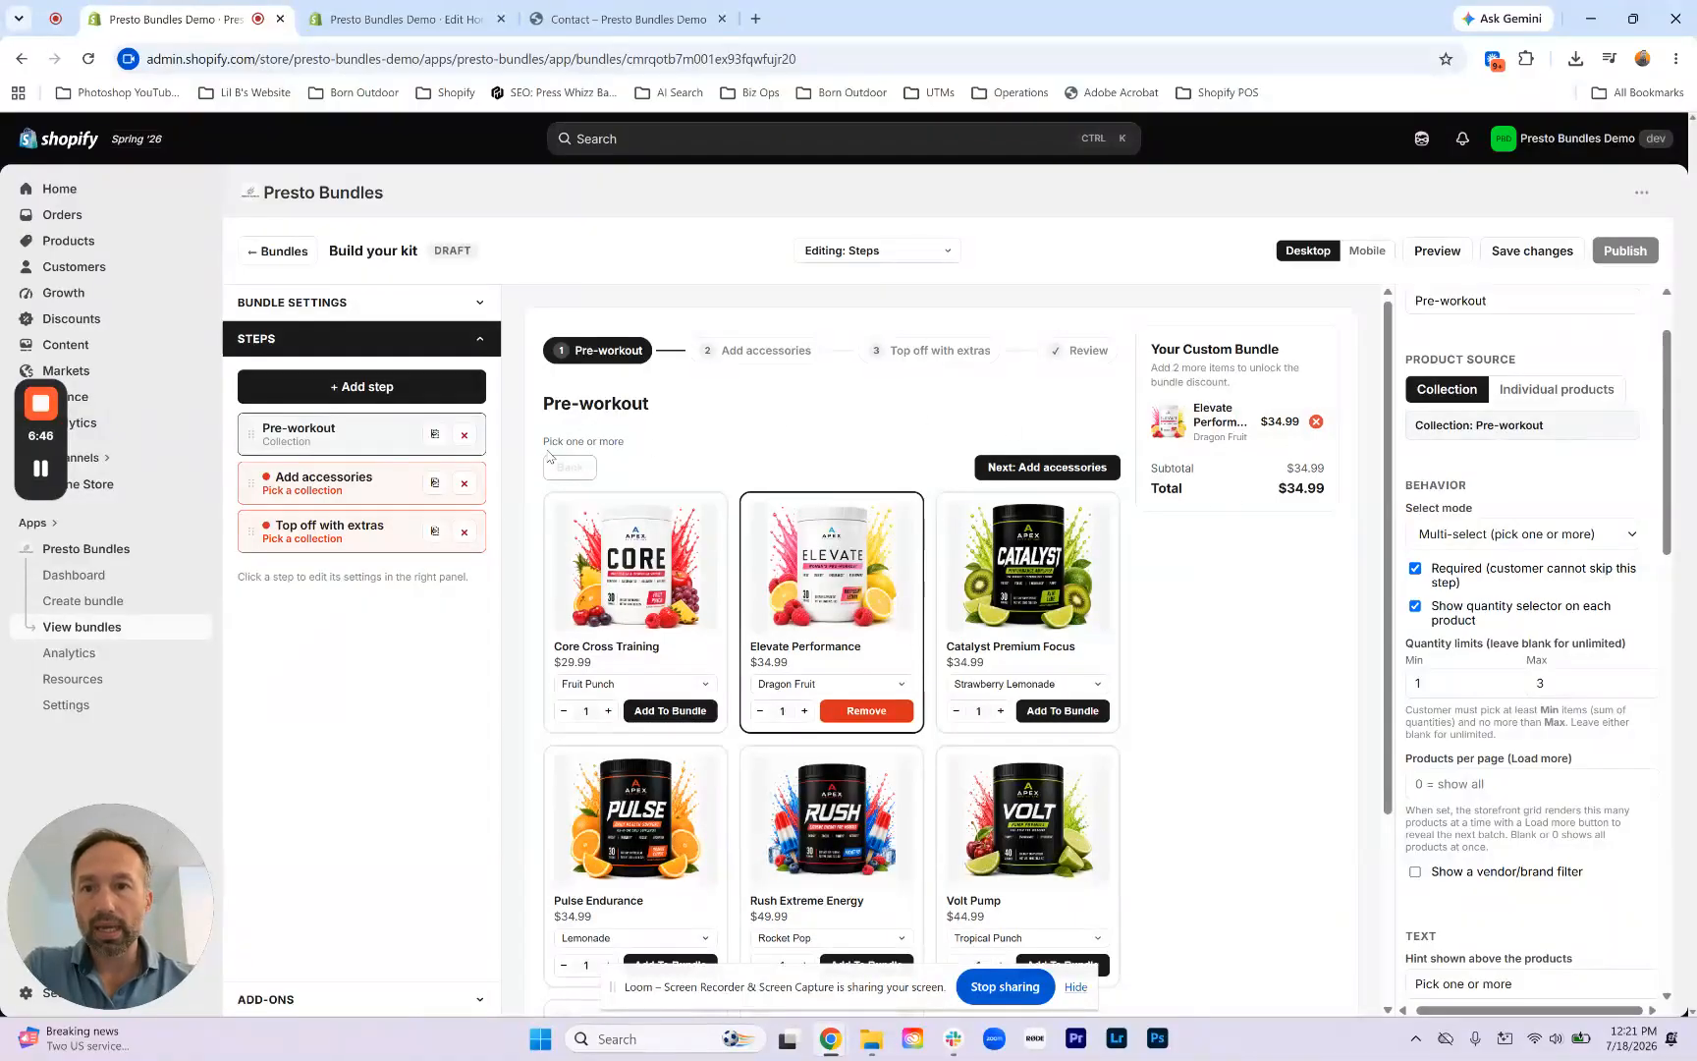
{"action": "left_click_drag", "start_coordinate": [547, 447], "coordinate": [601, 443]}
{"action": "left_click", "coordinate": [611, 442]}
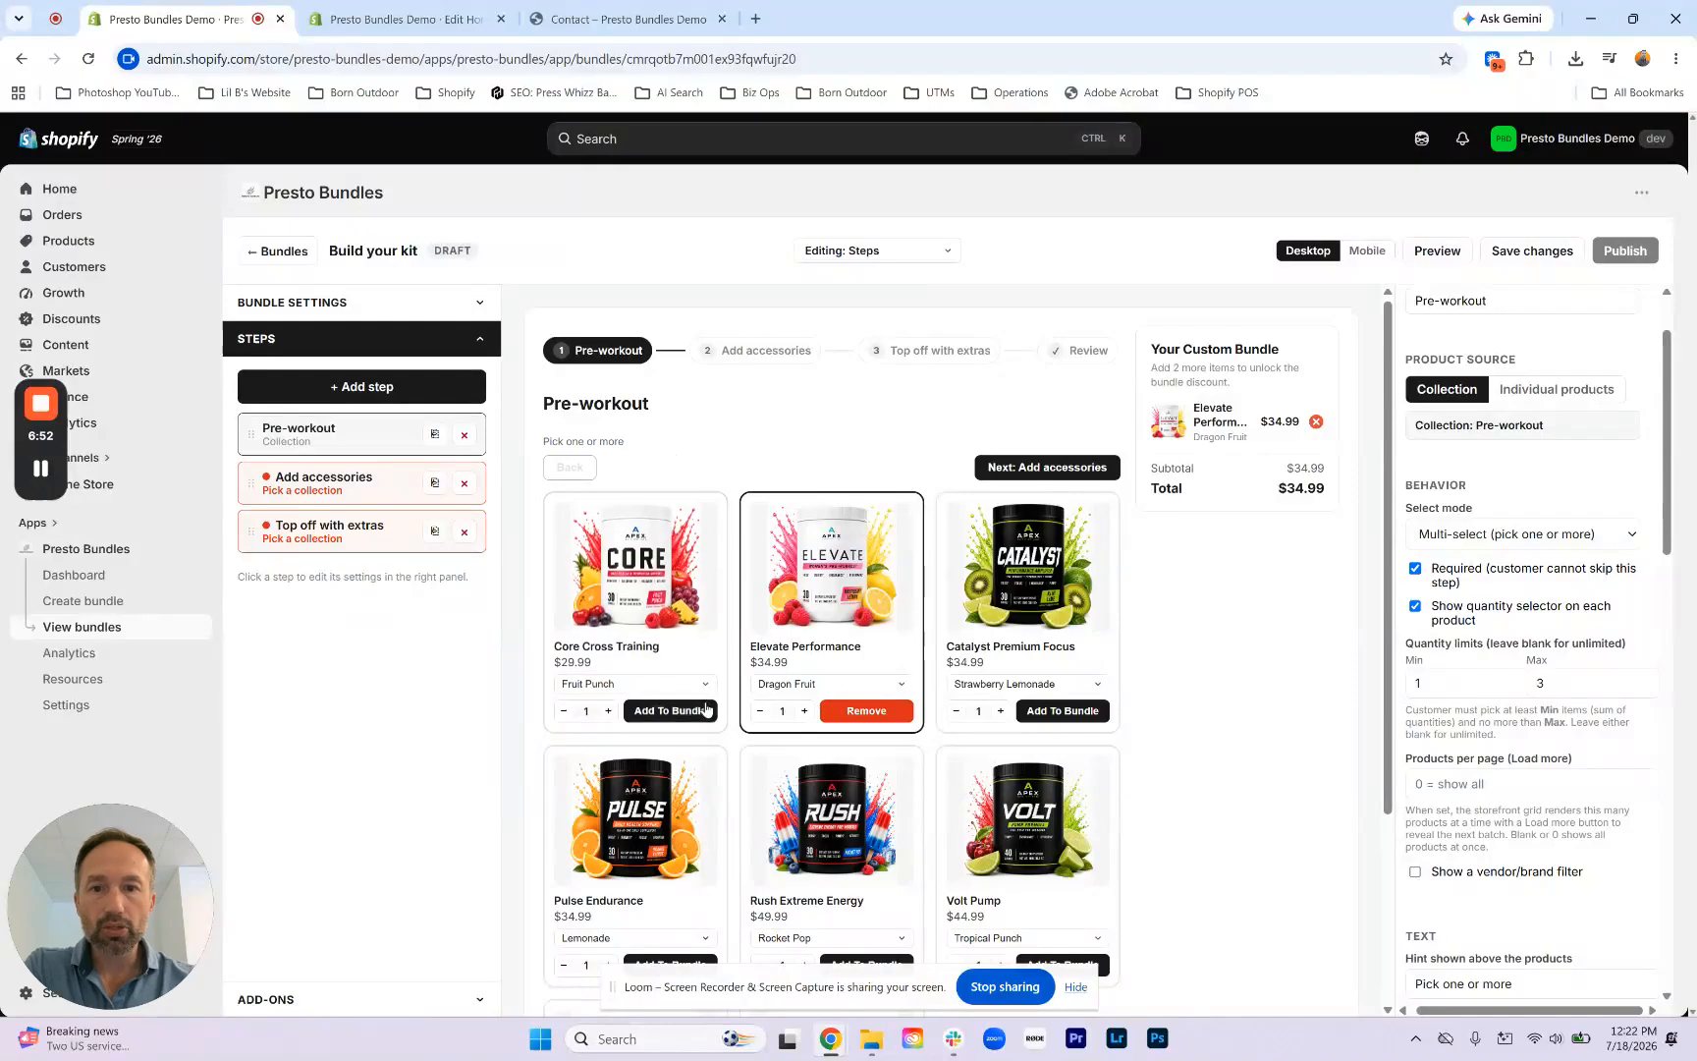
Step: Set the preview flavors to Blue Raspberry for Core Cross Training and Kiwi Lime for Catalyst Premium Focus
{"action": "left_click", "coordinate": [679, 686]}
{"action": "left_click", "coordinate": [669, 726]}
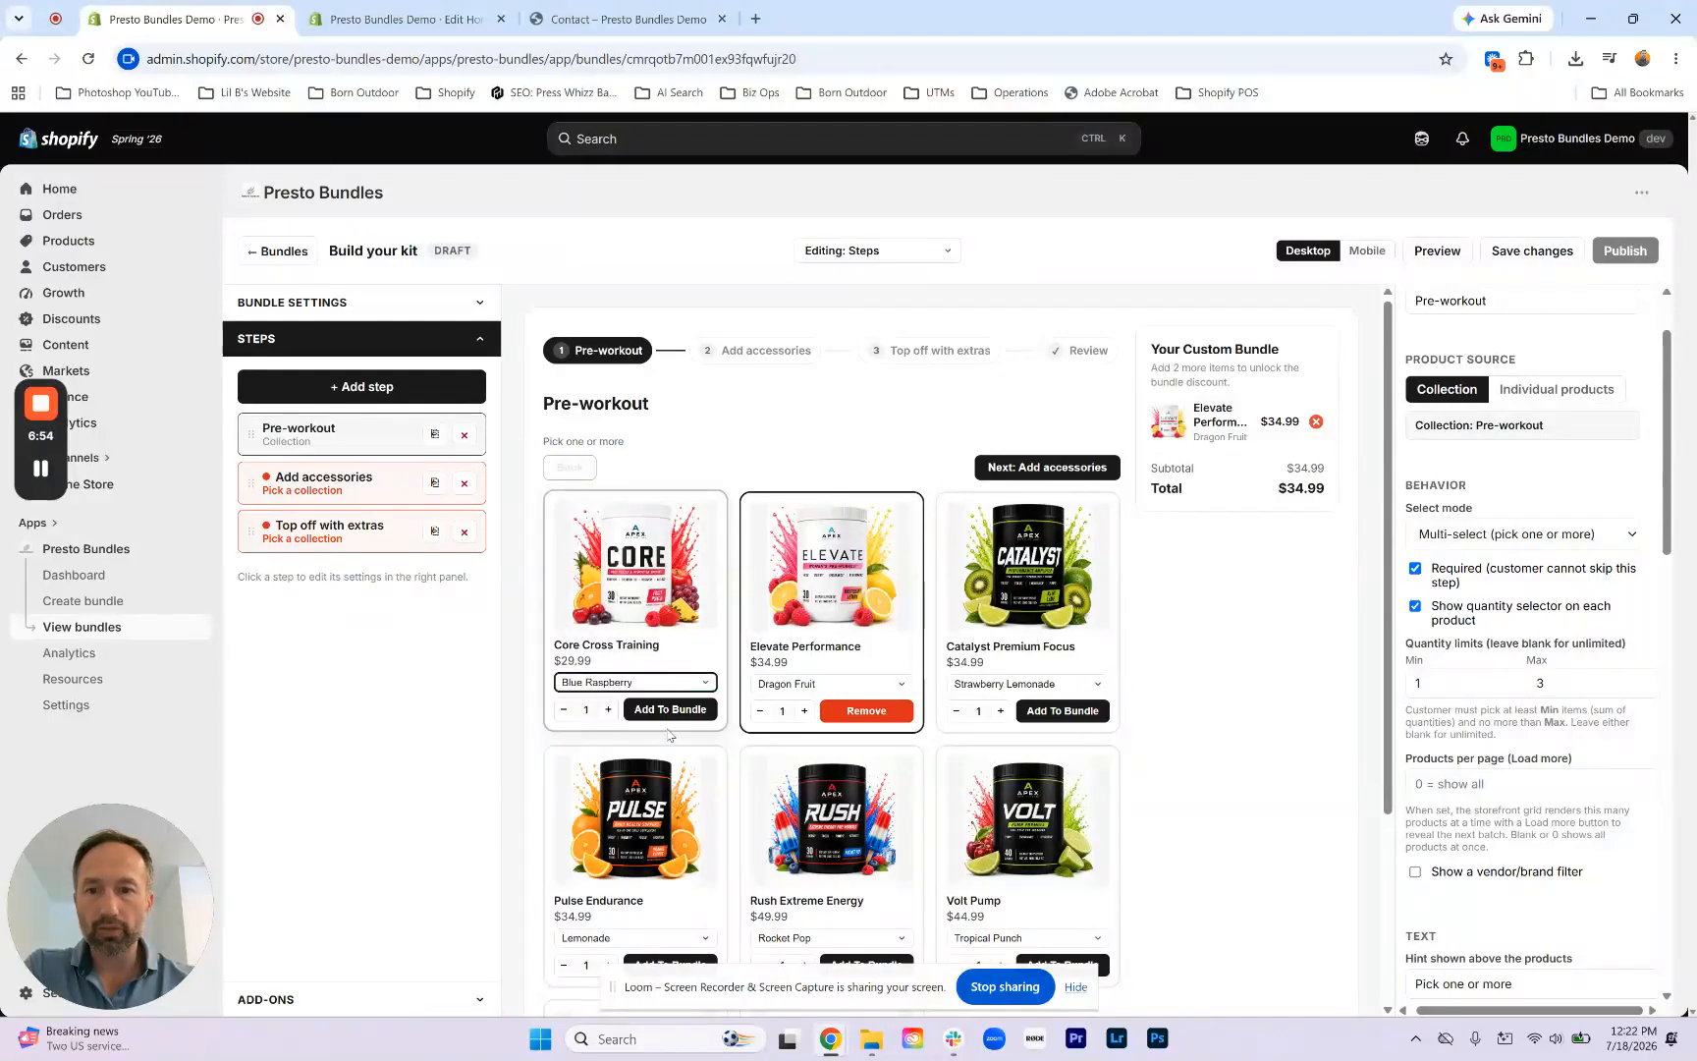
{"action": "left_click", "coordinate": [997, 685]}
{"action": "left_click", "coordinate": [979, 725]}
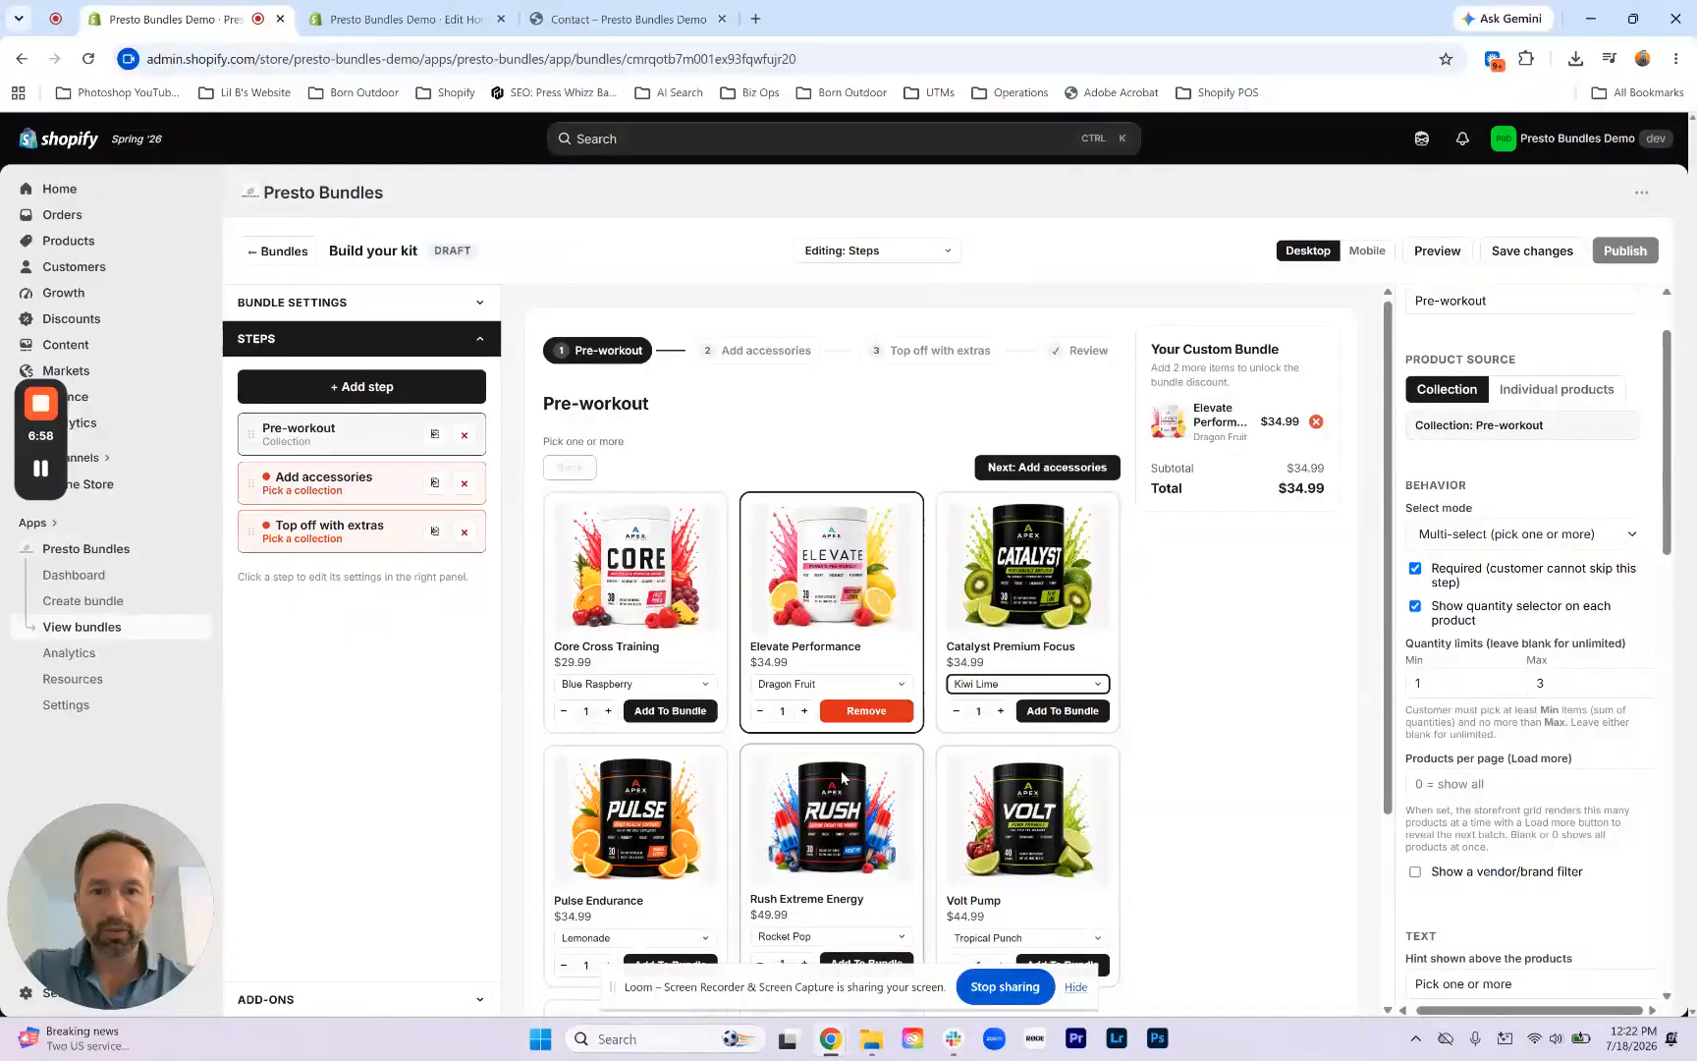
Step: Add Core Cross Training in Watermelon to the preview bundle and change its flavor to Orange
{"action": "left_click", "coordinate": [633, 684]}
{"action": "left_click", "coordinate": [589, 748]}
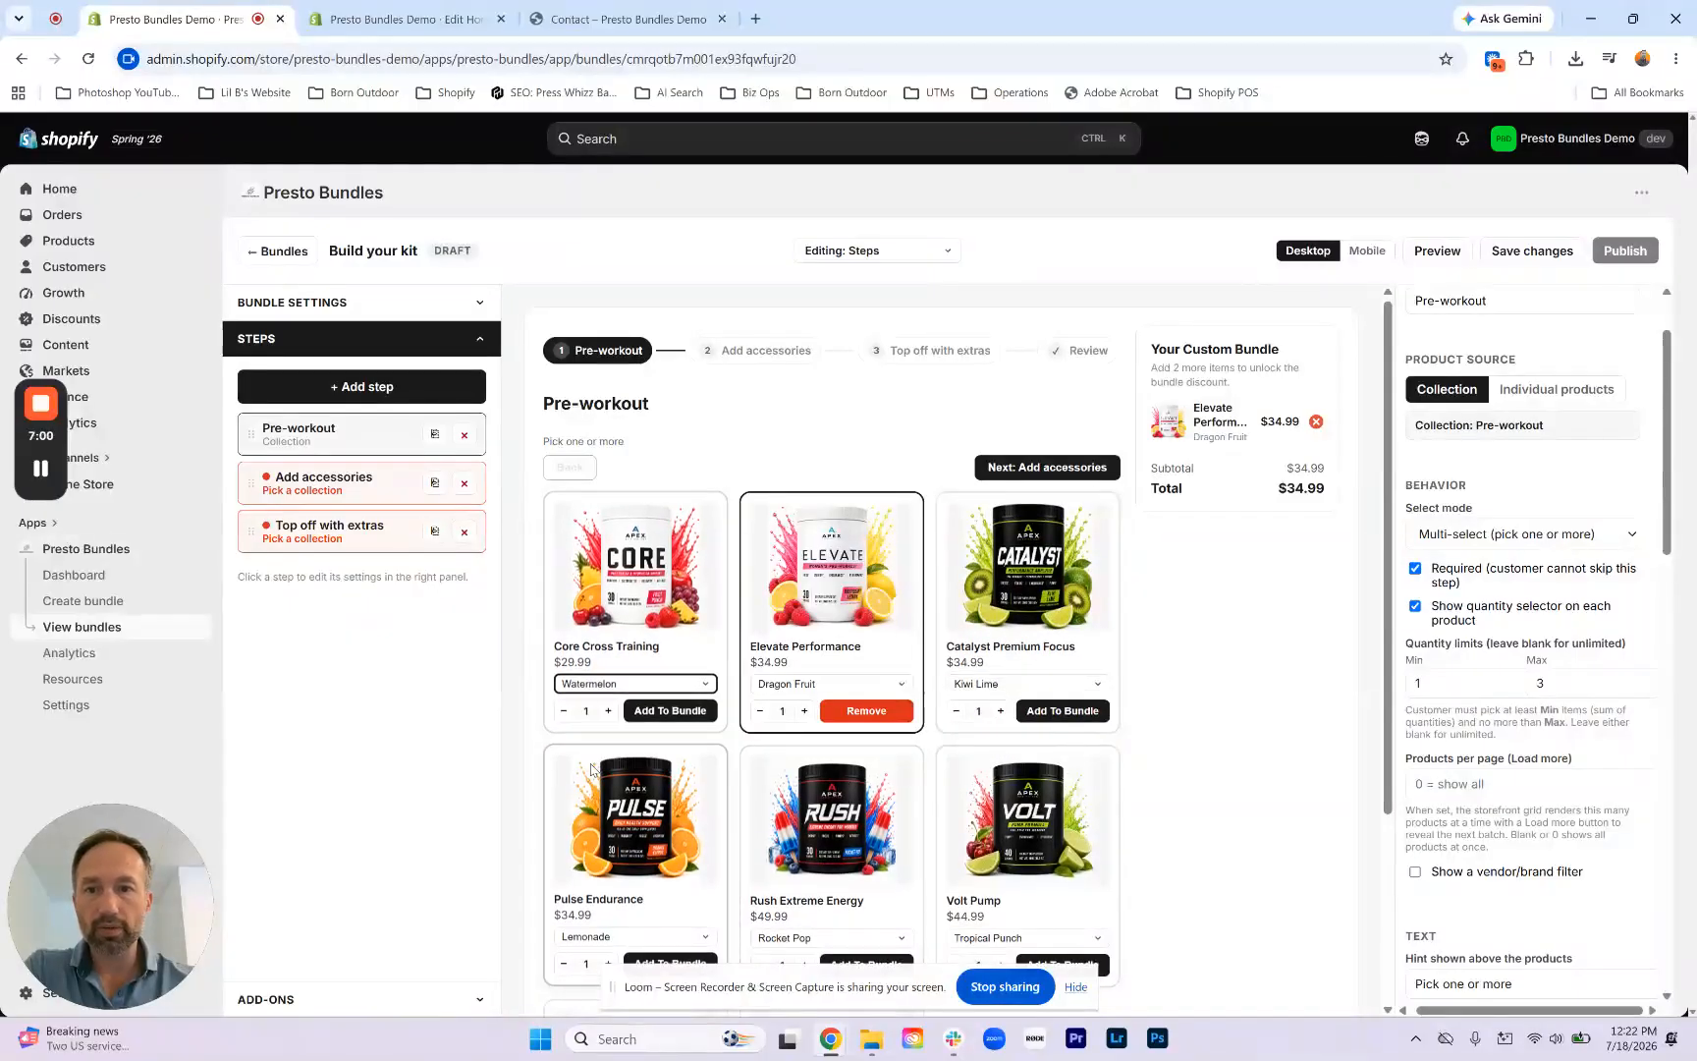
{"action": "left_click", "coordinate": [663, 714]}
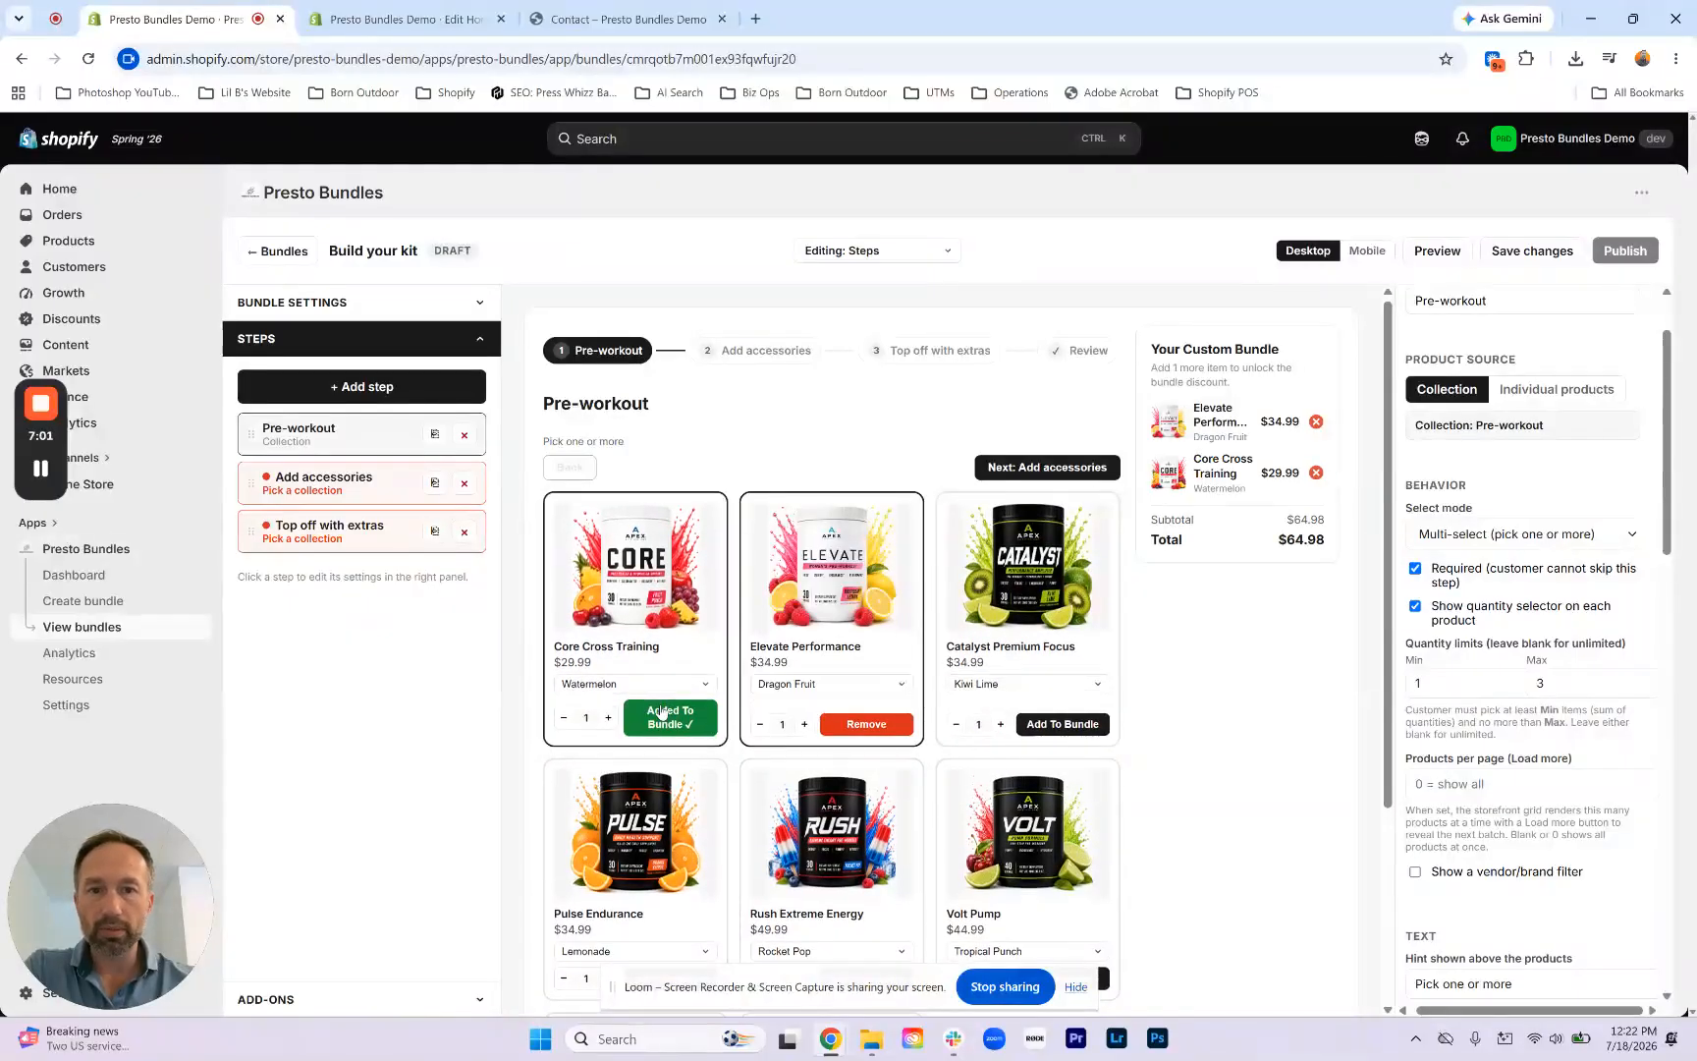
{"action": "left_click", "coordinate": [615, 685]}
{"action": "left_click", "coordinate": [616, 746]}
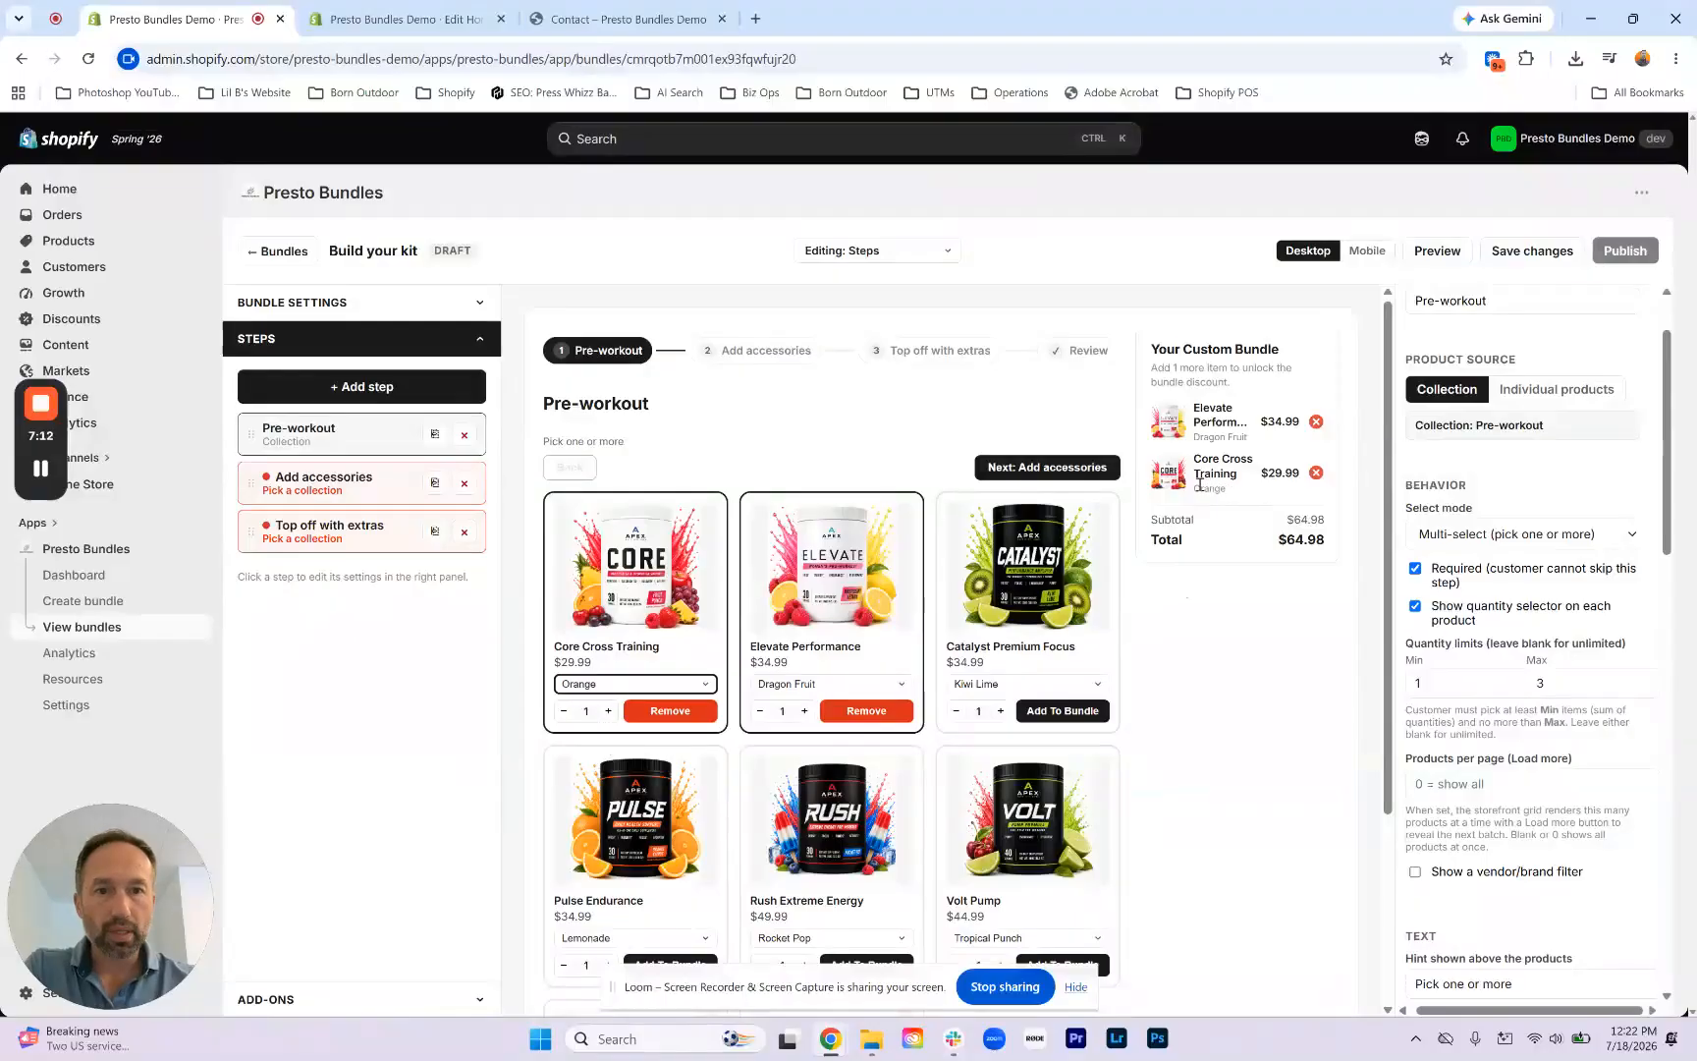
{"action": "left_click_drag", "start_coordinate": [1194, 488], "coordinate": [1239, 496]}
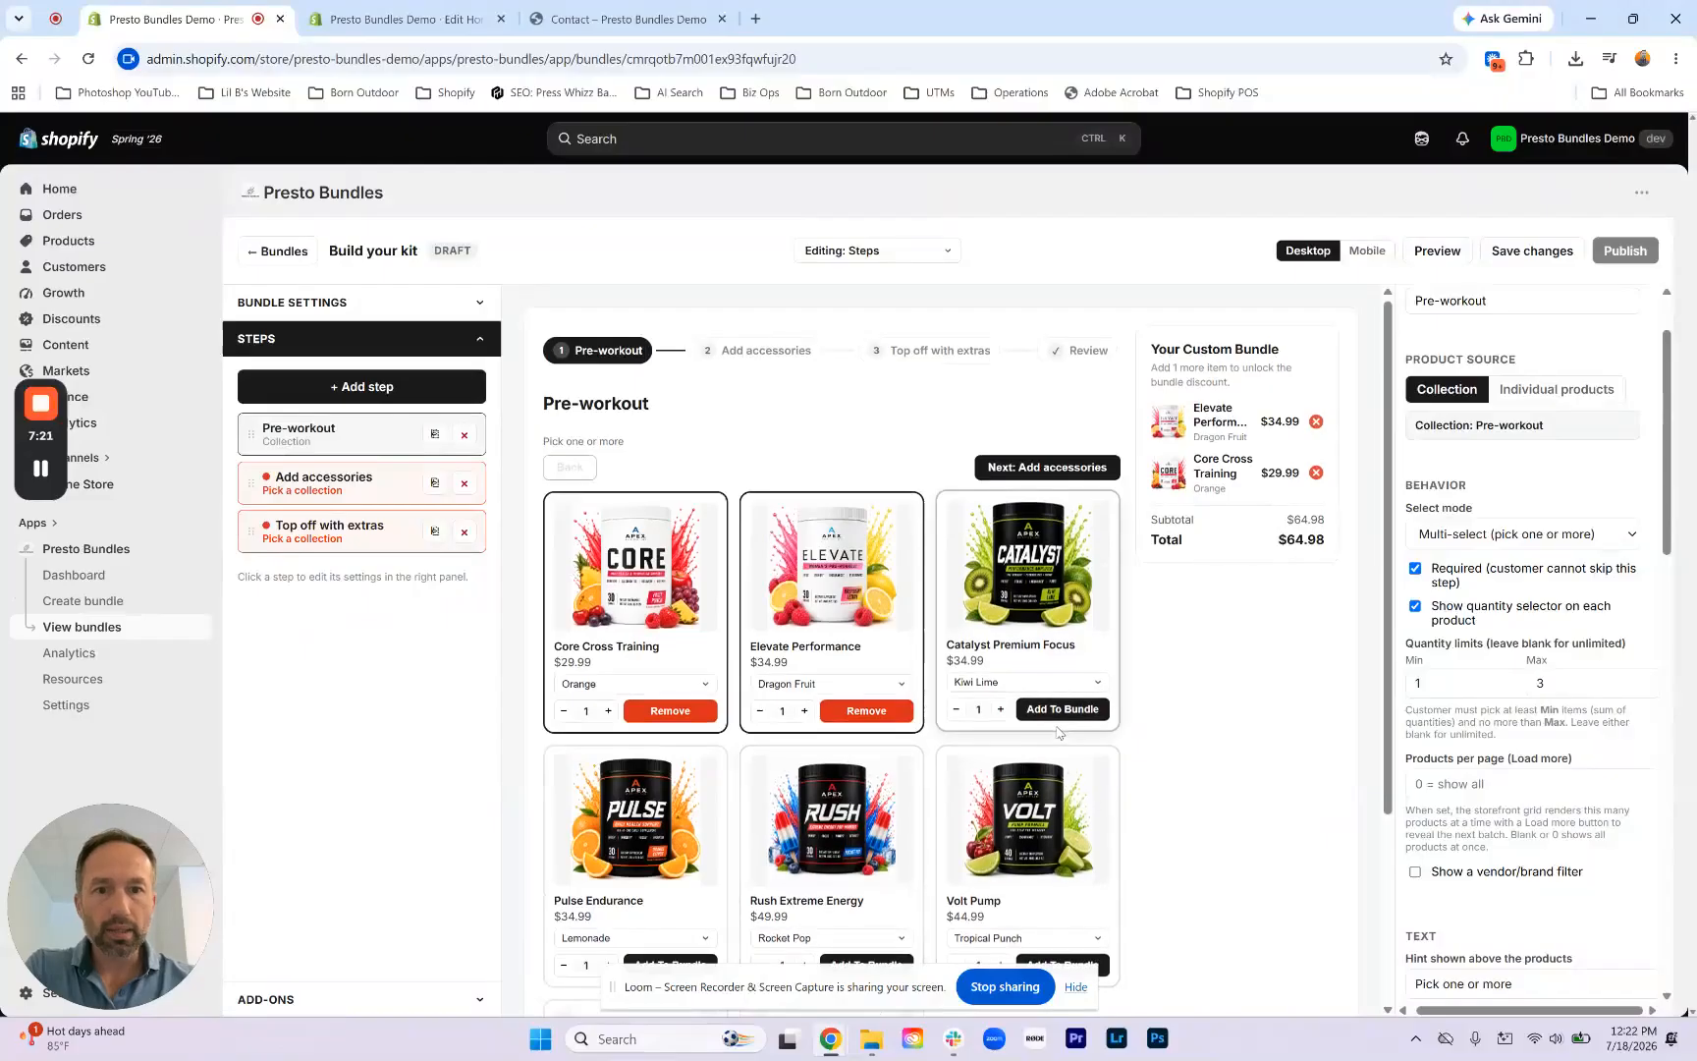
Step: Test the maximum quantity rule by raising Elevate Performance to 2, and empty the preview bundle
{"action": "left_click", "coordinate": [803, 711]}
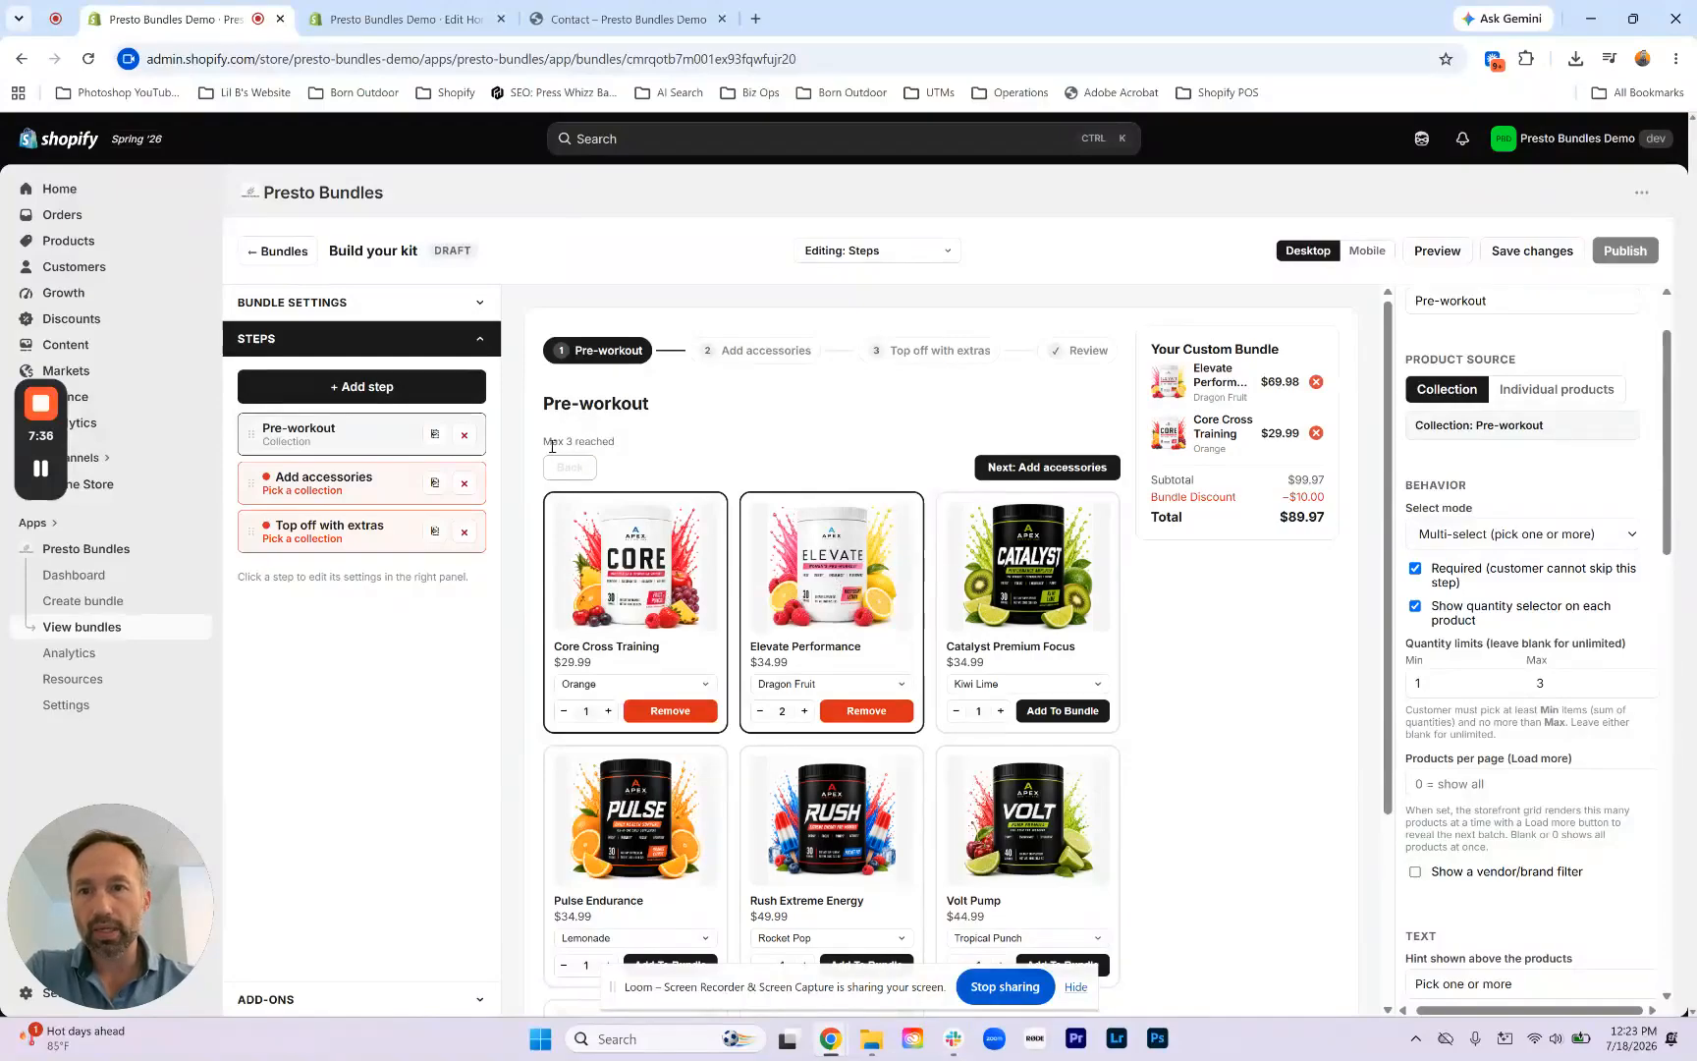
{"action": "left_click_drag", "start_coordinate": [543, 439], "coordinate": [621, 455]}
{"action": "left_click", "coordinate": [624, 456]}
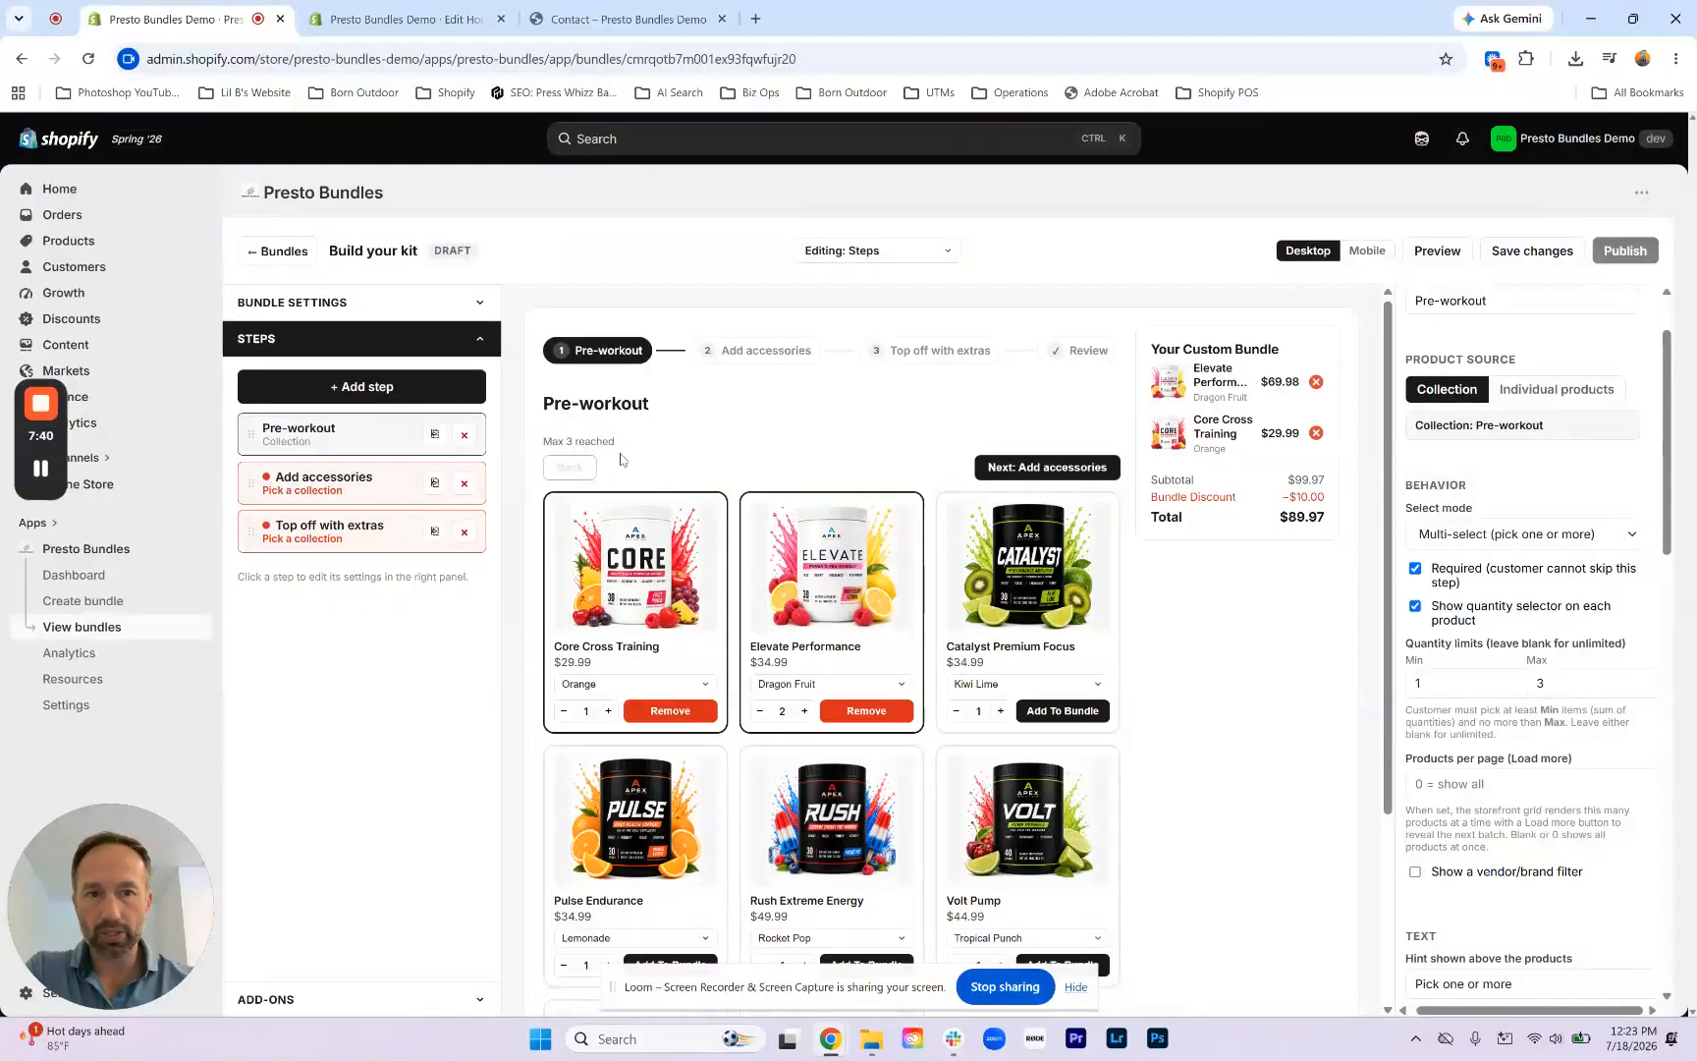
{"action": "left_click", "coordinate": [1315, 434]}
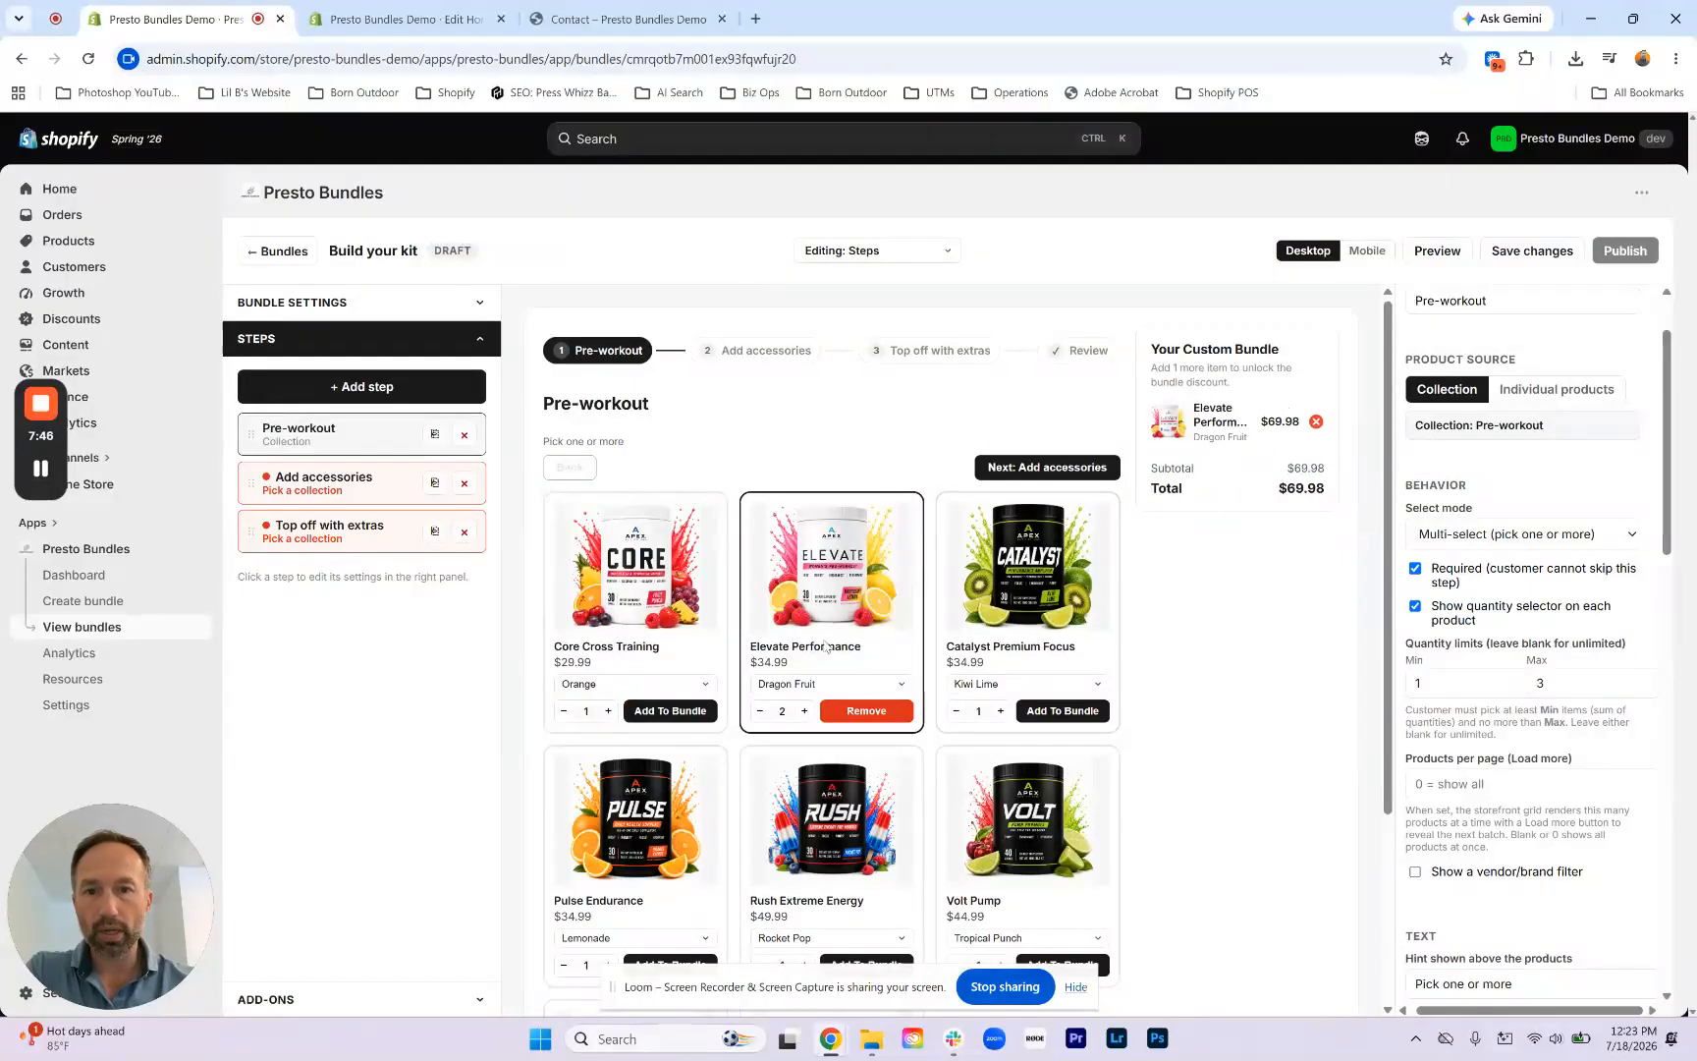
{"action": "left_click", "coordinate": [861, 712]}
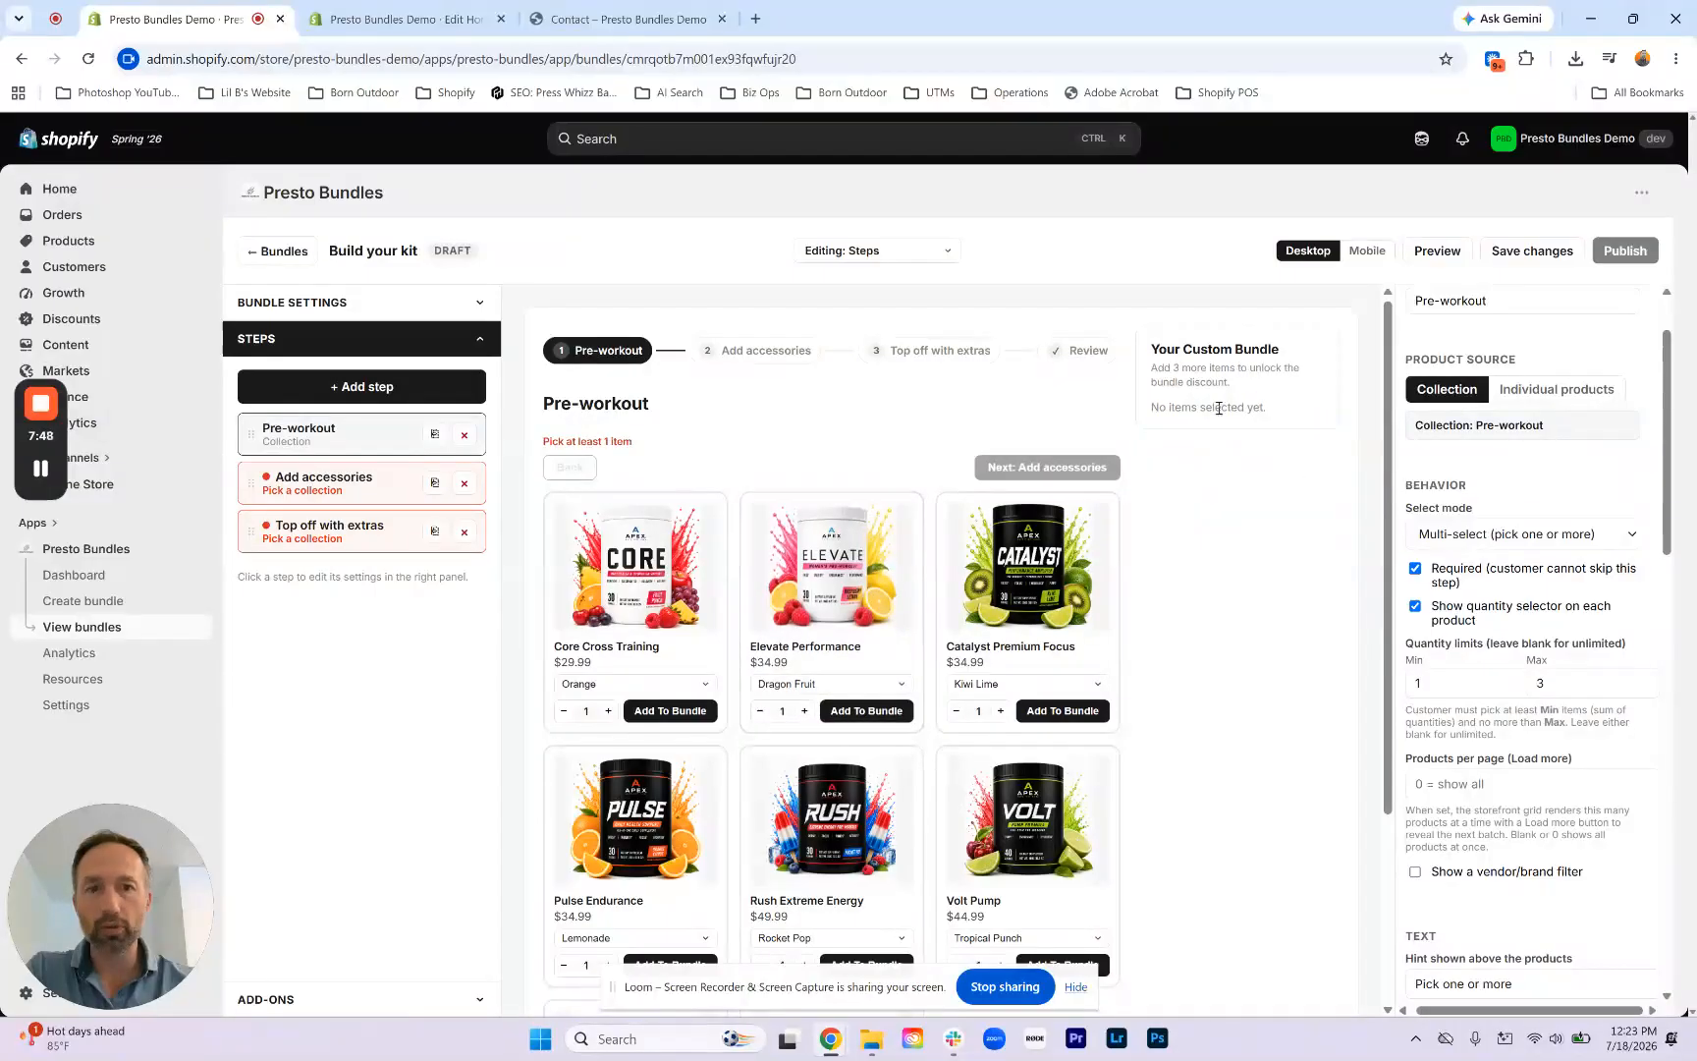
Step: Set the Pre-workout step's products per page to 3
{"action": "left_click", "coordinate": [1430, 690]}
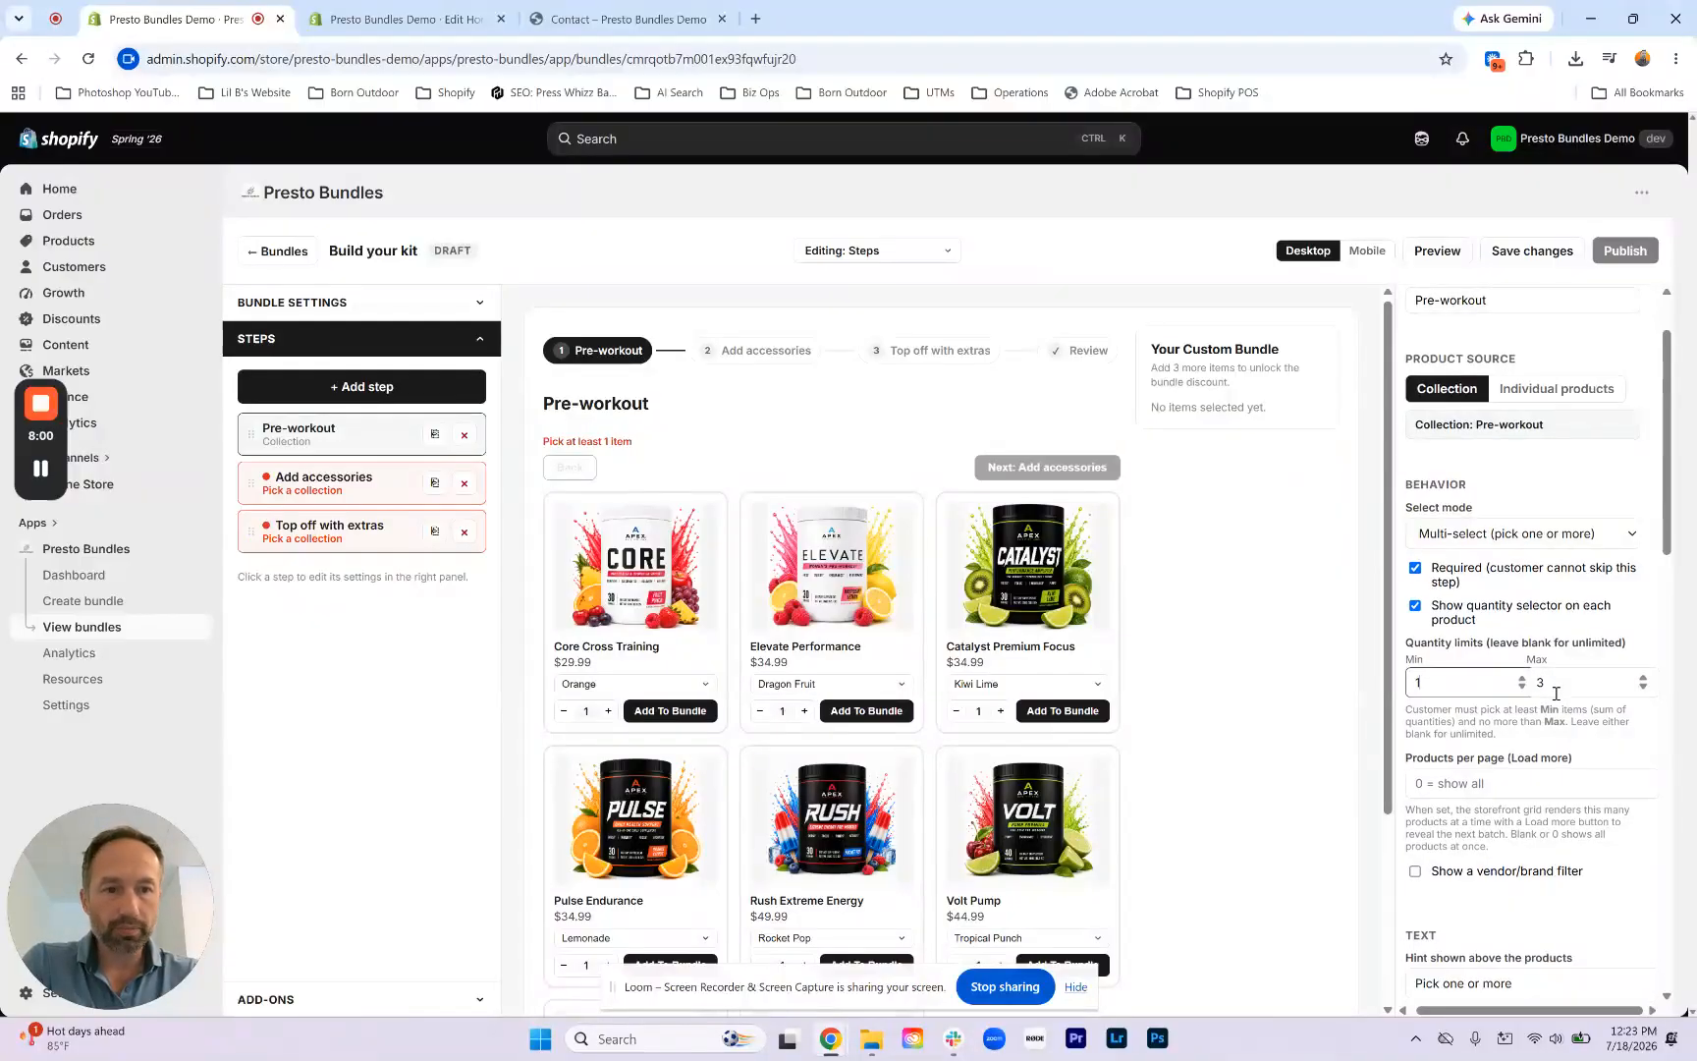
{"action": "scroll", "coordinate": [1556, 693], "scroll_direction": "down", "scroll_amount": 1}
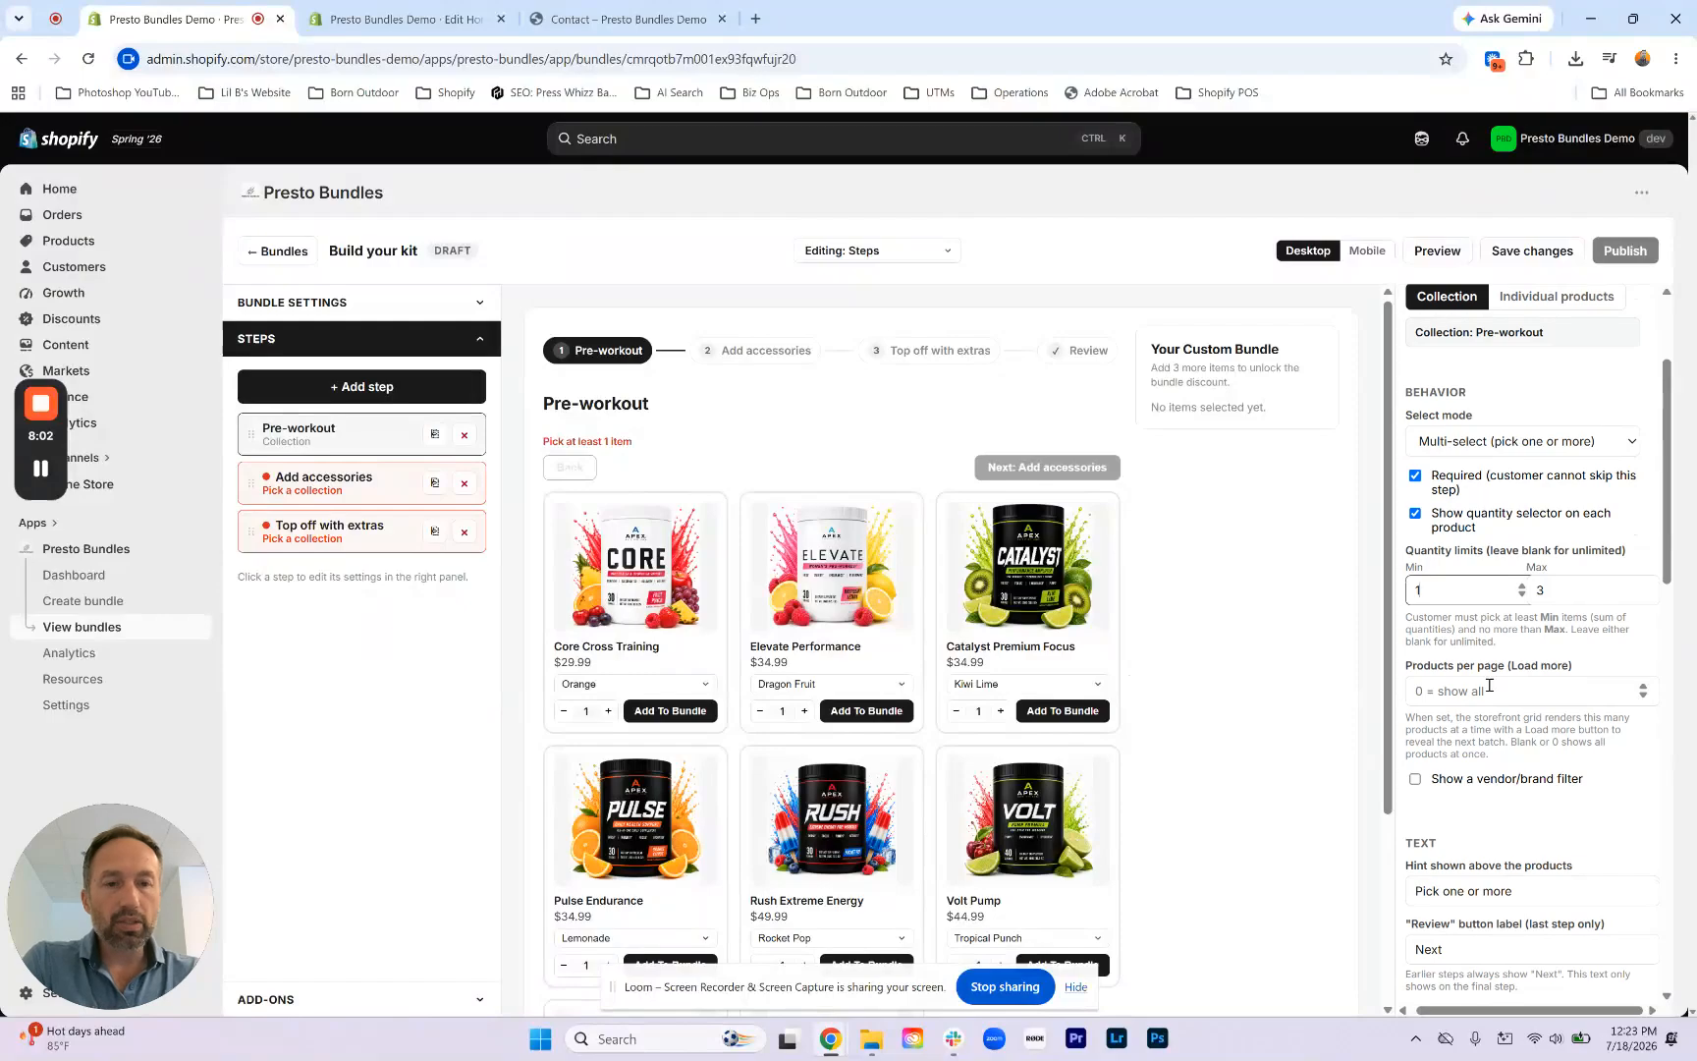
{"action": "scroll", "coordinate": [1159, 726], "scroll_direction": "down", "scroll_amount": 2}
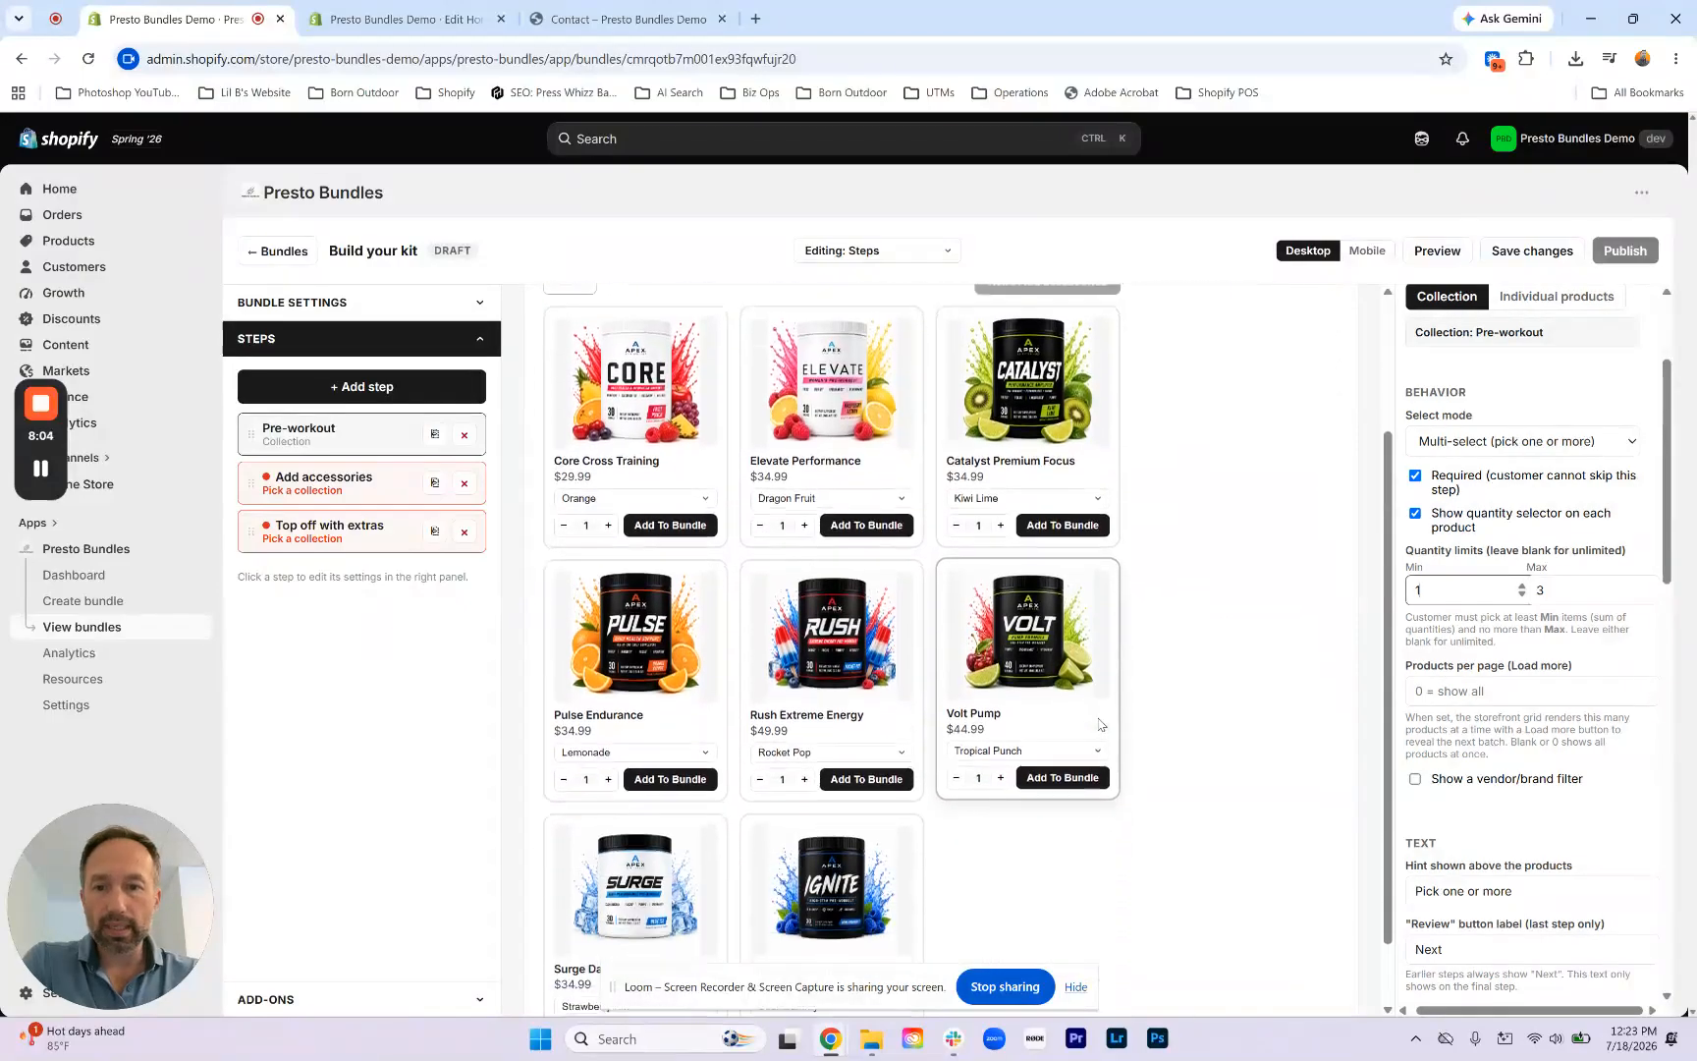
{"action": "scroll", "coordinate": [1100, 725], "scroll_direction": "up", "scroll_amount": 1}
{"action": "scroll", "coordinate": [1031, 697], "scroll_direction": "down", "scroll_amount": 1}
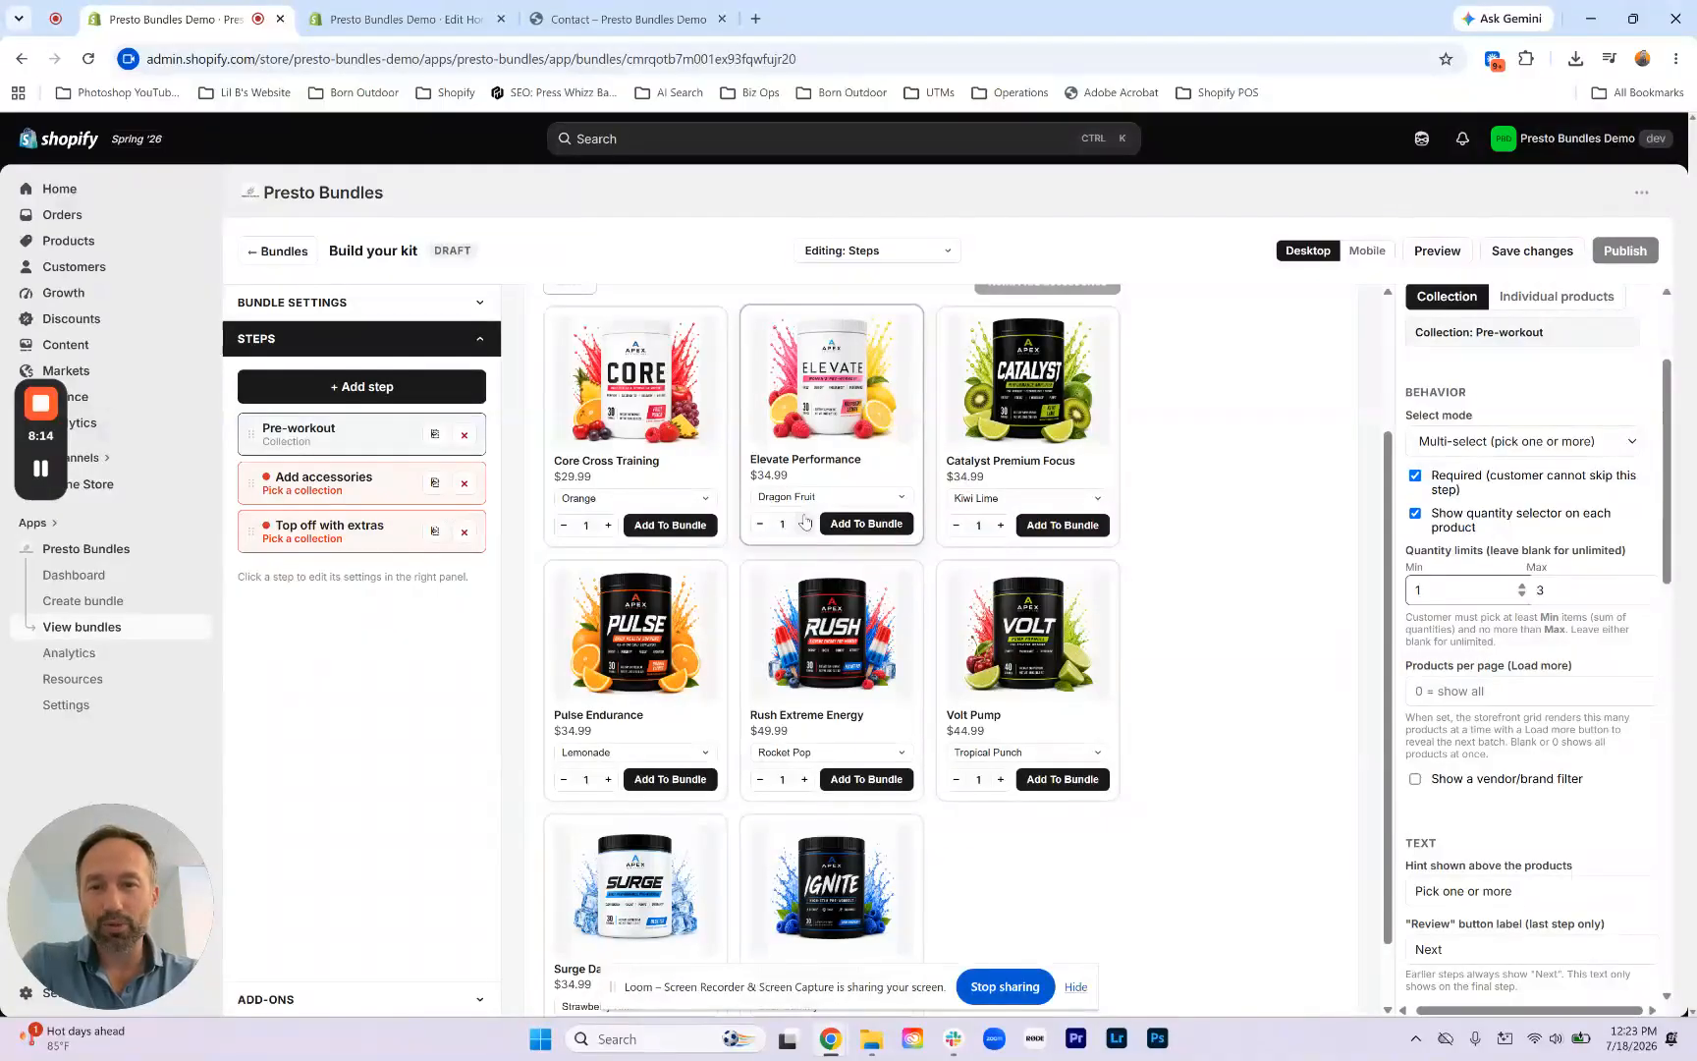
{"action": "scroll", "coordinate": [804, 521], "scroll_direction": "up", "scroll_amount": 1}
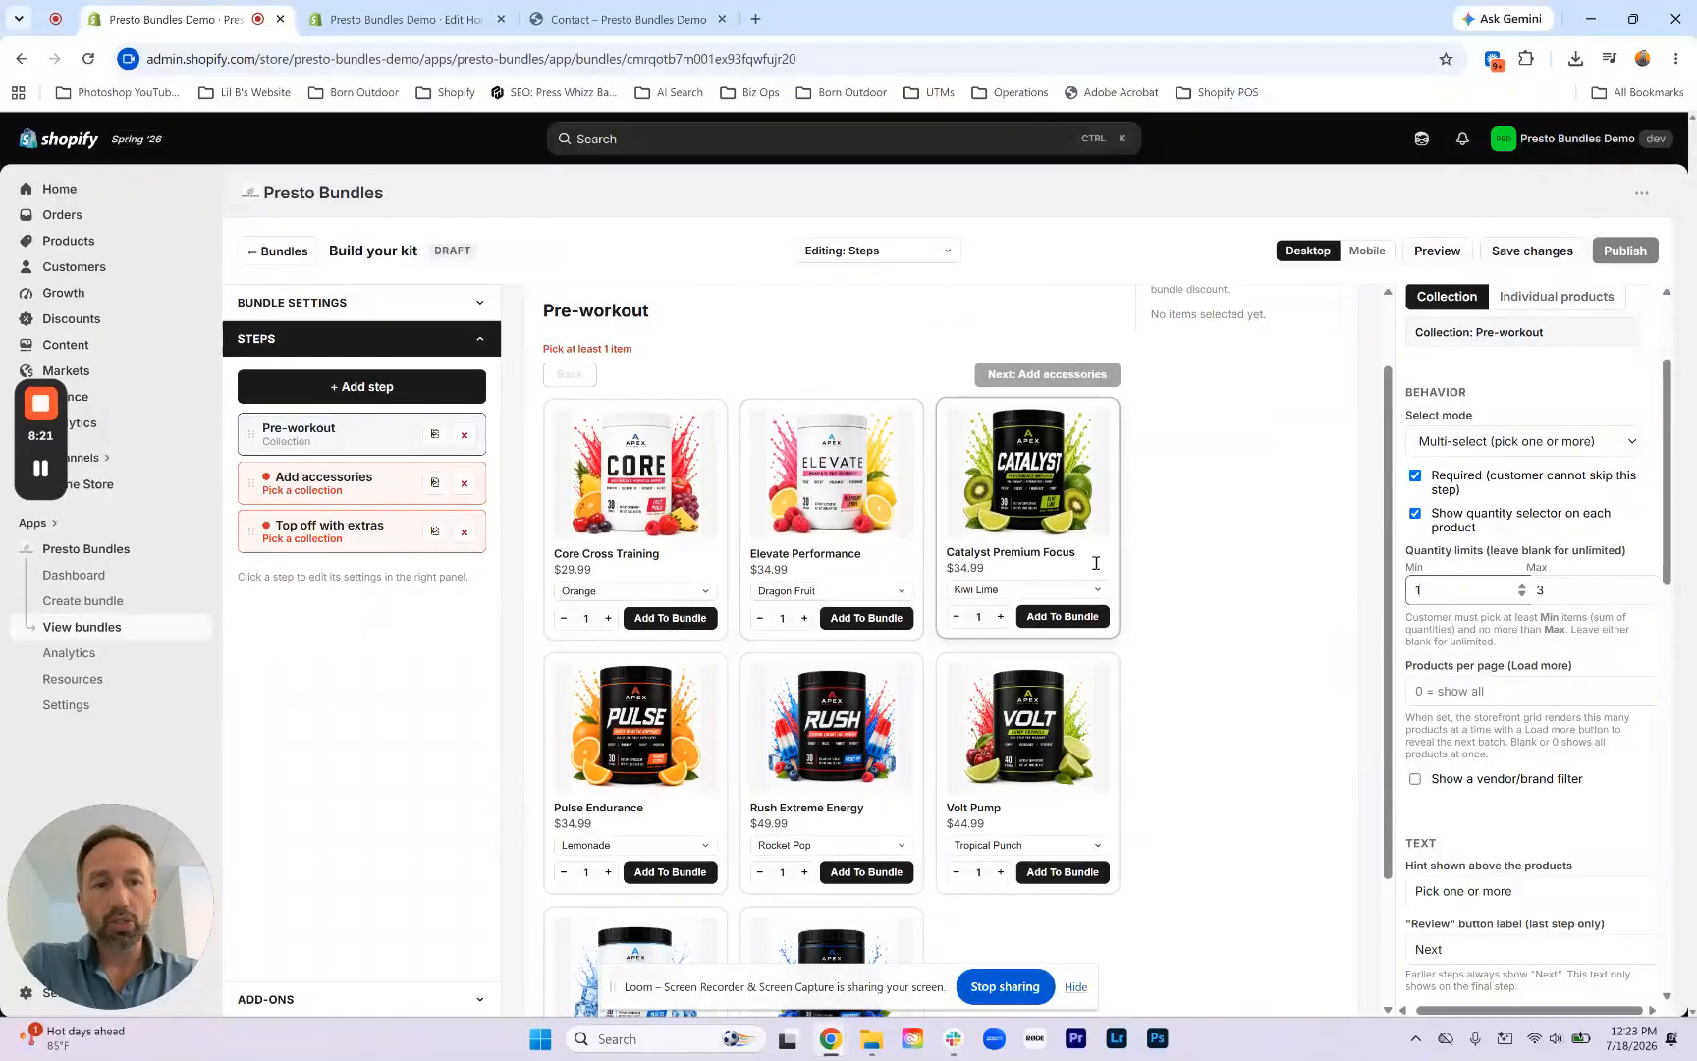
{"action": "scroll", "coordinate": [1414, 638], "scroll_direction": "down", "scroll_amount": 1}
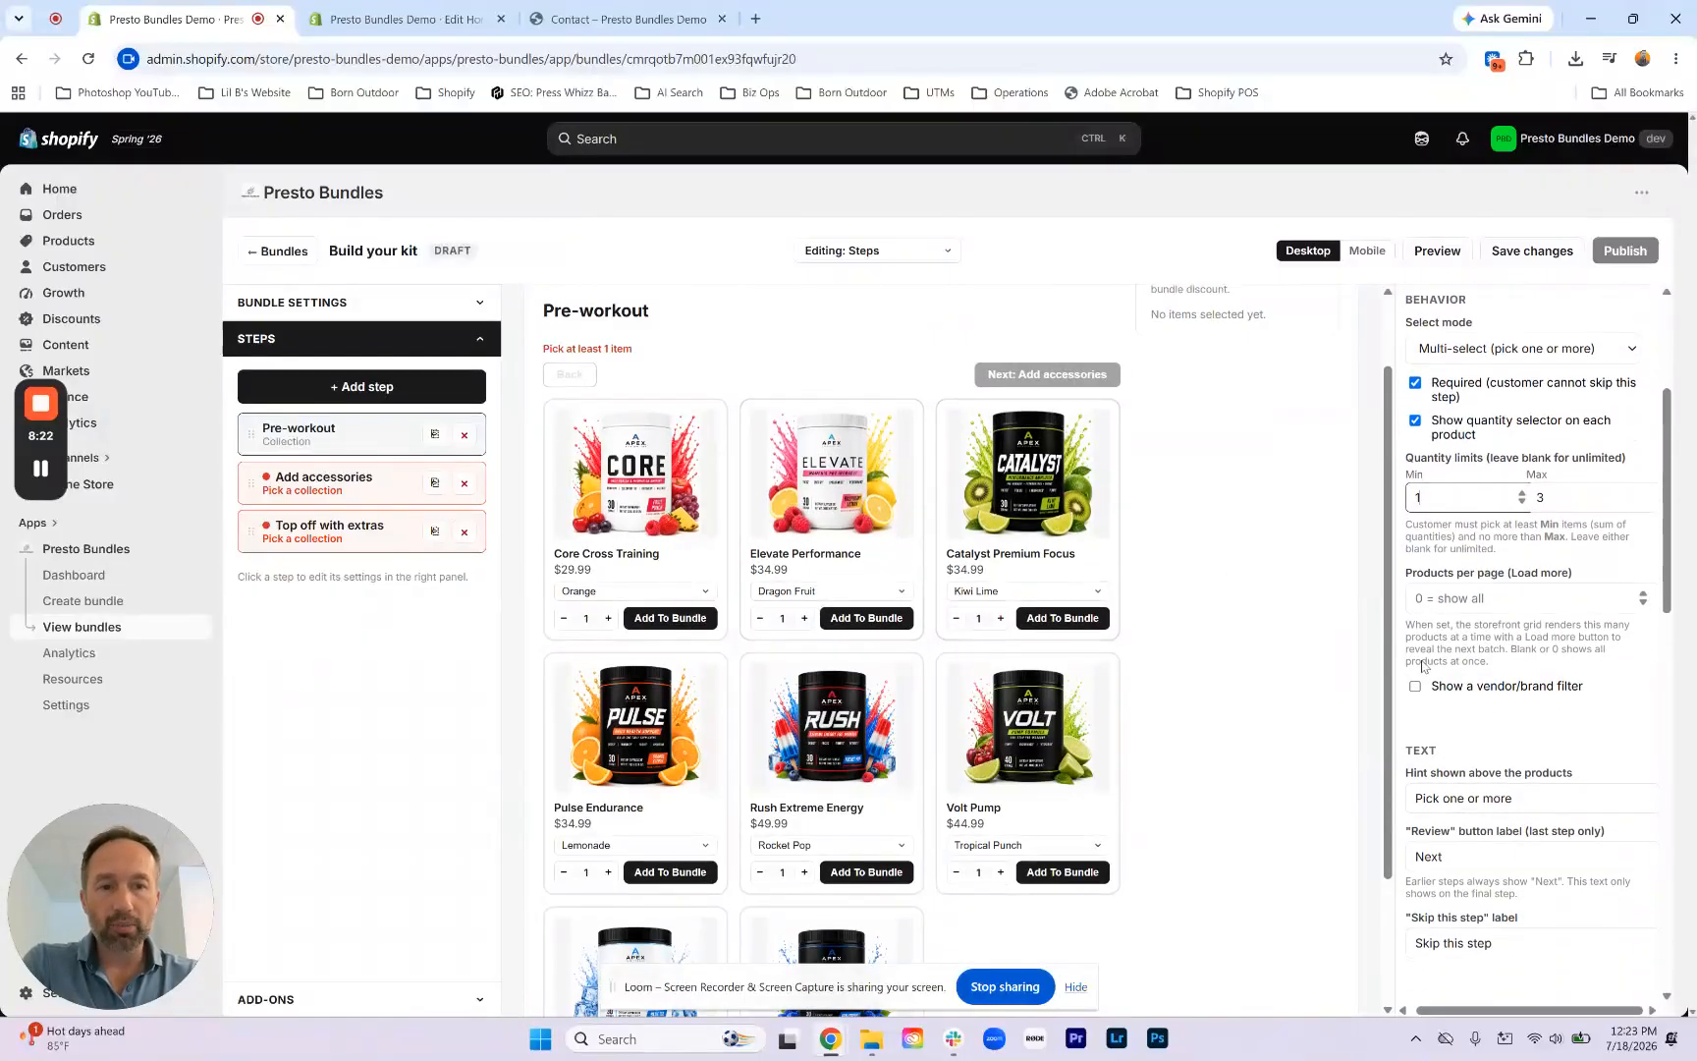
{"action": "left_click", "coordinate": [1458, 596]}
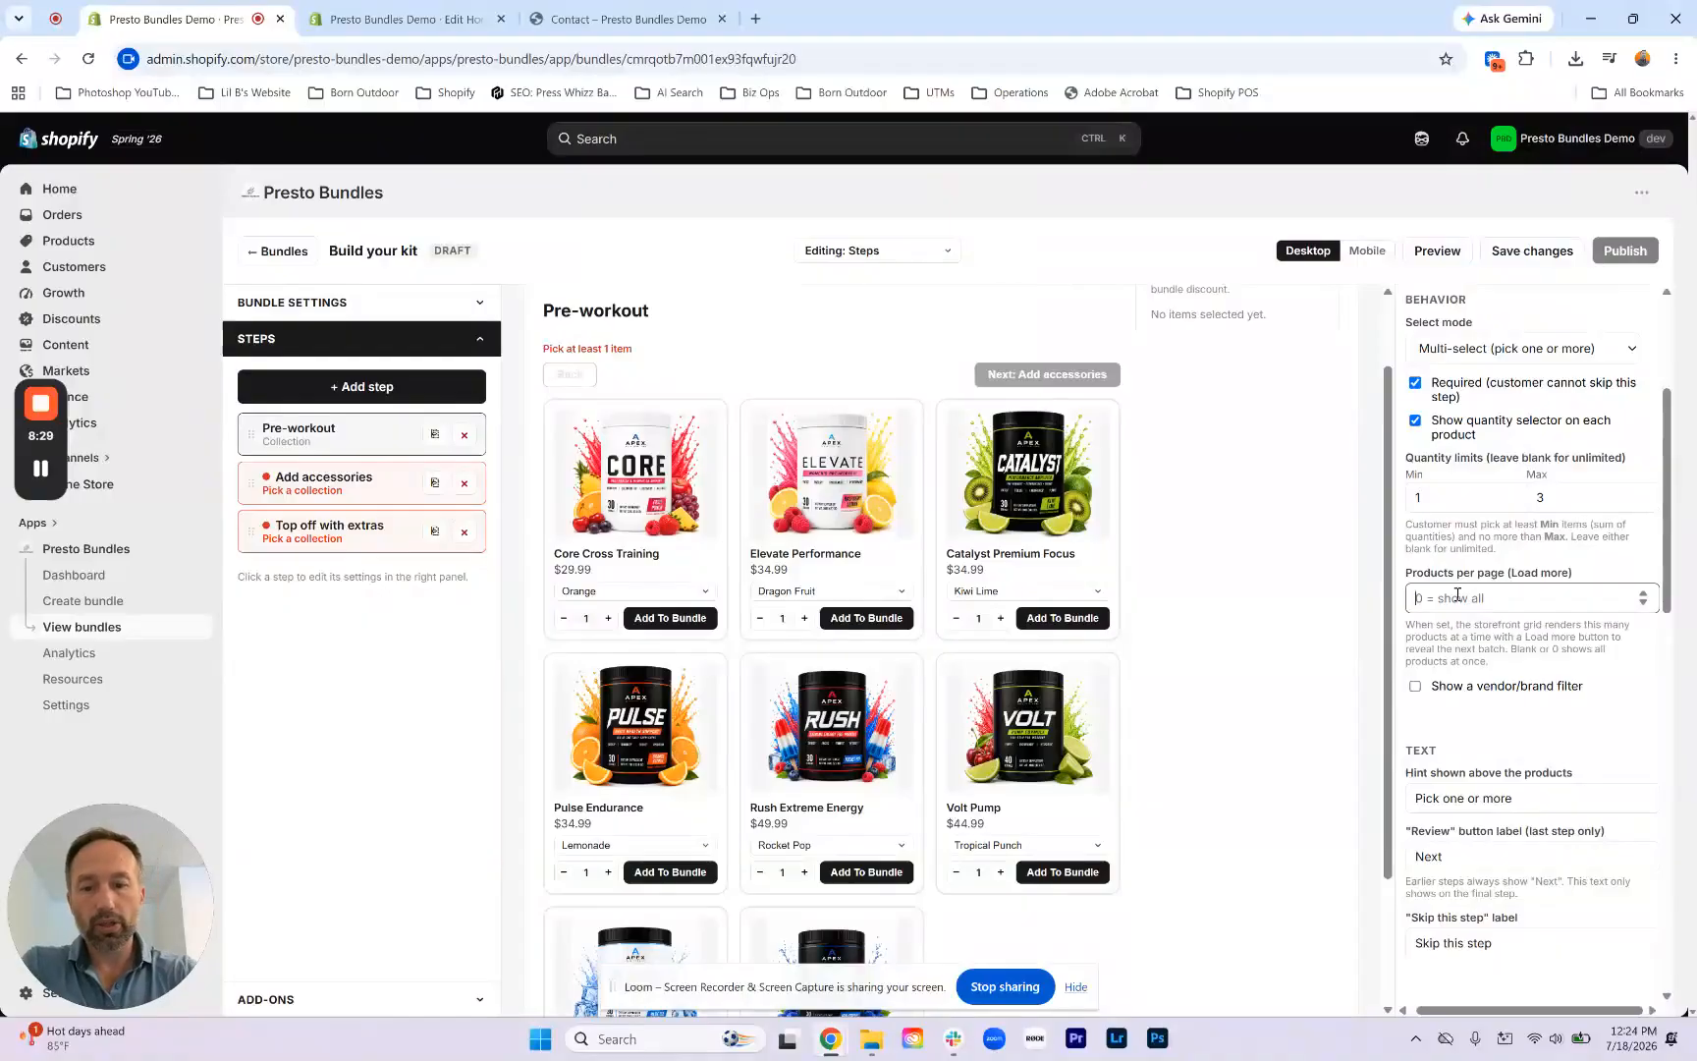
{"action": "type", "text": "3"}
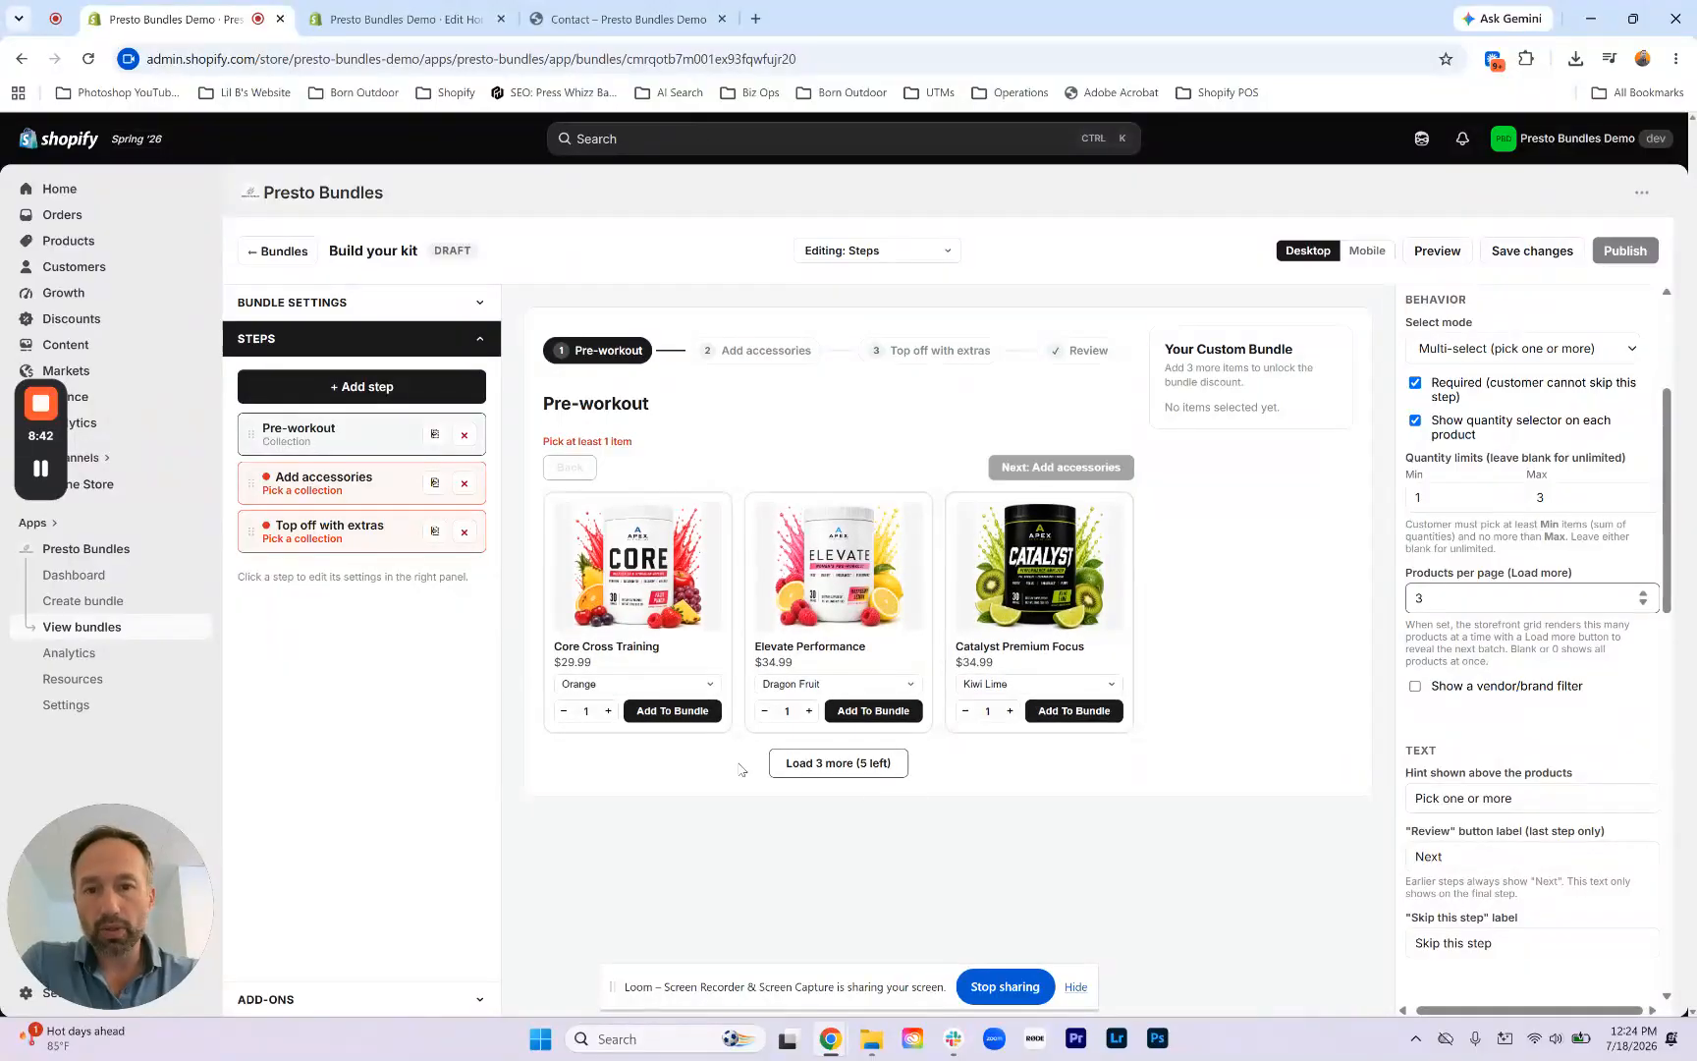
Step: Load the remaining Pre-workout products in the preview to check the paging behavior
{"action": "left_click", "coordinate": [869, 765]}
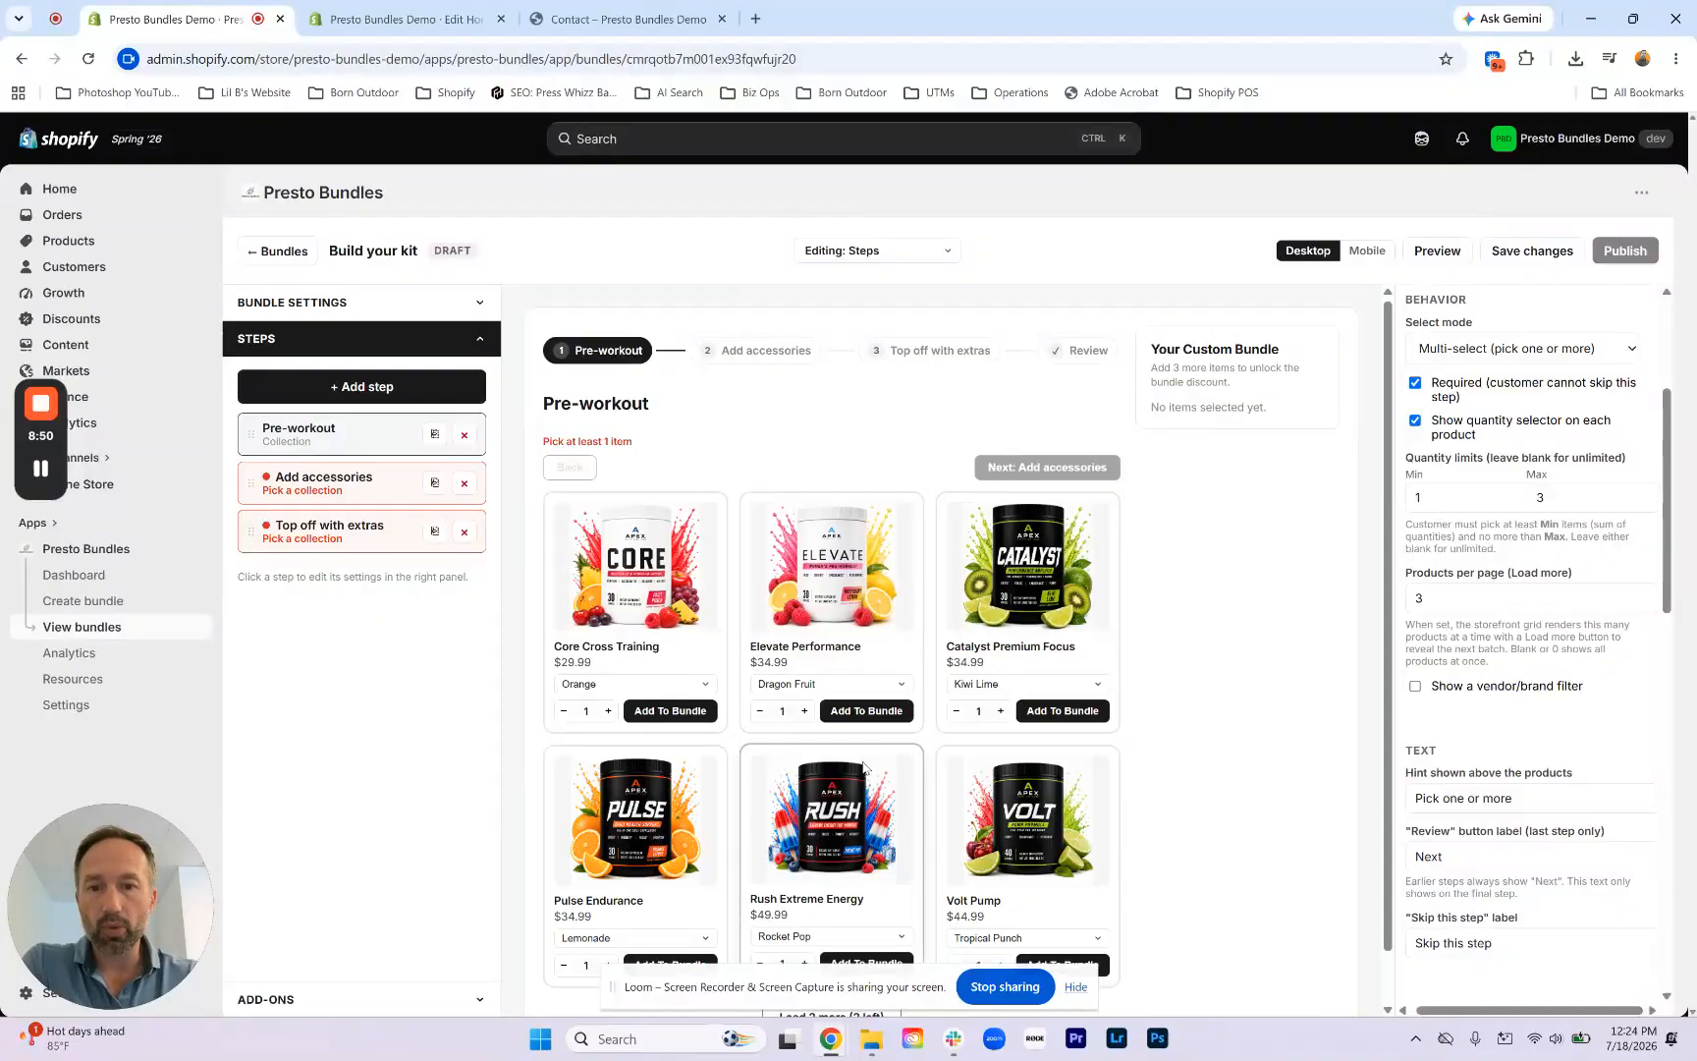
{"action": "left_click_drag", "start_coordinate": [614, 990], "coordinate": [1181, 158]}
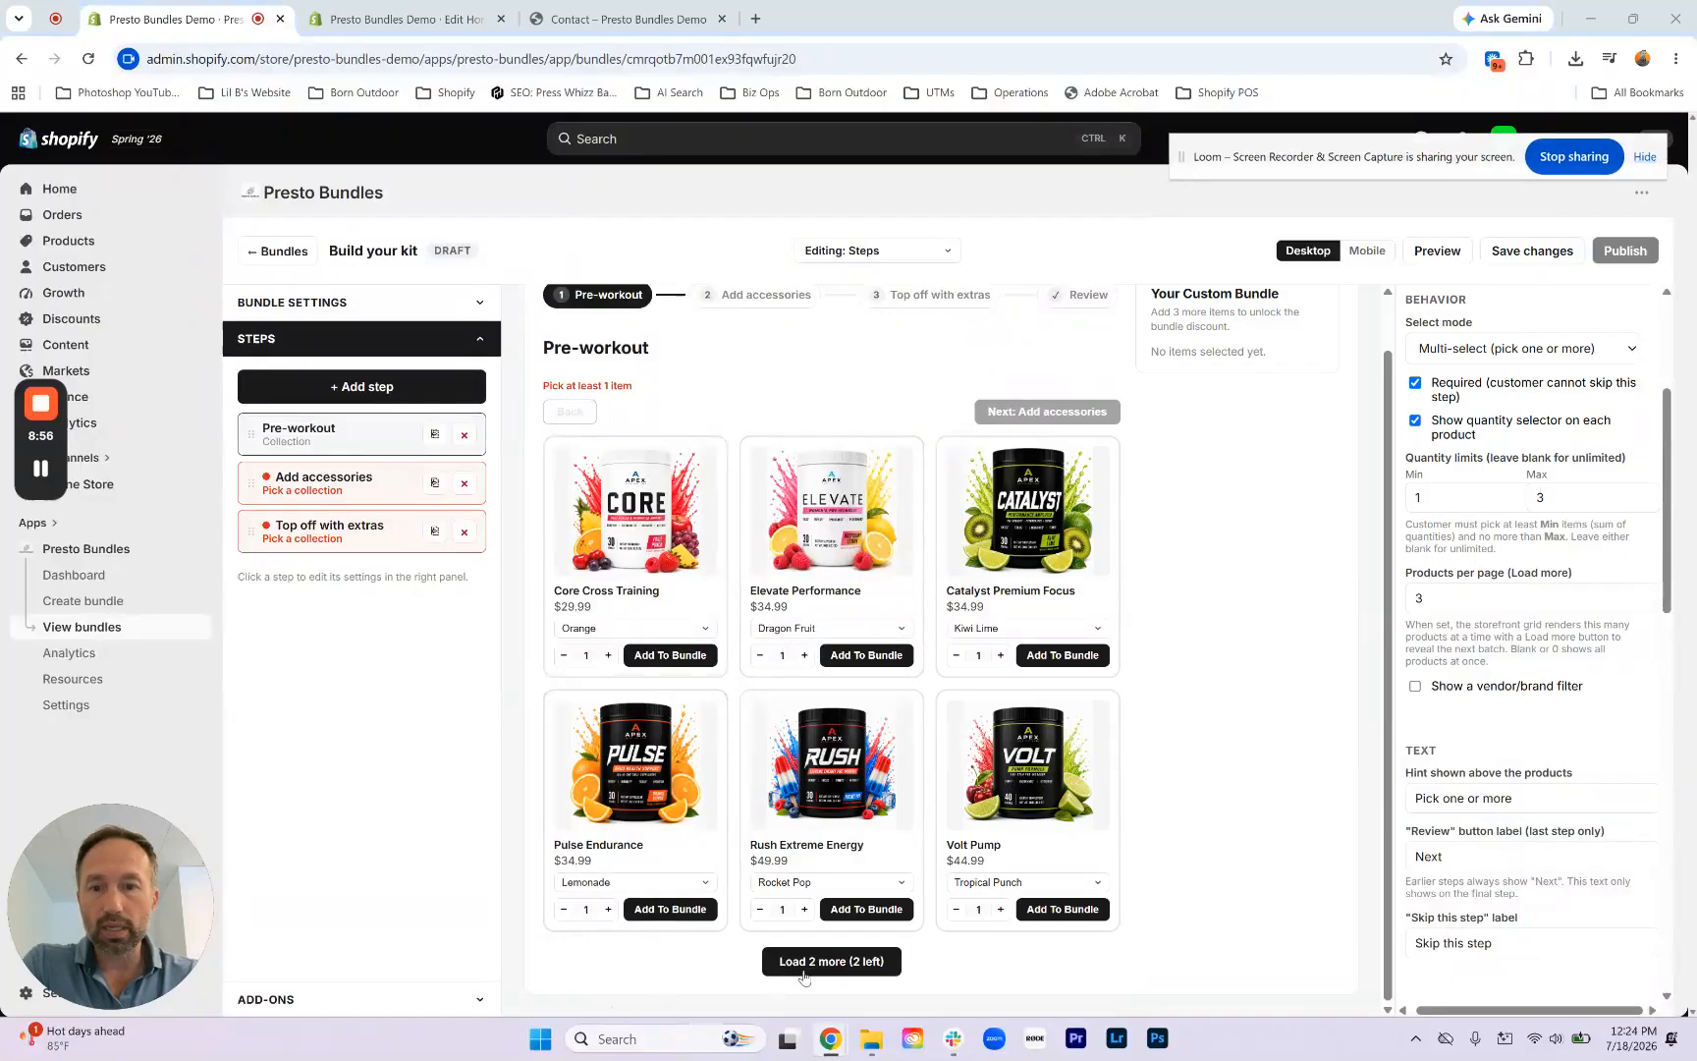
{"action": "left_click", "coordinate": [851, 961]}
{"action": "scroll", "coordinate": [524, 806], "scroll_direction": "down", "scroll_amount": 2}
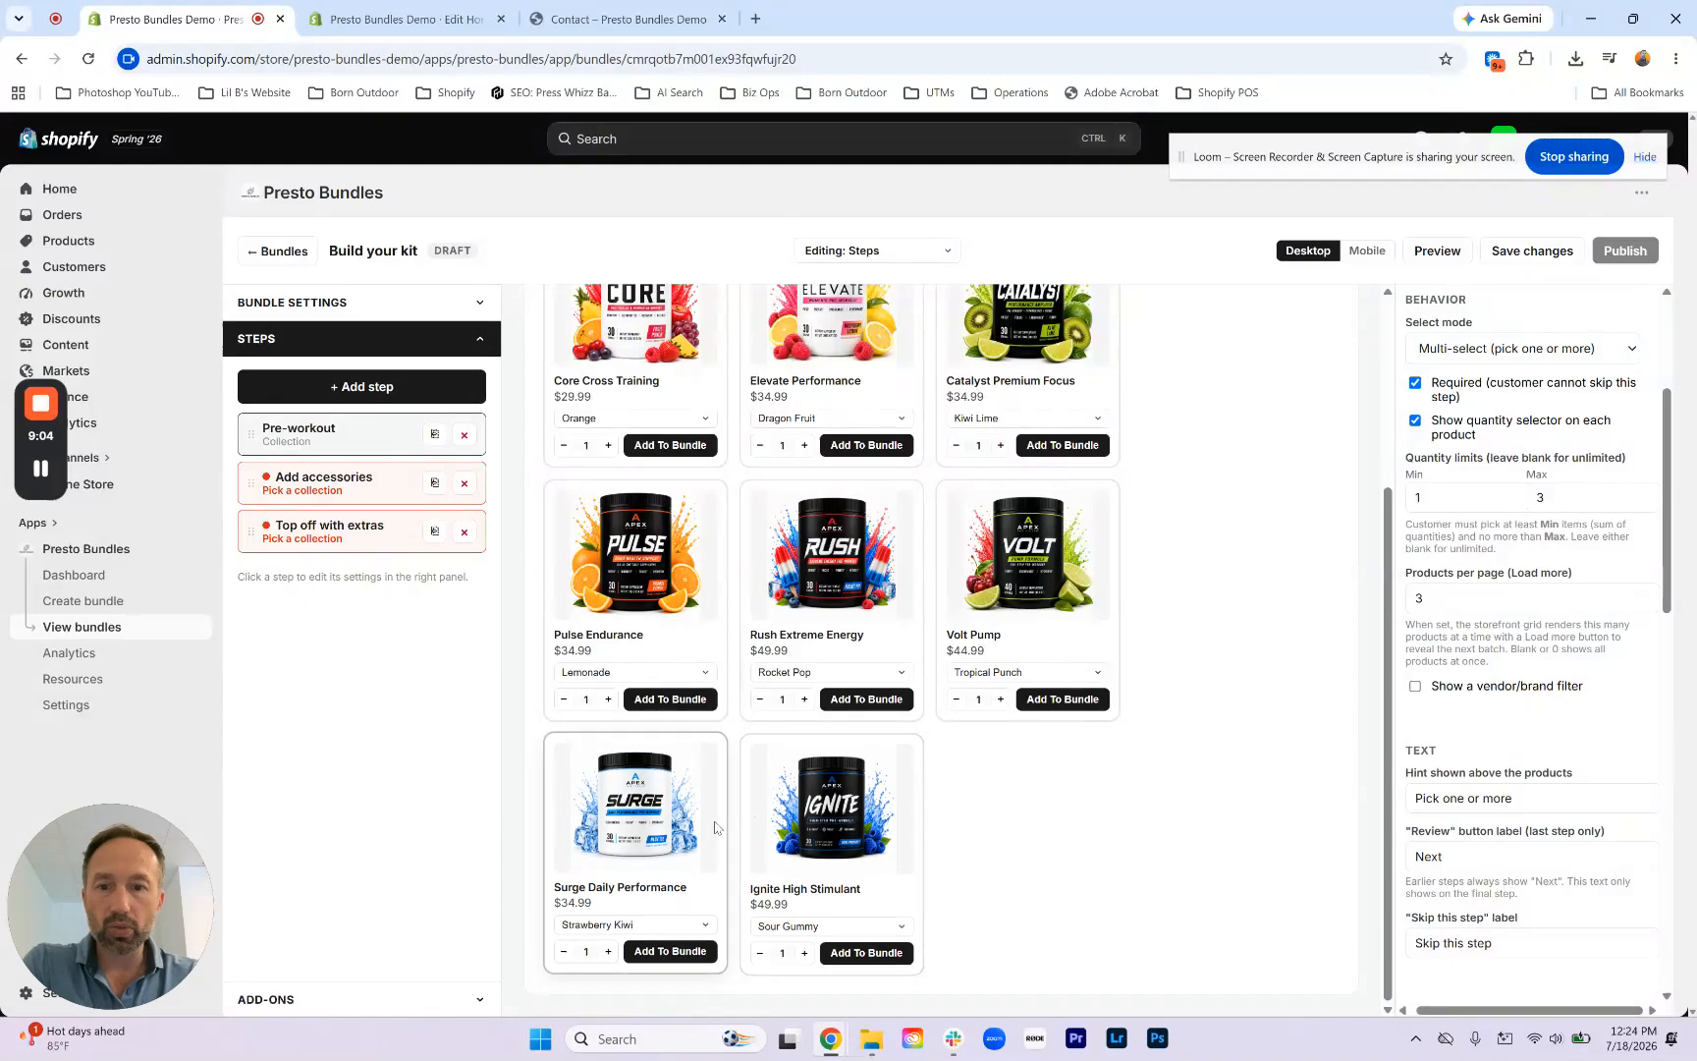
{"action": "scroll", "coordinate": [786, 828], "scroll_direction": "up", "scroll_amount": 3}
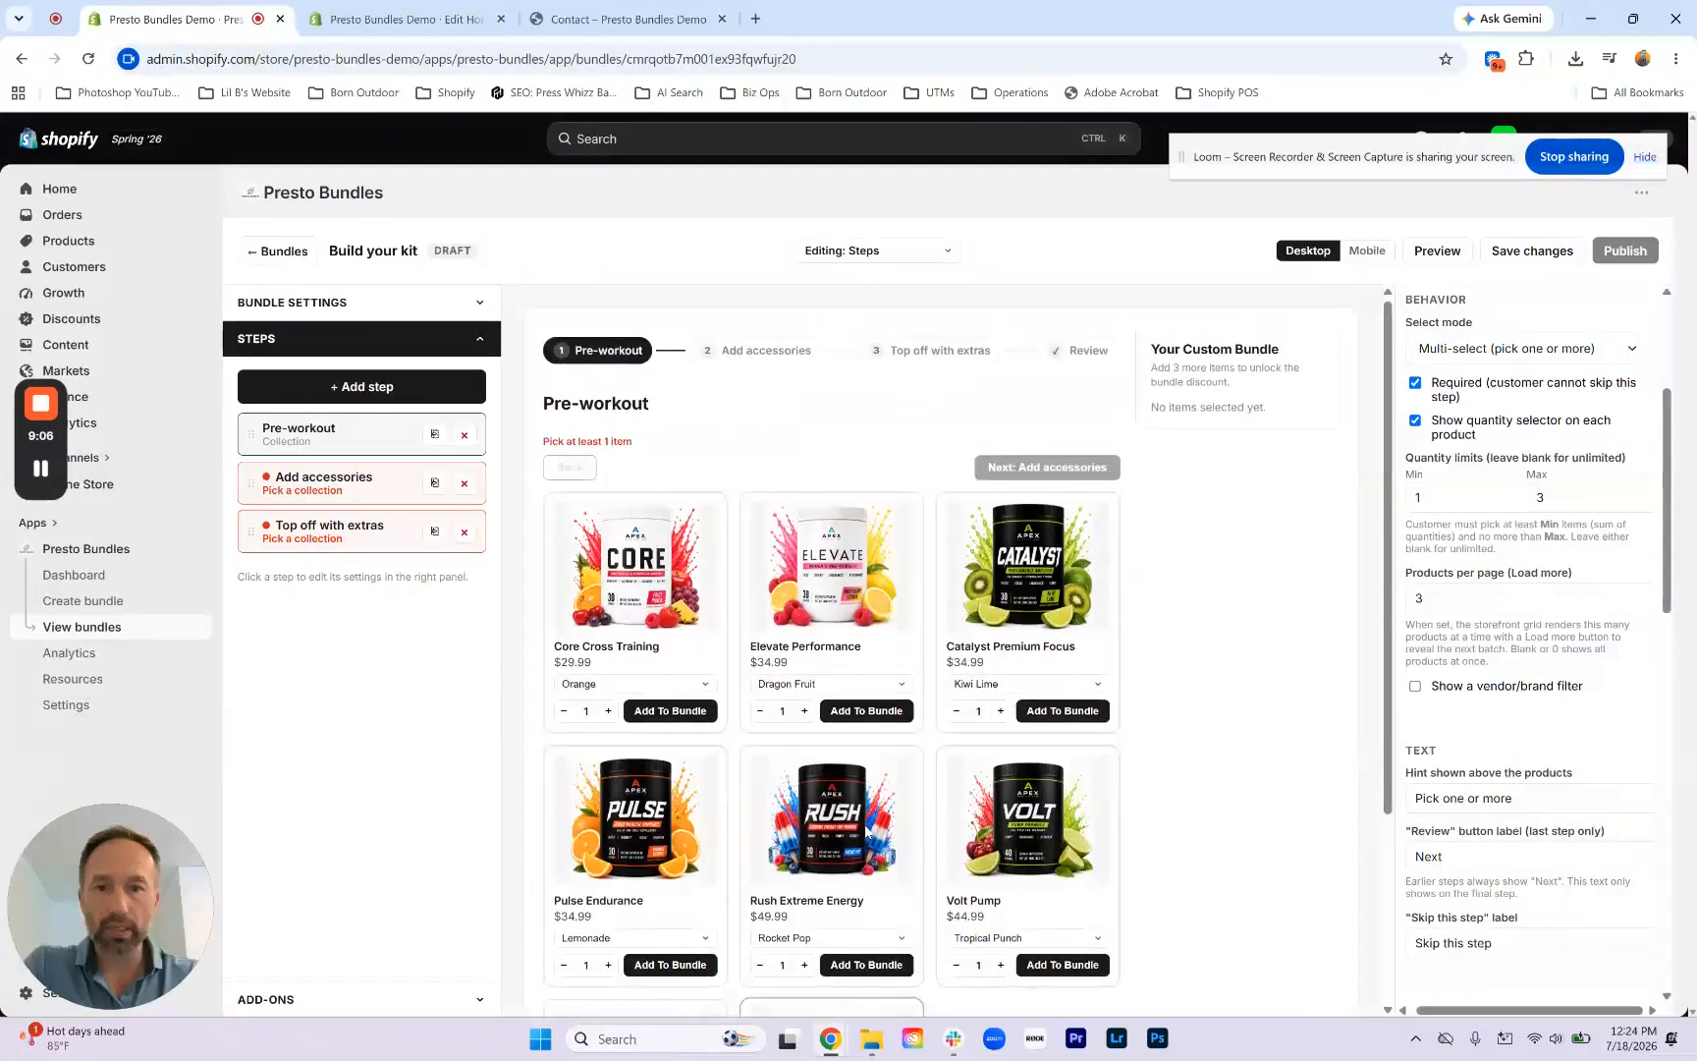
{"action": "scroll", "coordinate": [865, 830], "scroll_direction": "down", "scroll_amount": 2}
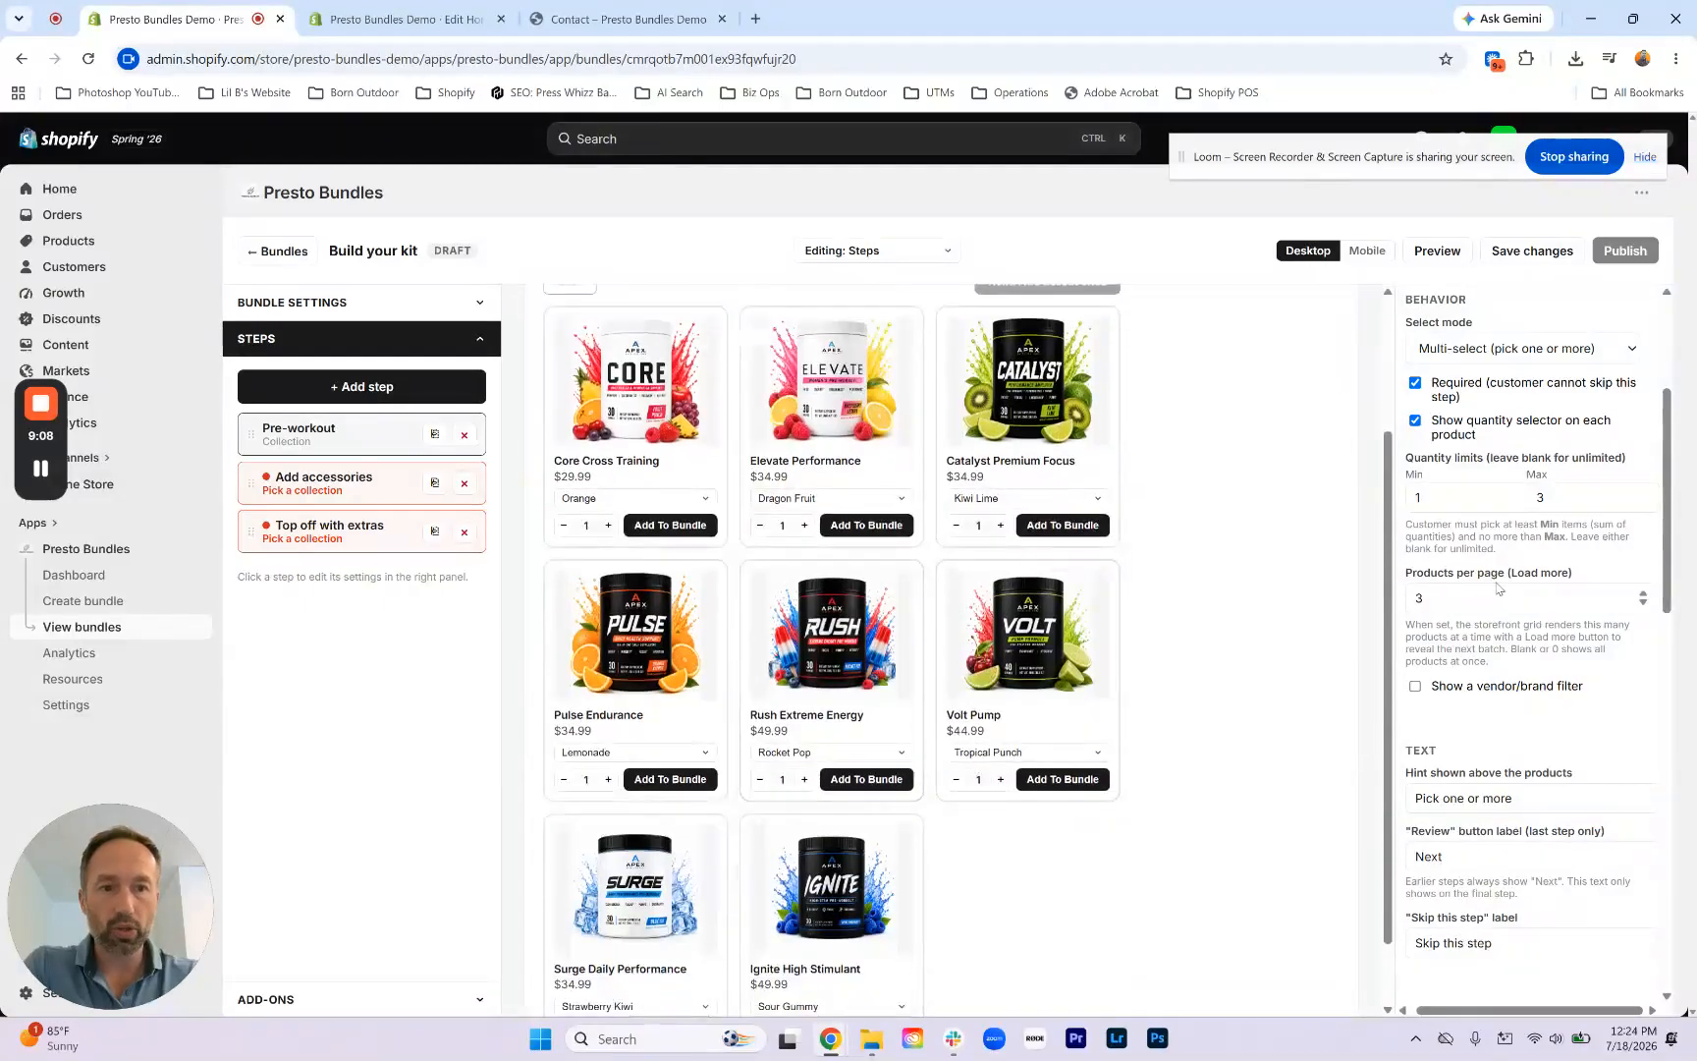
Step: Add Elevate Performance in Dragon Fruit to the preview bundle and keep the Pre-workout minimum quantity at 1
{"action": "scroll", "coordinate": [1491, 586], "scroll_direction": "down", "scroll_amount": 2}
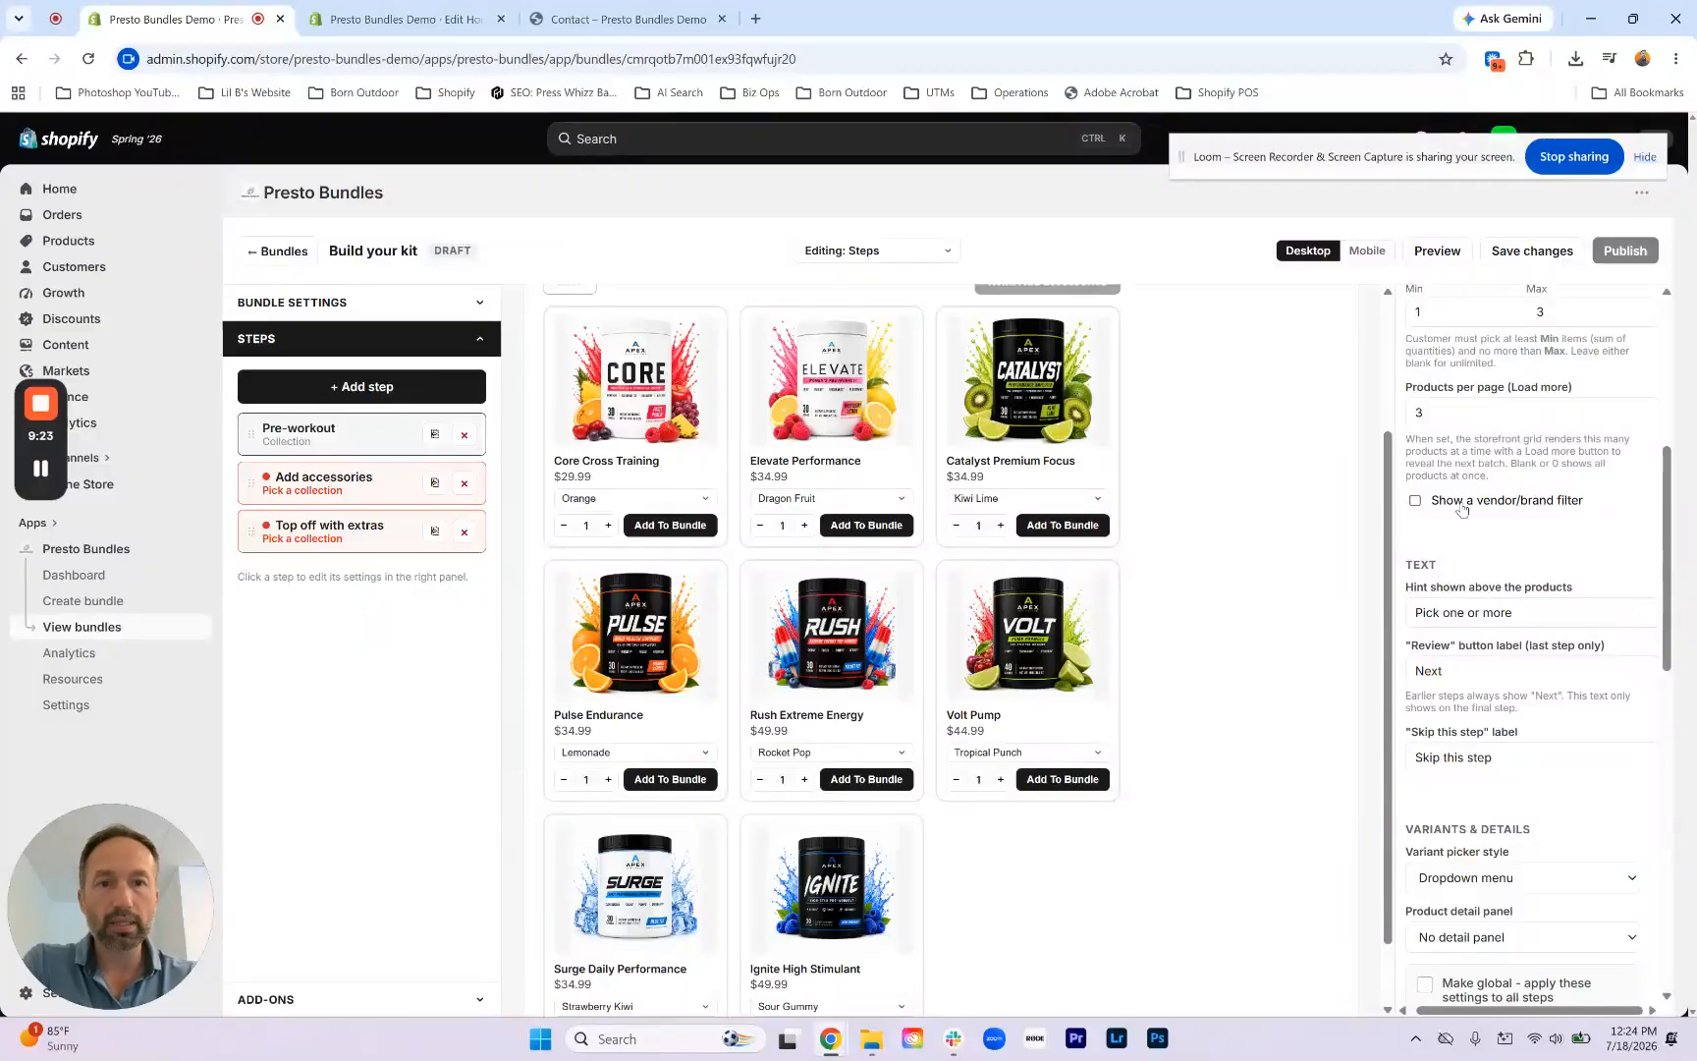
{"action": "scroll", "coordinate": [1089, 524], "scroll_direction": "up", "scroll_amount": 2}
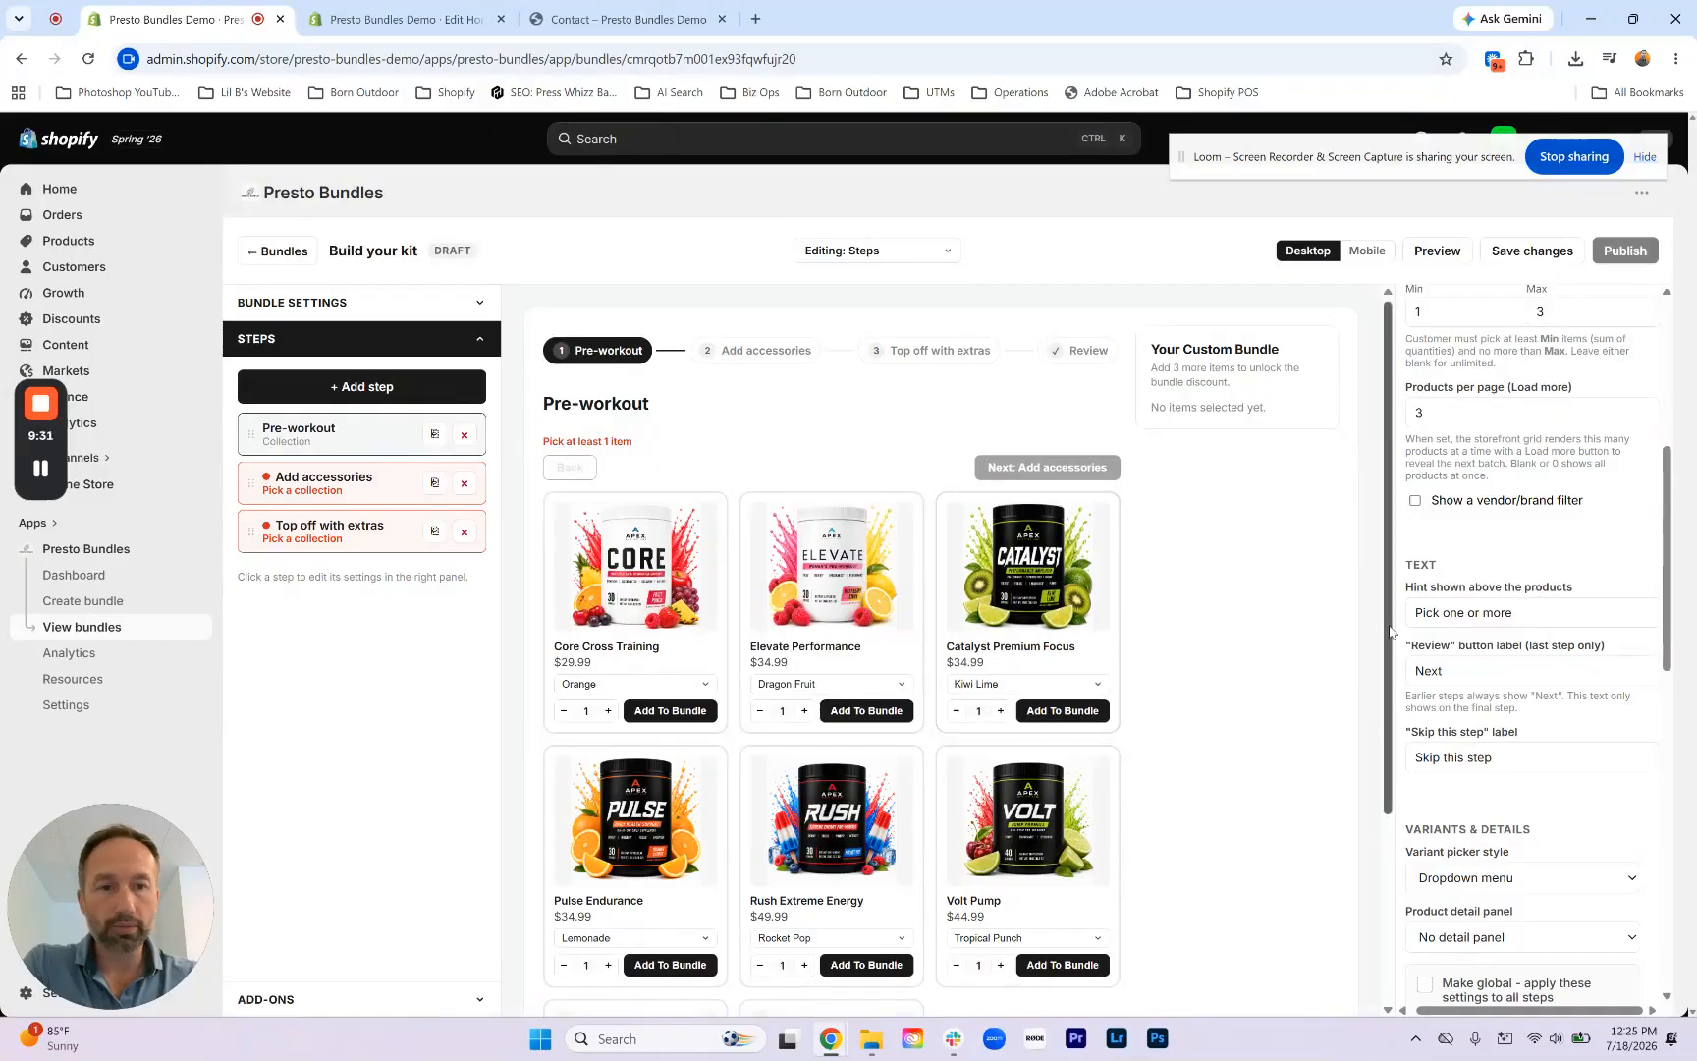
{"action": "scroll", "coordinate": [1447, 540], "scroll_direction": "down", "scroll_amount": 2}
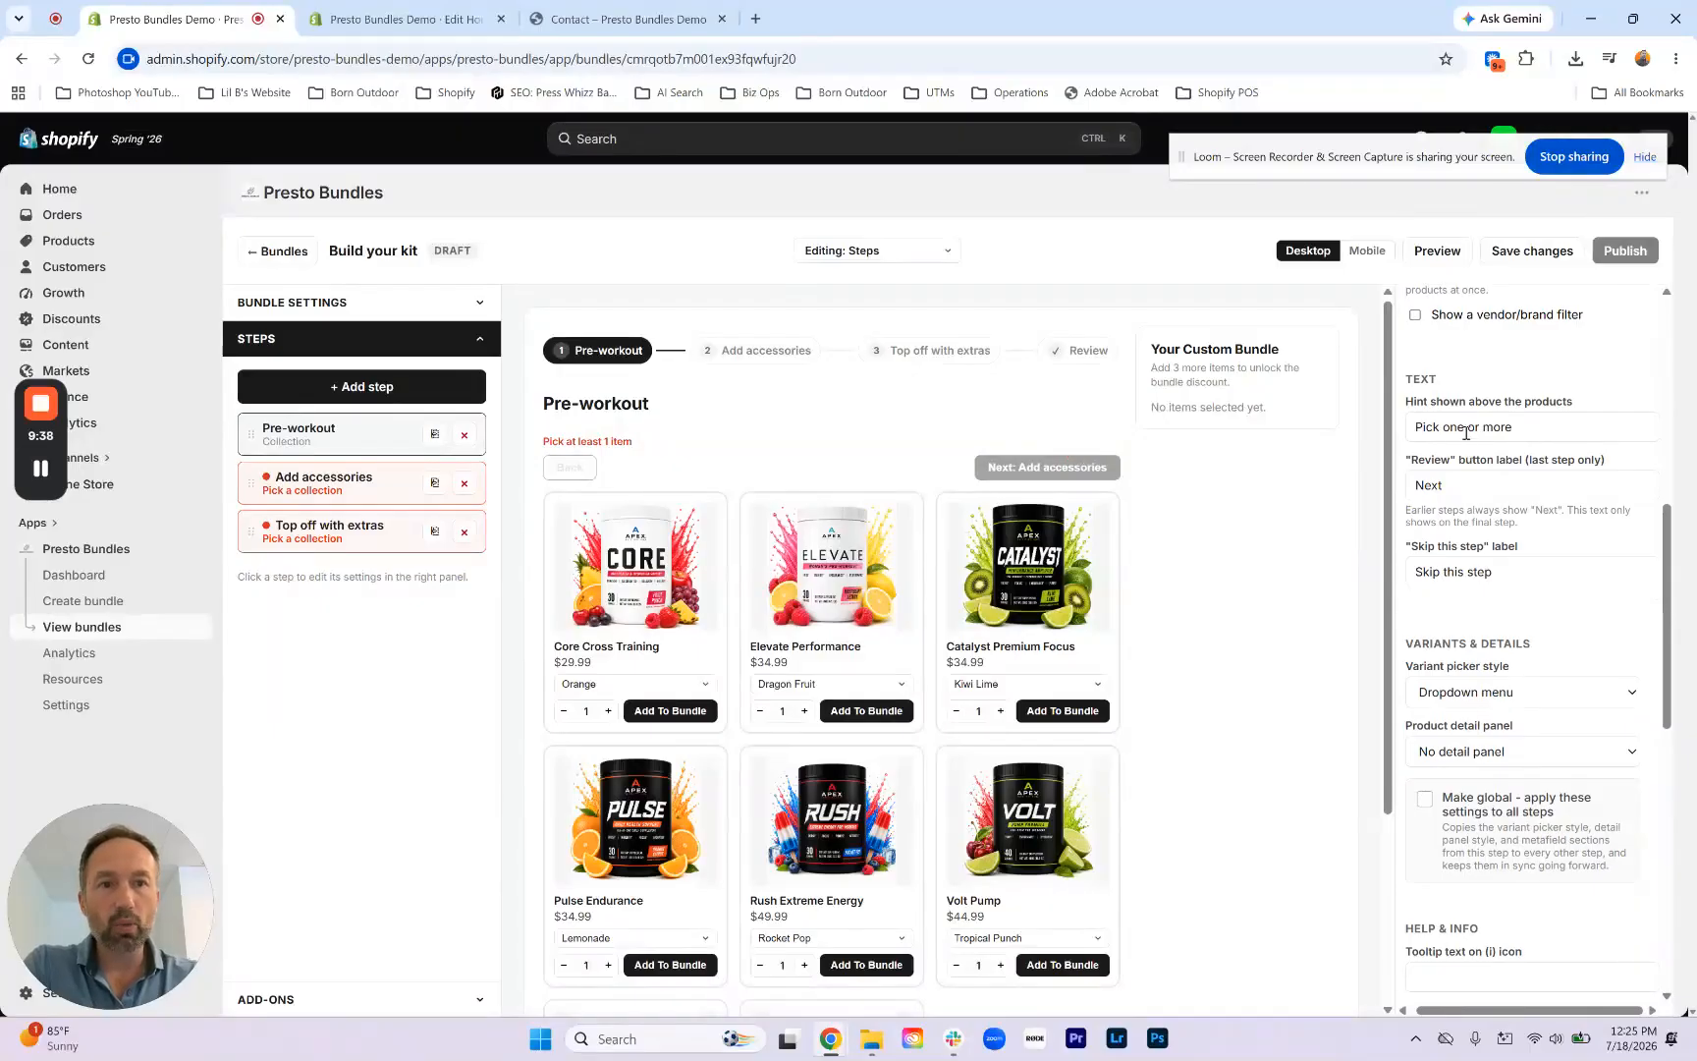
{"action": "left_click", "coordinate": [837, 710]}
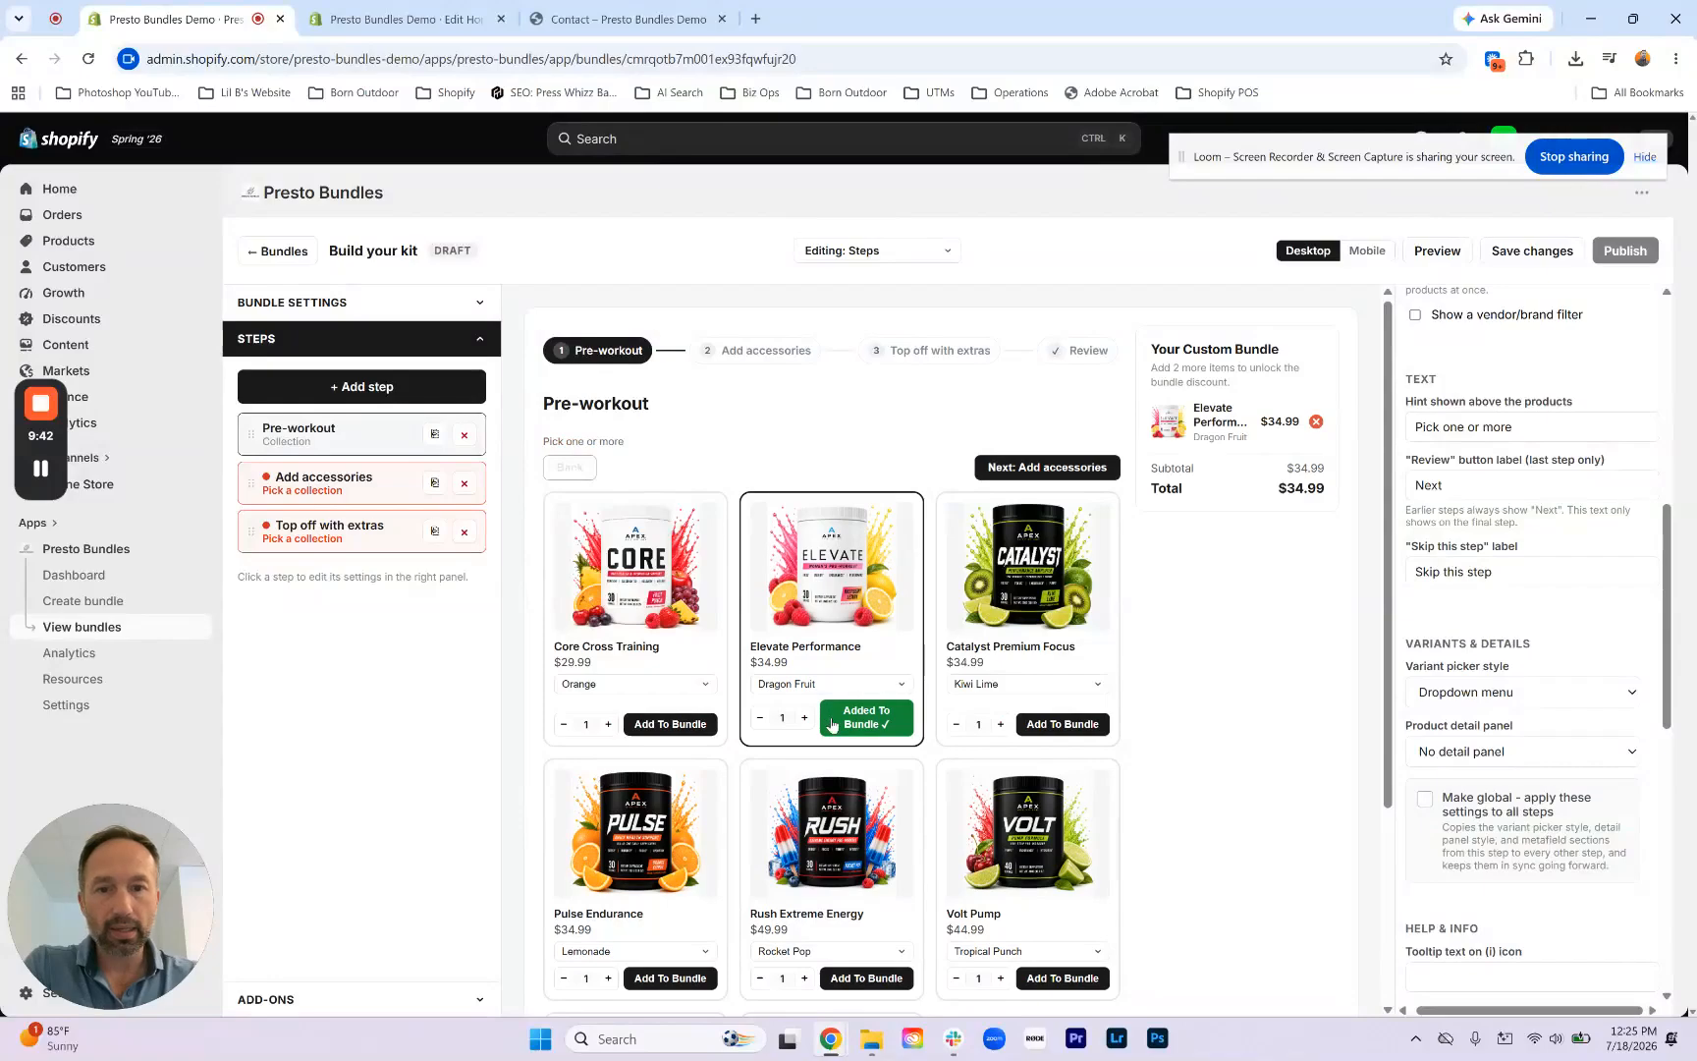
{"action": "scroll", "coordinate": [1533, 570], "scroll_direction": "up", "scroll_amount": 3}
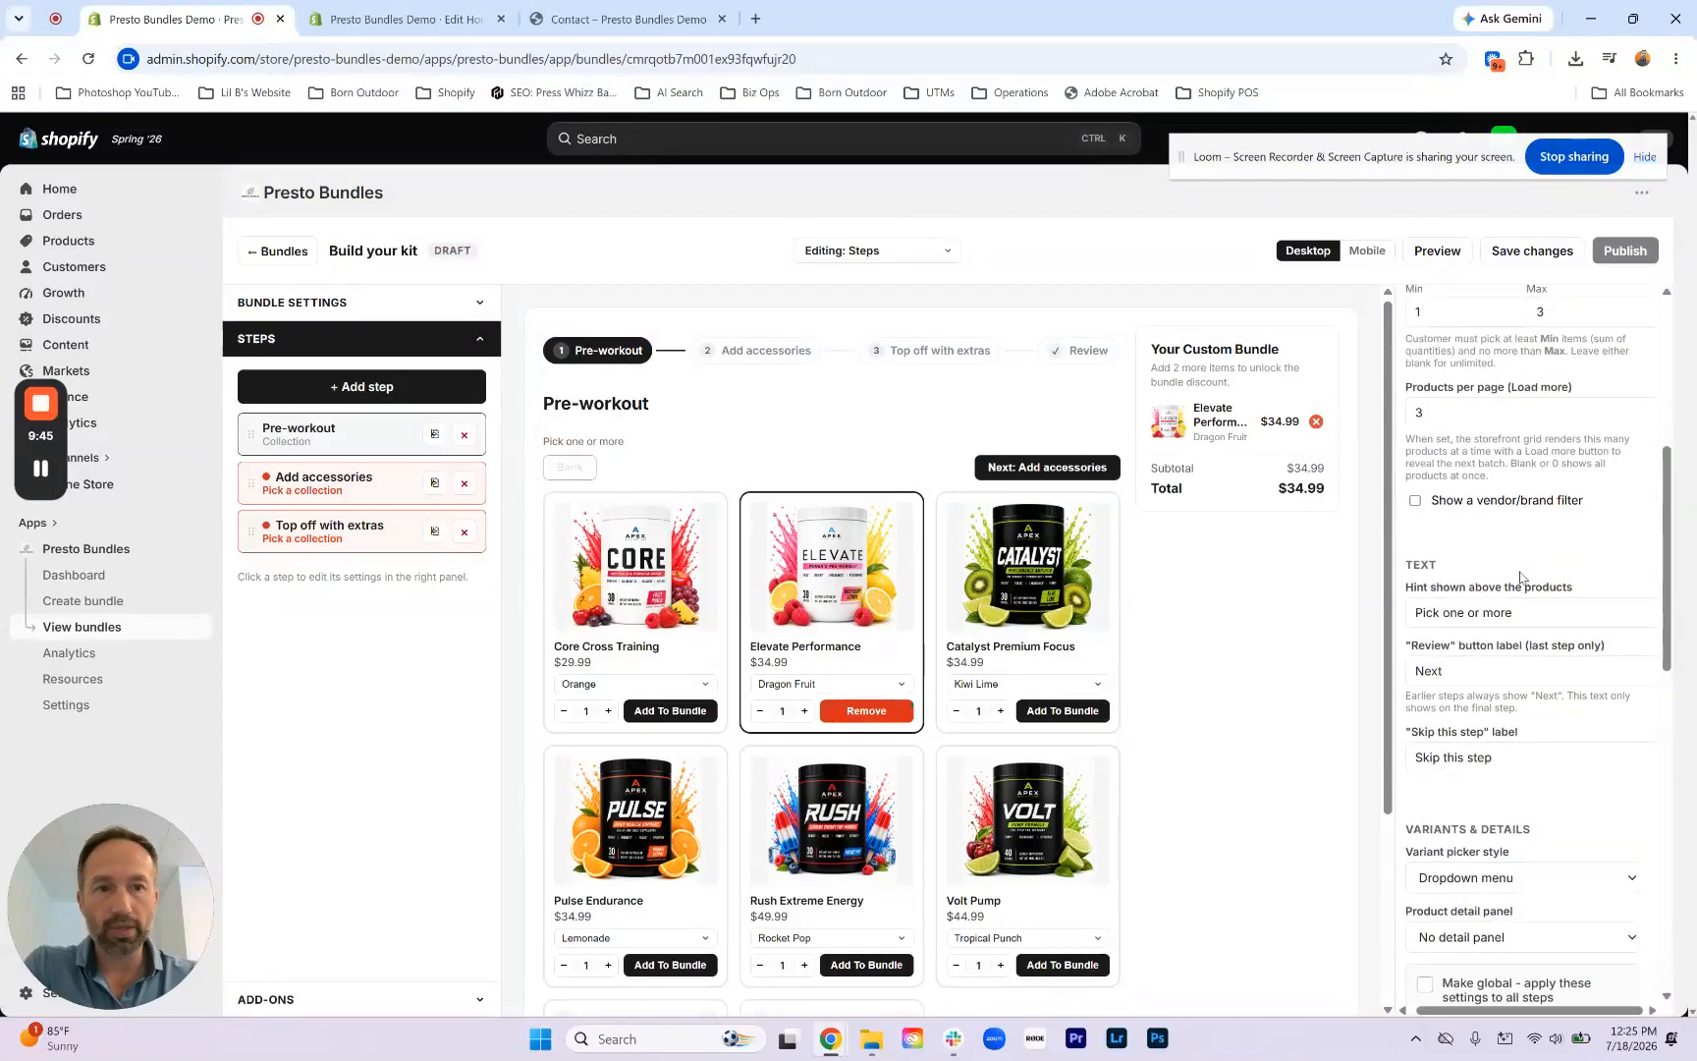
{"action": "left_click", "coordinate": [1420, 406]}
{"action": "type", "text": "1"}
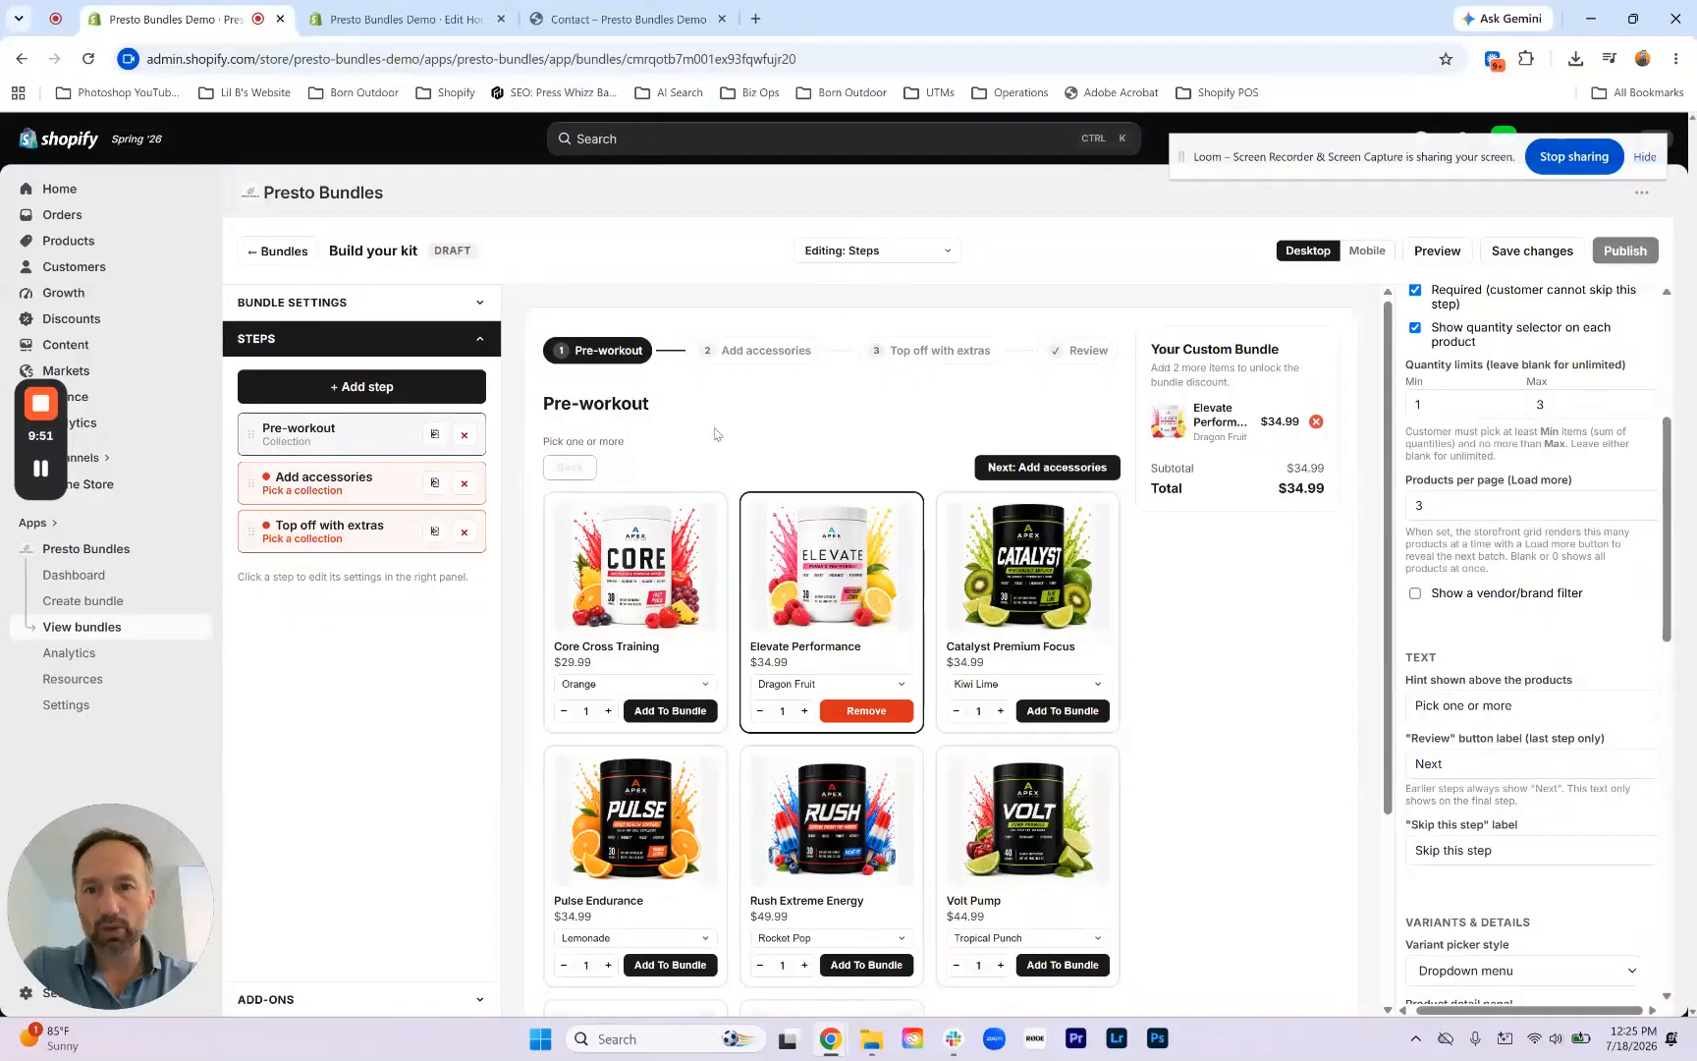
Step: Change the hint above the Pre-workout products to "You can pick up to 2 more Pre-workouts!" and check it in the preview
{"action": "scroll", "coordinate": [1458, 433], "scroll_direction": "down", "scroll_amount": 3}
{"action": "triple_click", "coordinate": [1458, 428]}
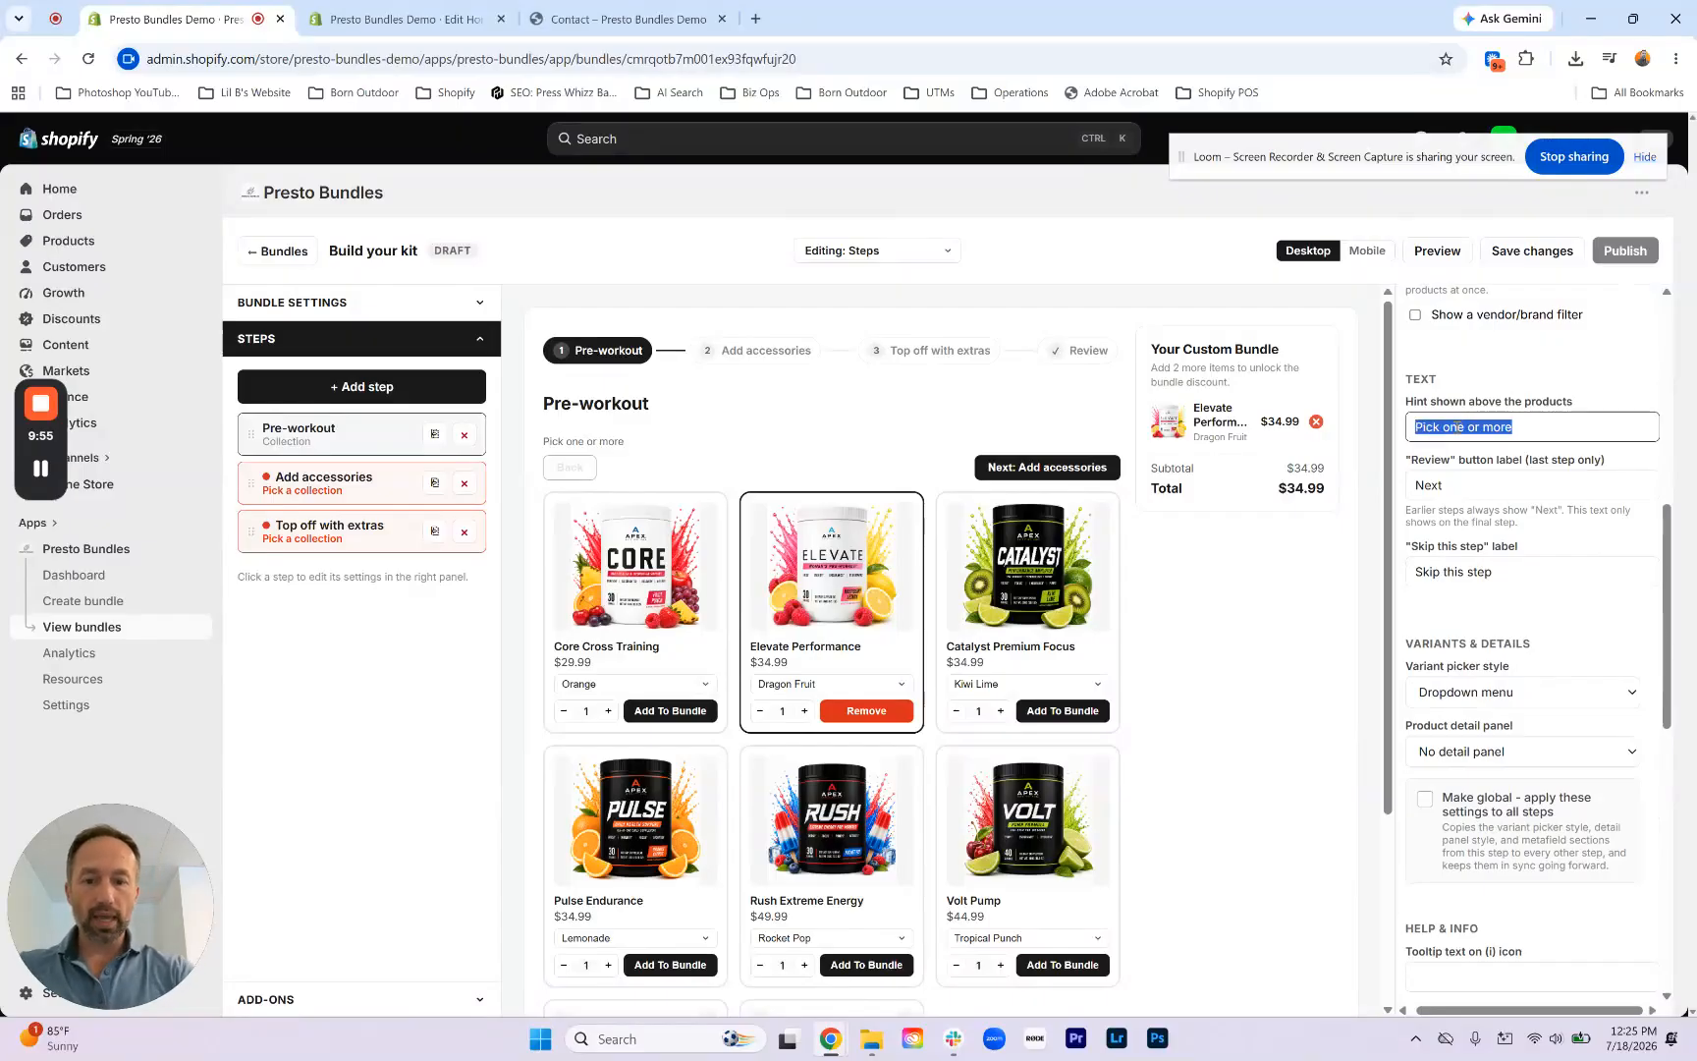
{"action": "type", "text": "YOu can pick up to "}
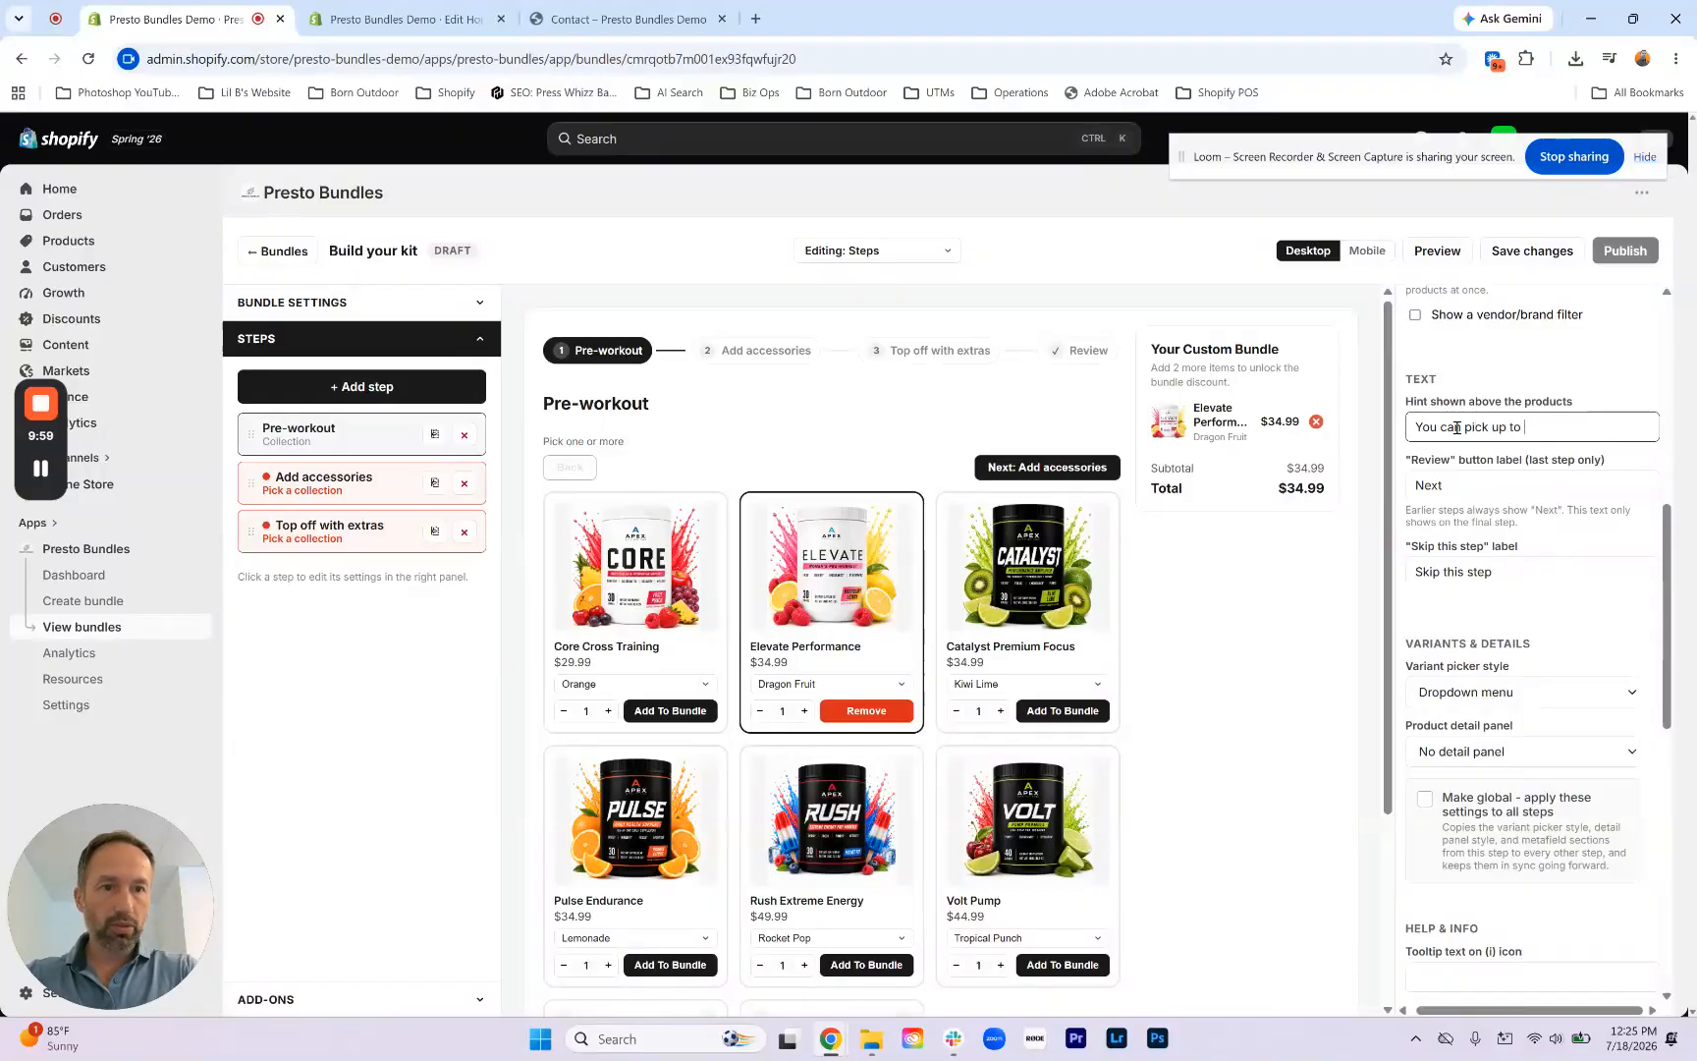
{"action": "type", "text": "2 more"}
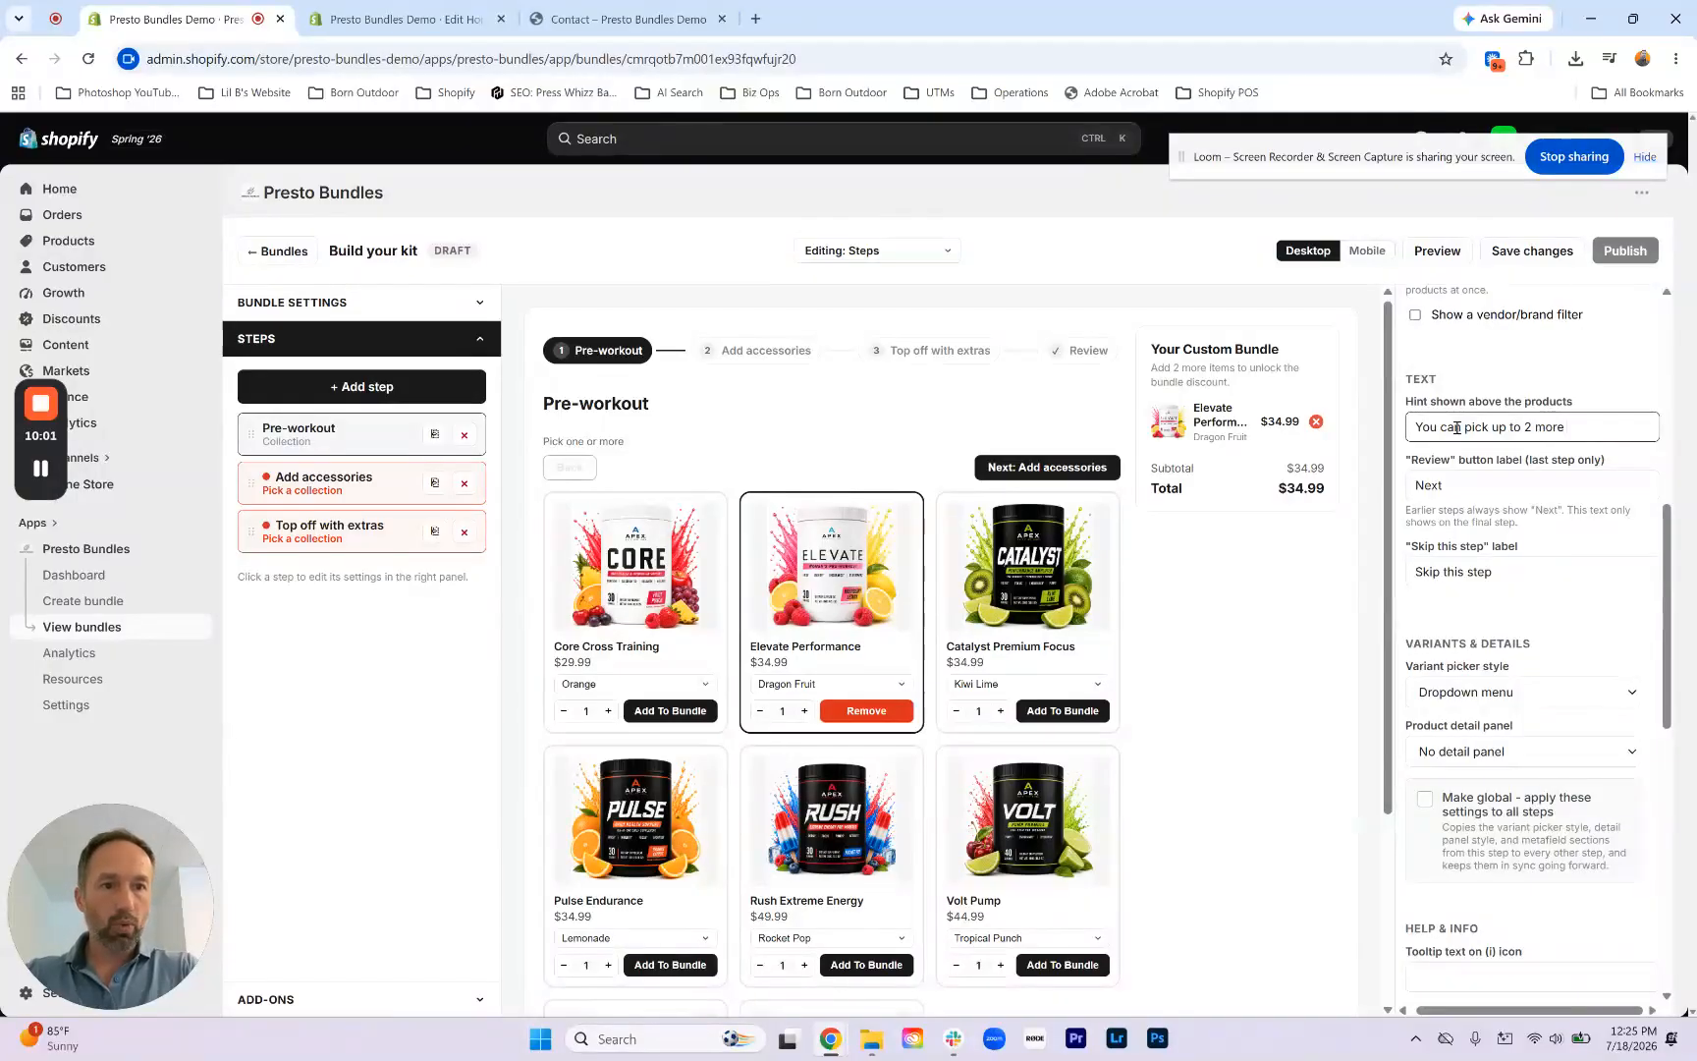
{"action": "type", "text": " Pre-workouts!"}
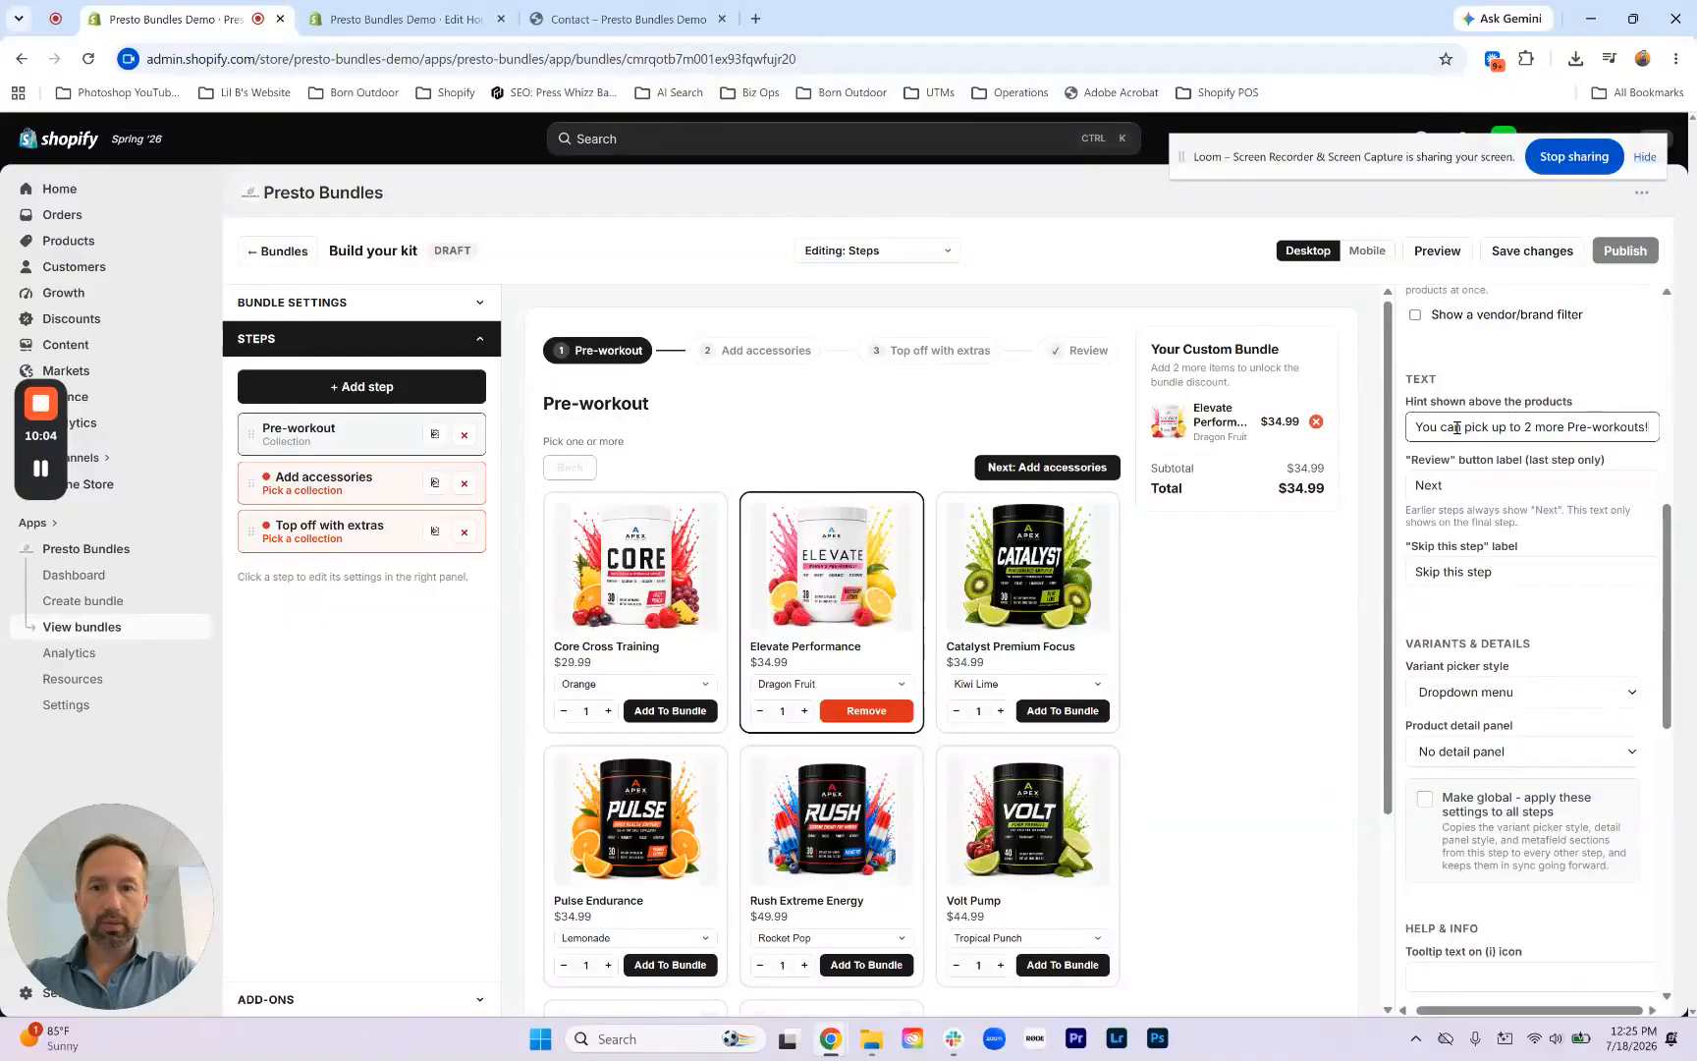
{"action": "left_click", "coordinate": [1483, 381]}
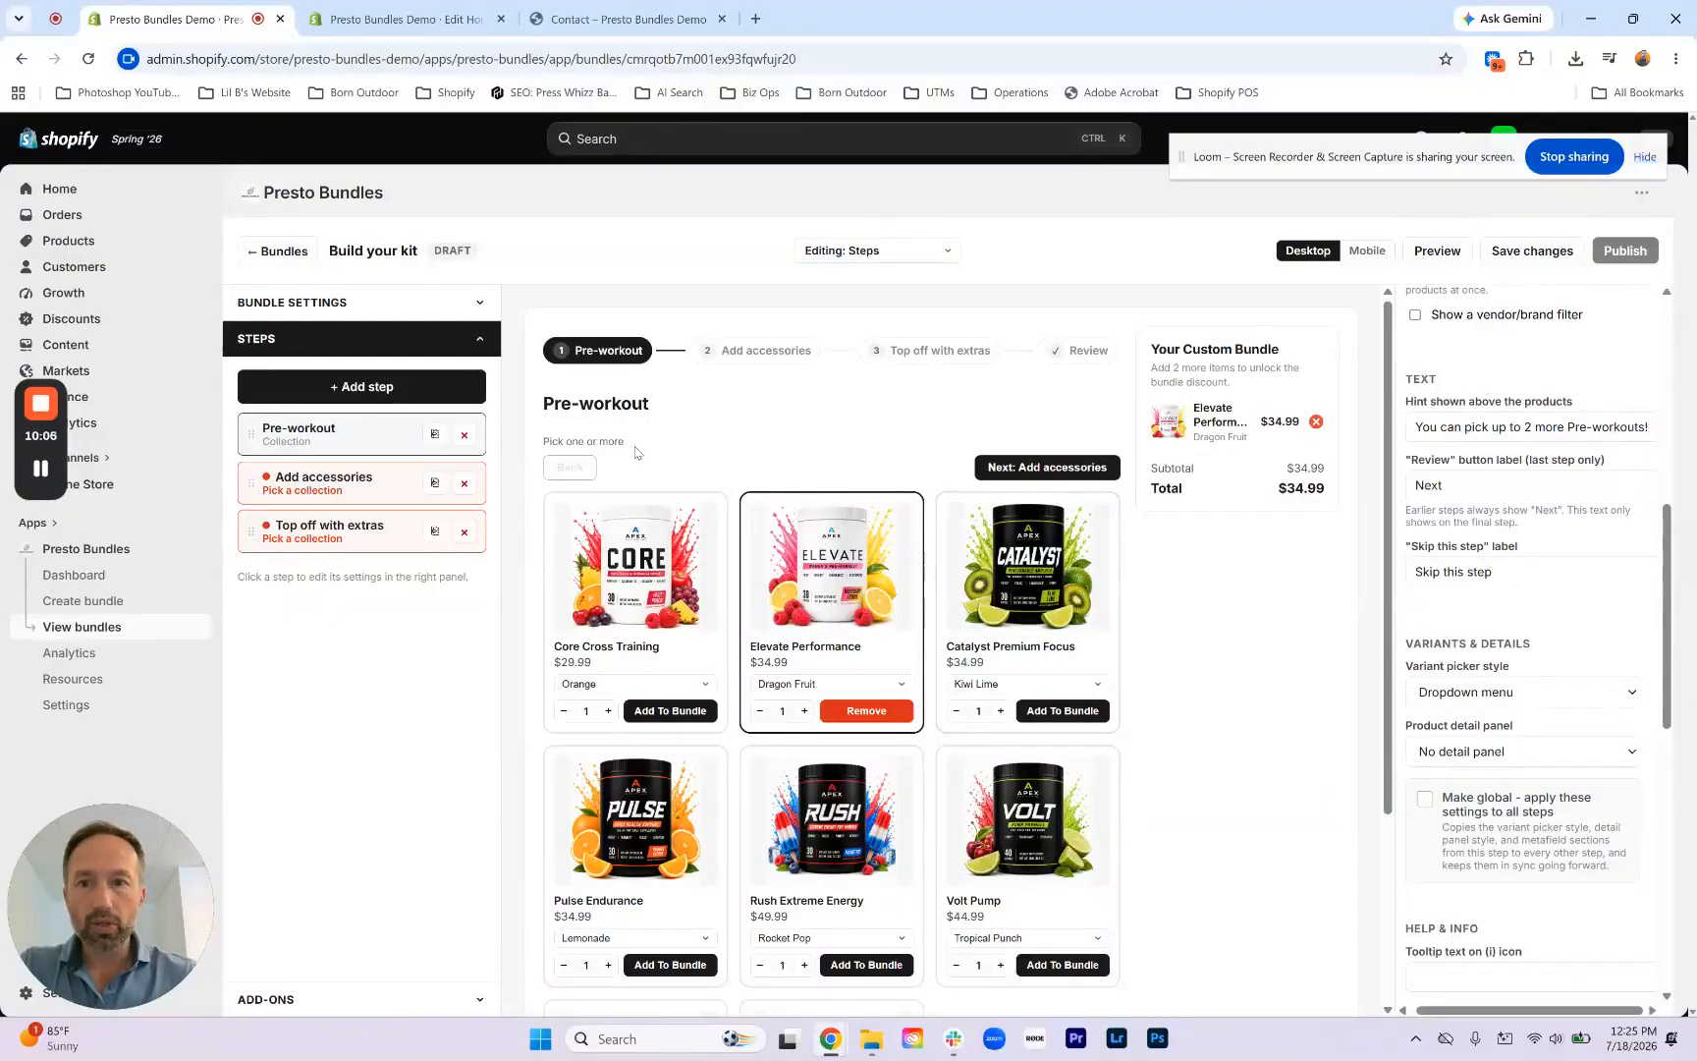
{"action": "left_click_drag", "start_coordinate": [544, 441], "coordinate": [751, 444]}
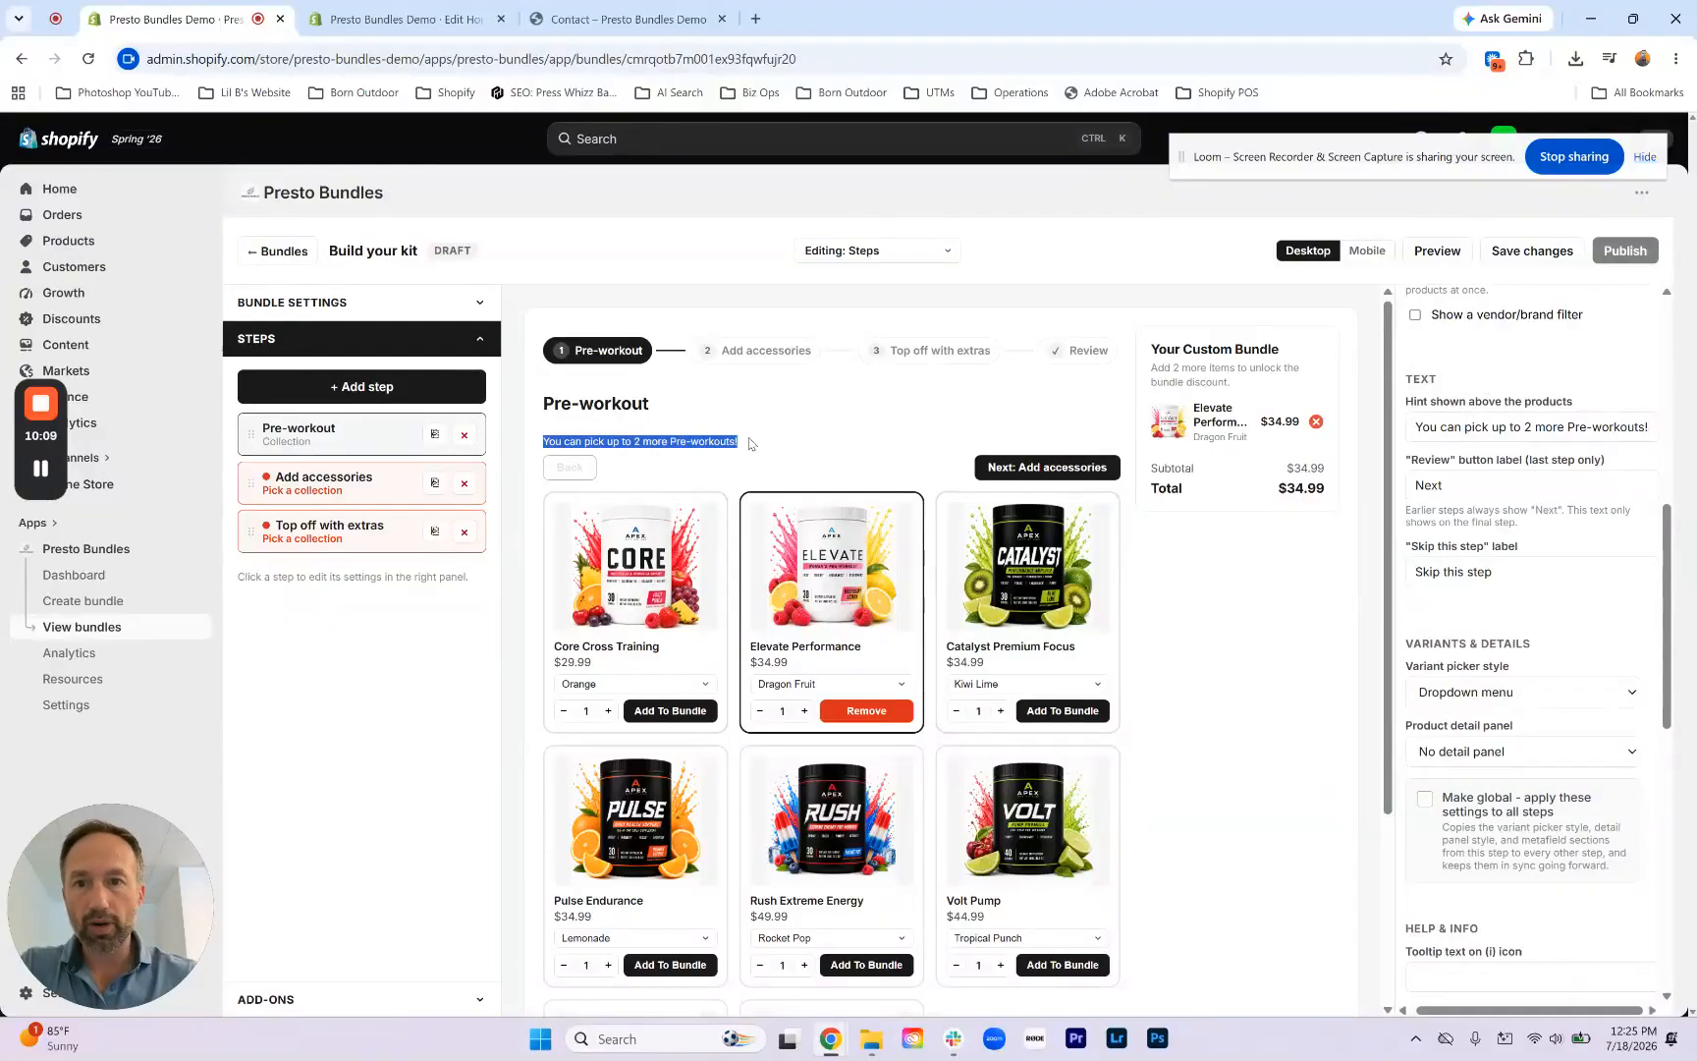
Step: Compare the Pre-workout heading and hint in the preview with the step's name, behavior and text label settings
{"action": "left_click", "coordinate": [698, 456]}
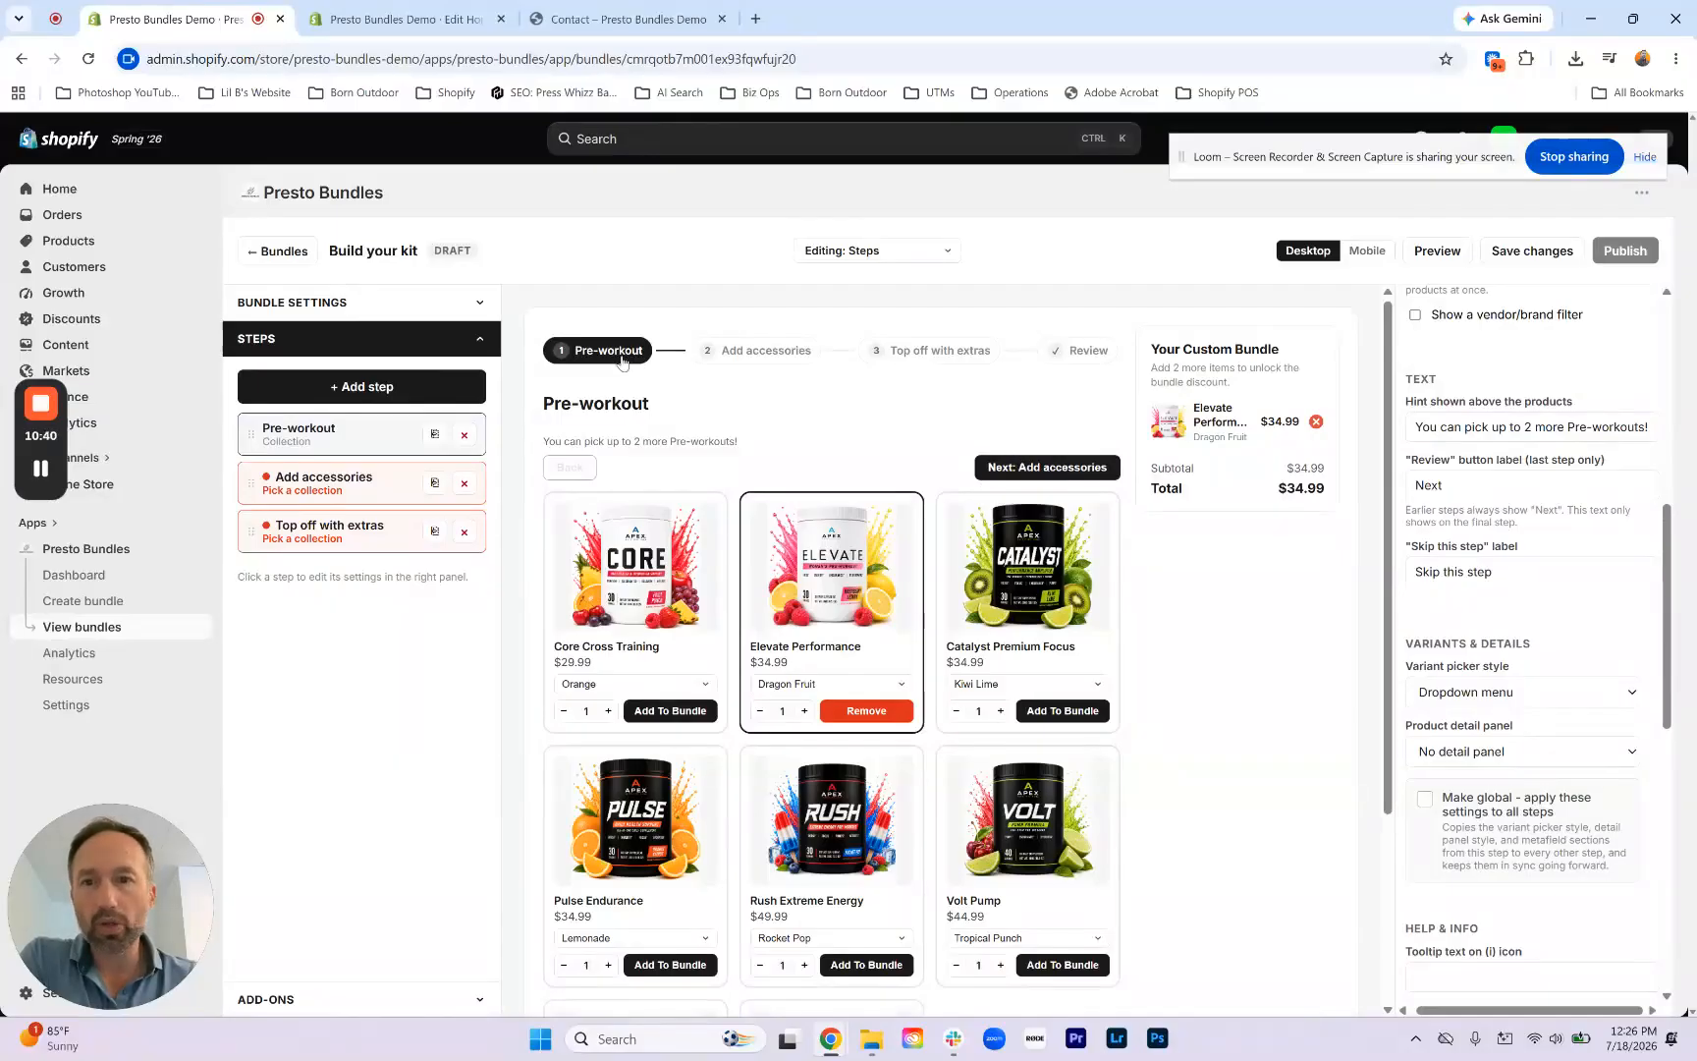
{"action": "scroll", "coordinate": [1515, 474], "scroll_direction": "up", "scroll_amount": 6}
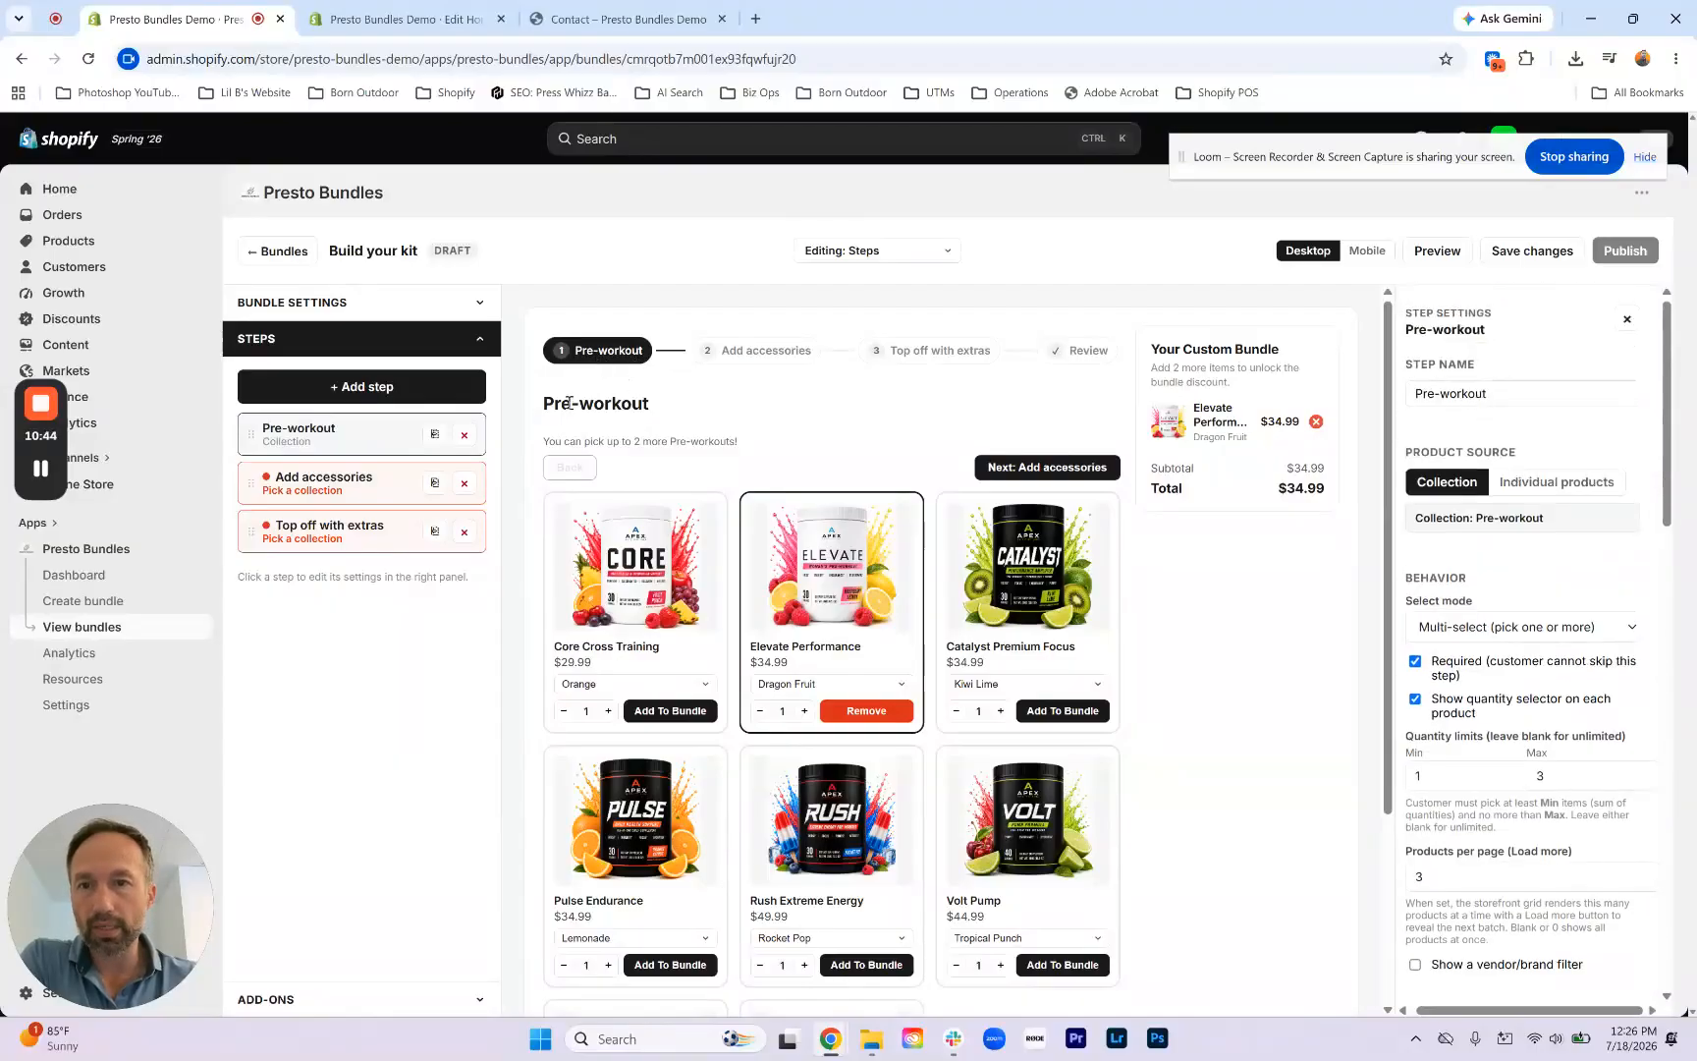
{"action": "left_click_drag", "start_coordinate": [540, 405], "coordinate": [663, 415]}
{"action": "left_click", "coordinate": [636, 408]}
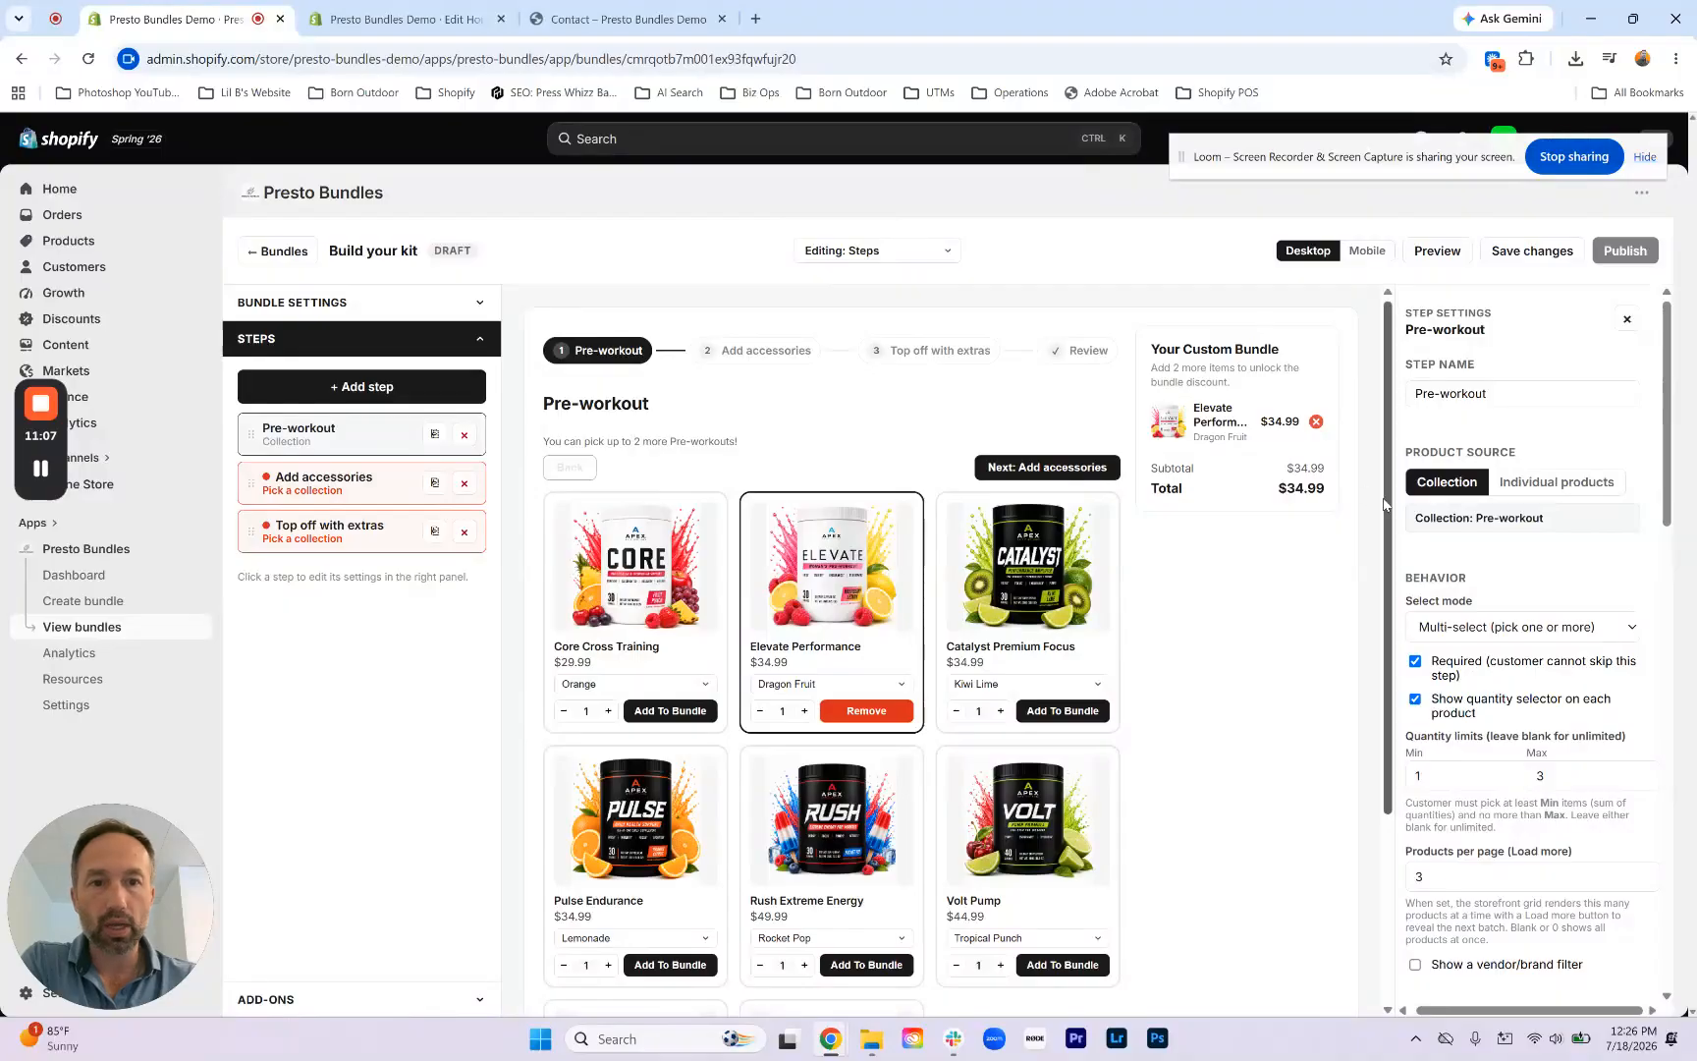
{"action": "scroll", "coordinate": [1449, 565], "scroll_direction": "down", "scroll_amount": 3}
{"action": "scroll", "coordinate": [1447, 560], "scroll_direction": "down", "scroll_amount": 3}
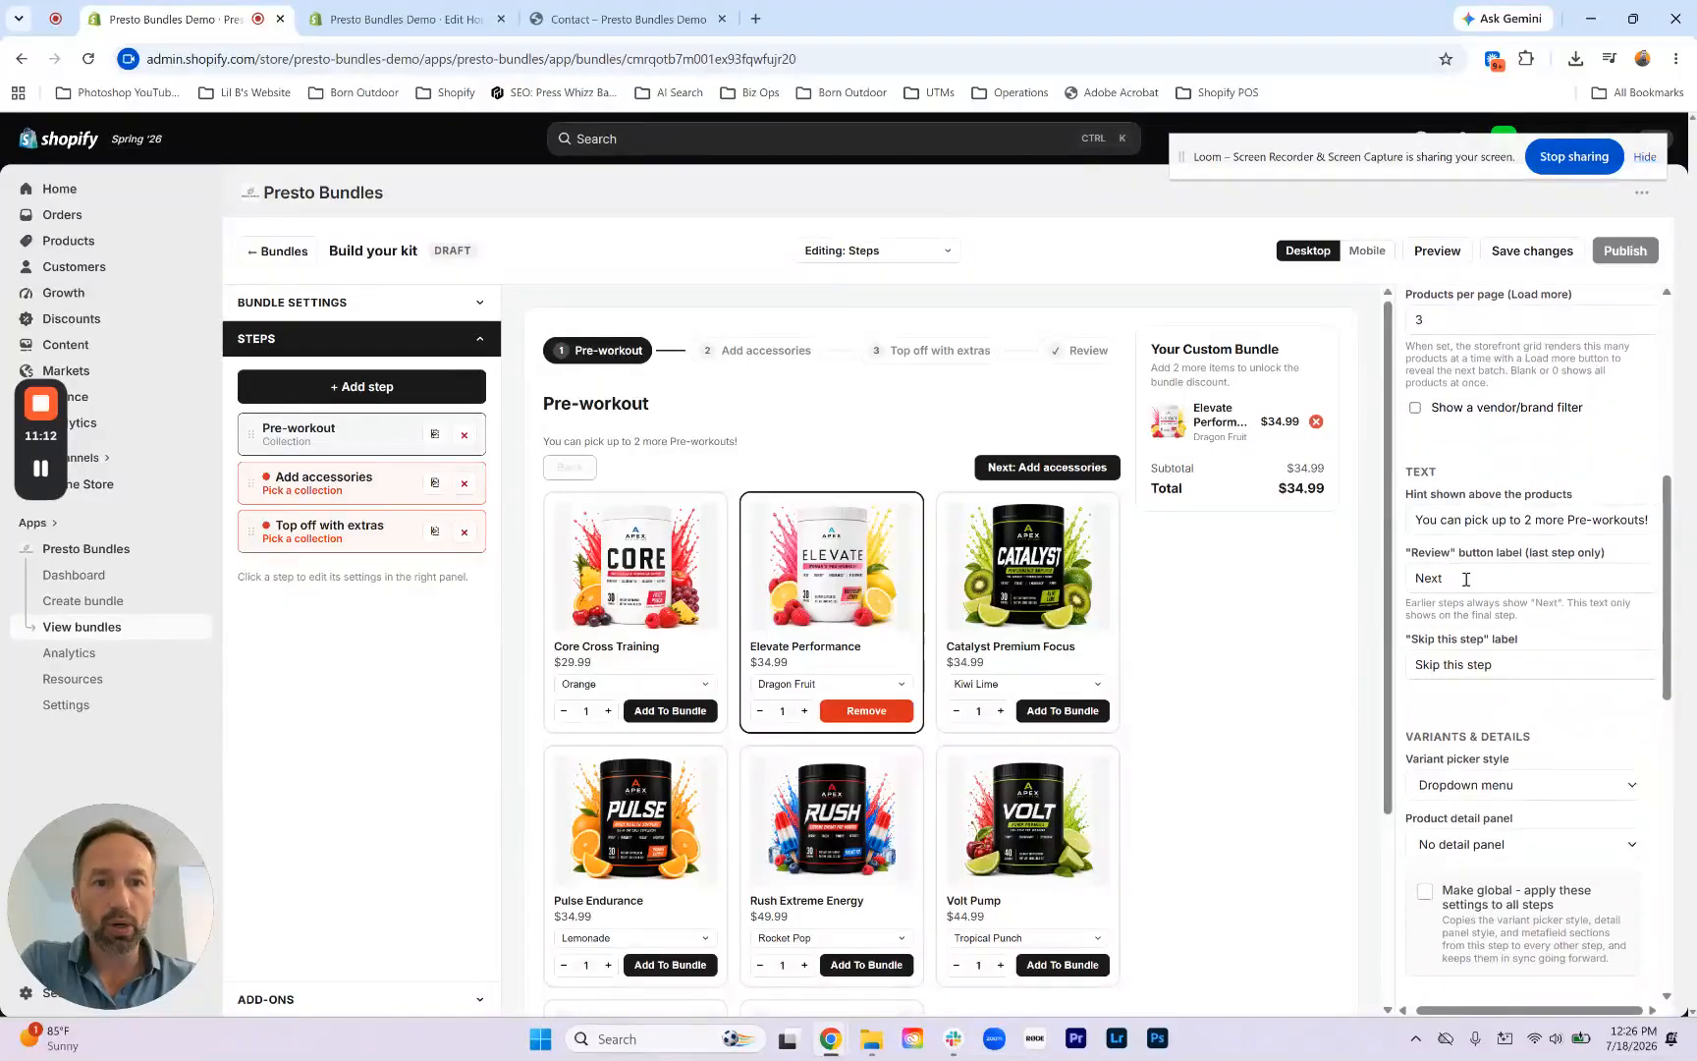
{"action": "scroll", "coordinate": [1465, 580], "scroll_direction": "down", "scroll_amount": 1}
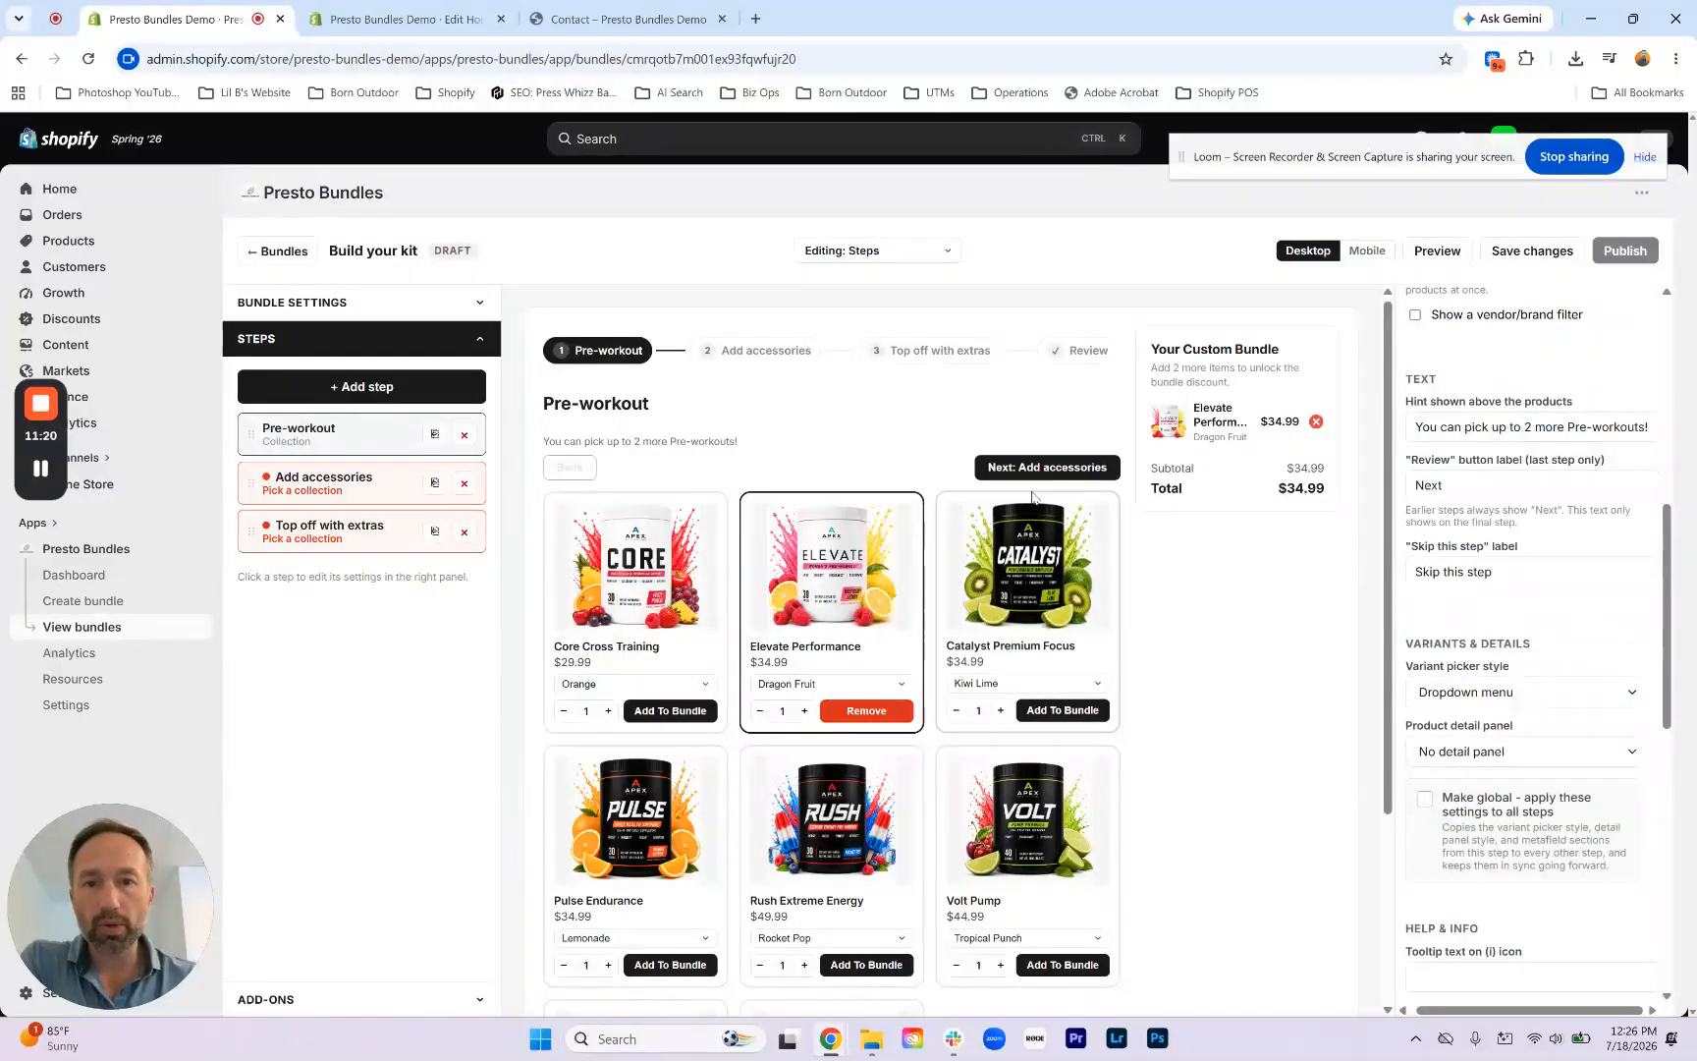
Step: Try the Pre-workout step without the Required option and the per-product quantity selector, and turn both back on
{"action": "scroll", "coordinate": [1513, 547], "scroll_direction": "up", "scroll_amount": 5}
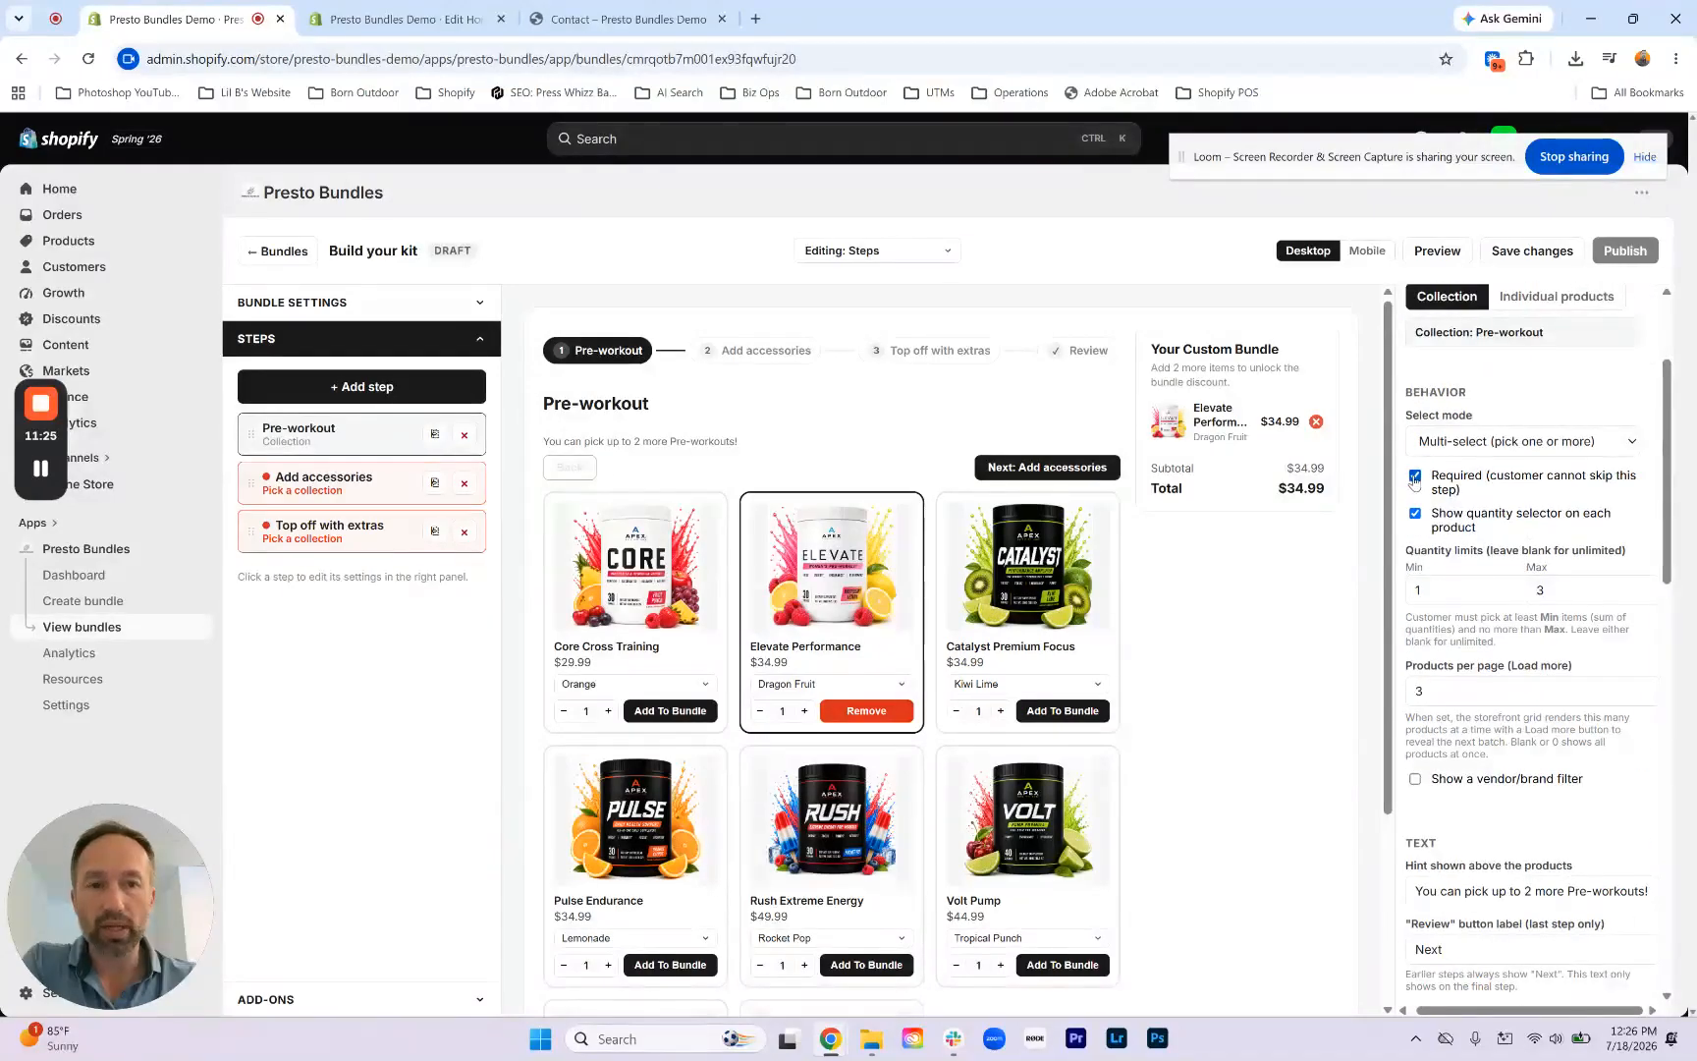
{"action": "left_click", "coordinate": [1414, 477]}
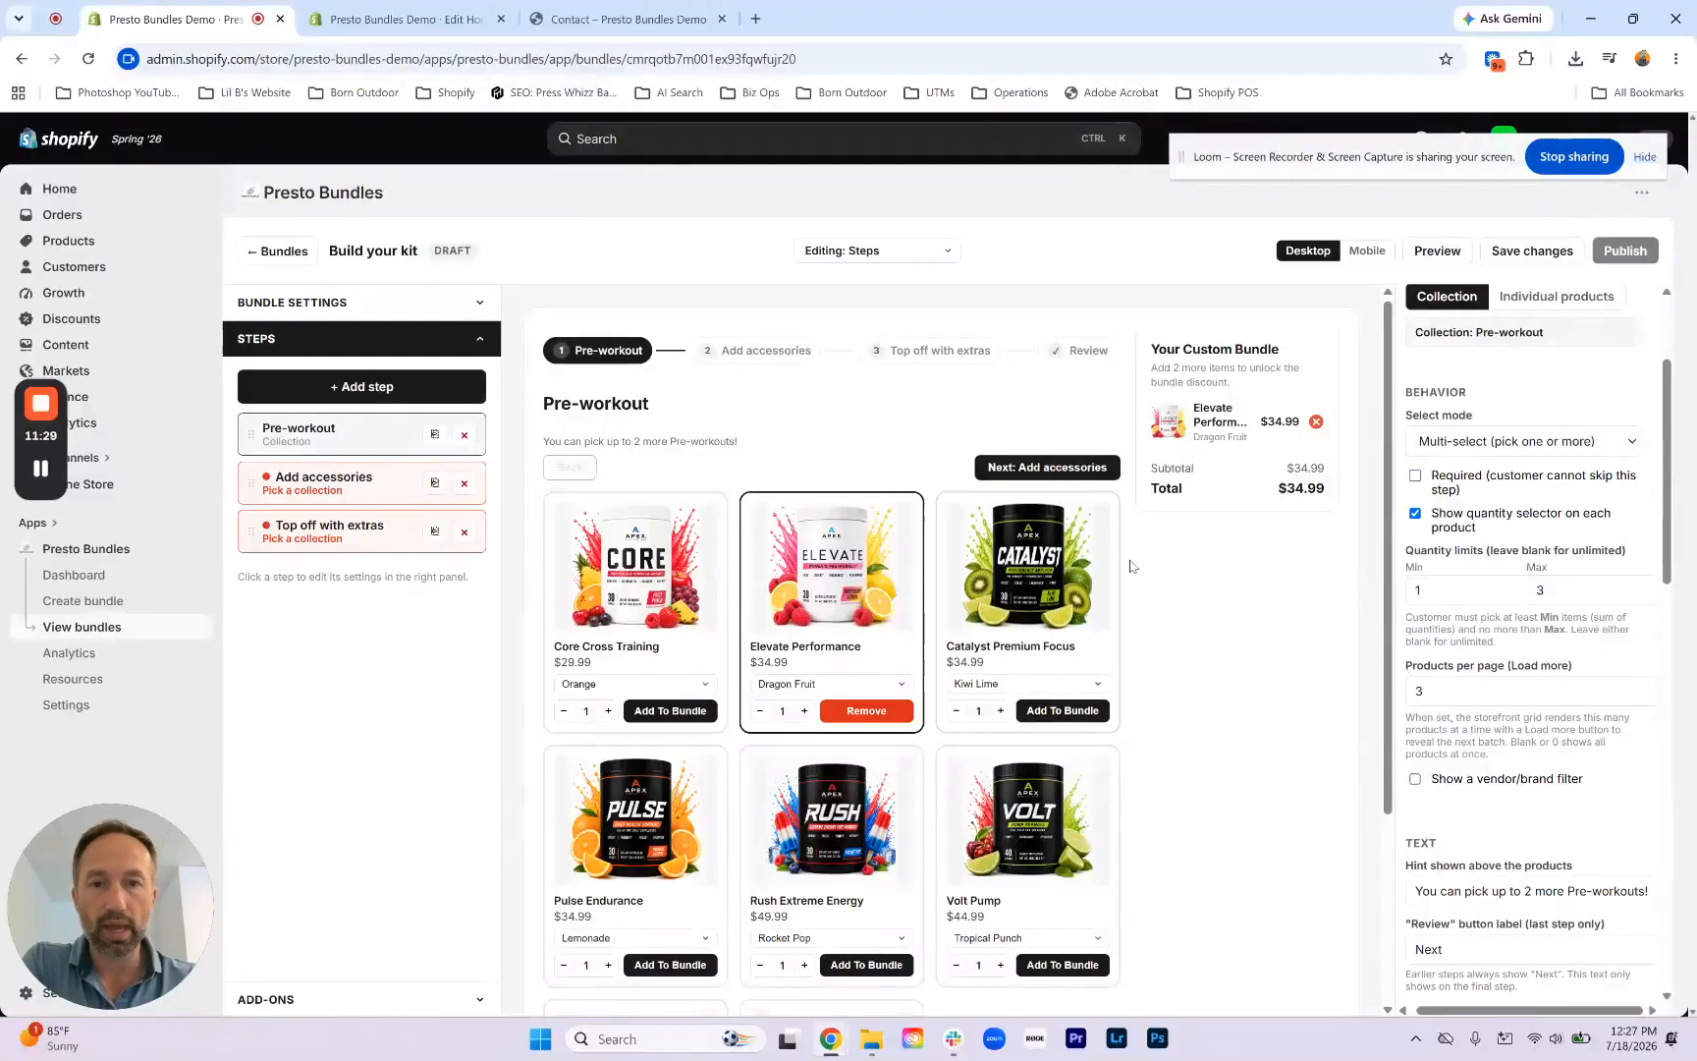
{"action": "left_click", "coordinate": [1492, 518]}
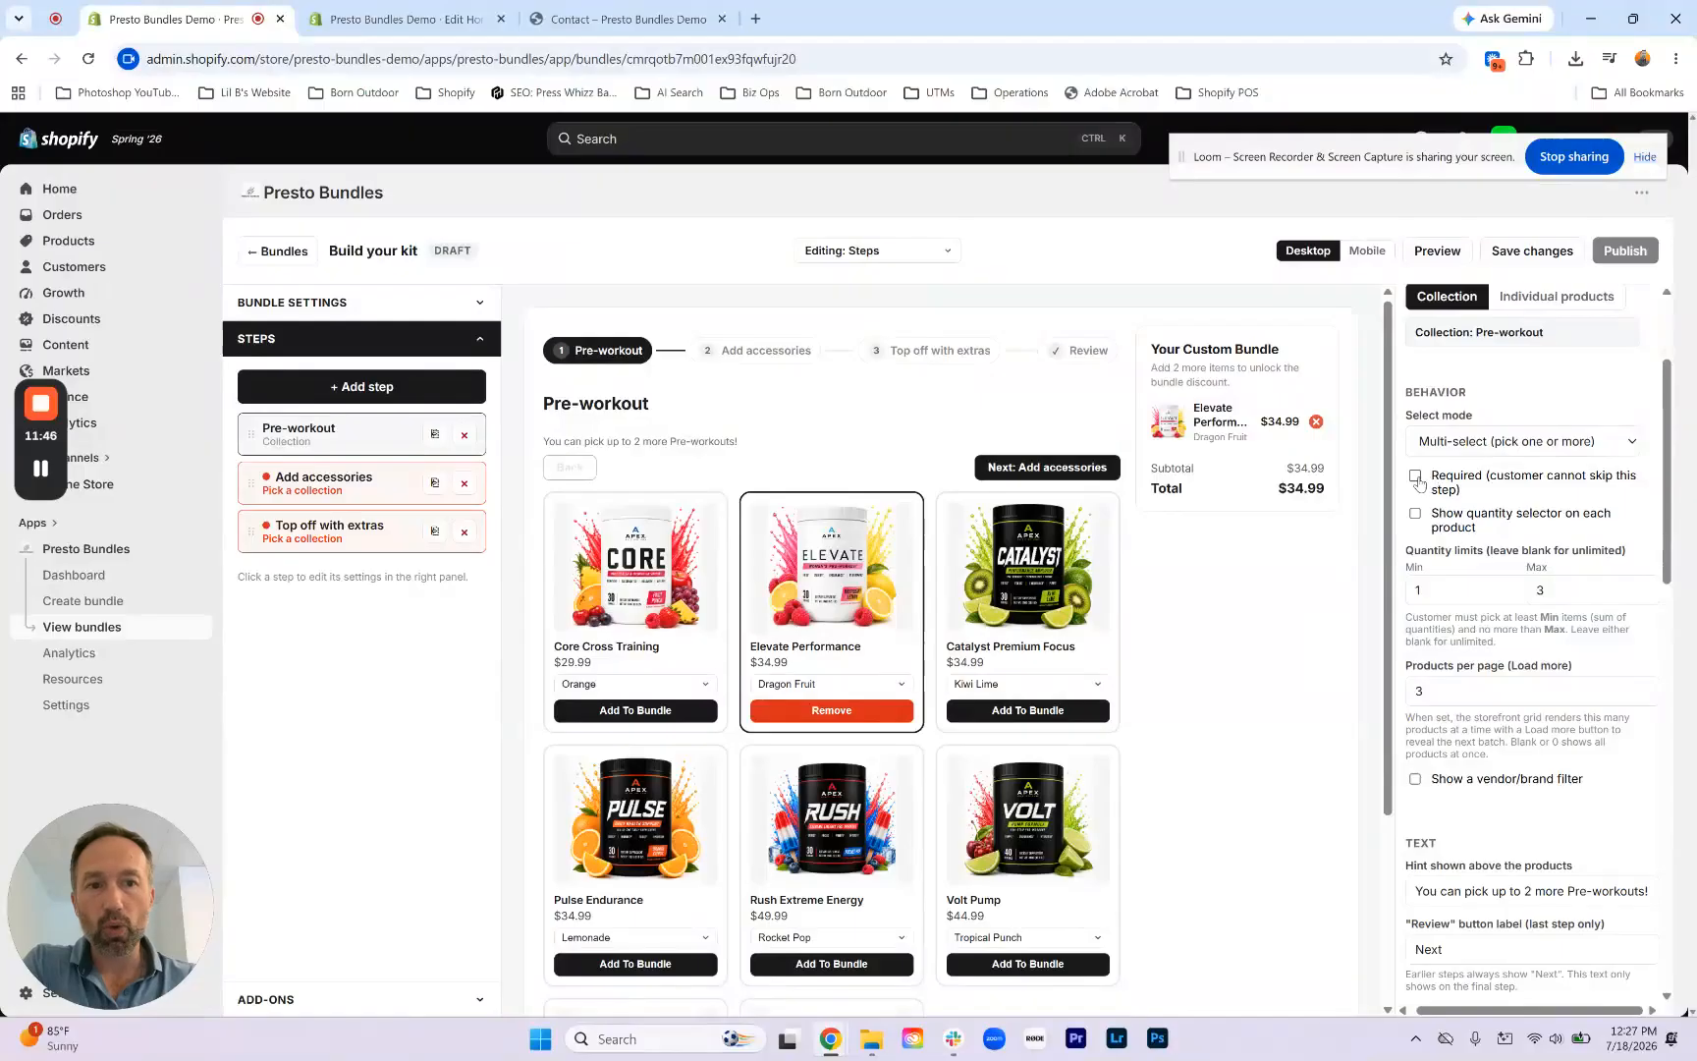
{"action": "left_click", "coordinate": [1414, 512]}
Step: Check the flavor choices for Elevate Performance in the preview, keeping Dragon Fruit selected
{"action": "scroll", "coordinate": [1457, 548], "scroll_direction": "down", "scroll_amount": 7}
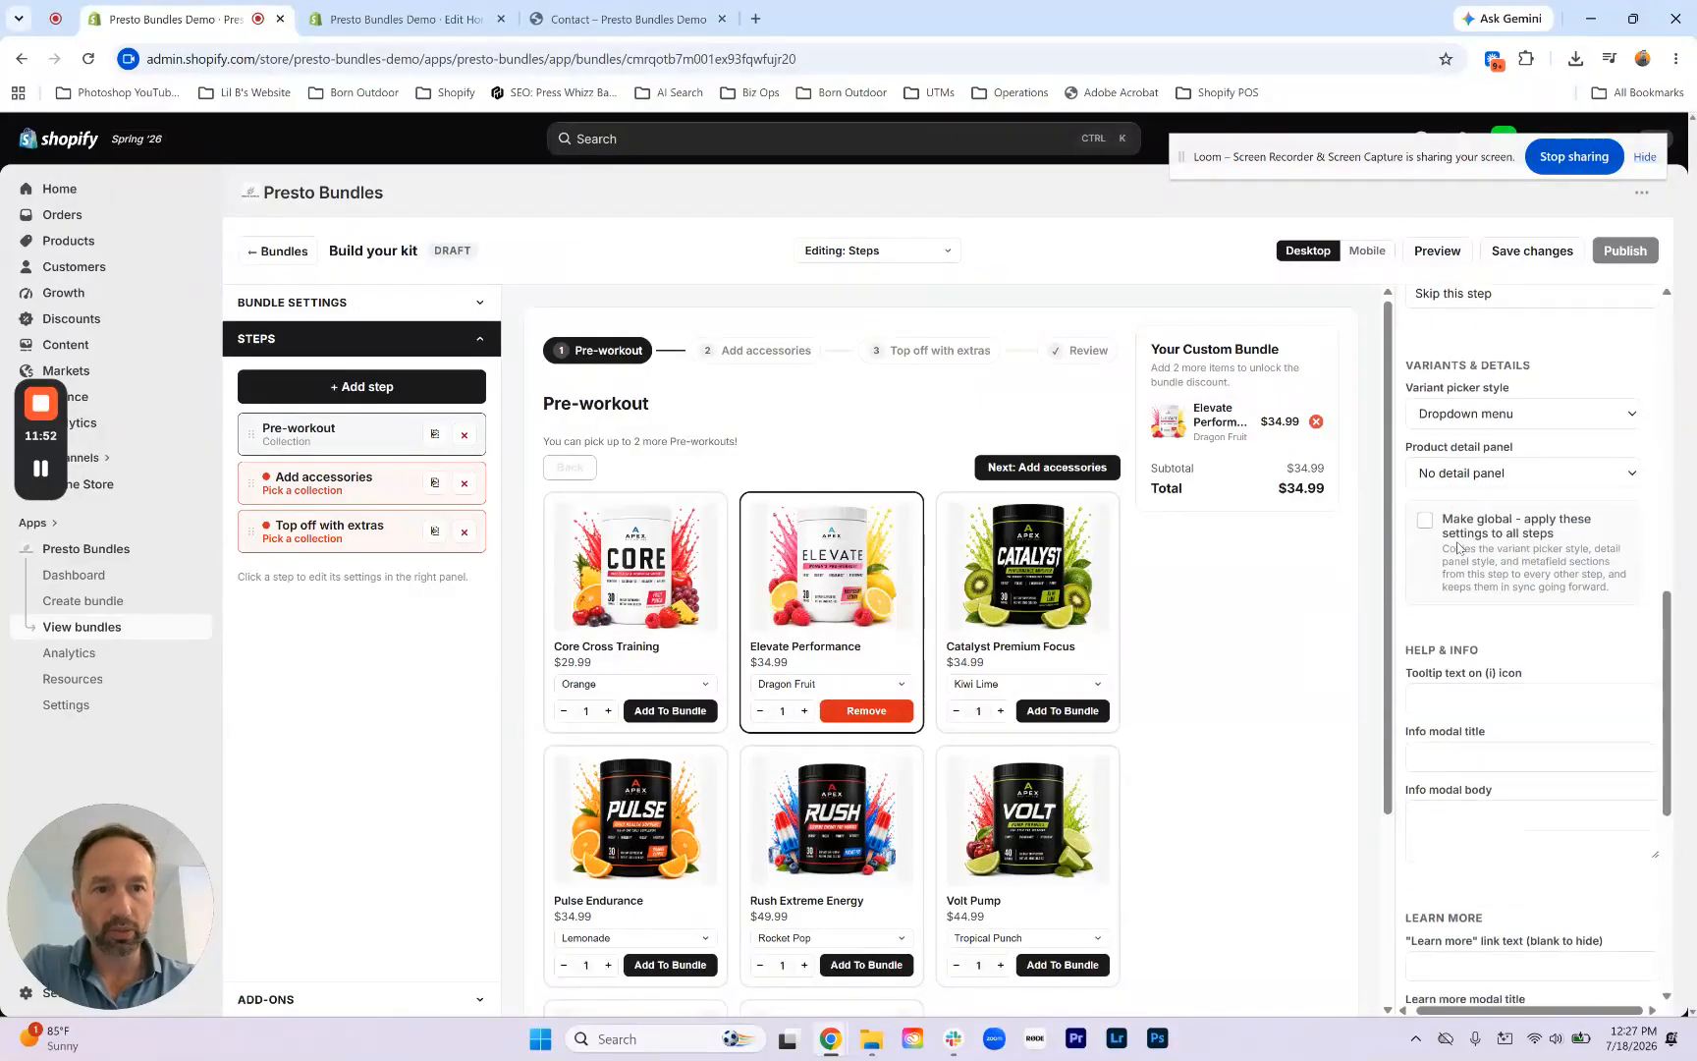
{"action": "scroll", "coordinate": [1434, 515], "scroll_direction": "up", "scroll_amount": 1}
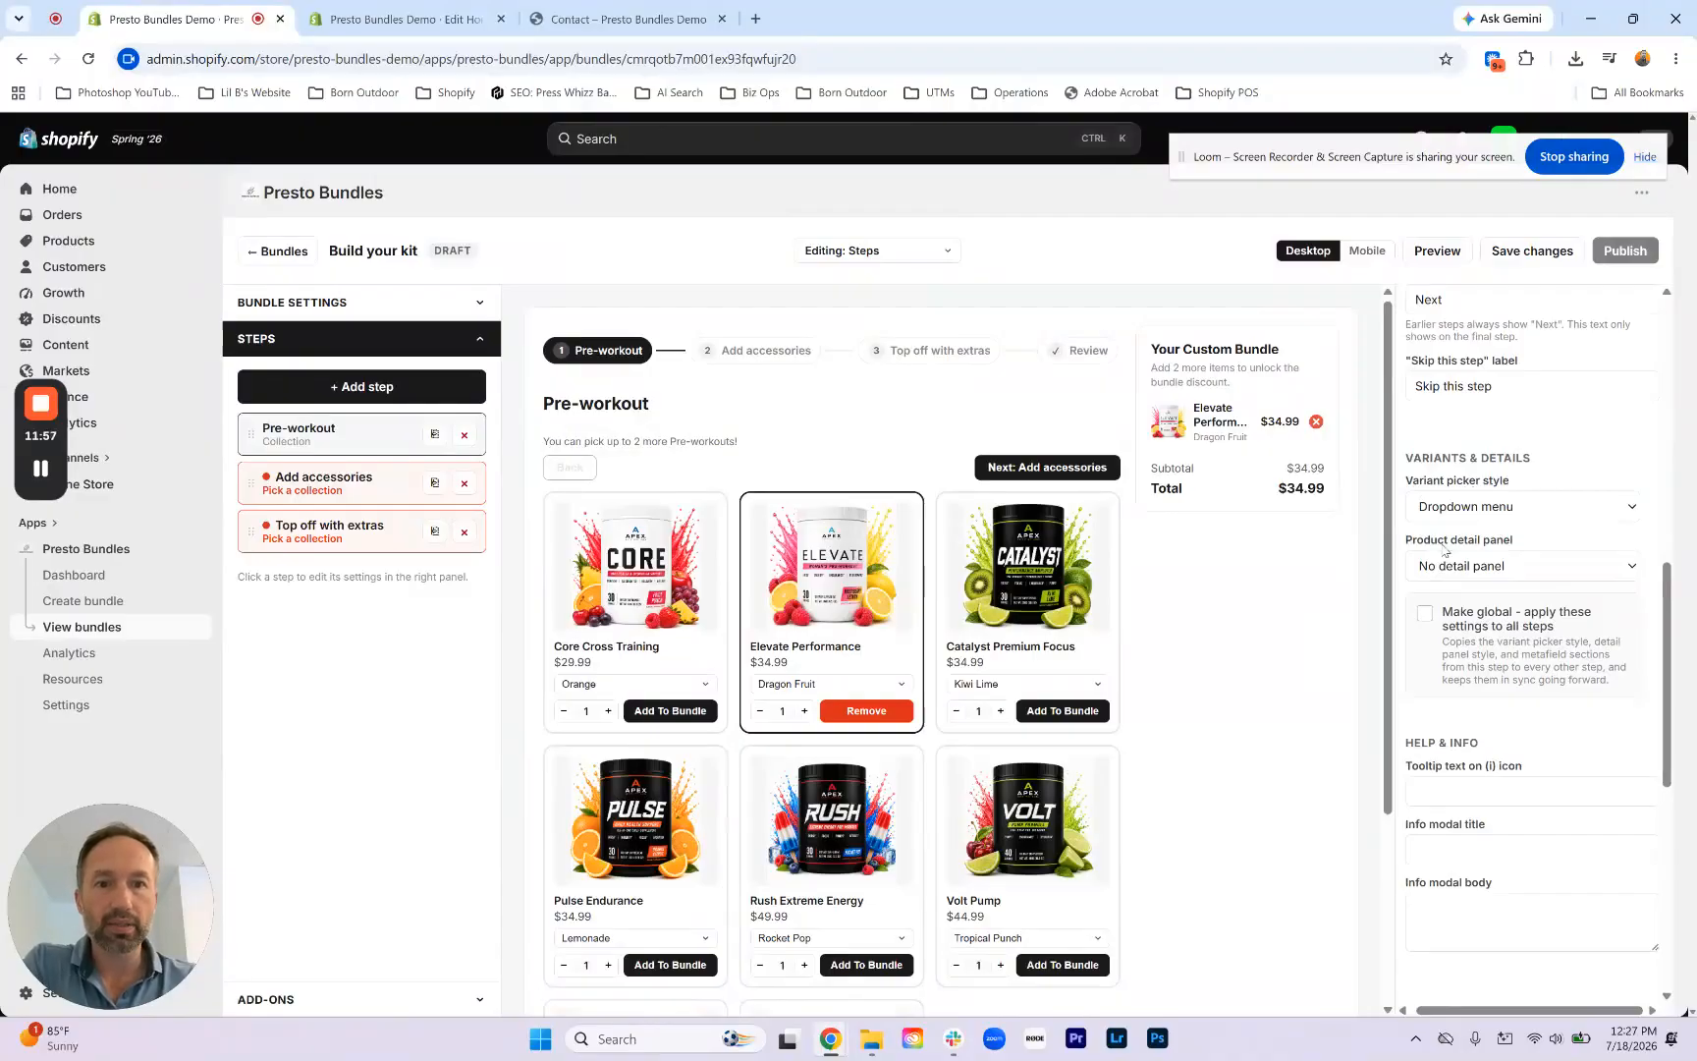
{"action": "left_click", "coordinate": [833, 683]}
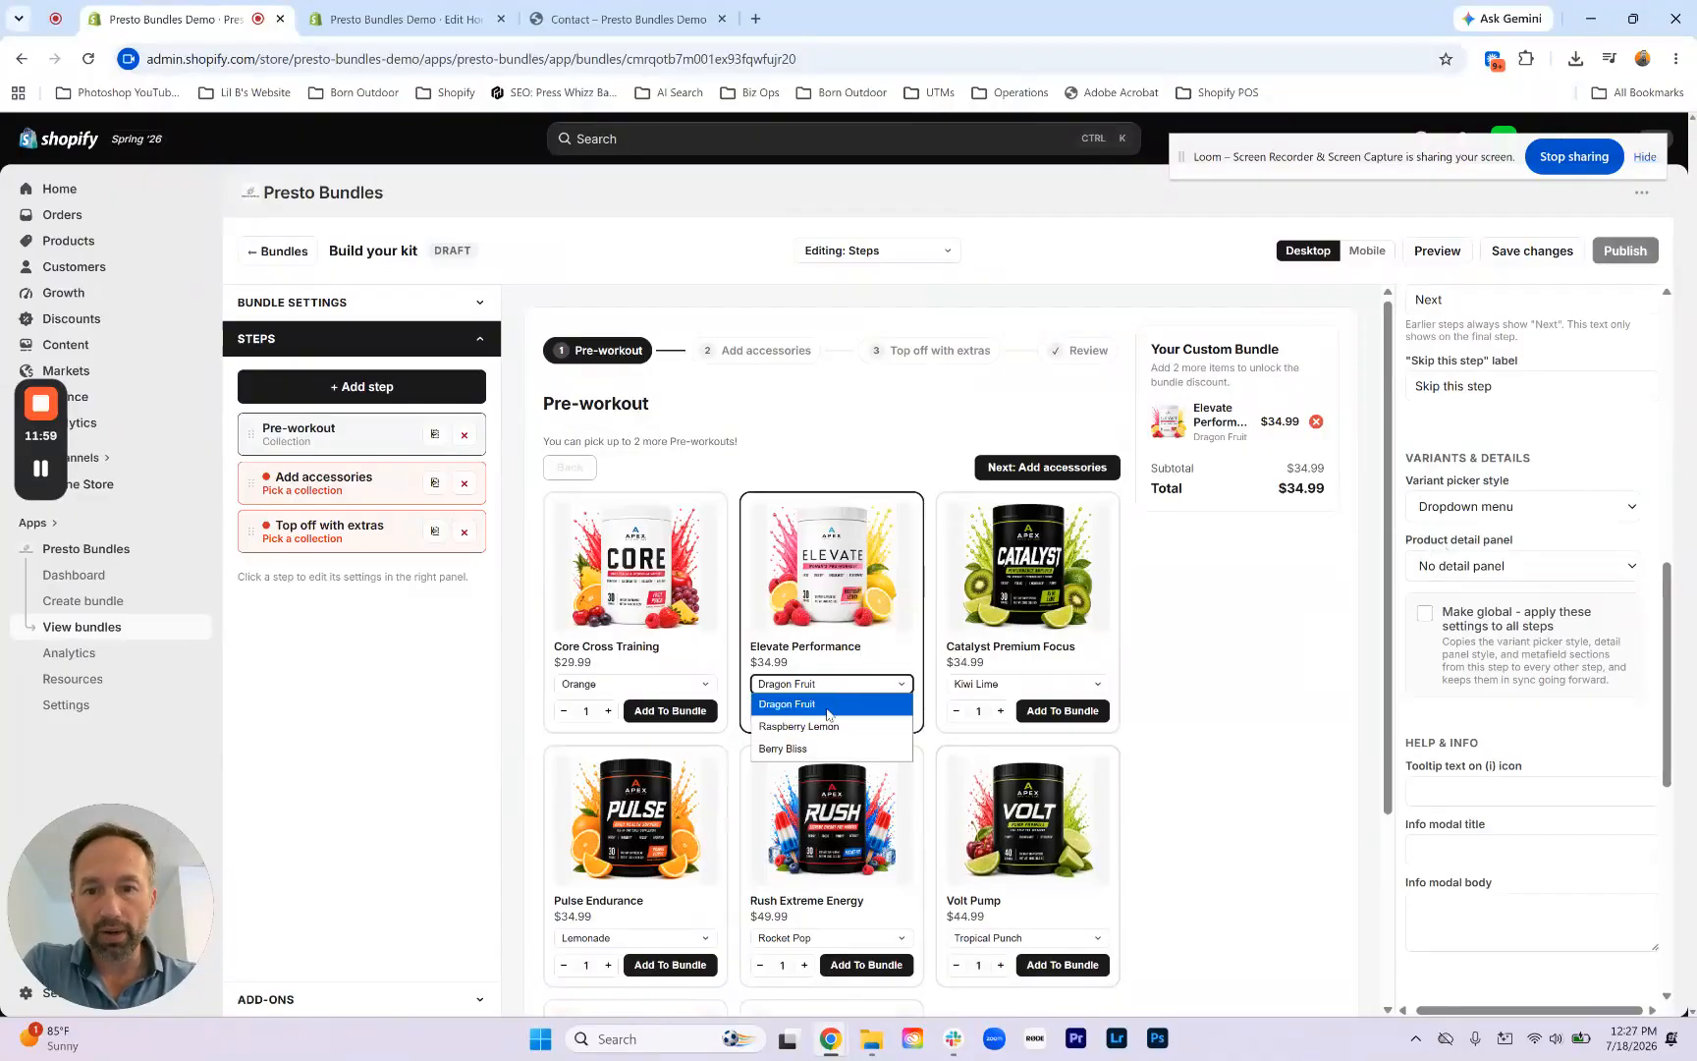
{"action": "left_click", "coordinate": [843, 700]}
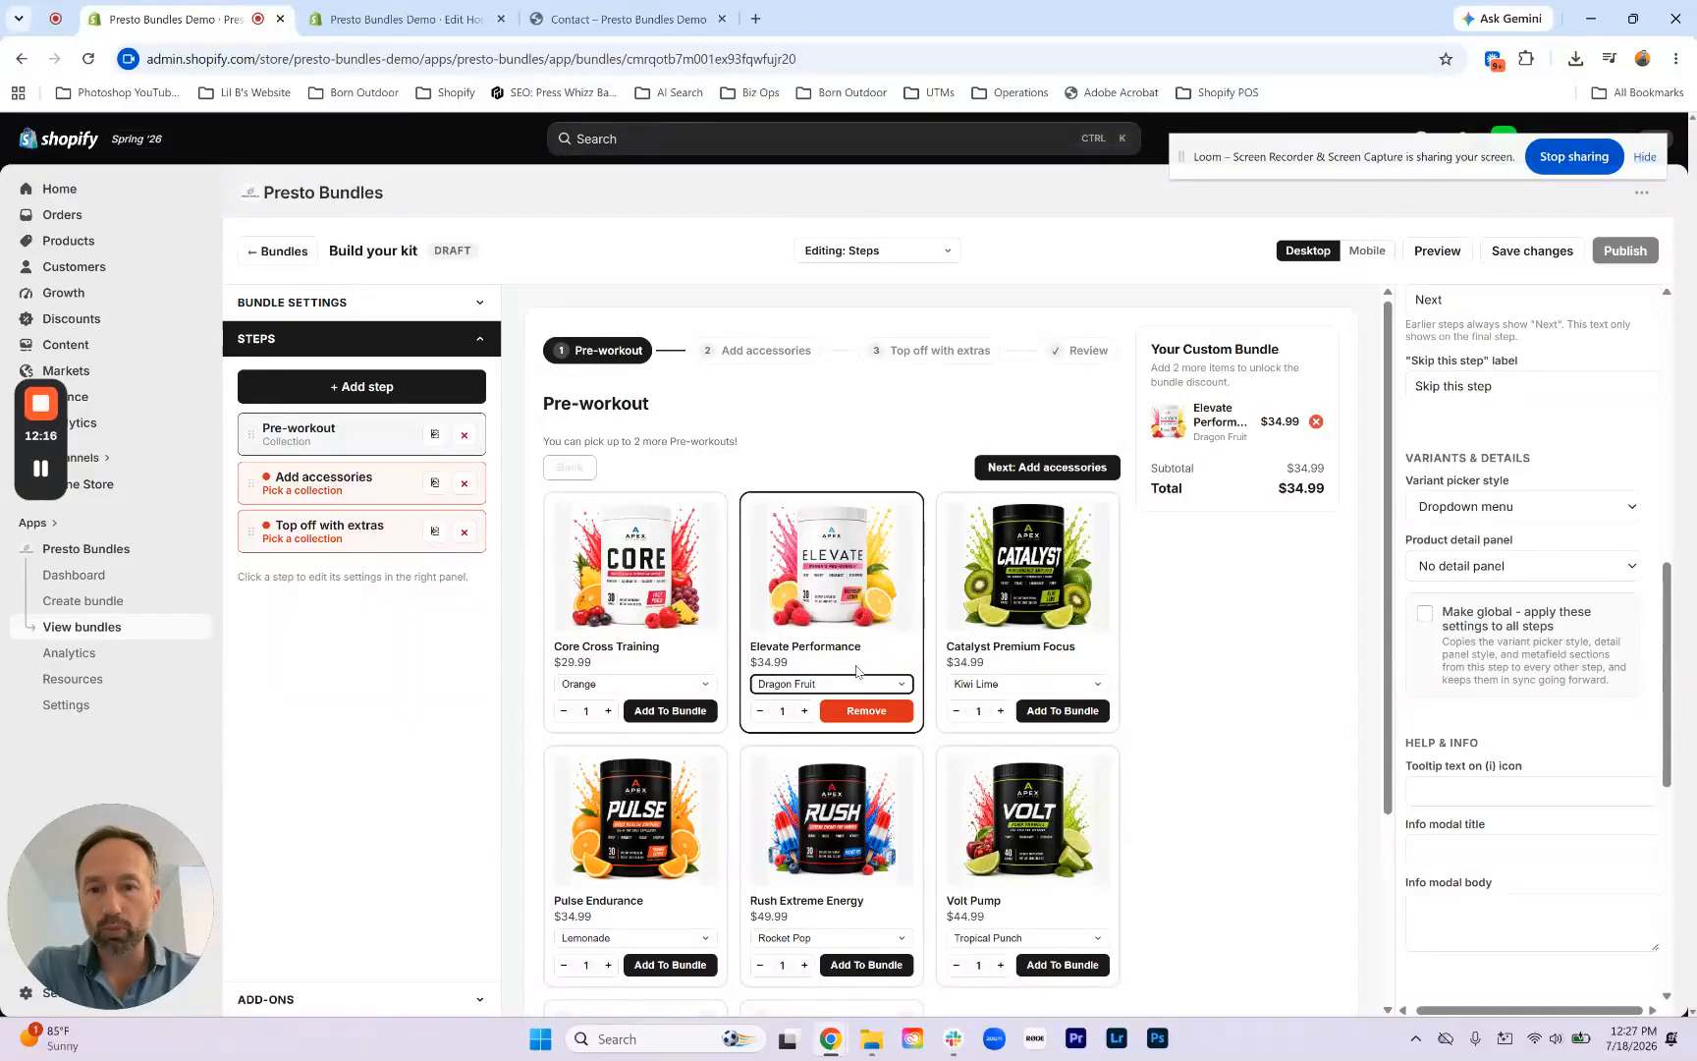
Step: Try Swatch buttons as the variant picker style, look over the product cards and restore the Dropdown menu style
{"action": "left_click", "coordinate": [1480, 509]}
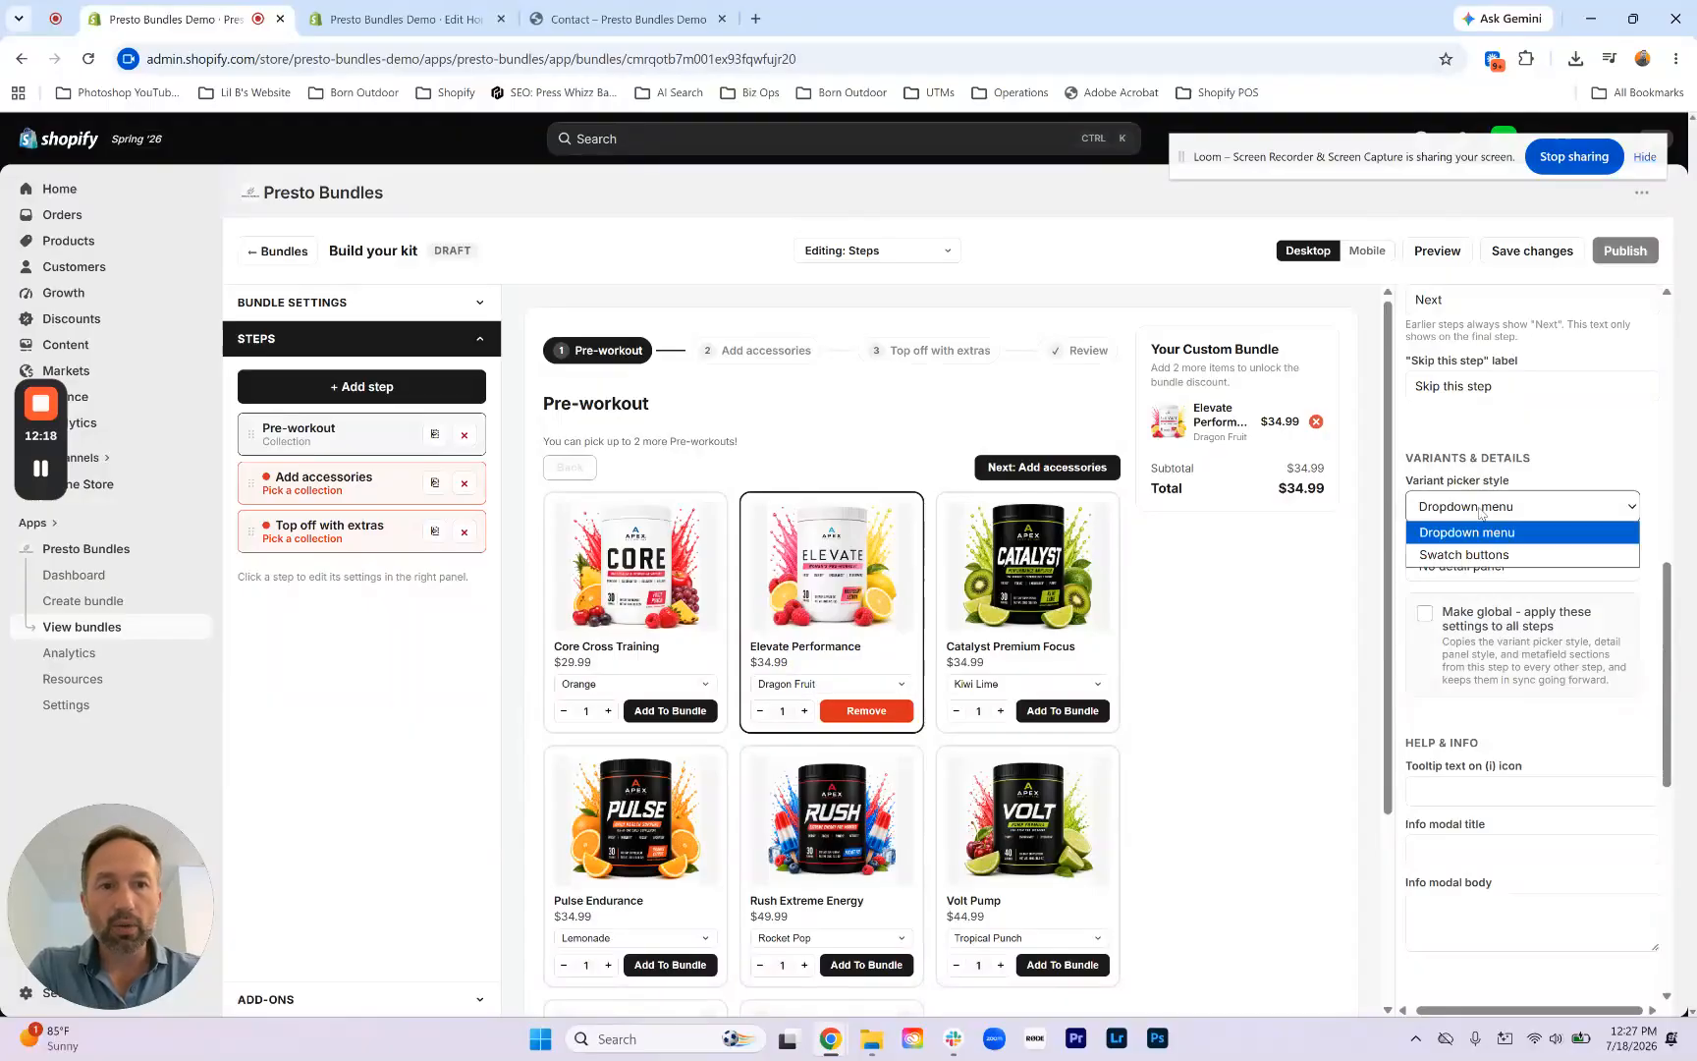
{"action": "left_click", "coordinate": [1464, 555]}
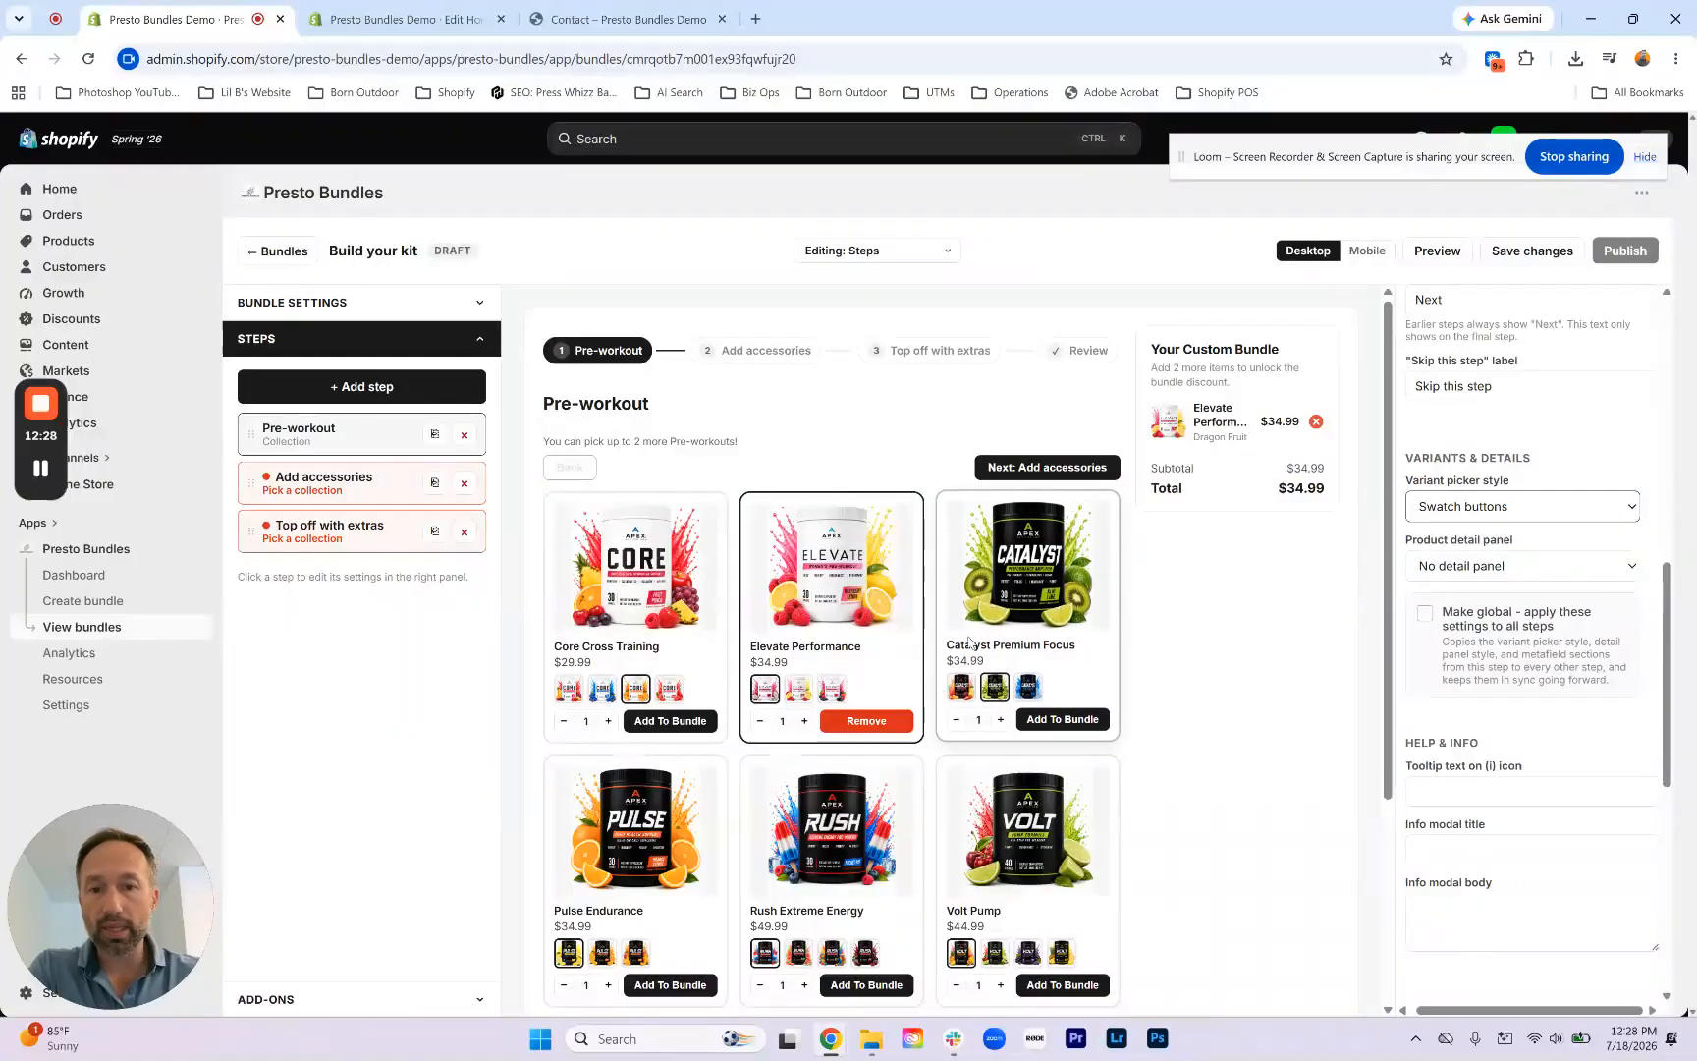
{"action": "scroll", "coordinate": [776, 604], "scroll_direction": "down", "scroll_amount": 1}
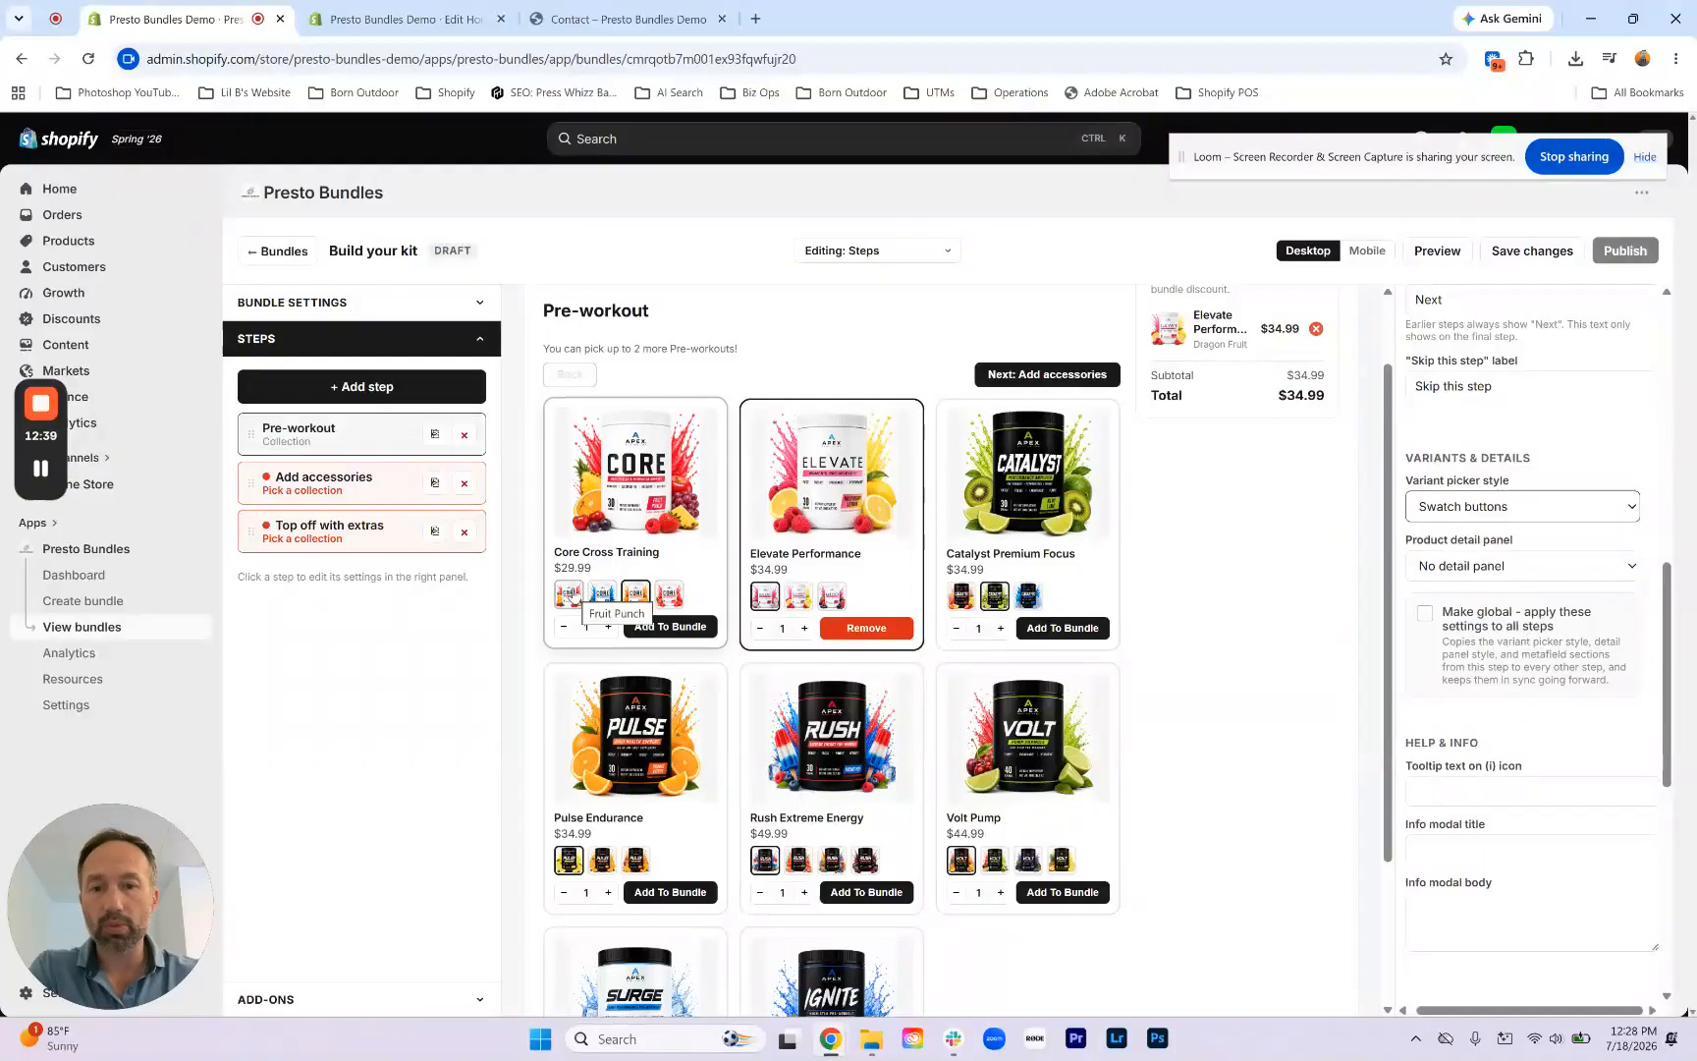
{"action": "left_click", "coordinate": [1463, 507]}
{"action": "left_click", "coordinate": [1462, 540]}
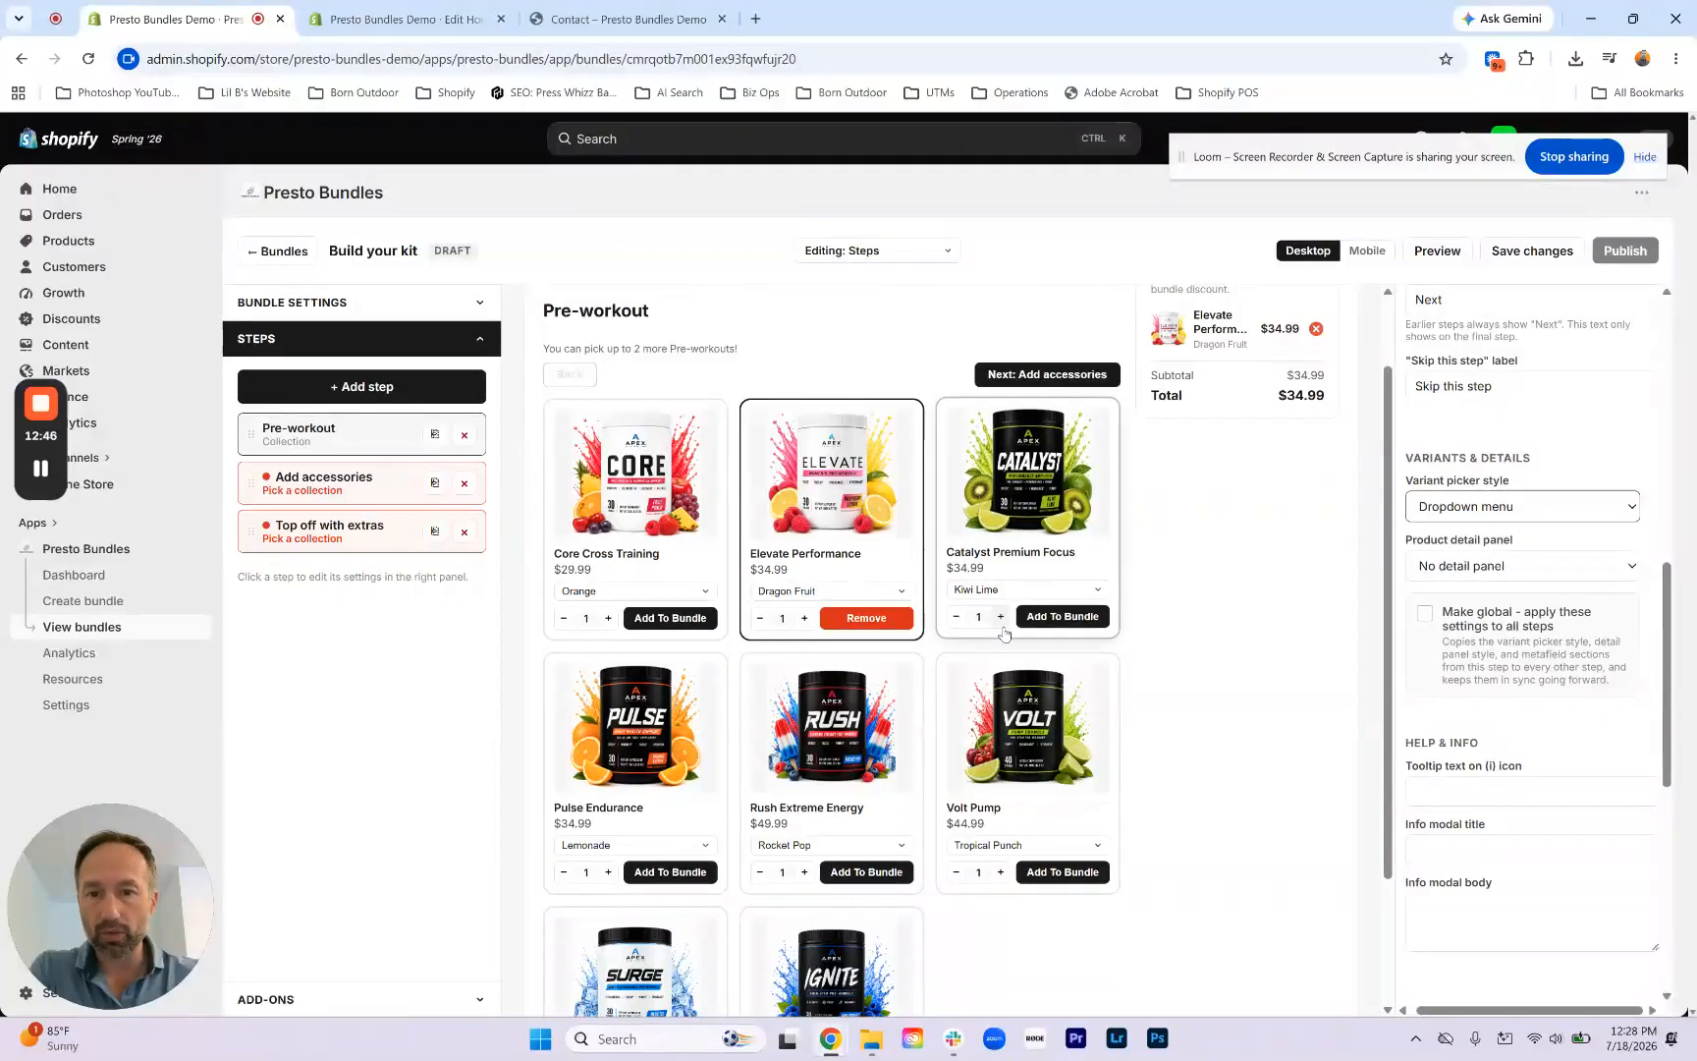
Step: Try the Just product description and Accordion sections from metafields detail panels, checking the details of Elevate Performance and Catalyst Premium Focus
{"action": "left_click", "coordinate": [1454, 567]}
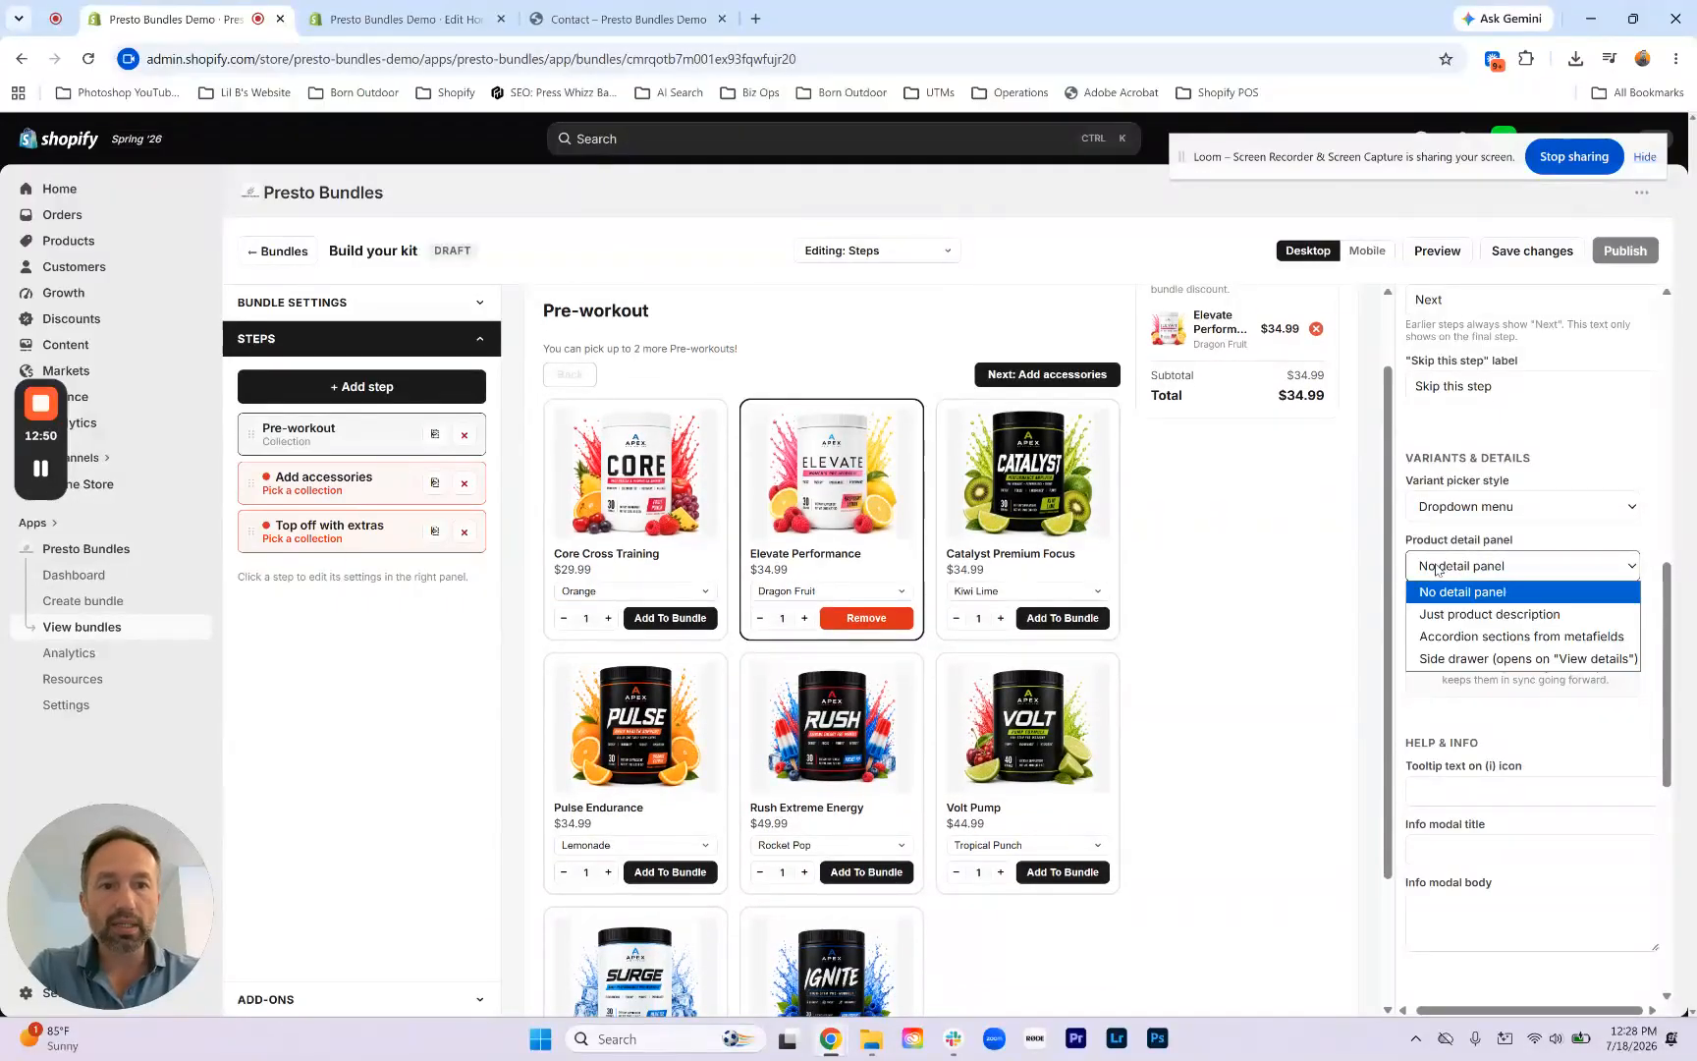
{"action": "left_click", "coordinate": [1446, 616]}
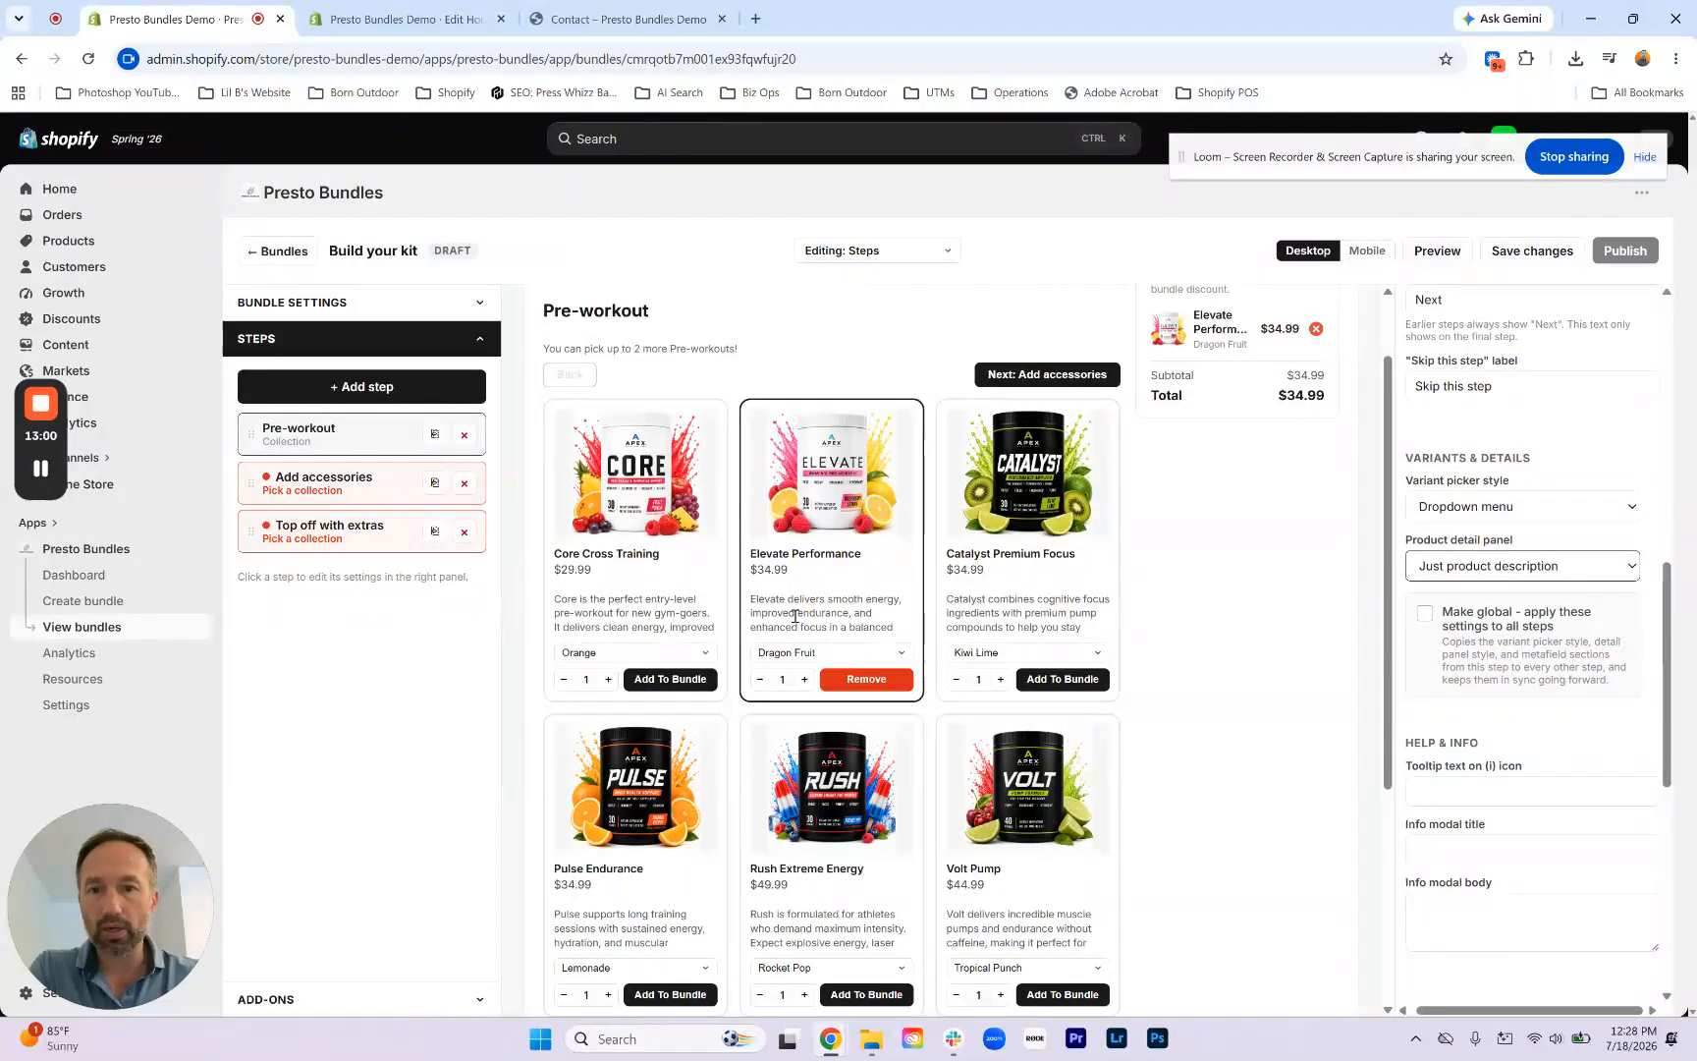
{"action": "left_click", "coordinate": [1469, 566]}
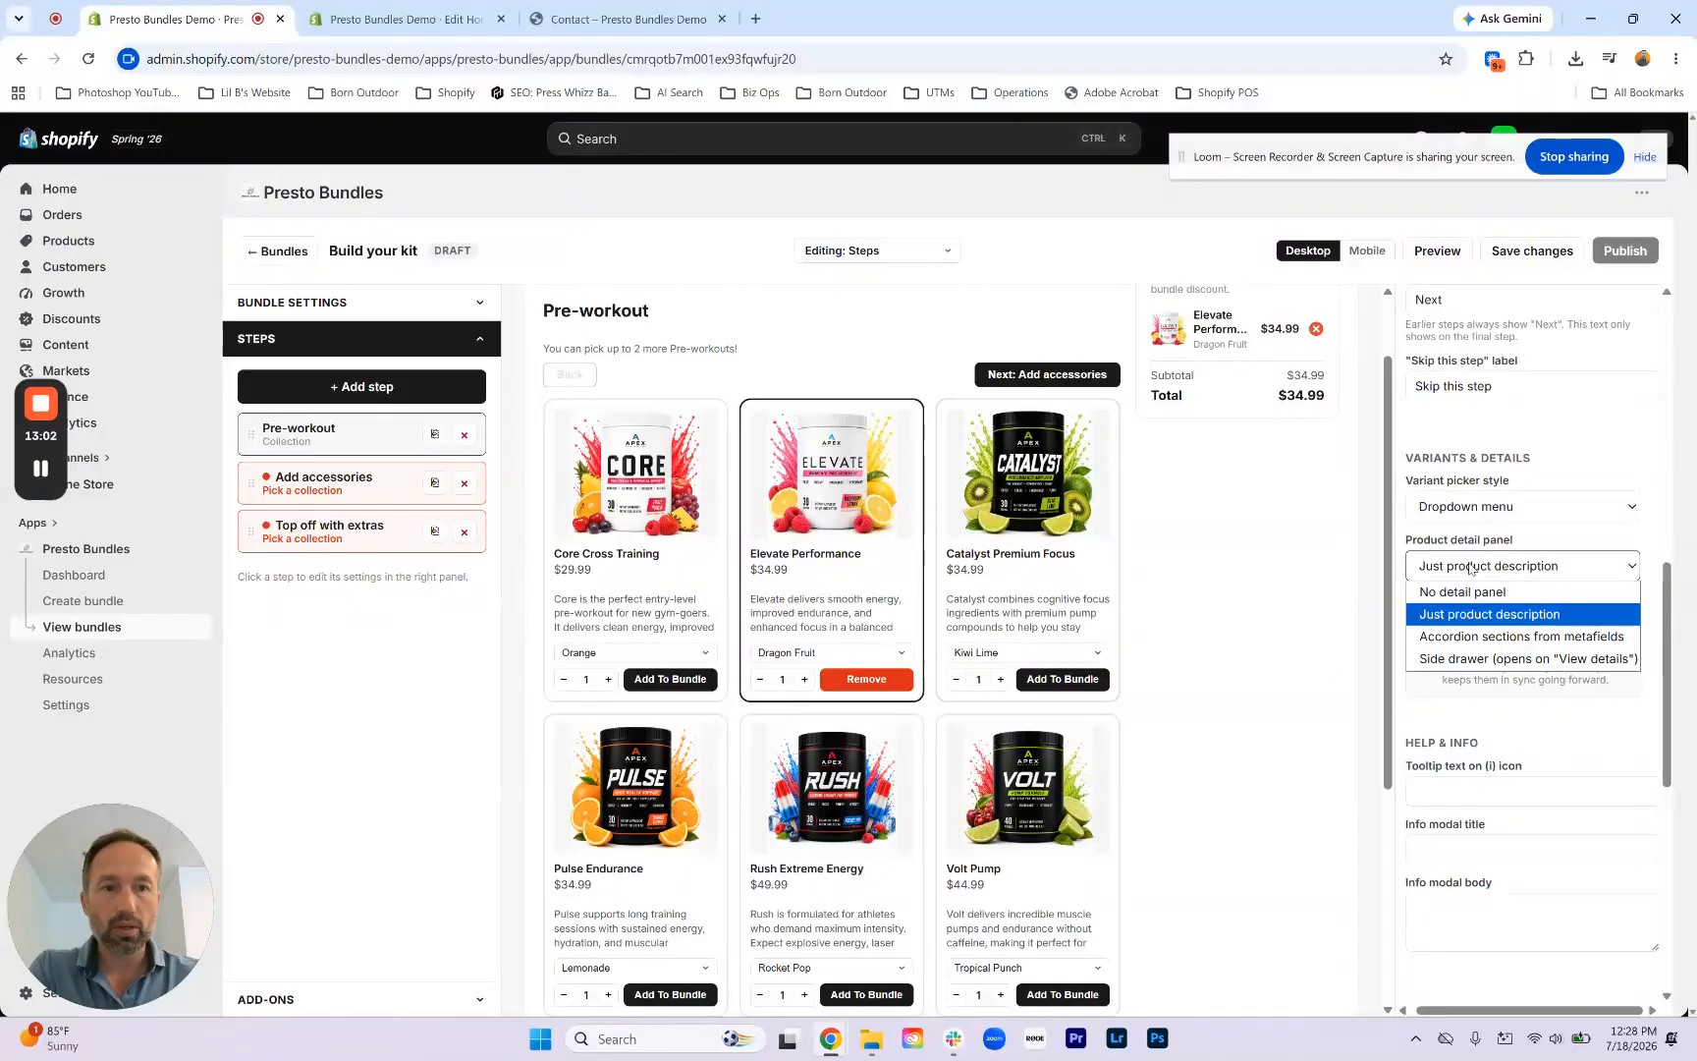
{"action": "left_click", "coordinate": [1486, 637]}
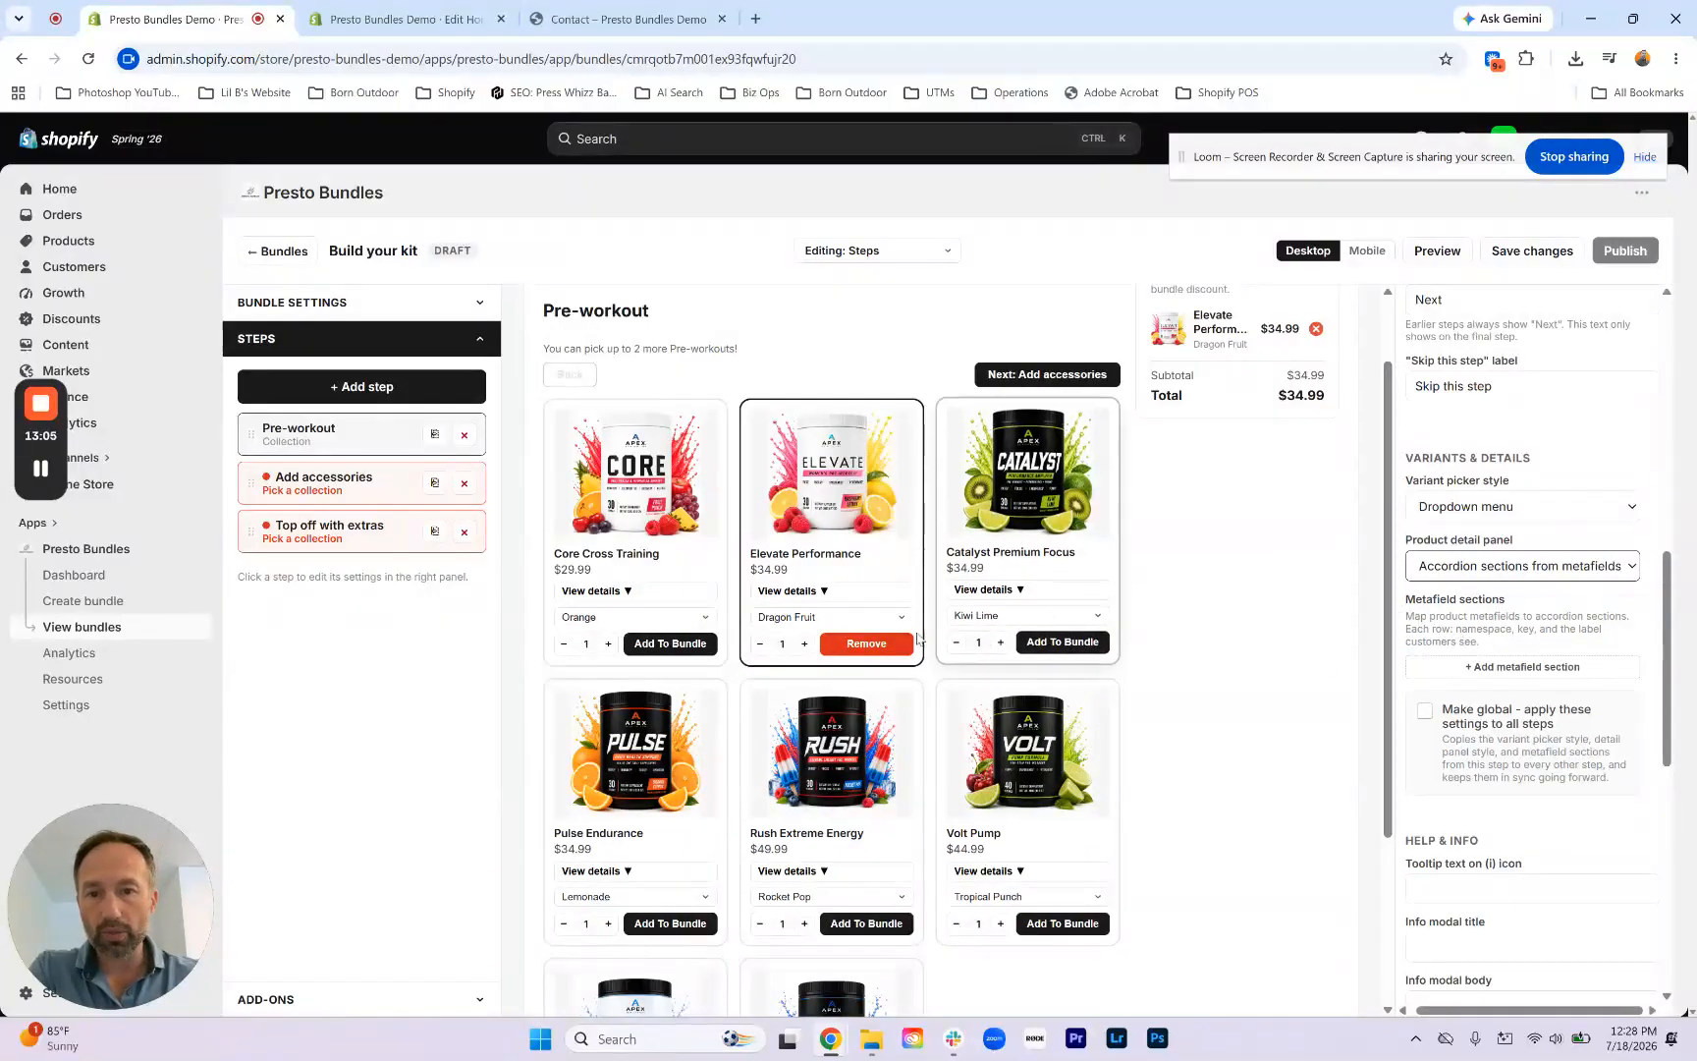
{"action": "left_click", "coordinate": [800, 593]}
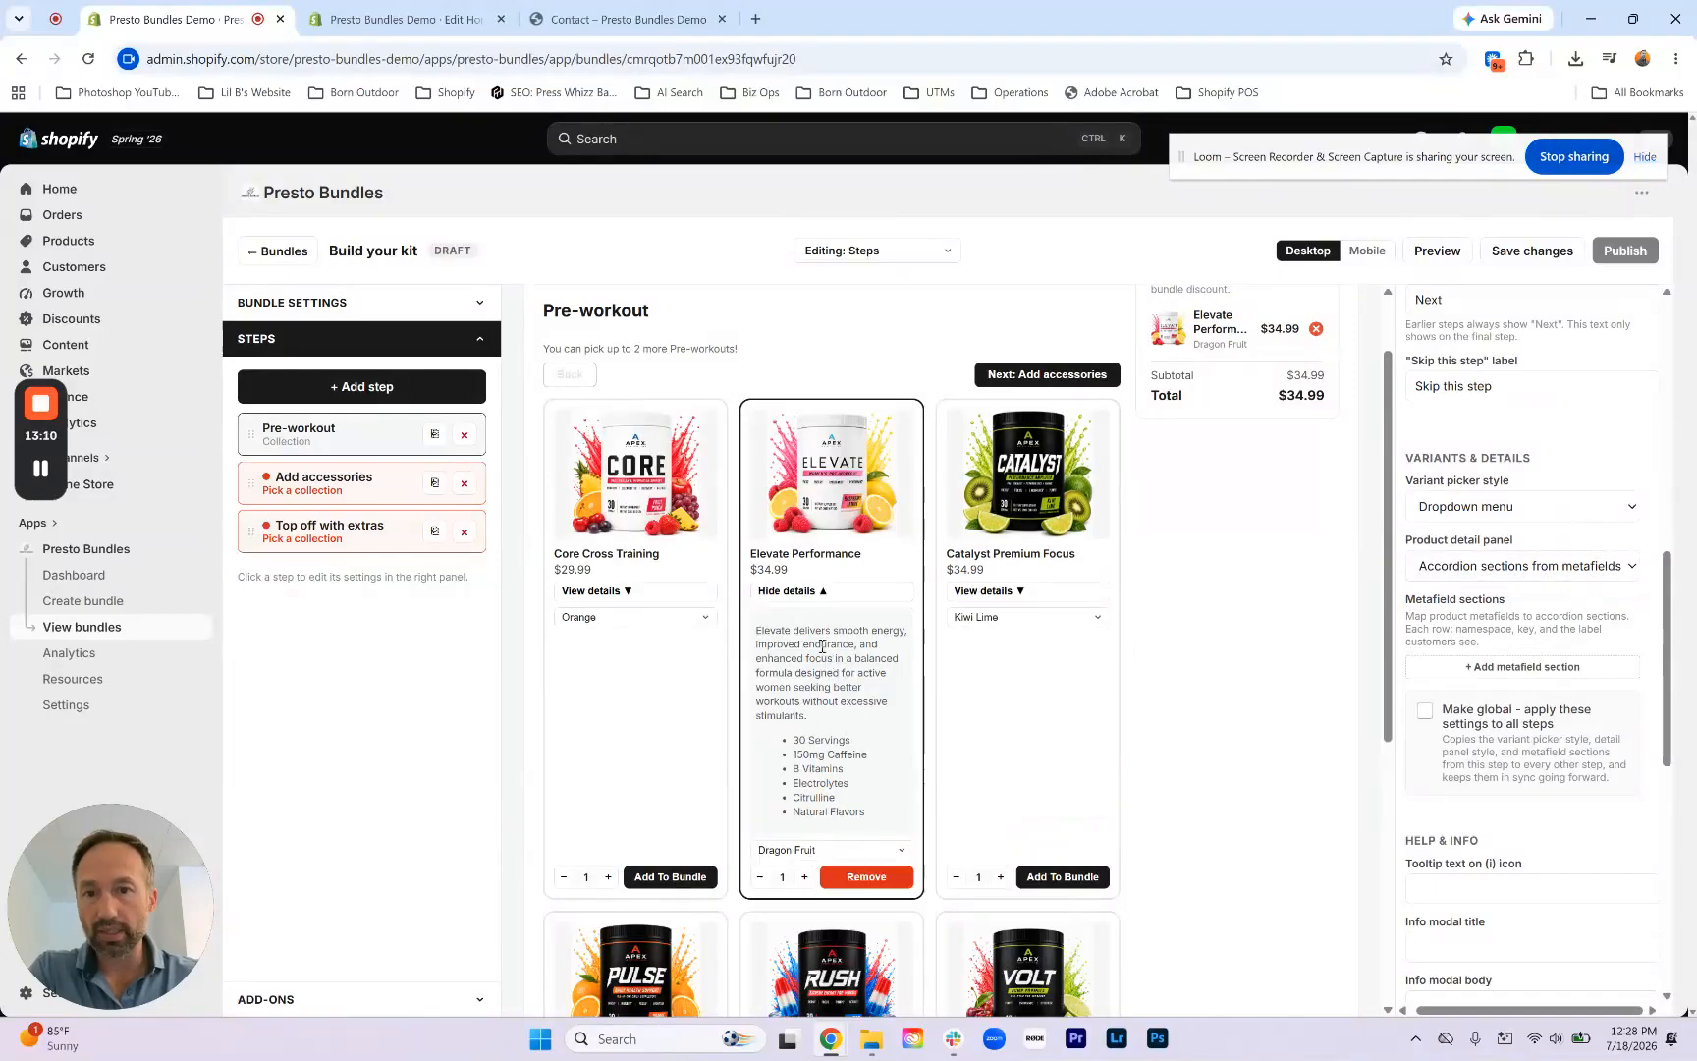
{"action": "left_click", "coordinate": [804, 591]}
{"action": "left_click", "coordinate": [984, 590]}
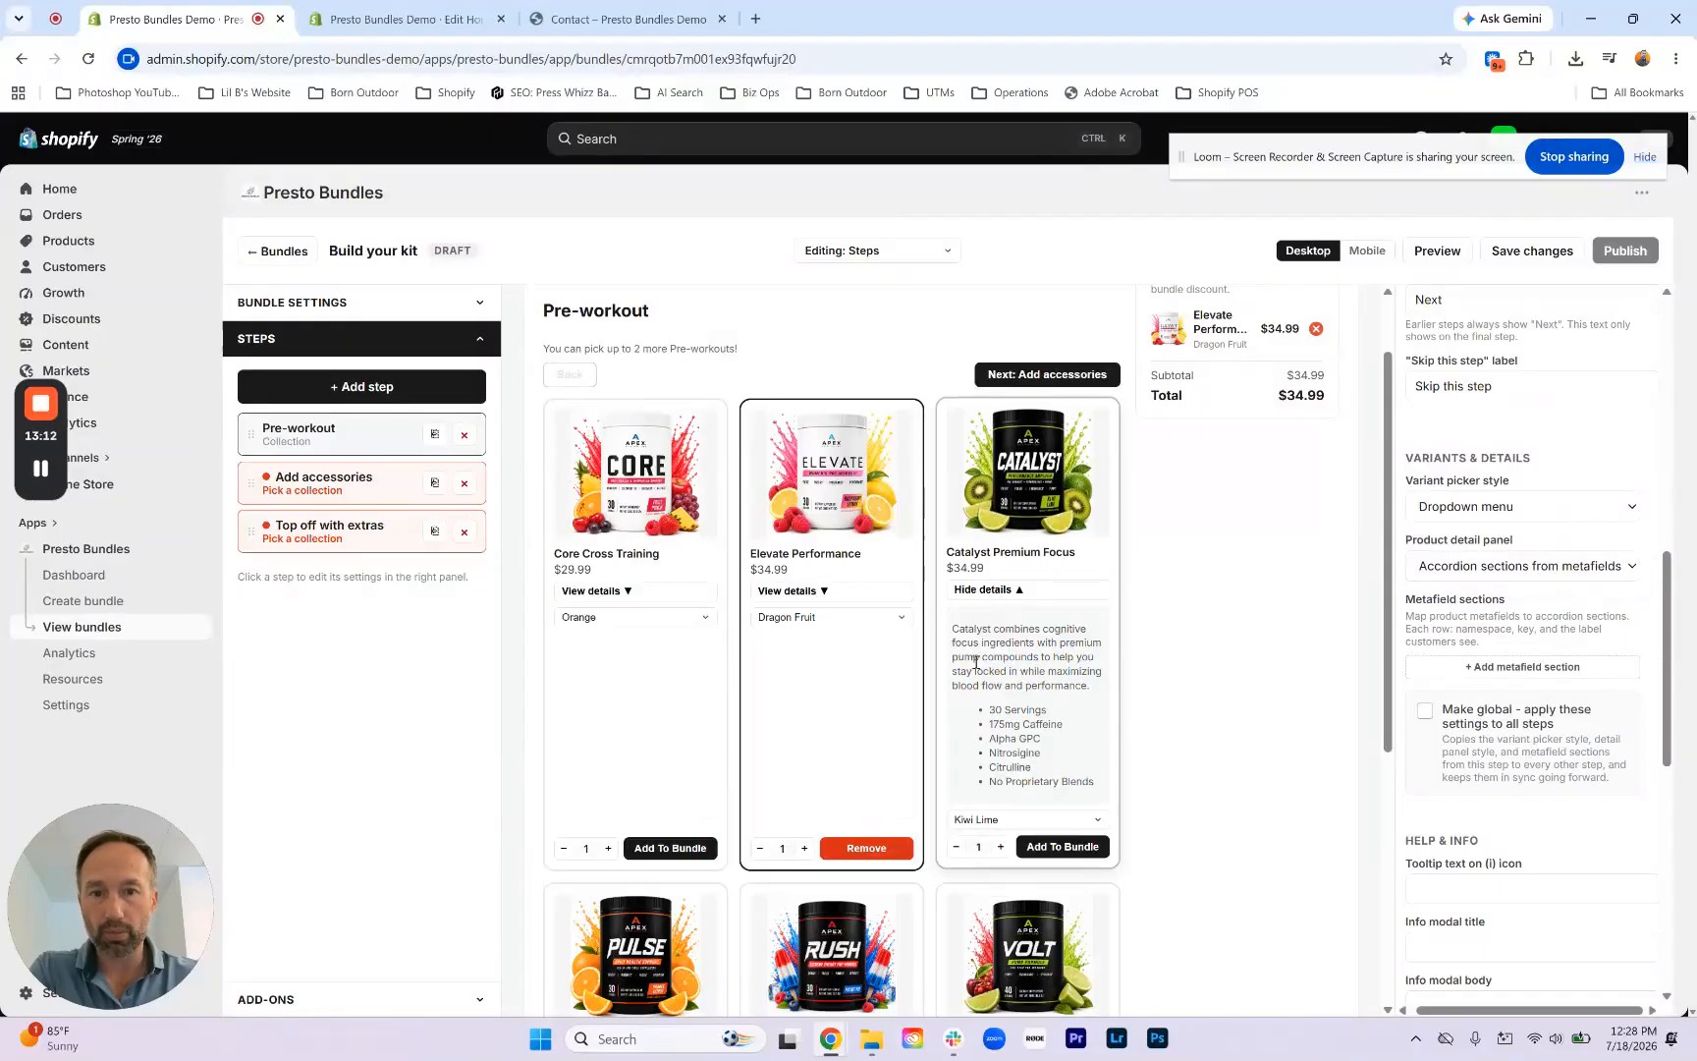
{"action": "left_click", "coordinate": [983, 590]}
Step: Set the Pre-workout step's product detail panel to Side drawer (opens on "View details")
{"action": "left_click", "coordinate": [1475, 565]}
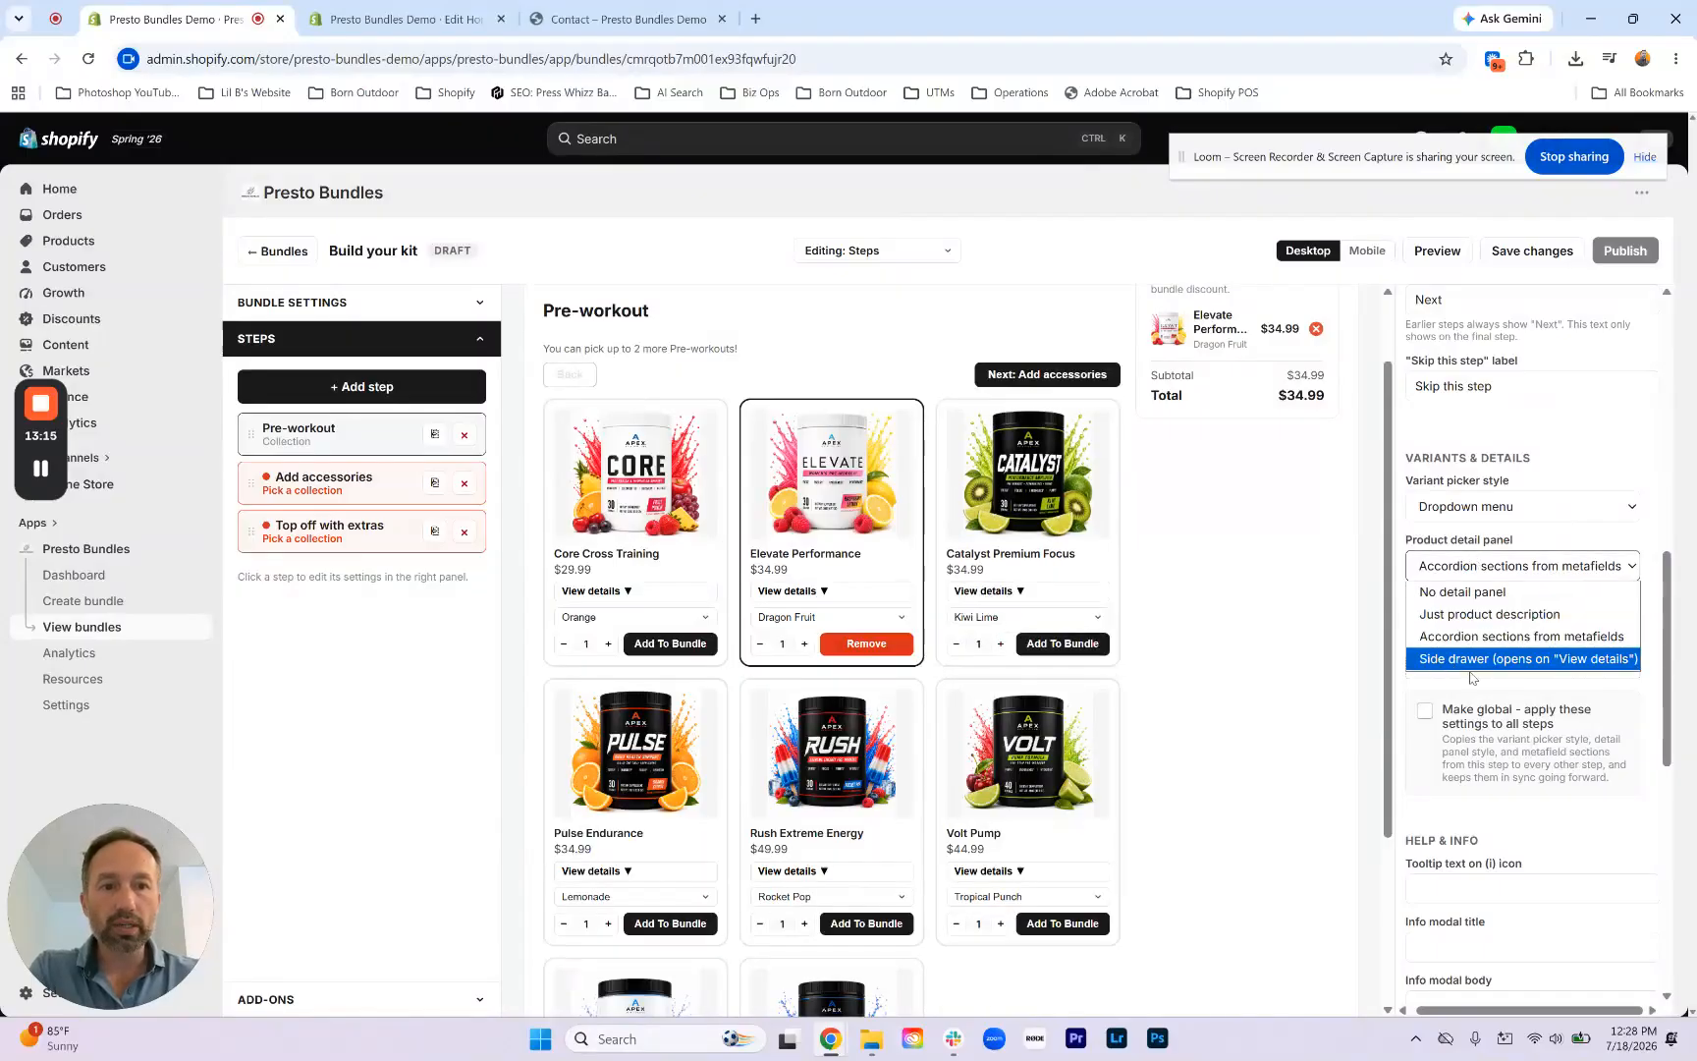
{"action": "left_click", "coordinate": [1456, 660]}
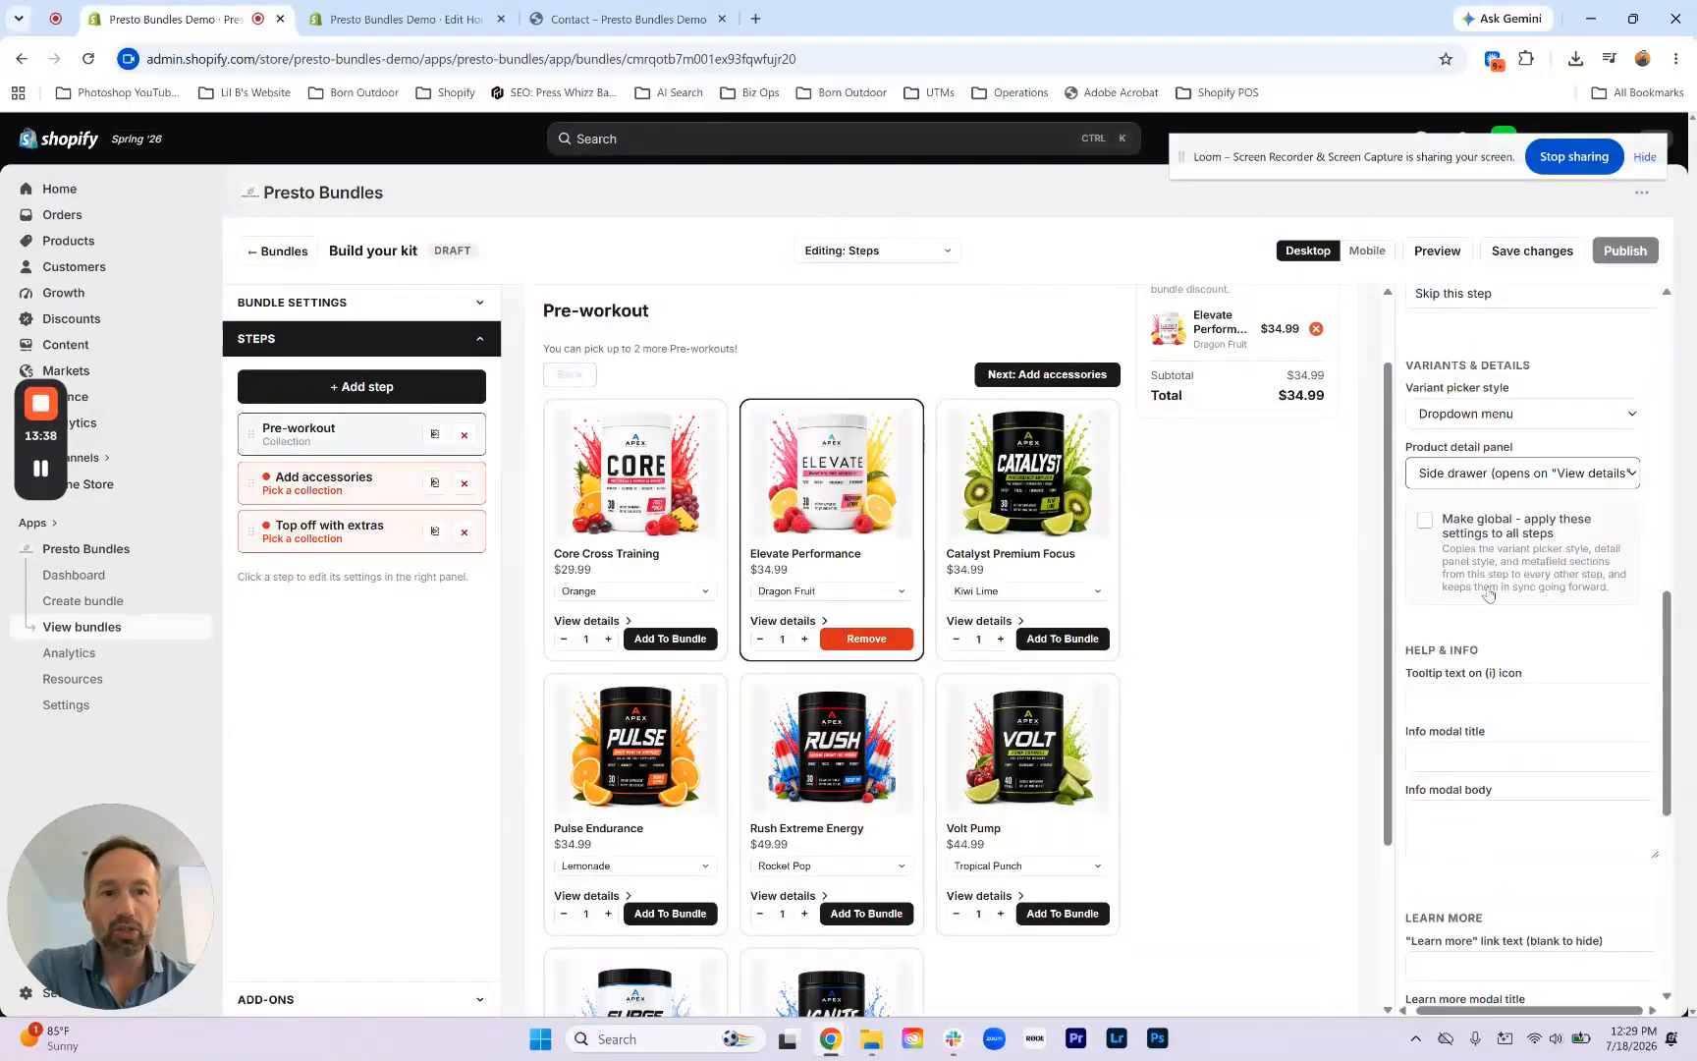
Step: Review the Pre-workout step's source, behavior, quantity limits, paging, text and variant settings from start to finish
{"action": "scroll", "coordinate": [1488, 593], "scroll_direction": "up", "scroll_amount": 5}
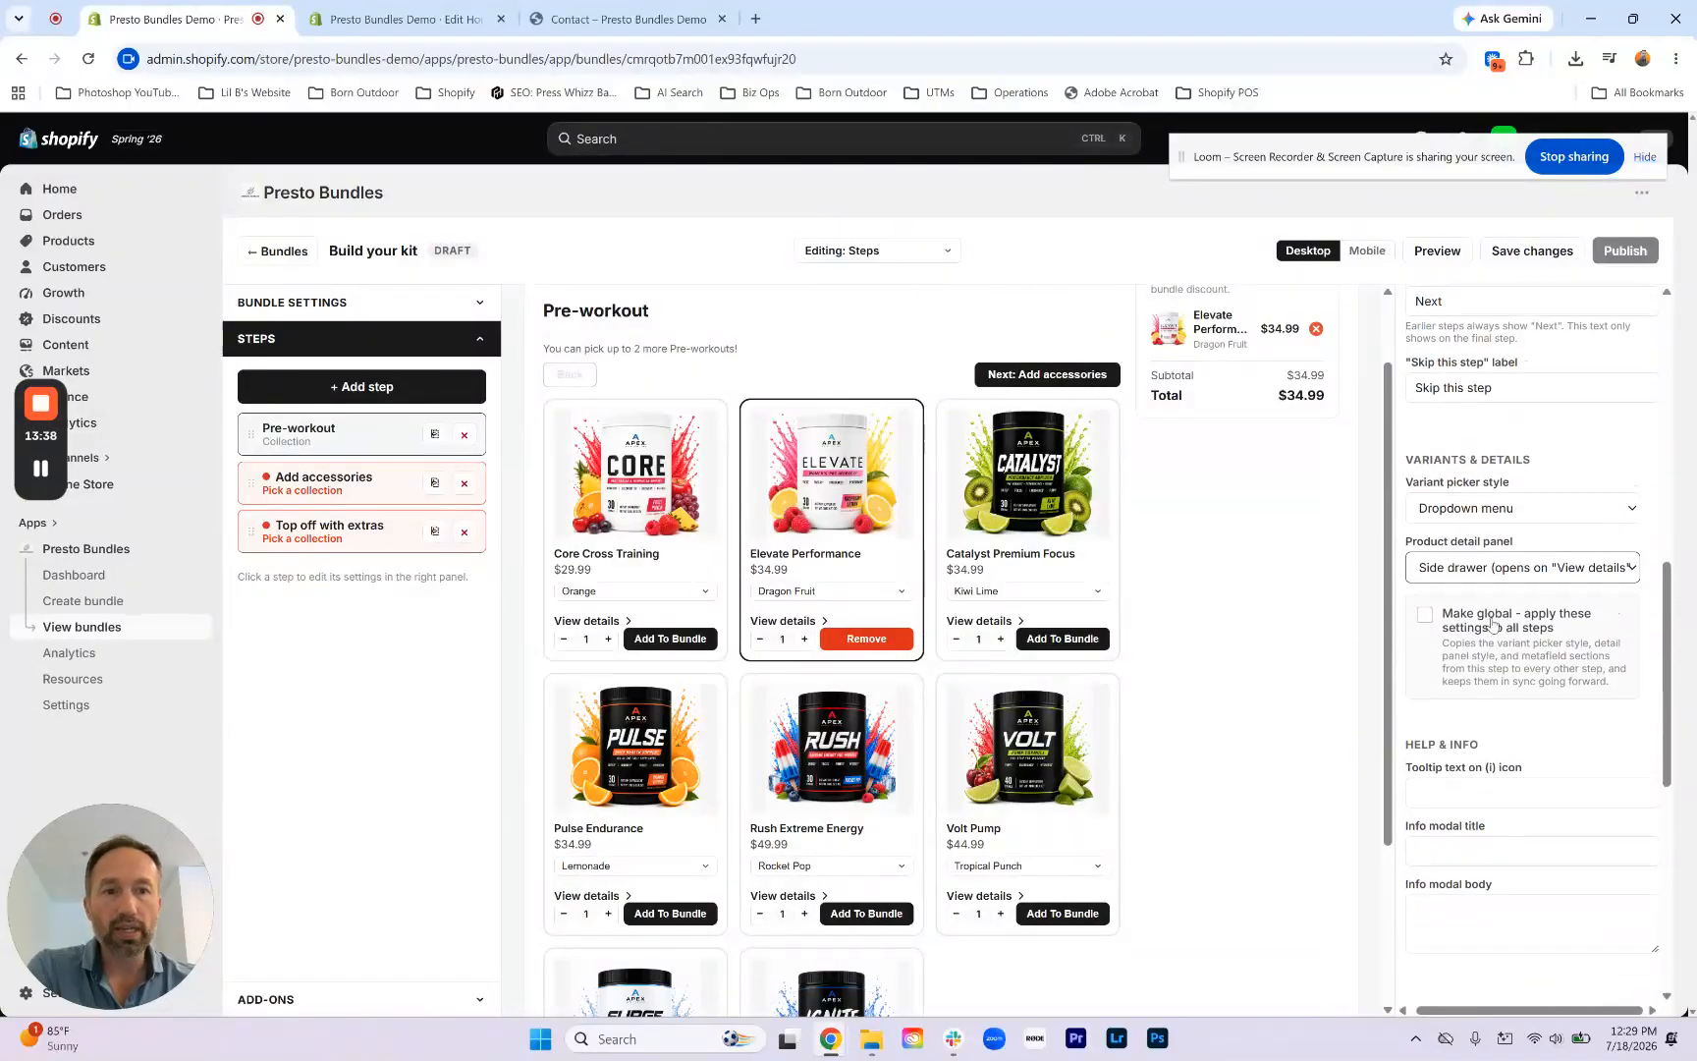
{"action": "scroll", "coordinate": [1509, 732], "scroll_direction": "up", "scroll_amount": 4}
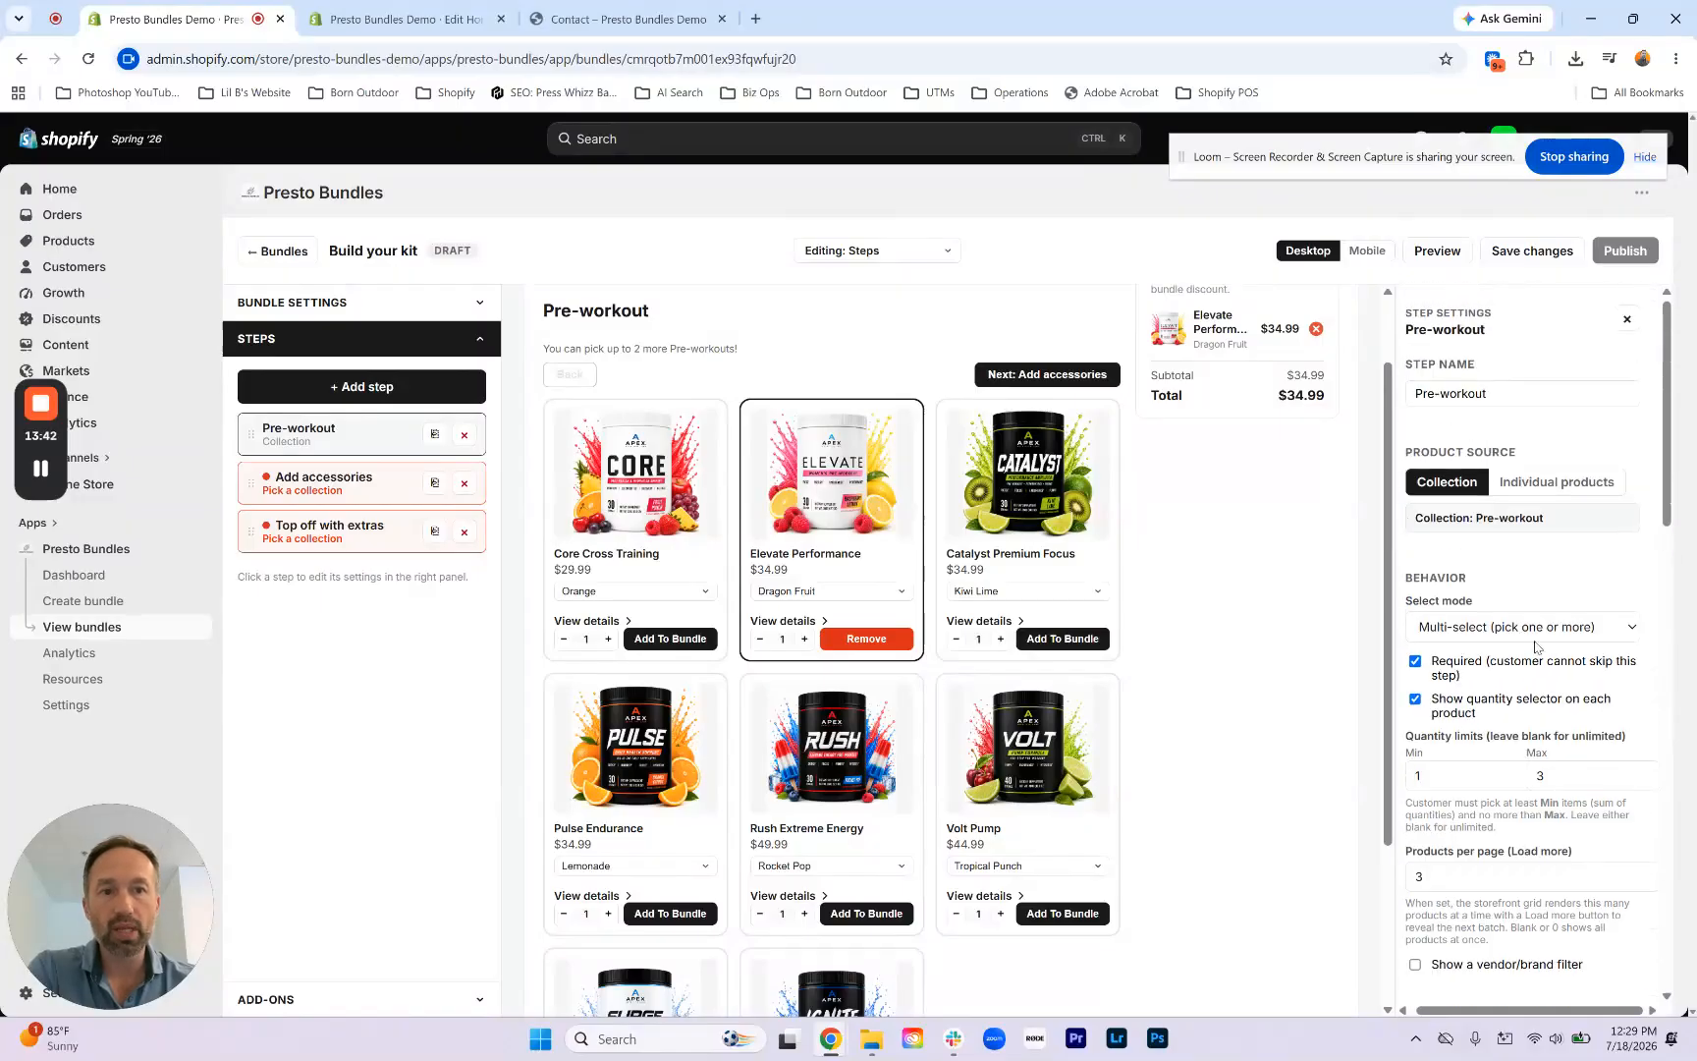
{"action": "scroll", "coordinate": [1534, 643], "scroll_direction": "down", "scroll_amount": 1}
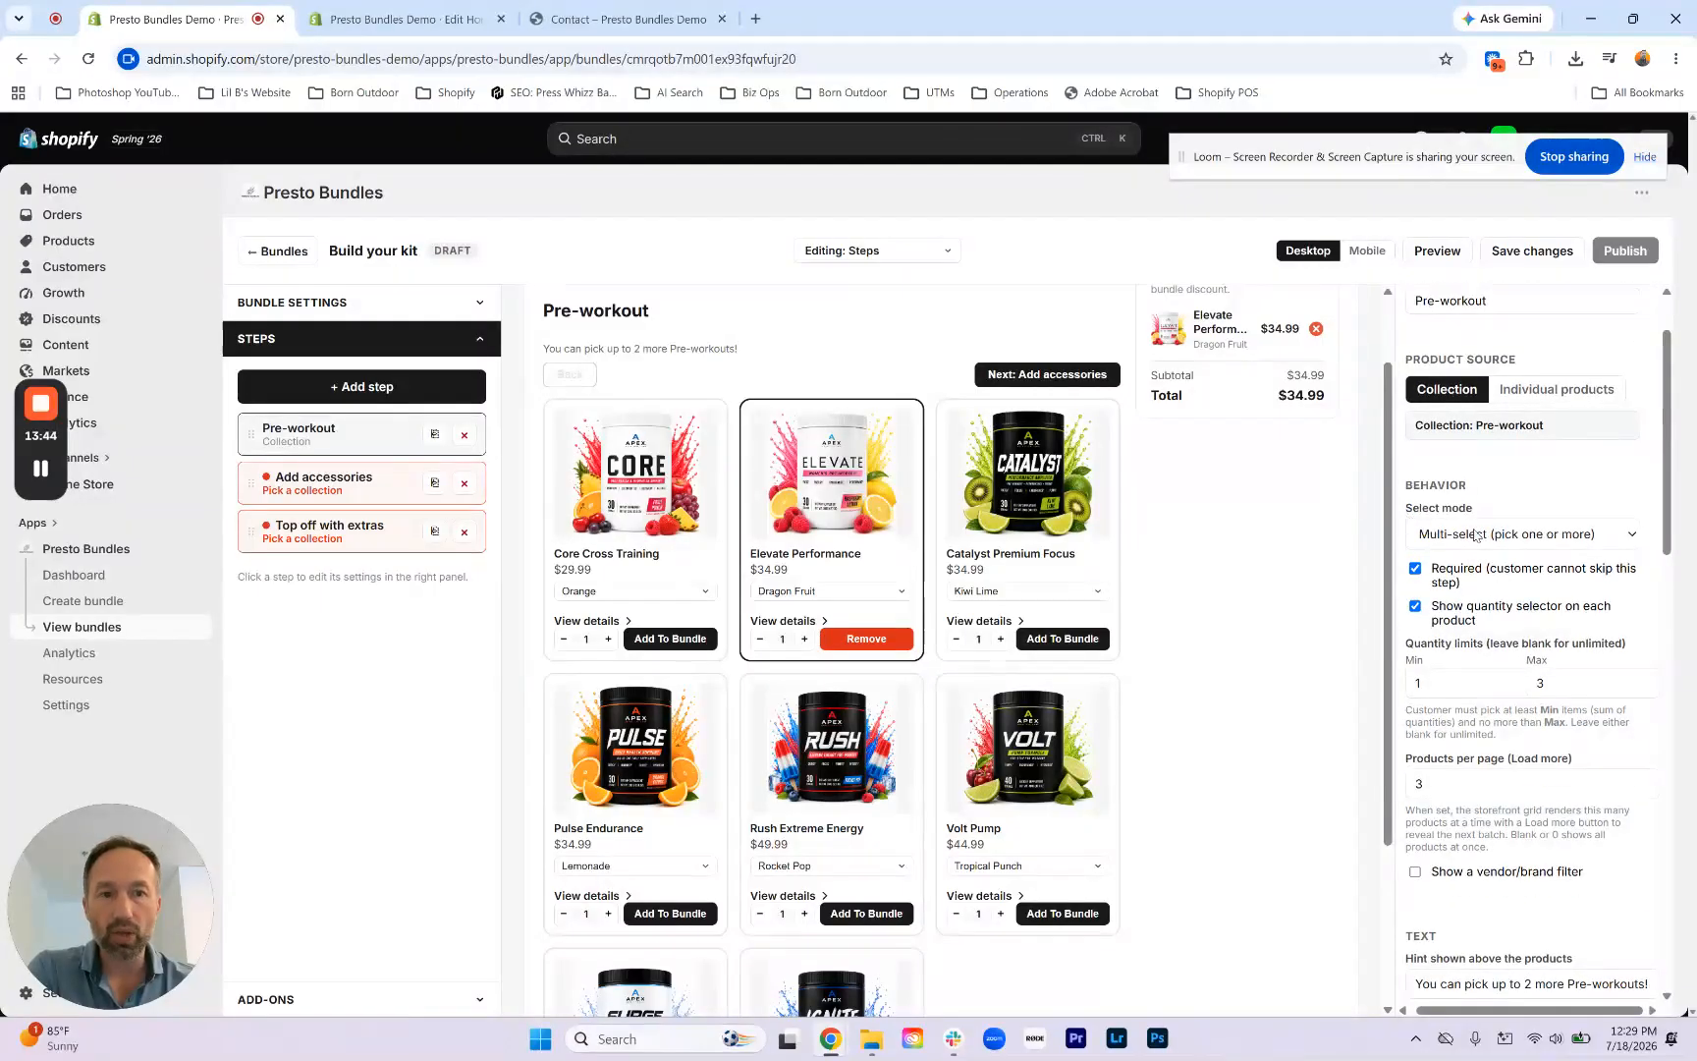
{"action": "scroll", "coordinate": [1454, 575], "scroll_direction": "down", "scroll_amount": 1}
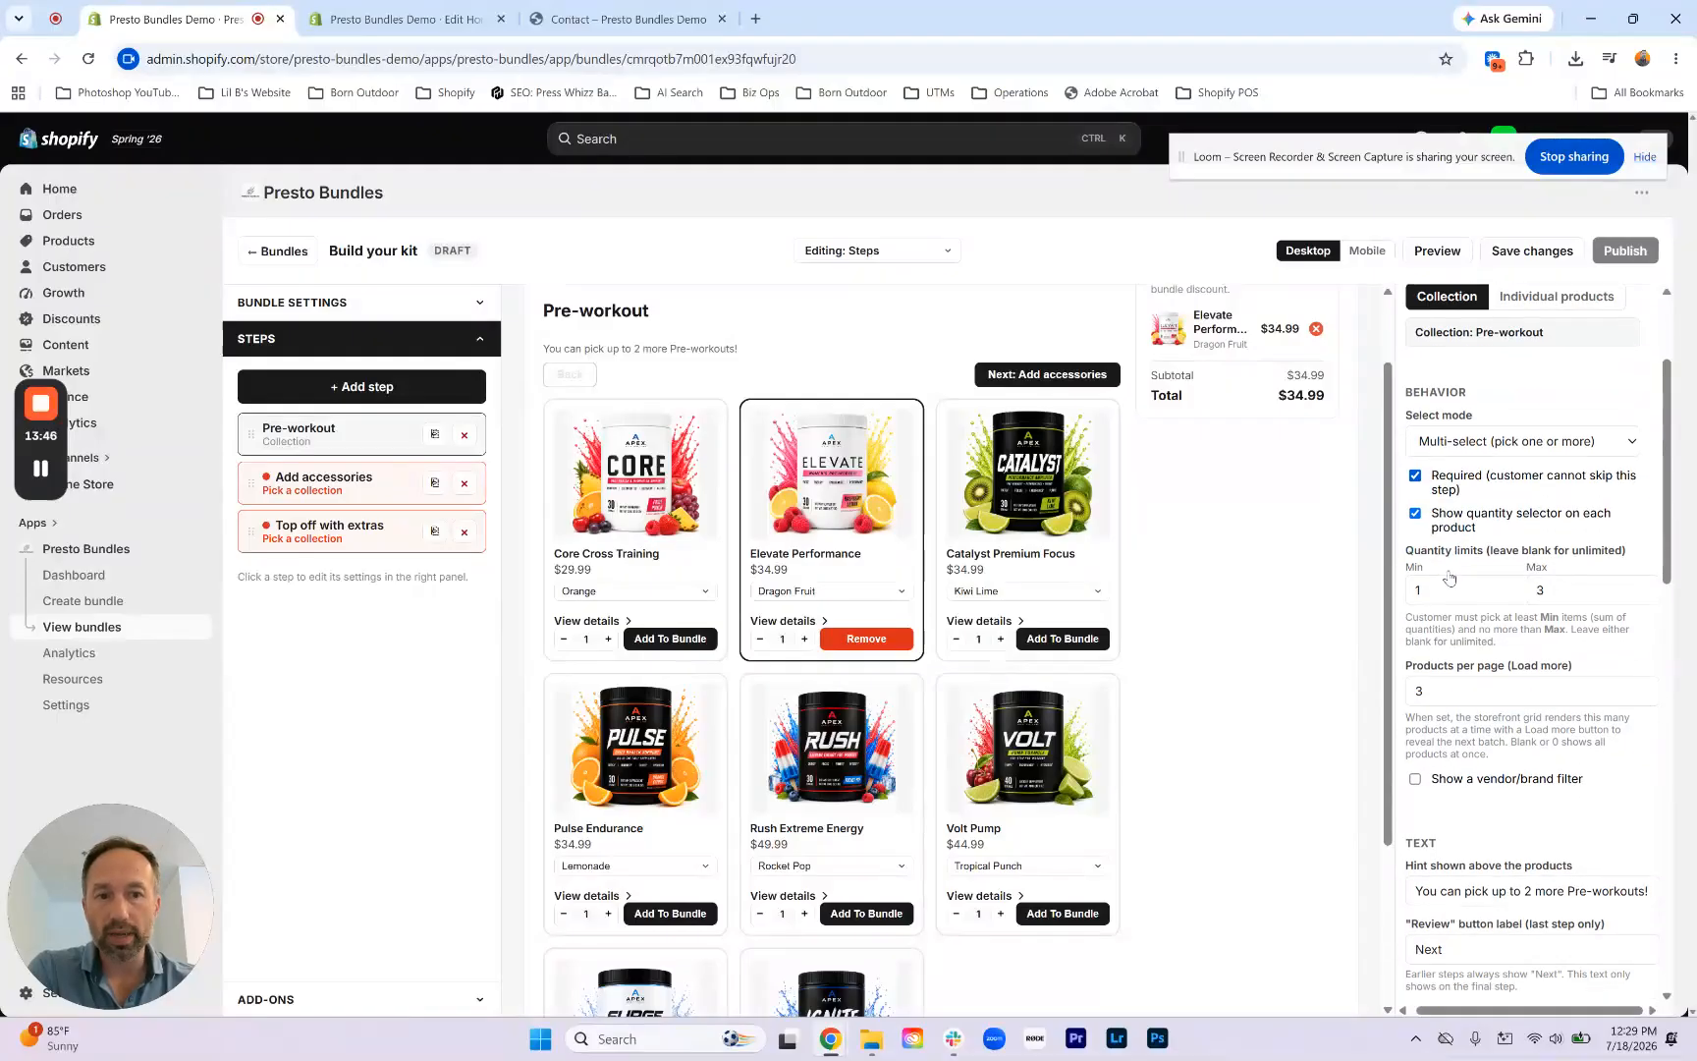
{"action": "scroll", "coordinate": [1449, 577], "scroll_direction": "down", "scroll_amount": 1}
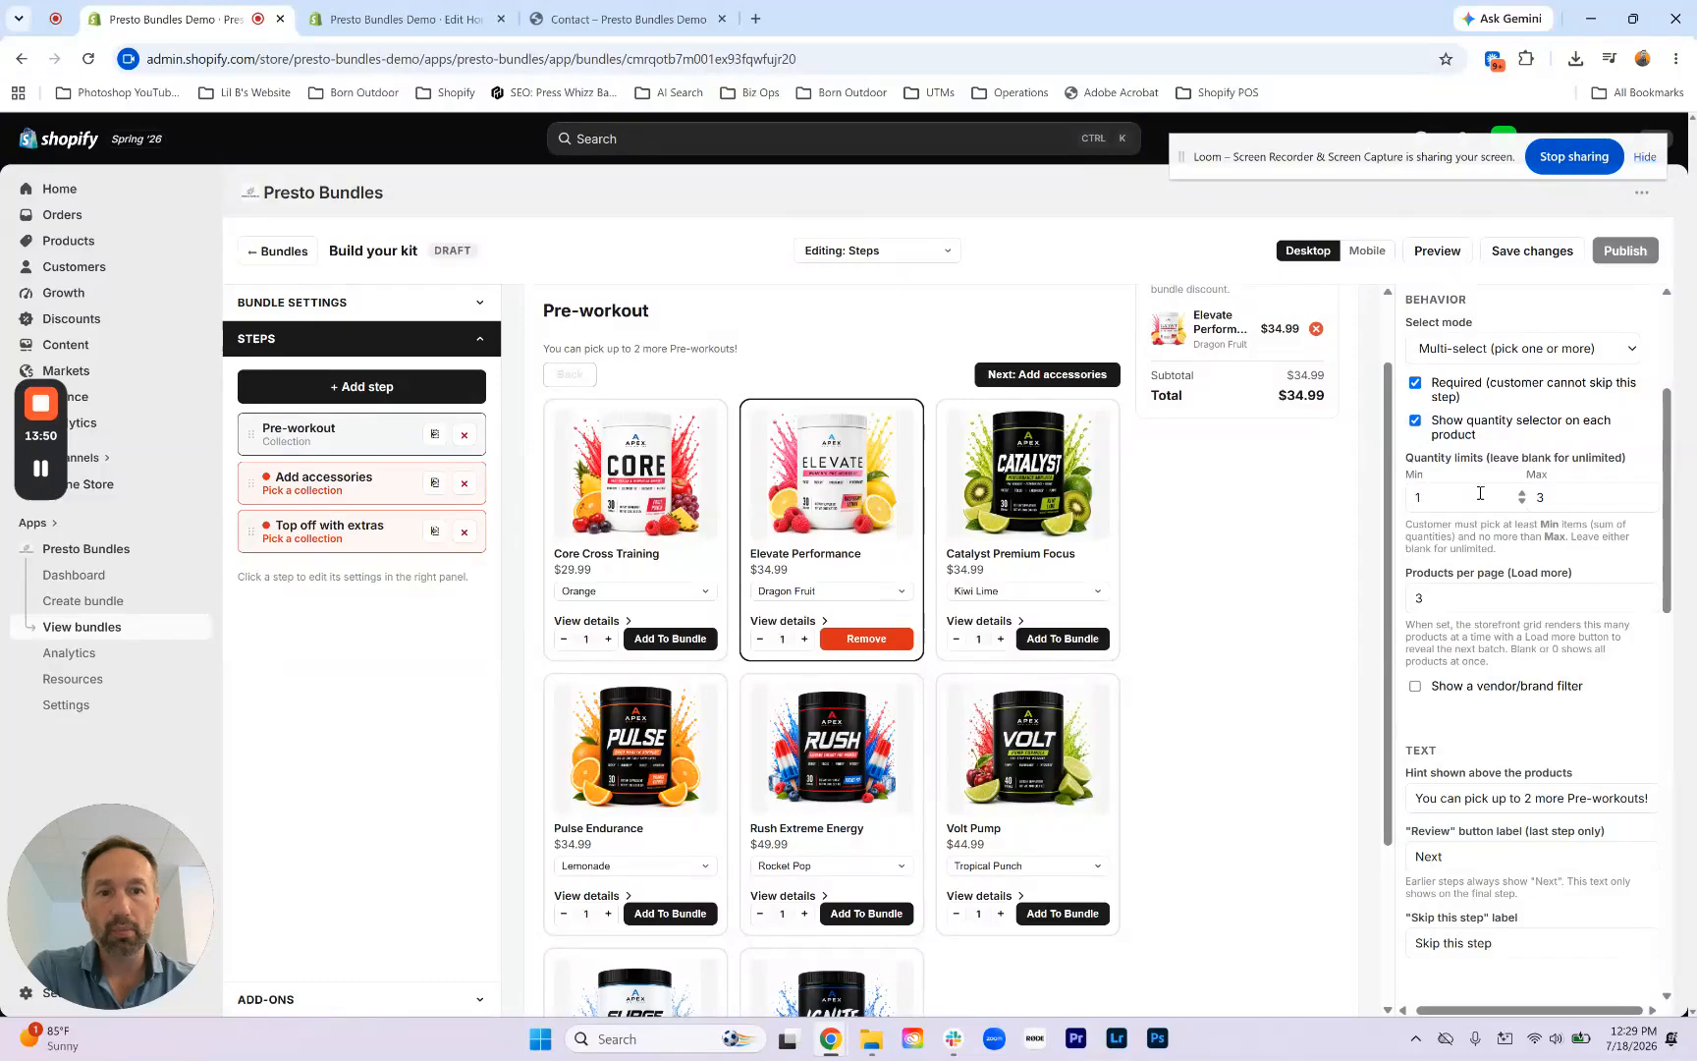
{"action": "scroll", "coordinate": [1461, 515], "scroll_direction": "down", "scroll_amount": 1}
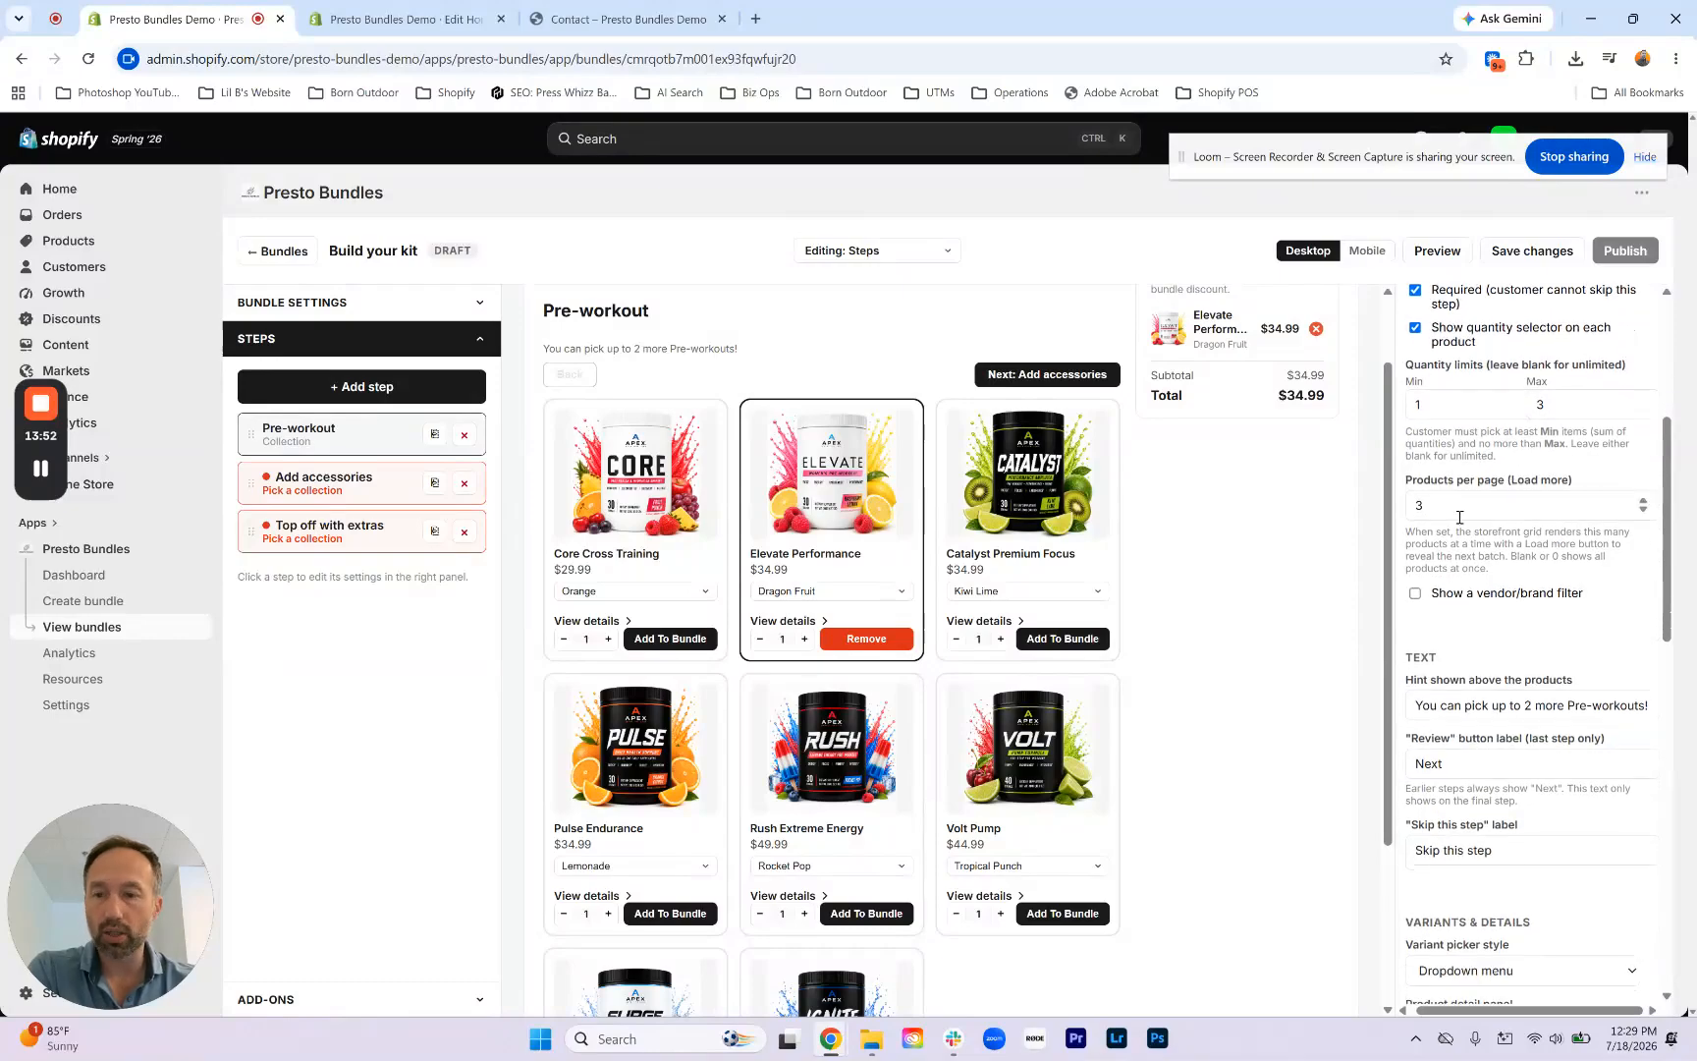
{"action": "scroll", "coordinate": [1459, 517], "scroll_direction": "down", "scroll_amount": 4}
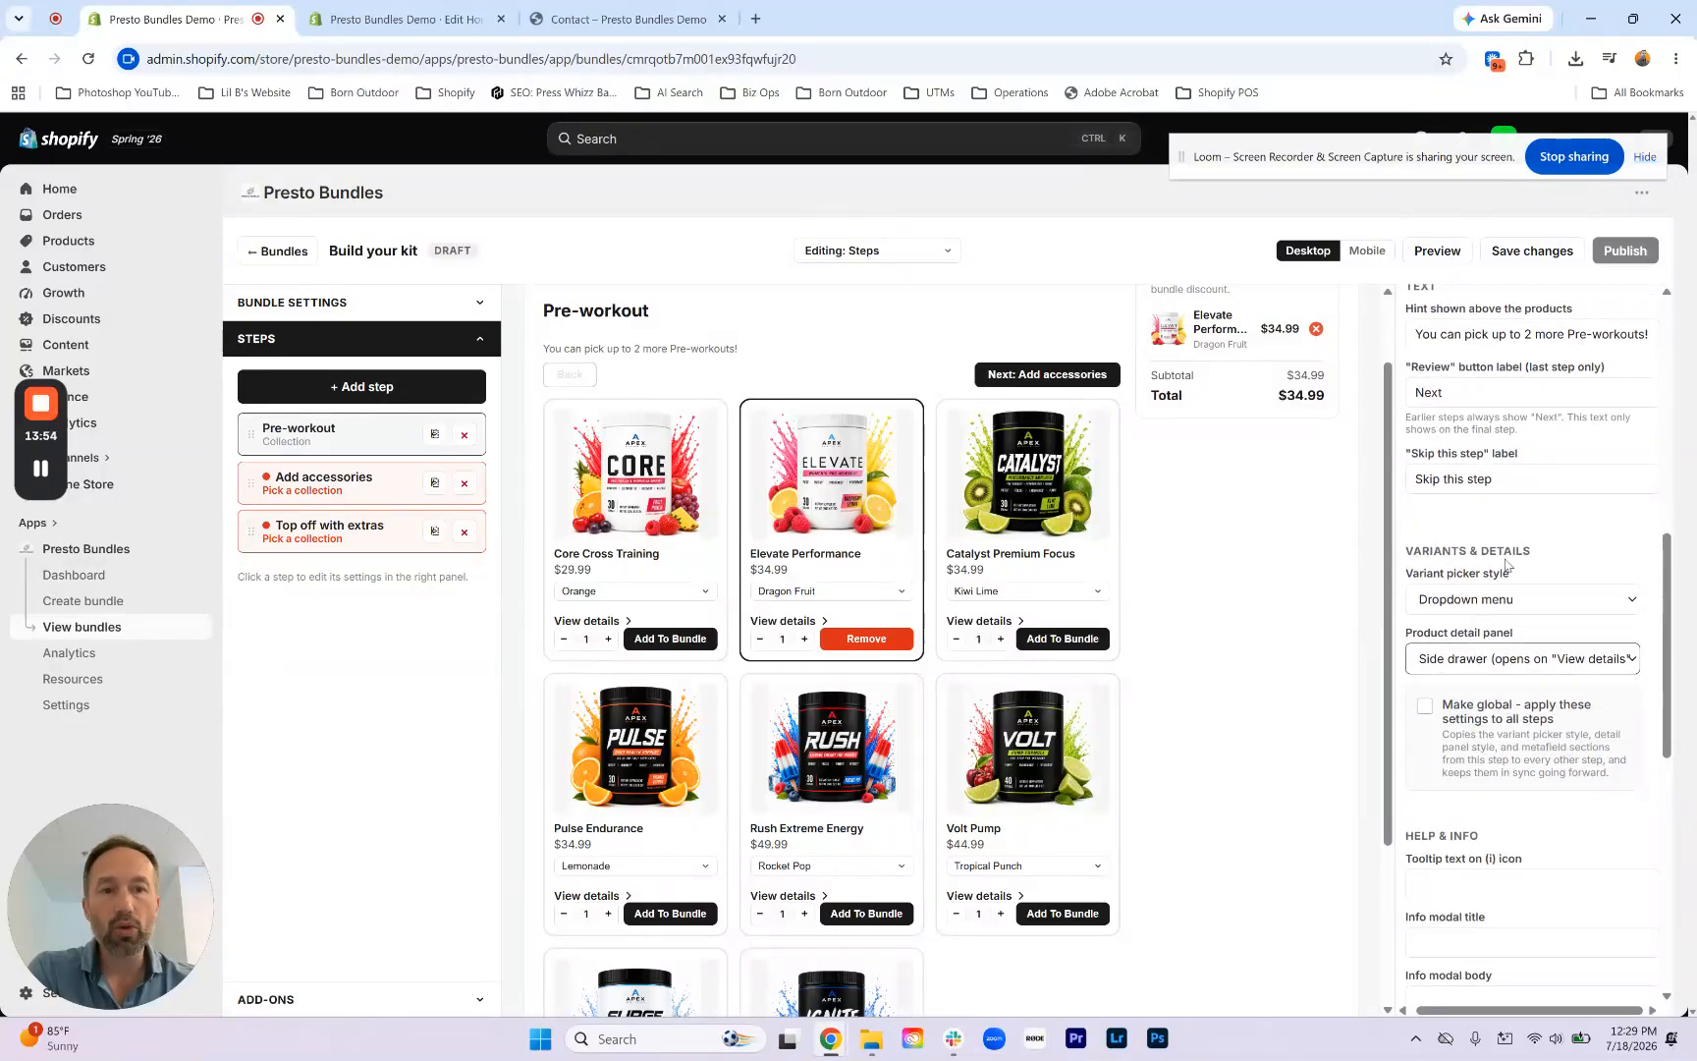
{"action": "scroll", "coordinate": [1499, 565], "scroll_direction": "down", "scroll_amount": 1}
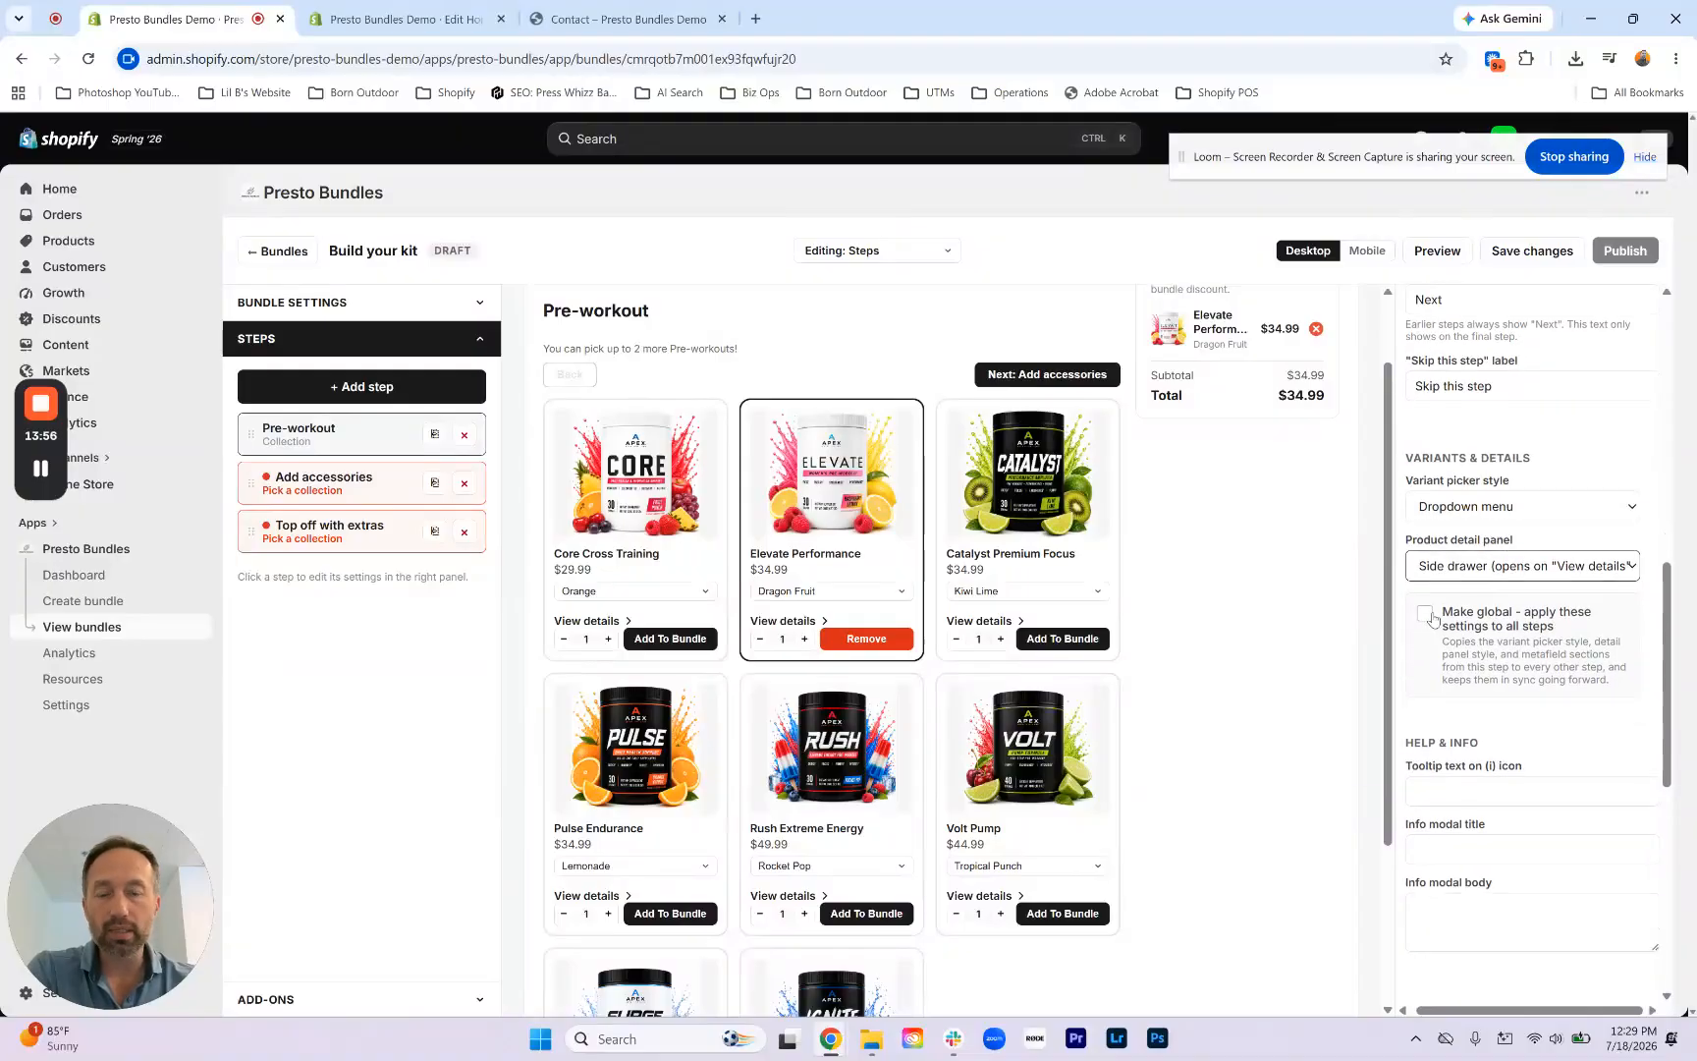
Step: Make the variant picker and detail panel settings global so they apply to all steps
{"action": "left_click", "coordinate": [1422, 620]}
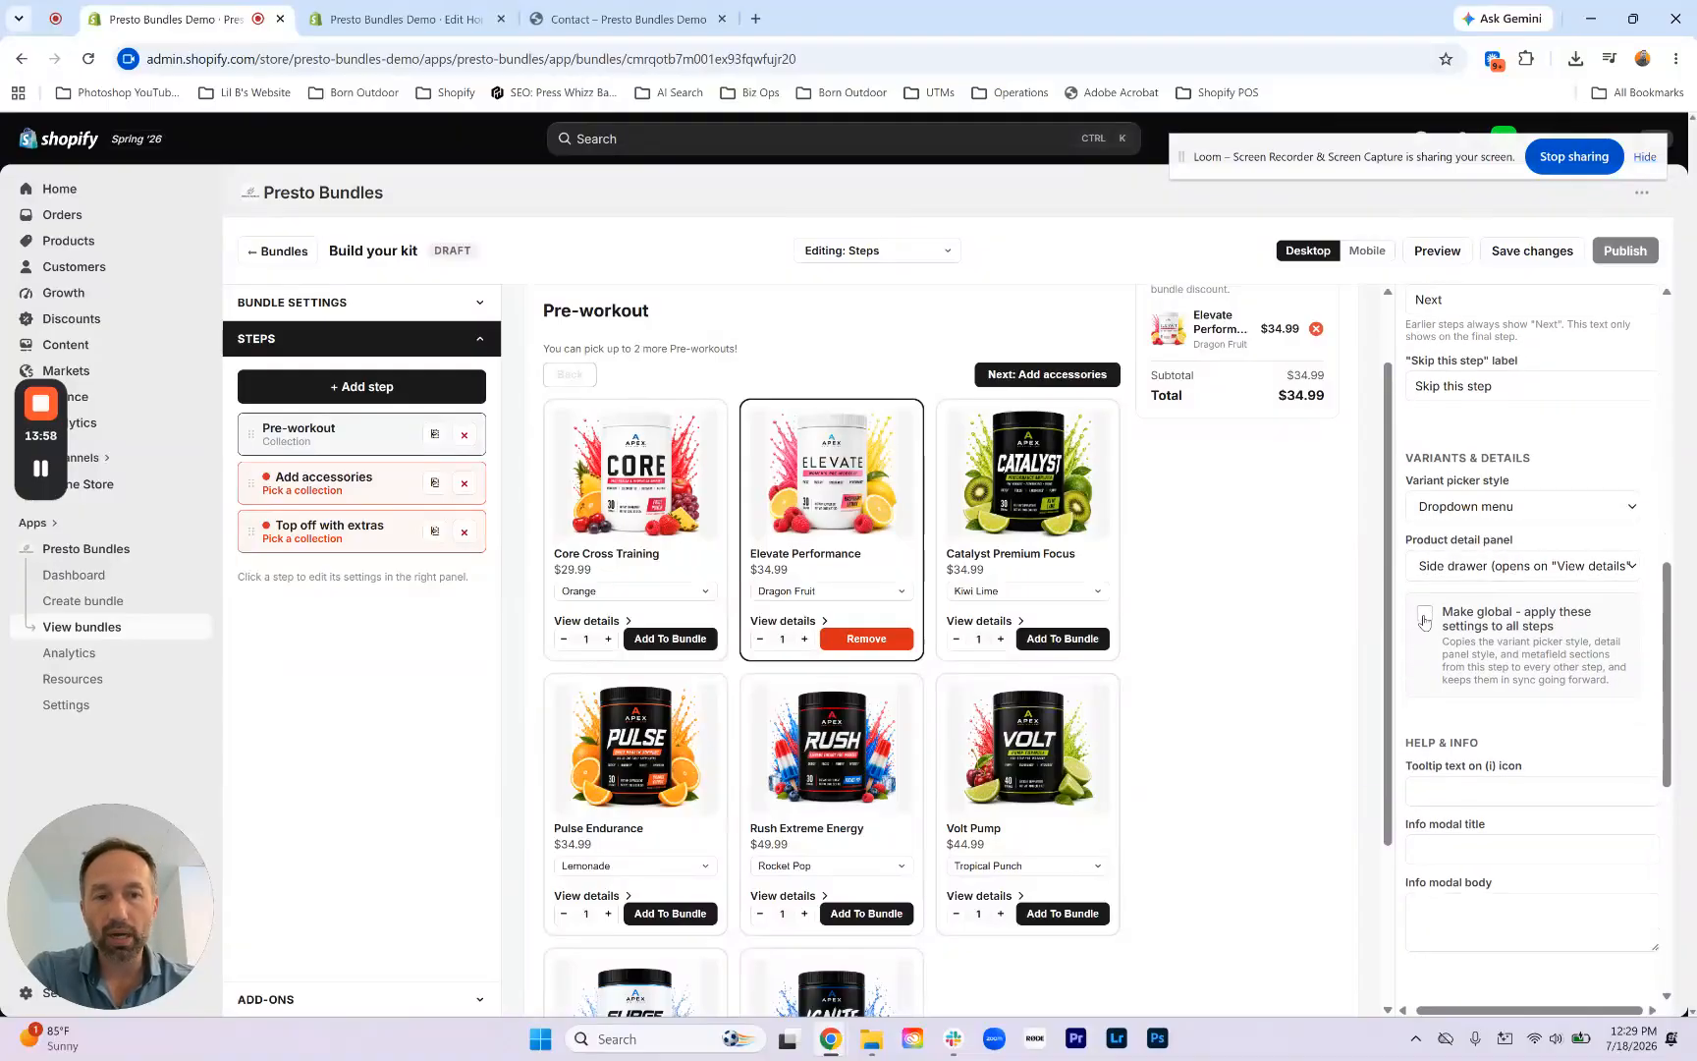
{"action": "left_click", "coordinate": [1423, 619]}
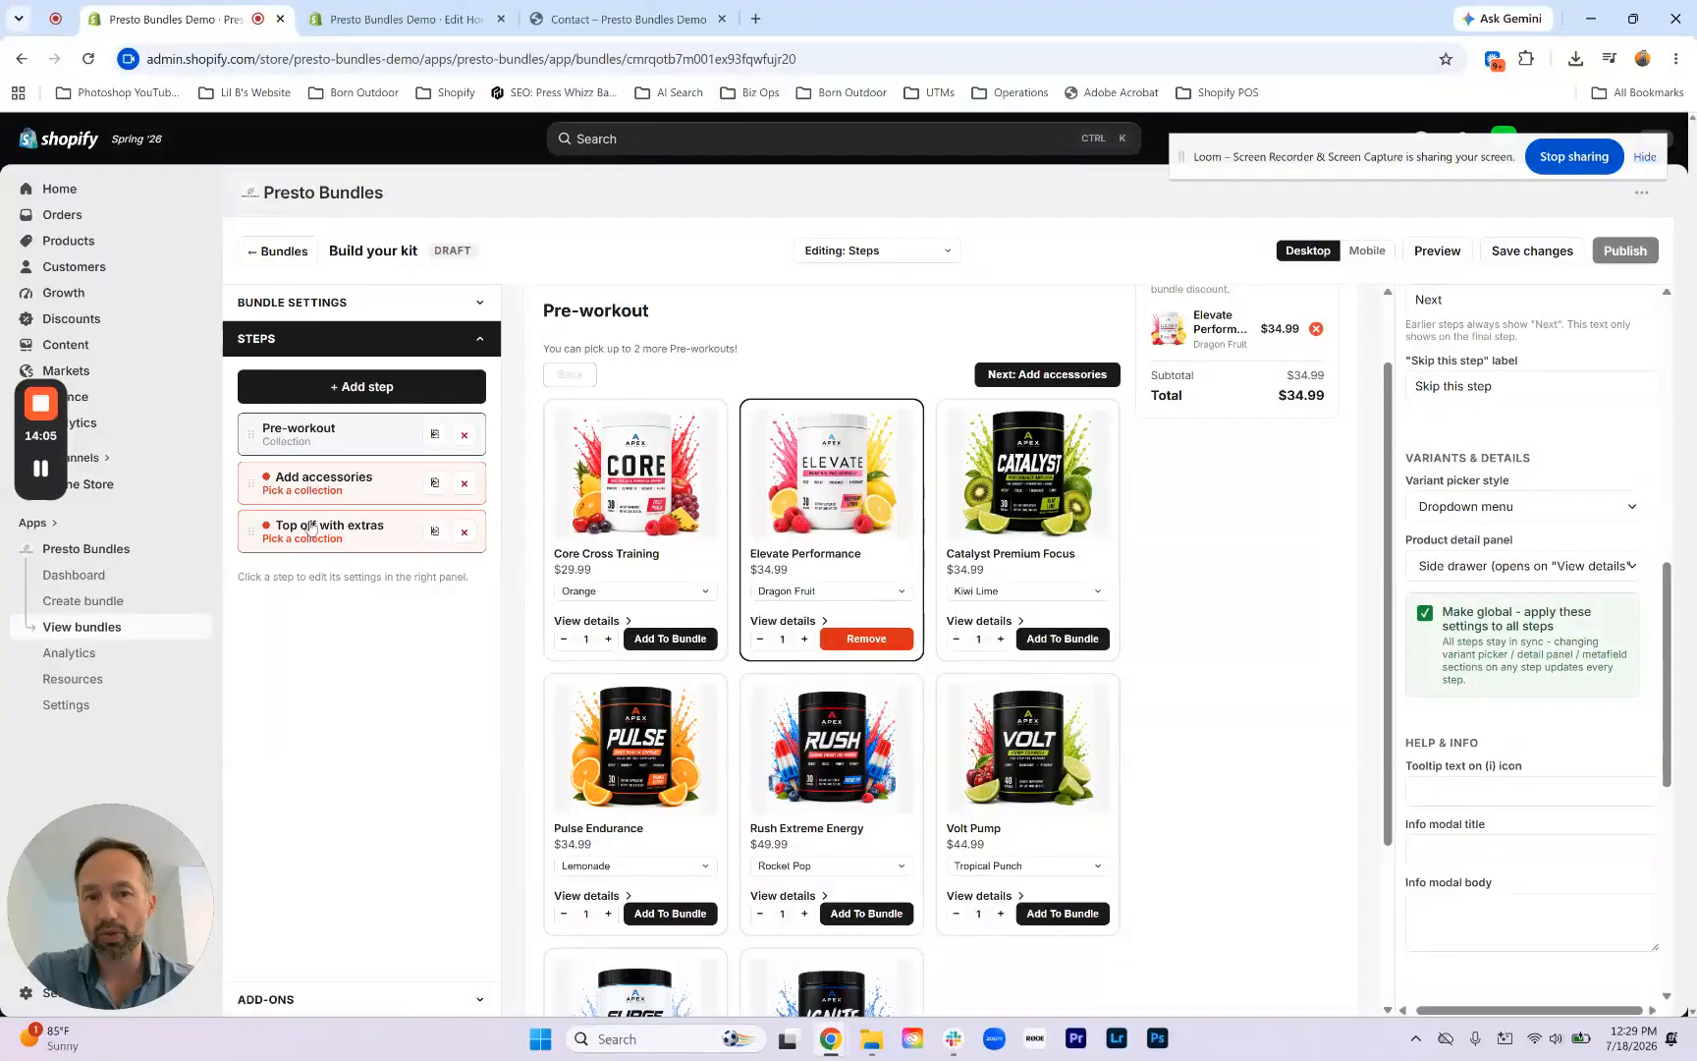
{"action": "scroll", "coordinate": [1590, 624], "scroll_direction": "up", "scroll_amount": 4}
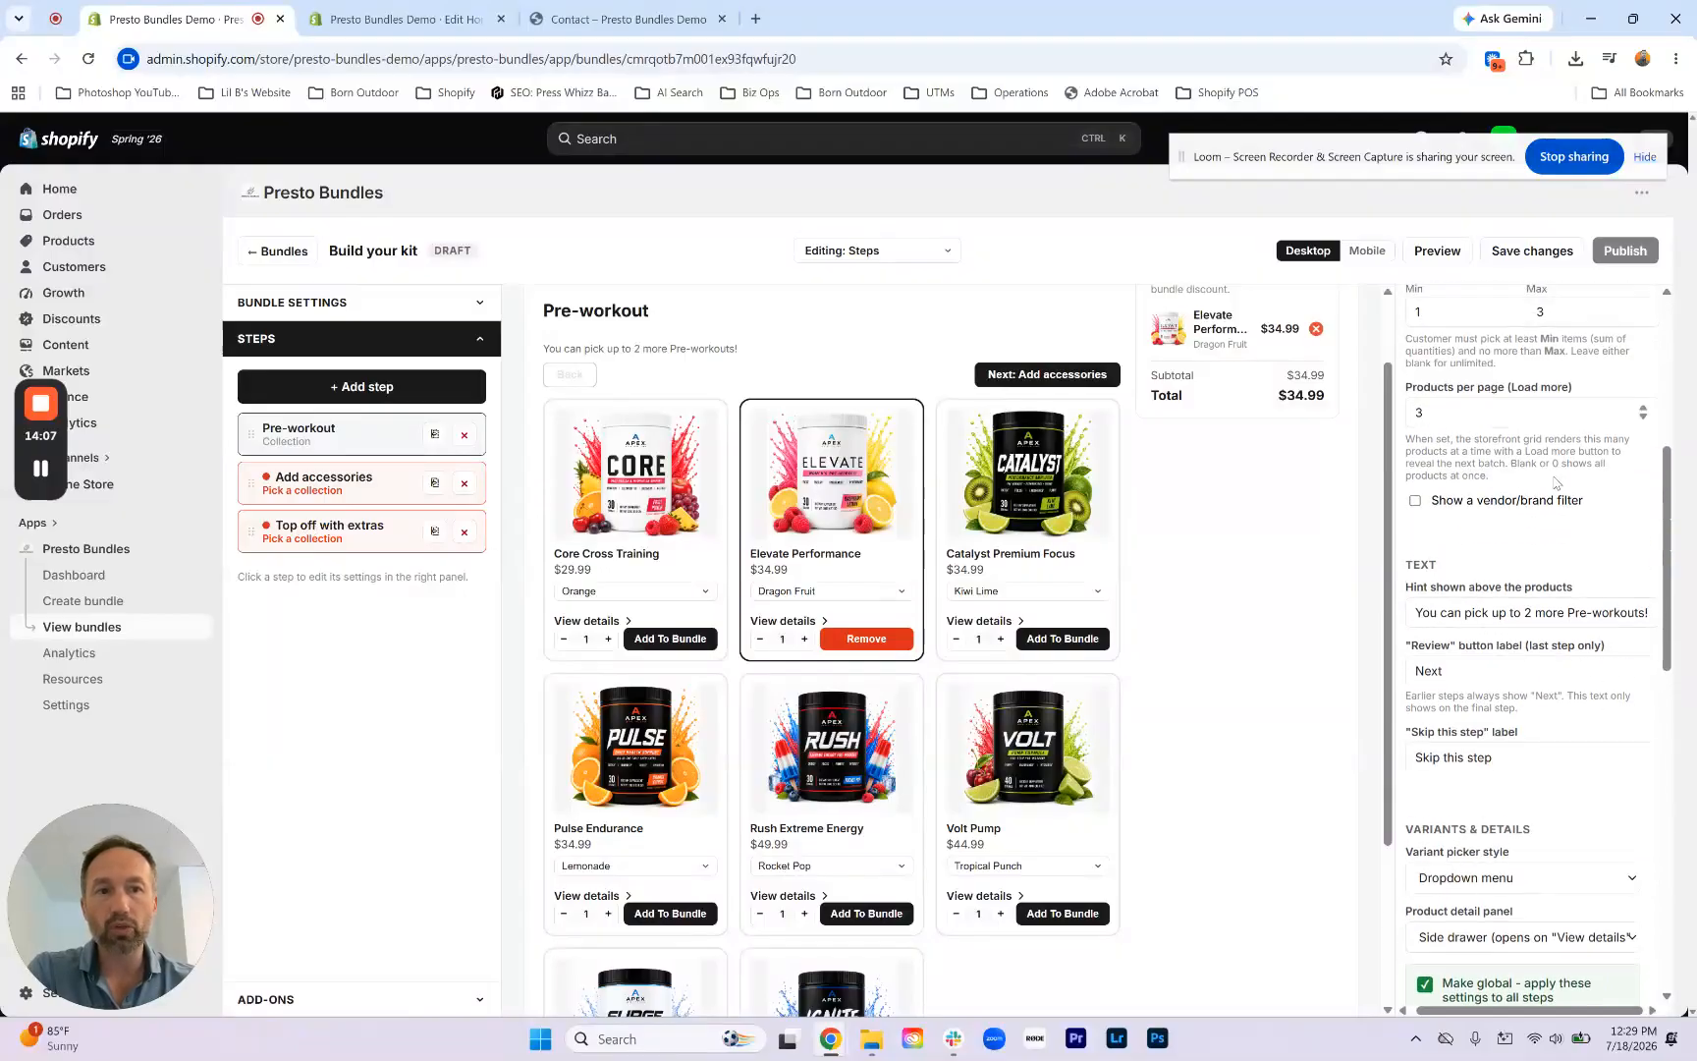
Step: Stop applying the Pre-workout step's variant picker and detail panel settings globally to all steps
{"action": "scroll", "coordinate": [1453, 649], "scroll_direction": "down", "scroll_amount": 5}
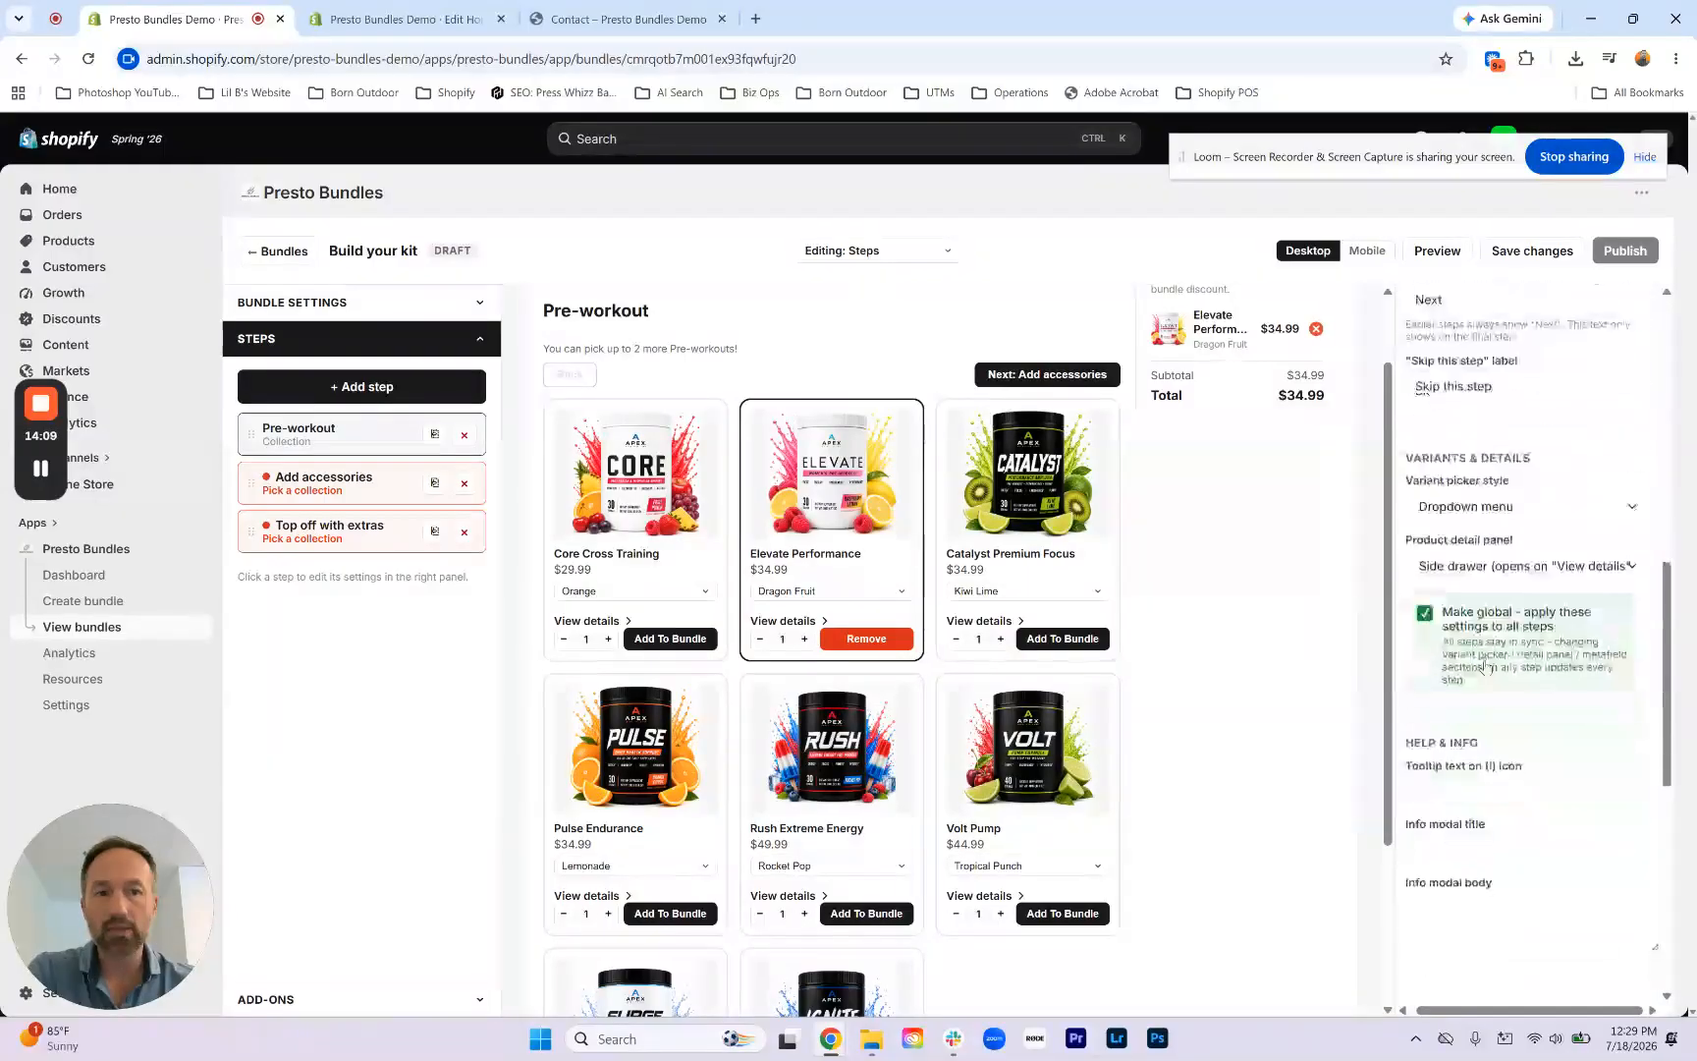
{"action": "left_click", "coordinate": [1425, 614]}
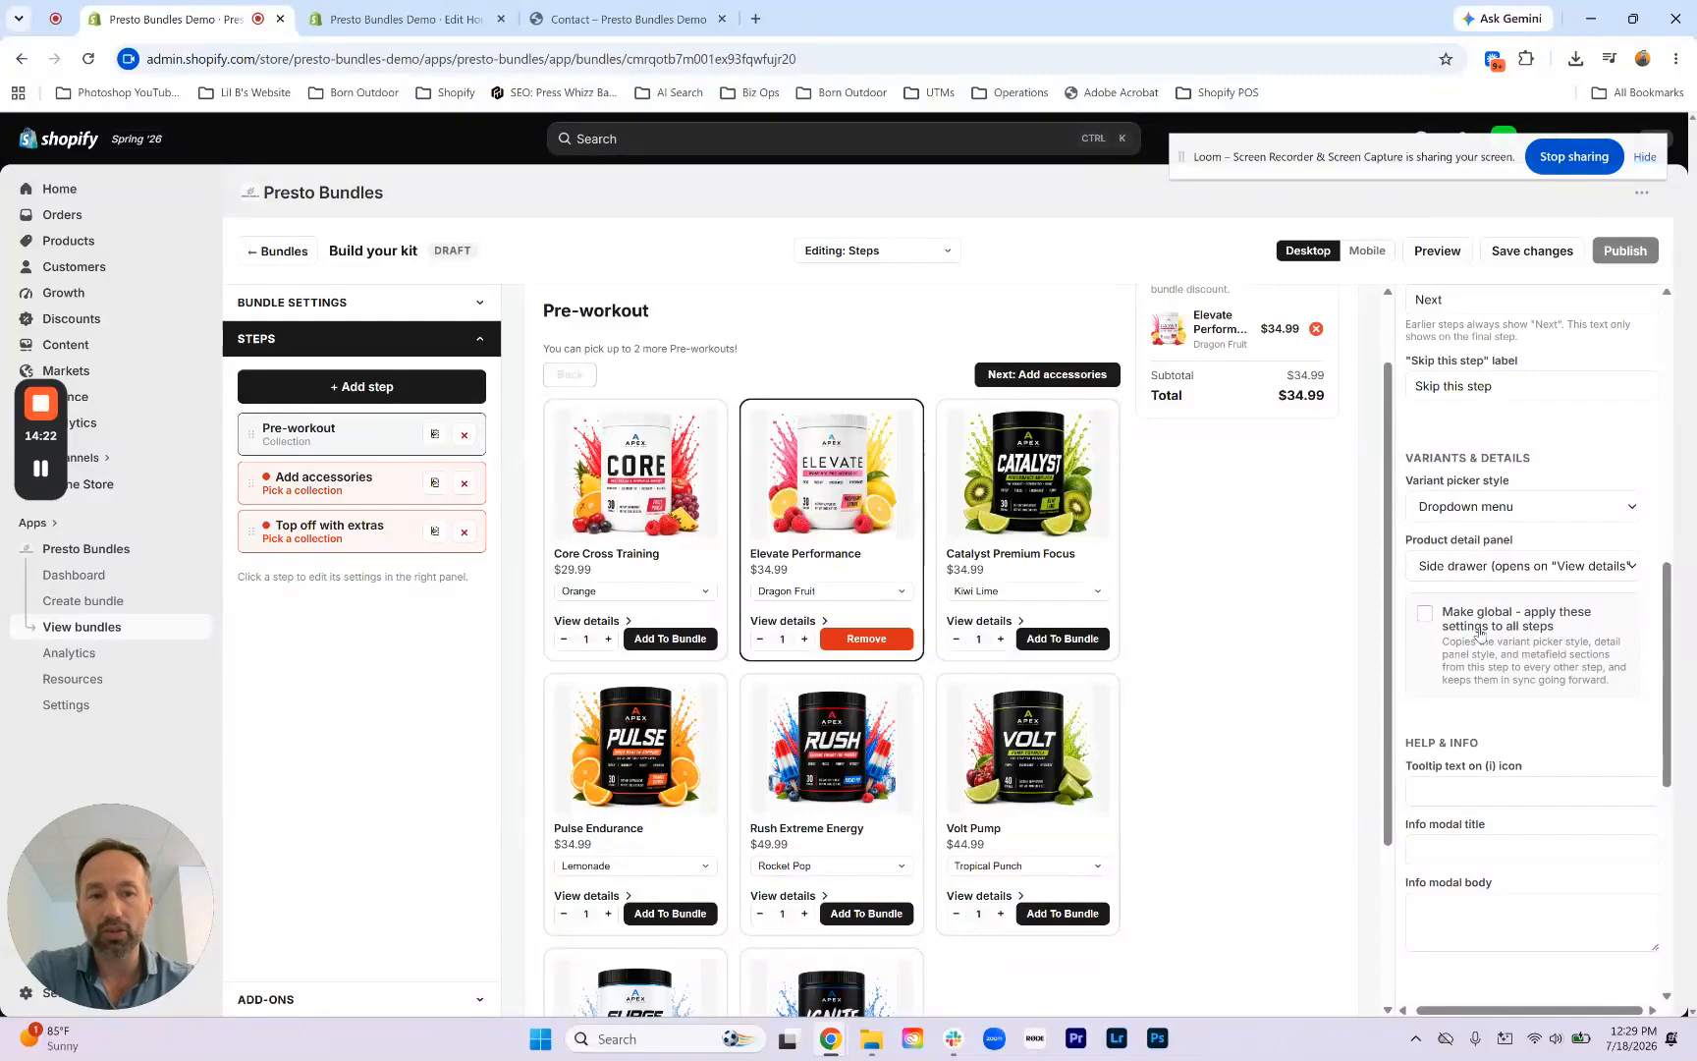
Step: Set the Pre-workout step's info icon tooltip to "Learn More" and its info modal title to "Get the best pre-workout!"
{"action": "scroll", "coordinate": [1480, 630], "scroll_direction": "down", "scroll_amount": 3}
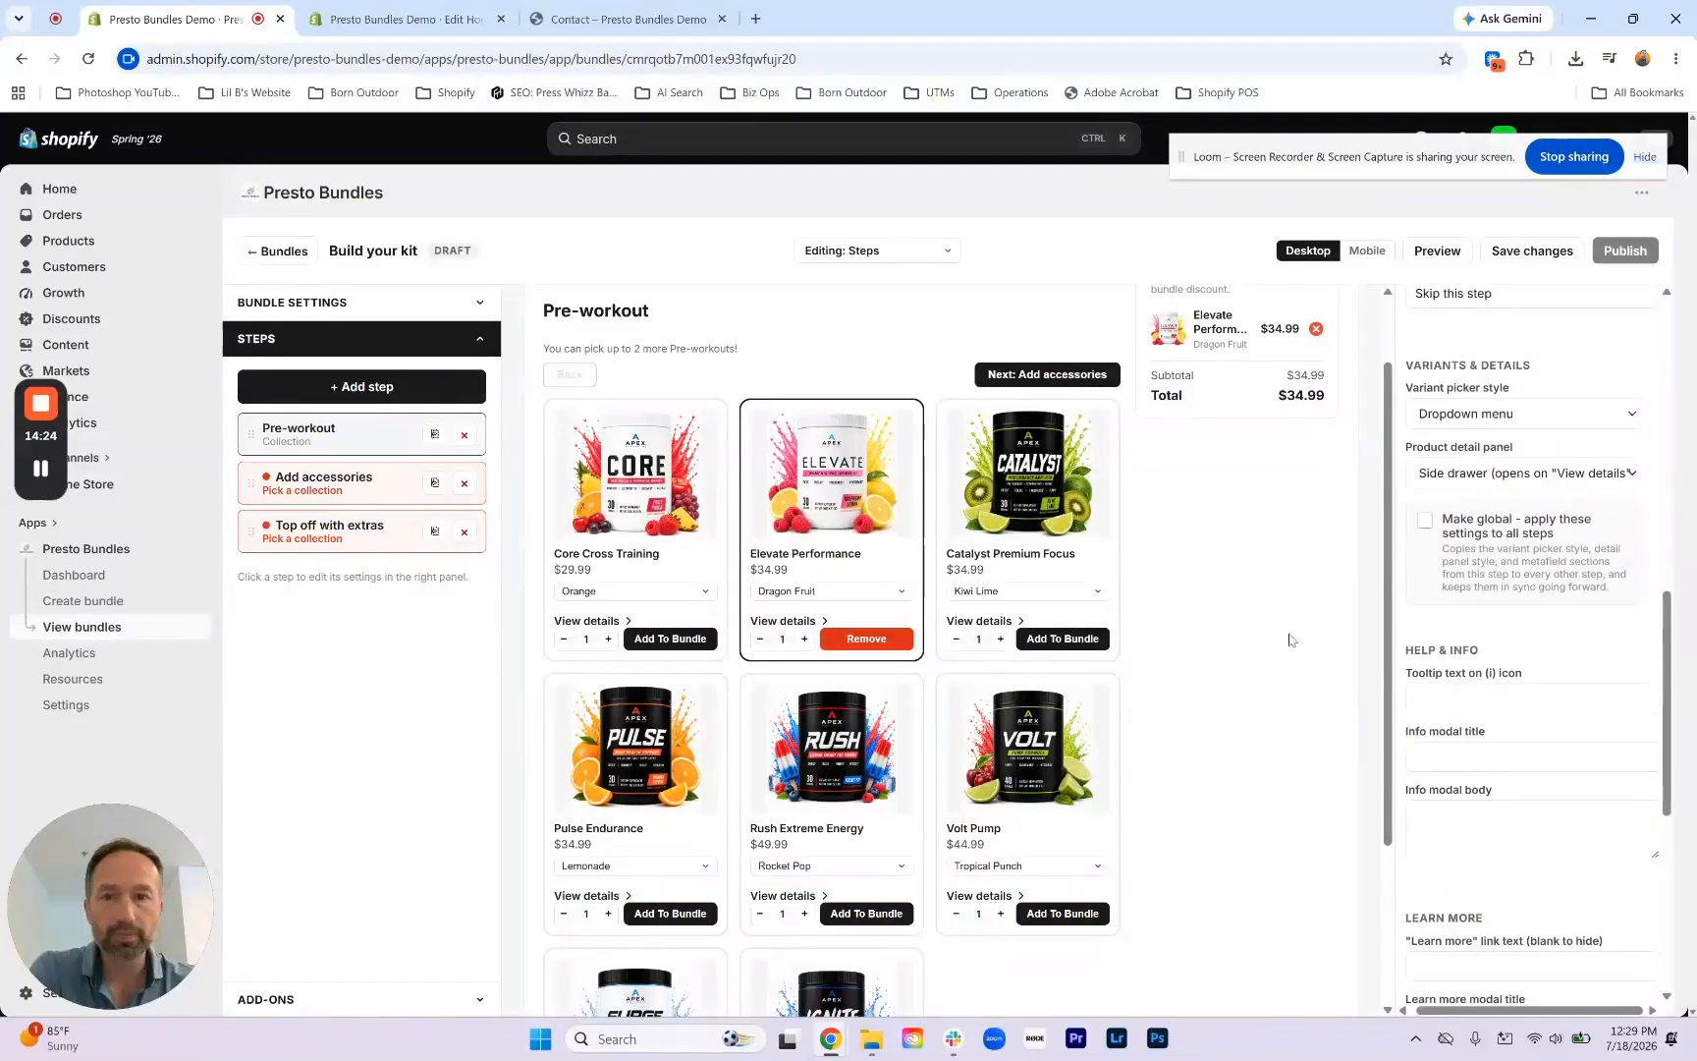
{"action": "scroll", "coordinate": [1430, 701], "scroll_direction": "down", "scroll_amount": 1}
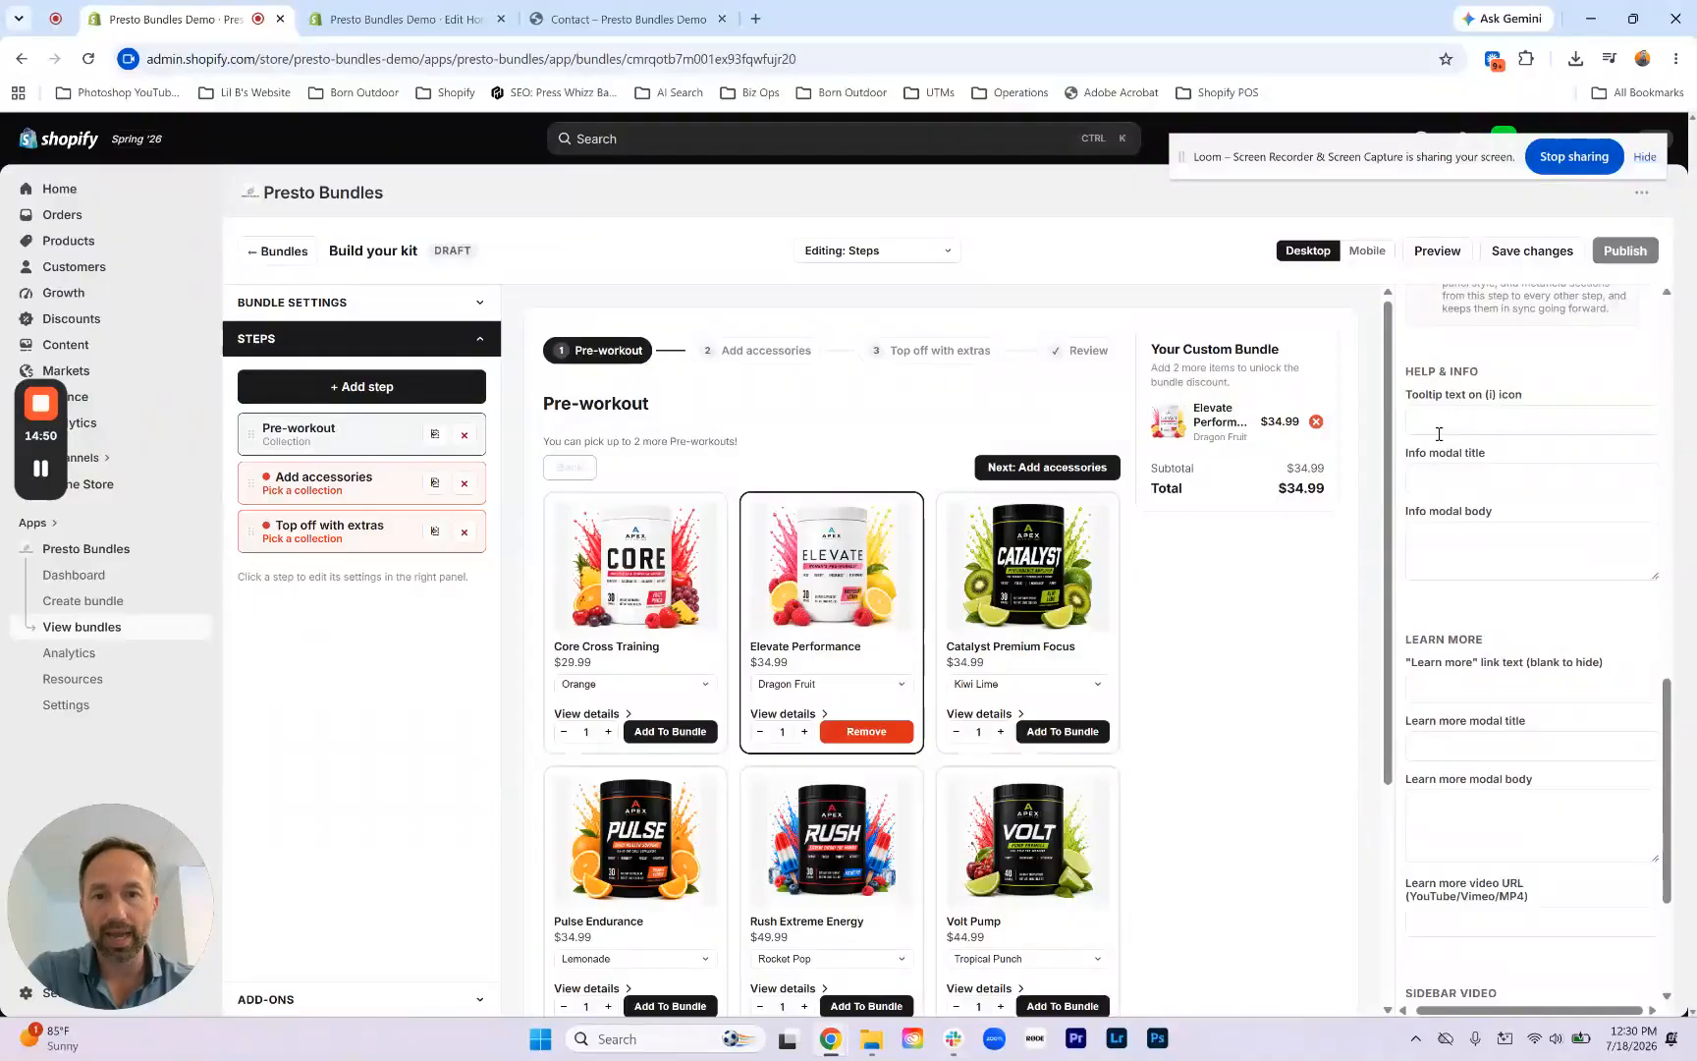
{"action": "left_click", "coordinate": [1426, 415]}
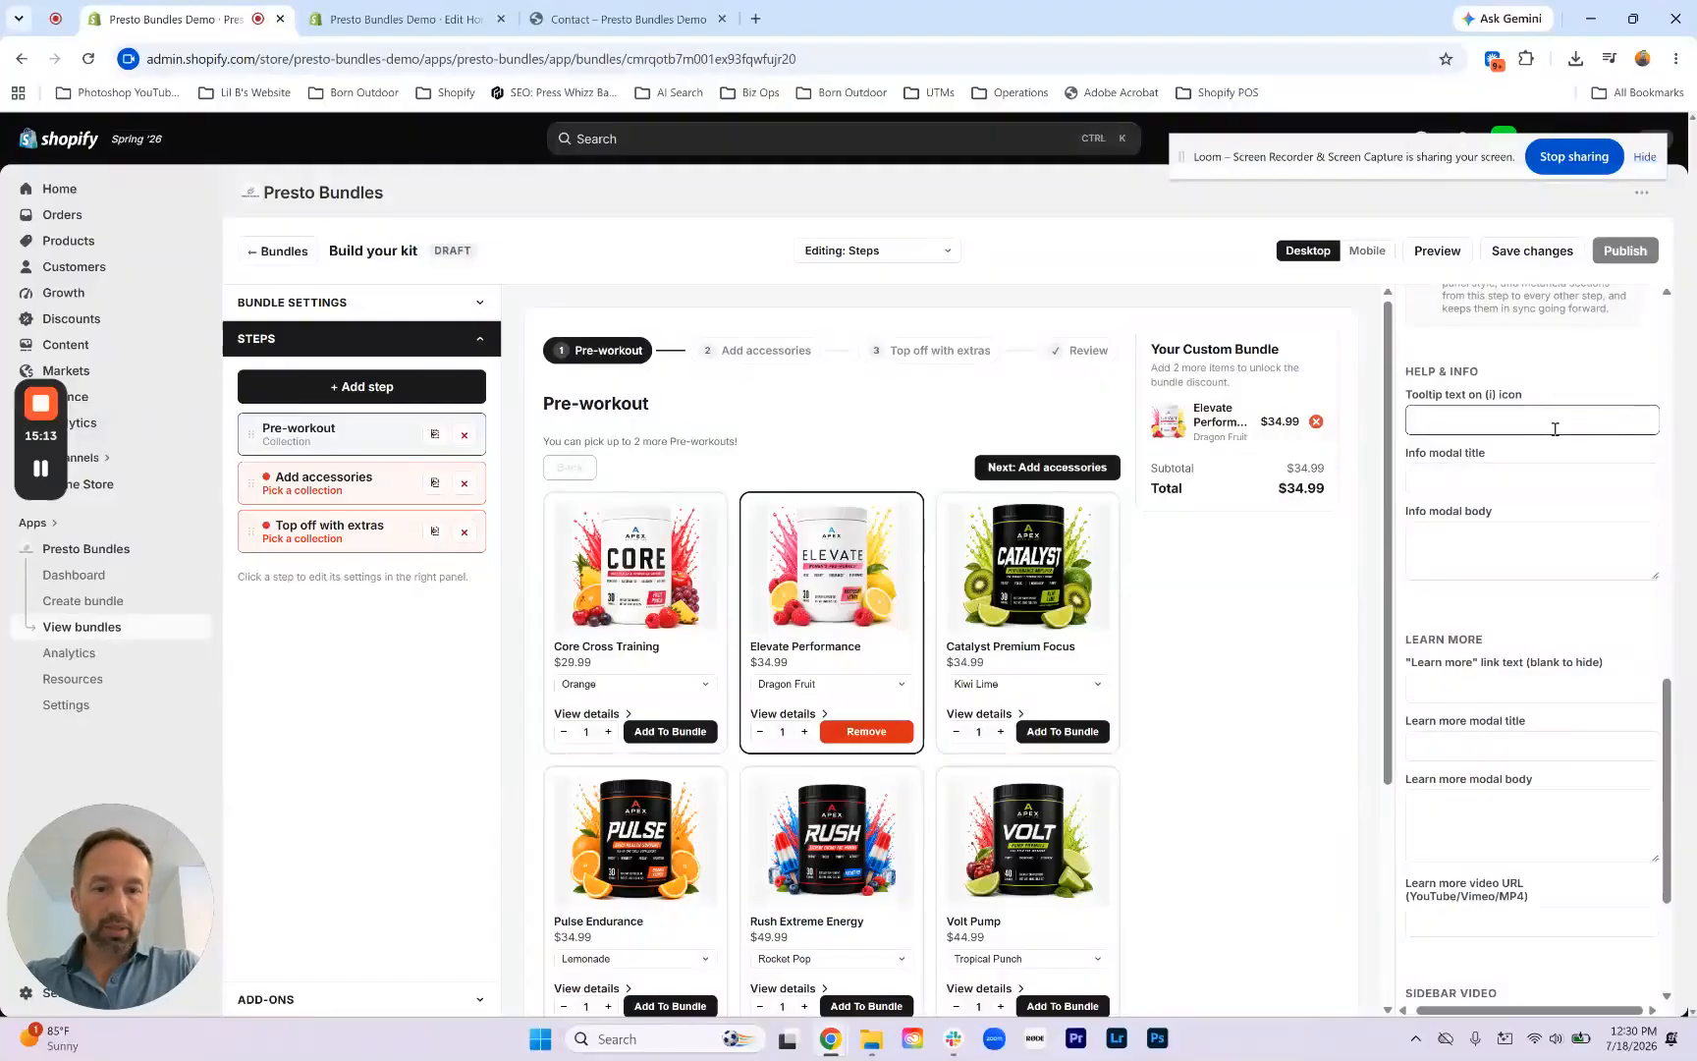
{"action": "type", "text": "Learn More"}
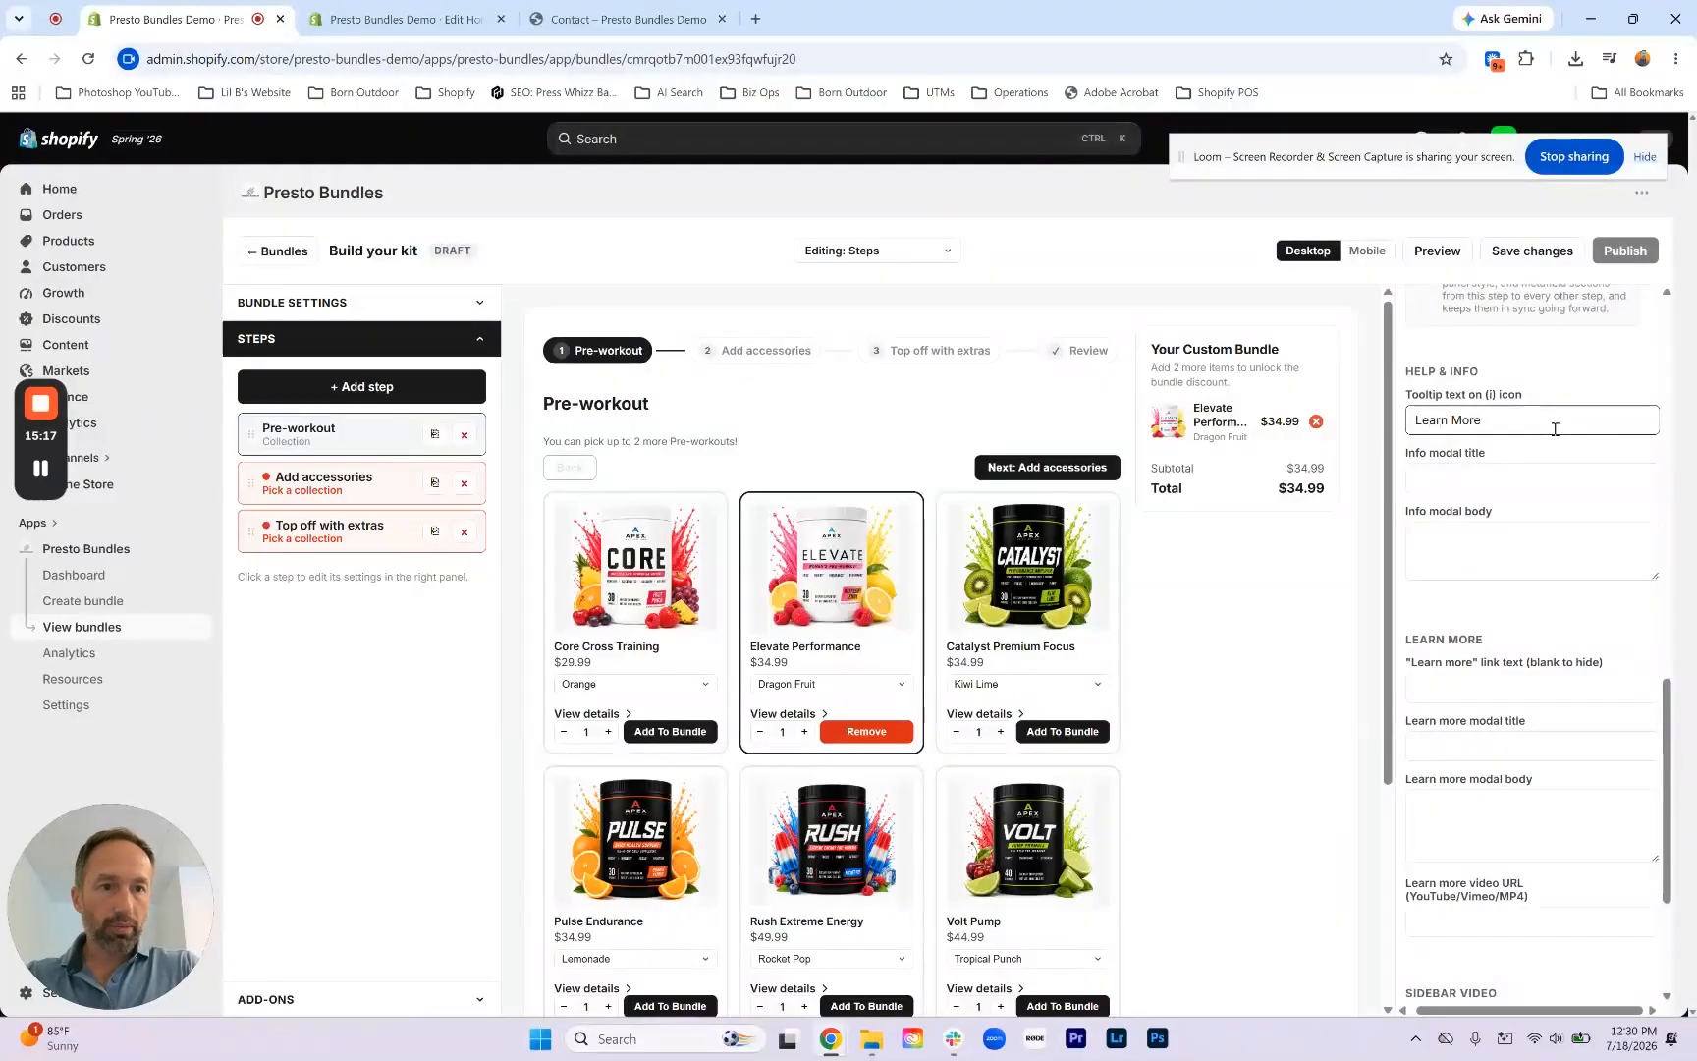
{"action": "left_click", "coordinate": [1519, 473]}
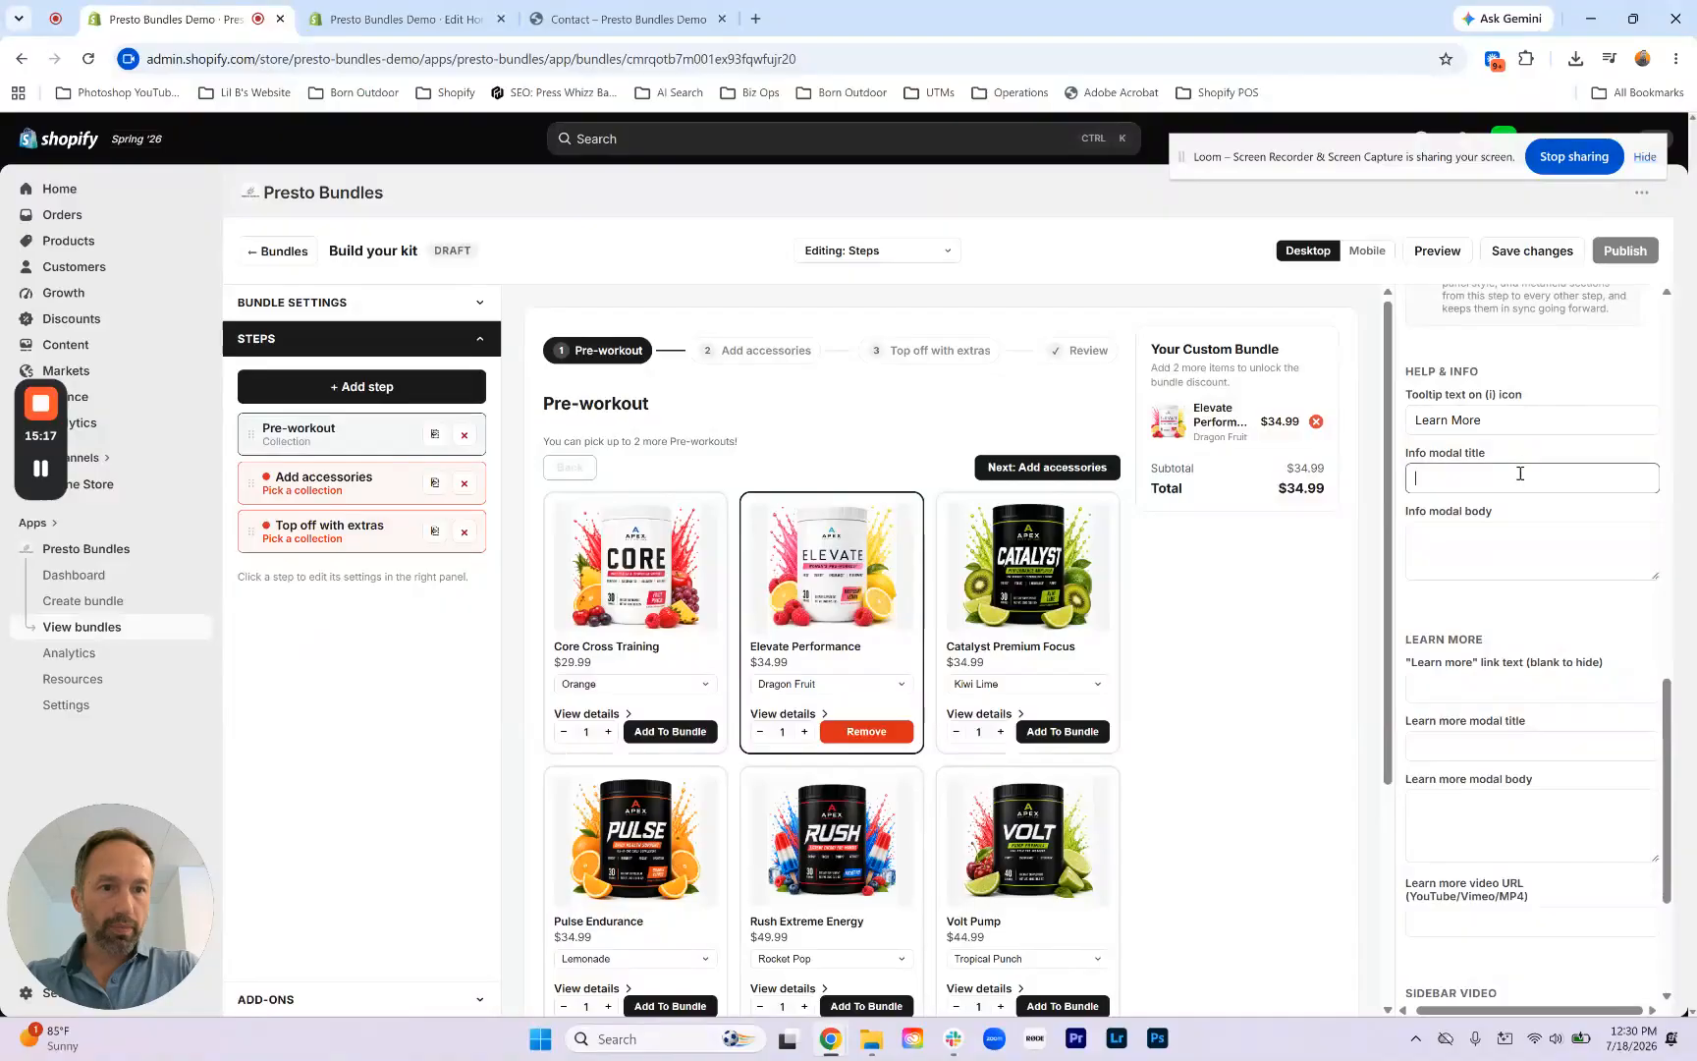
{"action": "type", "text": "Get "}
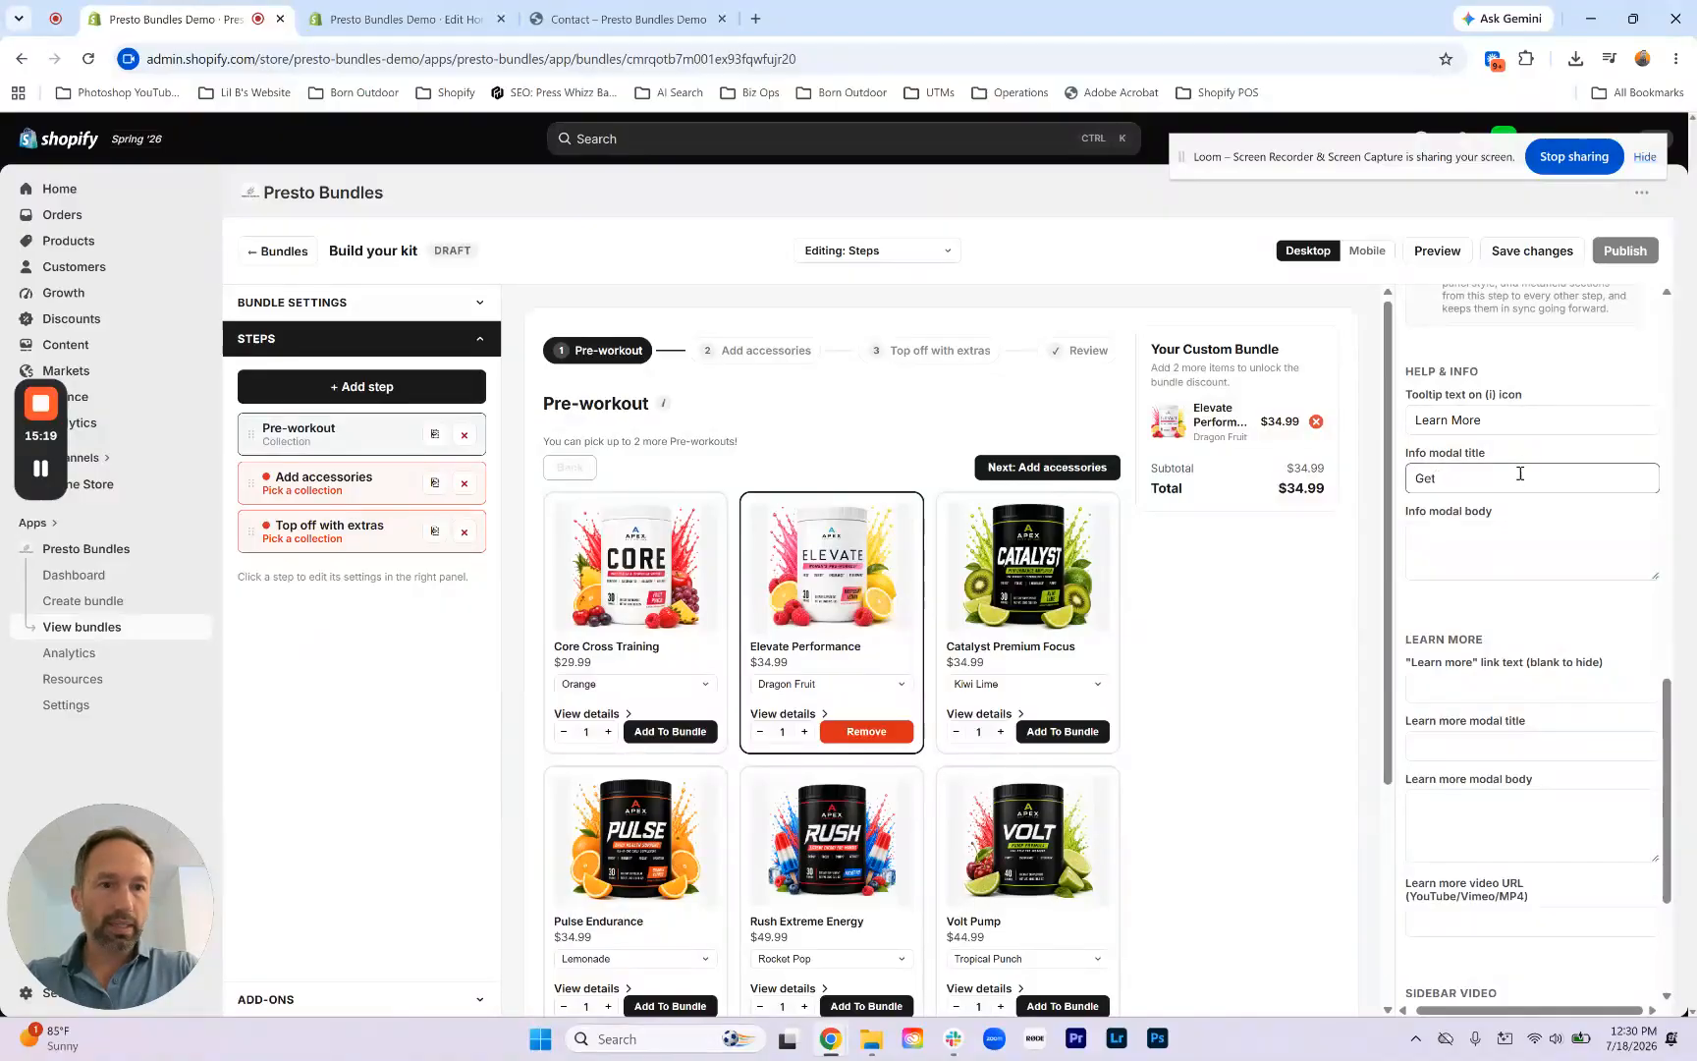
{"action": "type", "text": "the bes"}
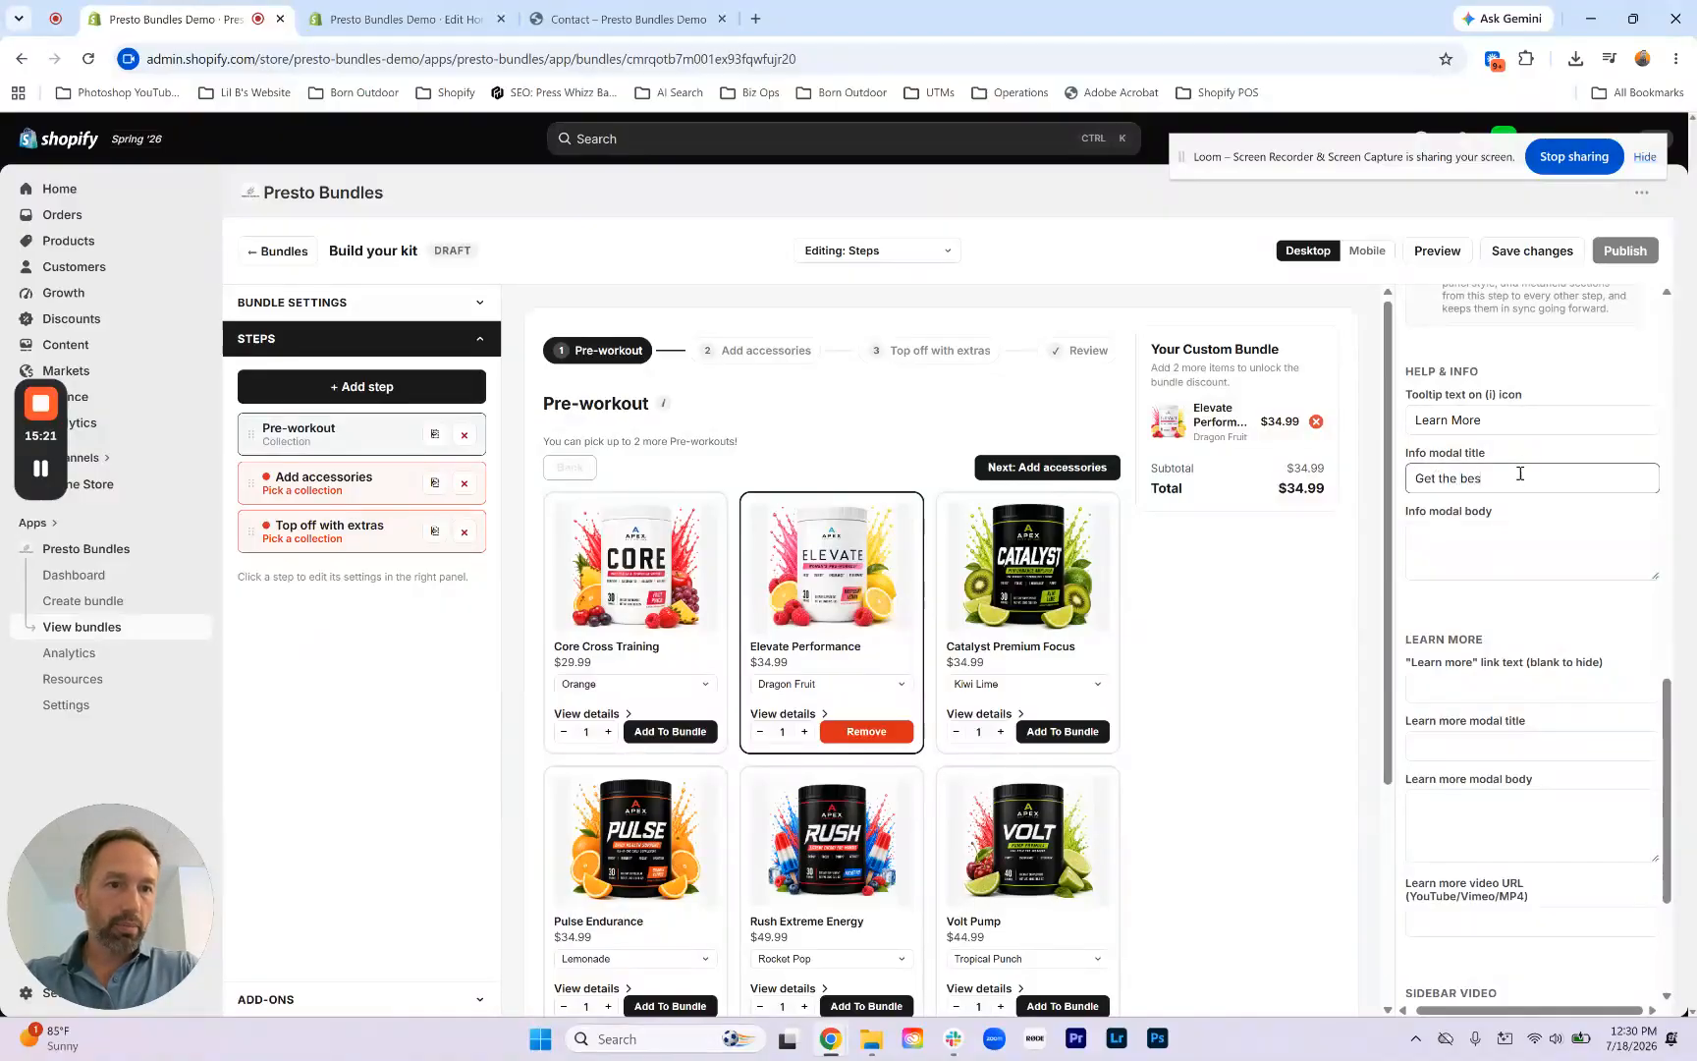
{"action": "type", "text": "t pre-wk"}
{"action": "type", "text": "orkout!"}
Step: Enter the info modal body "Ensure you select the right pre-workout for the type of training you're doing!"
{"action": "left_click", "coordinate": [1500, 538]}
{"action": "type", "text": "Ensure you"}
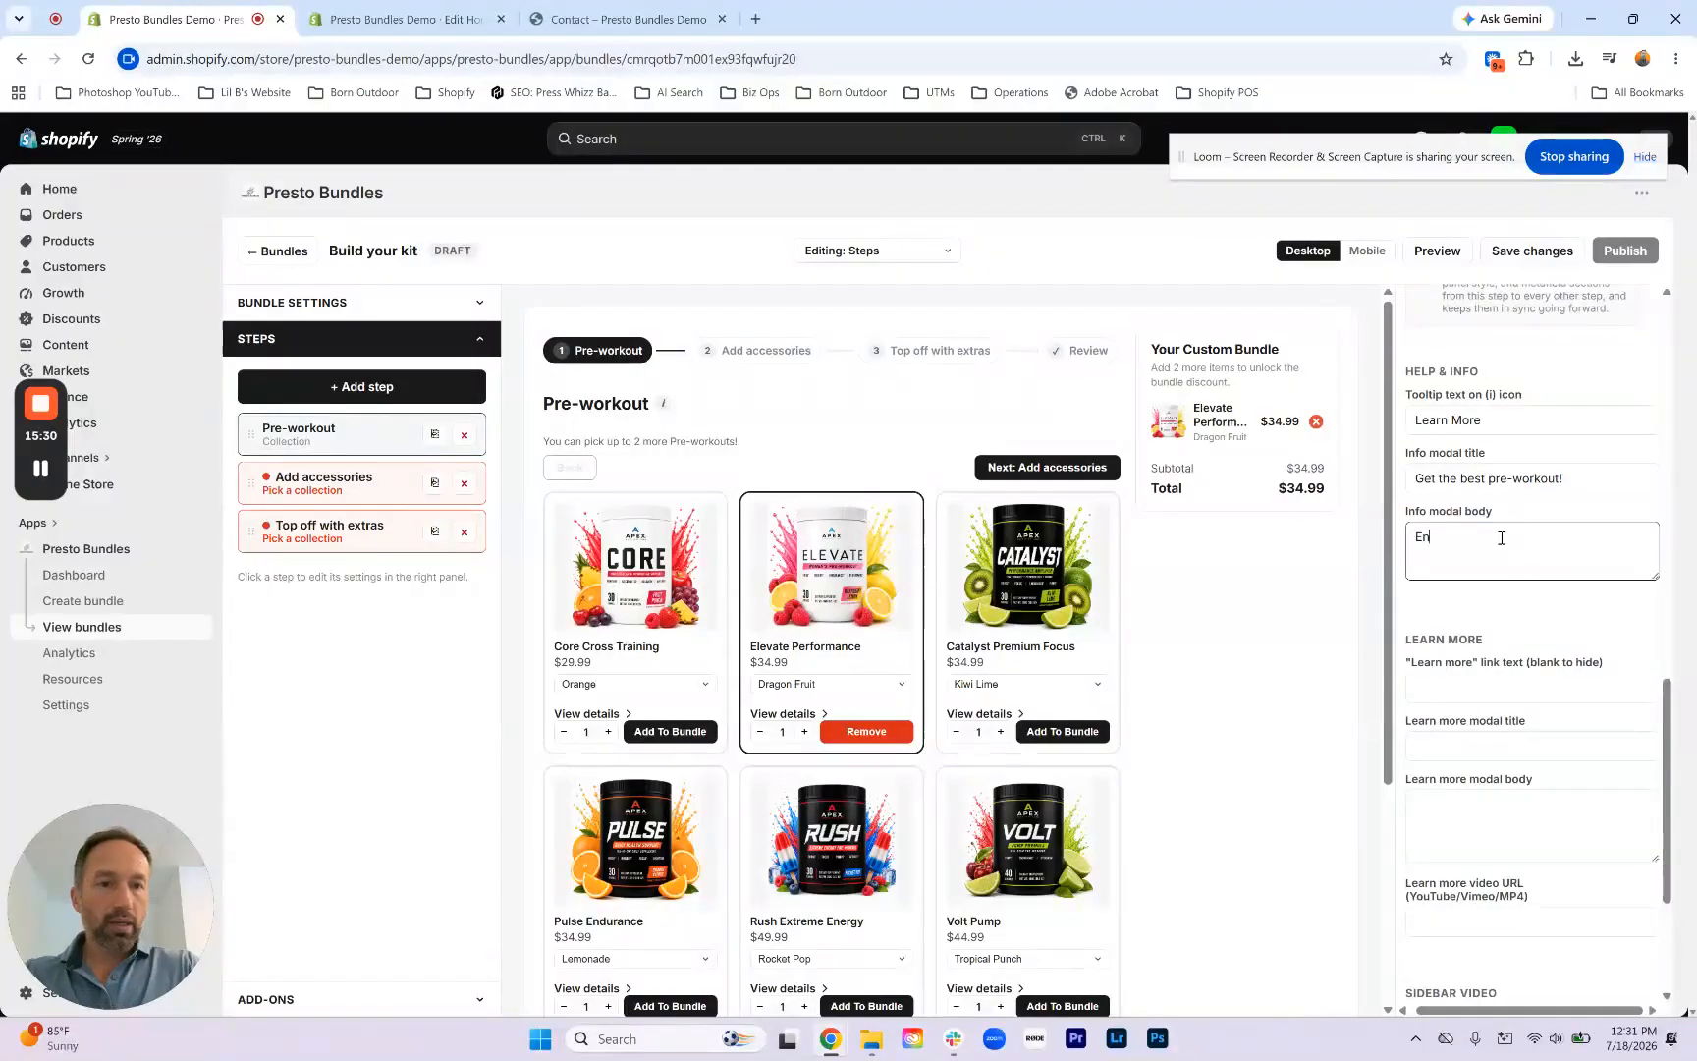
{"action": "key", "text": "BackSpace"}
{"action": "key", "text": "BackSpace"}
{"action": "key", "text": "BackSpace"}
{"action": "key", "text": "BackSpace"}
{"action": "key", "text": "BackSpace"}
{"action": "key", "text": "BackSpace"}
{"action": "key", "text": "BackSpace"}
{"action": "type", "text": "re you"}
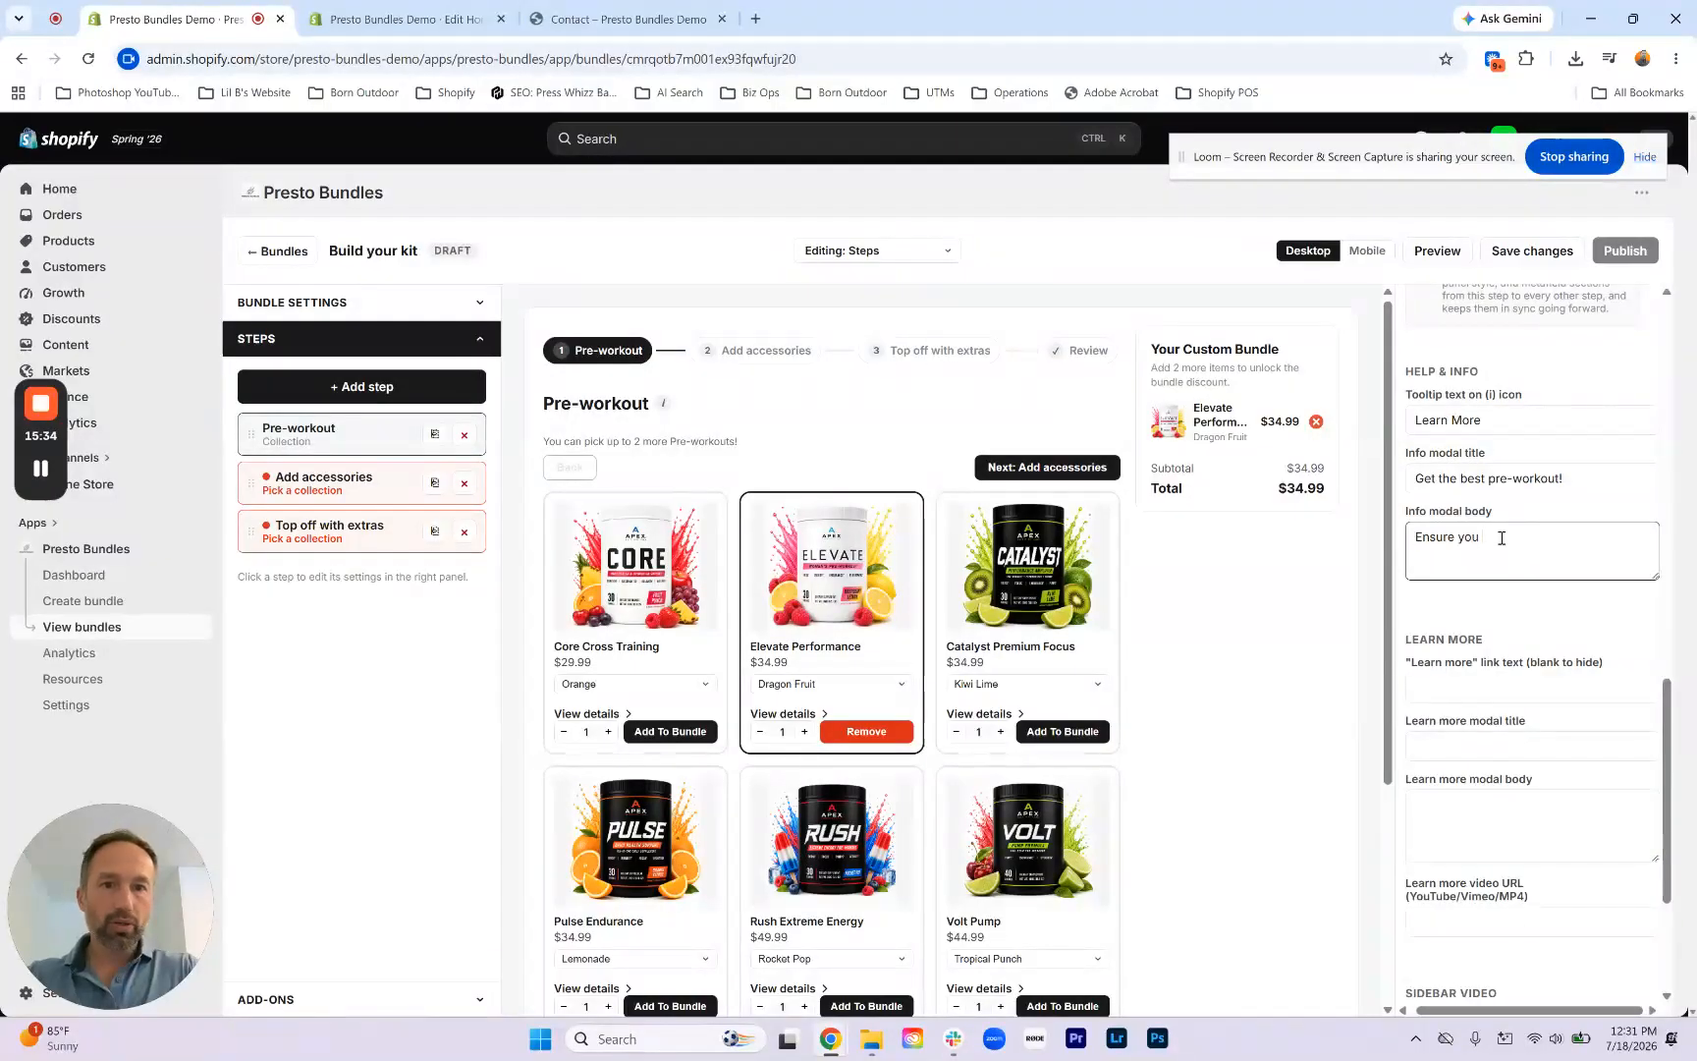
{"action": "type", "text": " select the right rp"}
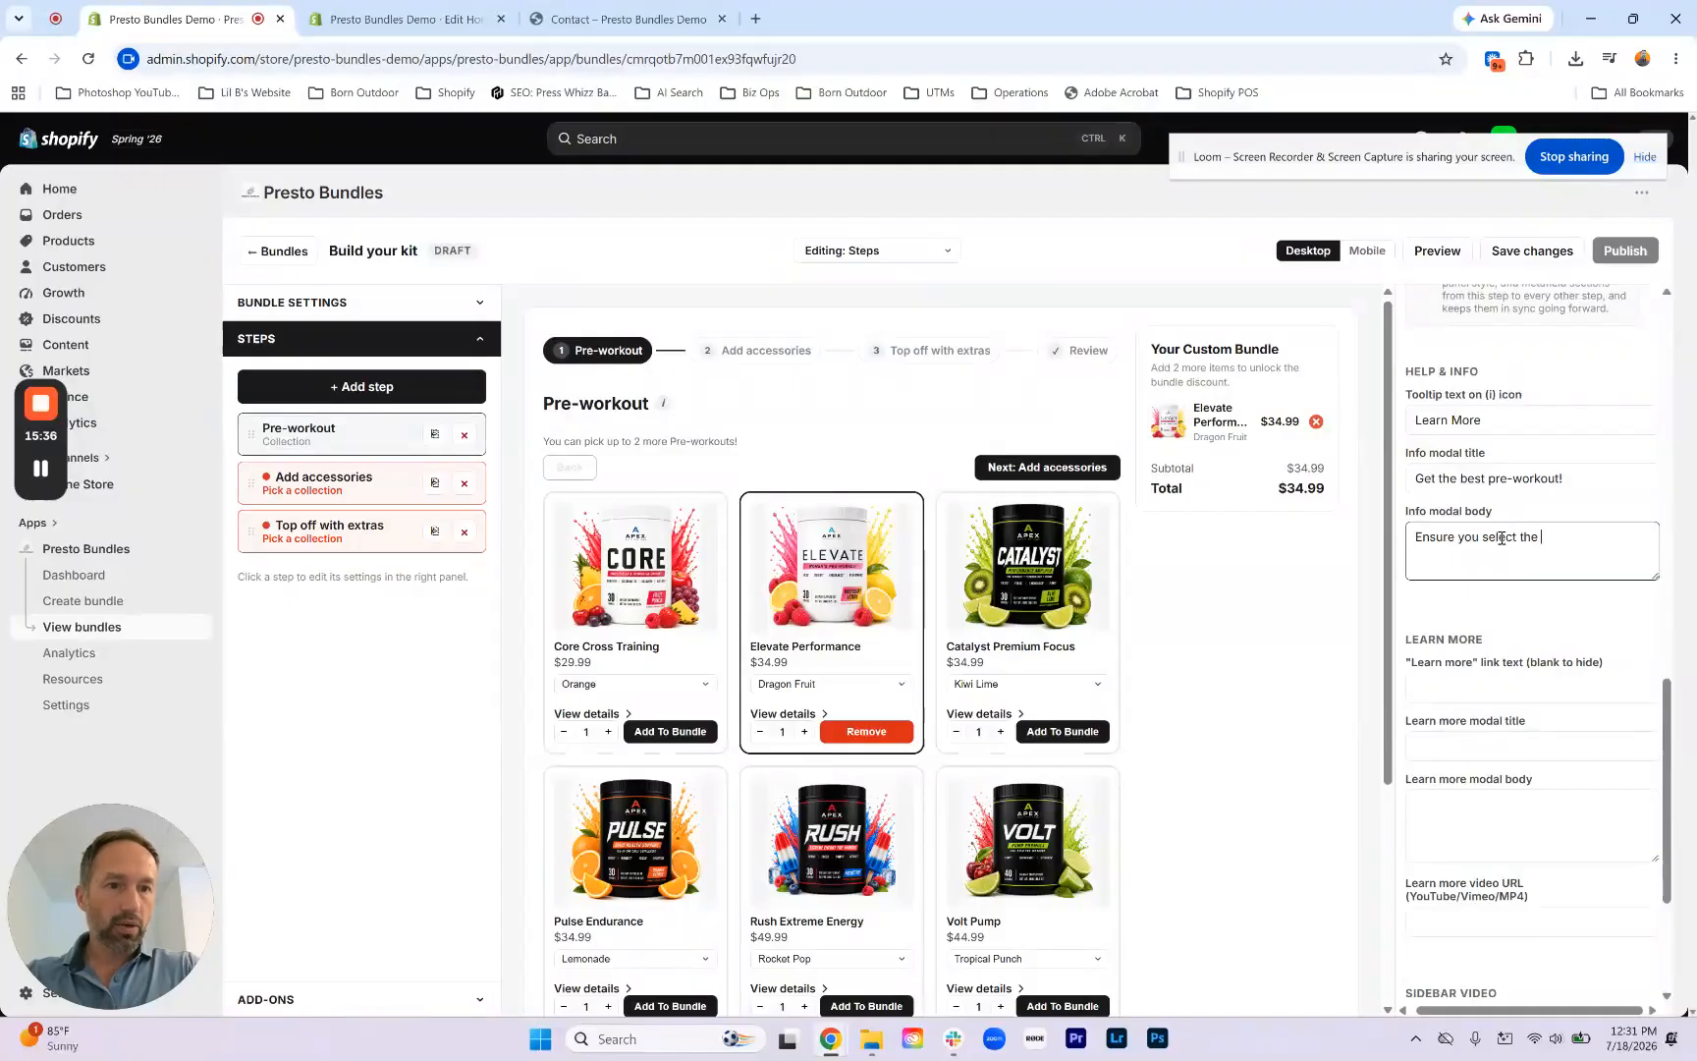
{"action": "key", "text": "BackSpace"}
{"action": "key", "text": "BackSpace"}
{"action": "type", "text": "pre-w"}
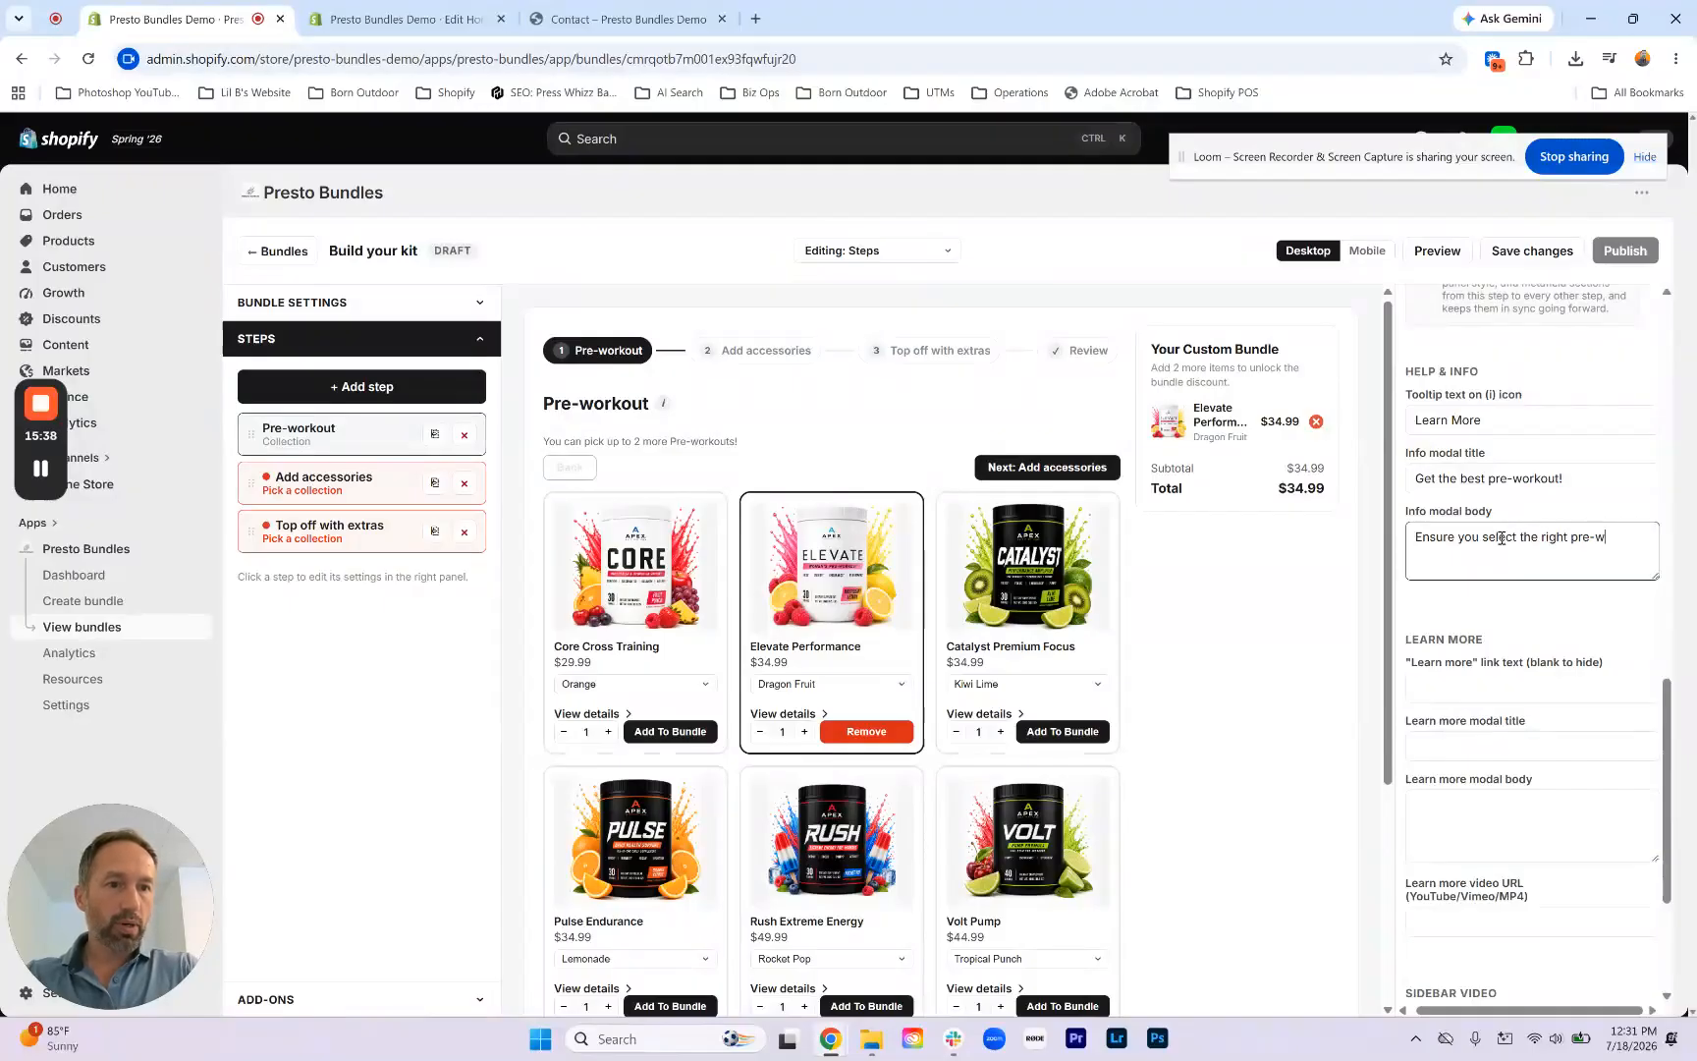
{"action": "type", "text": "orkout for "}
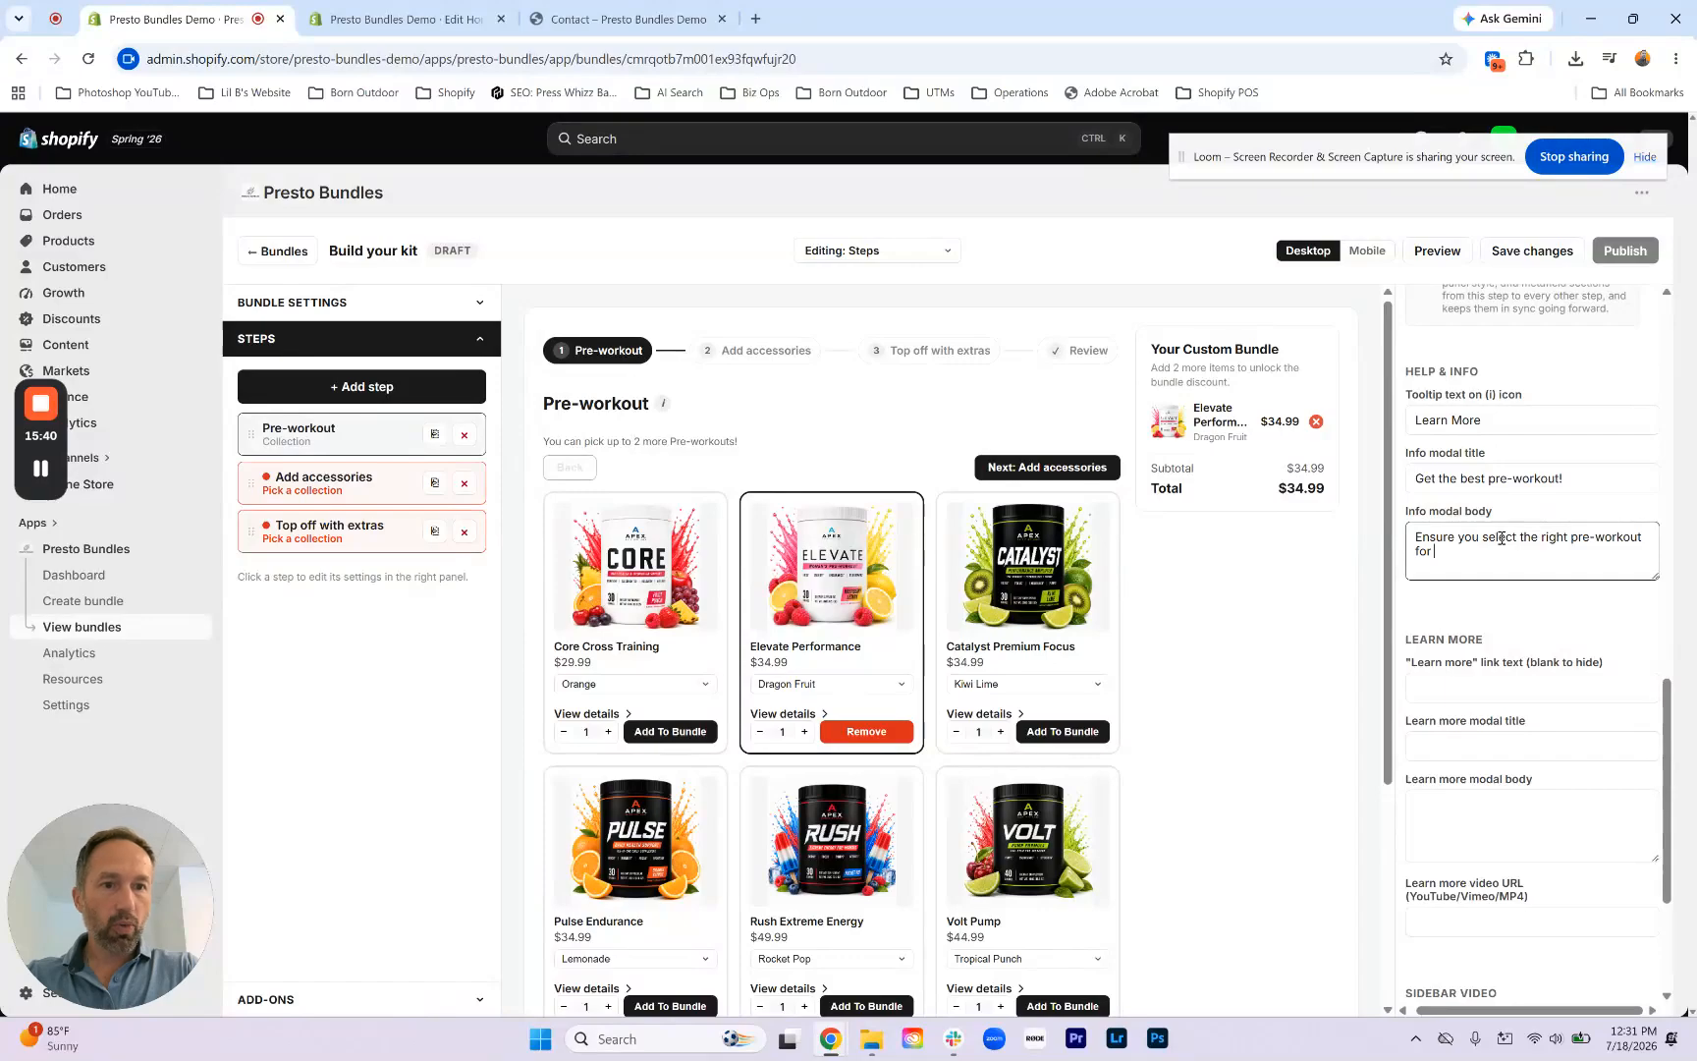
{"action": "type", "text": "the type of d"}
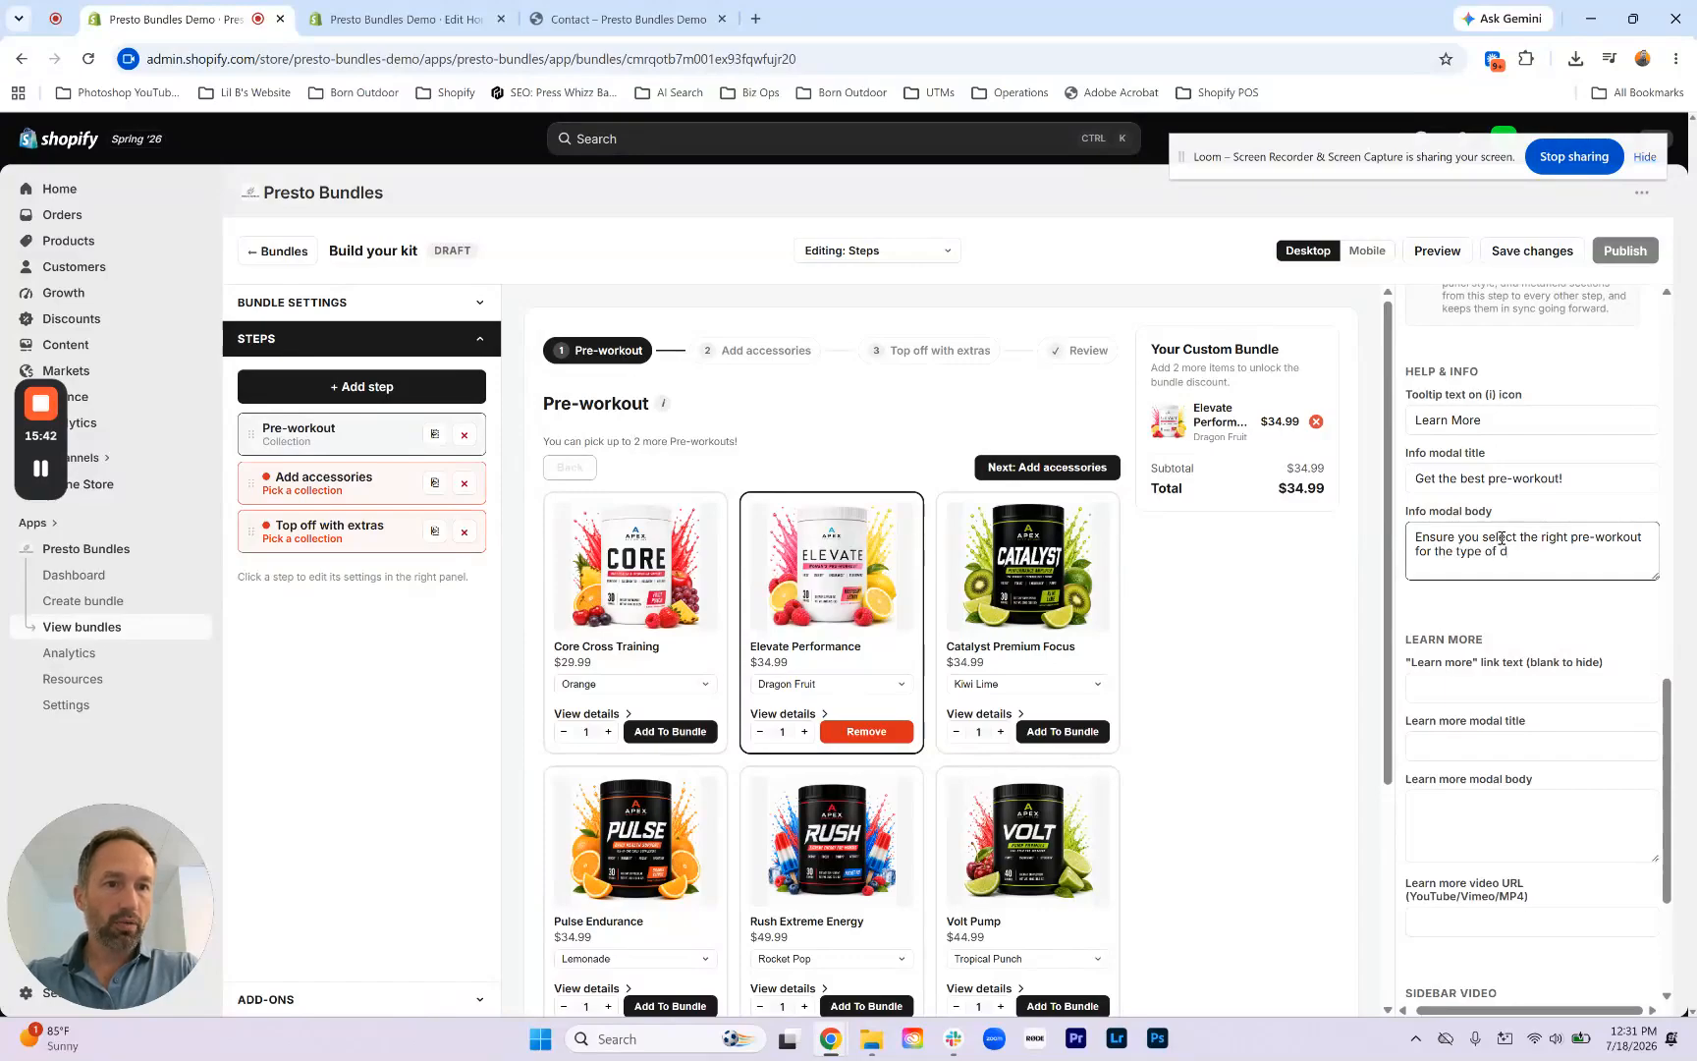
{"action": "key", "text": "BackSpace"}
{"action": "type", "text": "training you"}
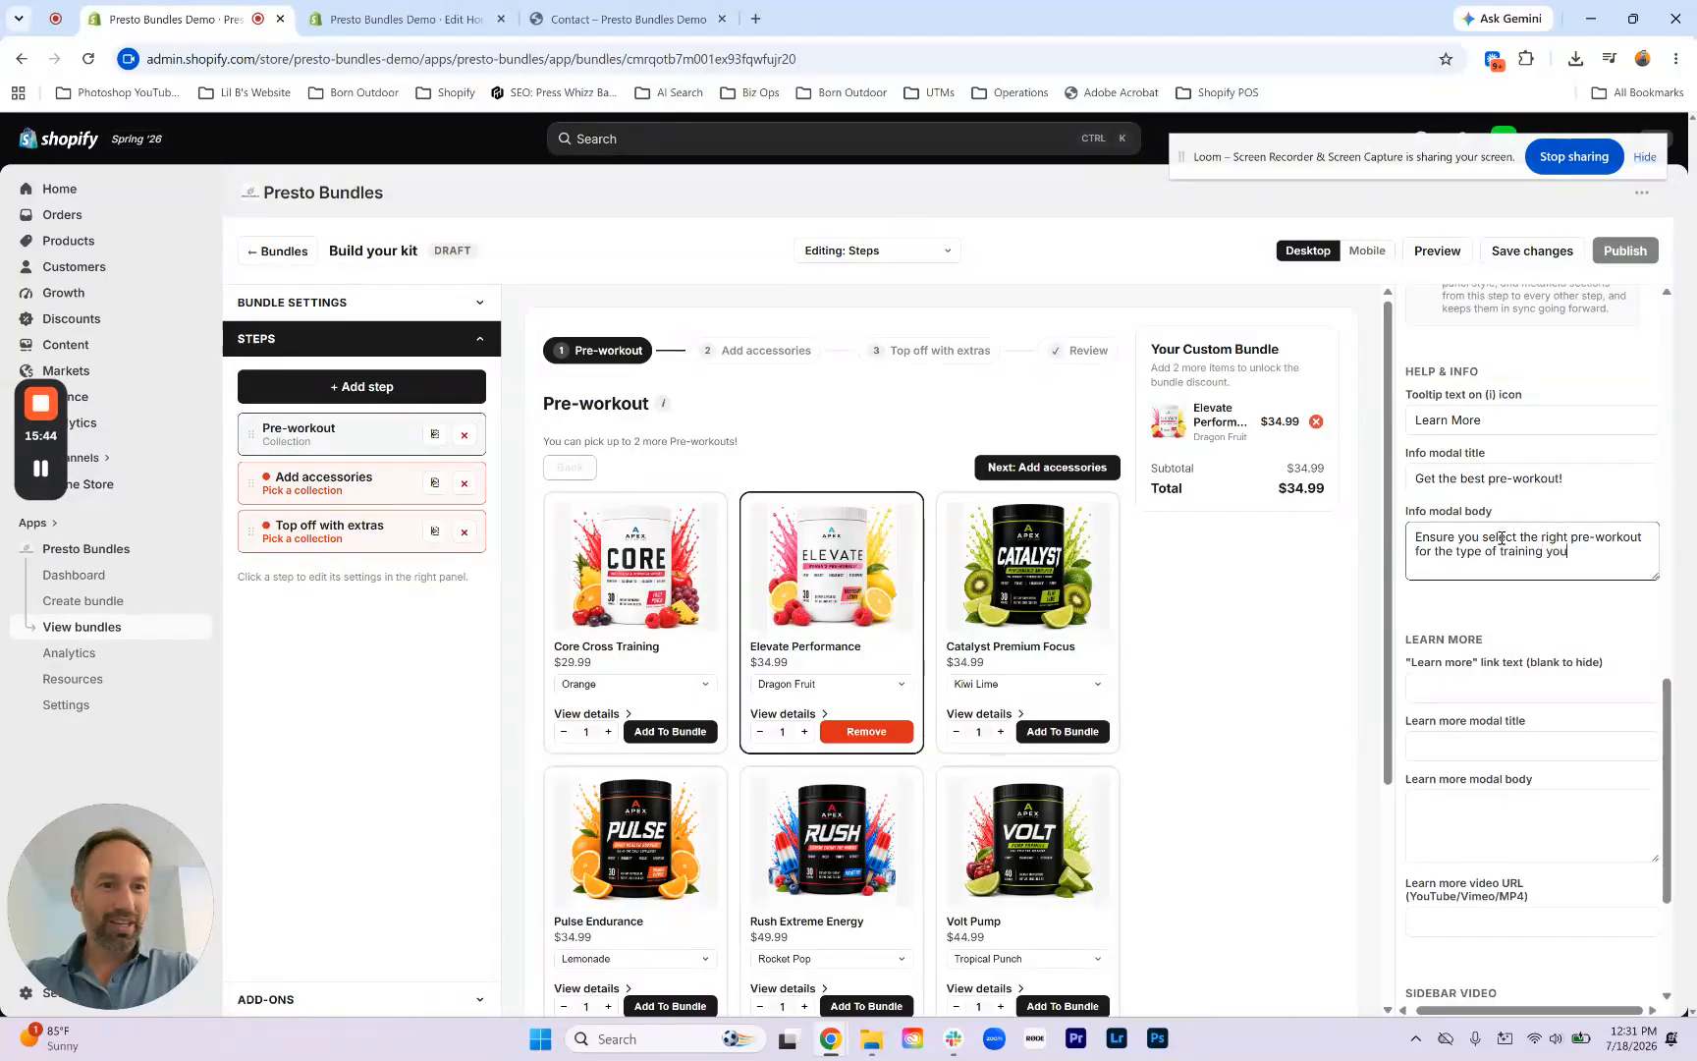
{"action": "type", "text": "'re doing!"}
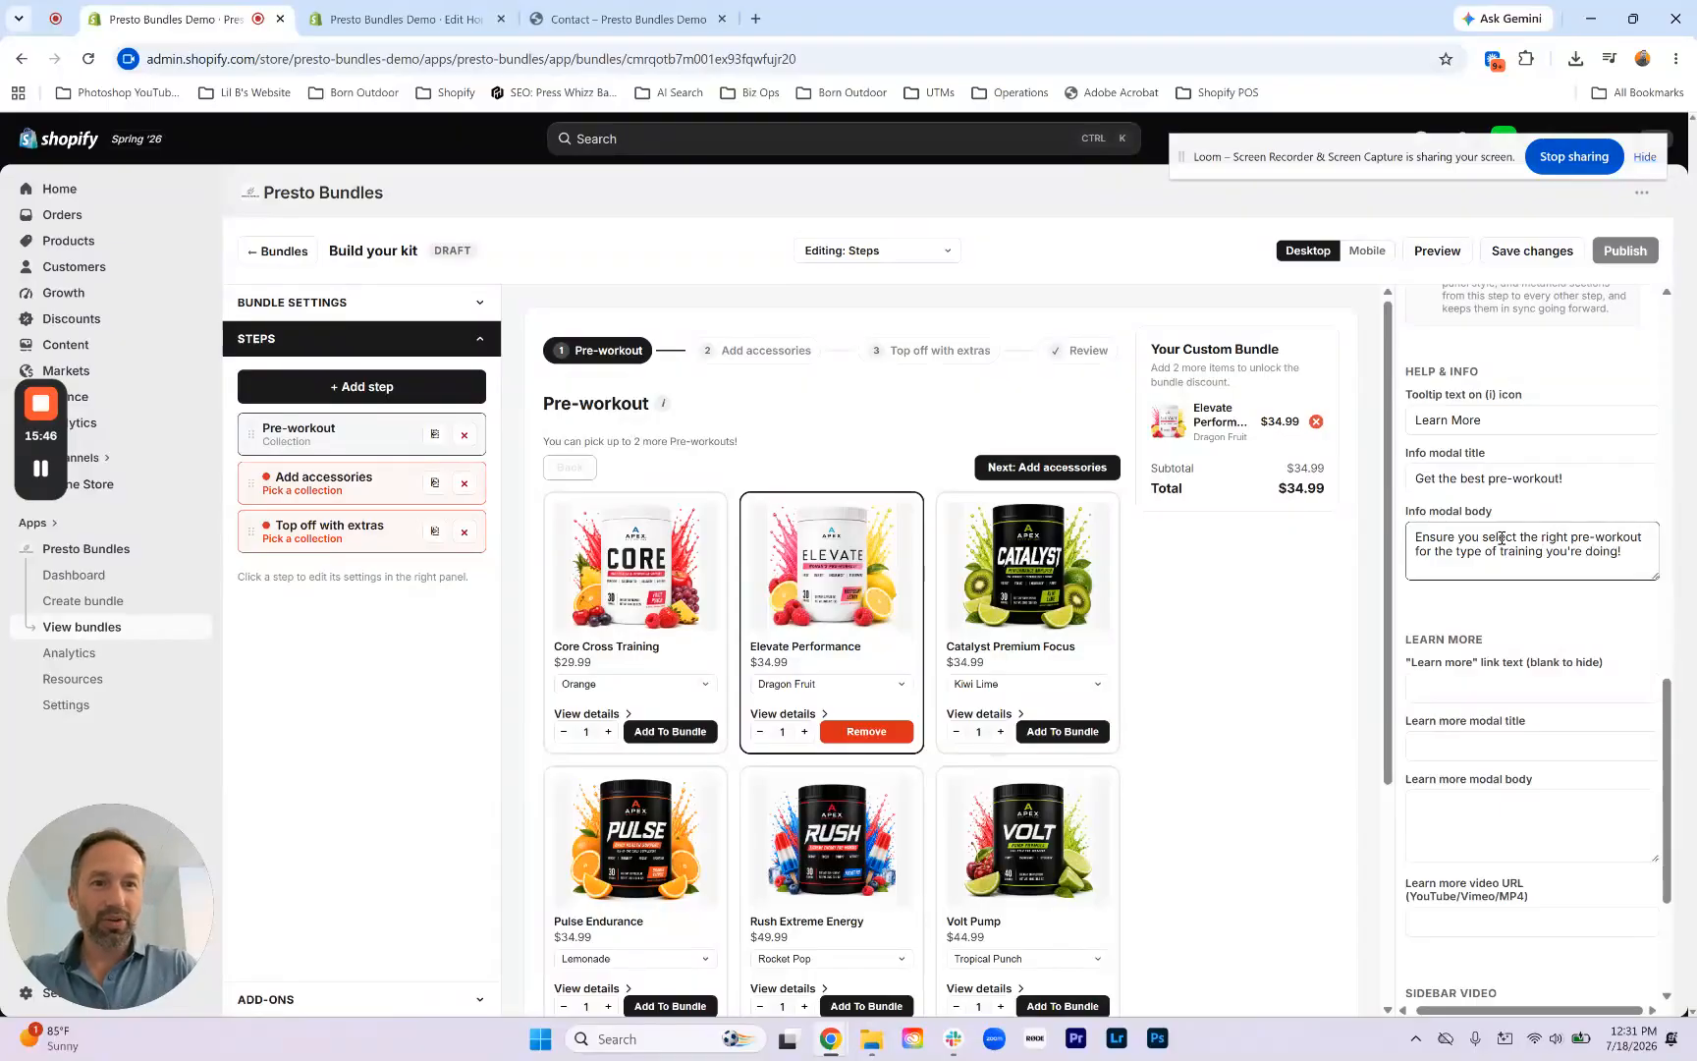
{"action": "left_click", "coordinate": [1491, 608]}
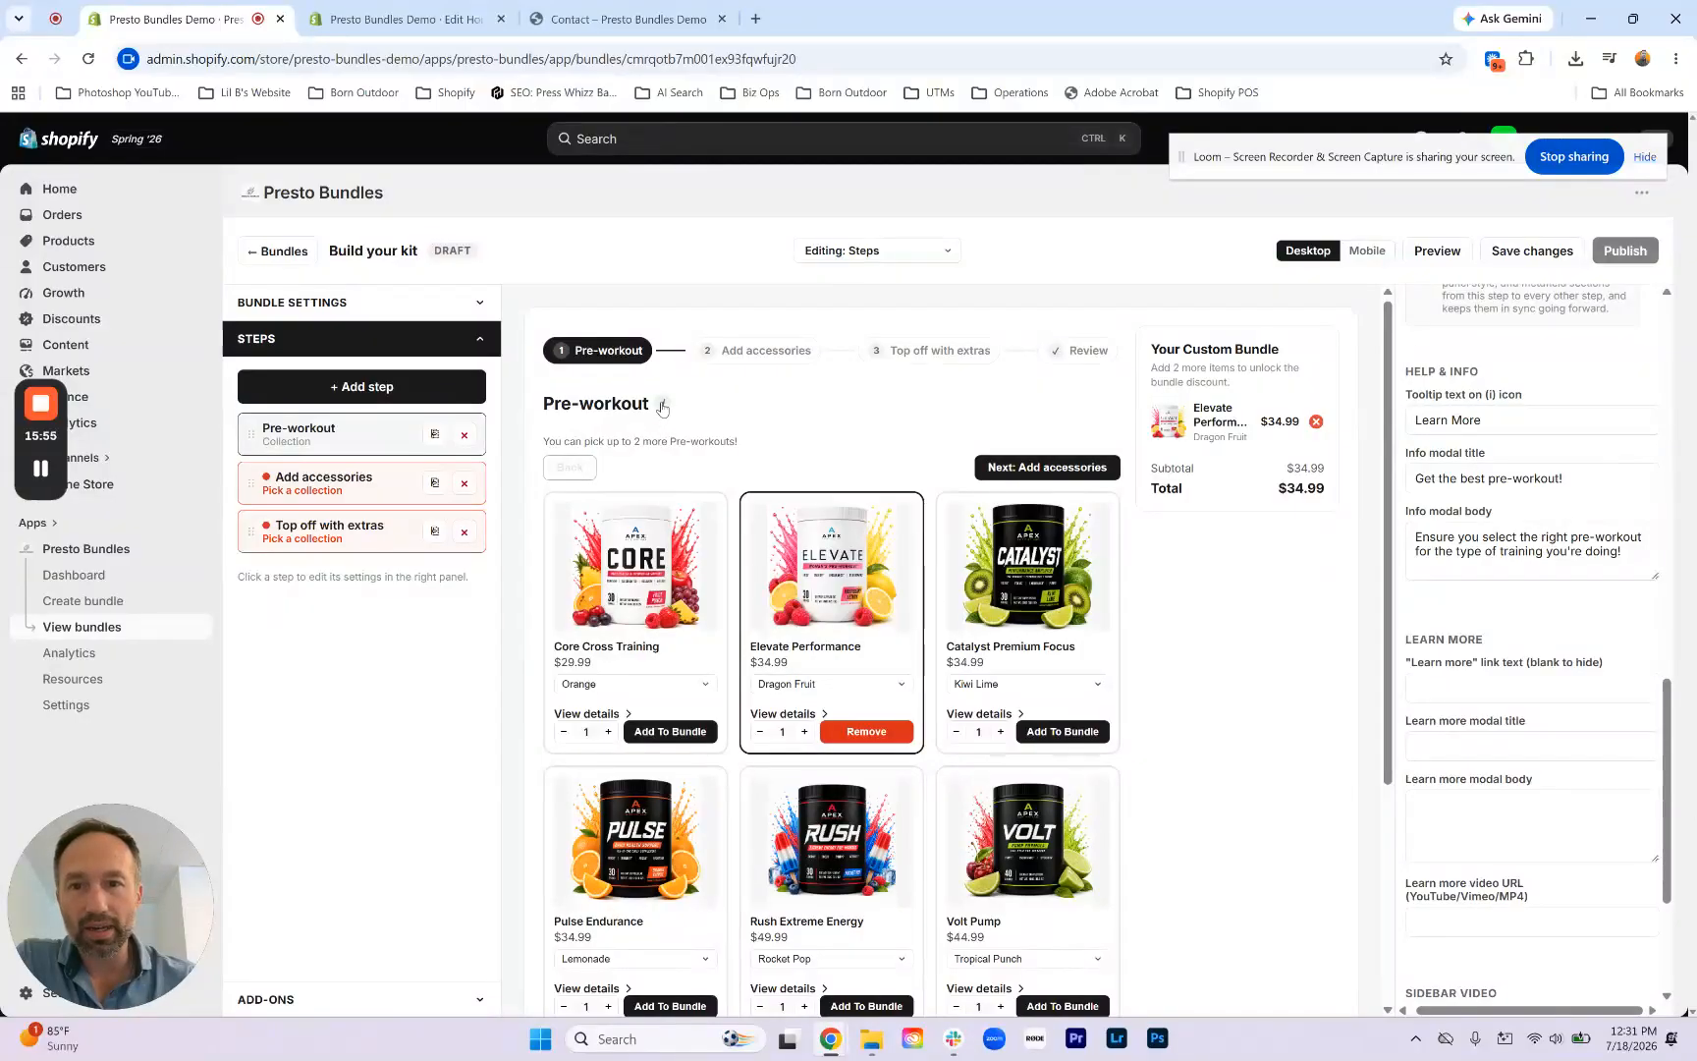
Step: Check the info icon's tooltip and its info modal beside the Pre-workout heading in the preview
{"action": "mouse_move", "coordinate": [661, 411]}
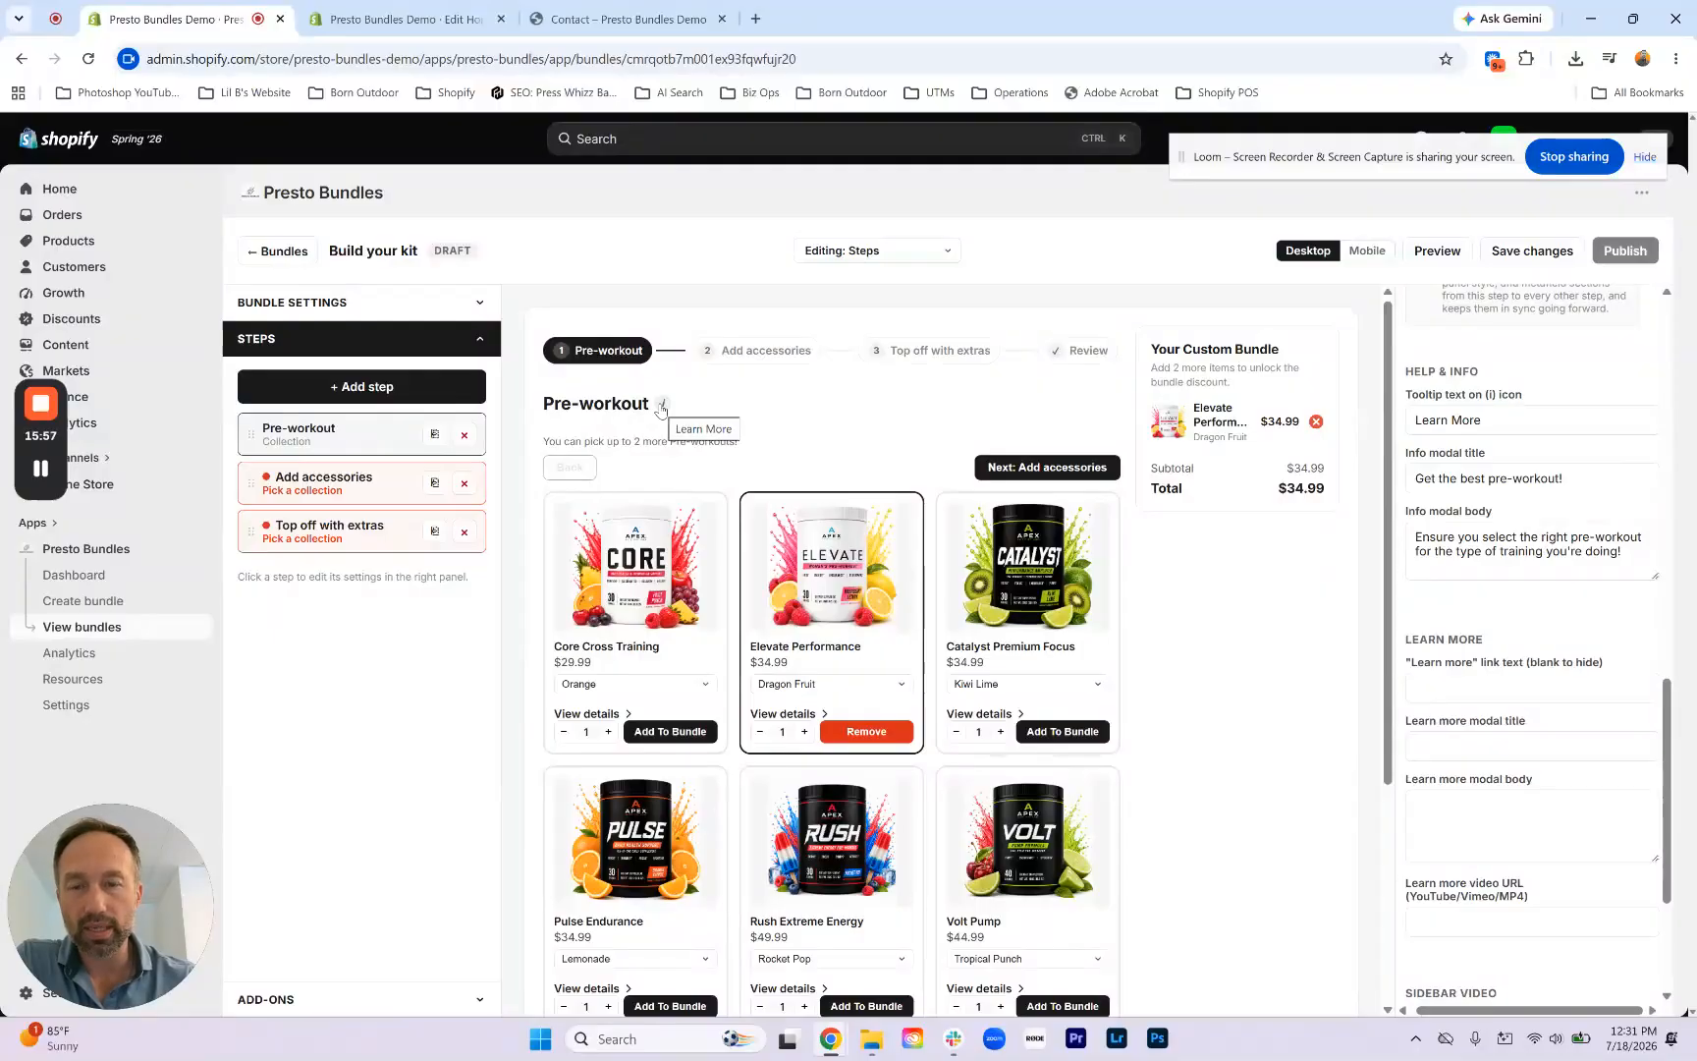
{"action": "triple_click", "coordinate": [1513, 421]}
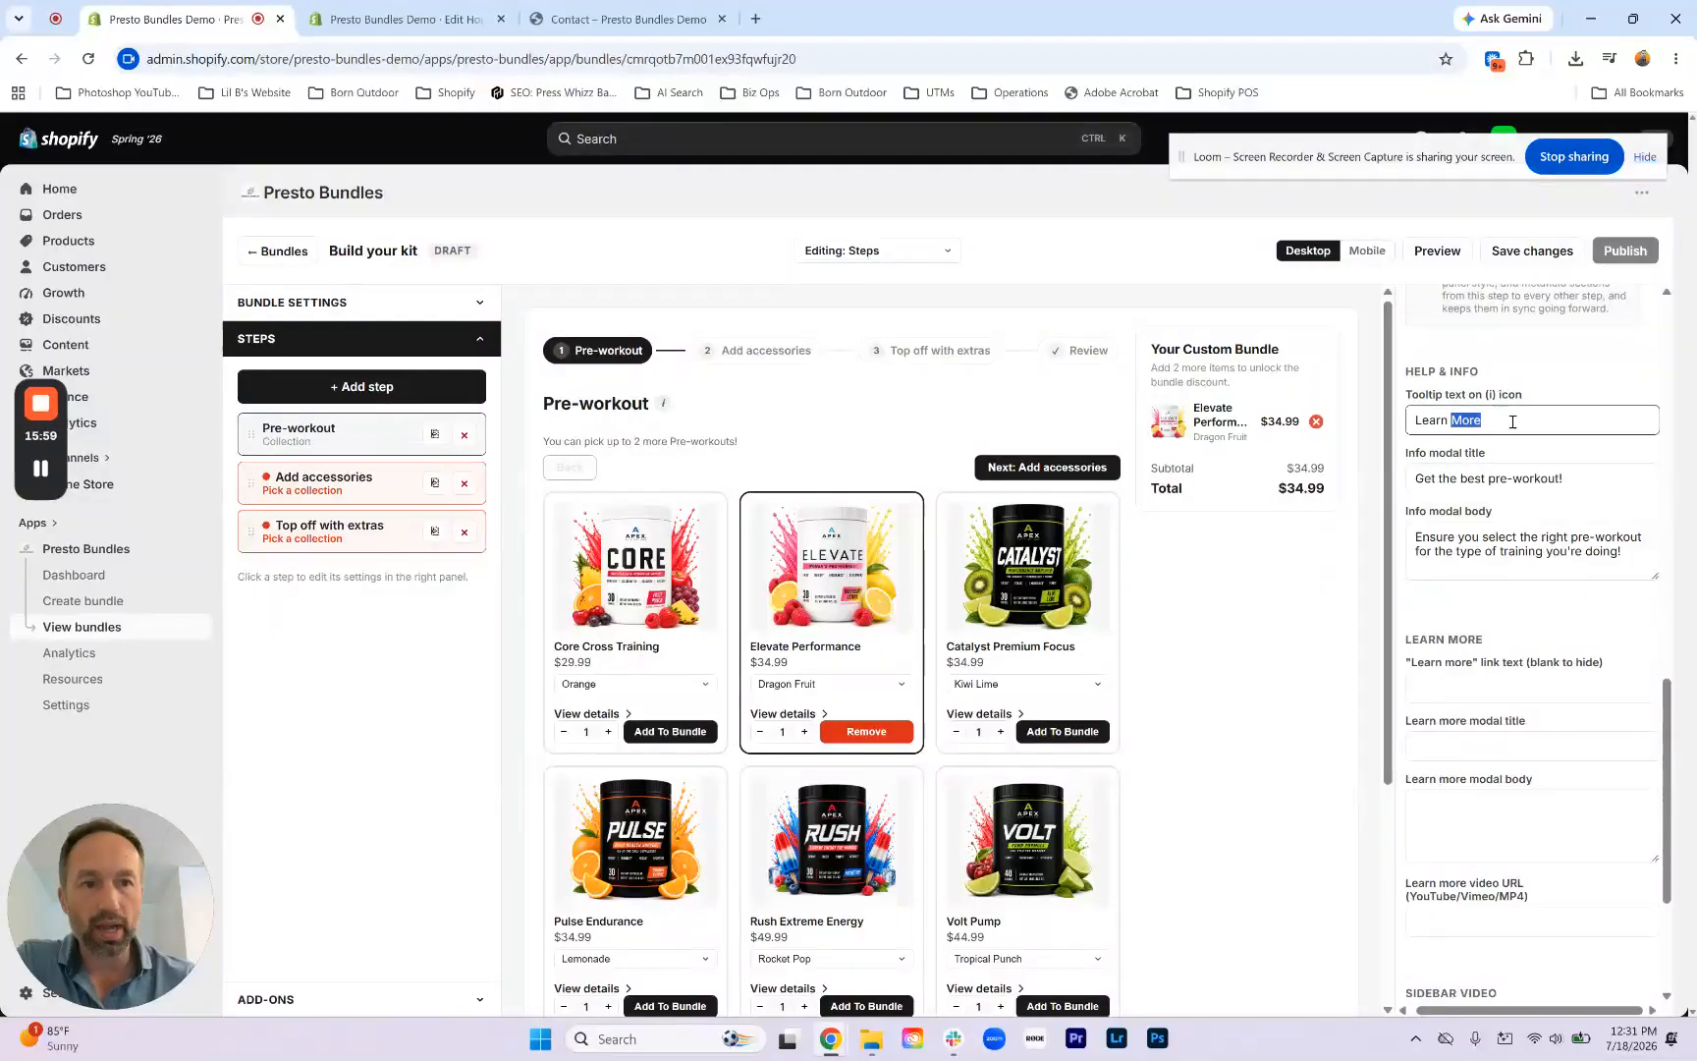
{"action": "left_click", "coordinate": [1513, 421]}
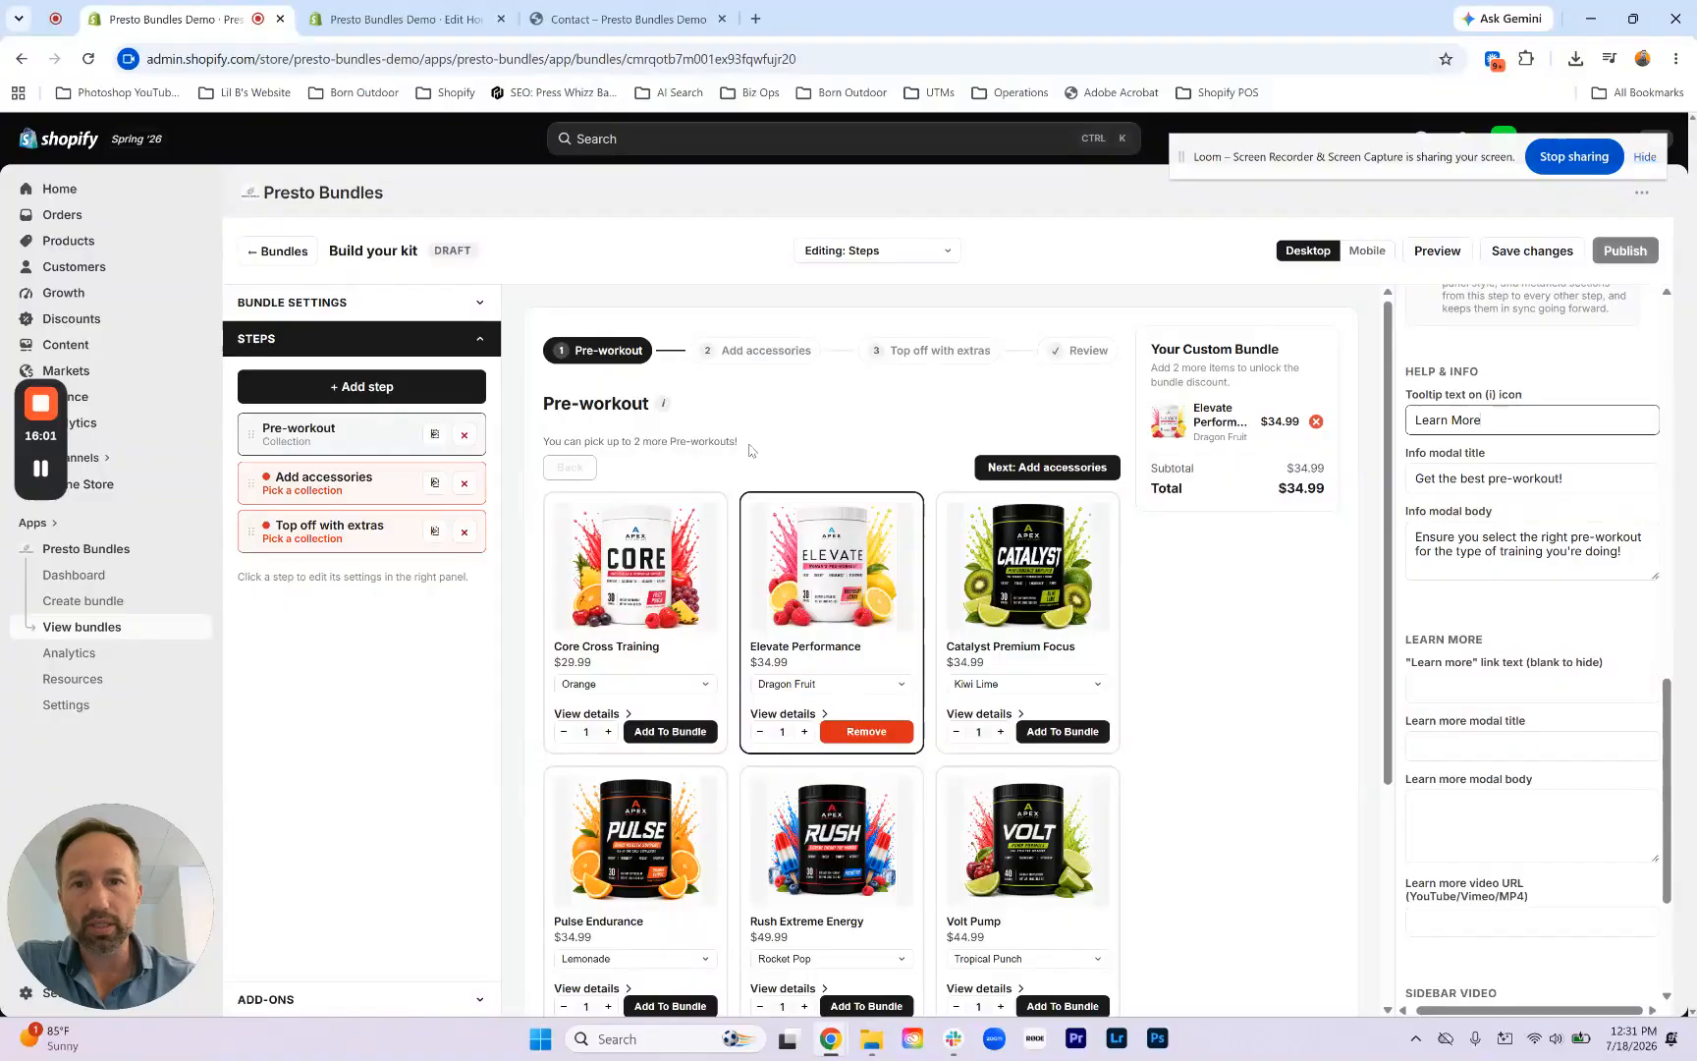
{"action": "mouse_move", "coordinate": [660, 410]}
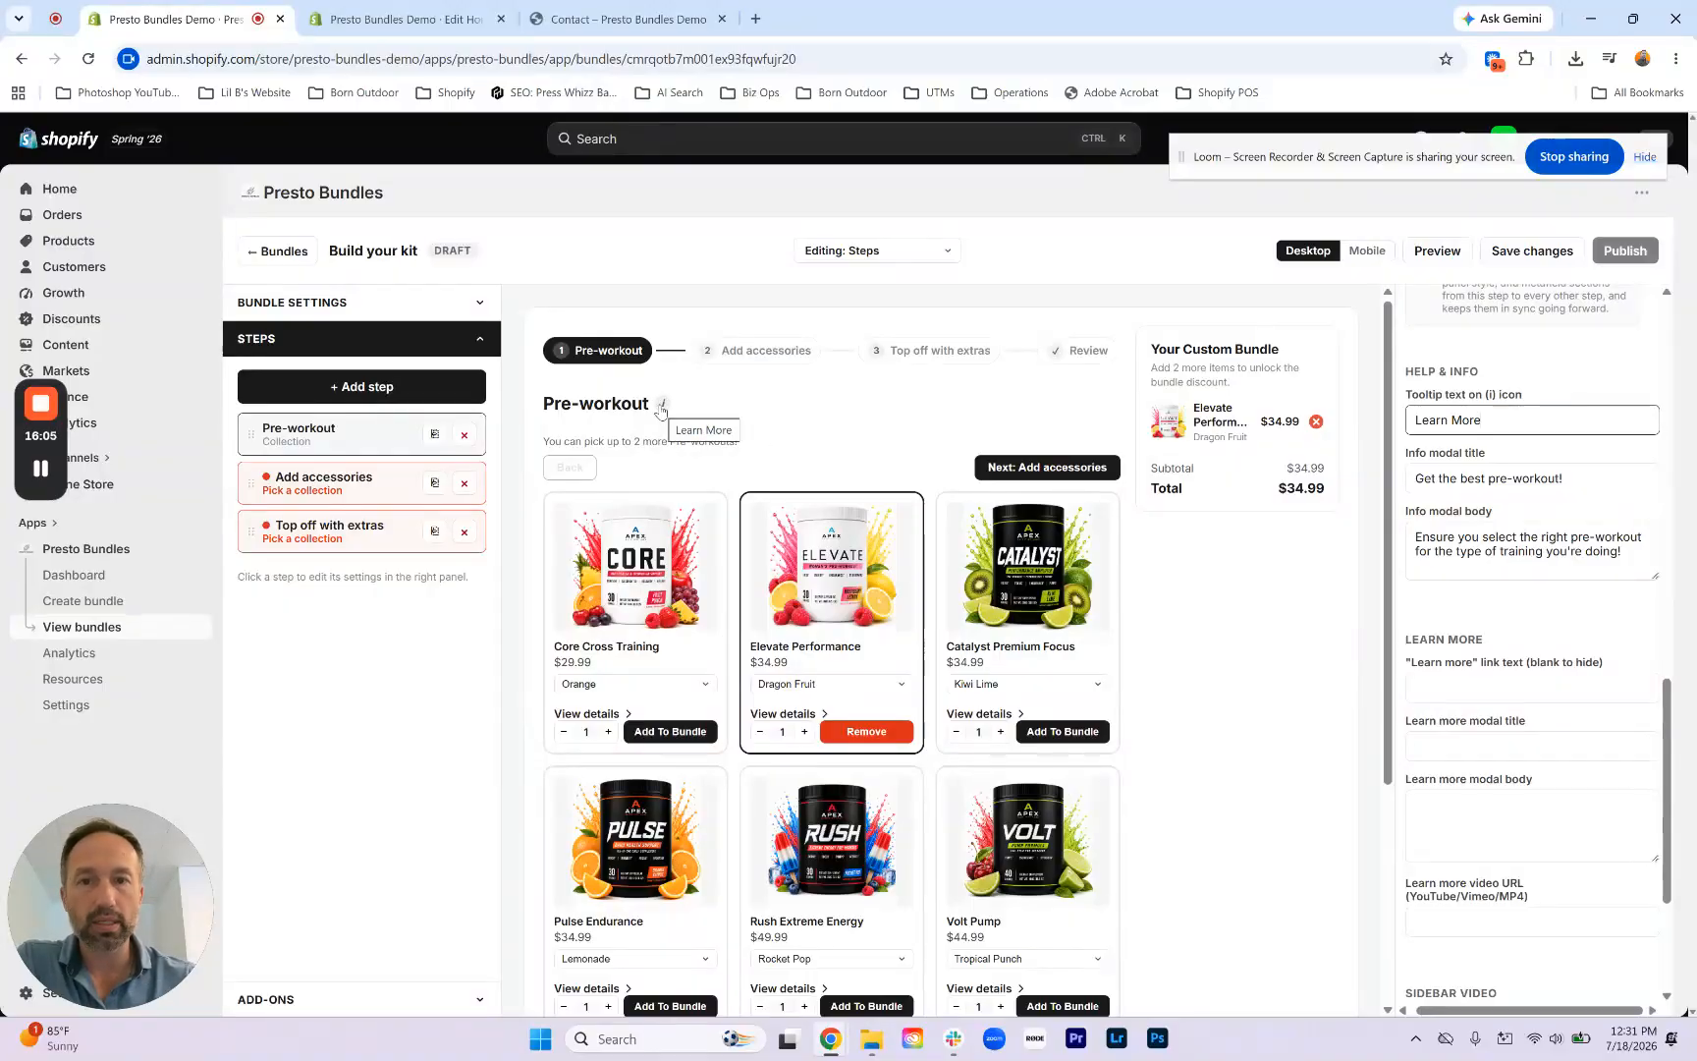
{"action": "left_click", "coordinate": [661, 411]}
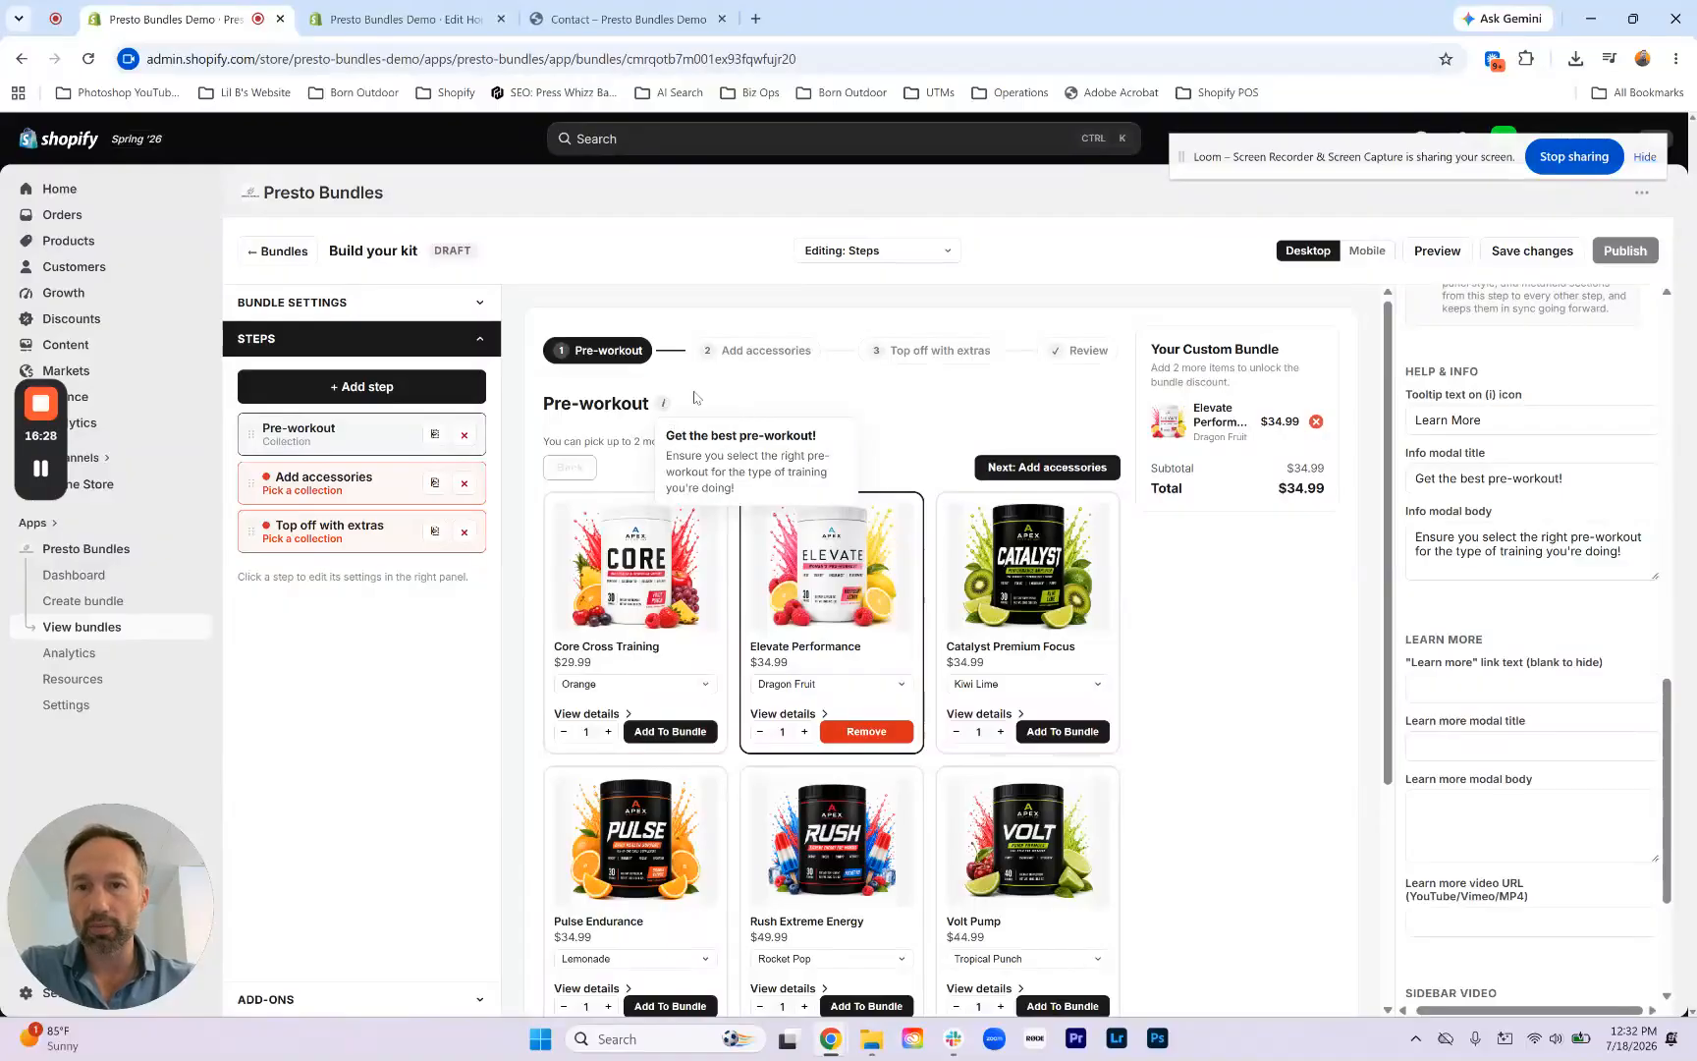
{"action": "left_click", "coordinate": [664, 409]}
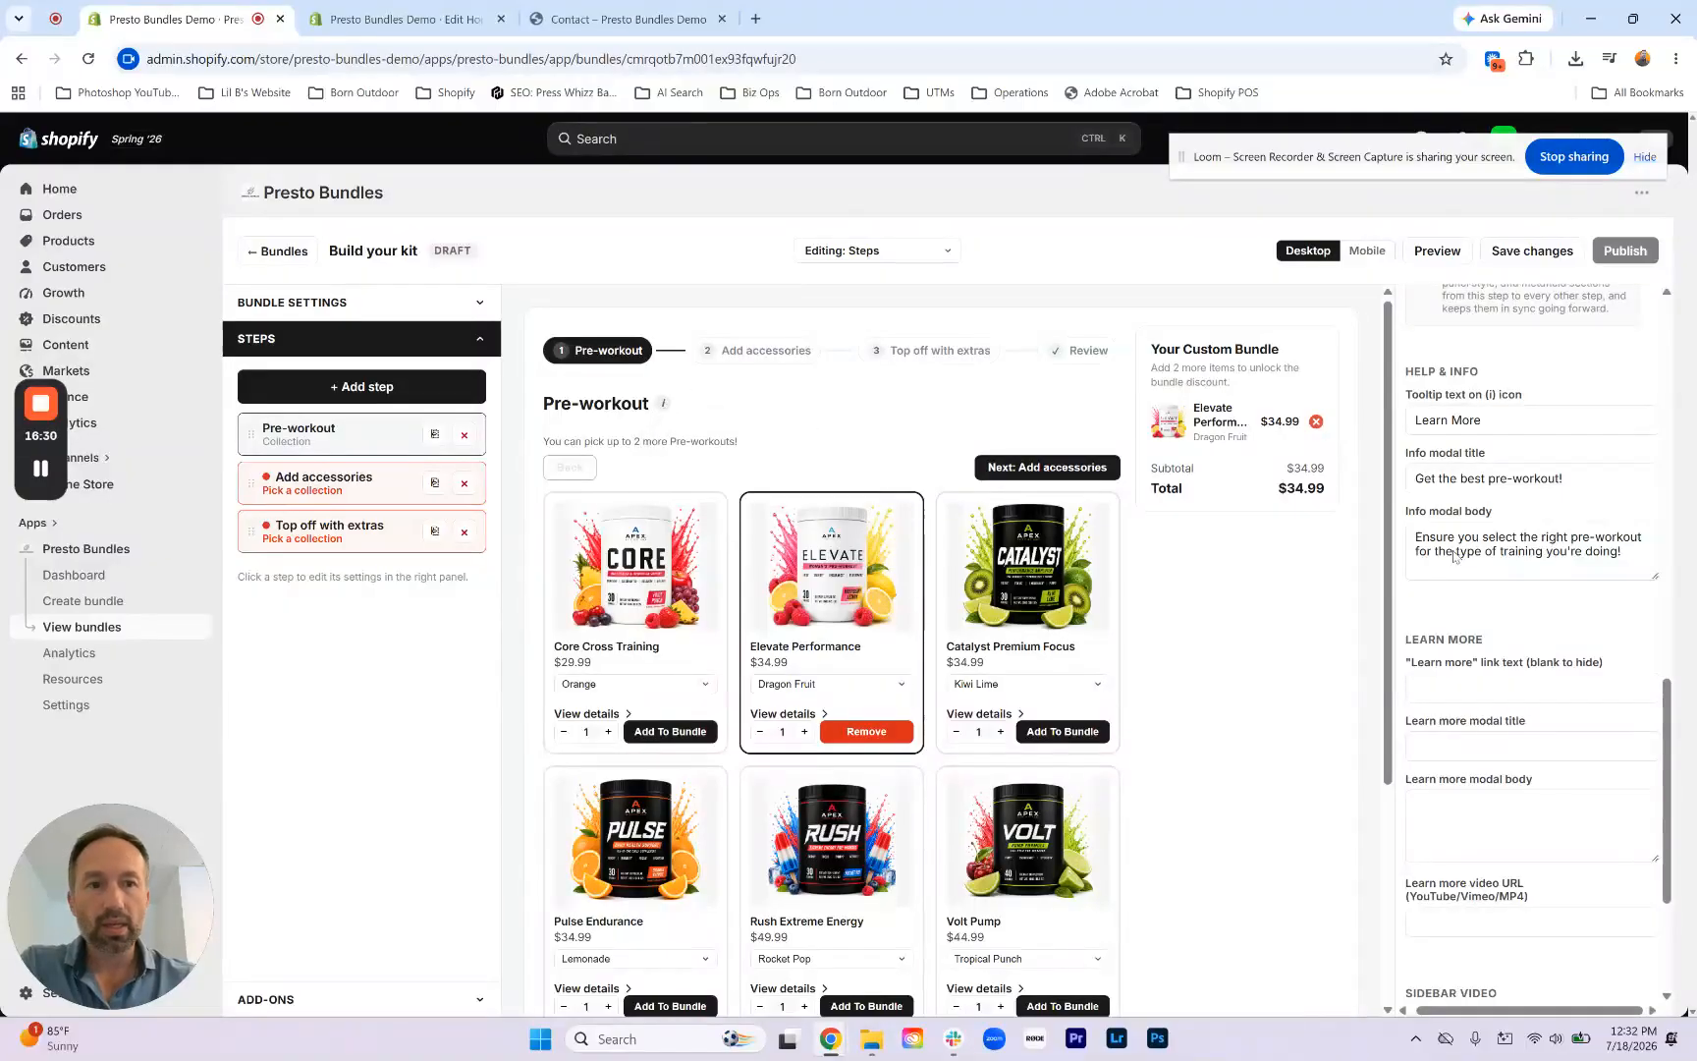
Step: Set the Pre-workout step's "Learn more" link text to "Learn More"
{"action": "scroll", "coordinate": [1503, 586], "scroll_direction": "down", "scroll_amount": 1}
{"action": "scroll", "coordinate": [1503, 586], "scroll_direction": "down", "scroll_amount": 2}
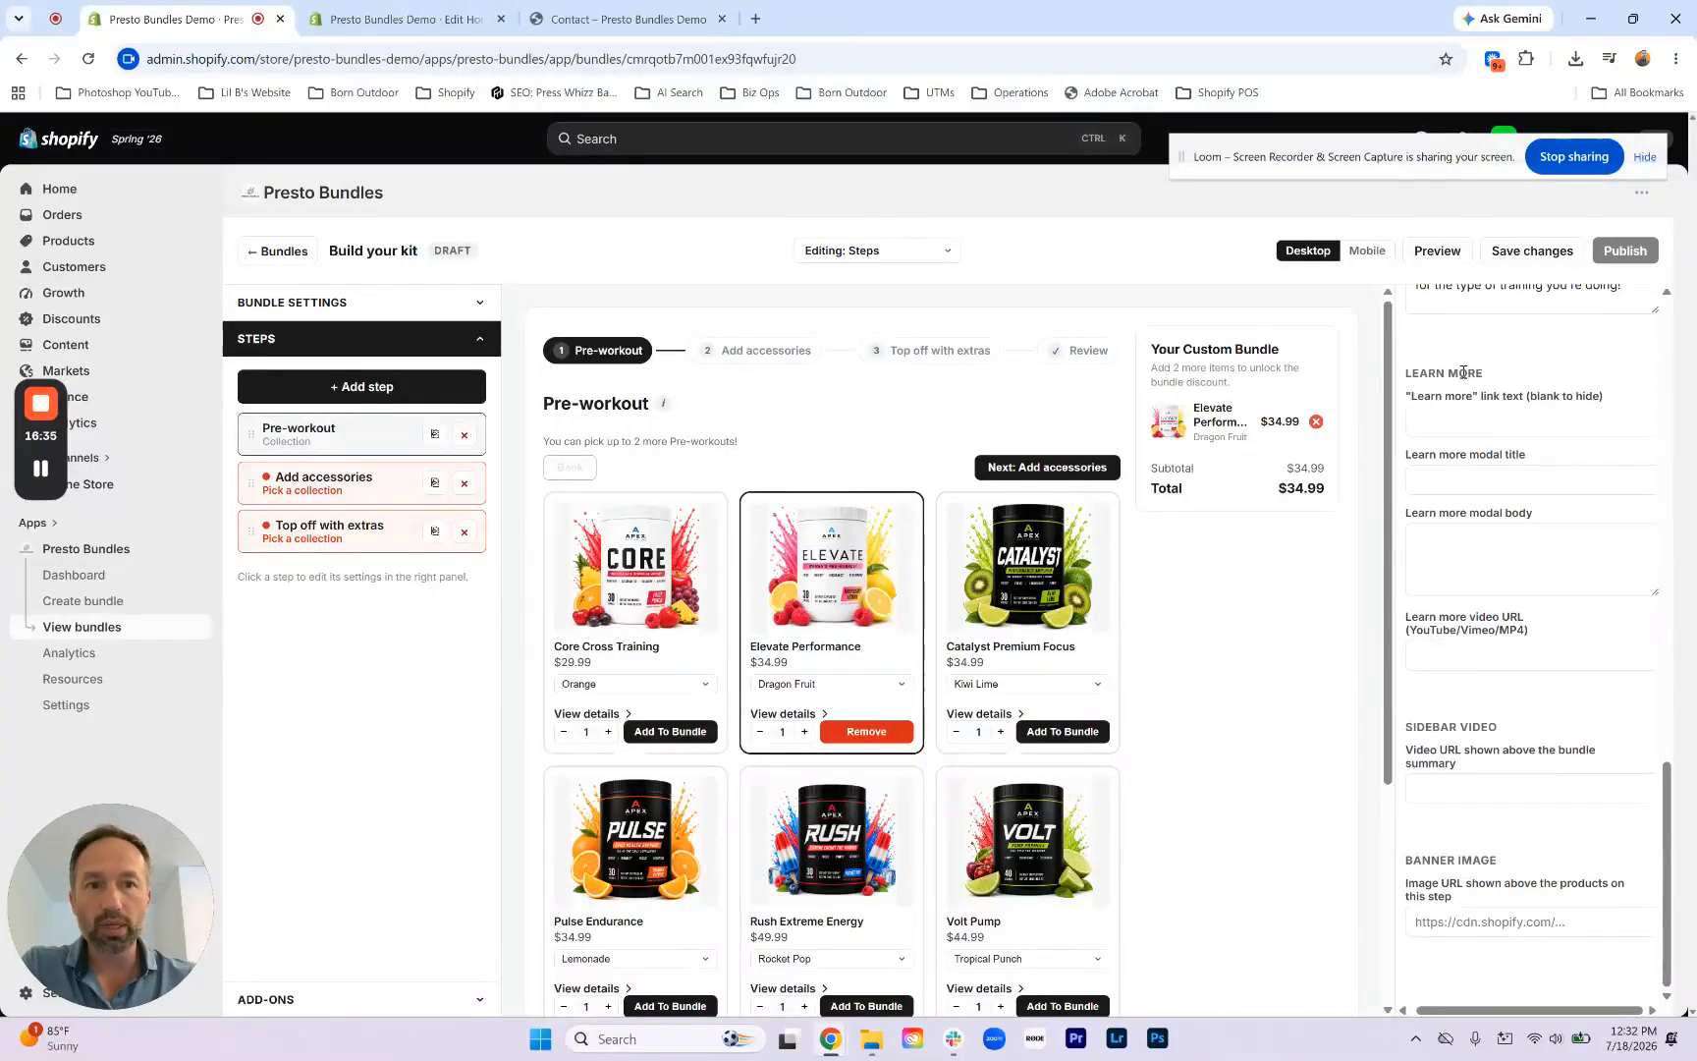
{"action": "left_click", "coordinate": [1496, 420]}
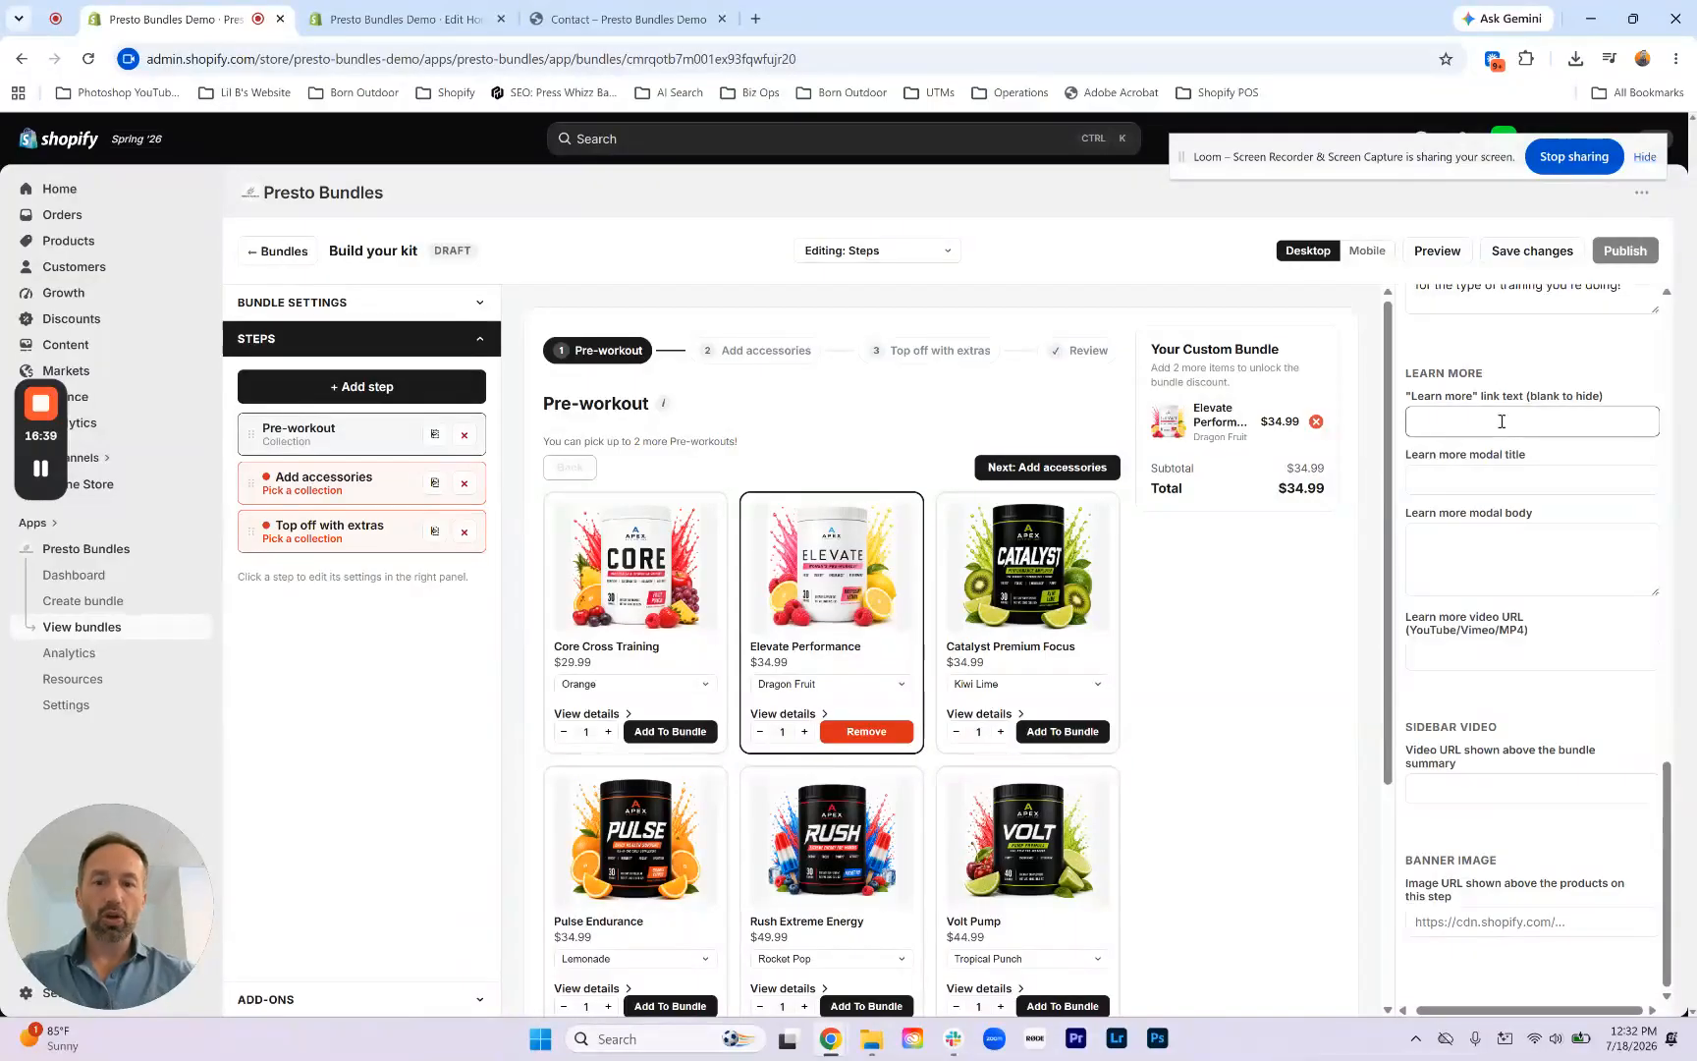
{"action": "type", "text": "a"}
{"action": "type", "text": "Learn "}
{"action": "type", "text": "More"}
{"action": "left_click", "coordinate": [1555, 371]}
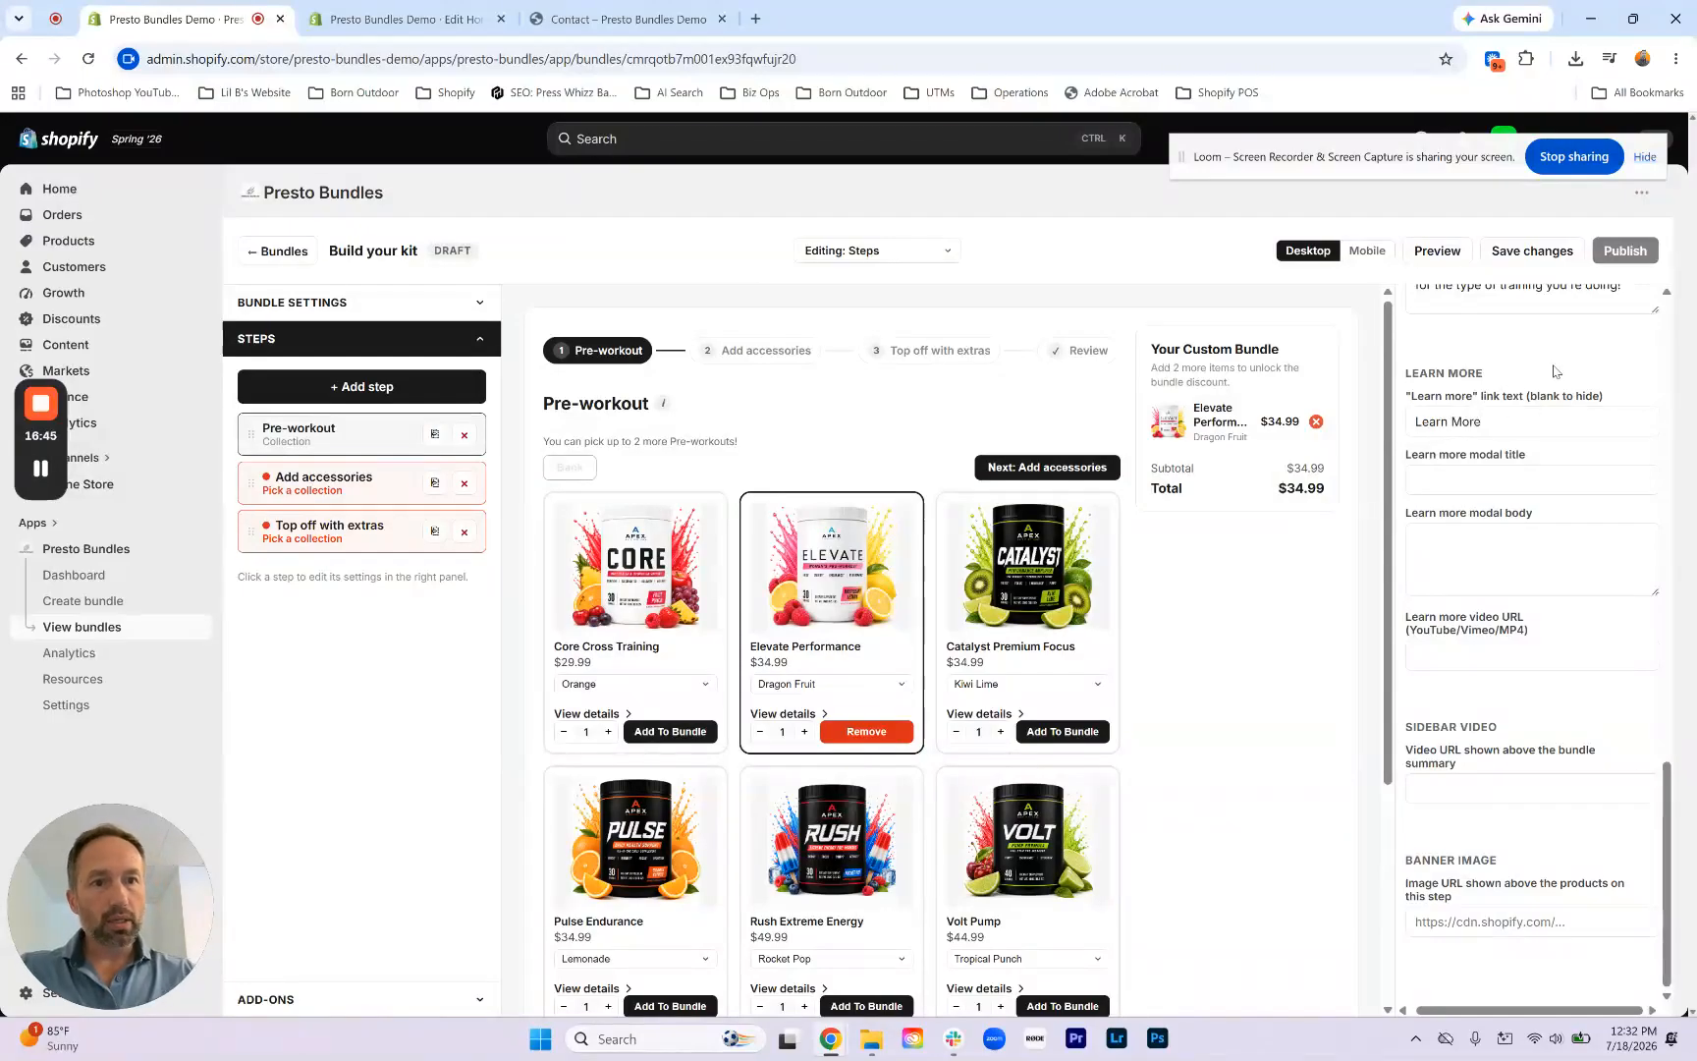
Step: Title the Pre-workout step's learn more modal "Make sure you get the best pre-workout"
{"action": "left_click", "coordinate": [1517, 478]}
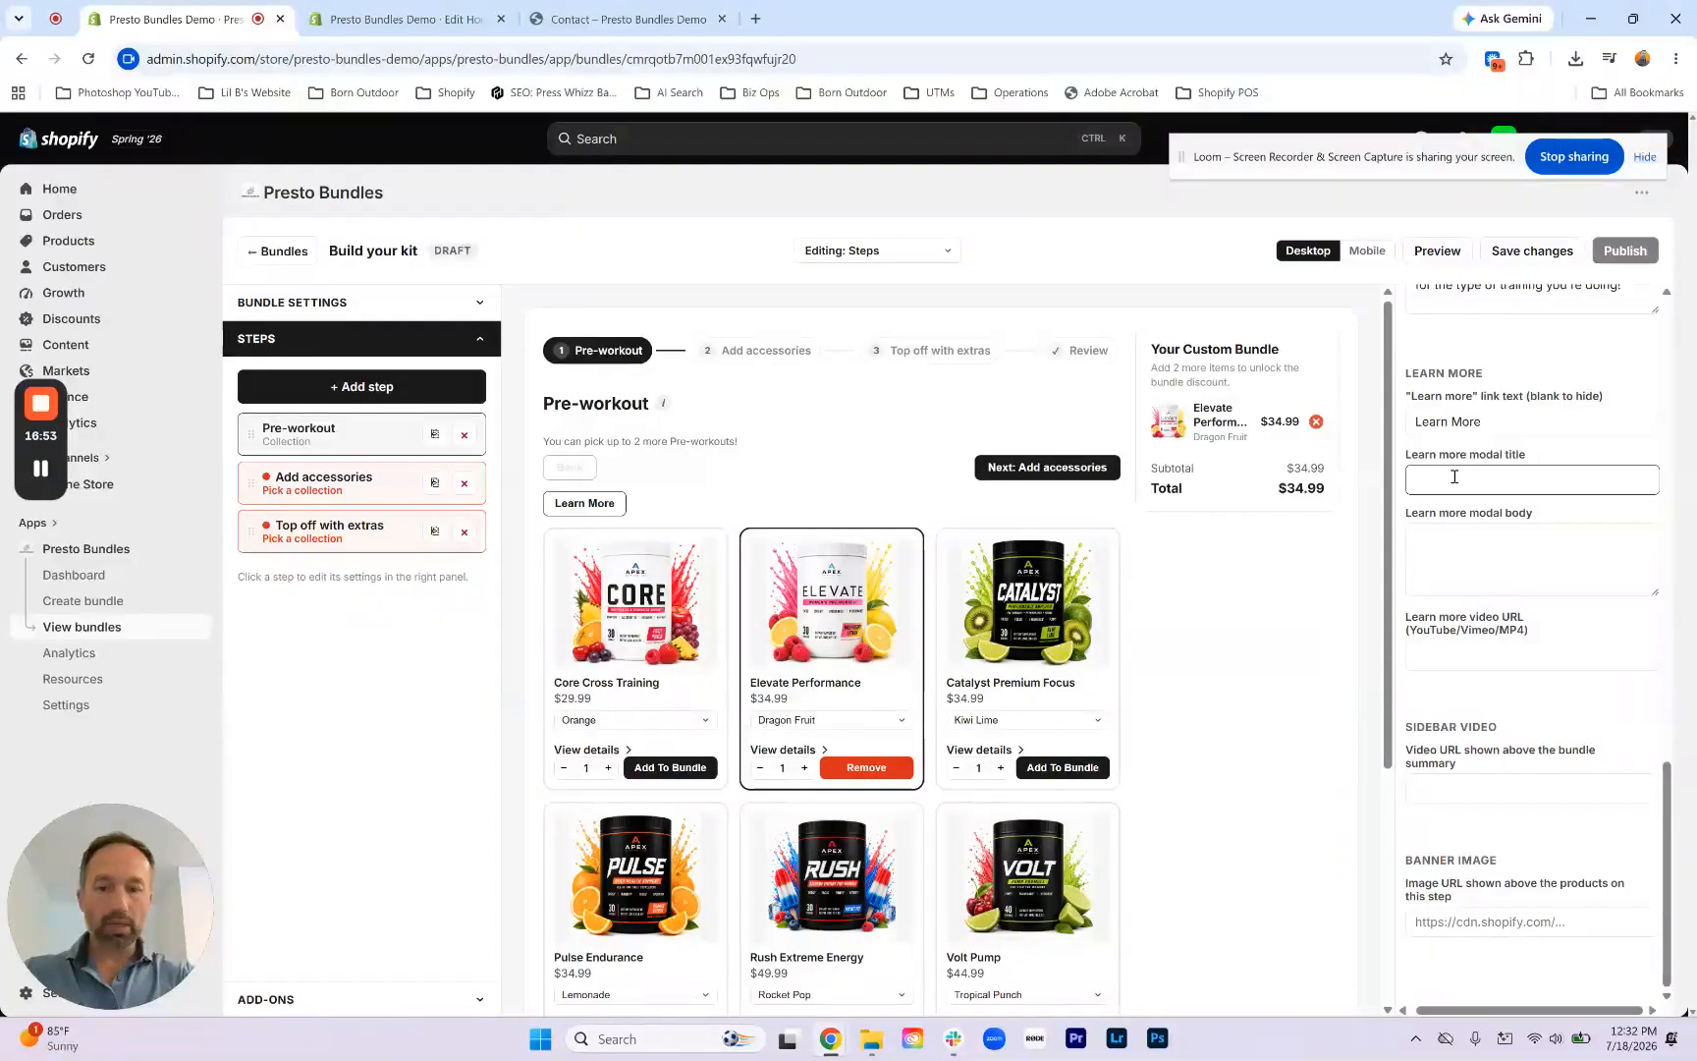
{"action": "type", "text": "Make sure you "}
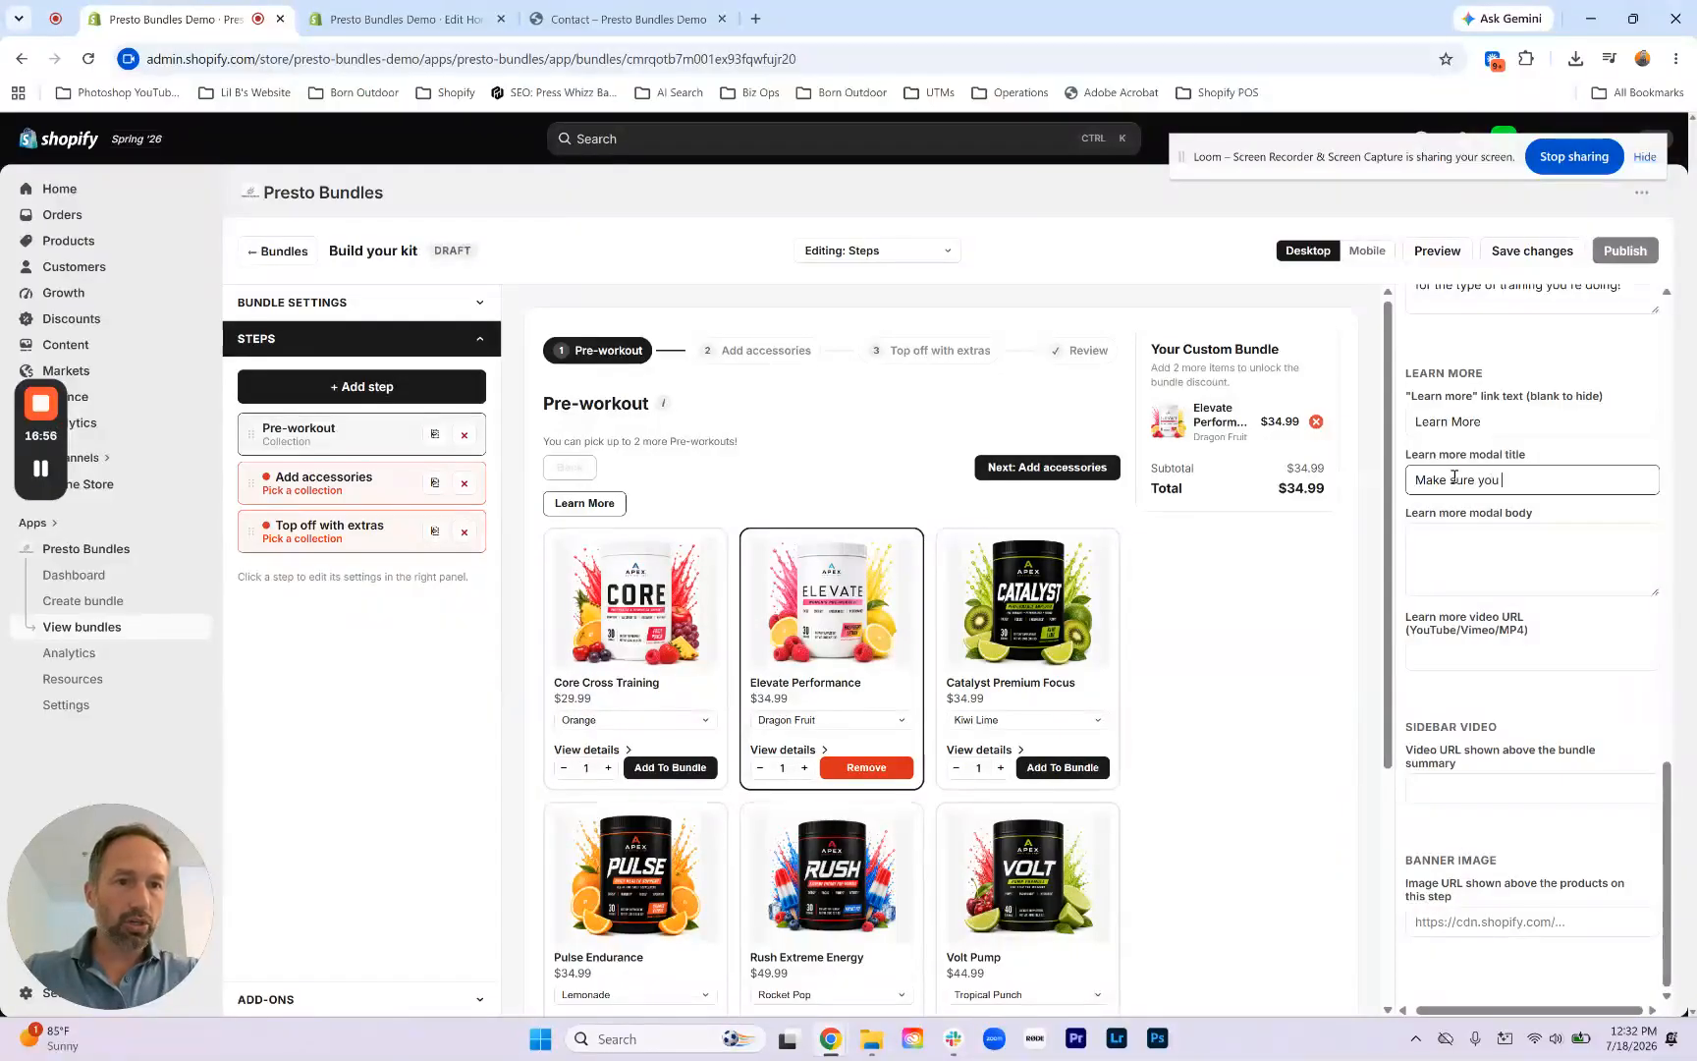
{"action": "type", "text": "get "}
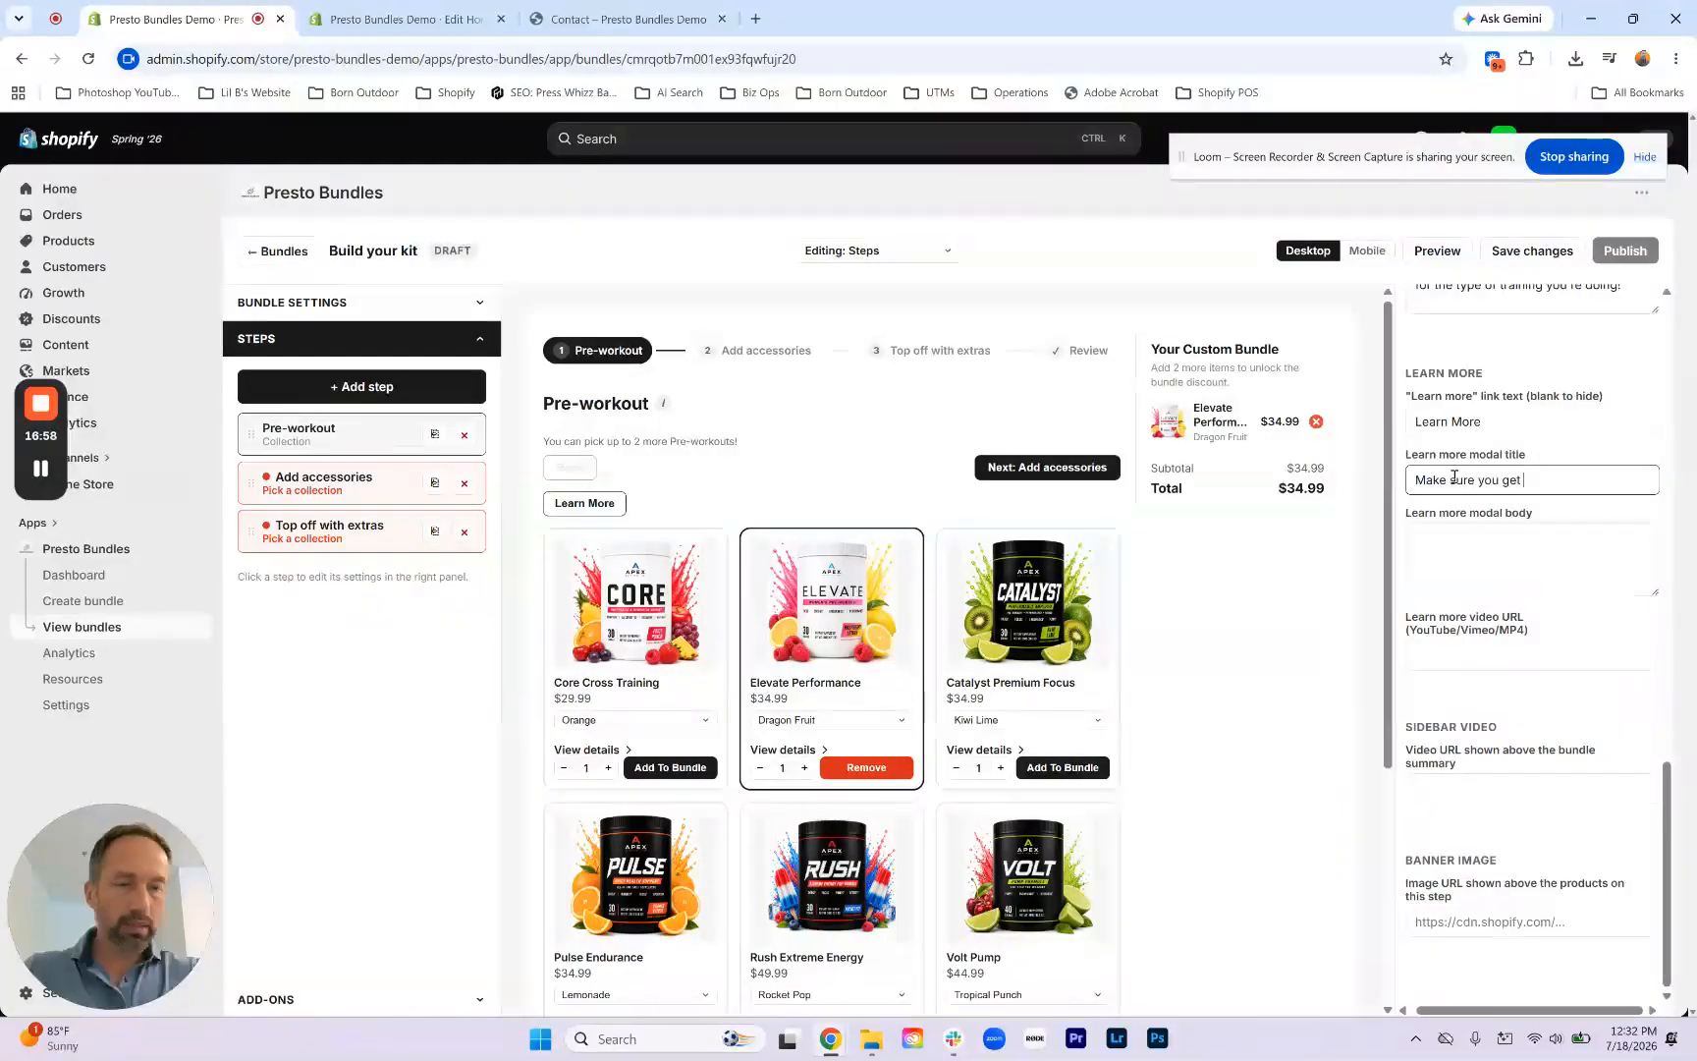
{"action": "type", "text": "the best "}
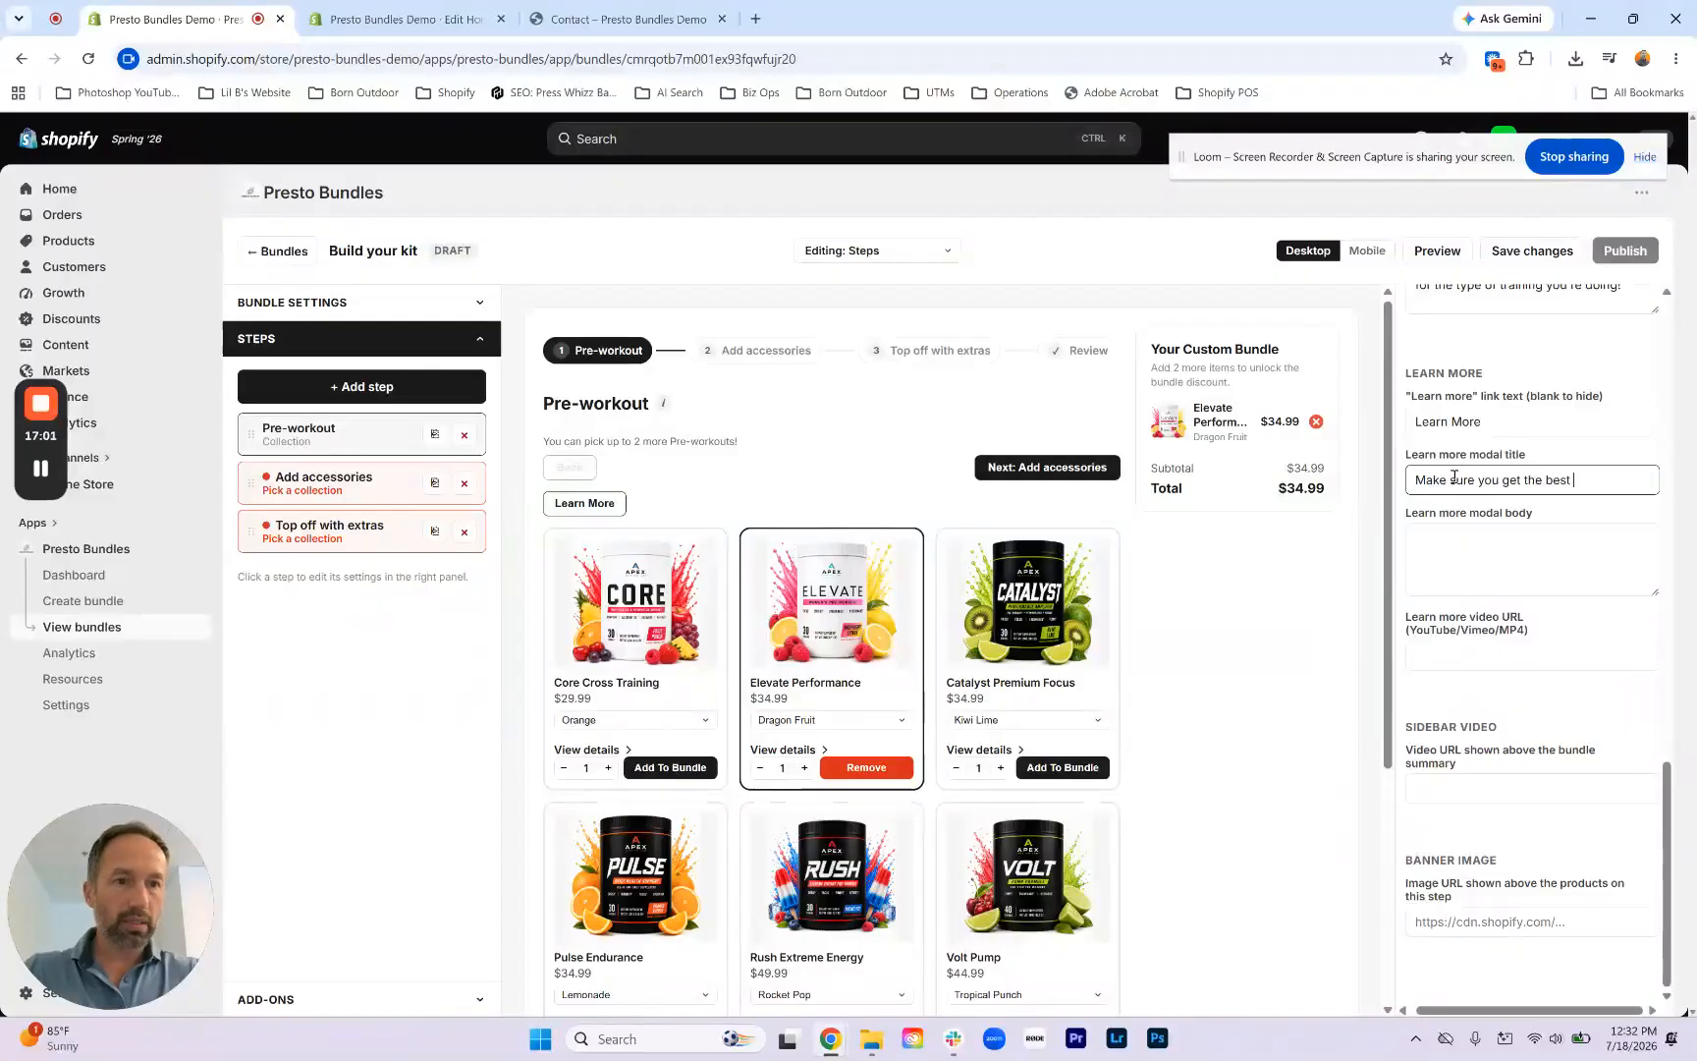
{"action": "type", "text": "pre-workout"}
Step: Set the learn more modal body to "Everyone who trains, knows that not all training is the same. So make you get the pre-workout you need!"
{"action": "left_click", "coordinate": [1495, 568]}
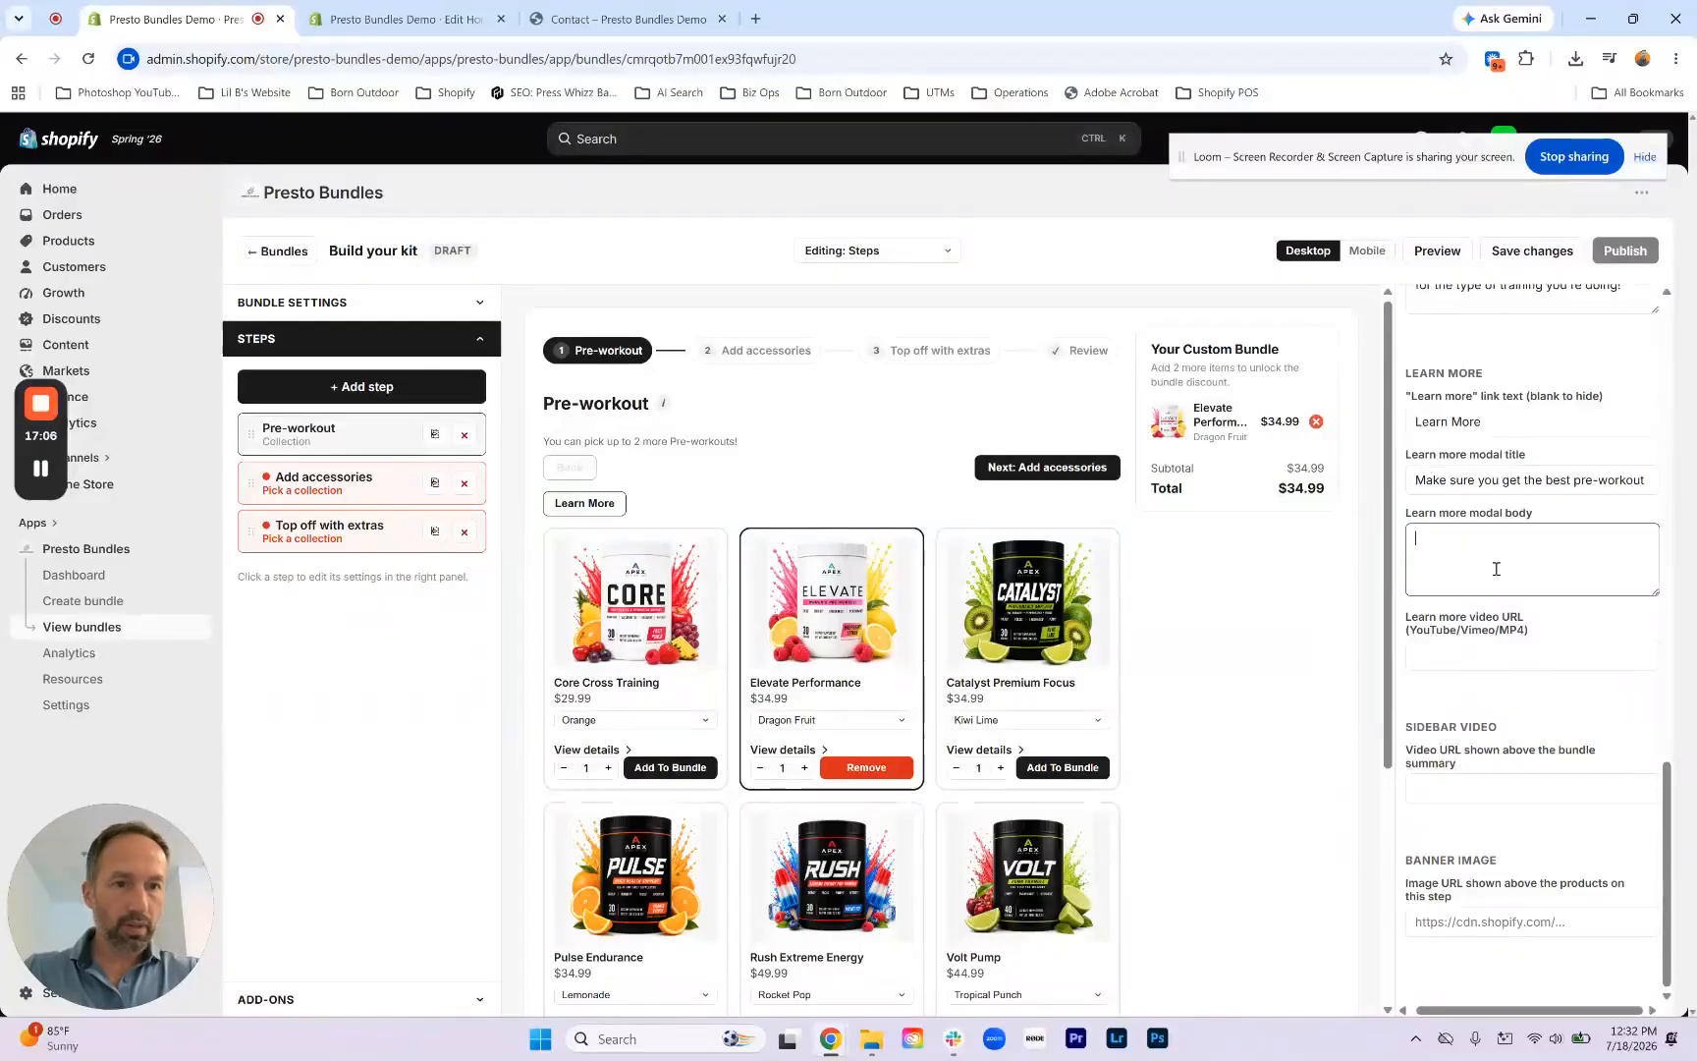
{"action": "type", "text": "Every"}
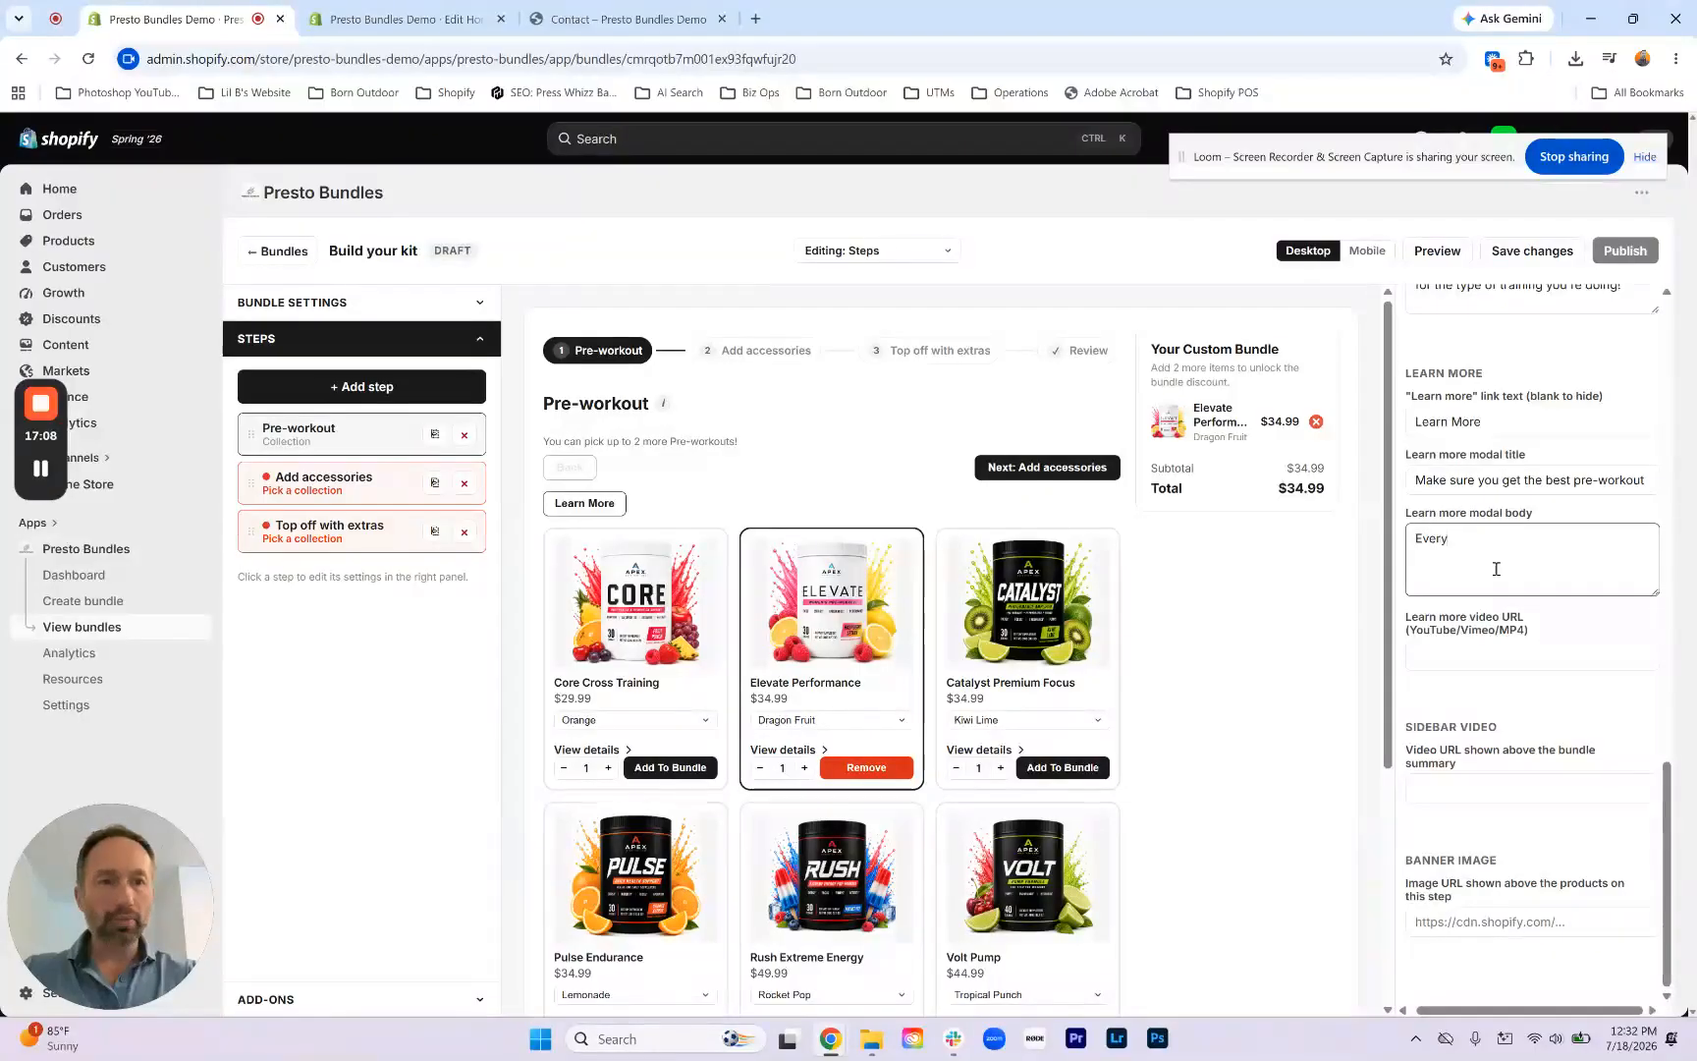
{"action": "type", "text": "one who trainins"}
{"action": "key", "text": "BackSpace"}
{"action": "key", "text": "BackSpace"}
{"action": "key", "text": "BackSpace"}
{"action": "type", "text": "sk"}
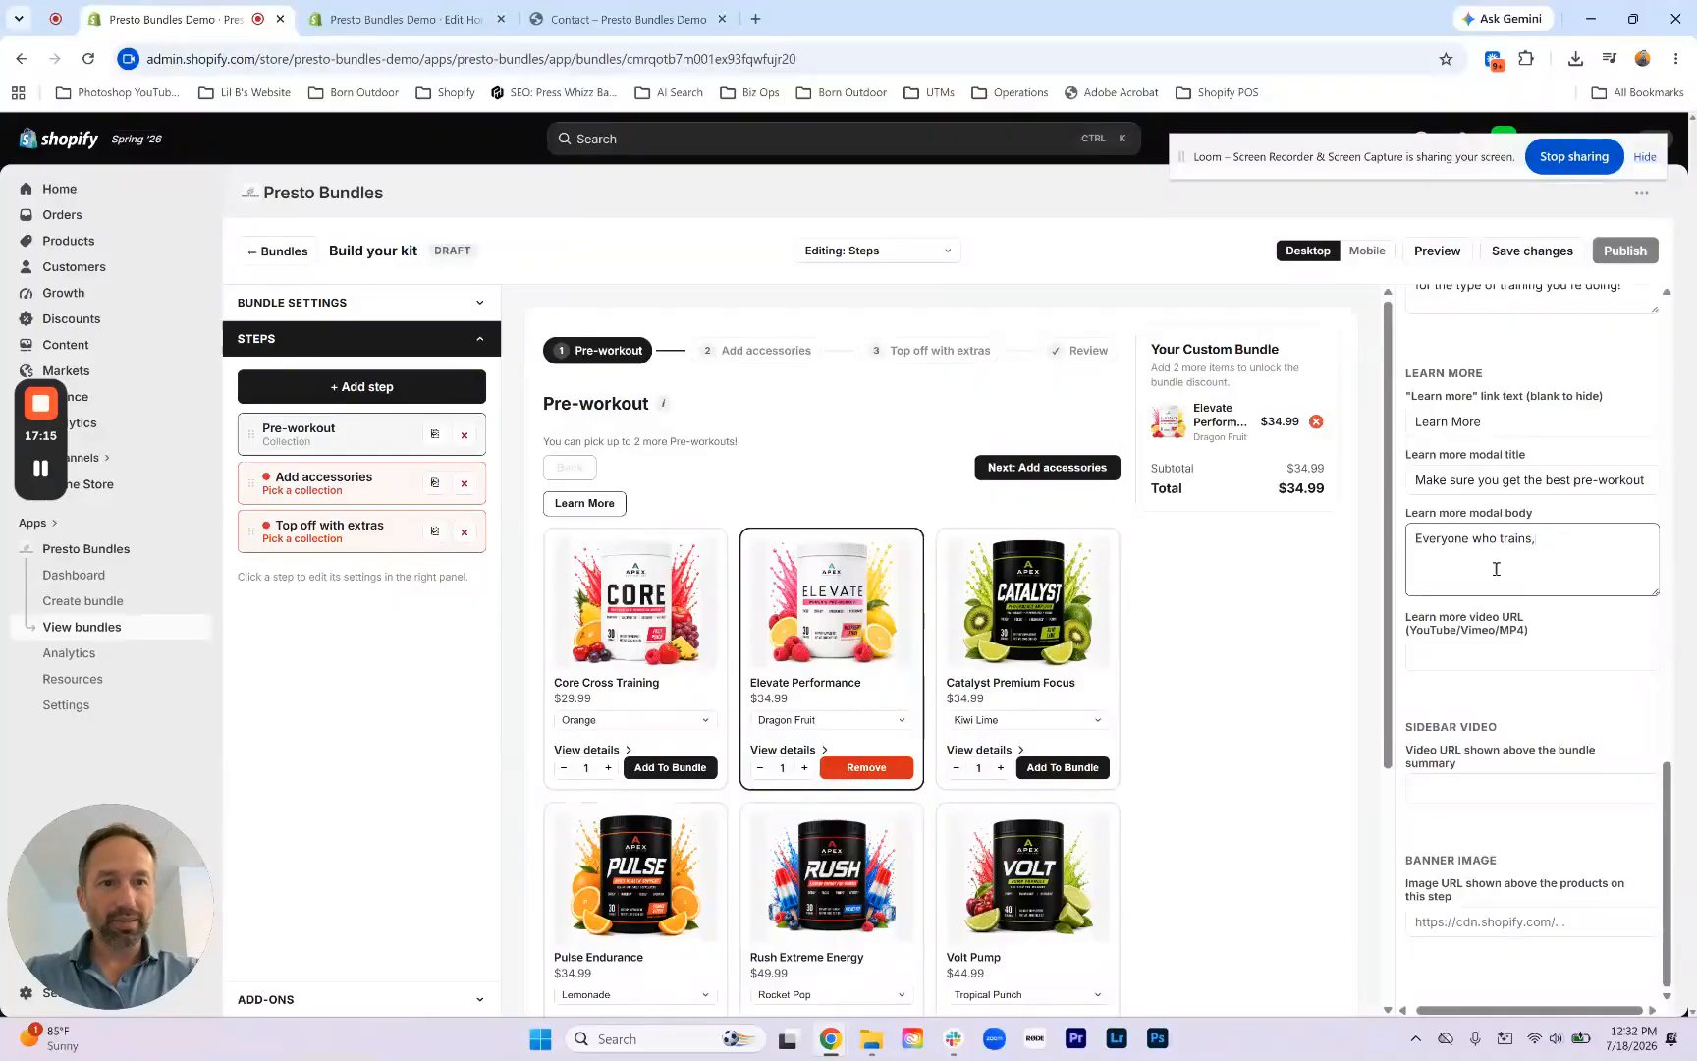
{"action": "type", "text": " knows that "}
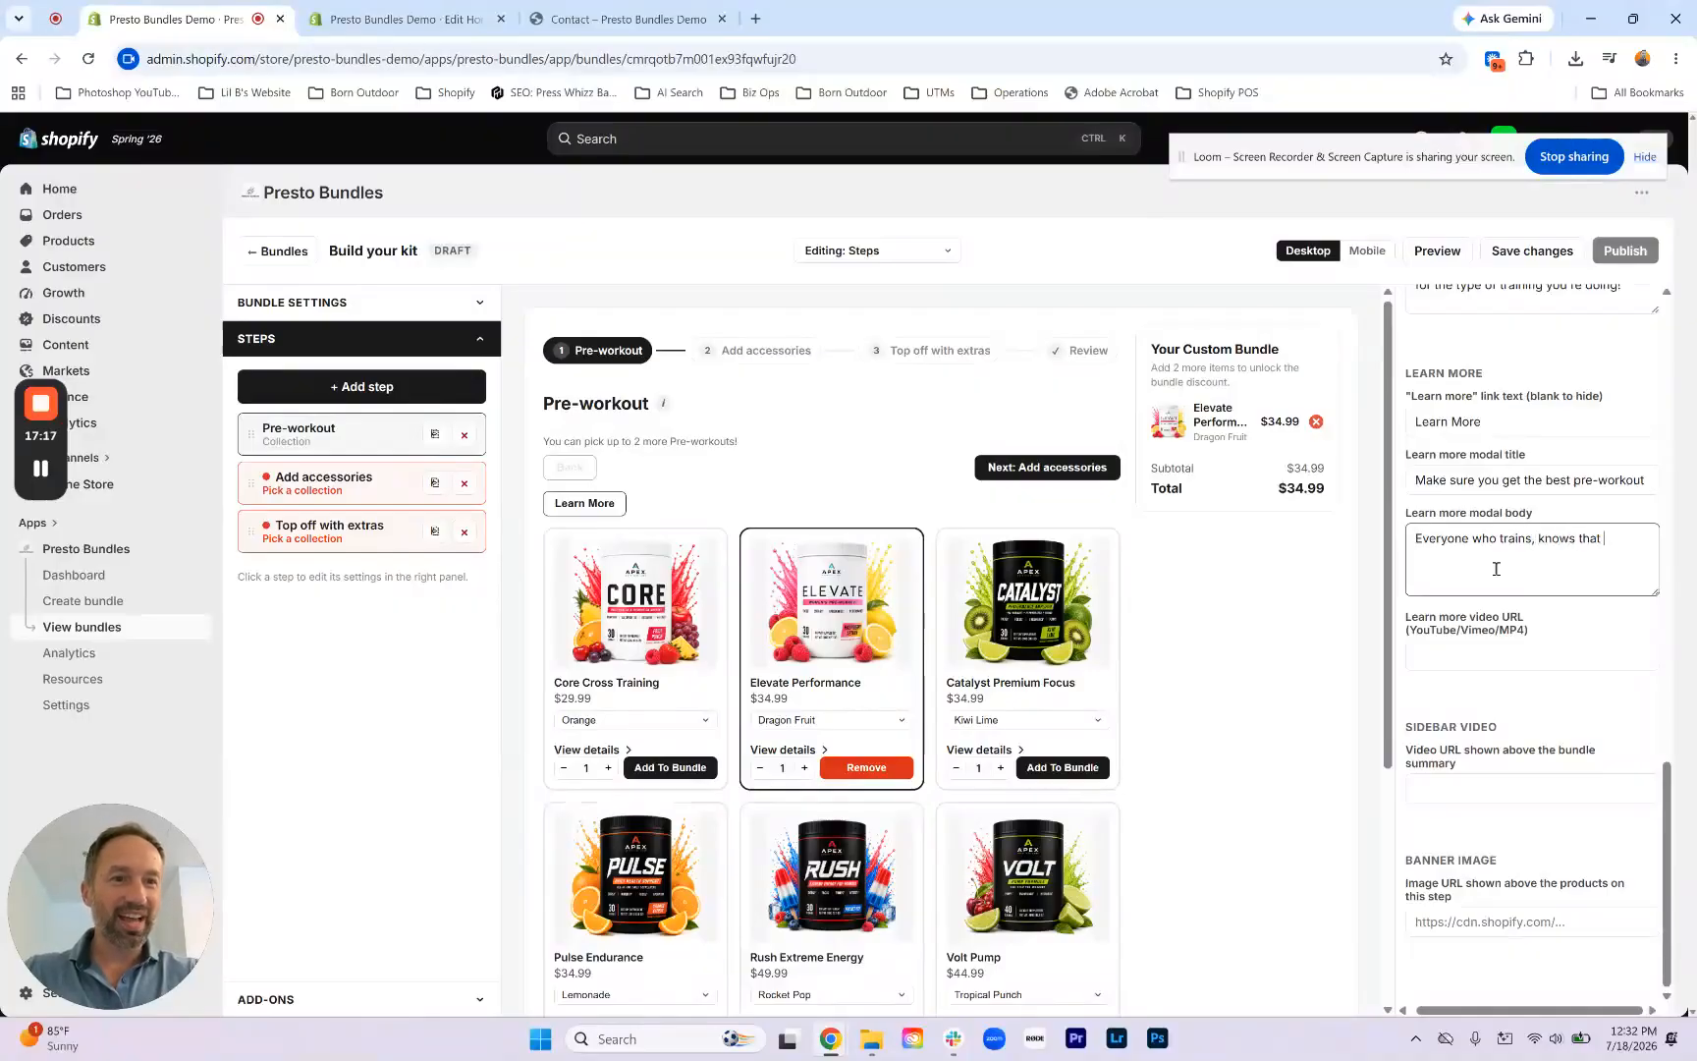
{"action": "type", "text": "not all trai"}
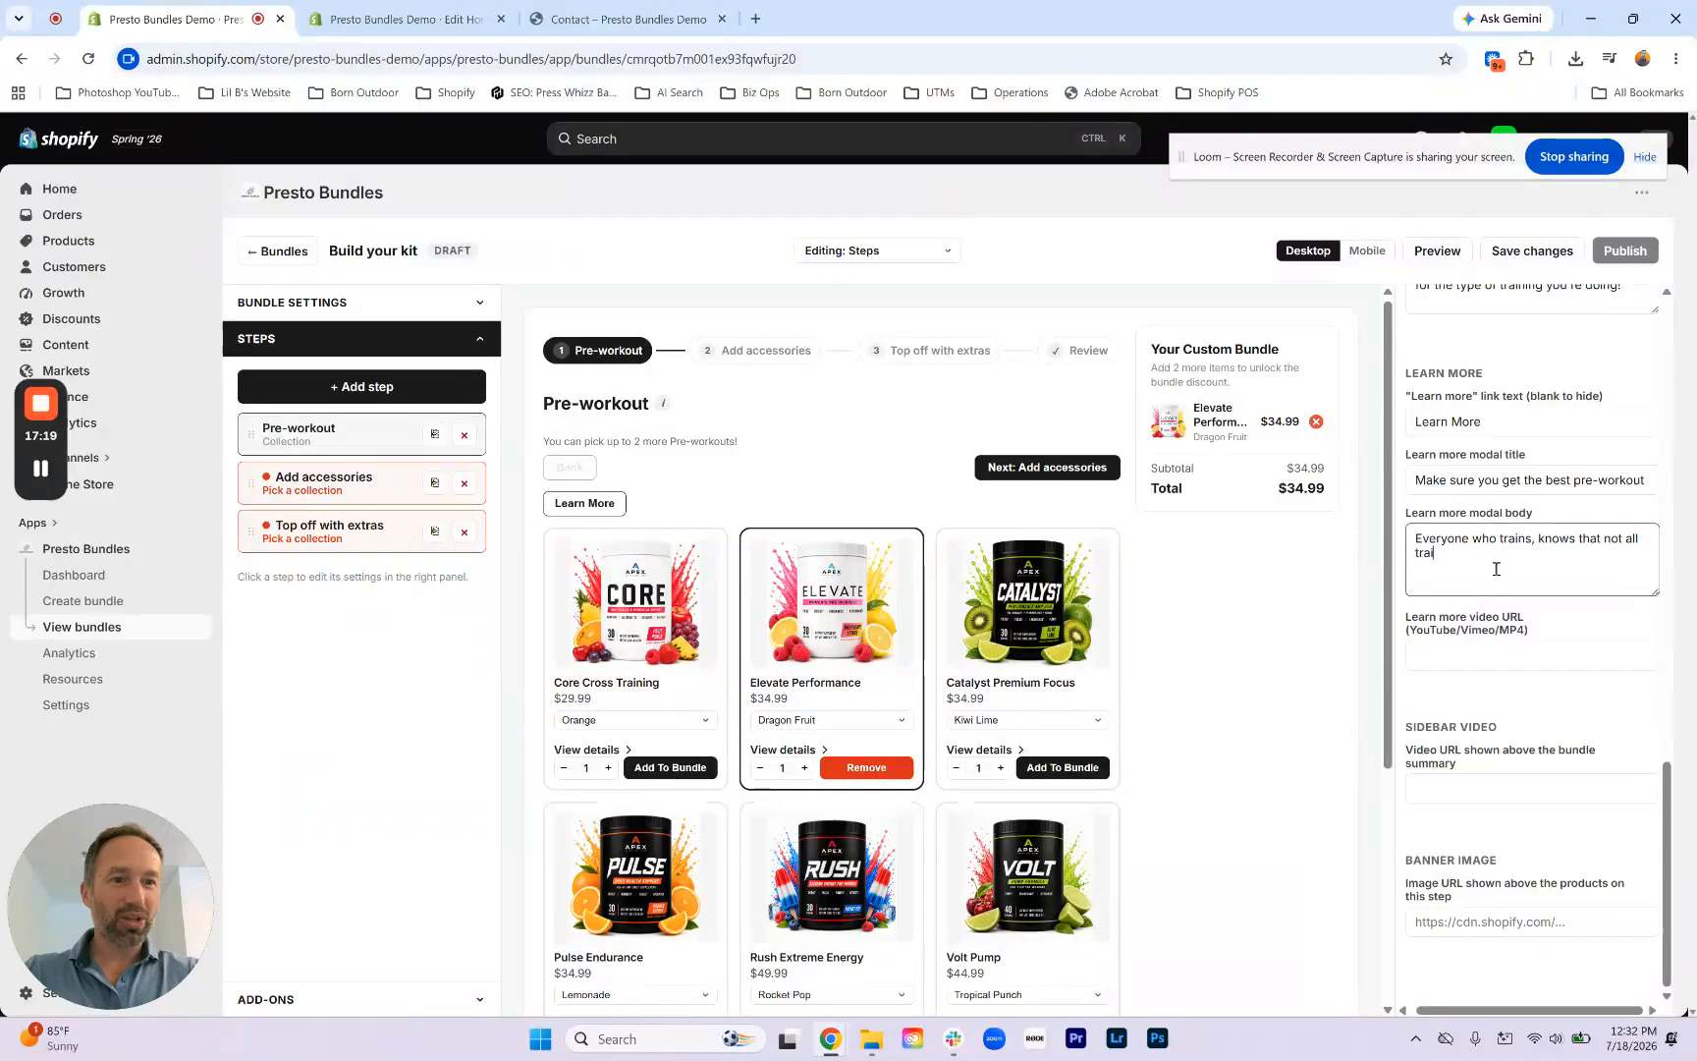
{"action": "type", "text": "ning is the same"}
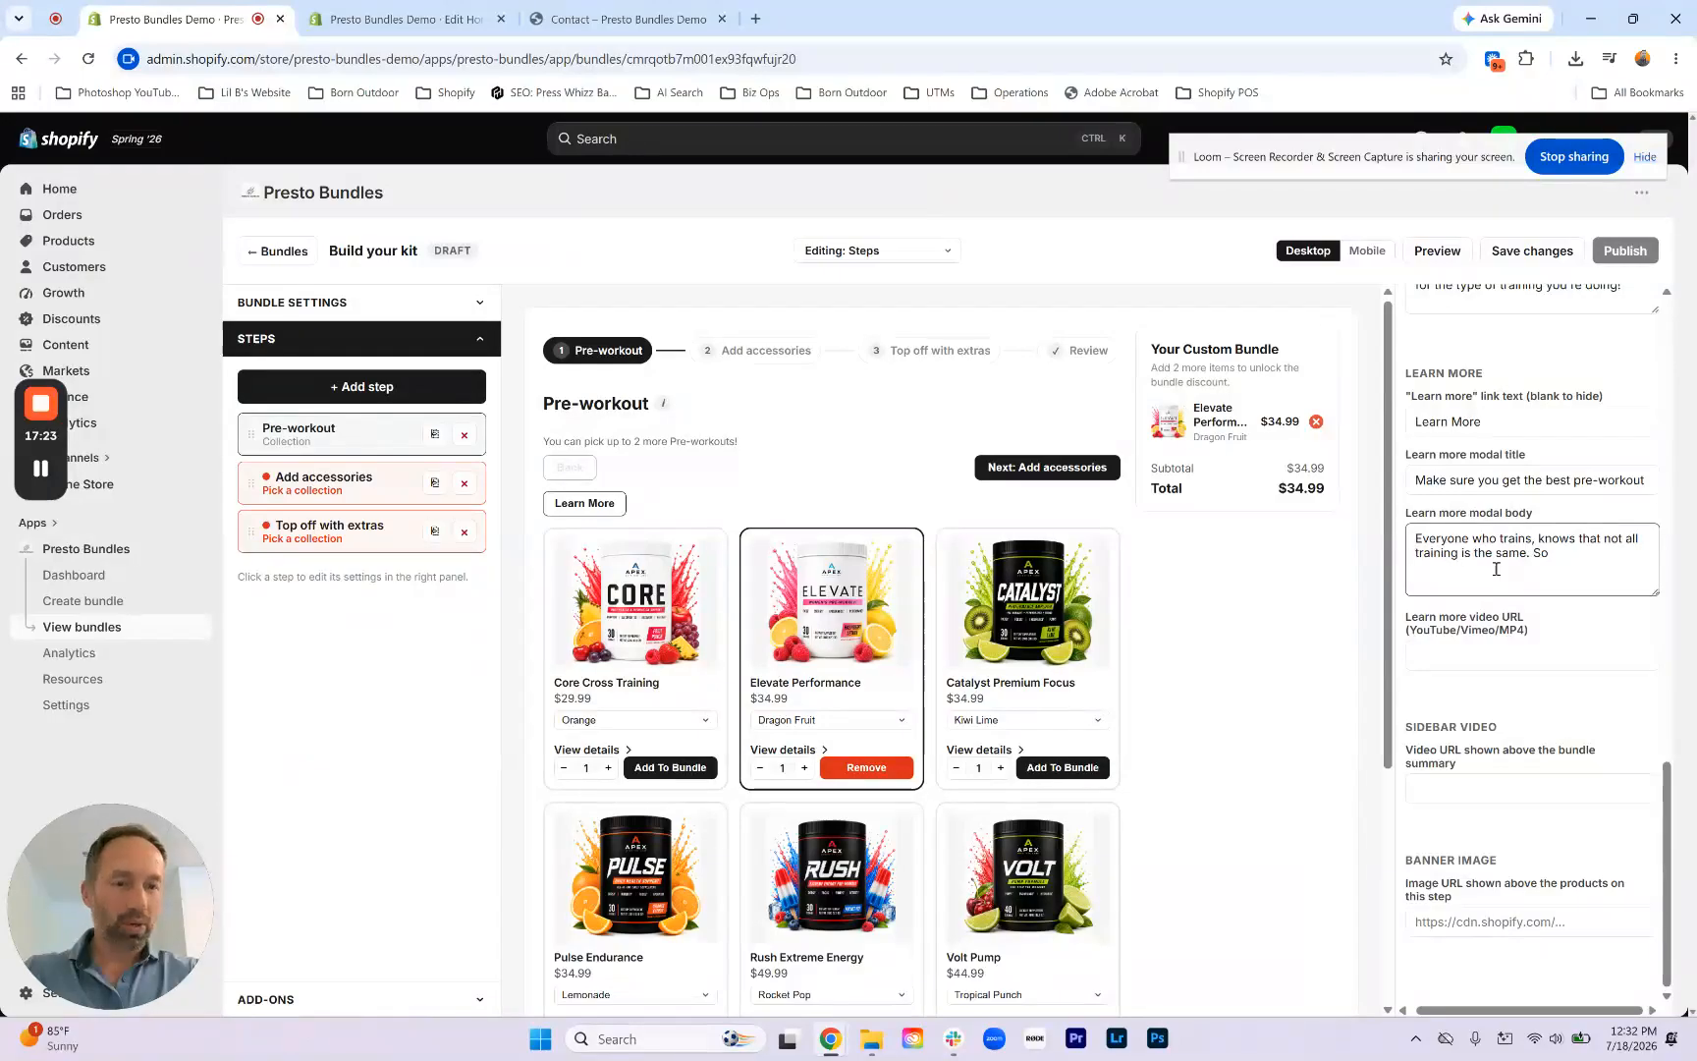
{"action": "type", "text": ". So make you get t"}
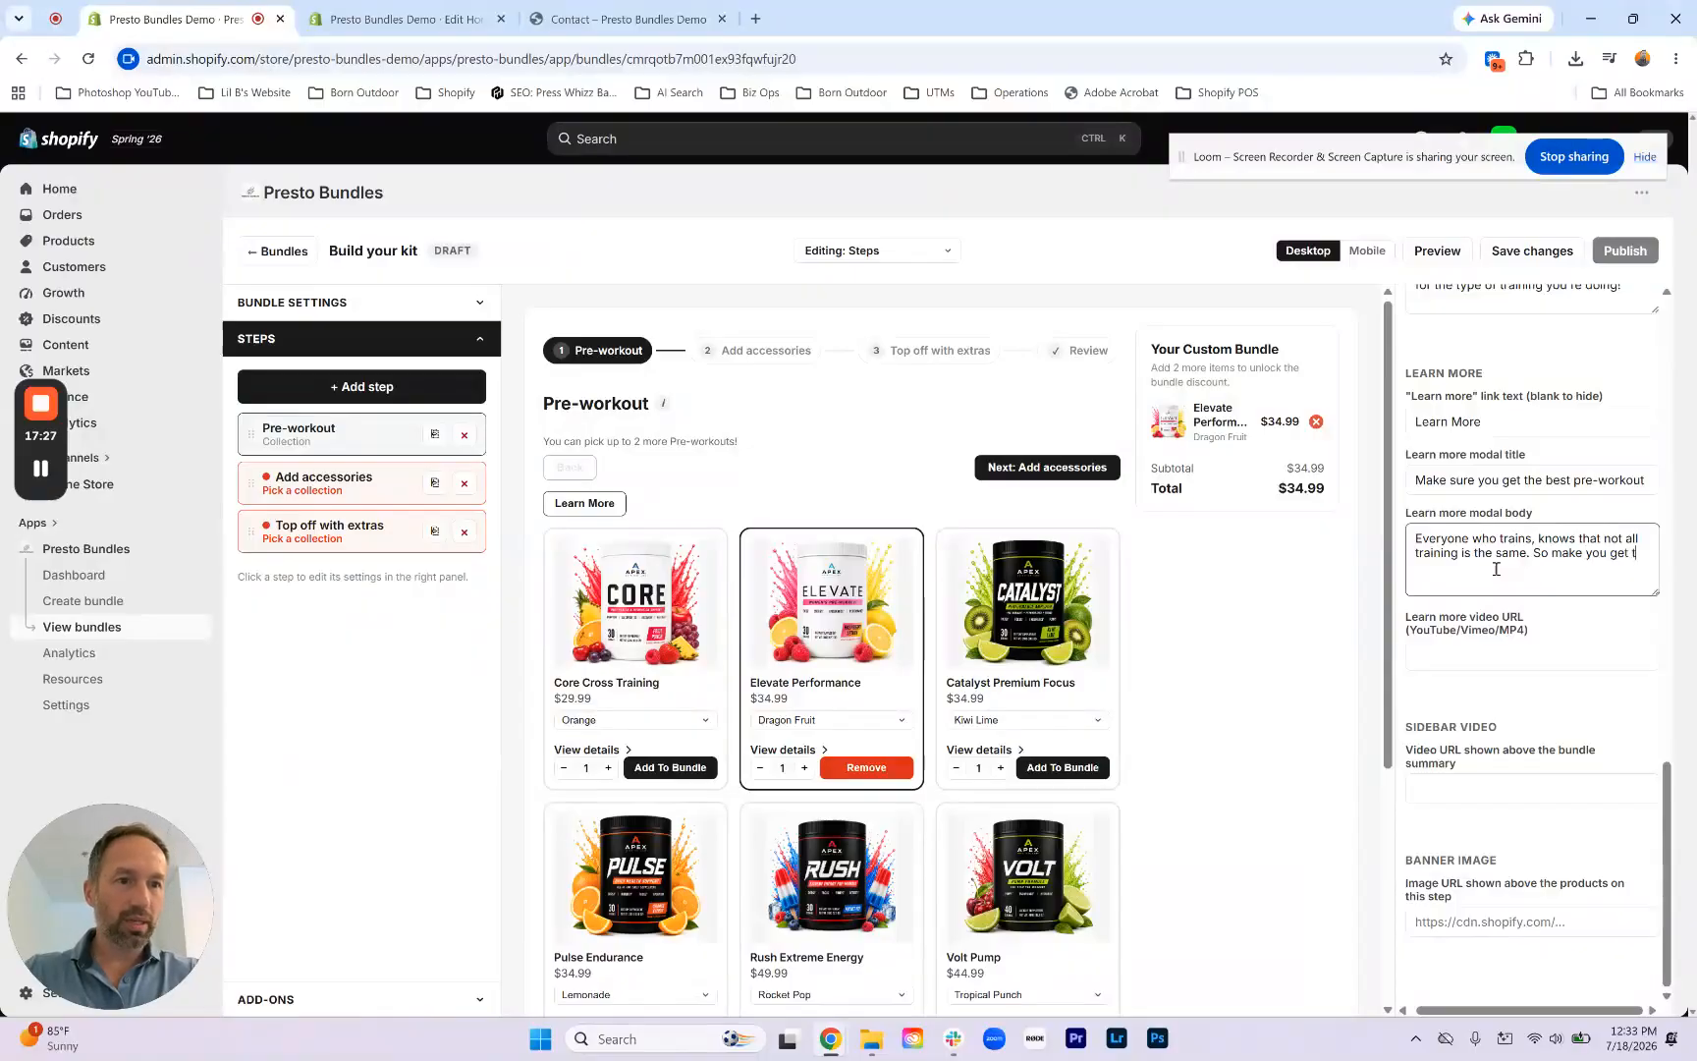
{"action": "type", "text": "he pre-workout ne"}
{"action": "type", "text": "you need!"}
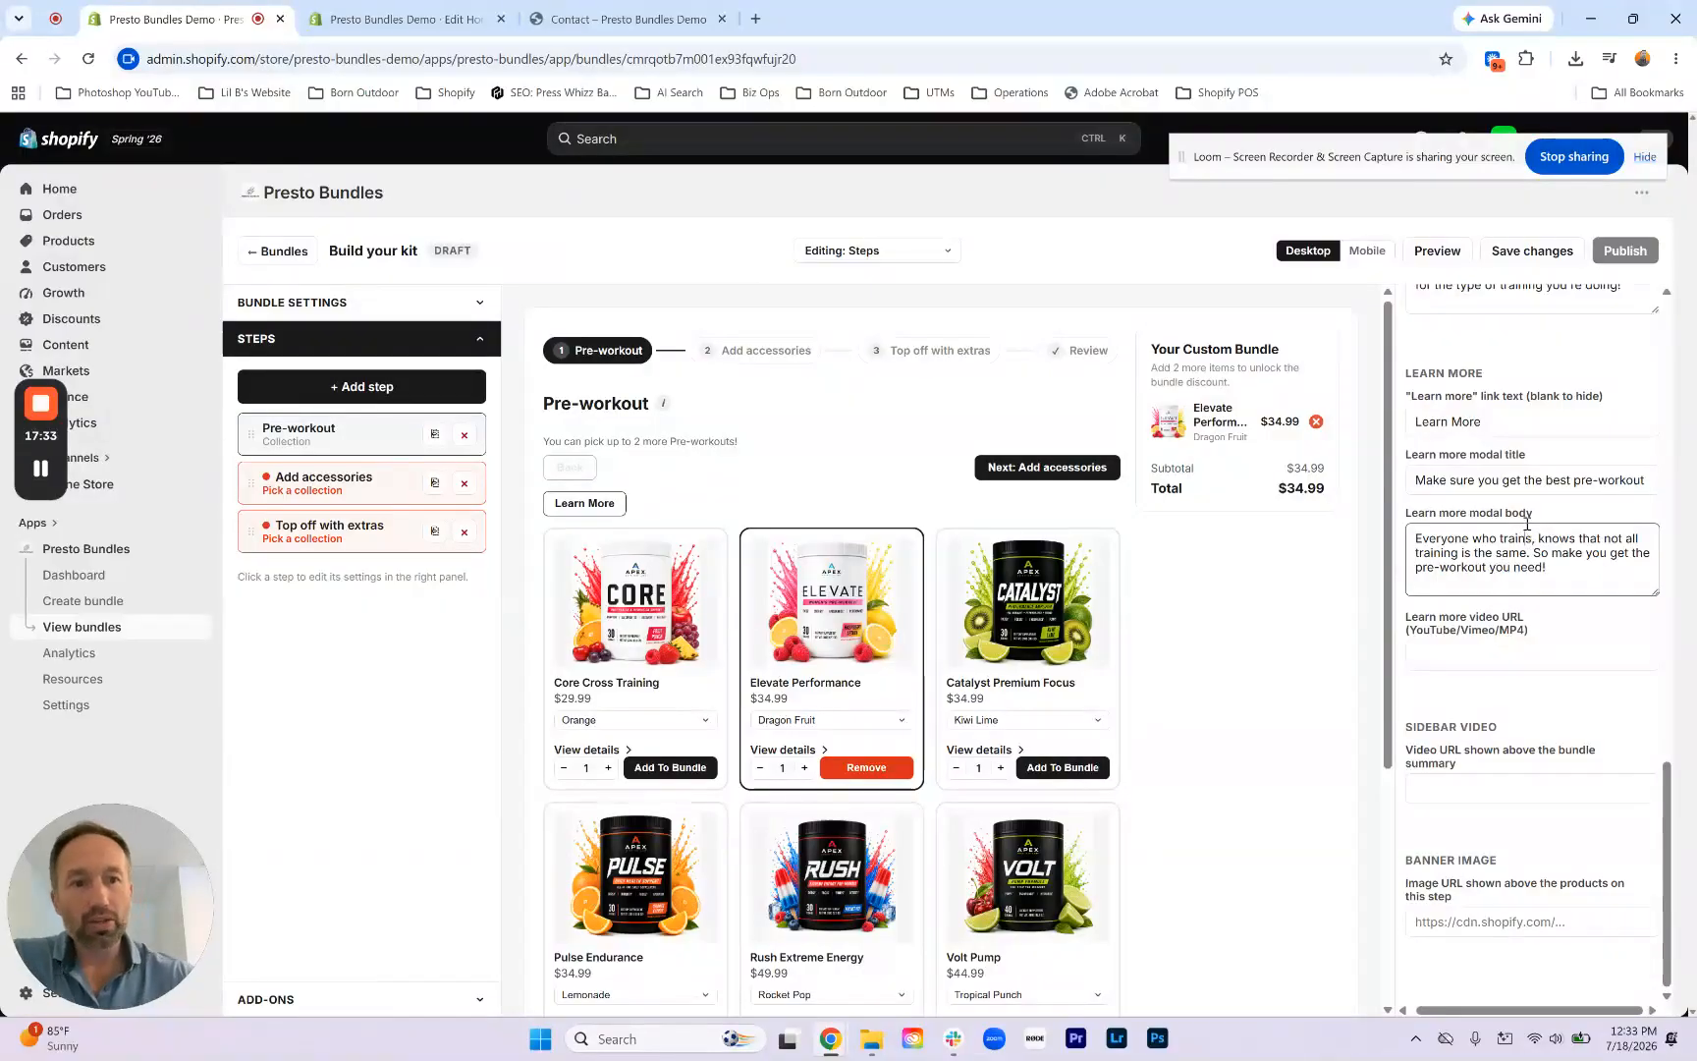
Step: Check the title and body of the Pre-workout step's learn more modal in the preview
{"action": "left_click", "coordinate": [1554, 653]}
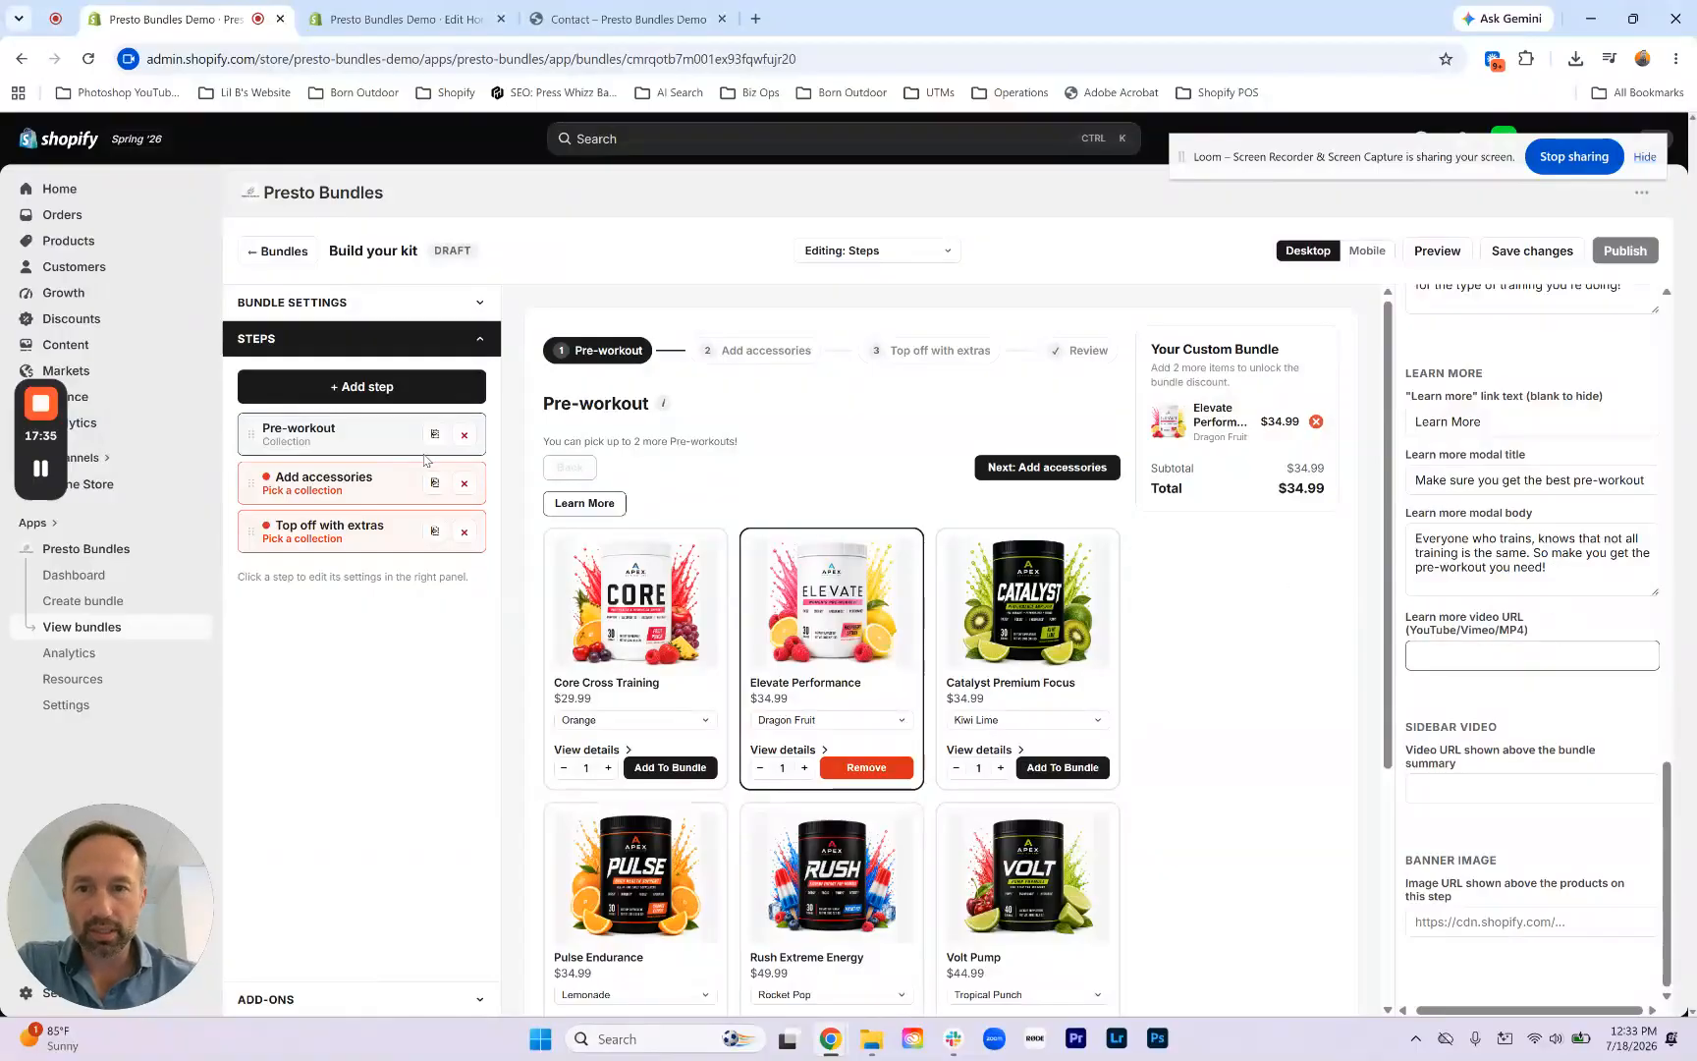
{"action": "left_click", "coordinate": [592, 506]}
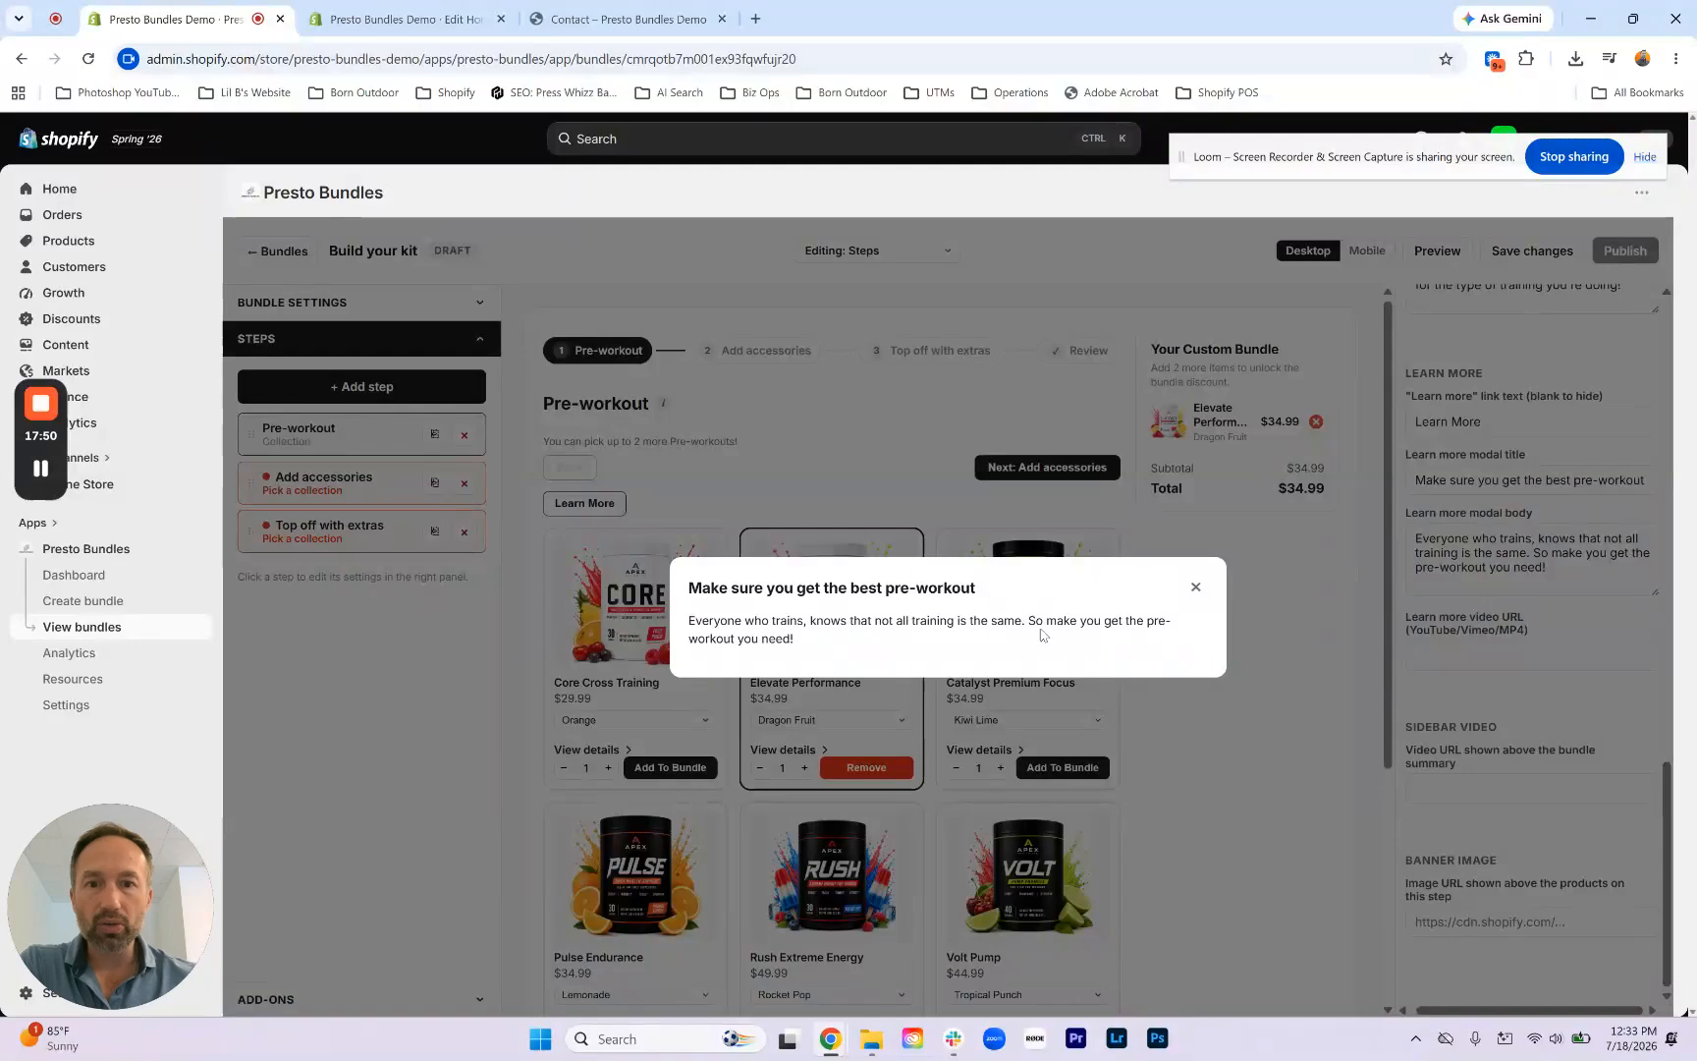
{"action": "left_click", "coordinate": [1196, 587]}
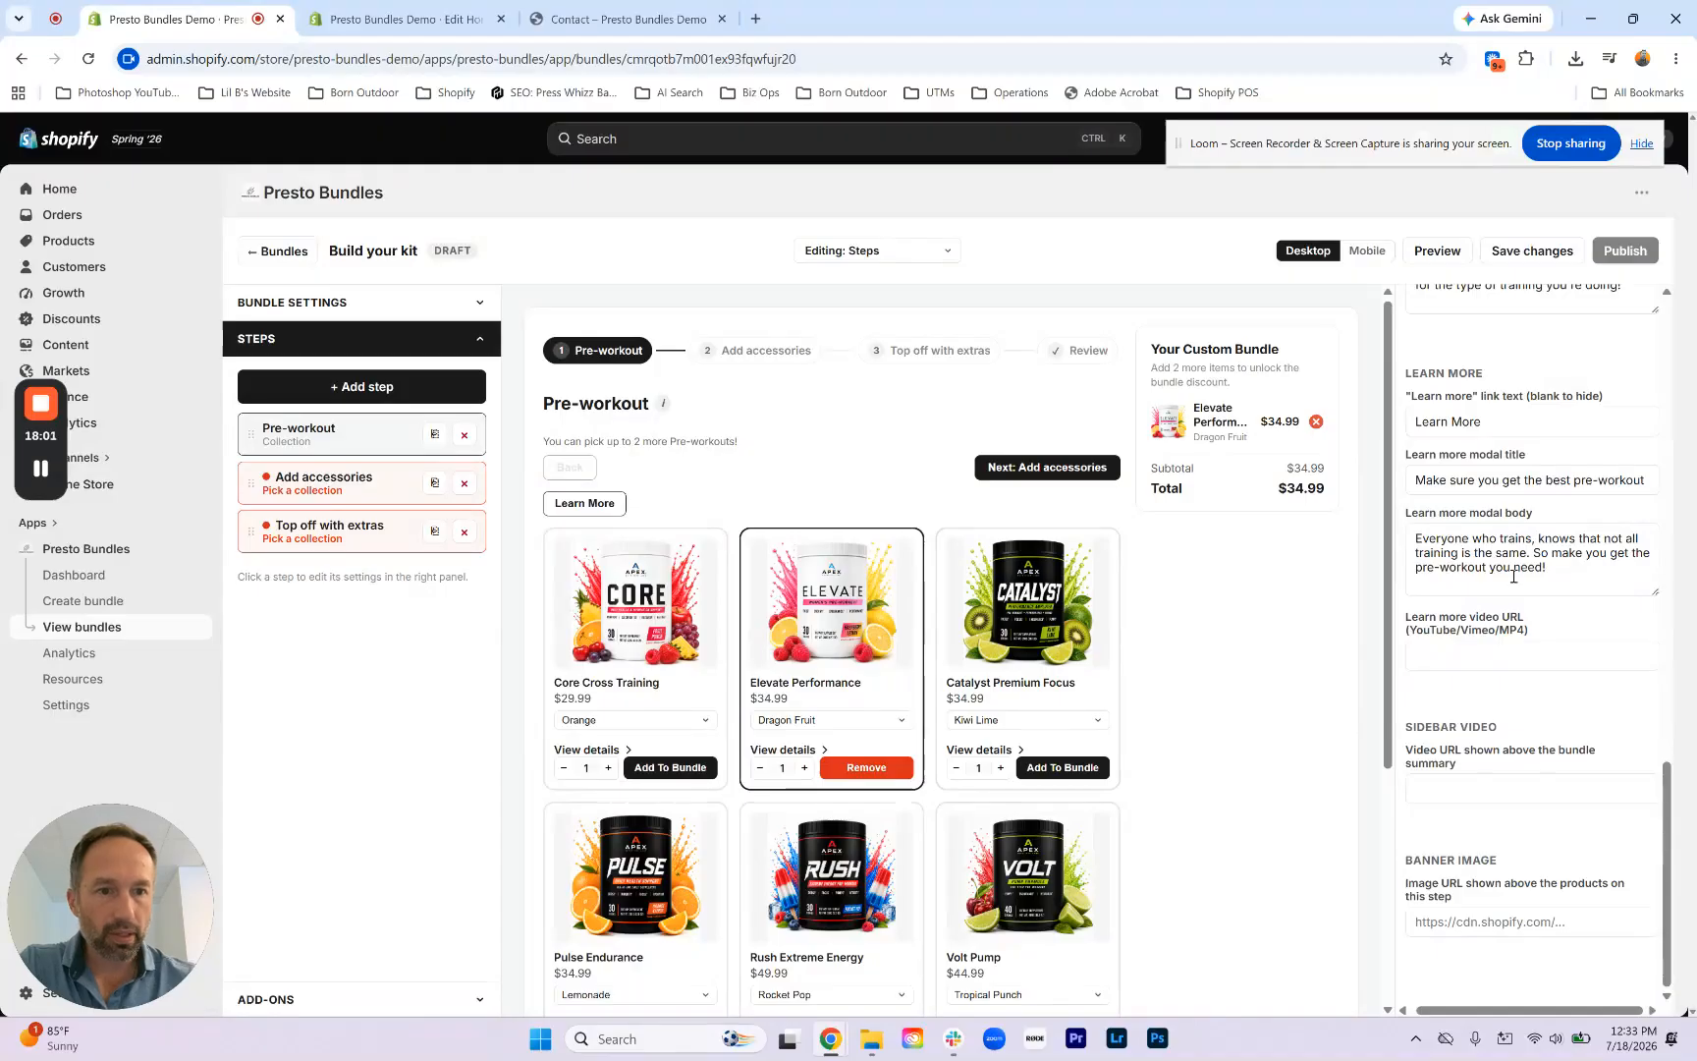
{"action": "left_click", "coordinate": [1436, 655]}
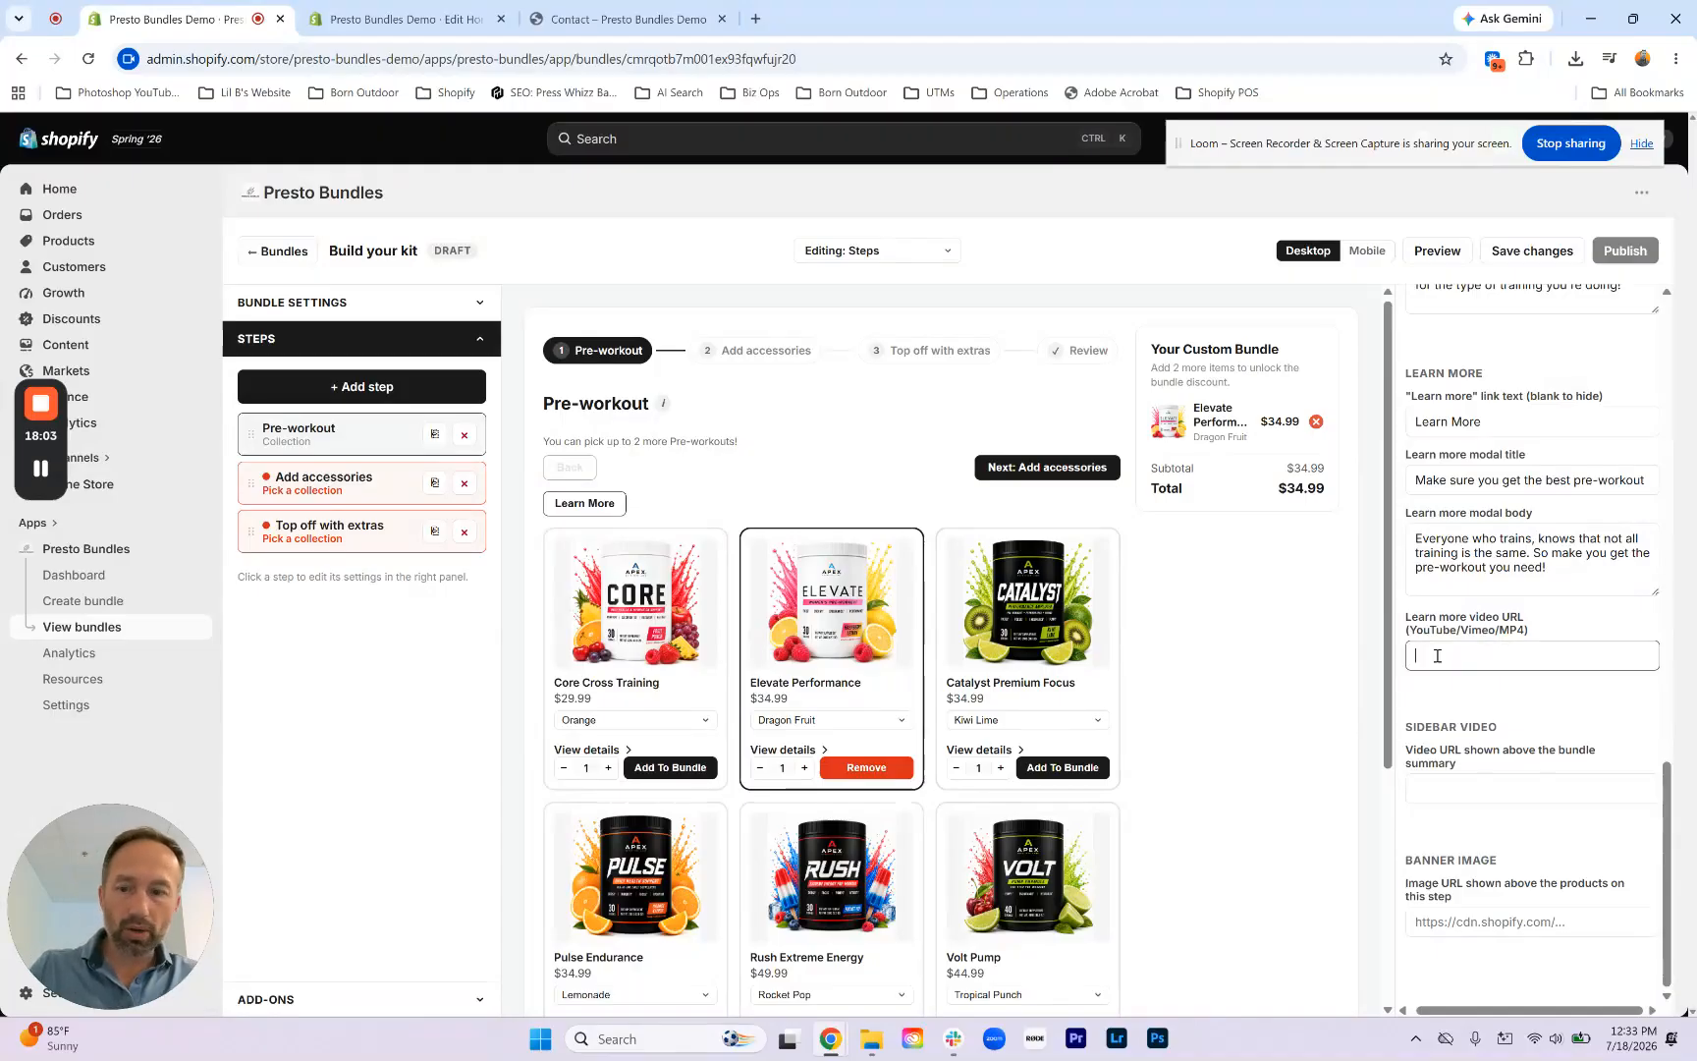
{"action": "type", "text": "https://youtu.be/X8trmAzKmJg?si=U37leehJQrHag9lM"}
{"action": "left_click", "coordinate": [1460, 691]}
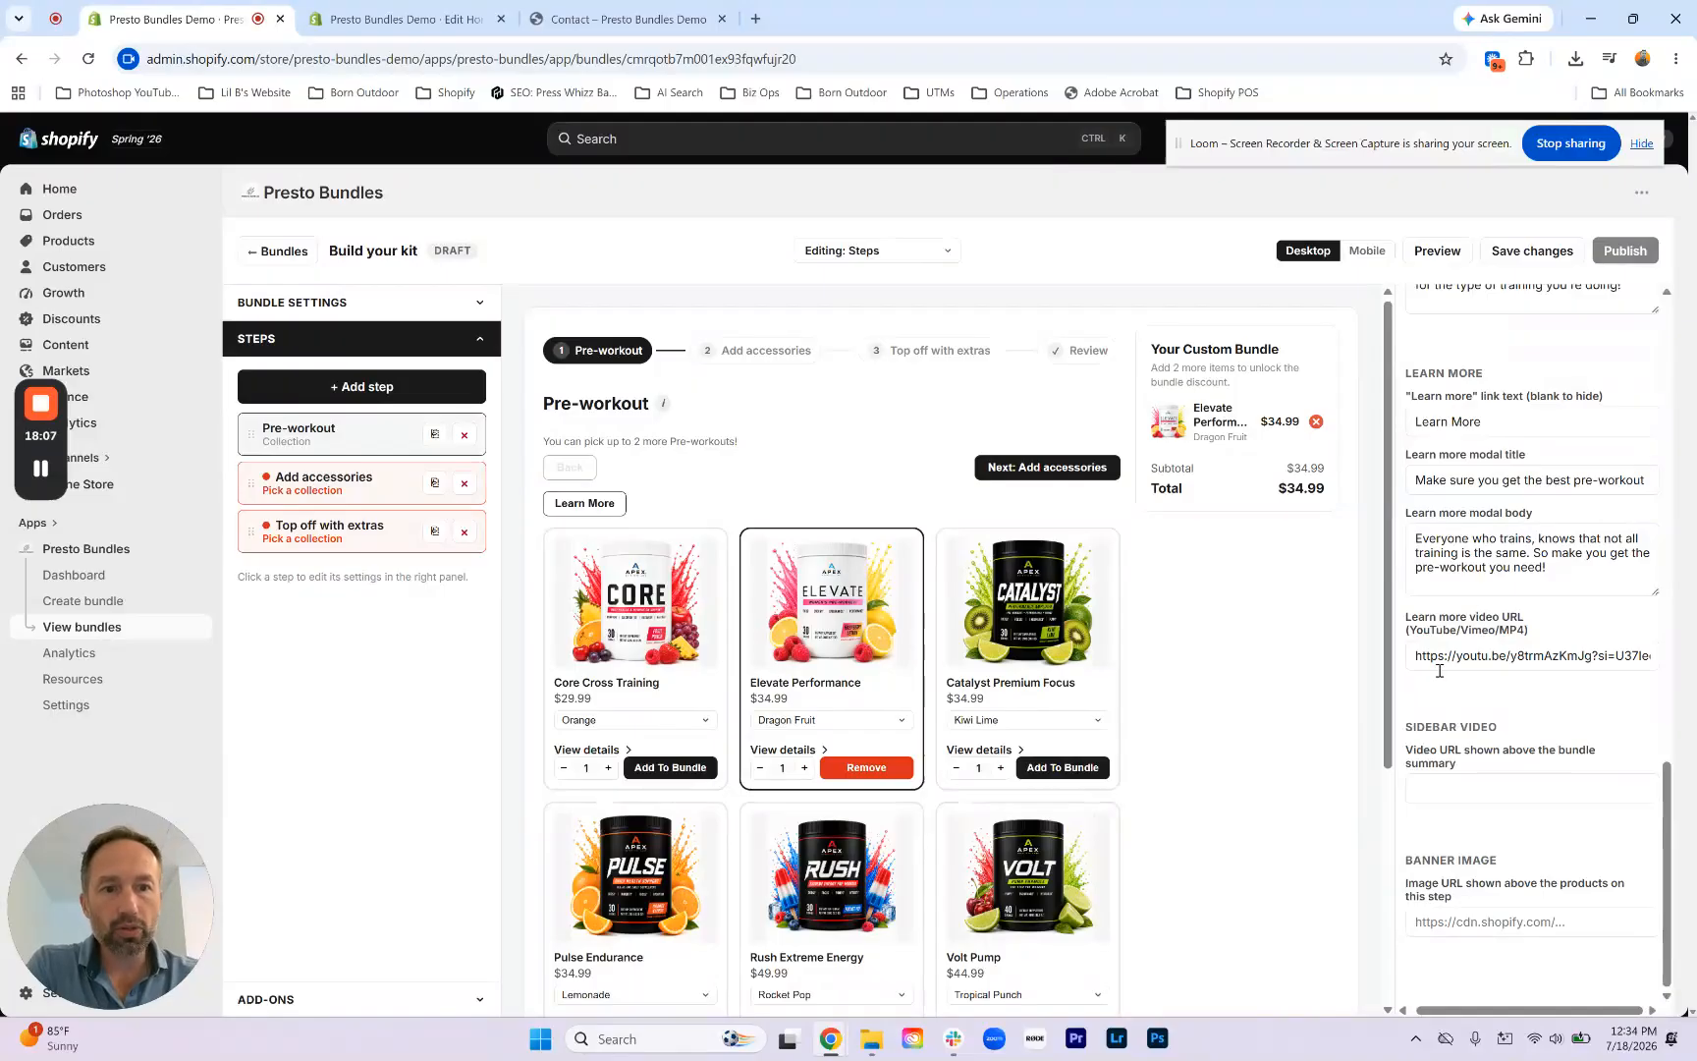
{"action": "left_click", "coordinate": [1492, 660]}
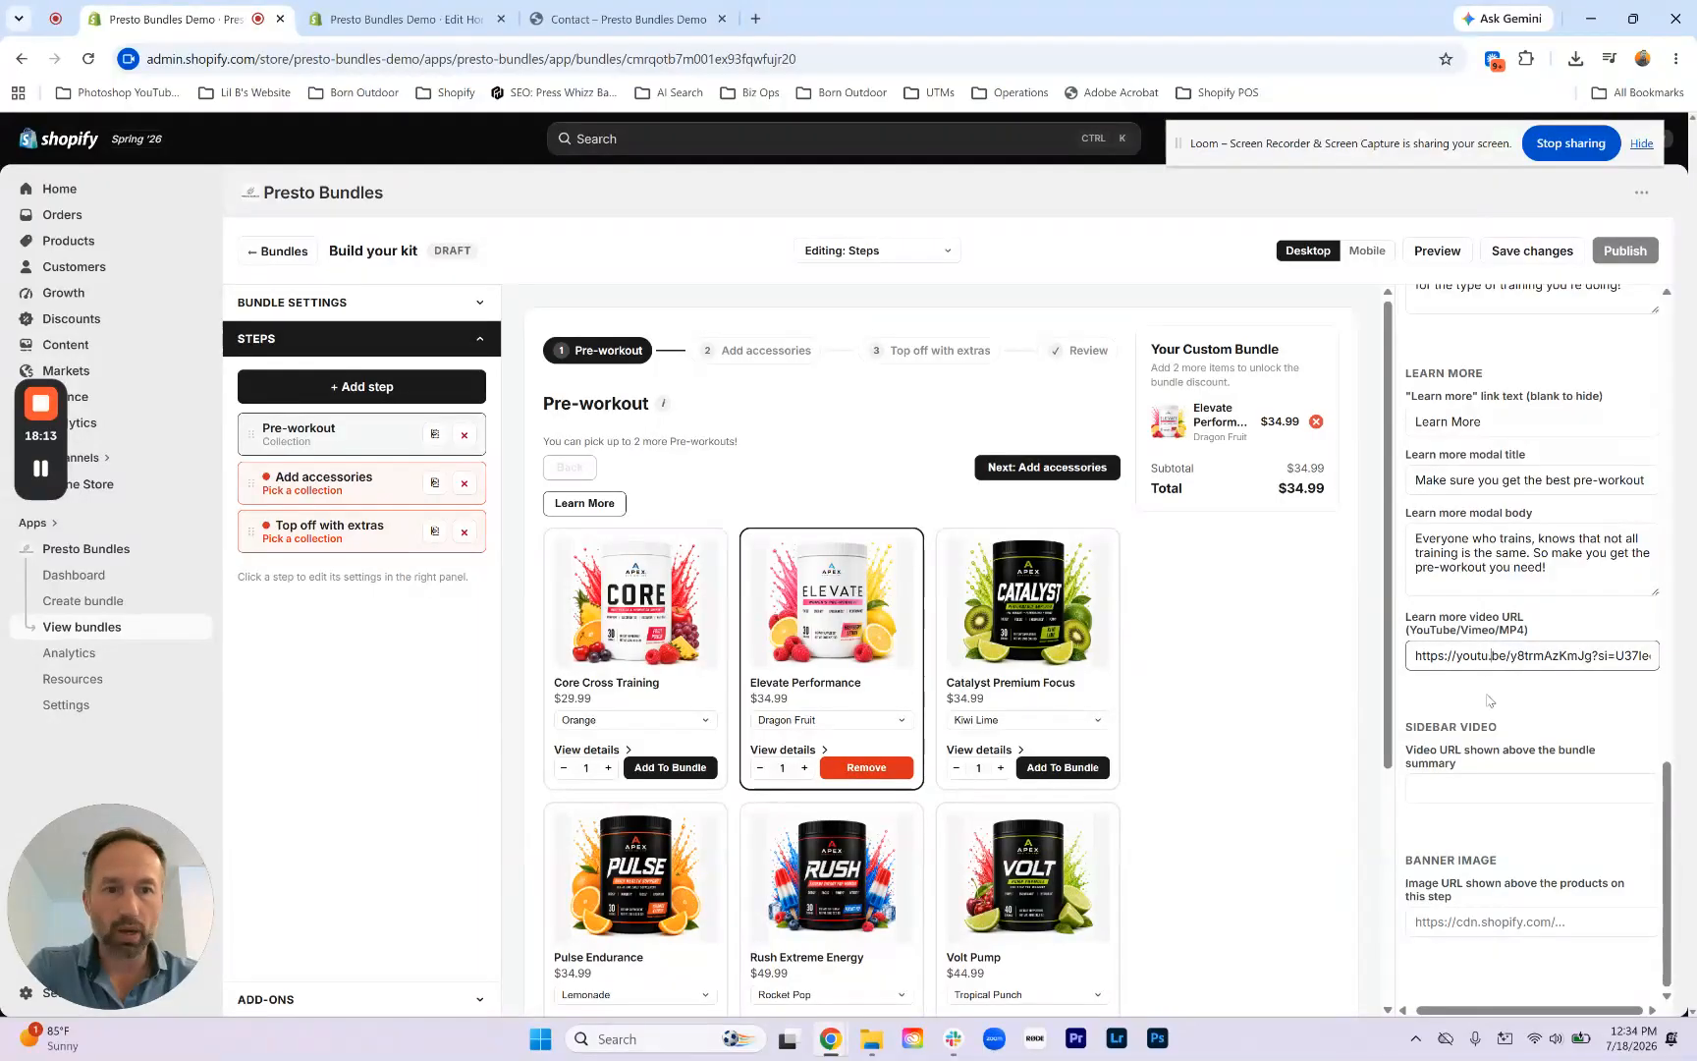
{"action": "left_click", "coordinate": [1490, 709]}
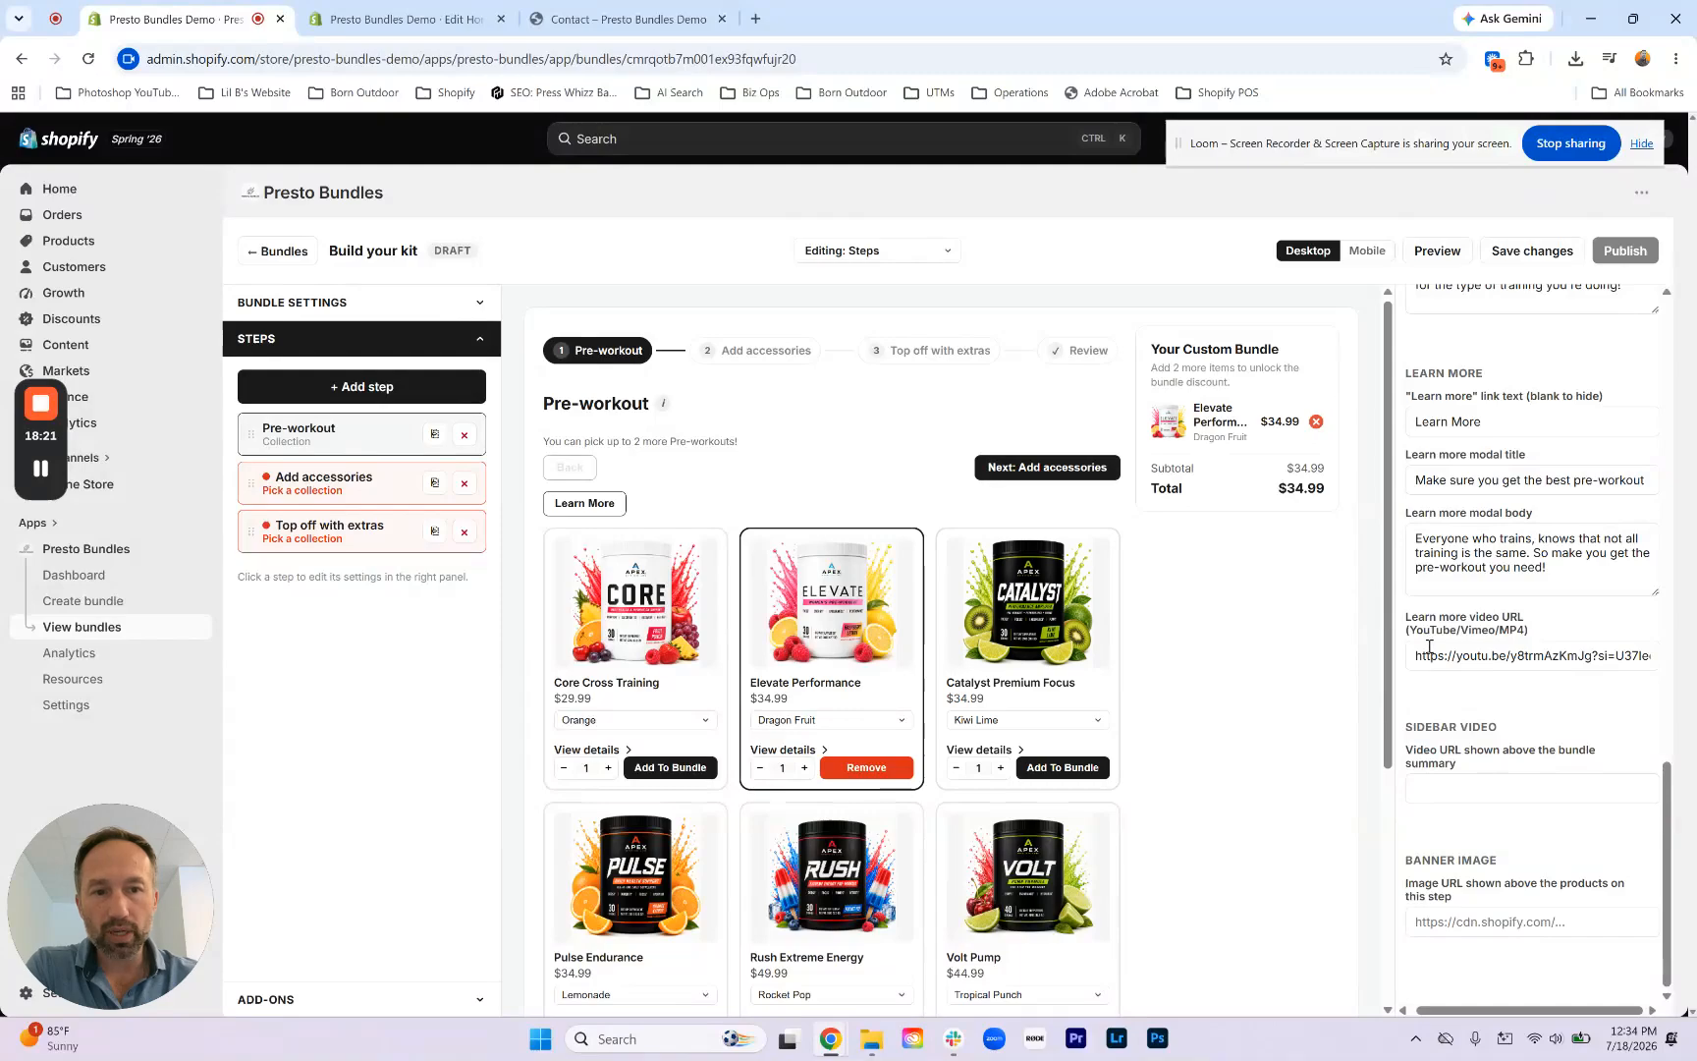
Step: Check how the embedded video appears in the learn more modal of the Pre-workout preview
{"action": "left_click", "coordinate": [574, 505]}
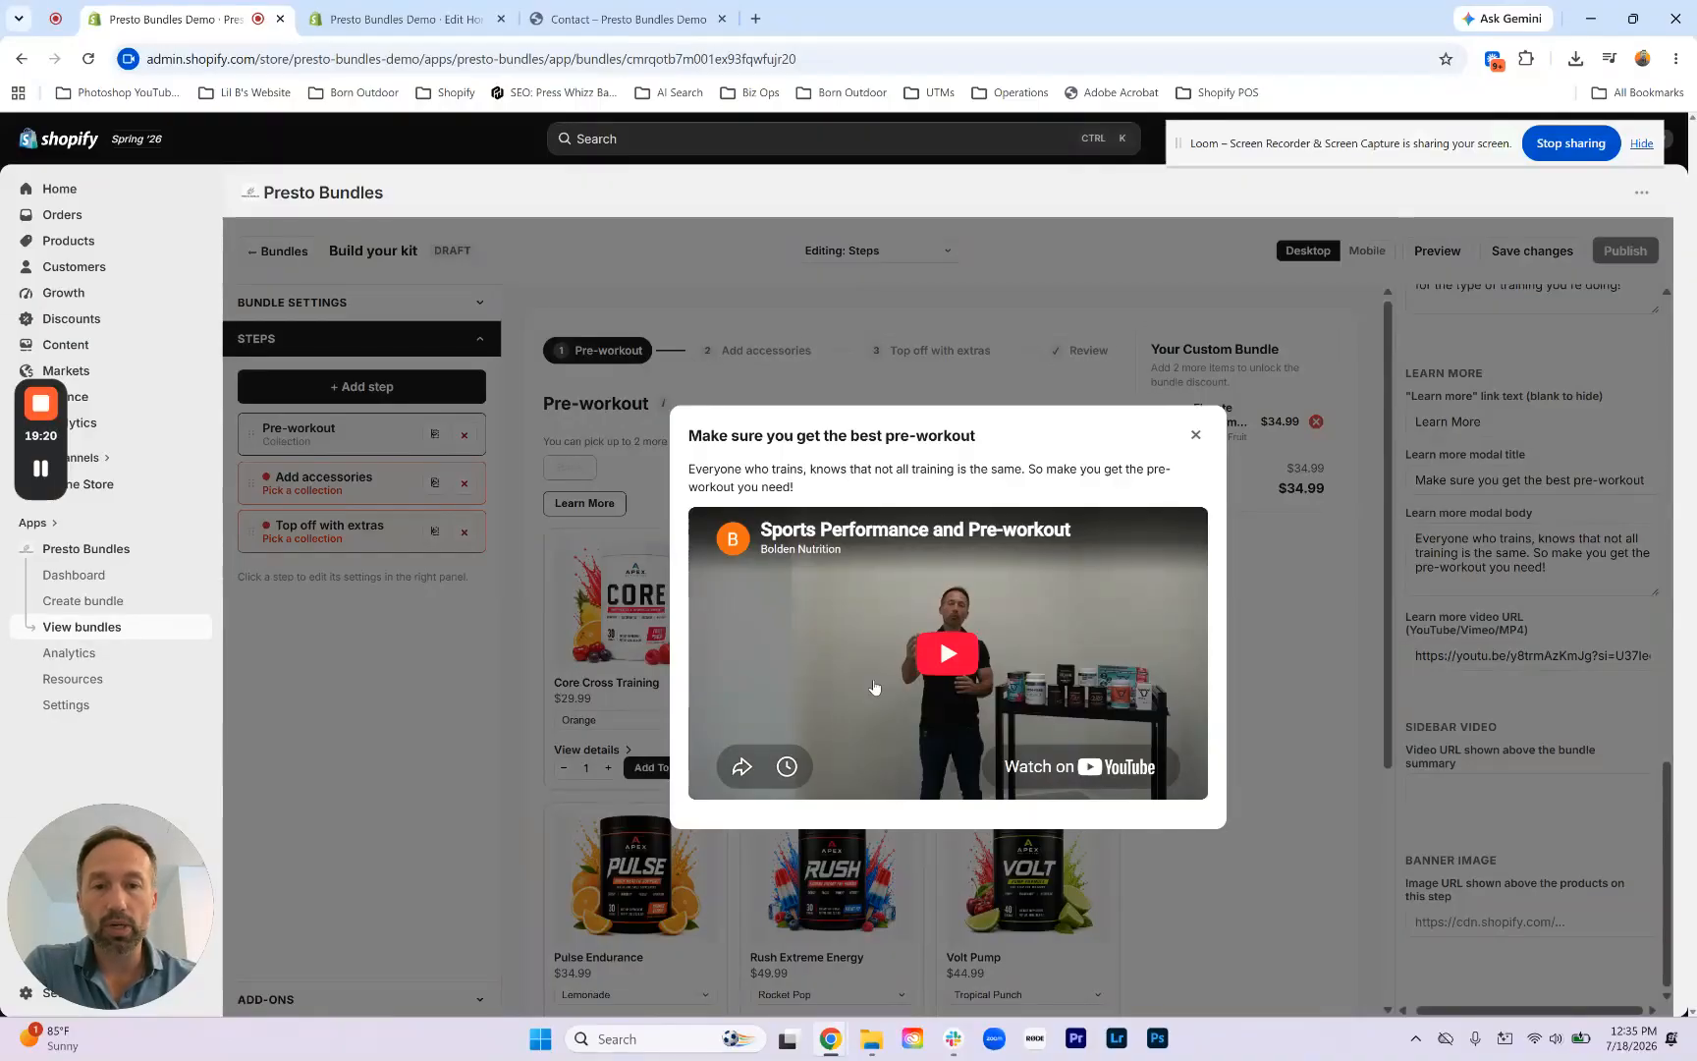
{"action": "left_click", "coordinate": [1196, 436]}
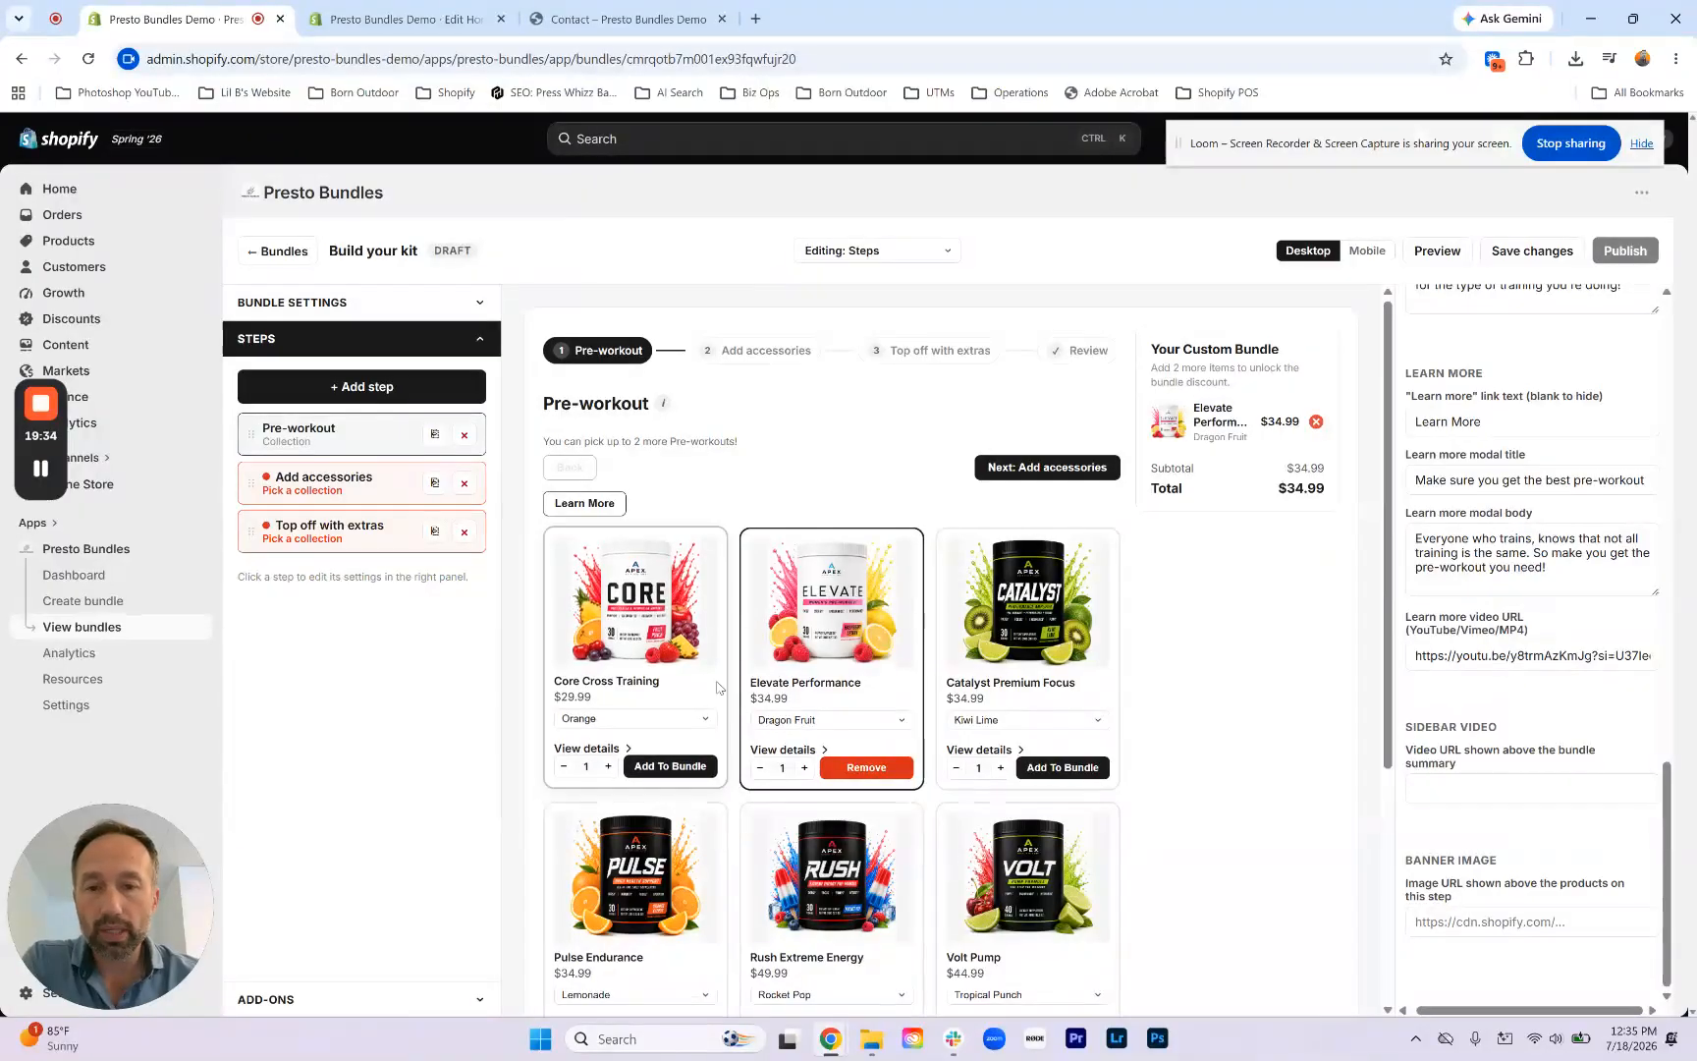
{"action": "left_click", "coordinate": [612, 511]}
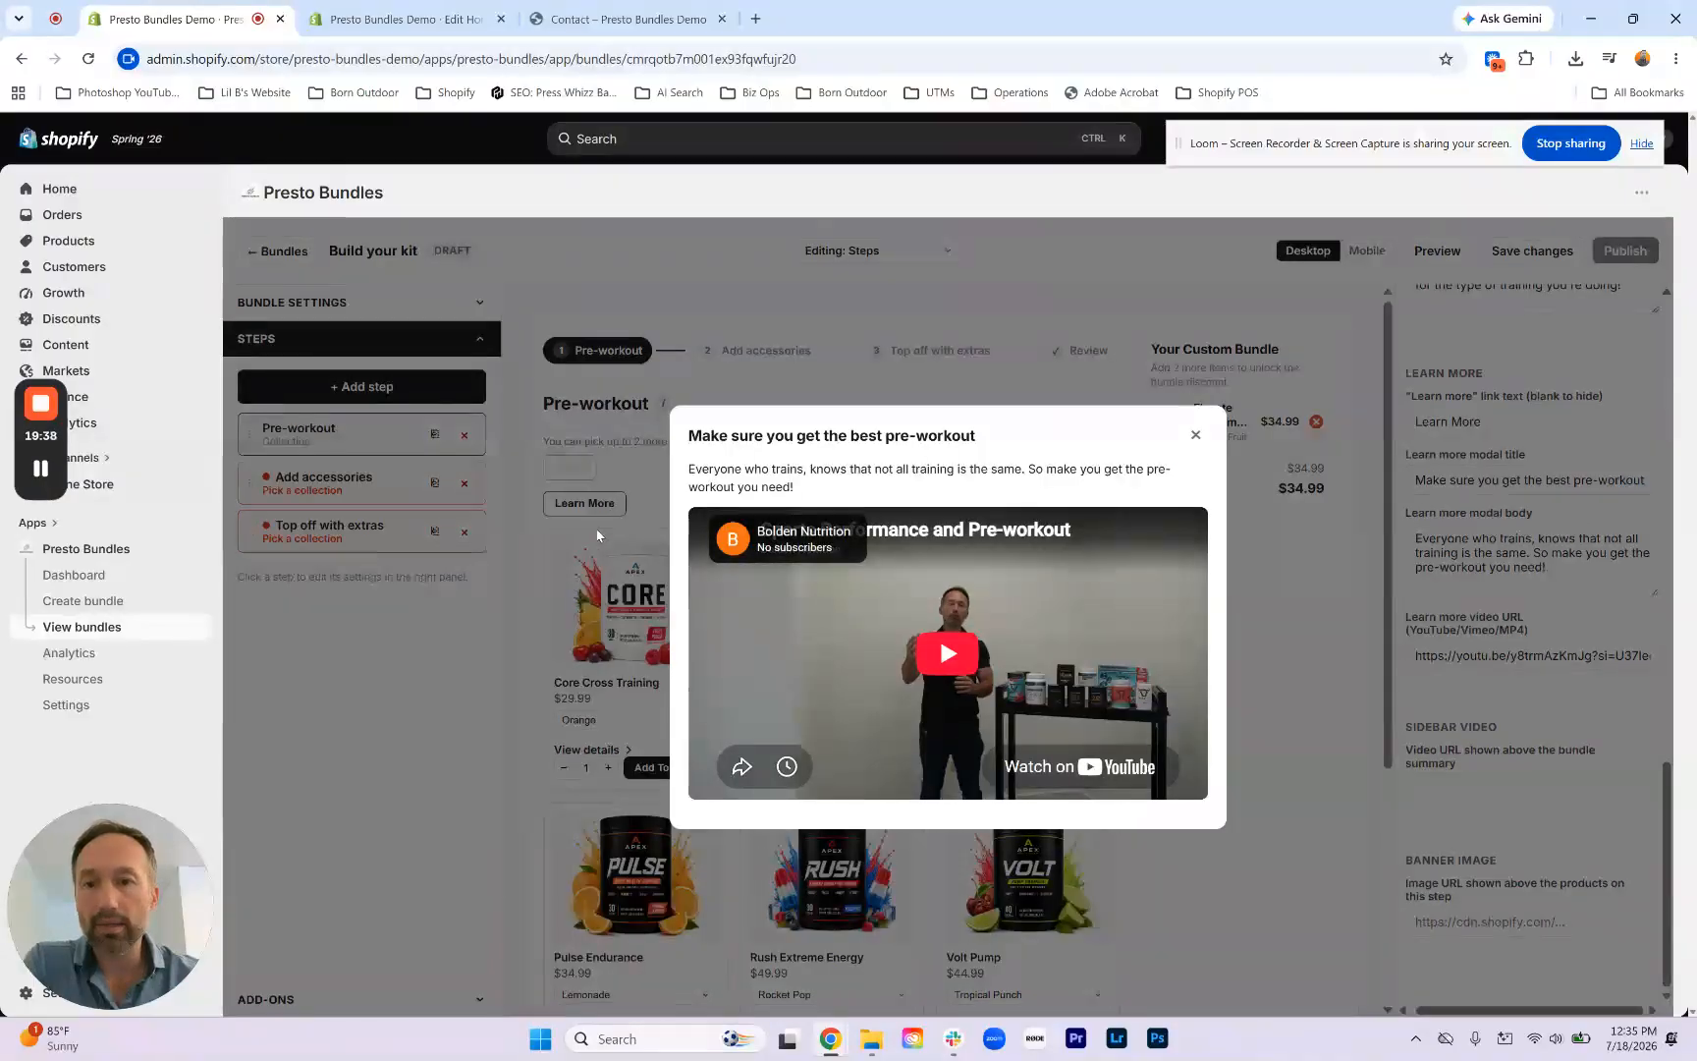
{"action": "left_click", "coordinate": [1195, 436]}
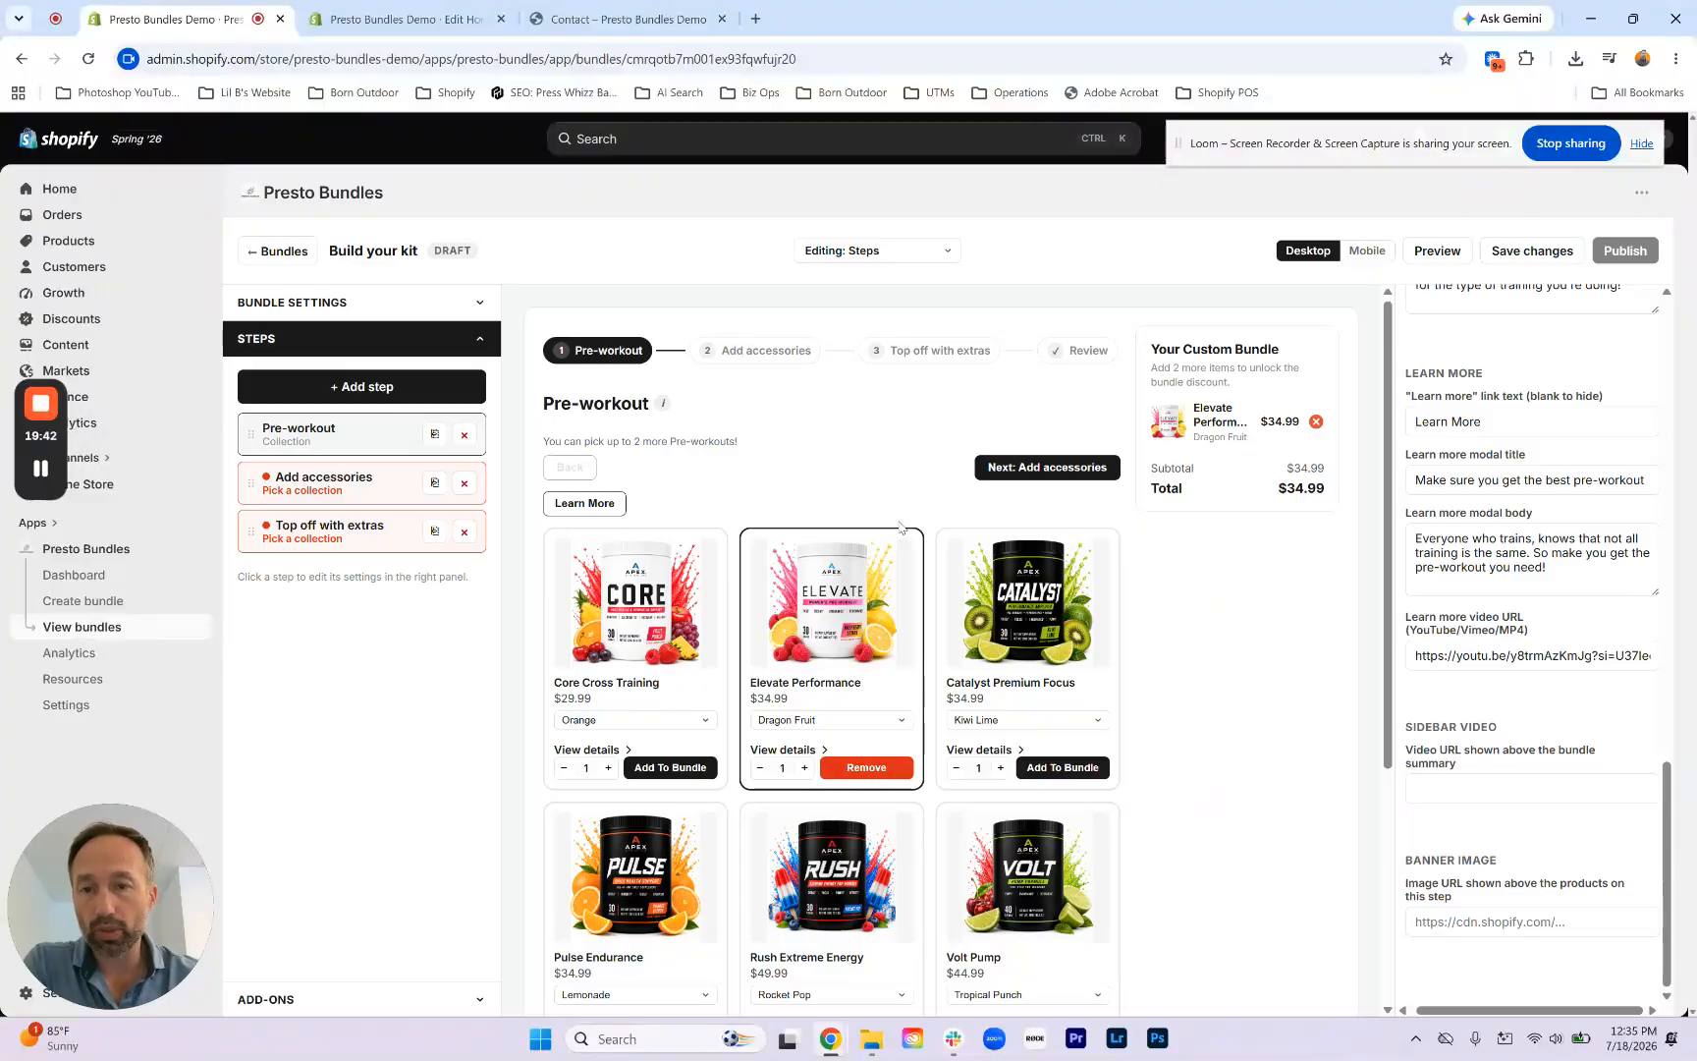
{"action": "left_click", "coordinate": [589, 505]}
{"action": "left_click", "coordinate": [1195, 434]}
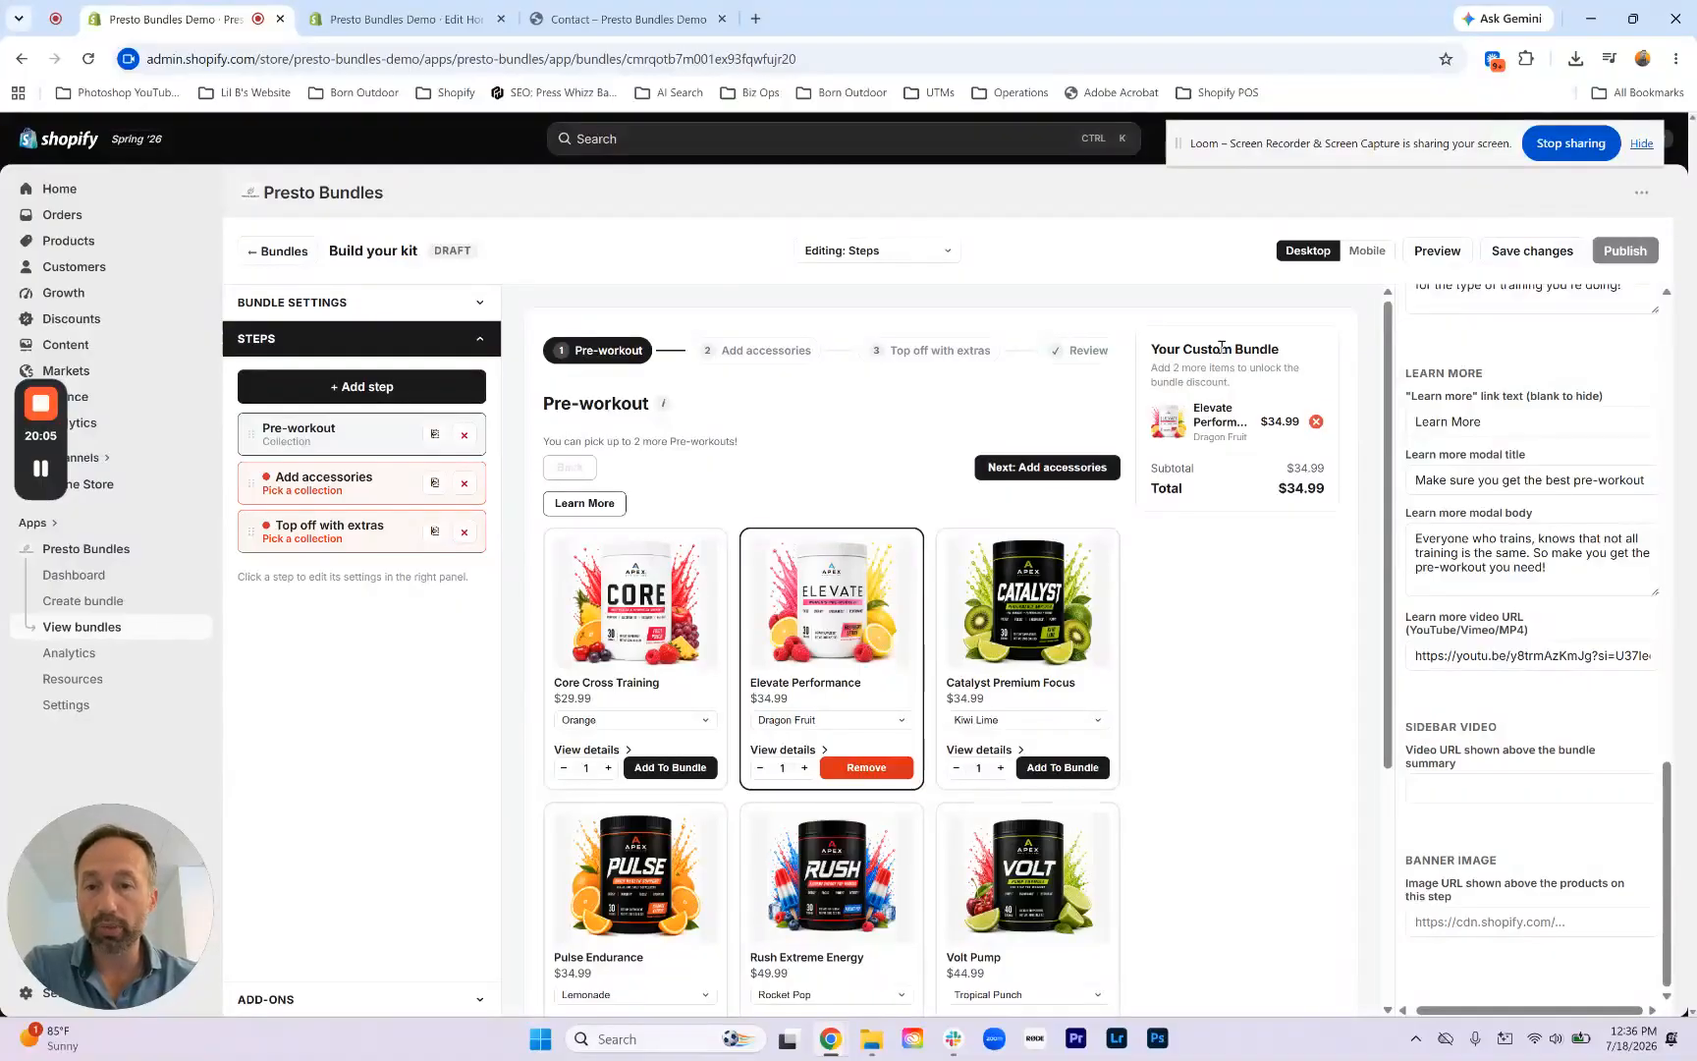
Step: Use the same YouTube link as the Pre-workout step's sidebar video above the bundle summary
{"action": "left_click", "coordinate": [1457, 792]}
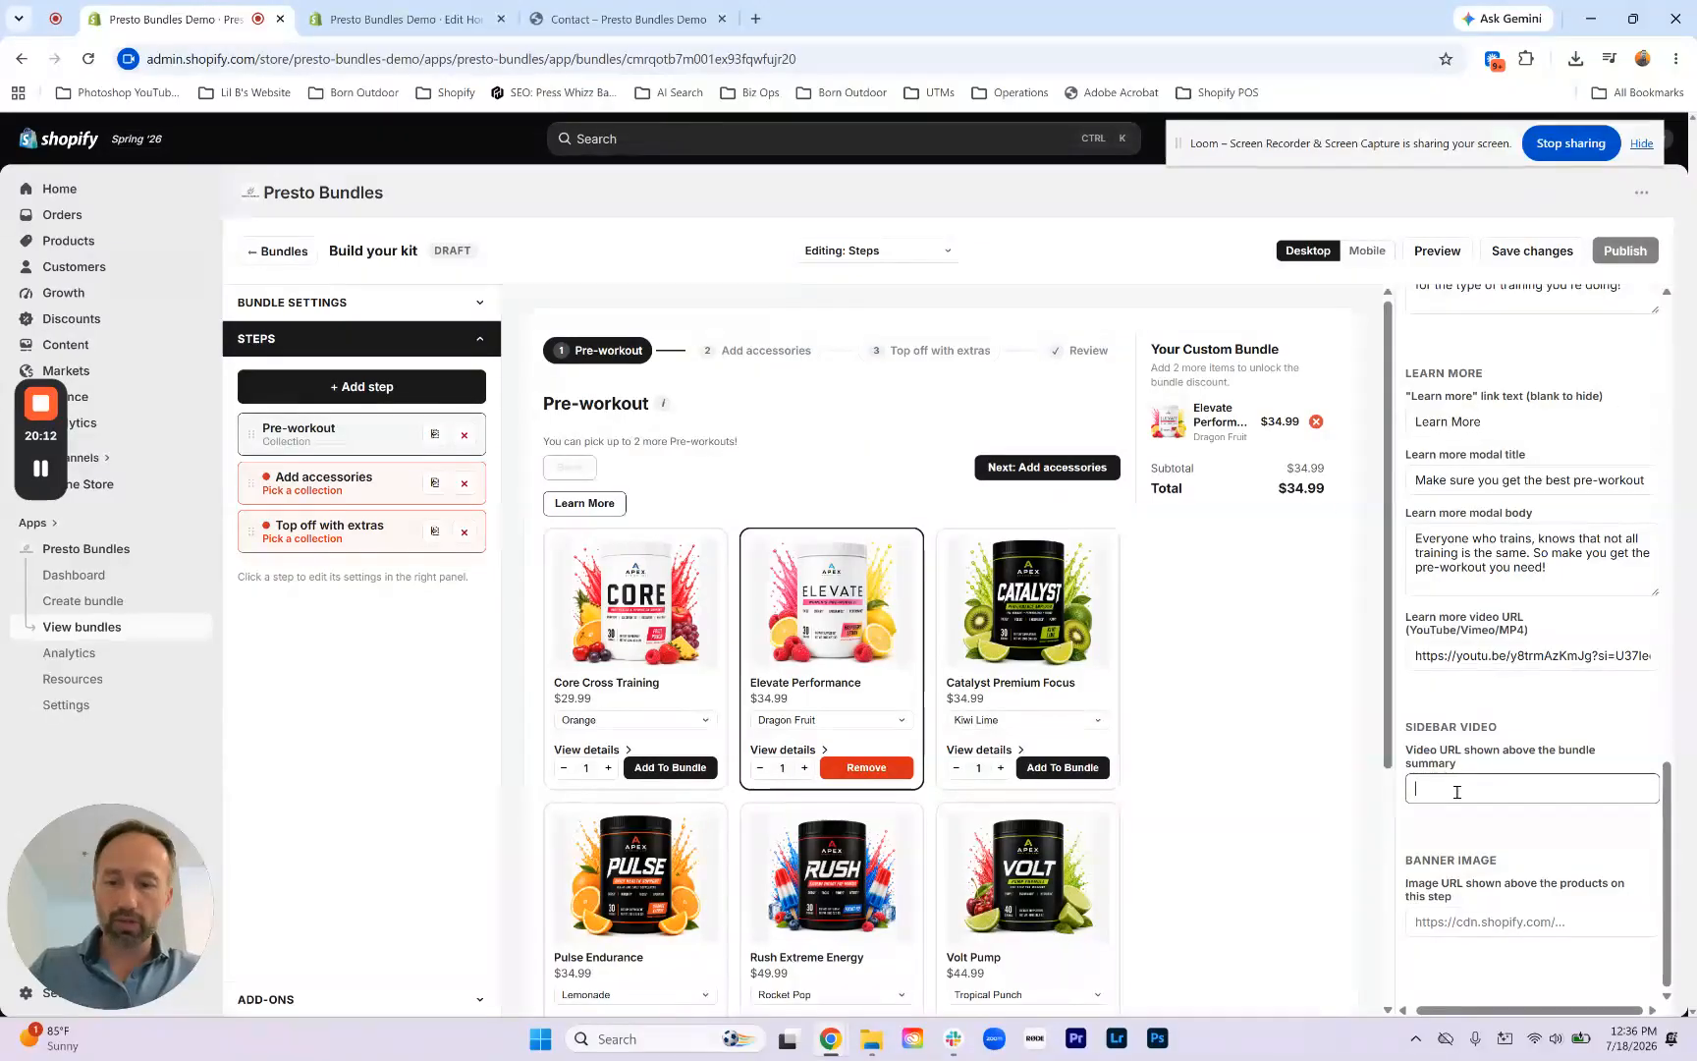
{"action": "key", "text": "ctrl+v"}
{"action": "left_click", "coordinate": [1494, 716]}
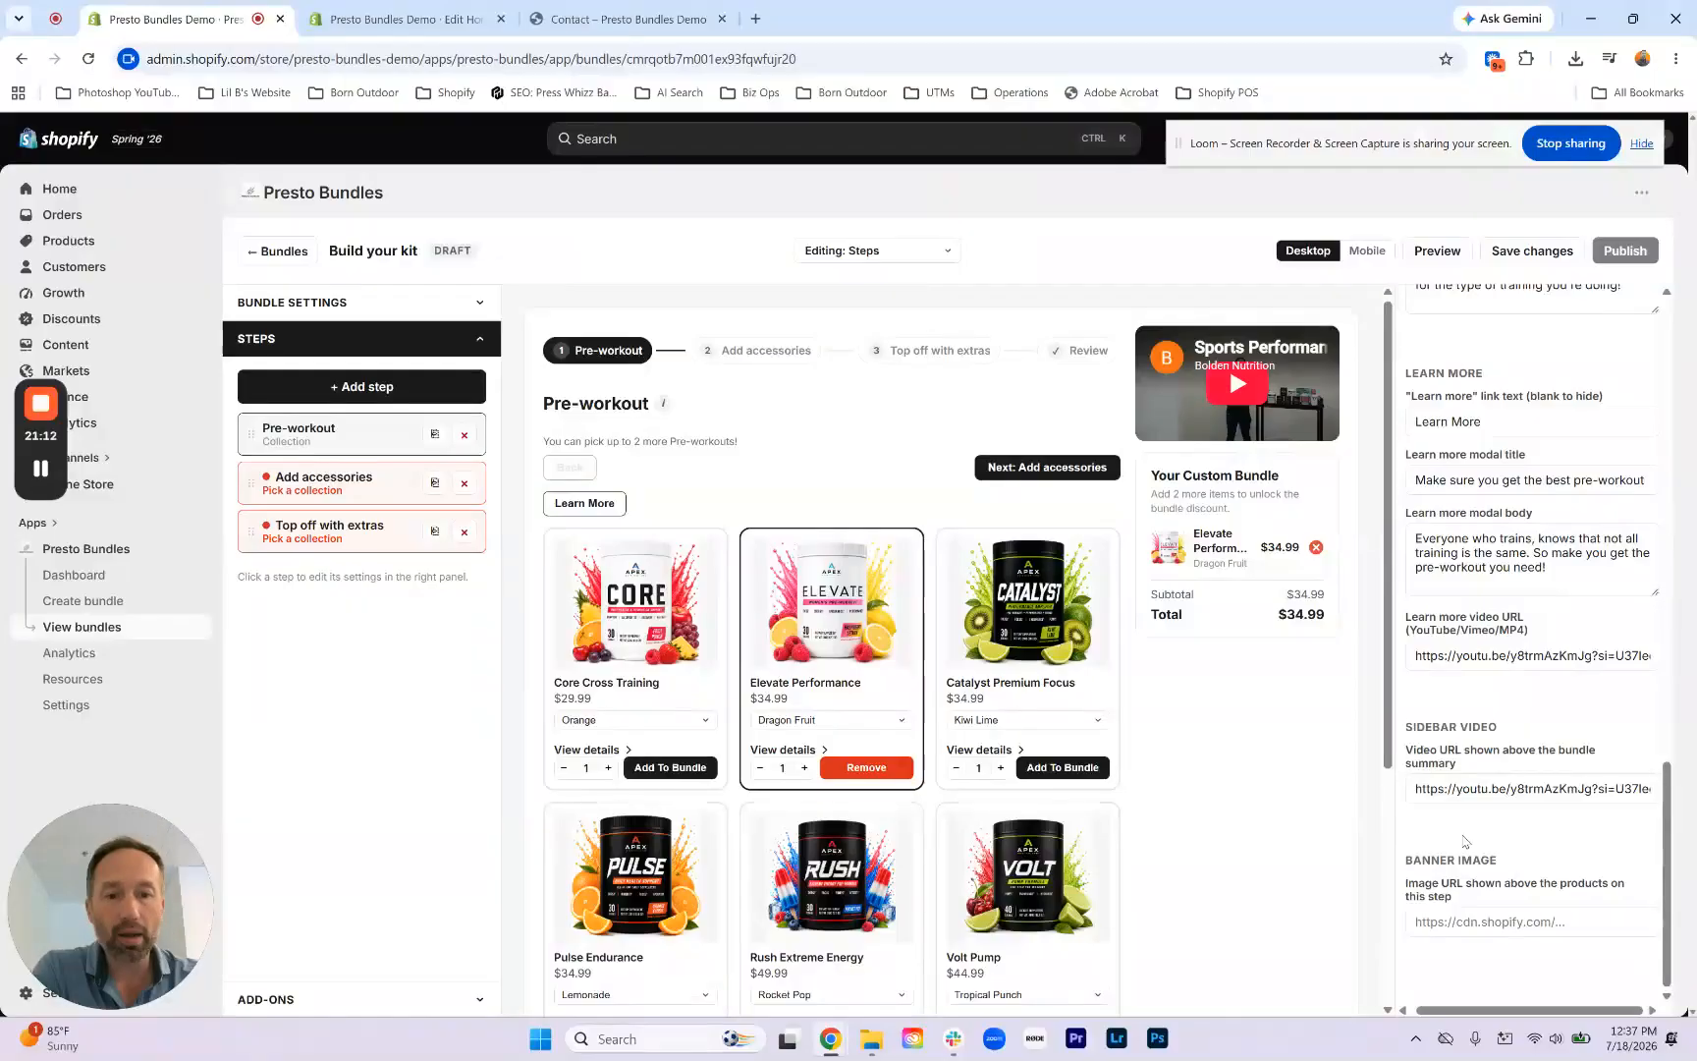
{"action": "left_click_drag", "start_coordinate": [1409, 861], "coordinate": [1505, 855]}
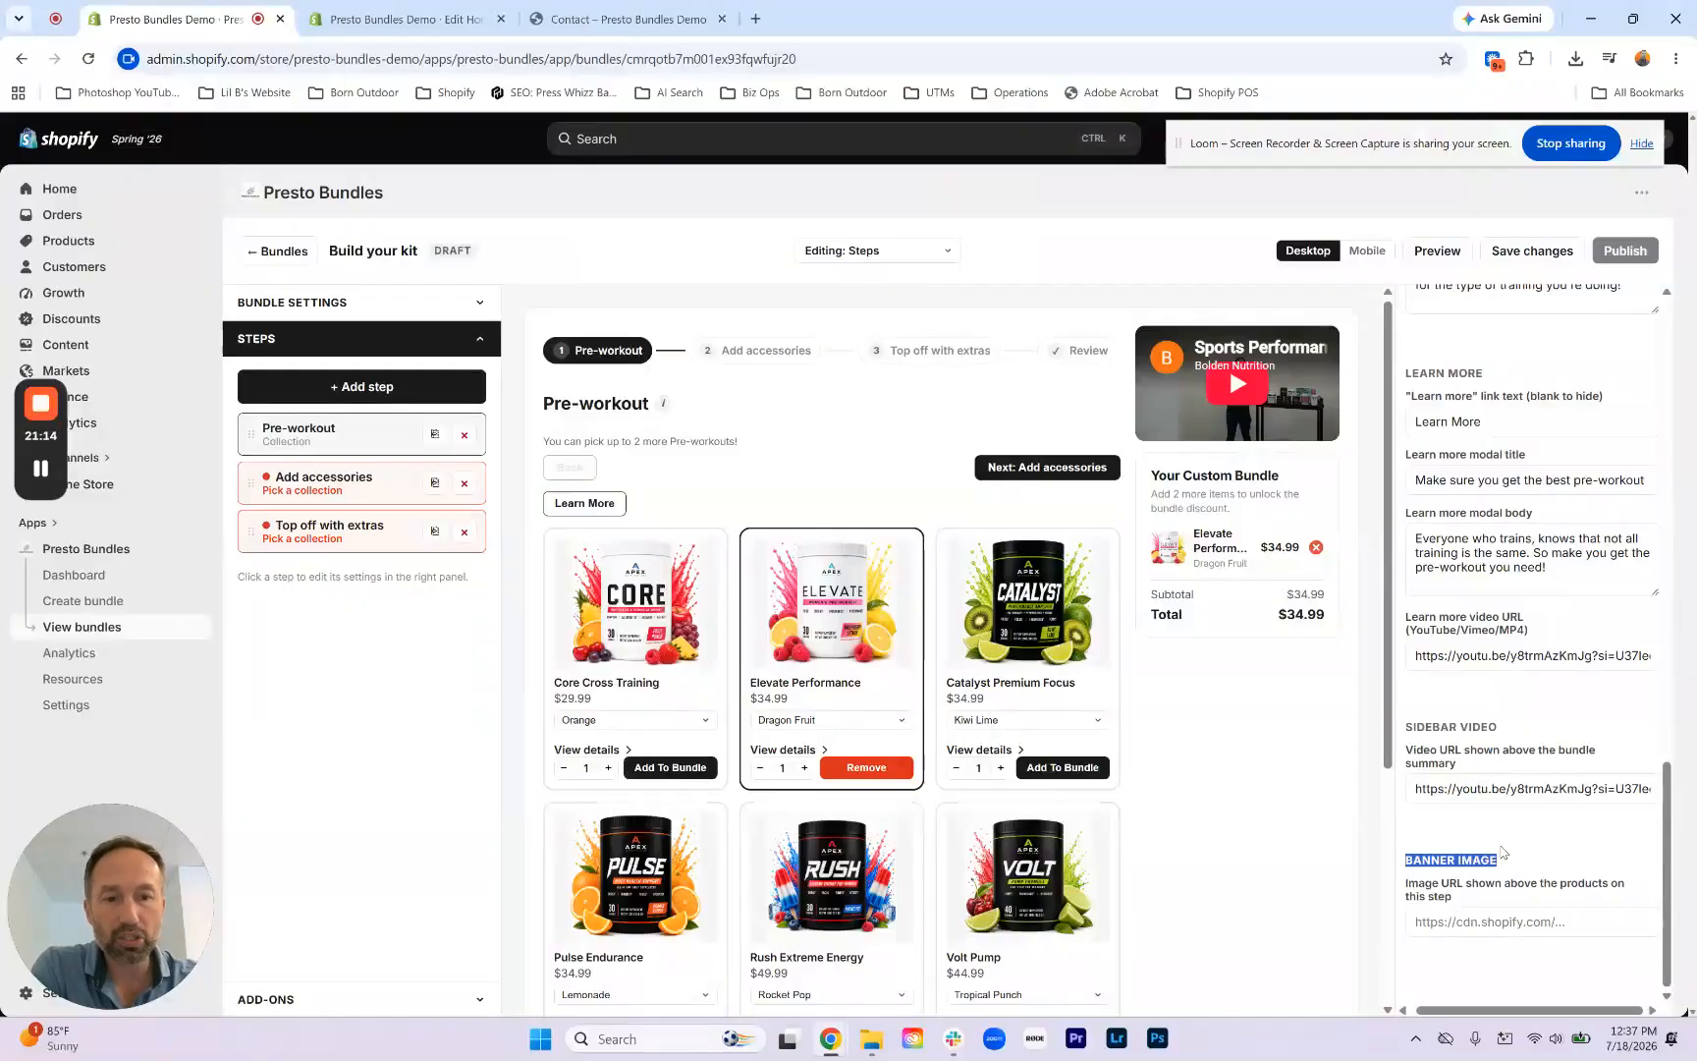
{"action": "left_click", "coordinate": [1486, 838]}
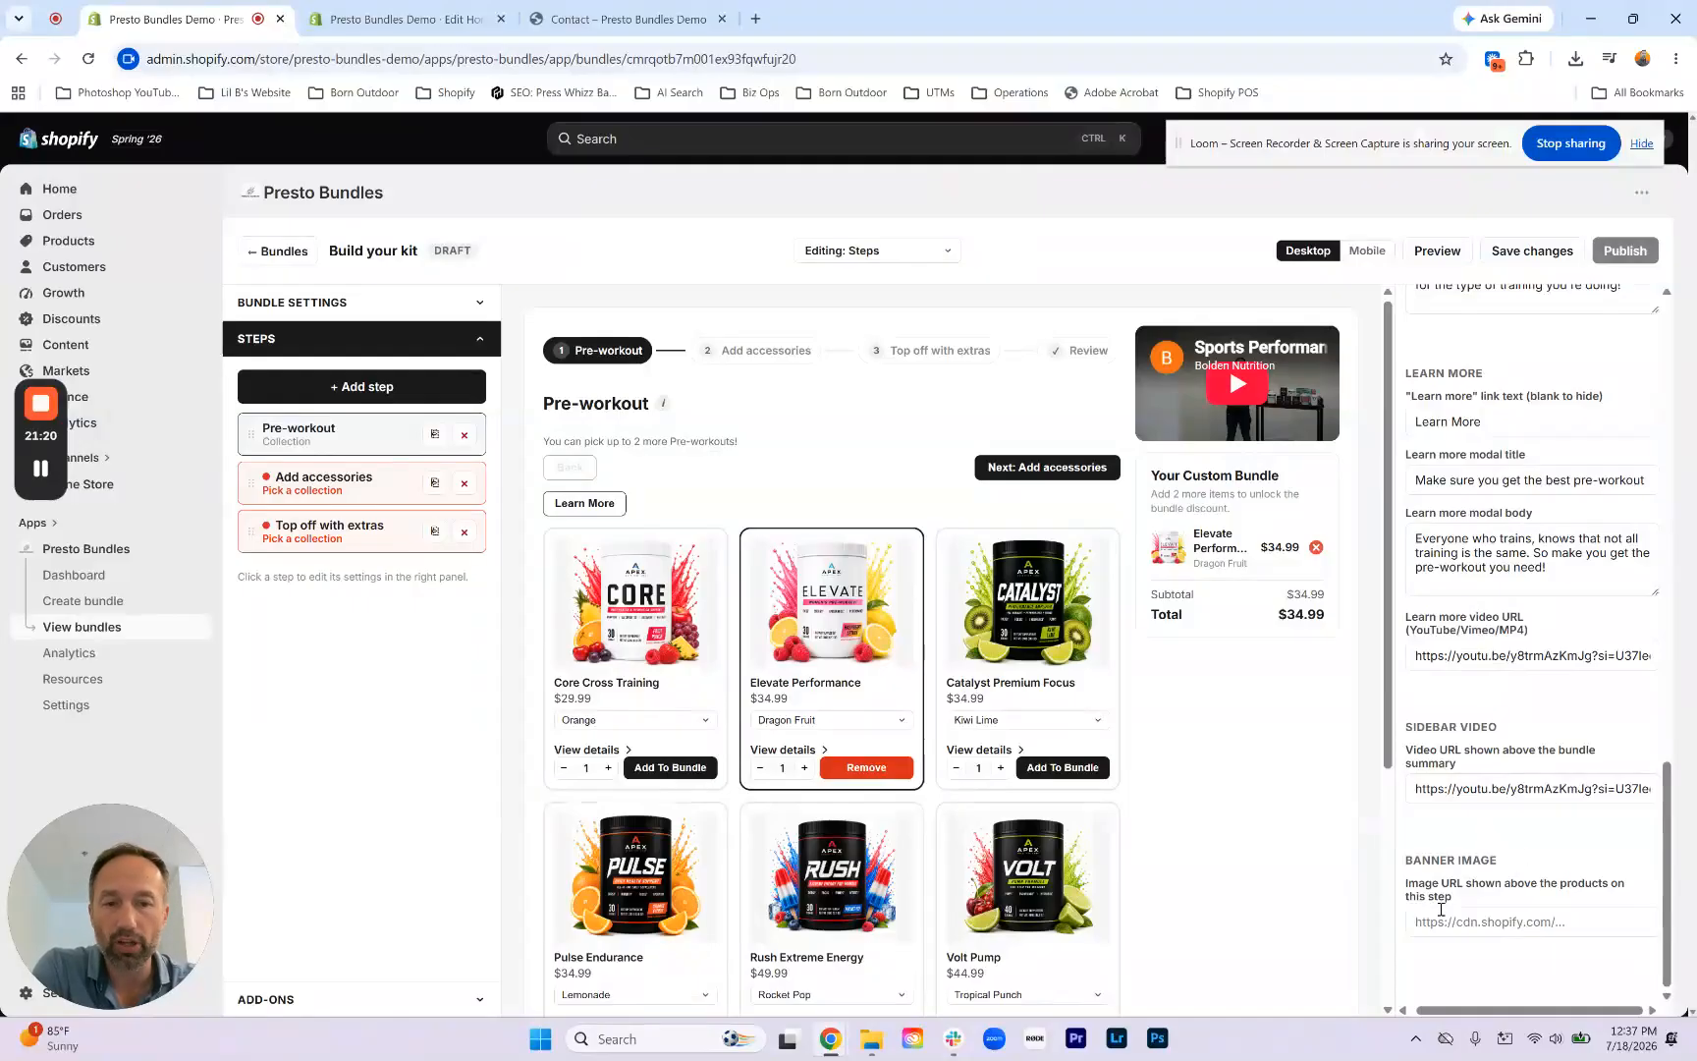
{"action": "scroll", "coordinate": [1544, 771], "scroll_direction": "up", "scroll_amount": 8}
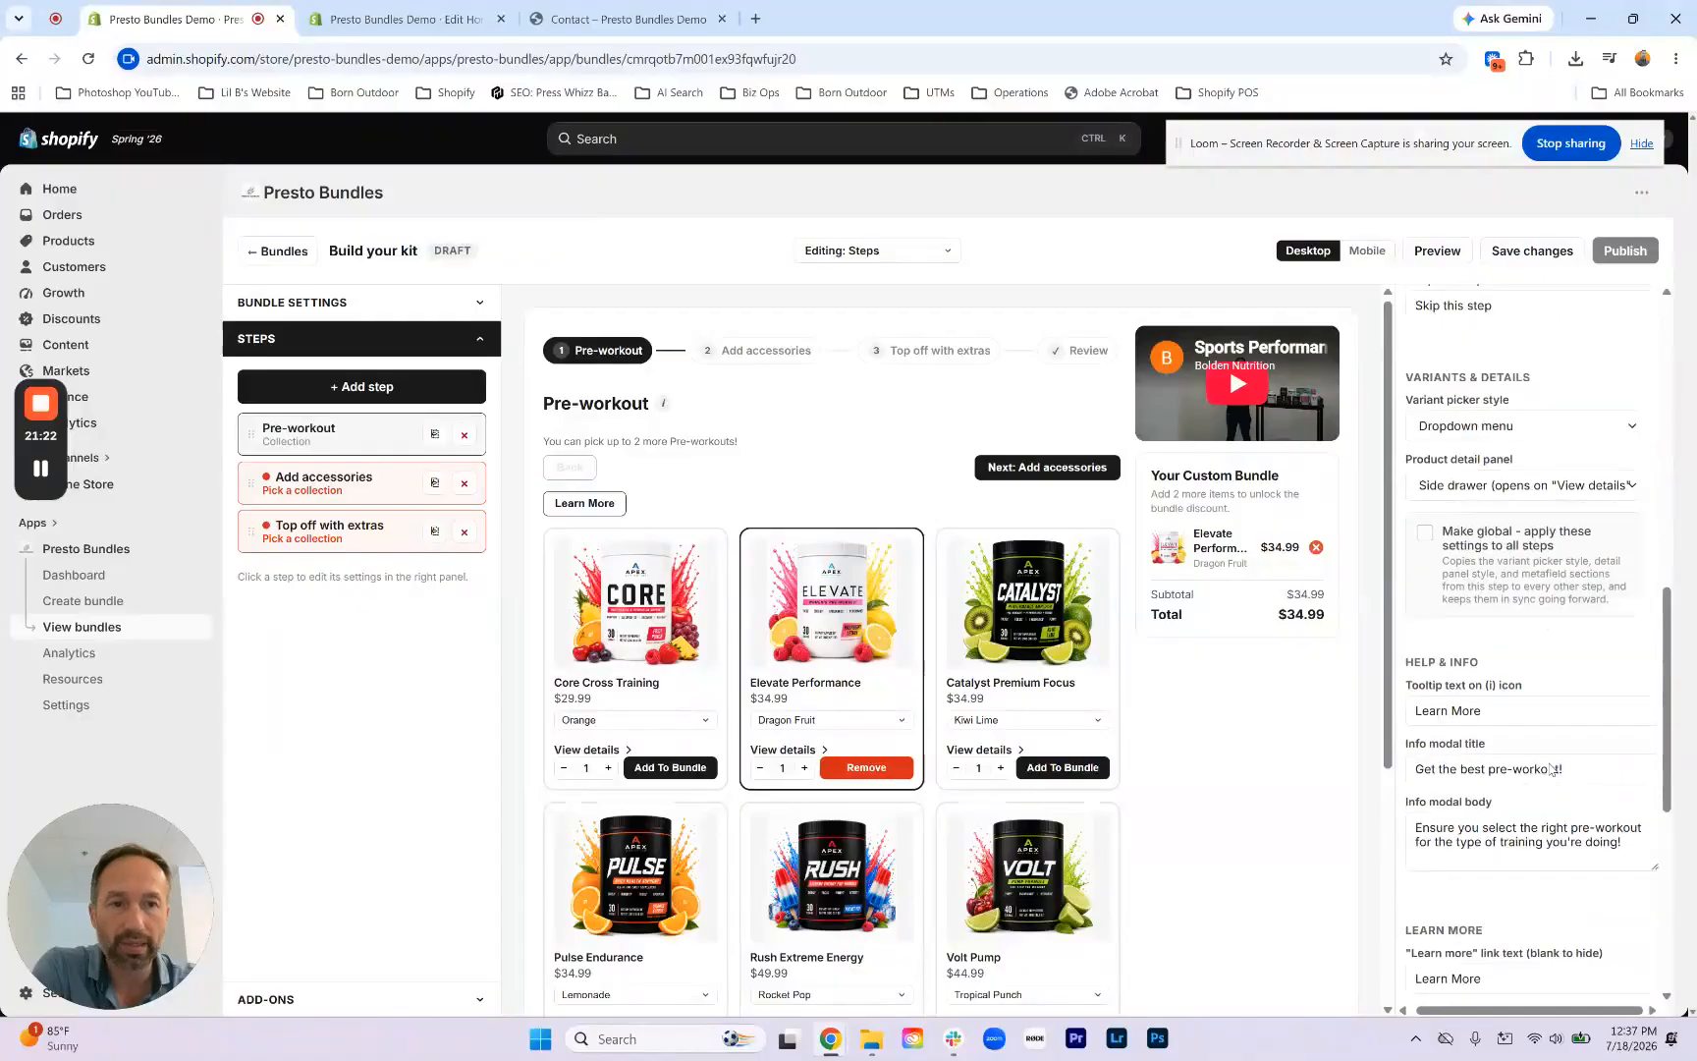
{"action": "scroll", "coordinate": [1544, 768], "scroll_direction": "up", "scroll_amount": 2}
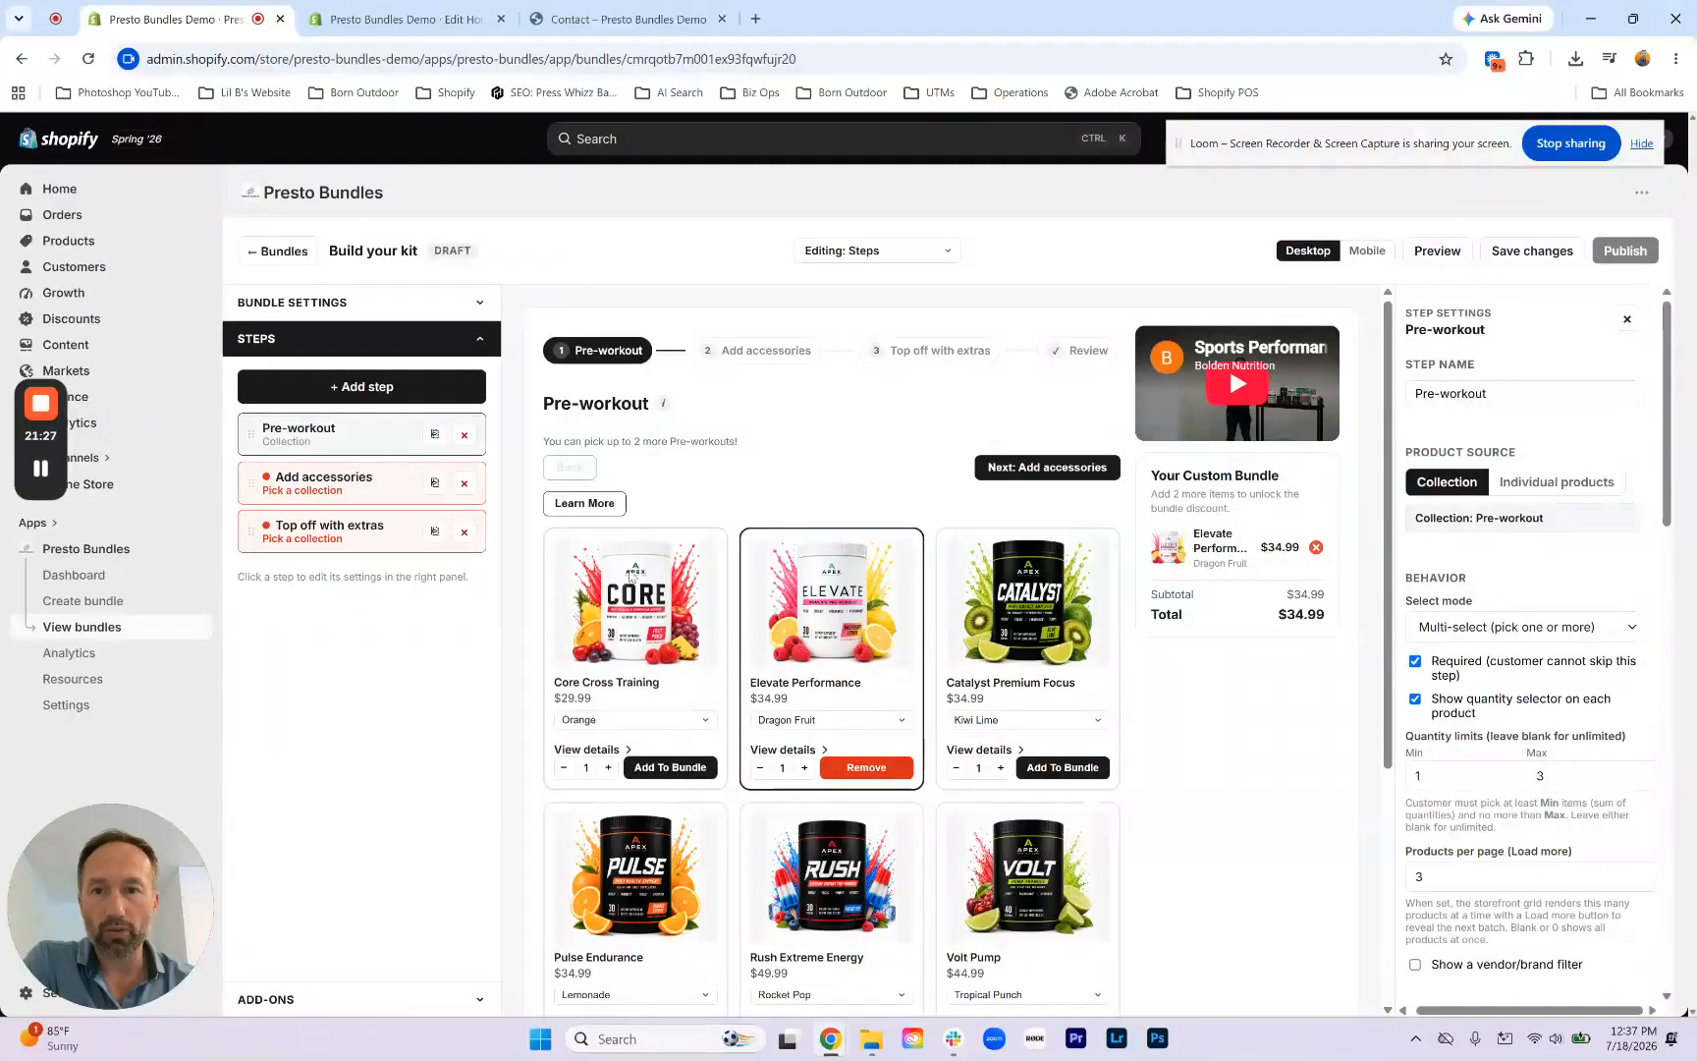
Step: Rename the "Add accessories" step to "Intra-workout" and check its heading in the preview
{"action": "left_click", "coordinate": [361, 493]}
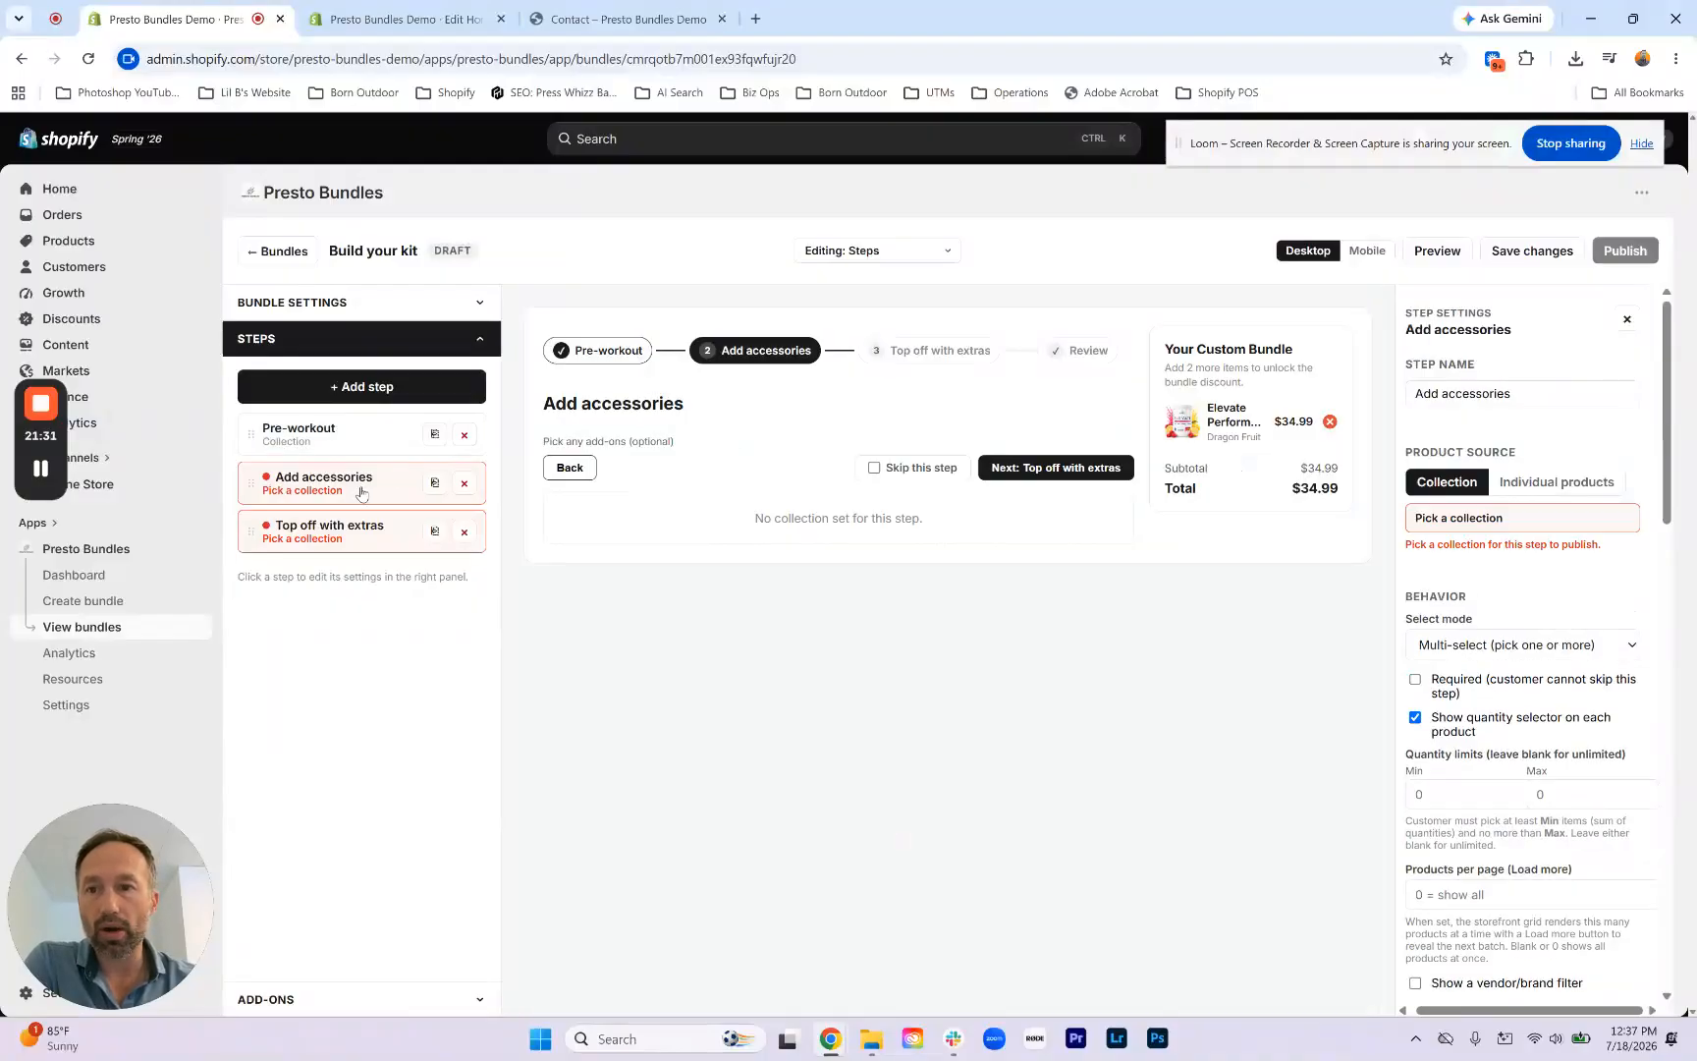
{"action": "triple_click", "coordinate": [1458, 393]}
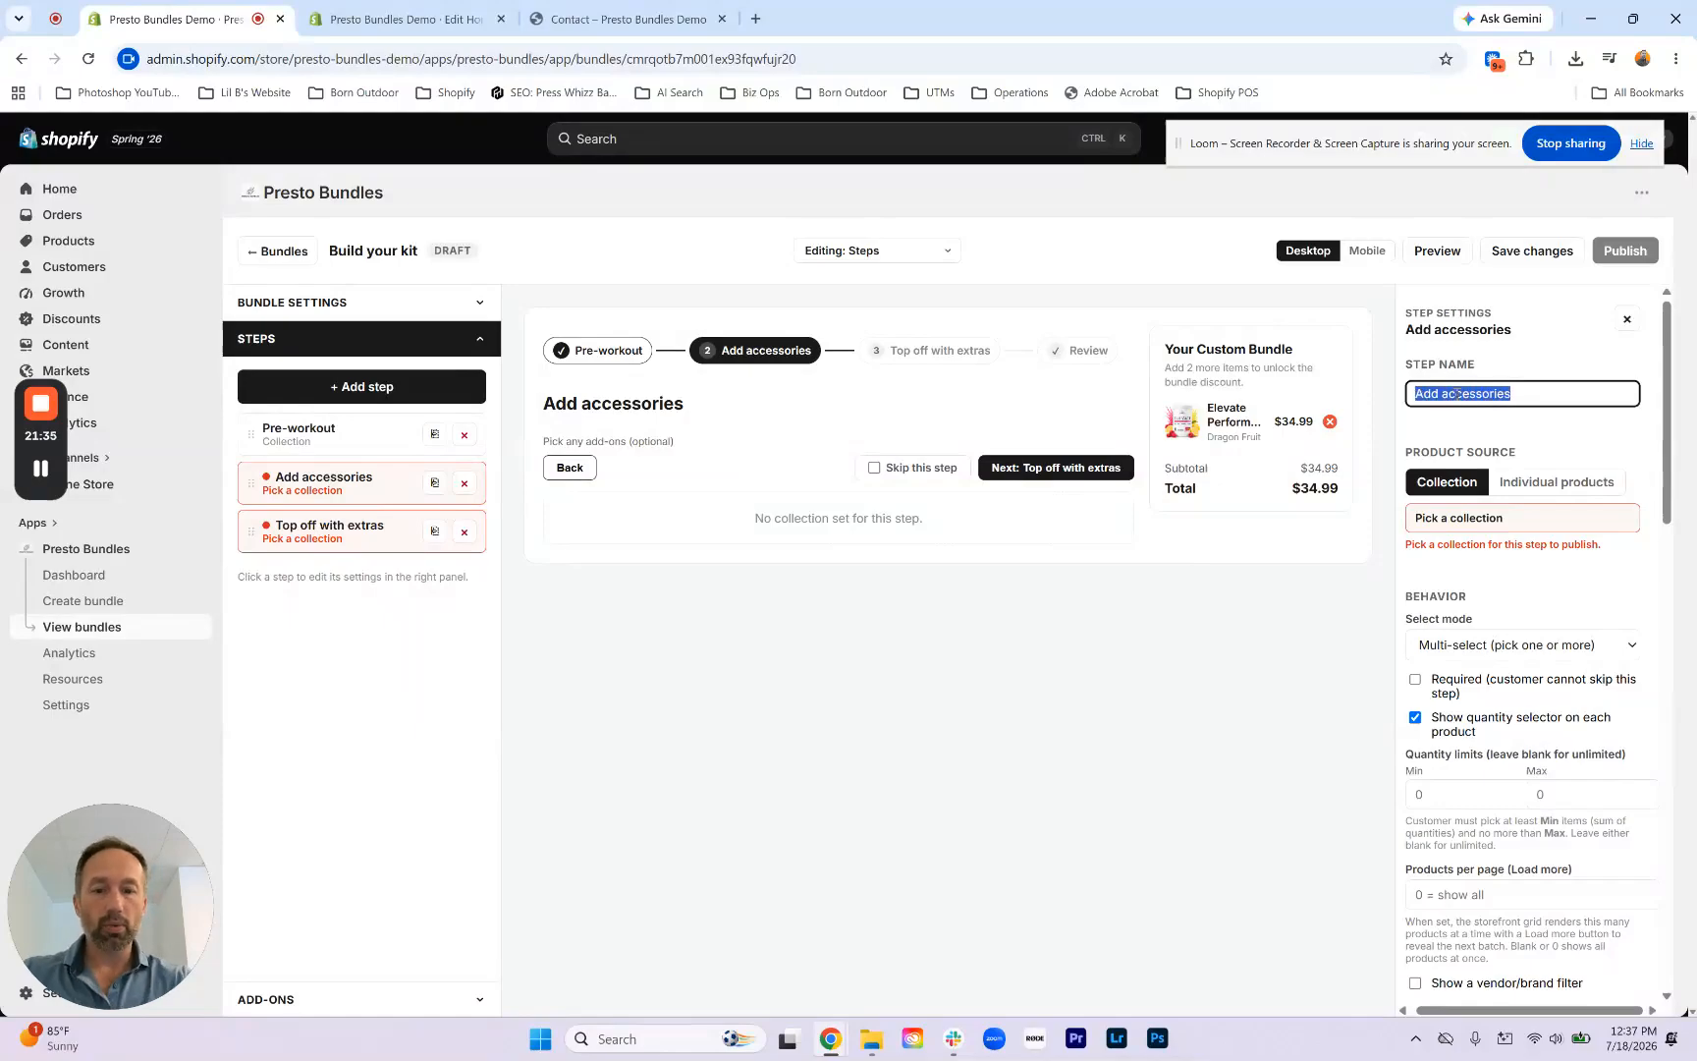
{"action": "type", "text": "In-"}
{"action": "type", "text": "tra-wokr"}
{"action": "key", "text": "BackSpace"}
{"action": "key", "text": "BackSpace"}
{"action": "type", "text": "rkout"}
{"action": "left_click", "coordinate": [1445, 432]}
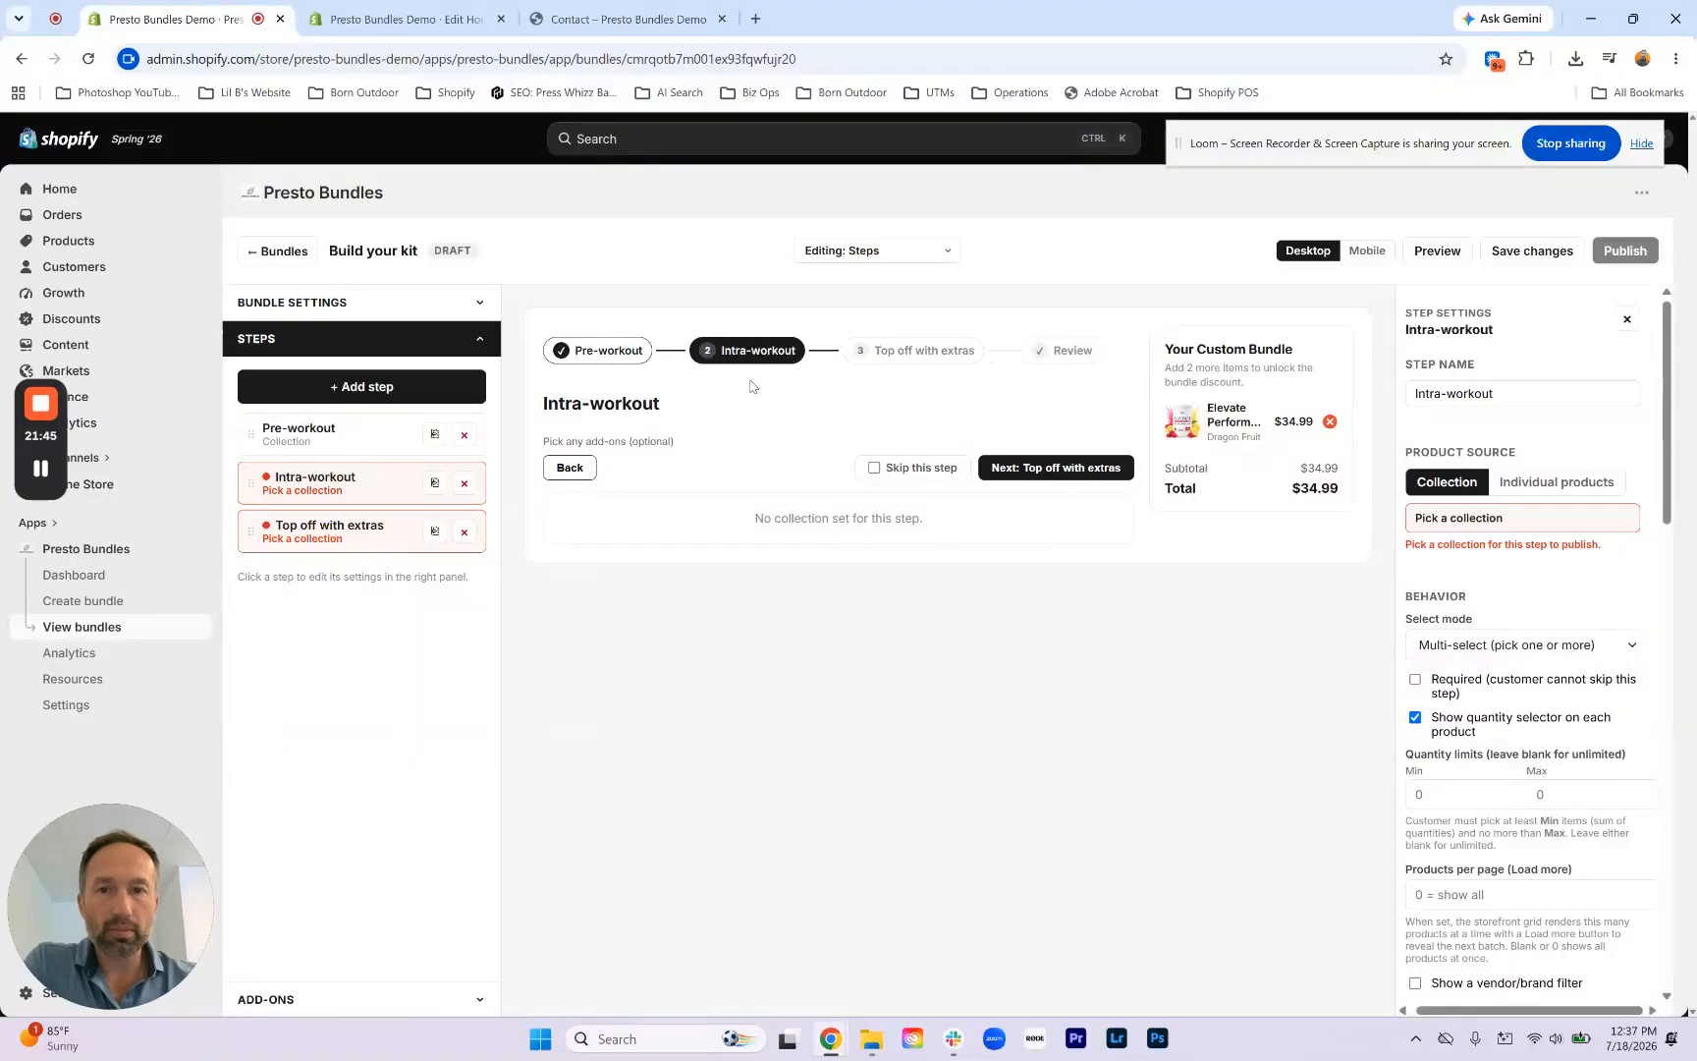
{"action": "left_click_drag", "start_coordinate": [539, 407], "coordinate": [662, 408]}
{"action": "left_click", "coordinate": [695, 442]}
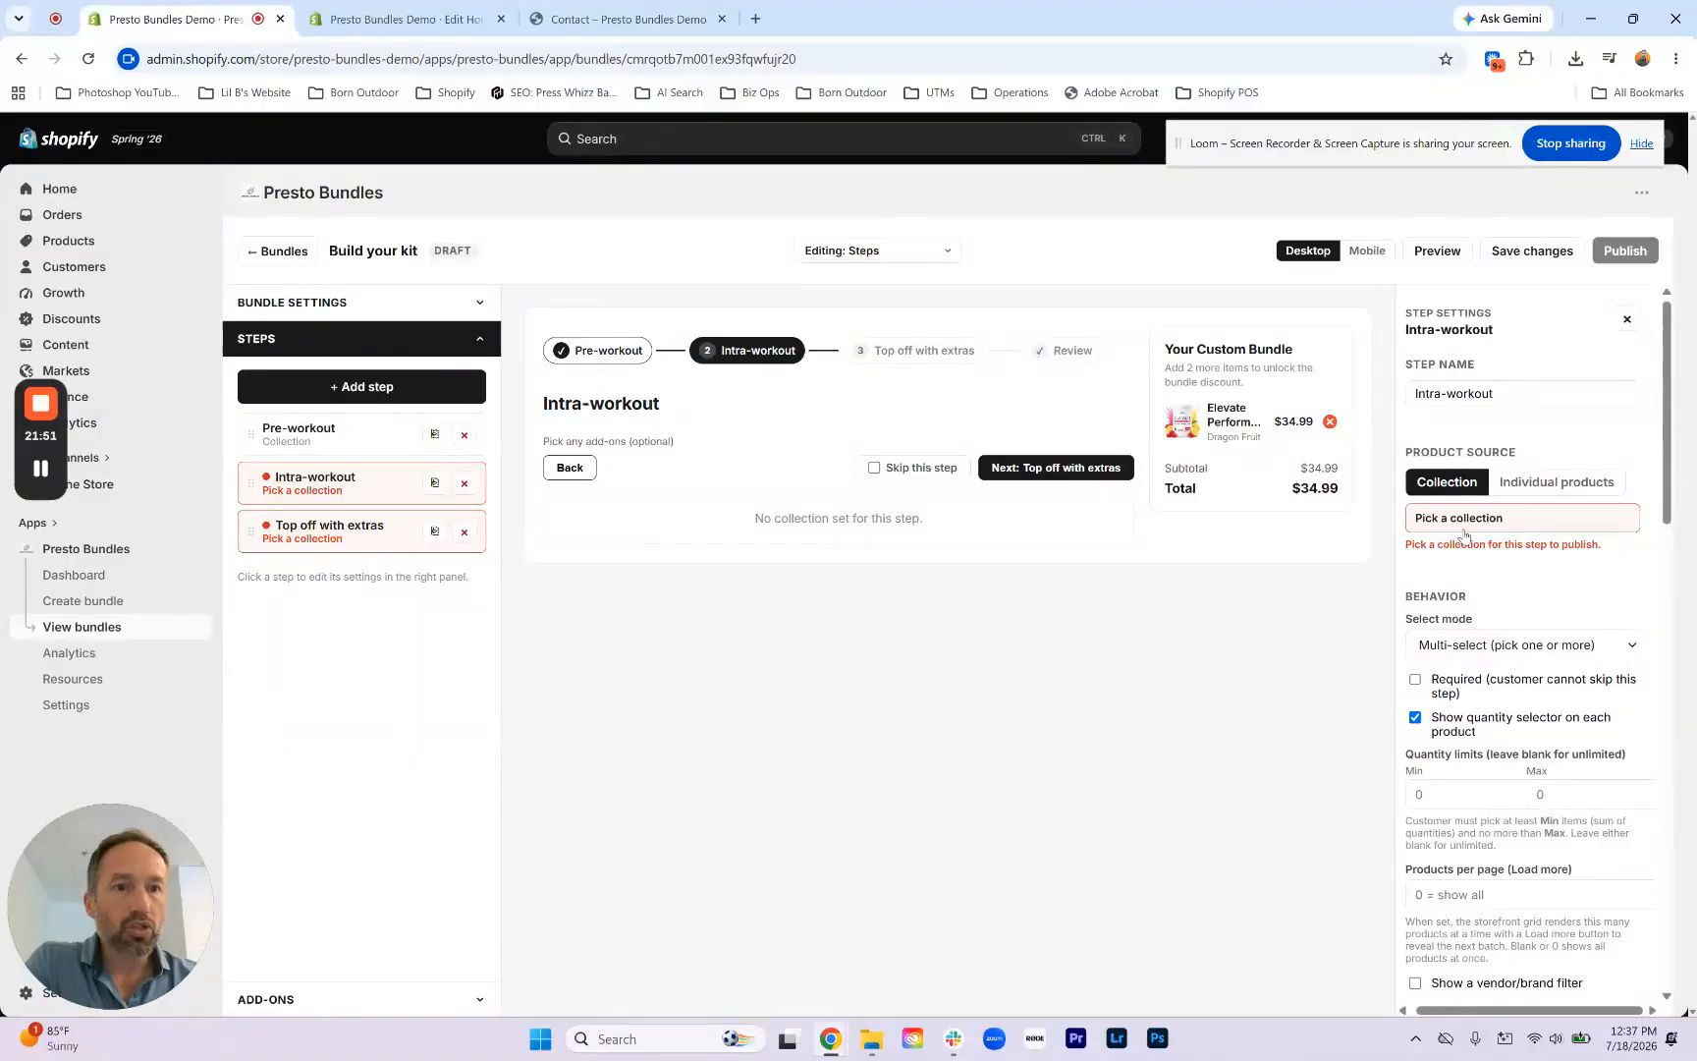
Step: Source the Intra-workout step from individual products and add Flow Endurance, Fuse EAA + BCAA, Pulse Endurance and Recover BCAA
{"action": "left_click", "coordinate": [1516, 485]}
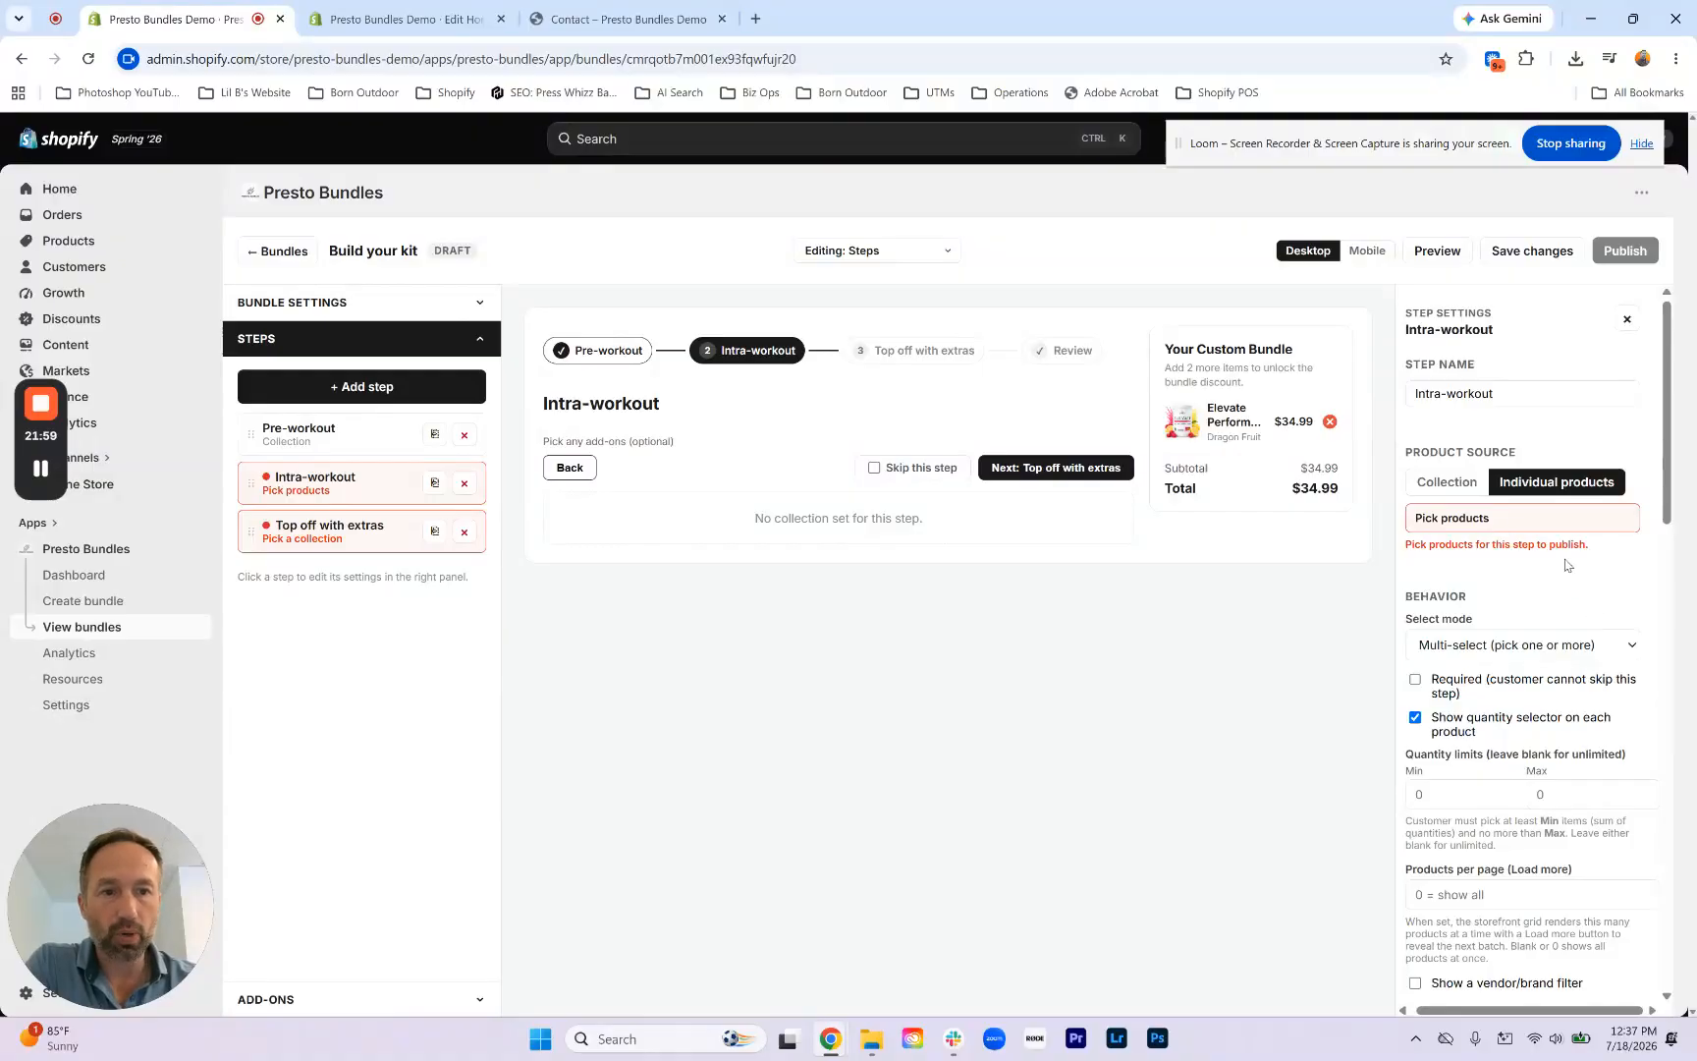
{"action": "left_click", "coordinate": [1544, 526]}
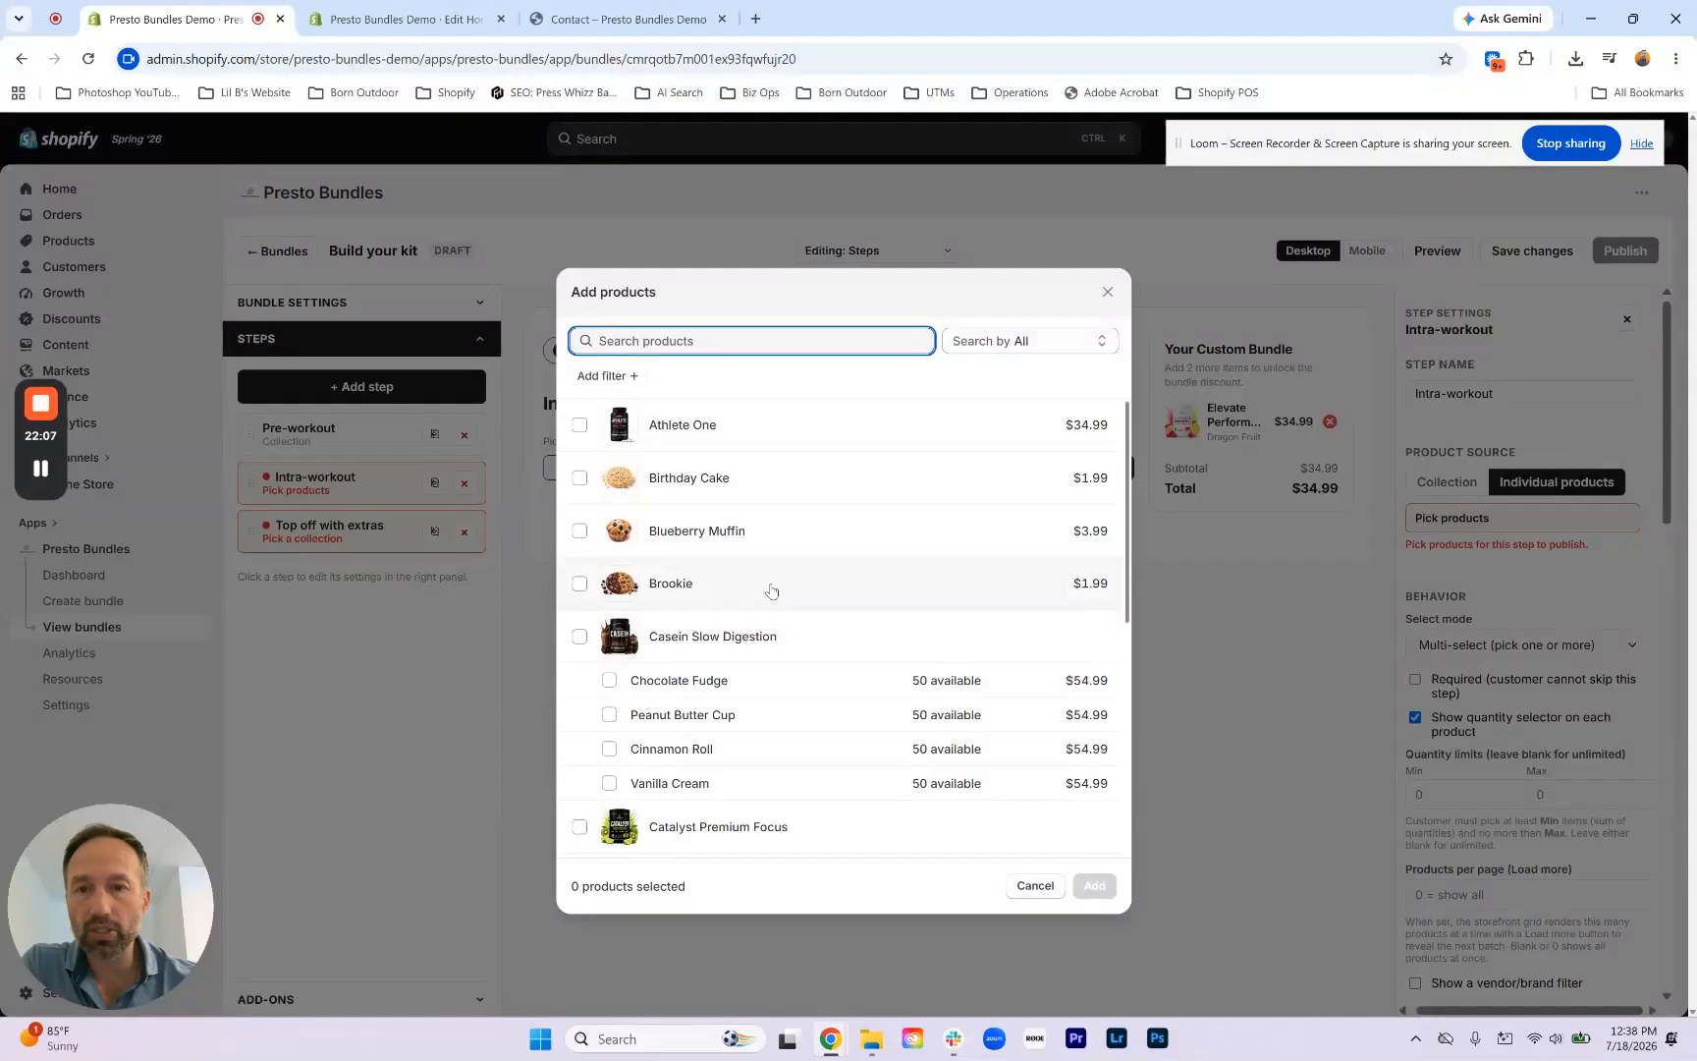
{"action": "scroll", "coordinate": [771, 590], "scroll_direction": "down", "scroll_amount": 4}
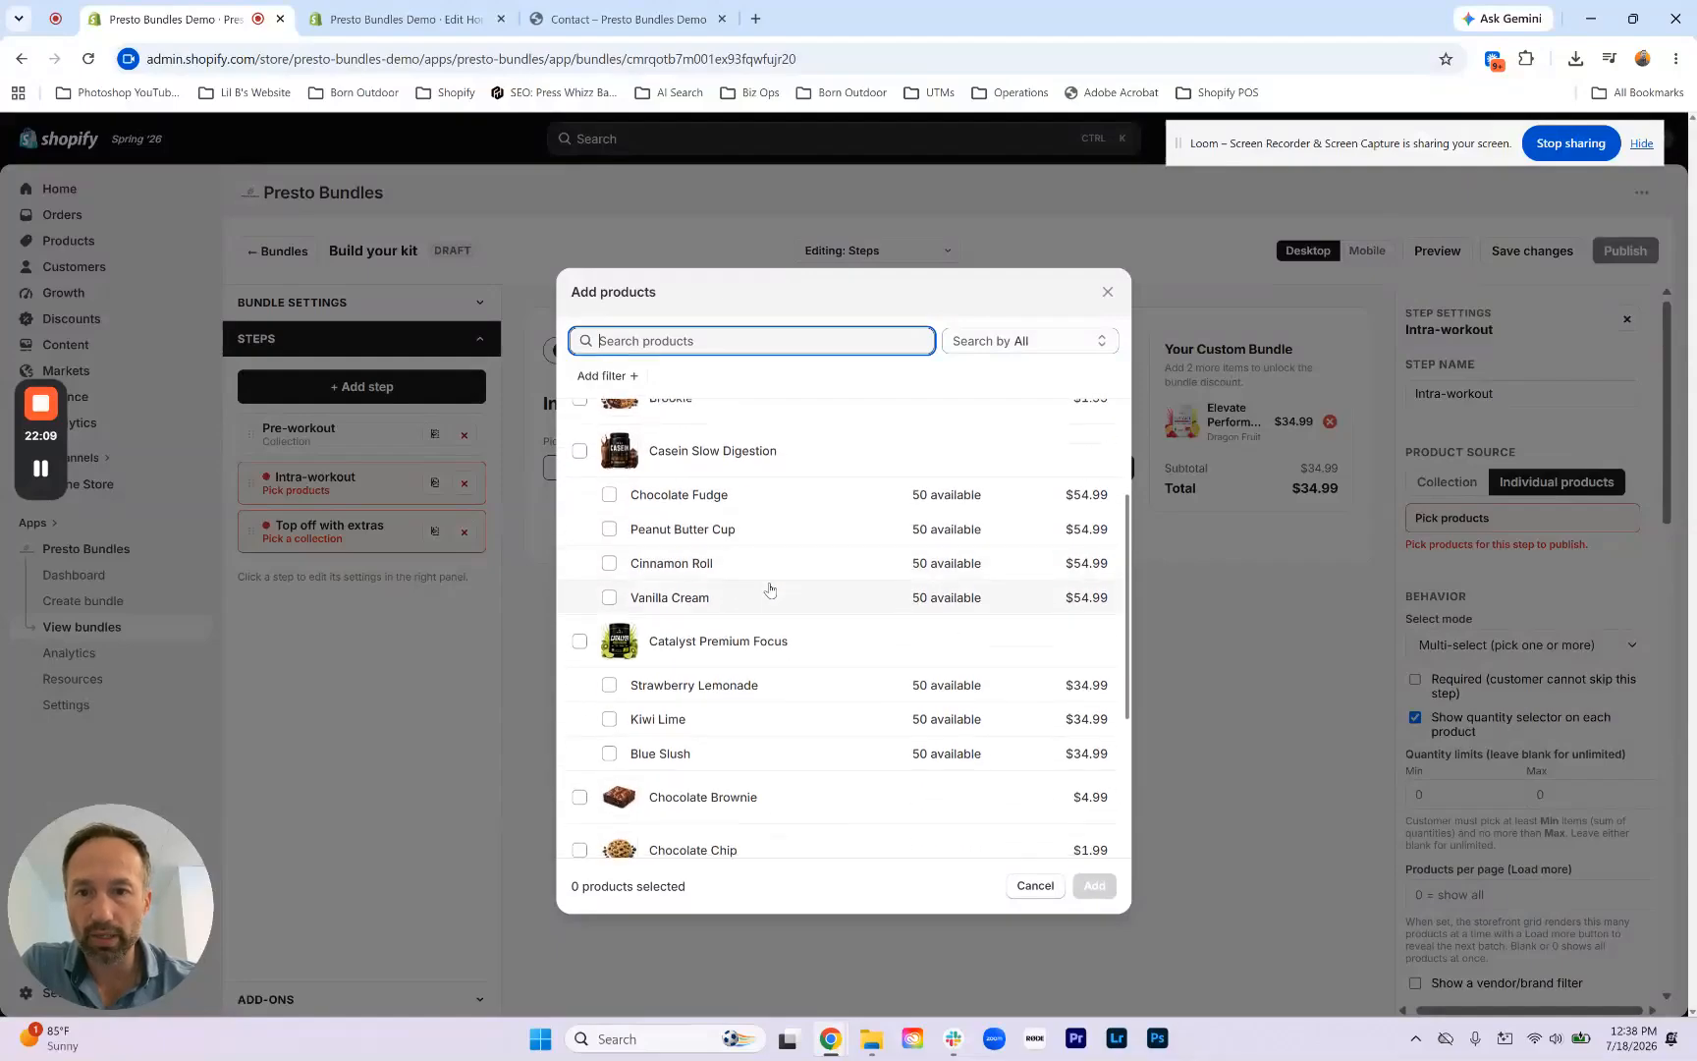
{"action": "scroll", "coordinate": [771, 588], "scroll_direction": "down", "scroll_amount": 4}
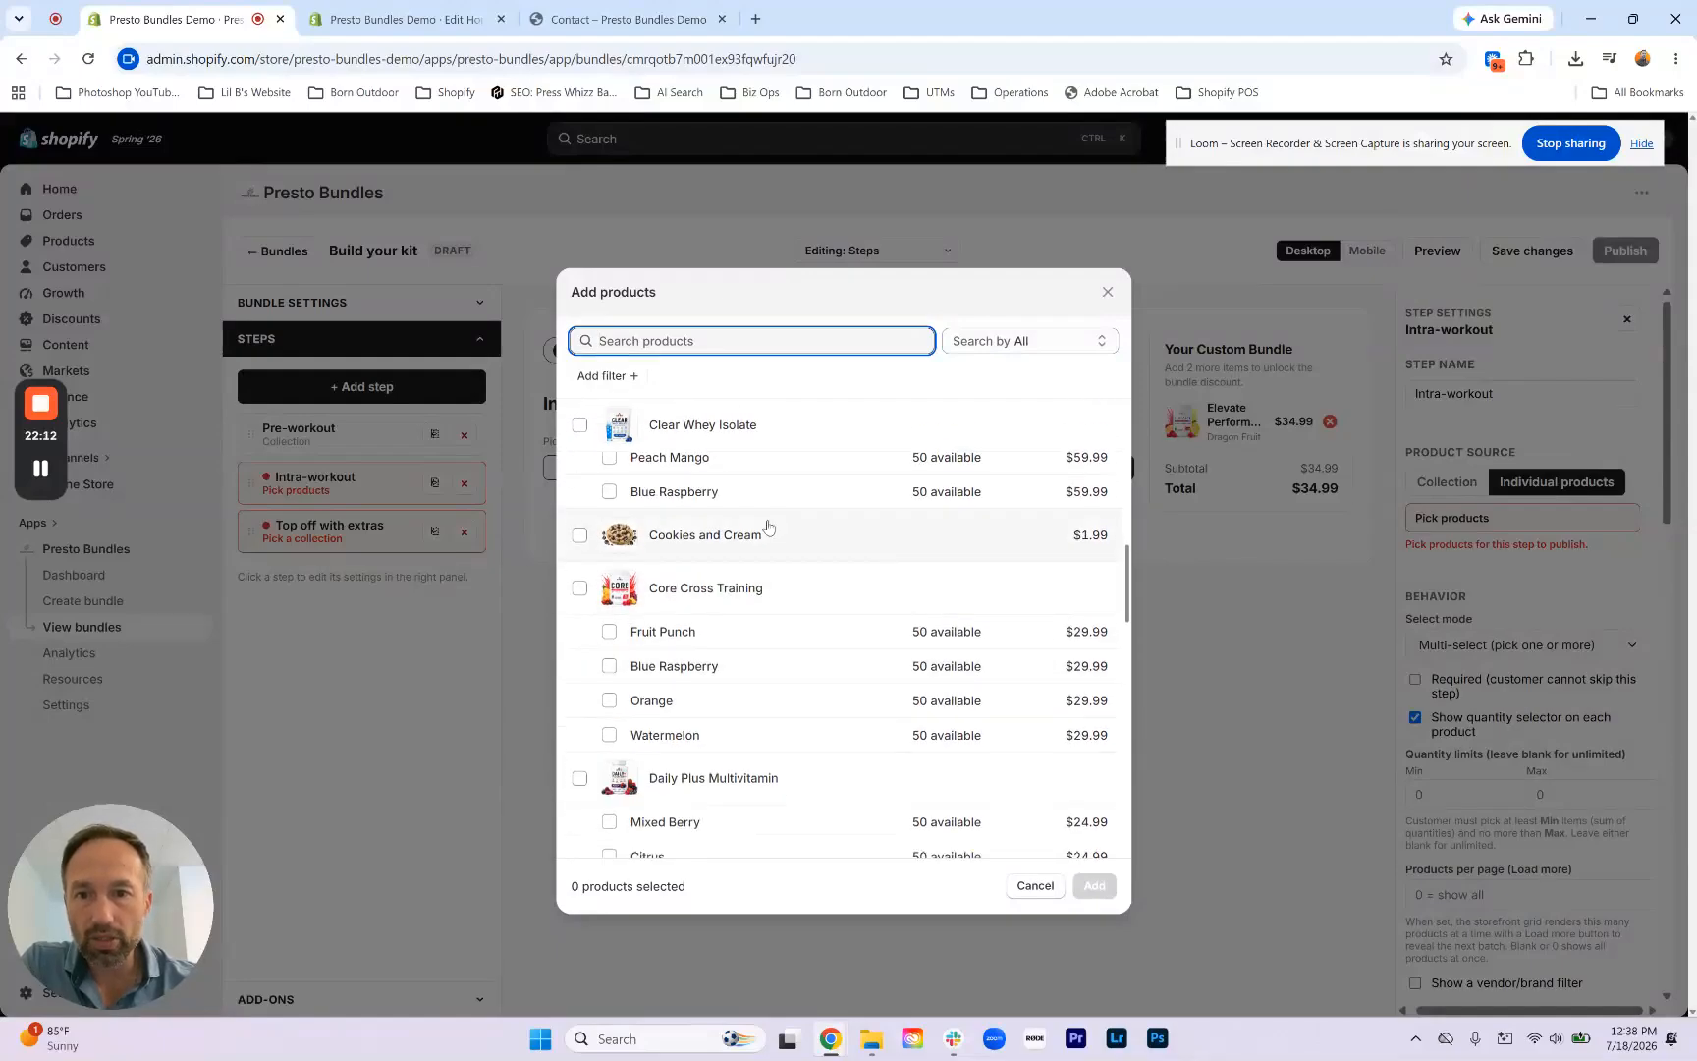
{"action": "scroll", "coordinate": [732, 629], "scroll_direction": "down", "scroll_amount": 3}
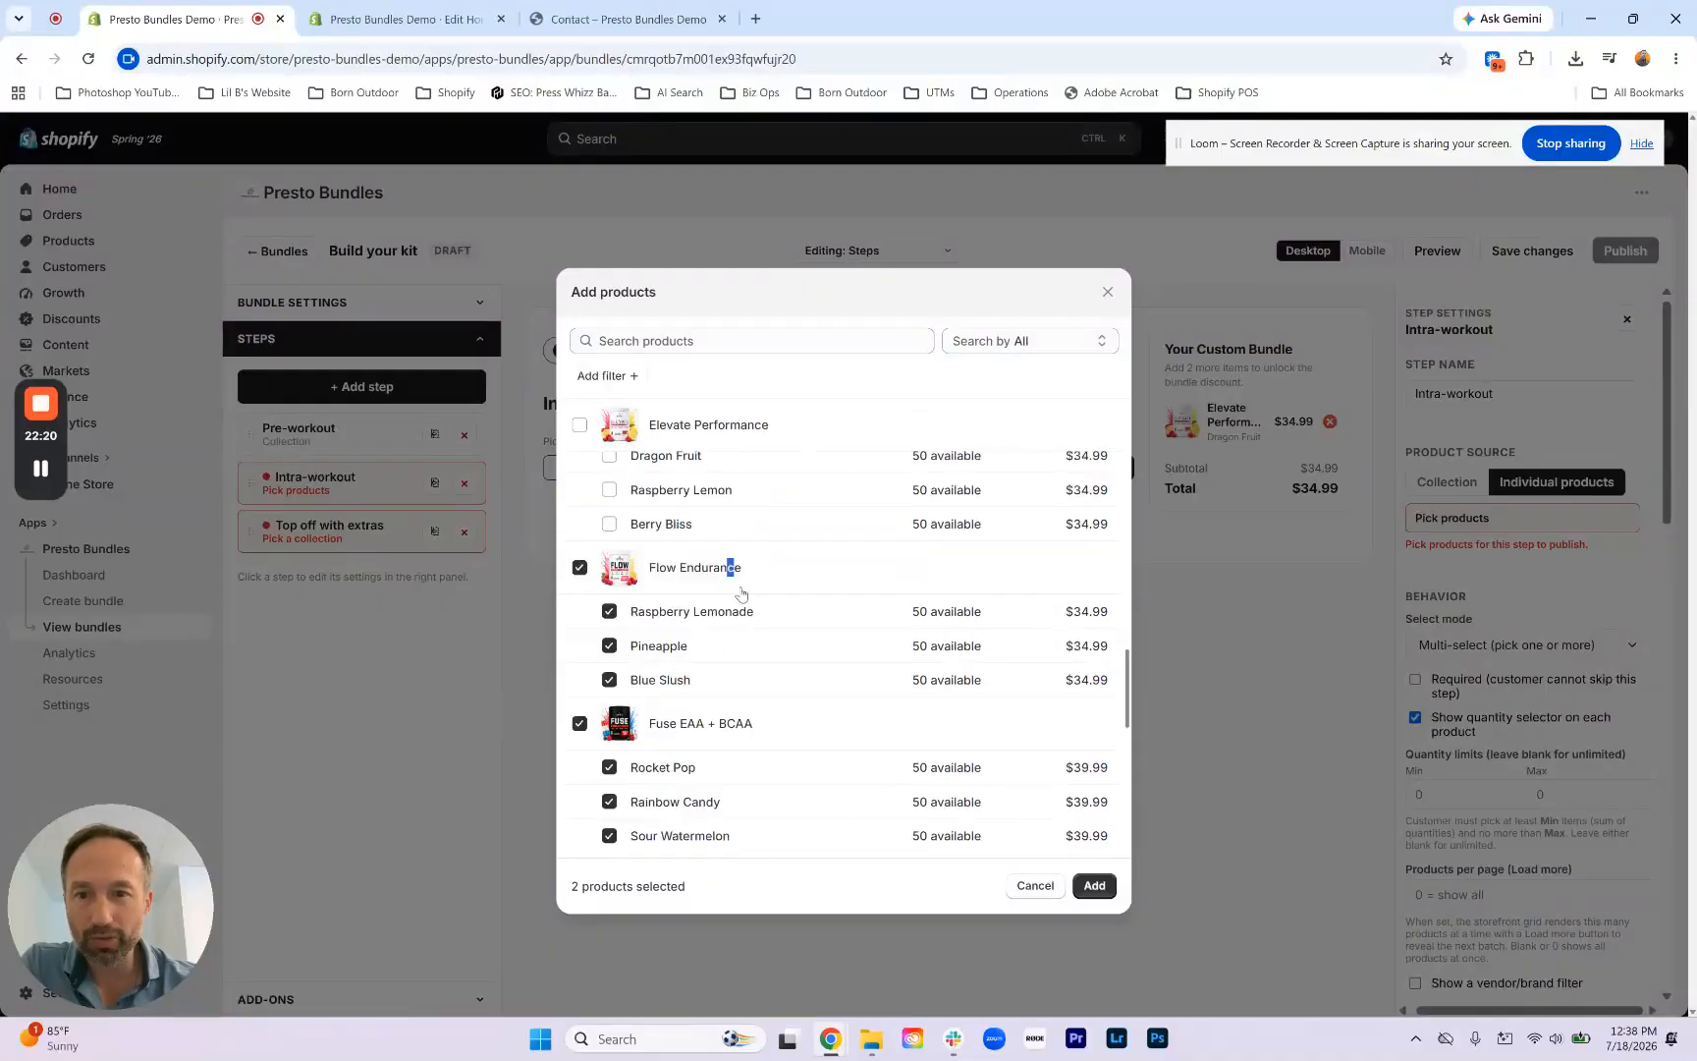
{"action": "scroll", "coordinate": [748, 611], "scroll_direction": "down", "scroll_amount": 7}
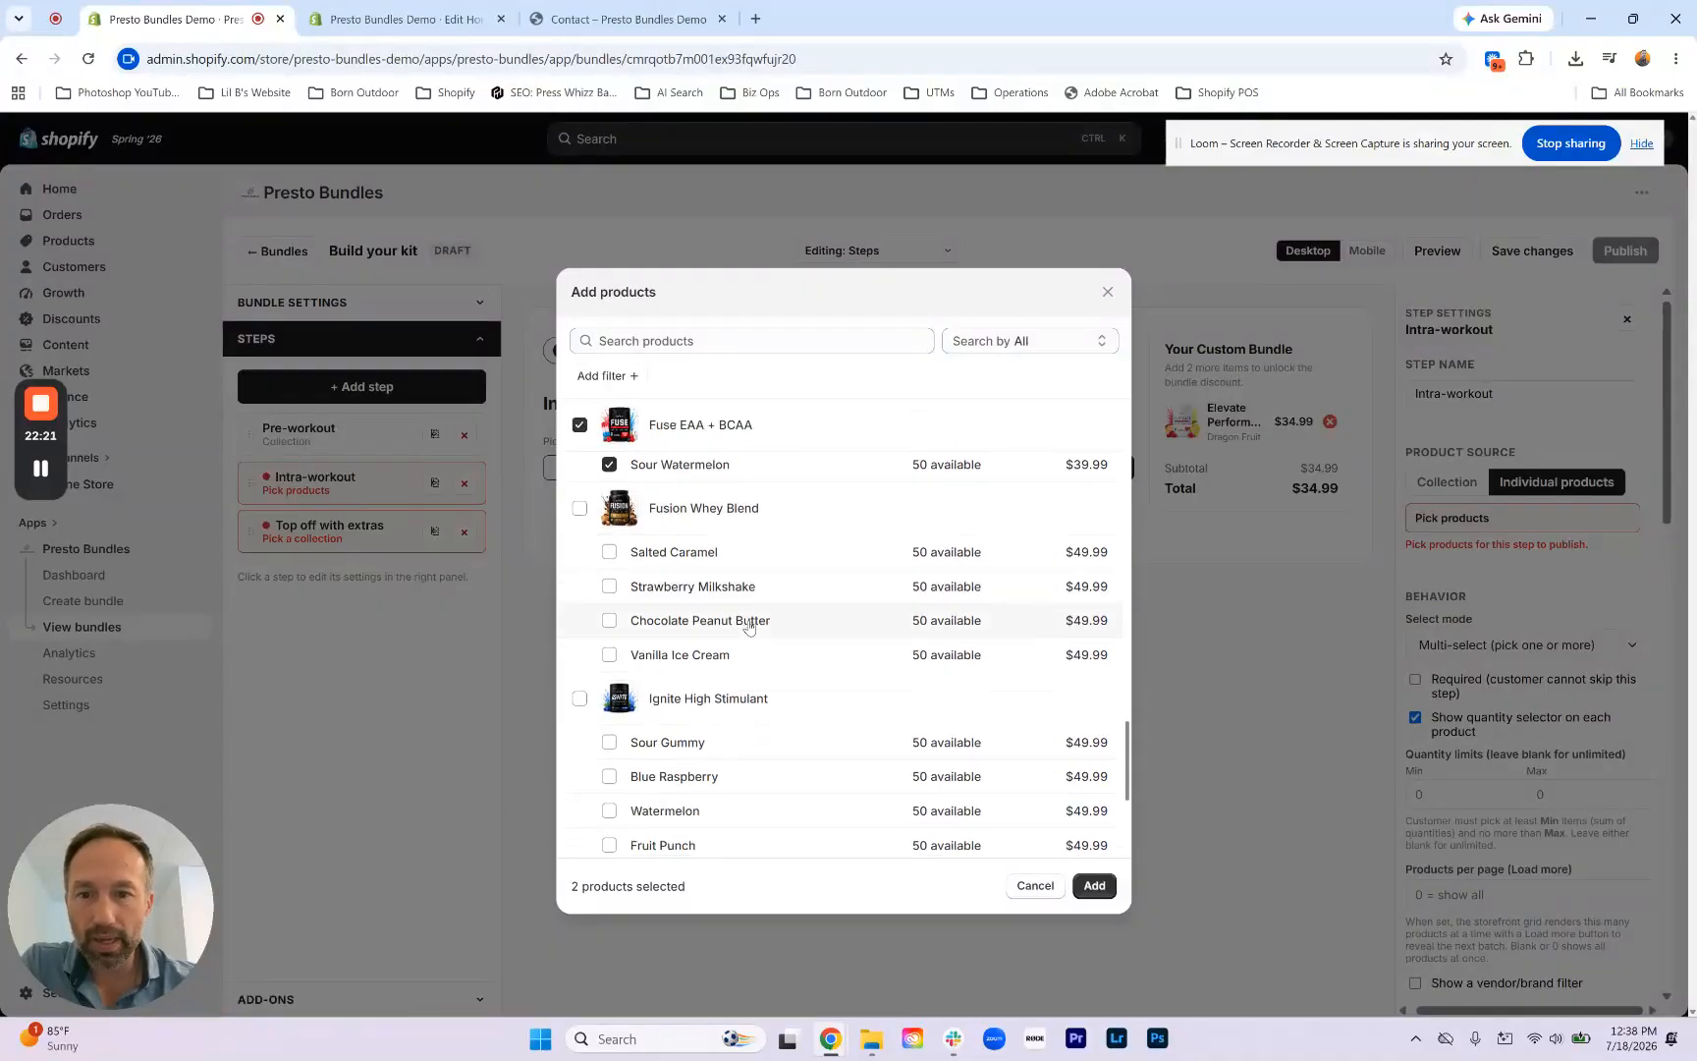
{"action": "scroll", "coordinate": [726, 699], "scroll_direction": "down", "scroll_amount": 4}
{"action": "scroll", "coordinate": [710, 599], "scroll_direction": "down", "scroll_amount": 2}
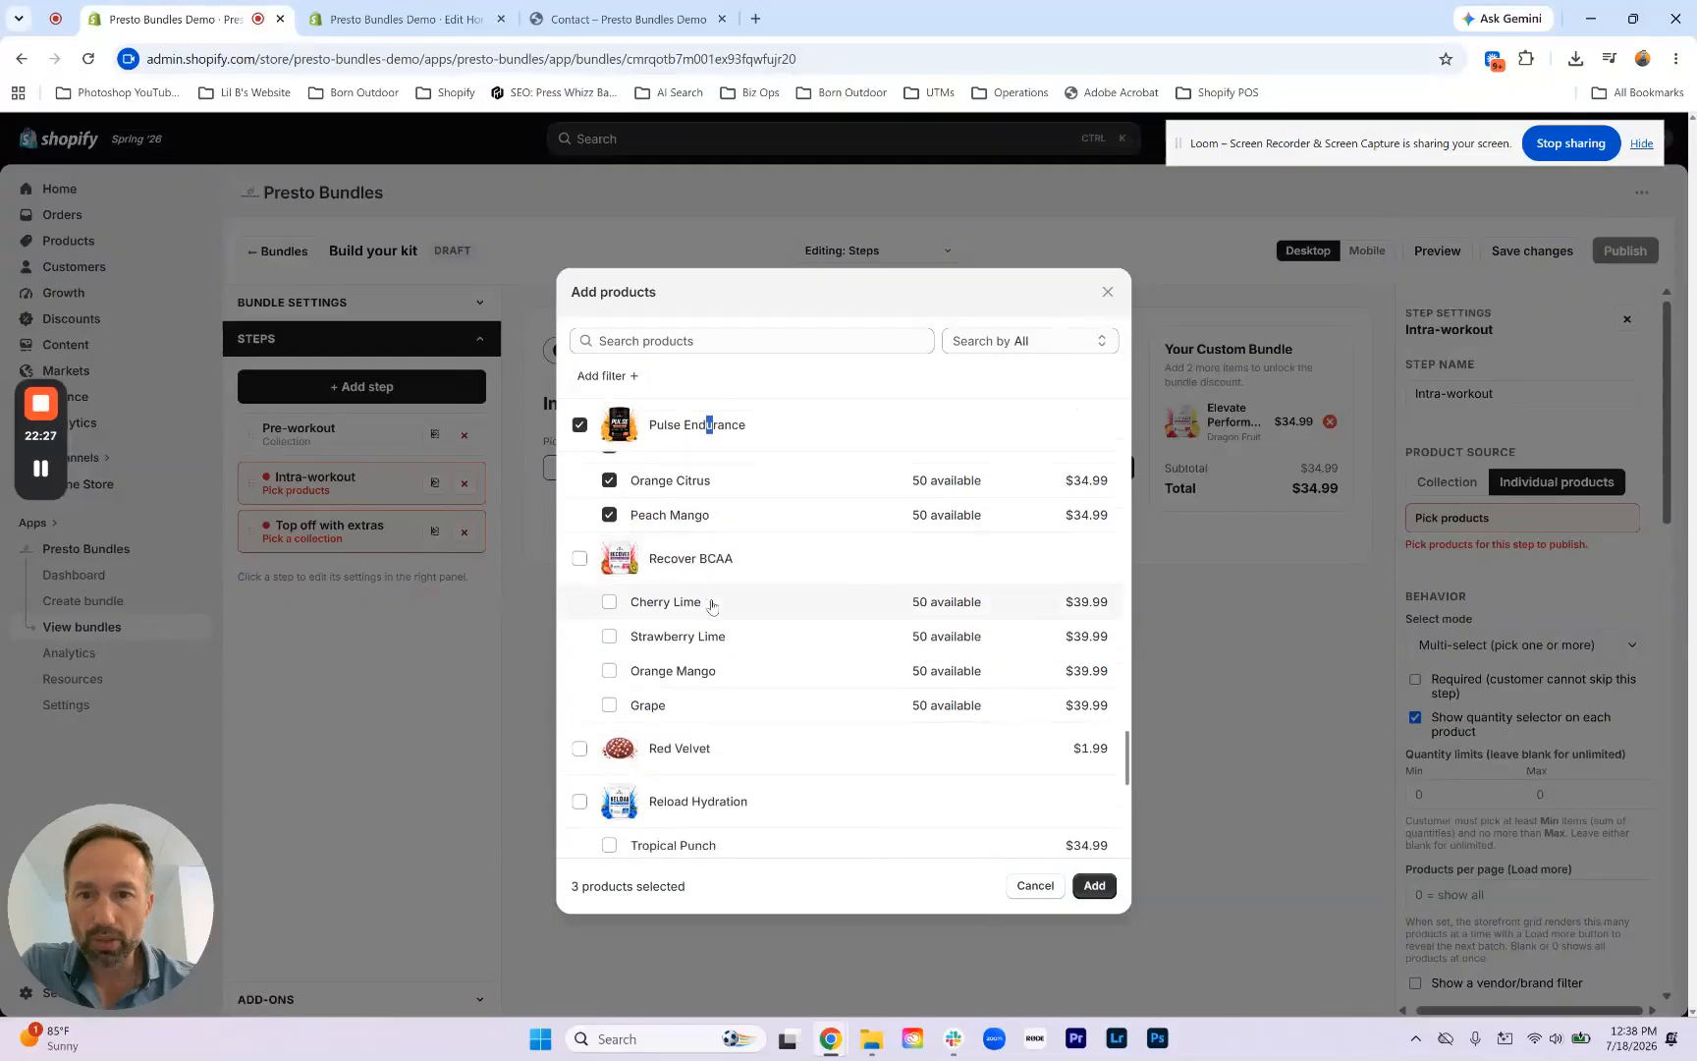
{"action": "left_click", "coordinate": [701, 568]}
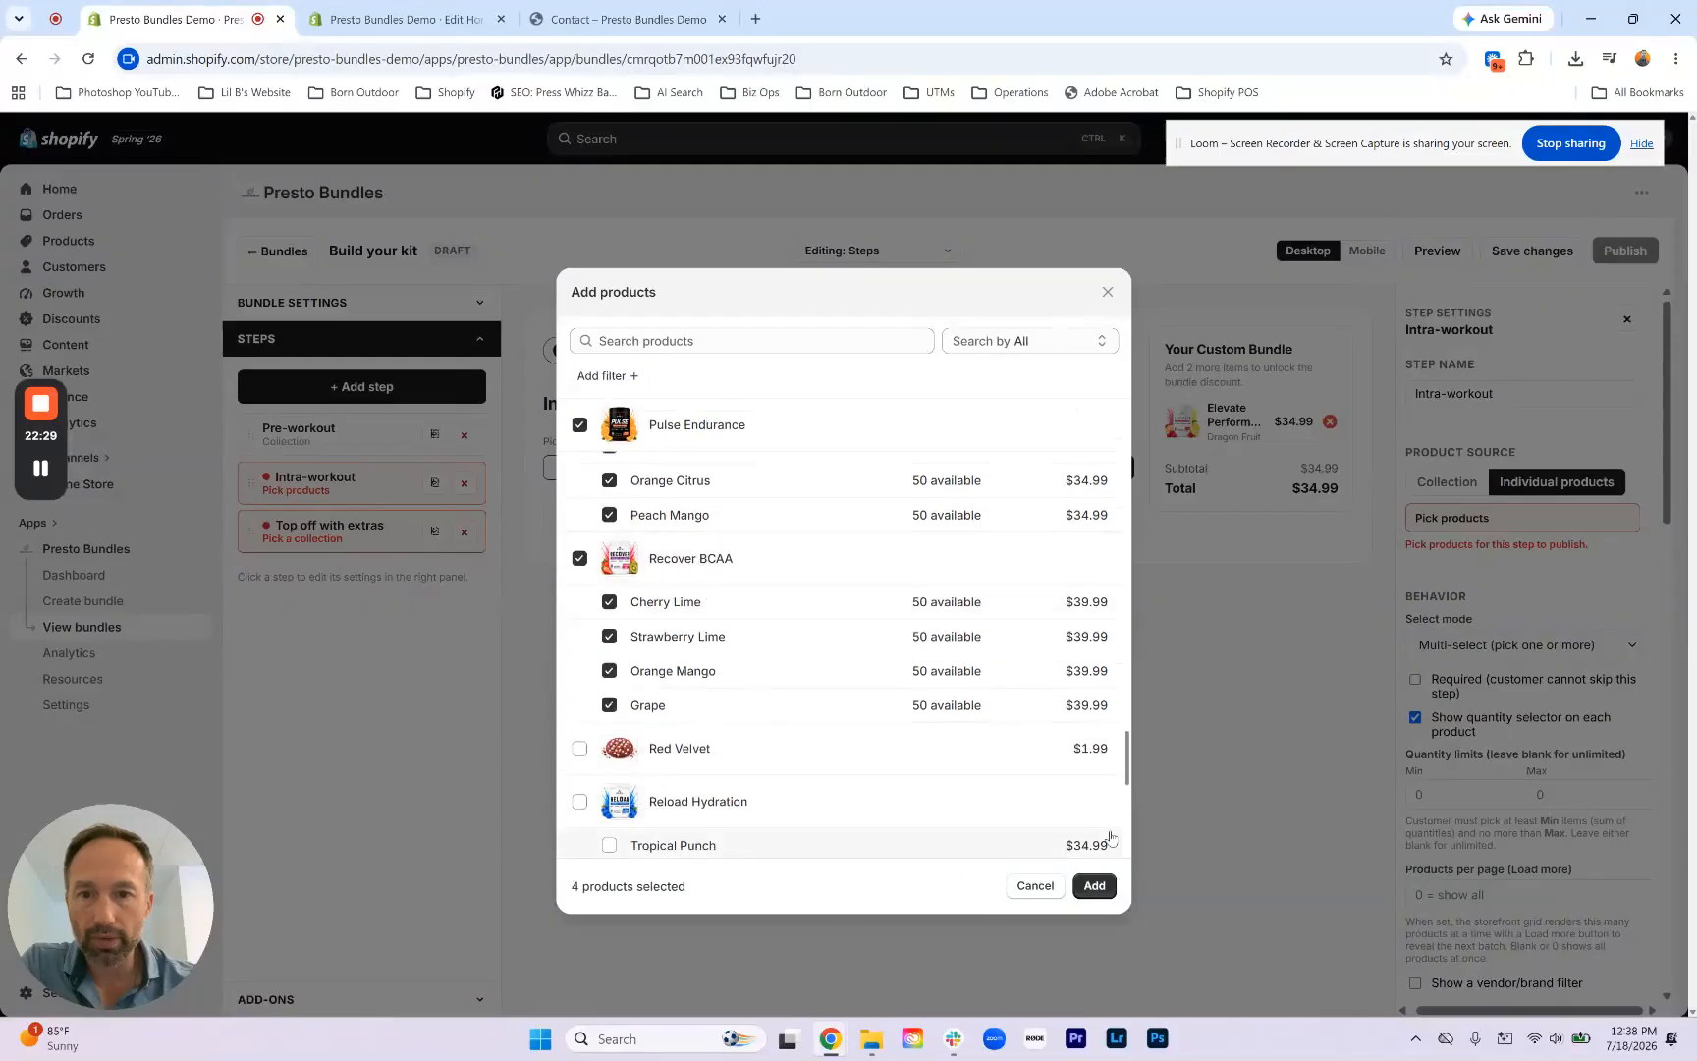
{"action": "left_click", "coordinate": [1094, 886]}
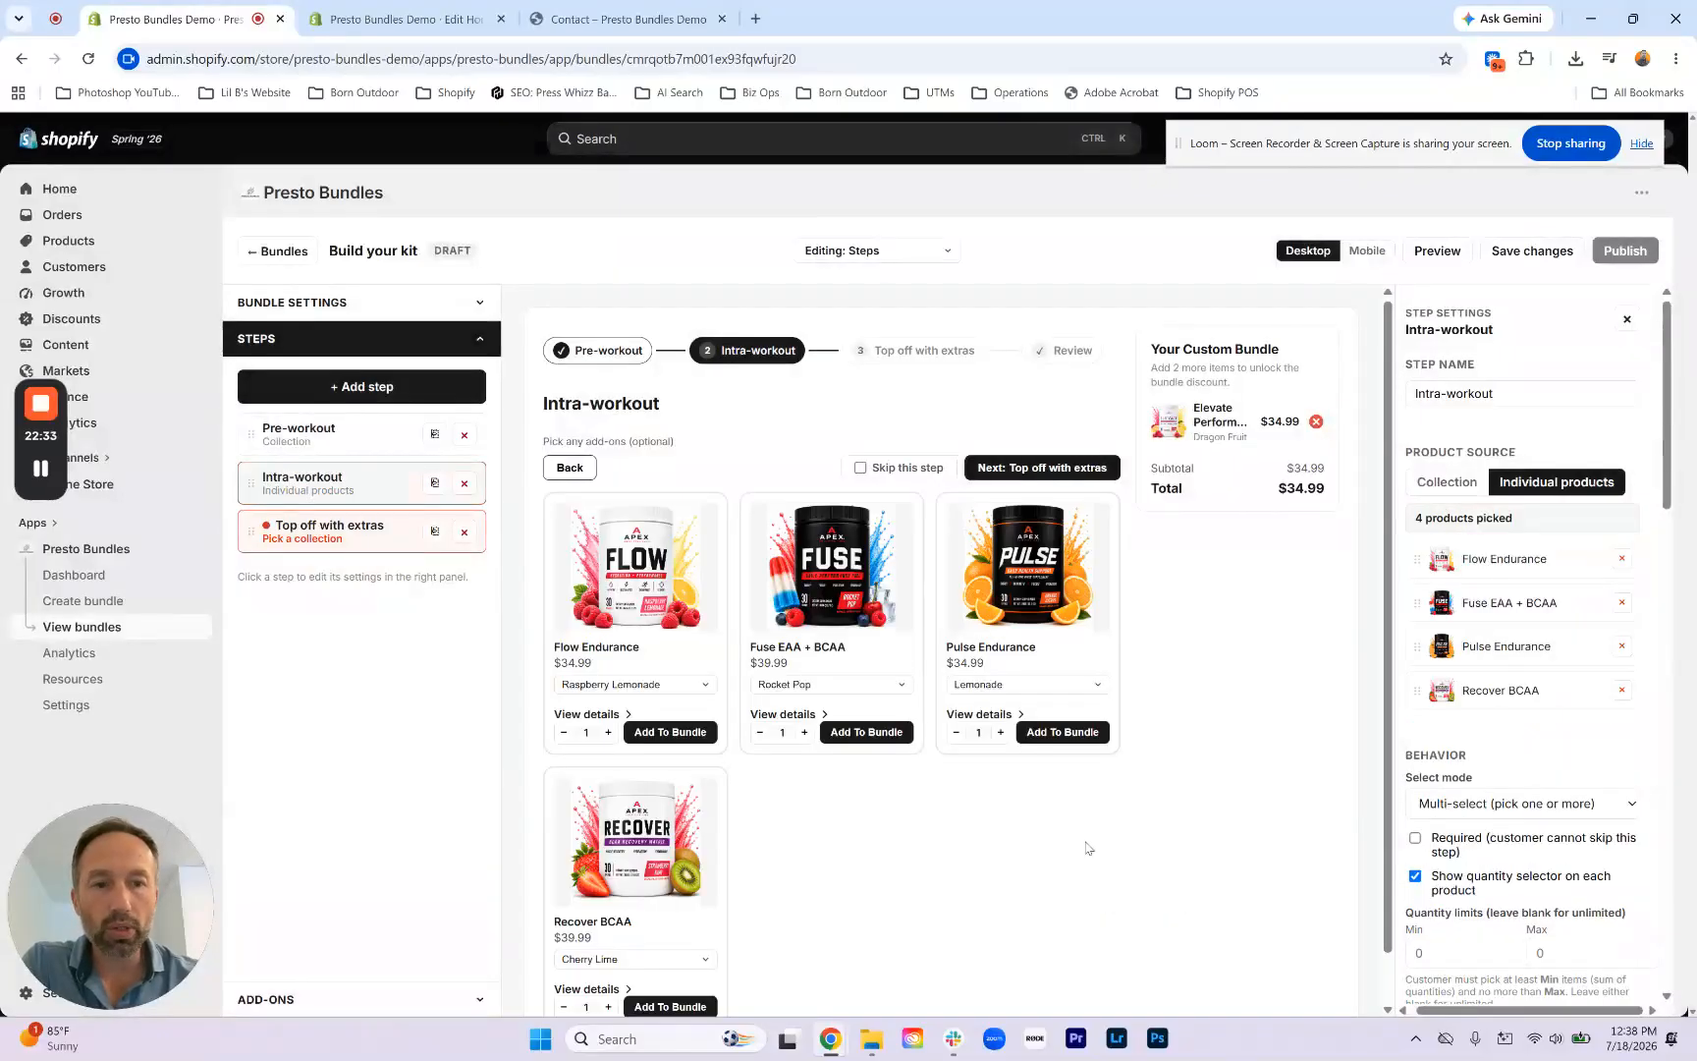
Step: Compare with the Pre-workout step, and move Fuse EAA + BCAA ahead of Flow Endurance in the Intra-workout products
{"action": "left_click", "coordinate": [333, 439]}
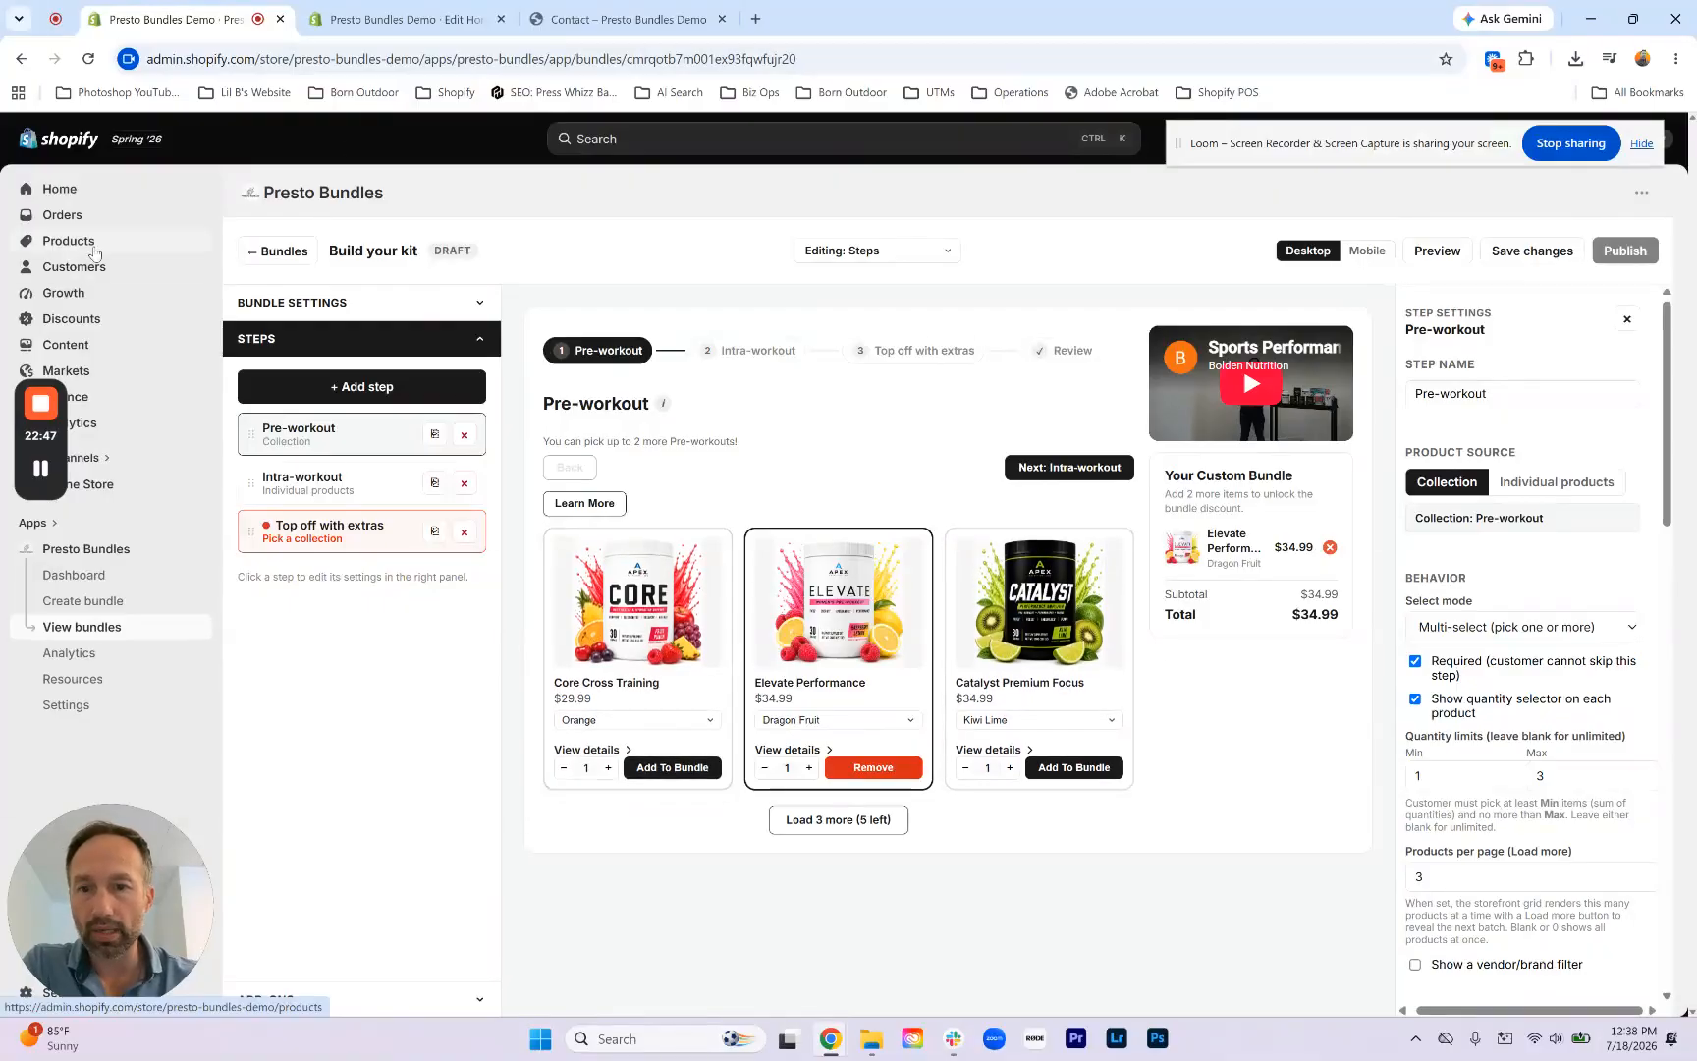
{"action": "left_click", "coordinate": [316, 489]}
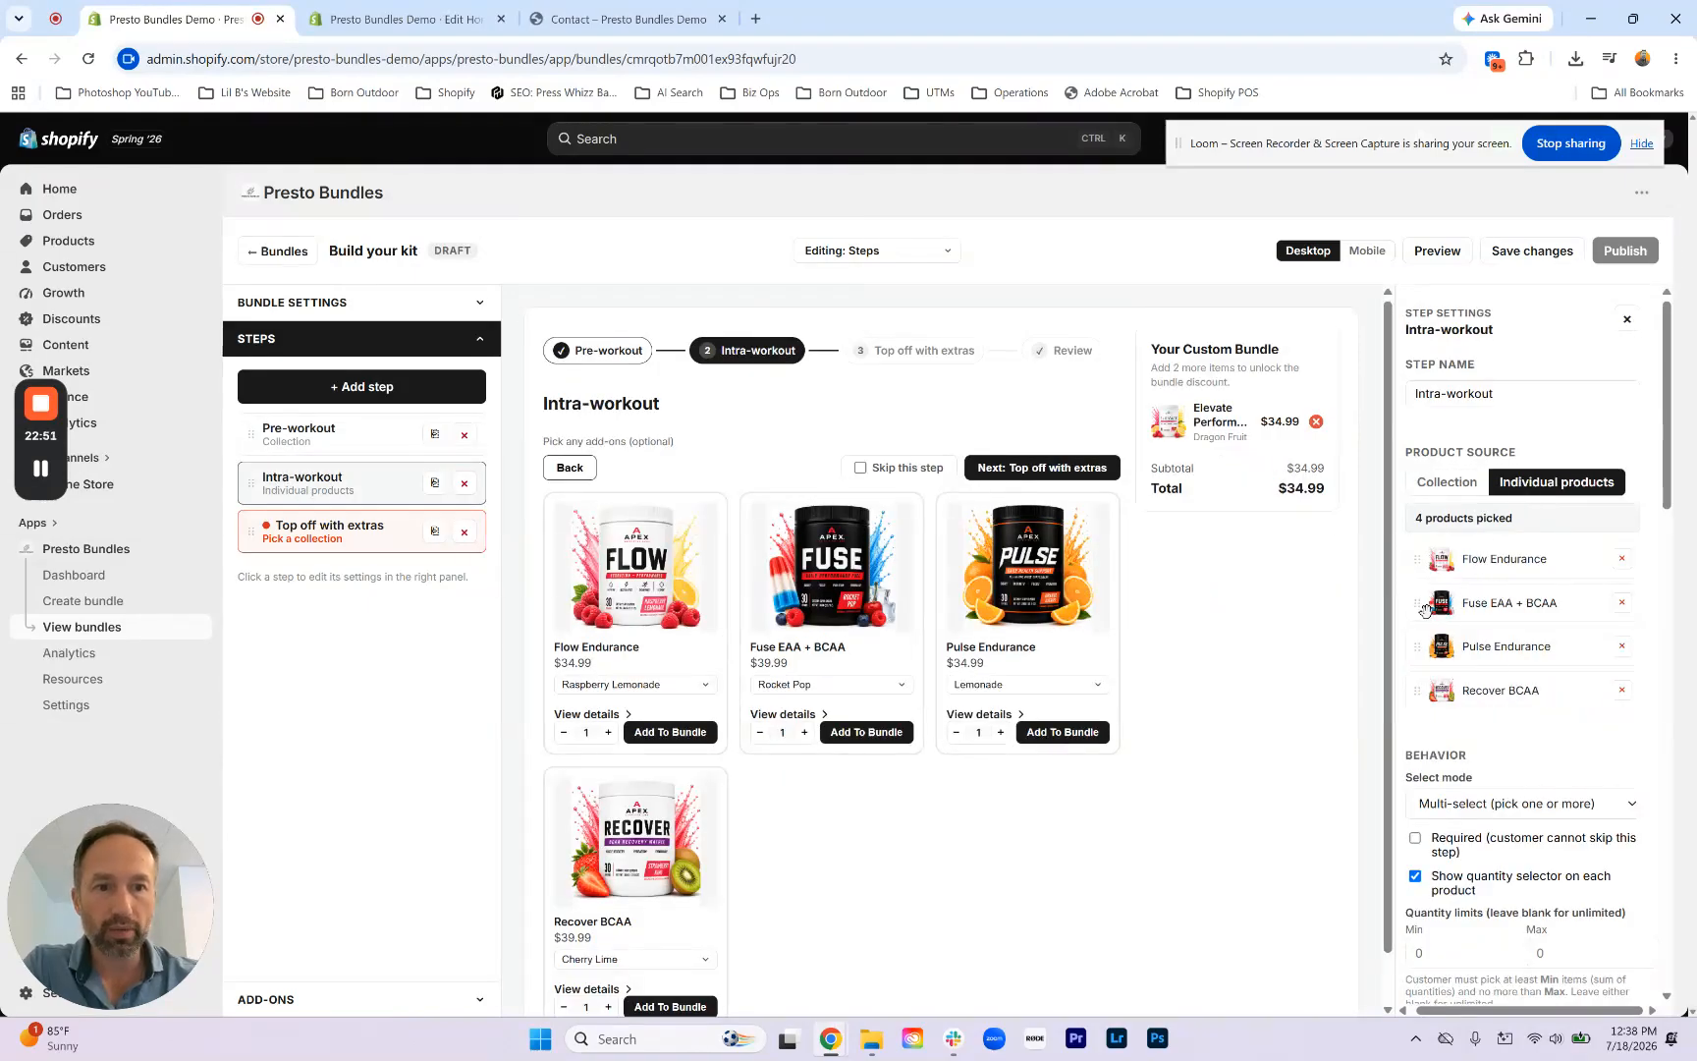
{"action": "left_click_drag", "start_coordinate": [1417, 603], "coordinate": [1421, 568]}
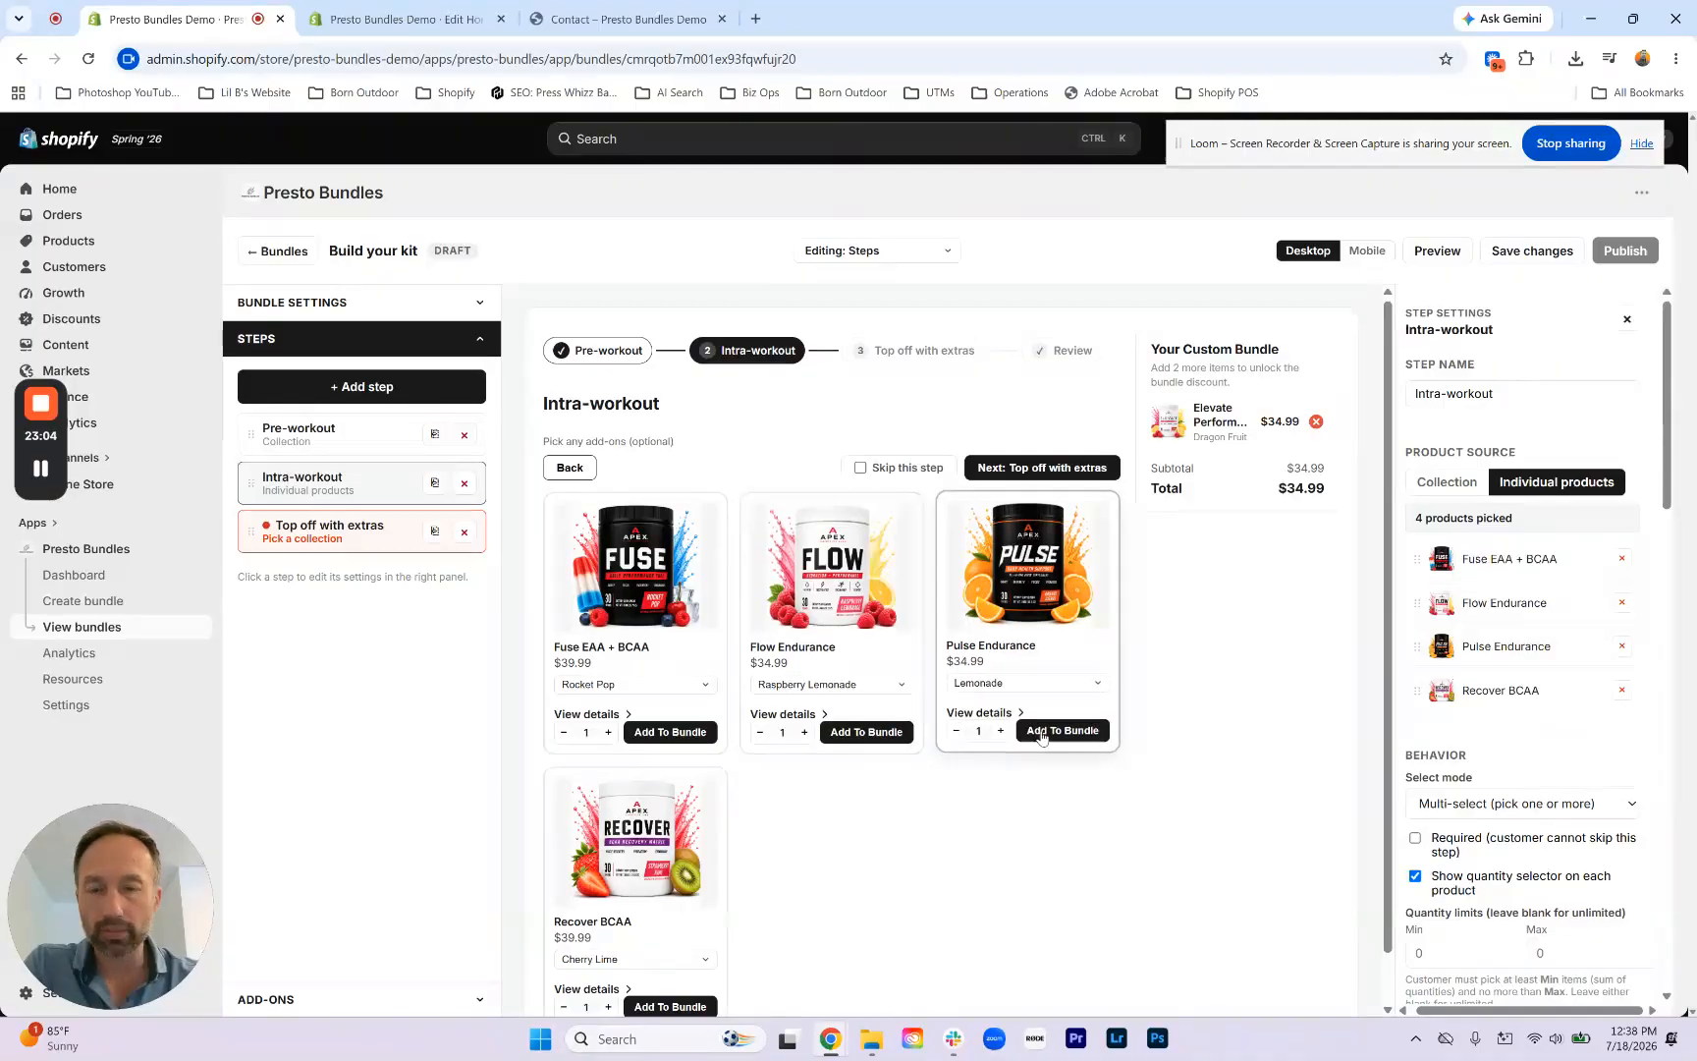
Step: Make the Intra-workout step required so customers cannot skip it, and review its quantity and paging options
{"action": "scroll", "coordinate": [1528, 693], "scroll_direction": "down", "scroll_amount": 1}
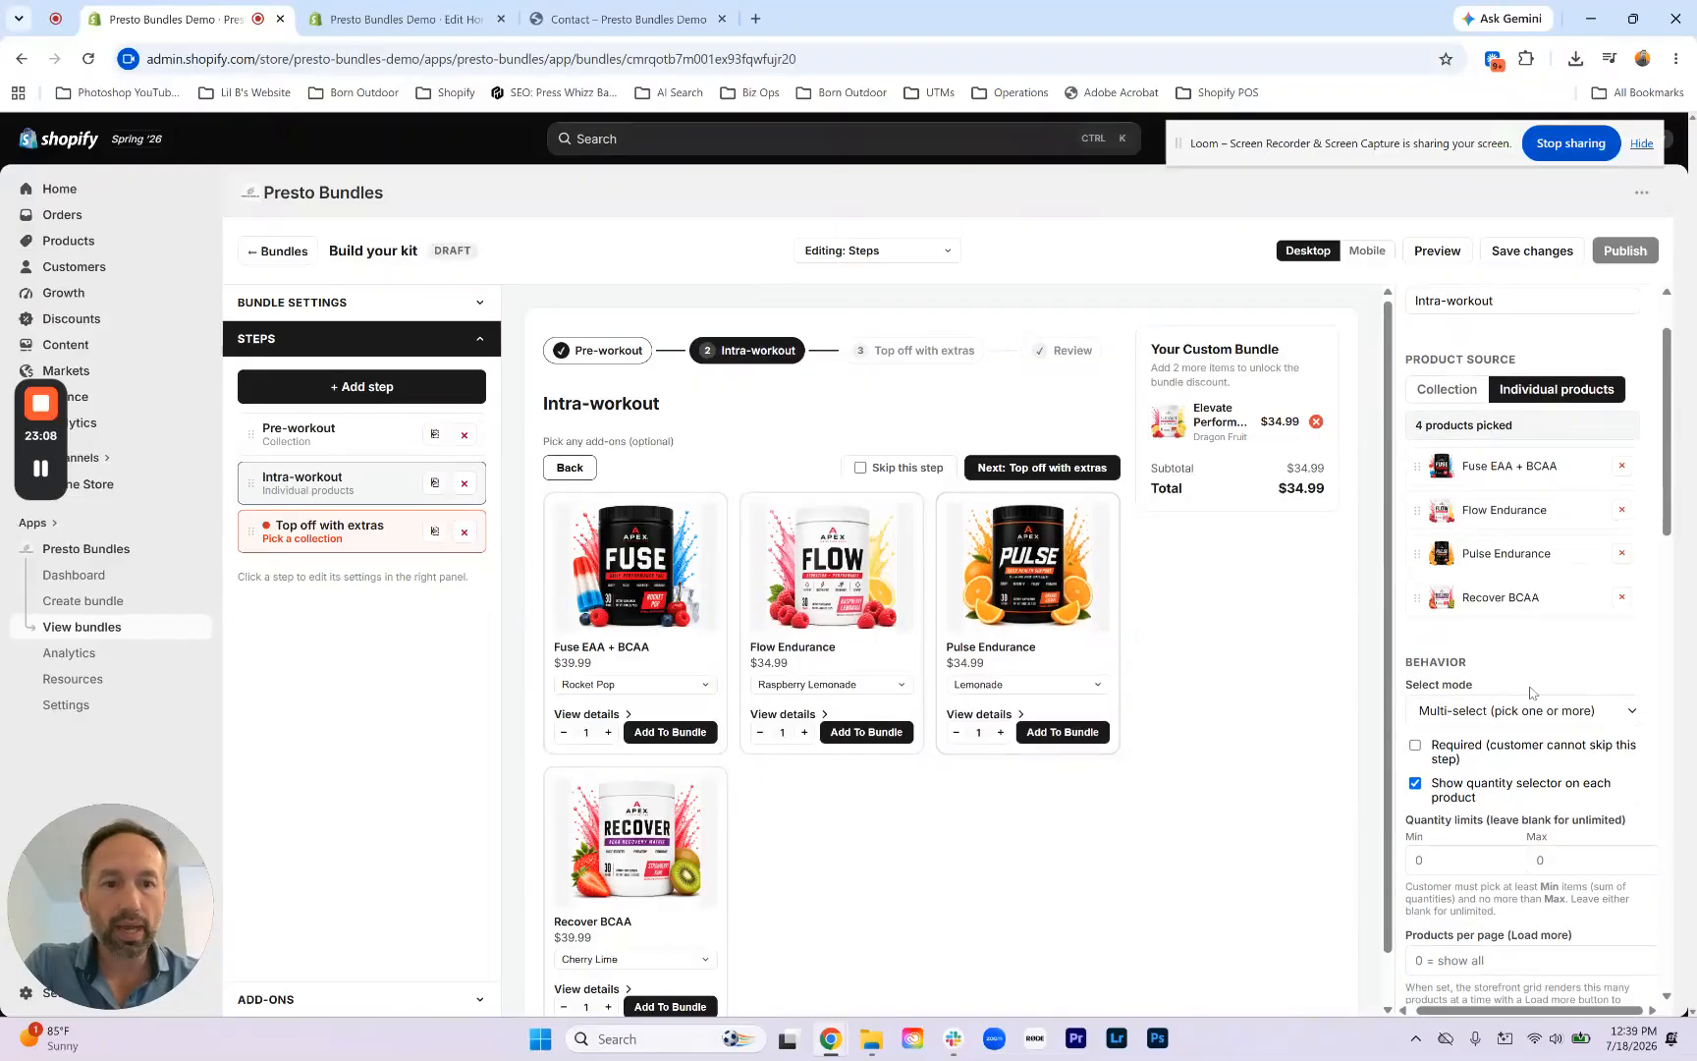
{"action": "scroll", "coordinate": [1529, 692], "scroll_direction": "down", "scroll_amount": 1}
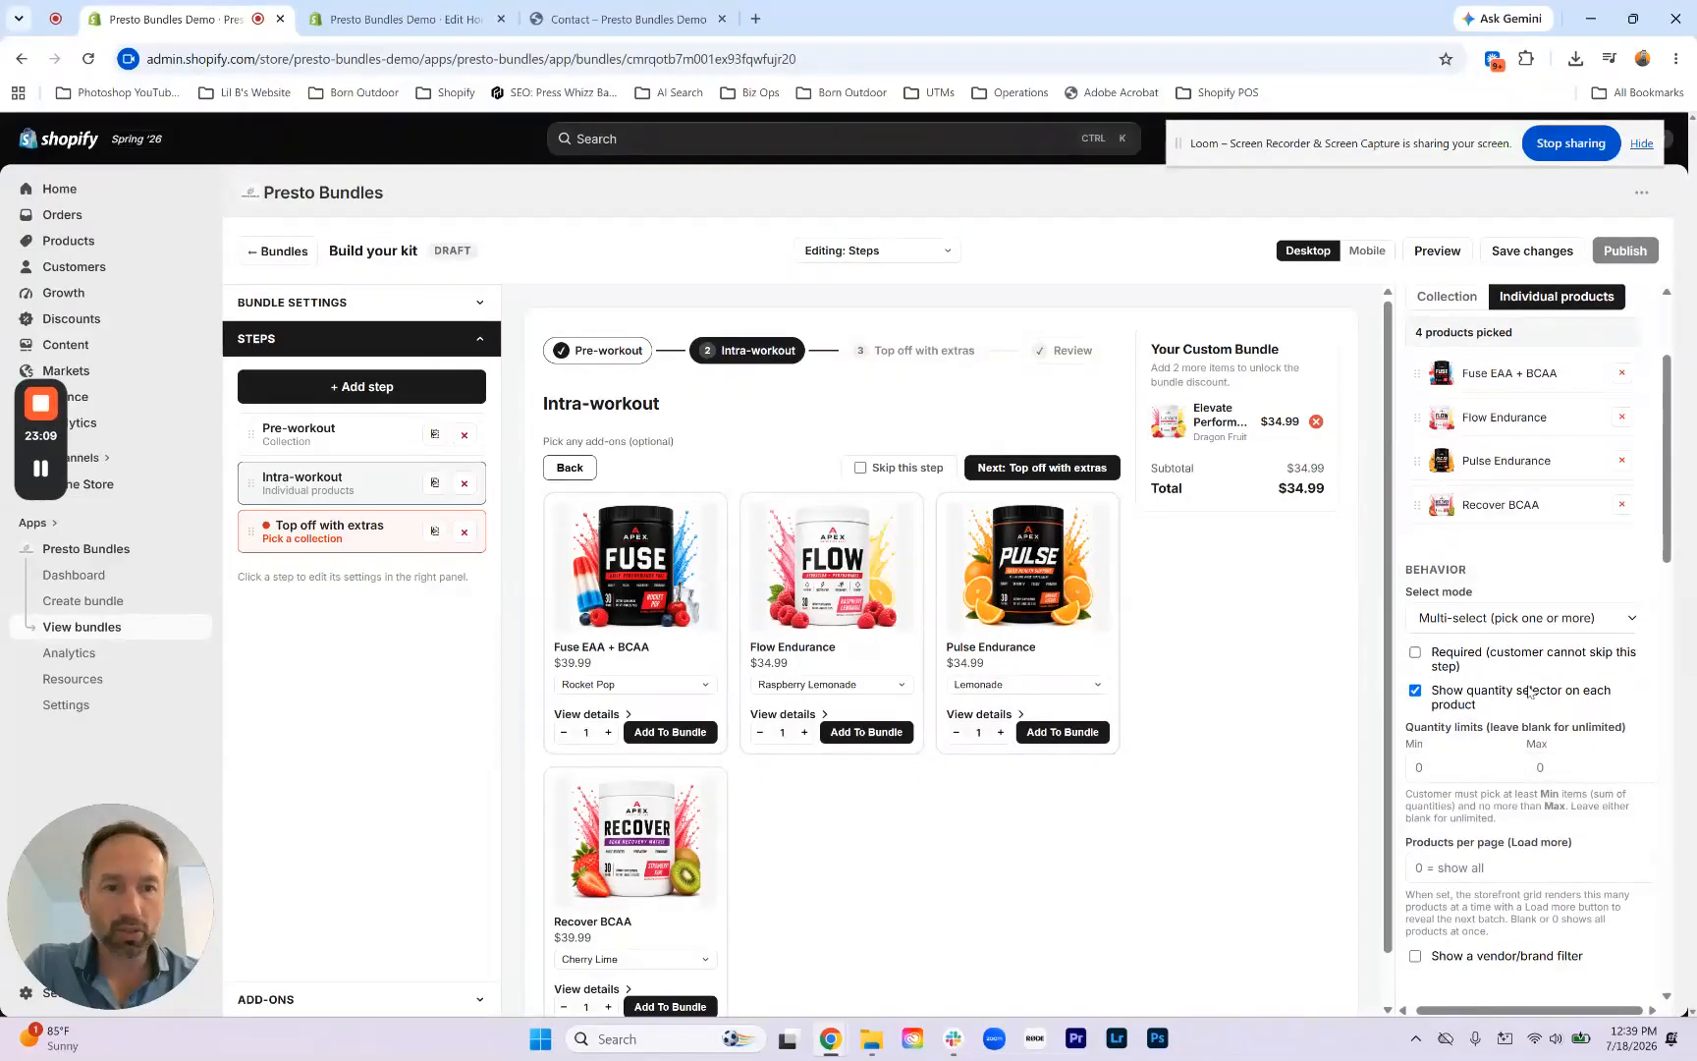
{"action": "left_click", "coordinate": [1414, 655]}
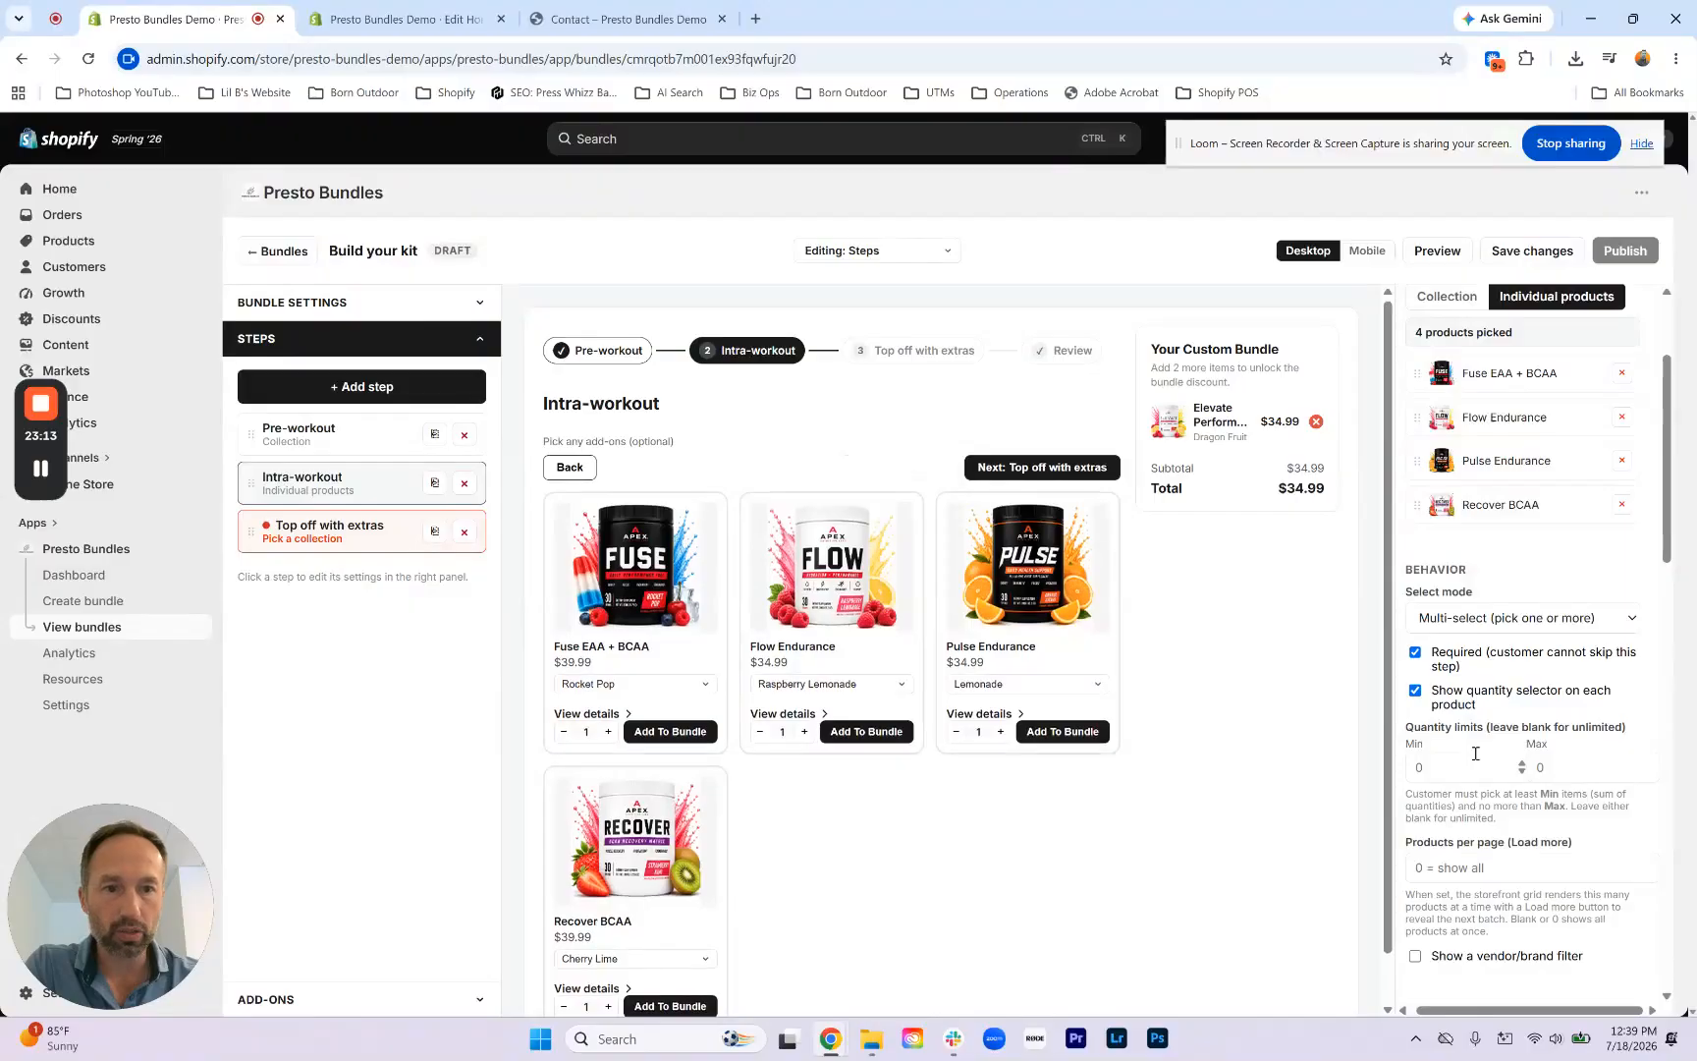
{"action": "scroll", "coordinate": [1508, 638], "scroll_direction": "down", "scroll_amount": 1}
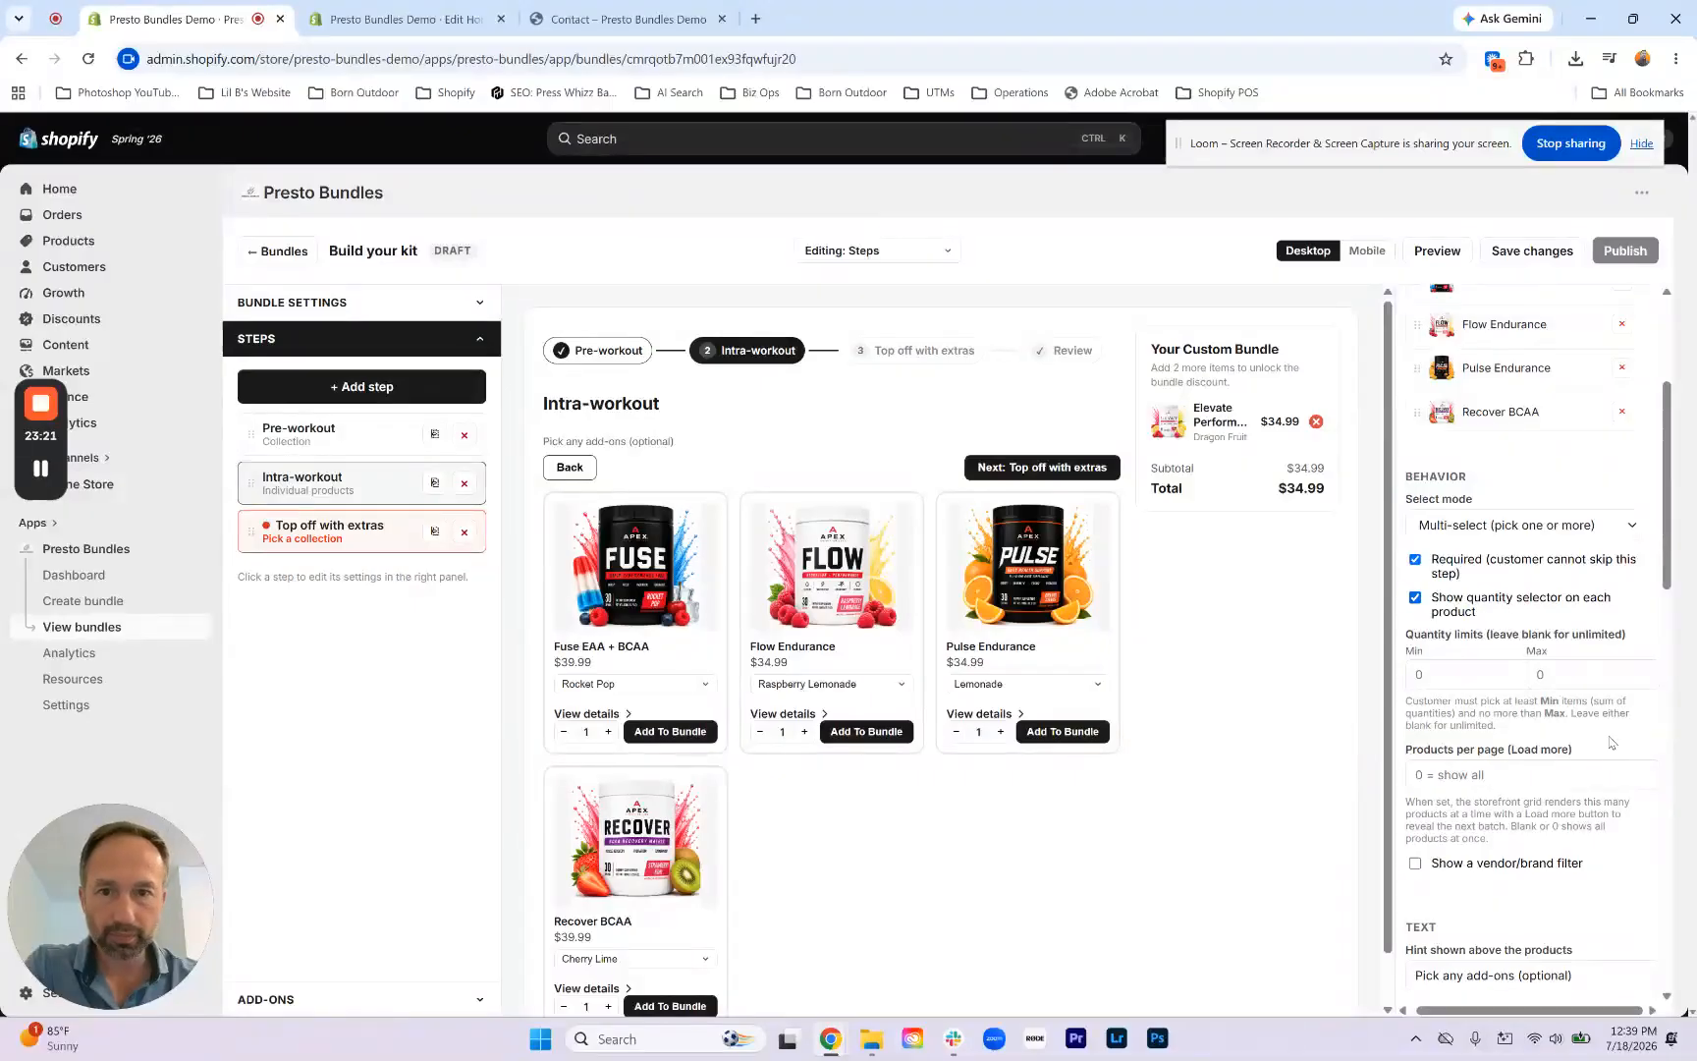
{"action": "scroll", "coordinate": [1488, 620], "scroll_direction": "down", "scroll_amount": 1}
{"action": "scroll", "coordinate": [1487, 620], "scroll_direction": "up", "scroll_amount": 3}
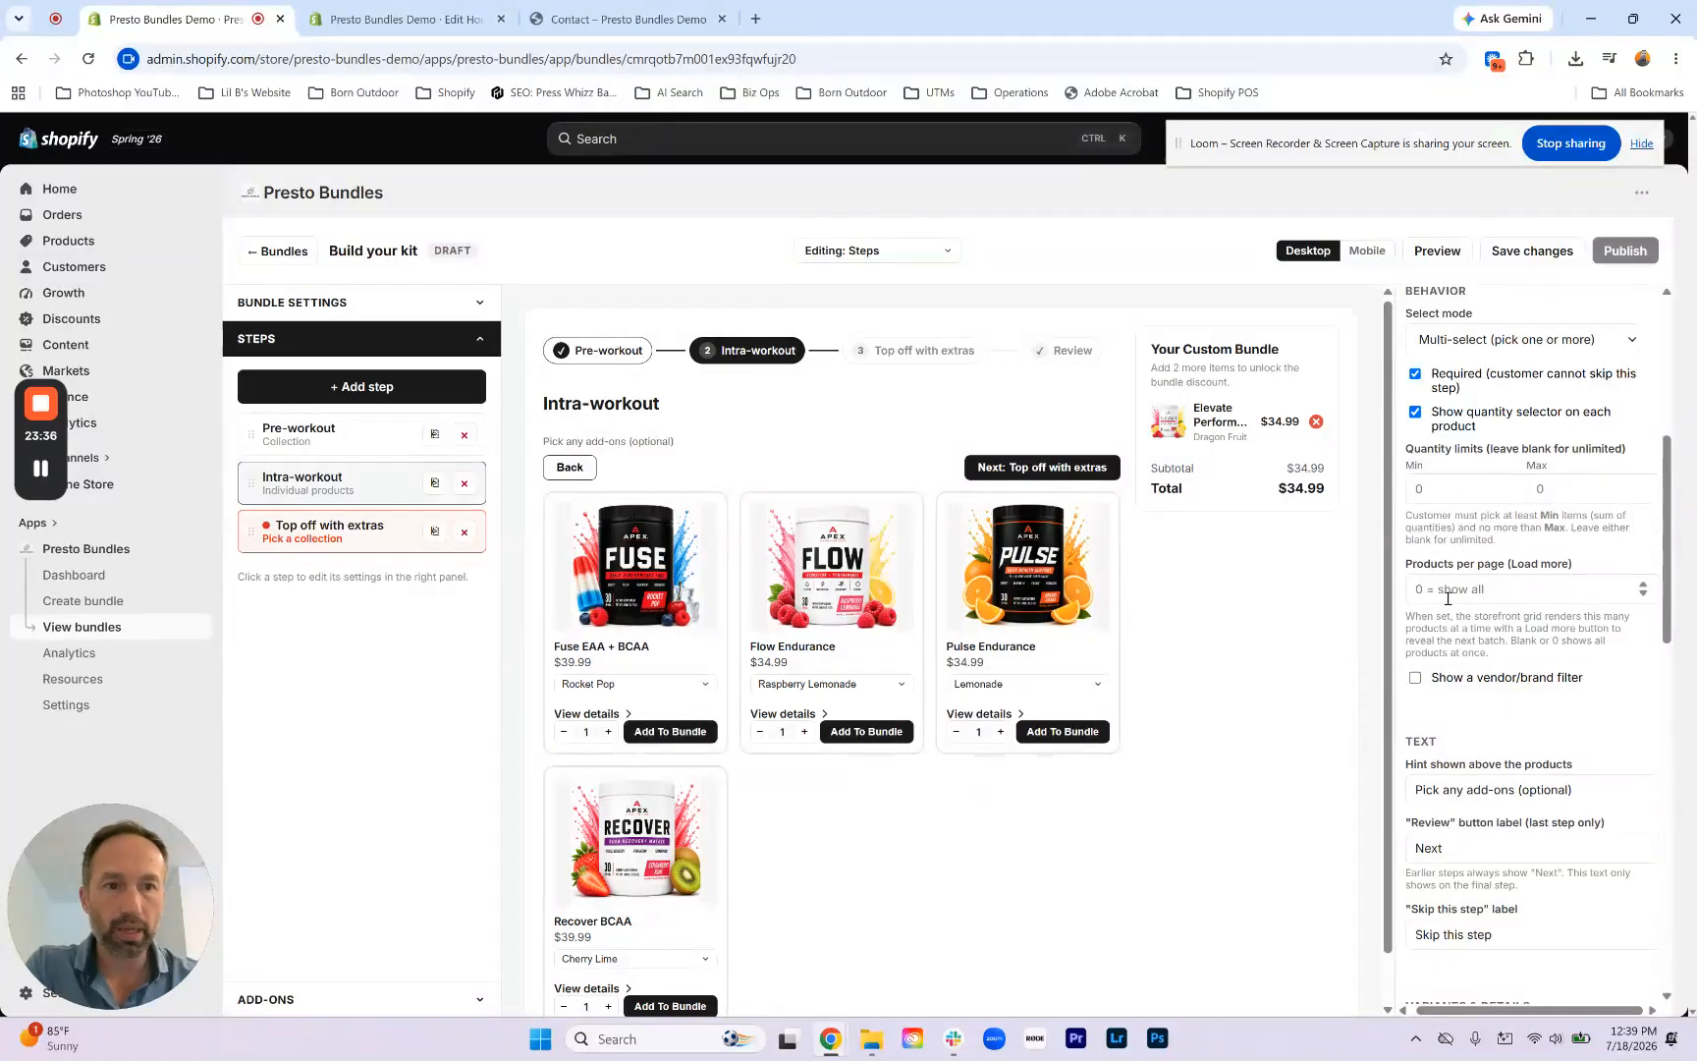
Step: Change the hint above the Intra-workout products to "Pick your intra-workout! (optional)"
{"action": "scroll", "coordinate": [1447, 598], "scroll_direction": "down", "scroll_amount": 2}
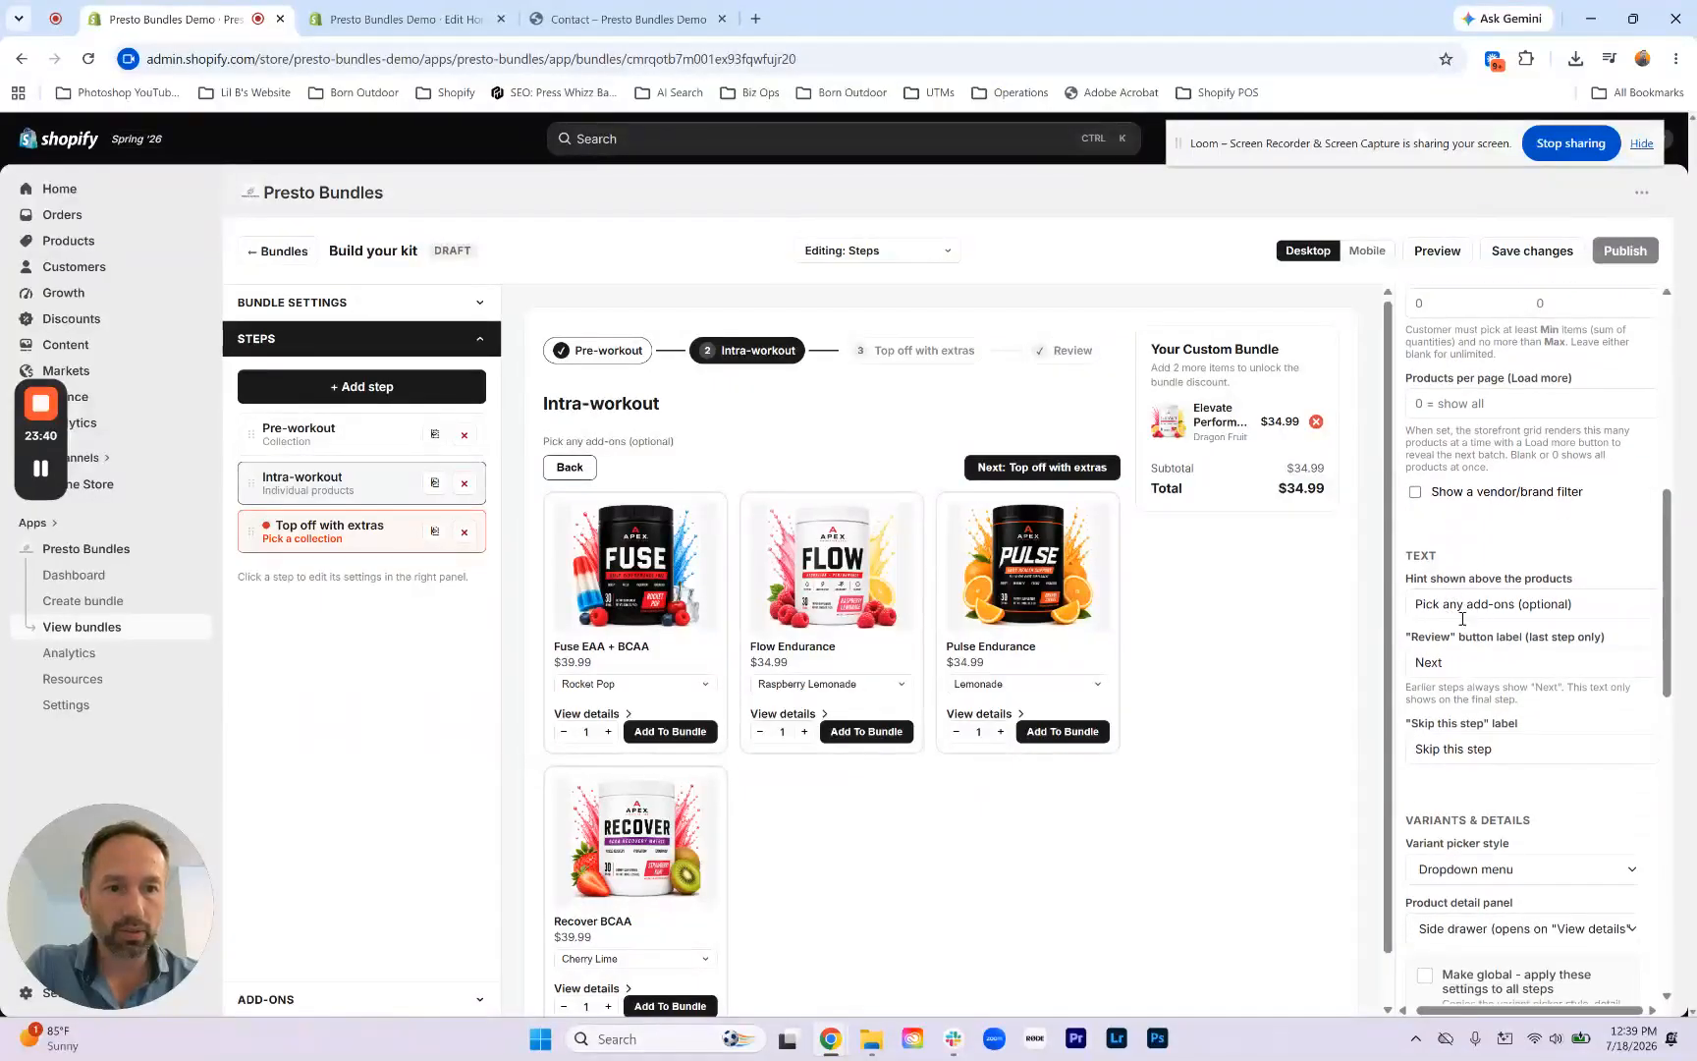
{"action": "left_click_drag", "start_coordinate": [1466, 604], "coordinate": [1573, 603]}
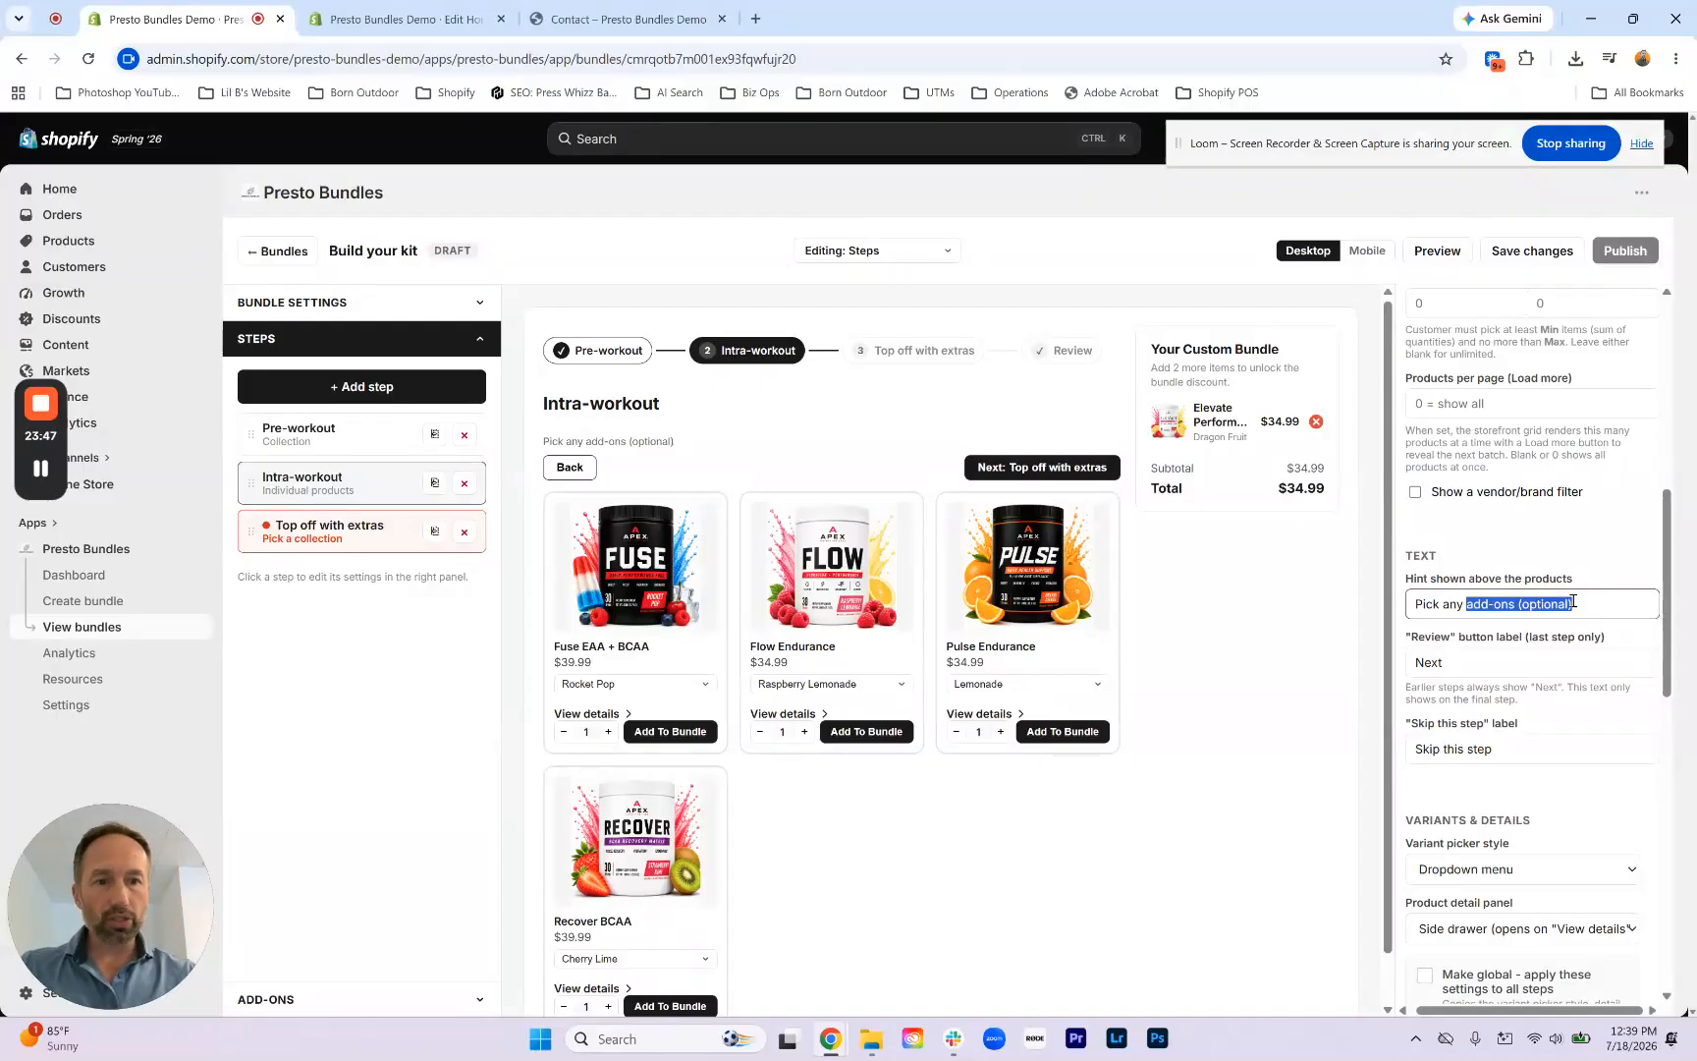
{"action": "left_click", "coordinate": [1467, 605]}
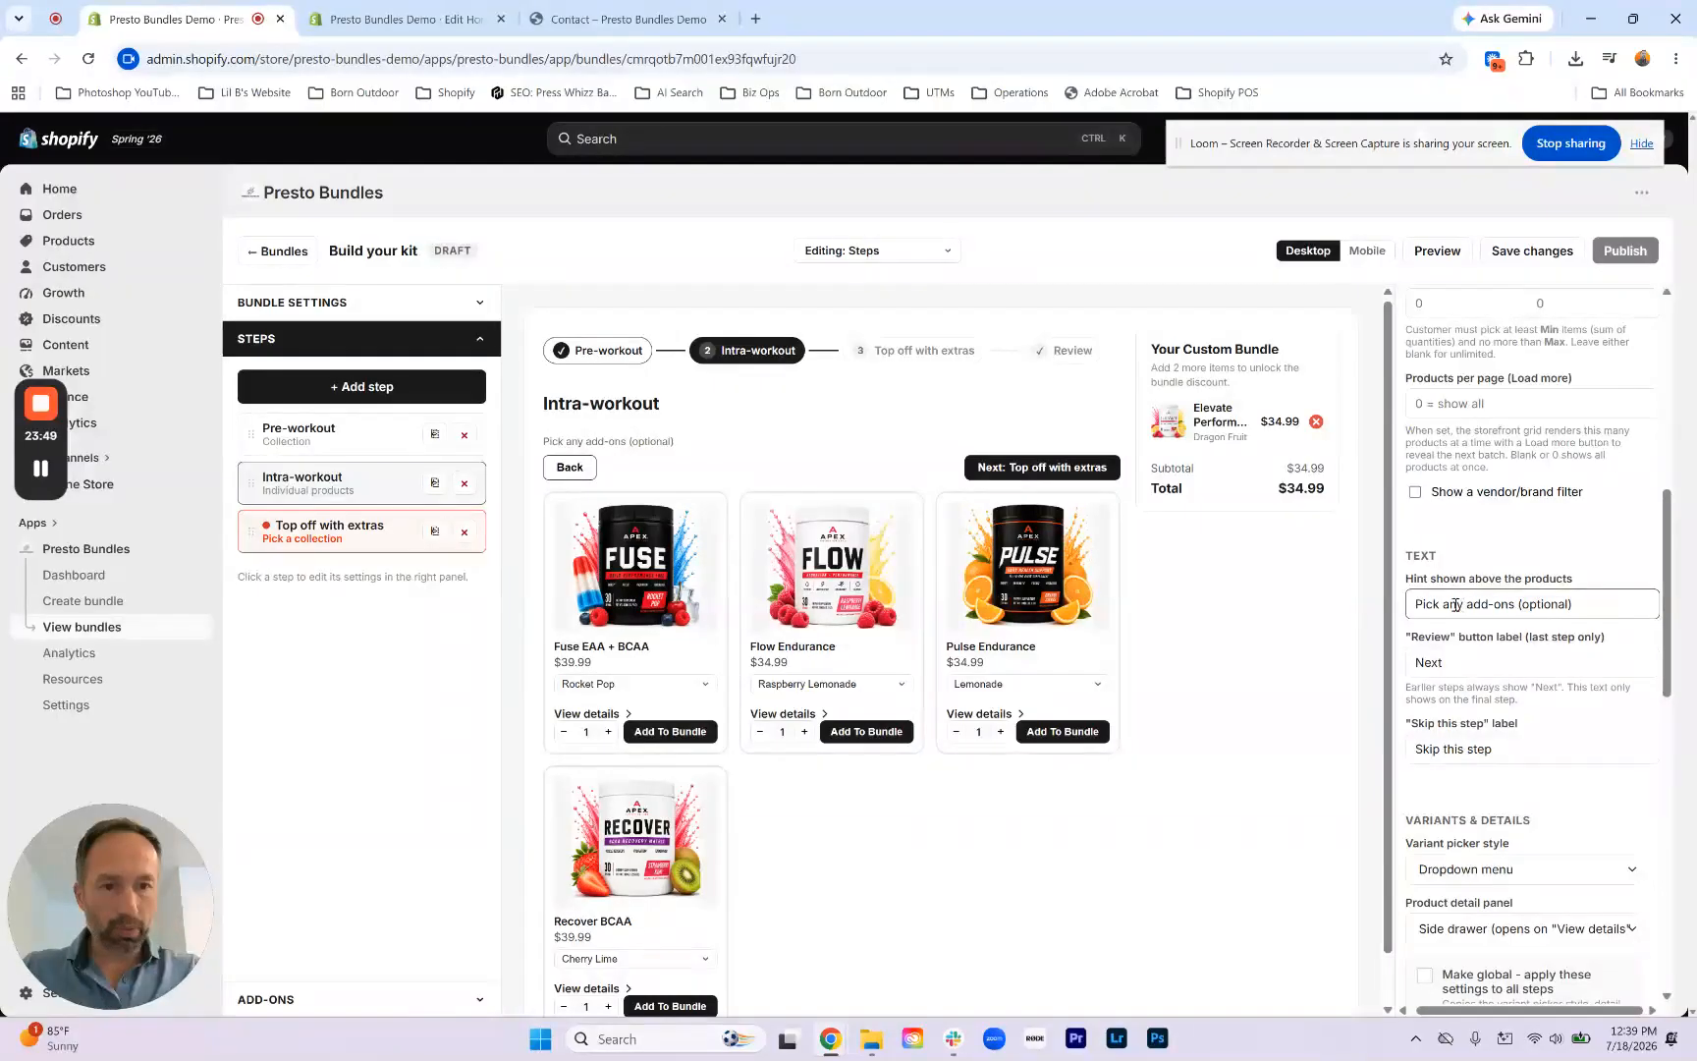
{"action": "left_click_drag", "start_coordinate": [1444, 605], "coordinate": [1517, 604]}
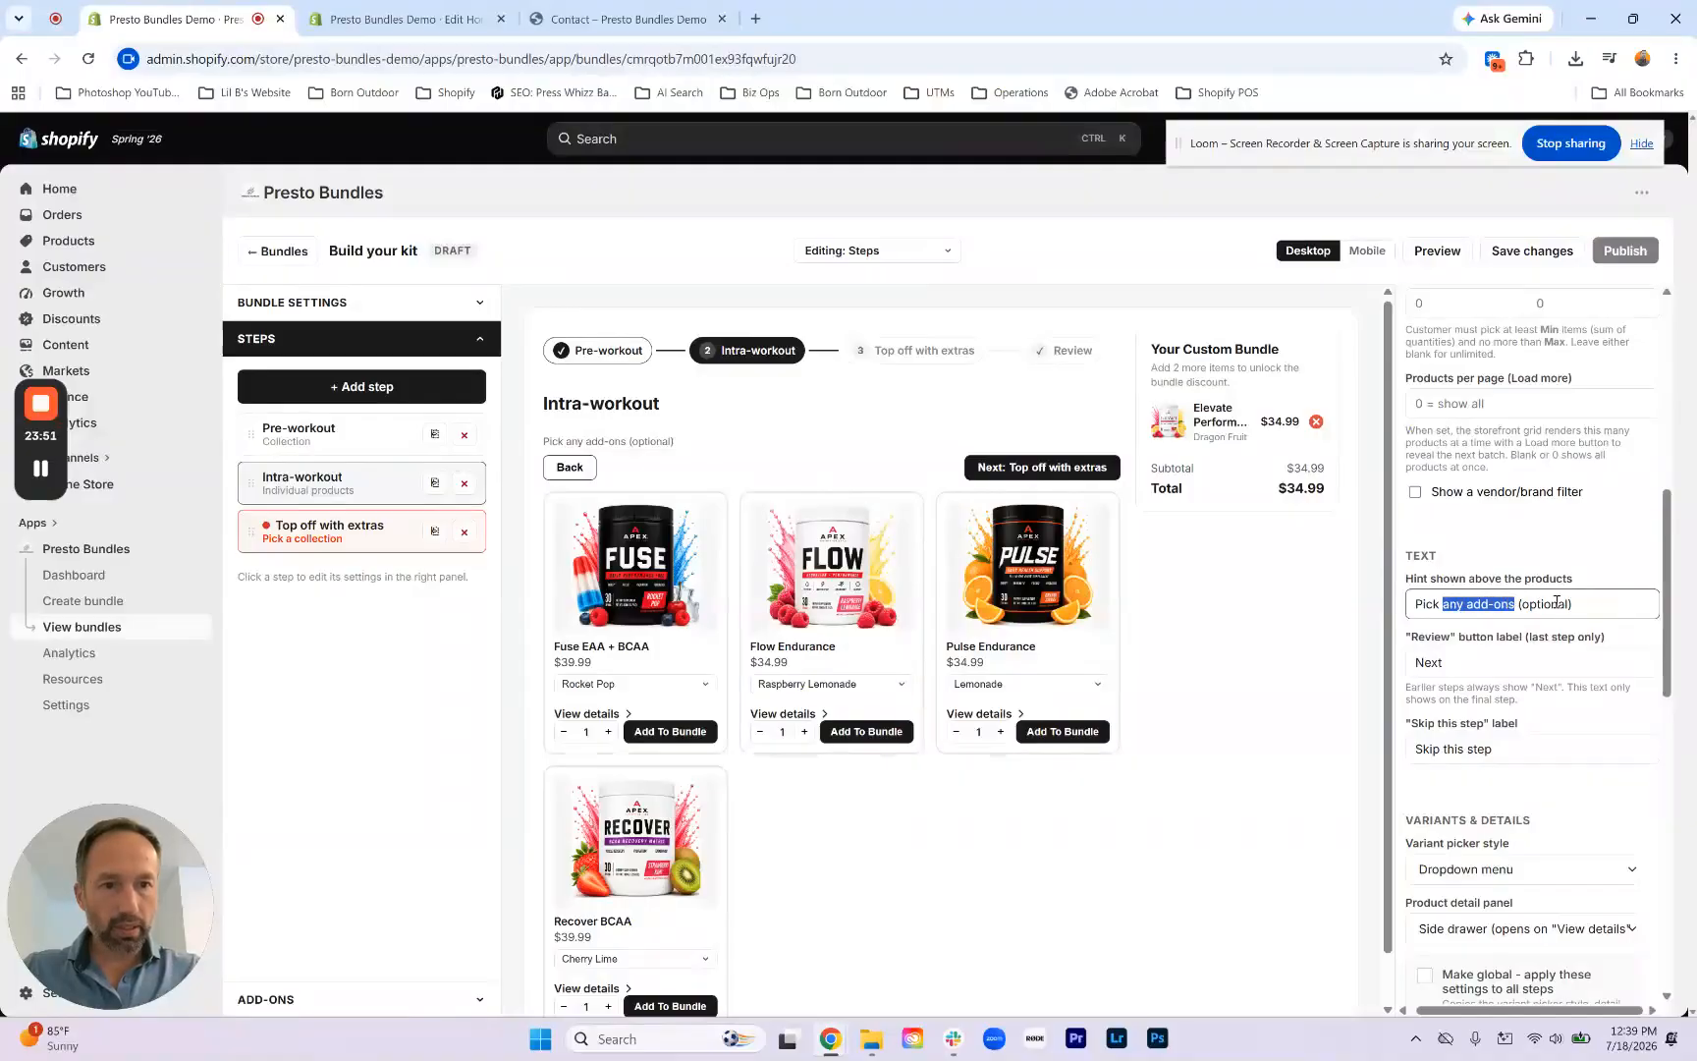
{"action": "type", "text": "your intra"}
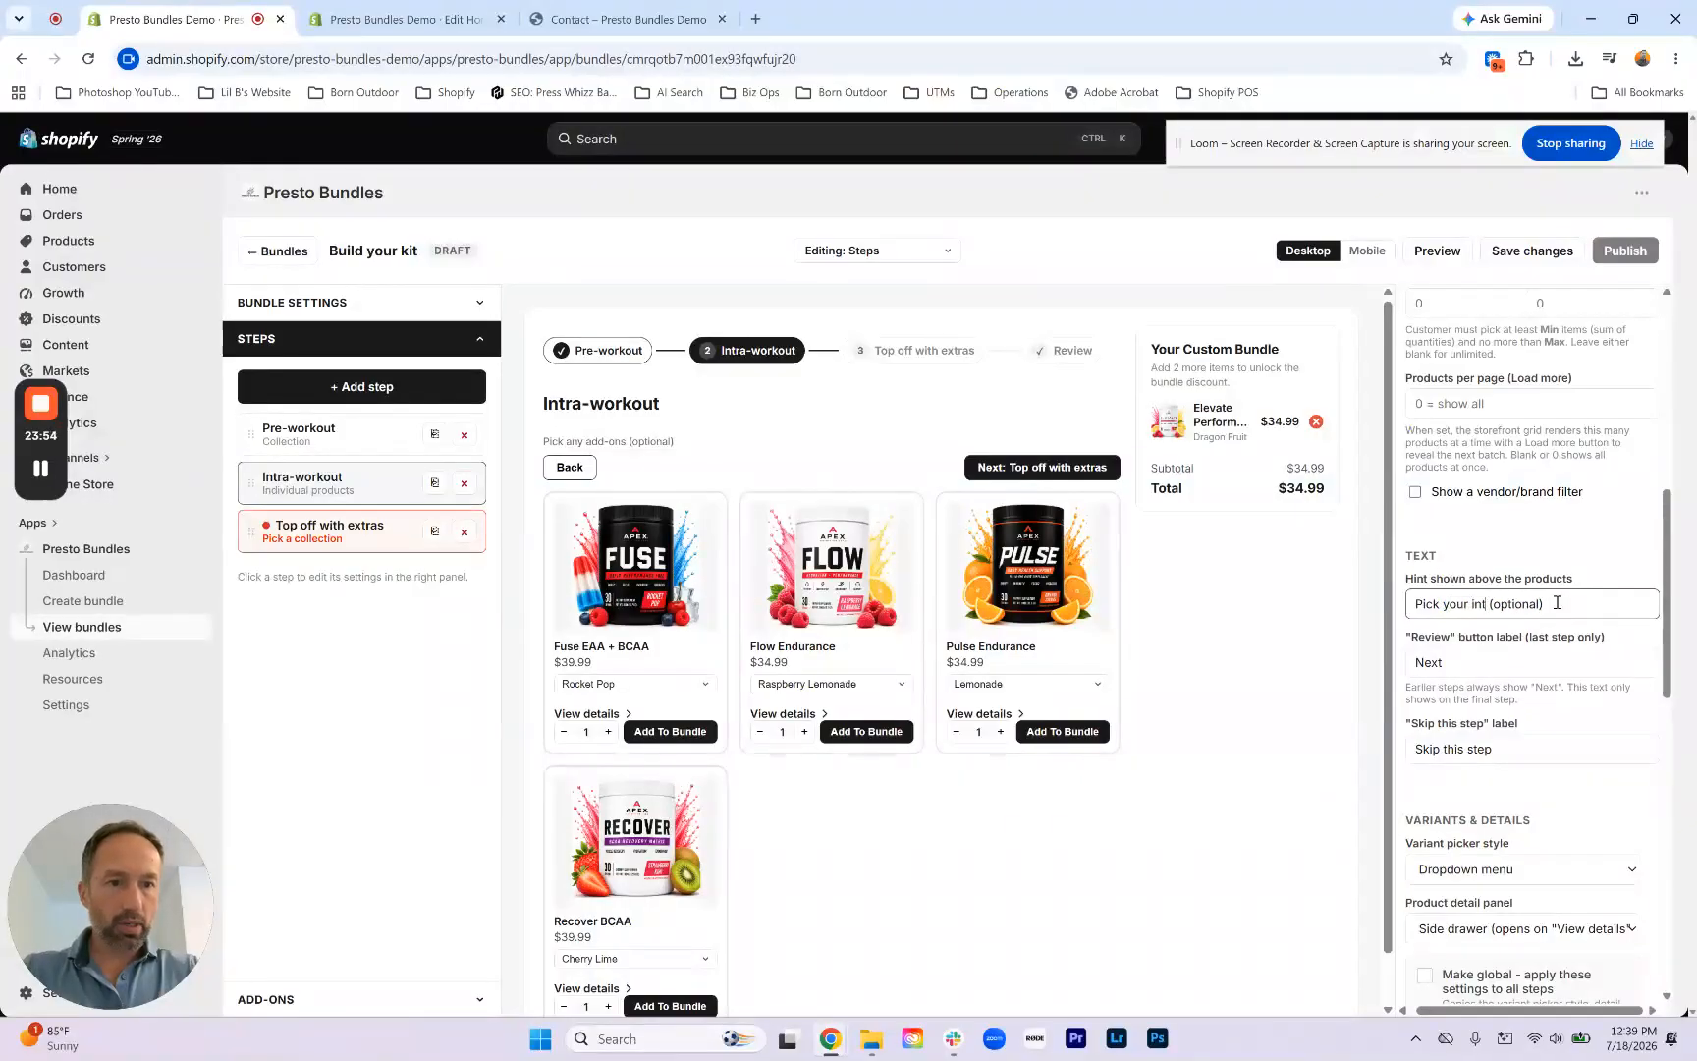
{"action": "type", "text": "-workout!"}
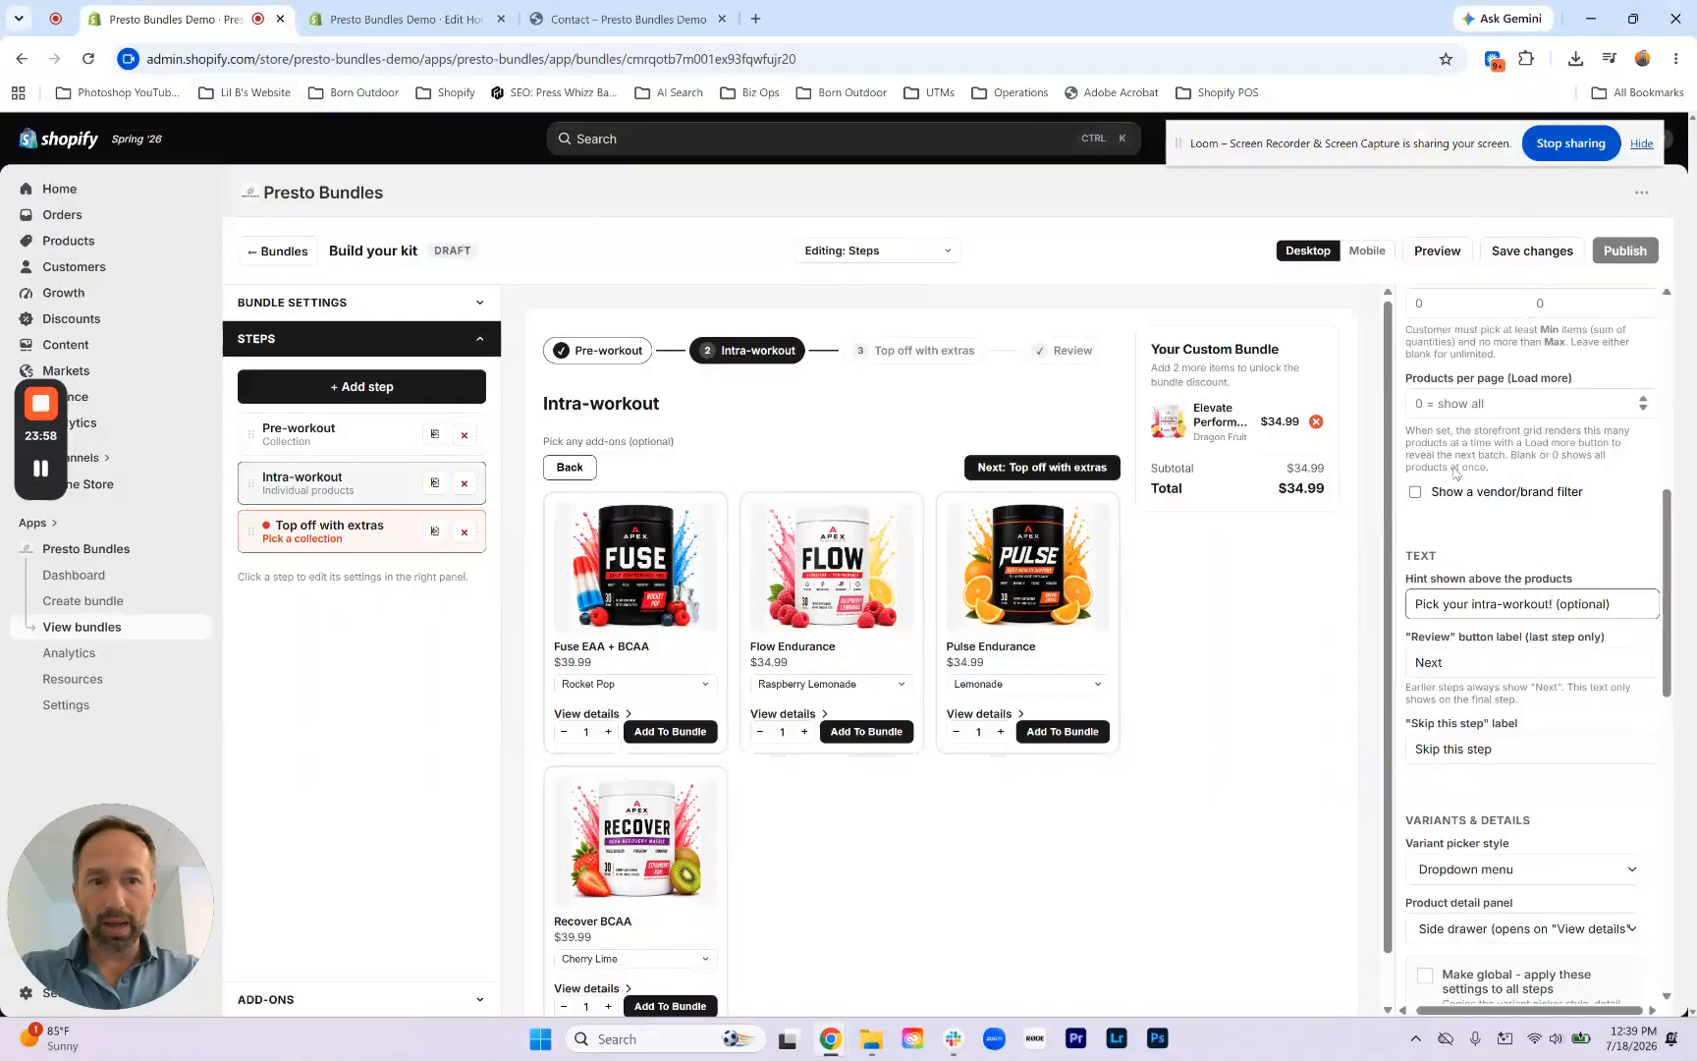
{"action": "left_click", "coordinate": [1493, 534]}
Step: Turn off the required setting for the Intra-workout step so customers can skip it
{"action": "scroll", "coordinate": [1493, 534], "scroll_direction": "up", "scroll_amount": 3}
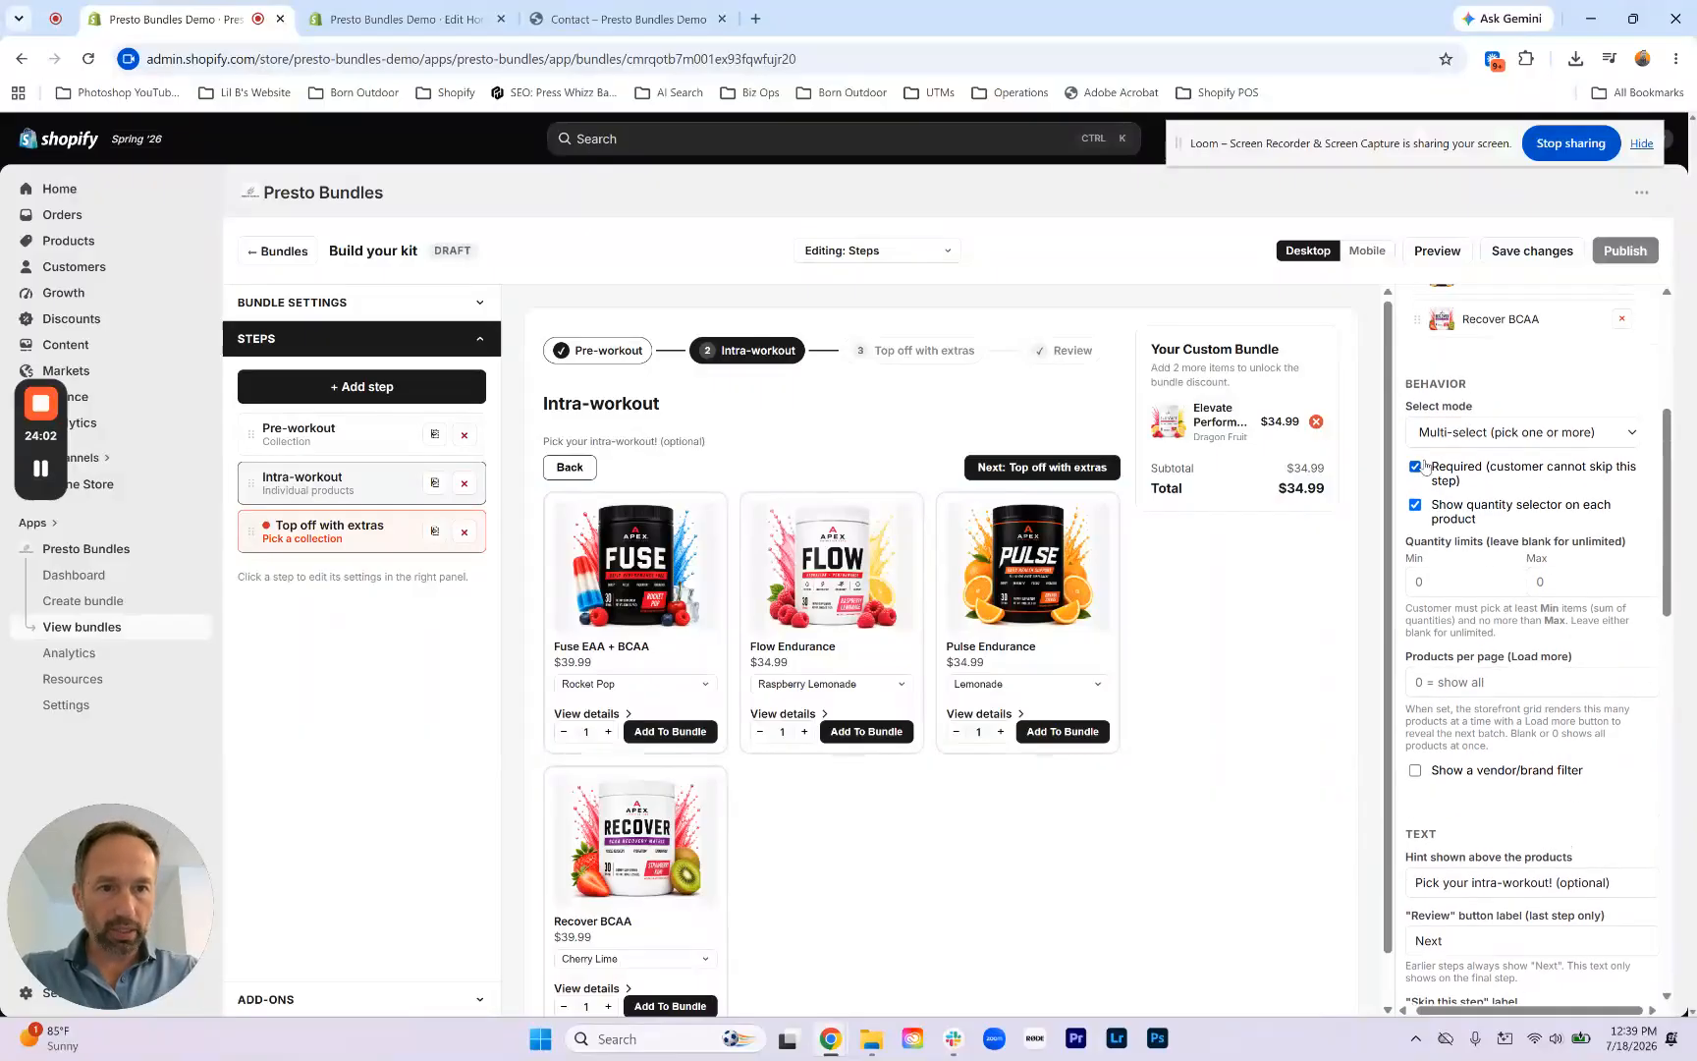
{"action": "left_click", "coordinate": [1414, 469]}
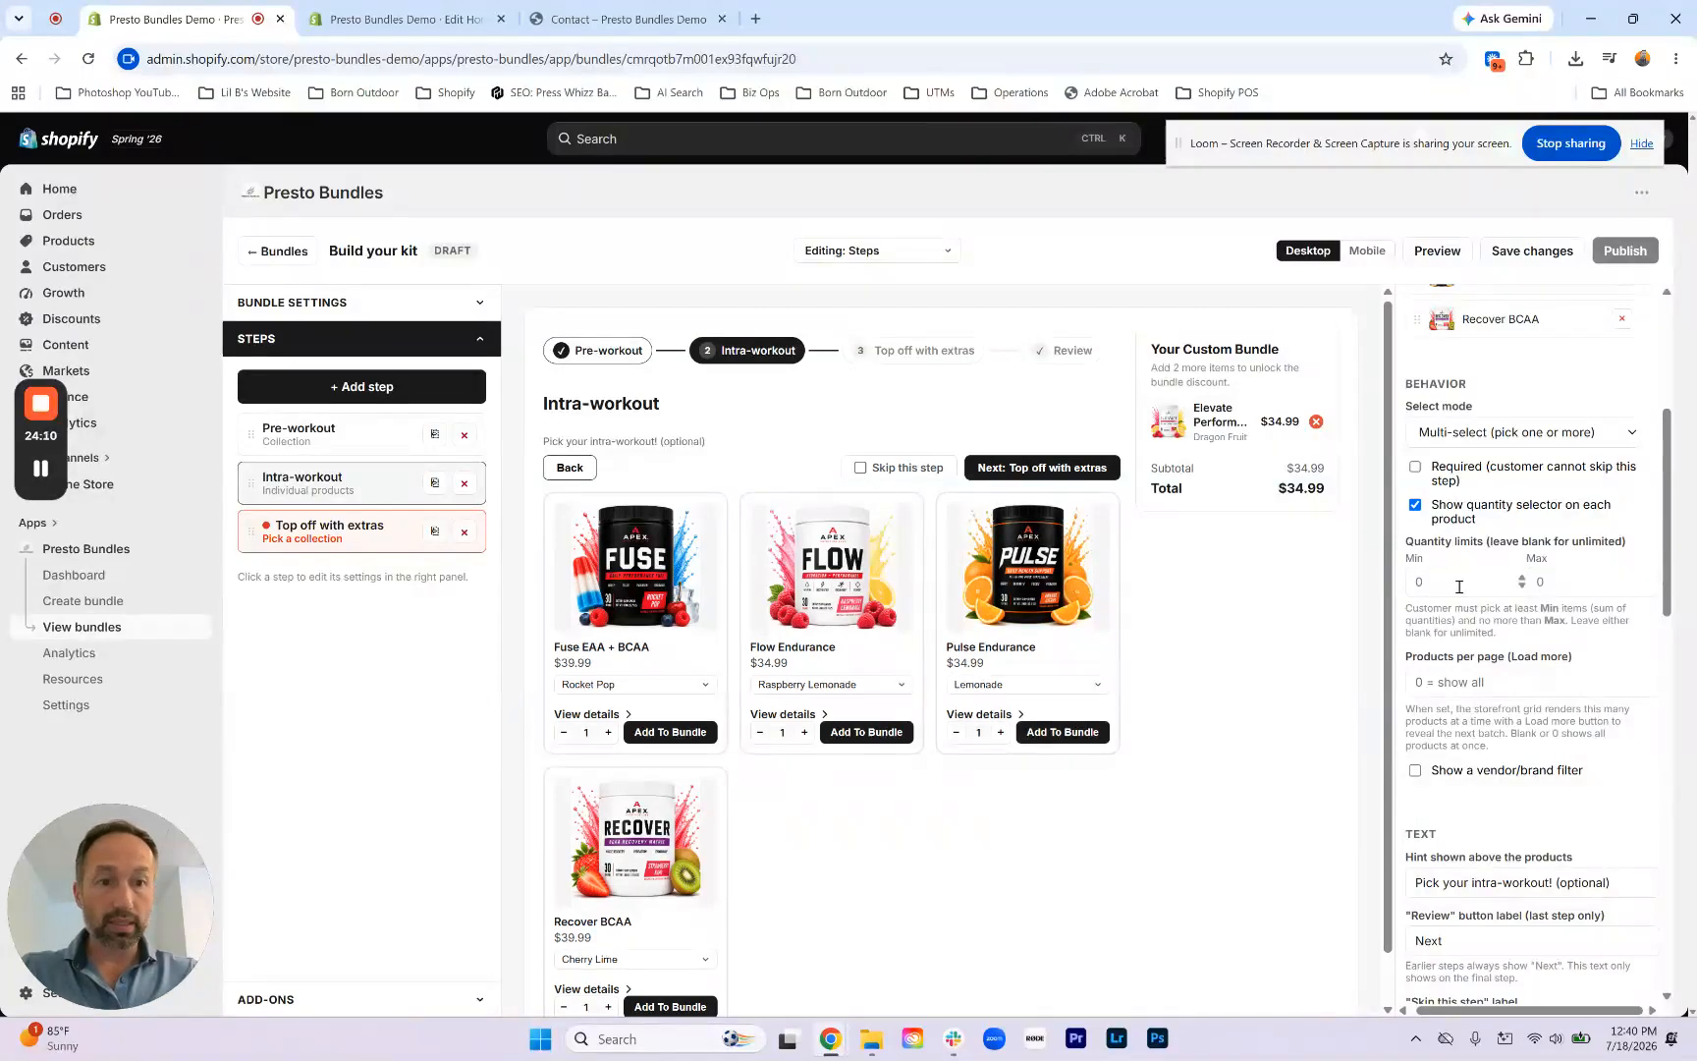
Step: Set the Intra-workout step's skip label to "Skip Intra-workouts"
{"action": "scroll", "coordinate": [1460, 589], "scroll_direction": "down", "scroll_amount": 1}
{"action": "scroll", "coordinate": [1459, 589], "scroll_direction": "down", "scroll_amount": 3}
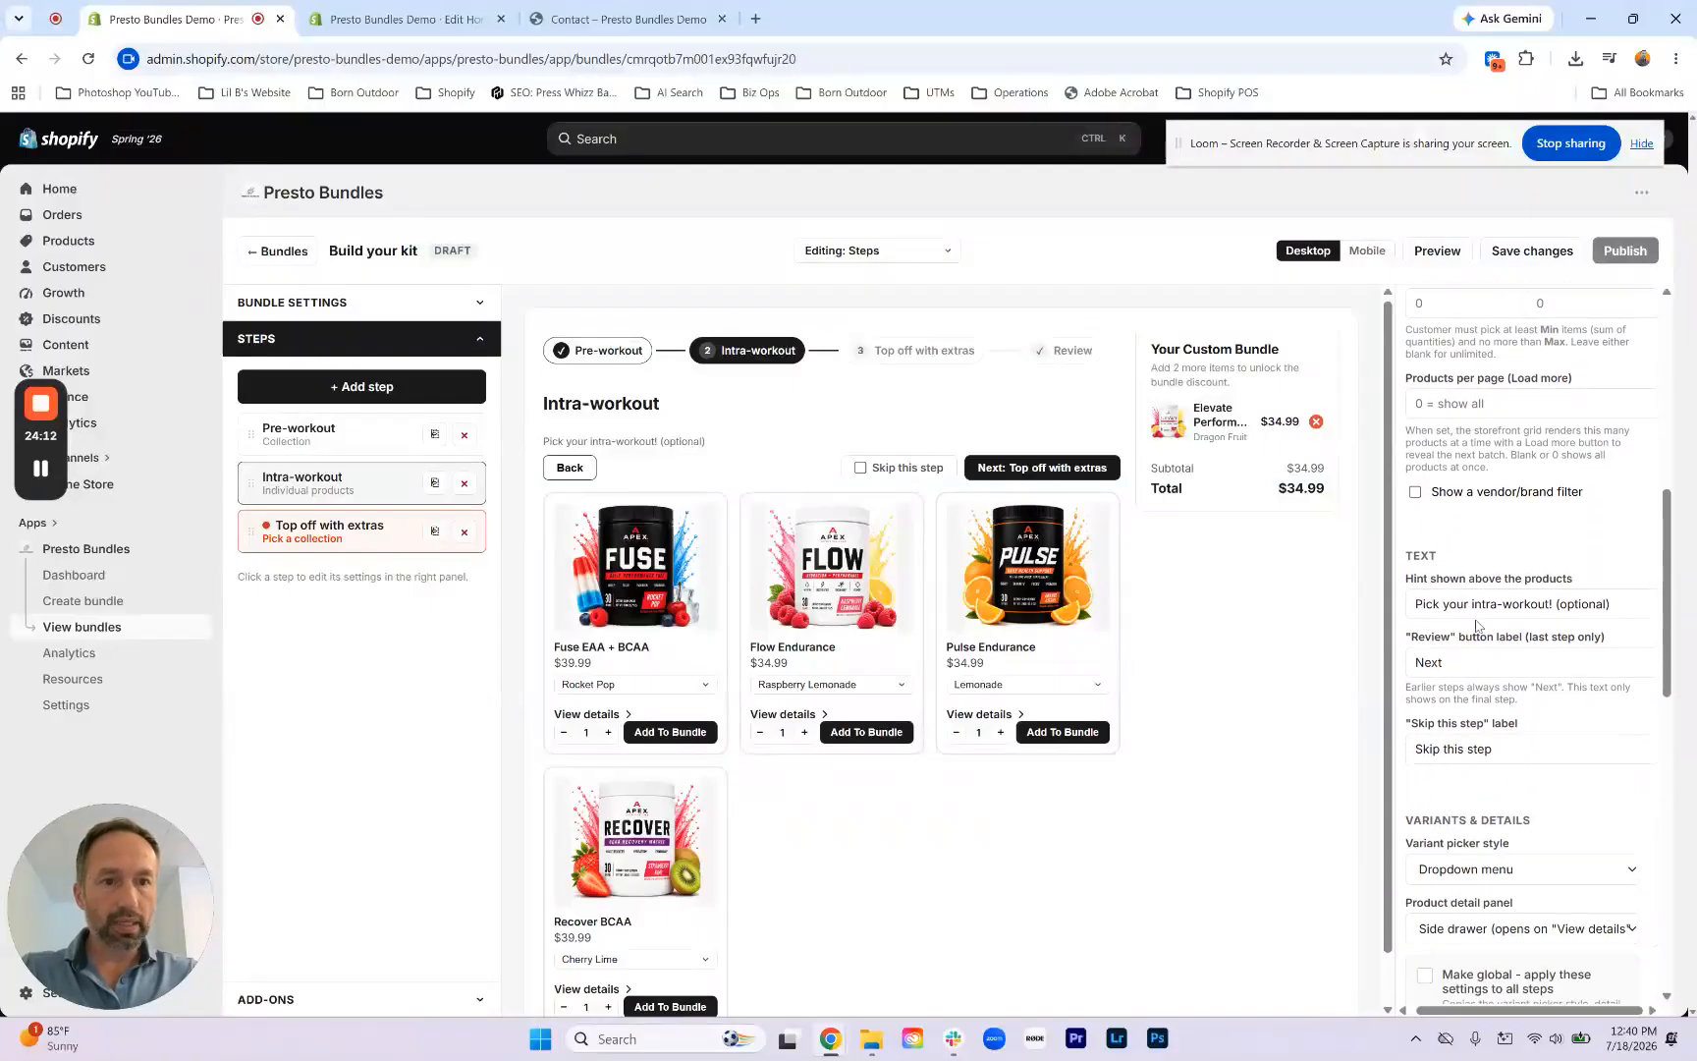
{"action": "left_click_drag", "start_coordinate": [1416, 660], "coordinate": [1543, 651]}
{"action": "left_click", "coordinate": [1534, 653]}
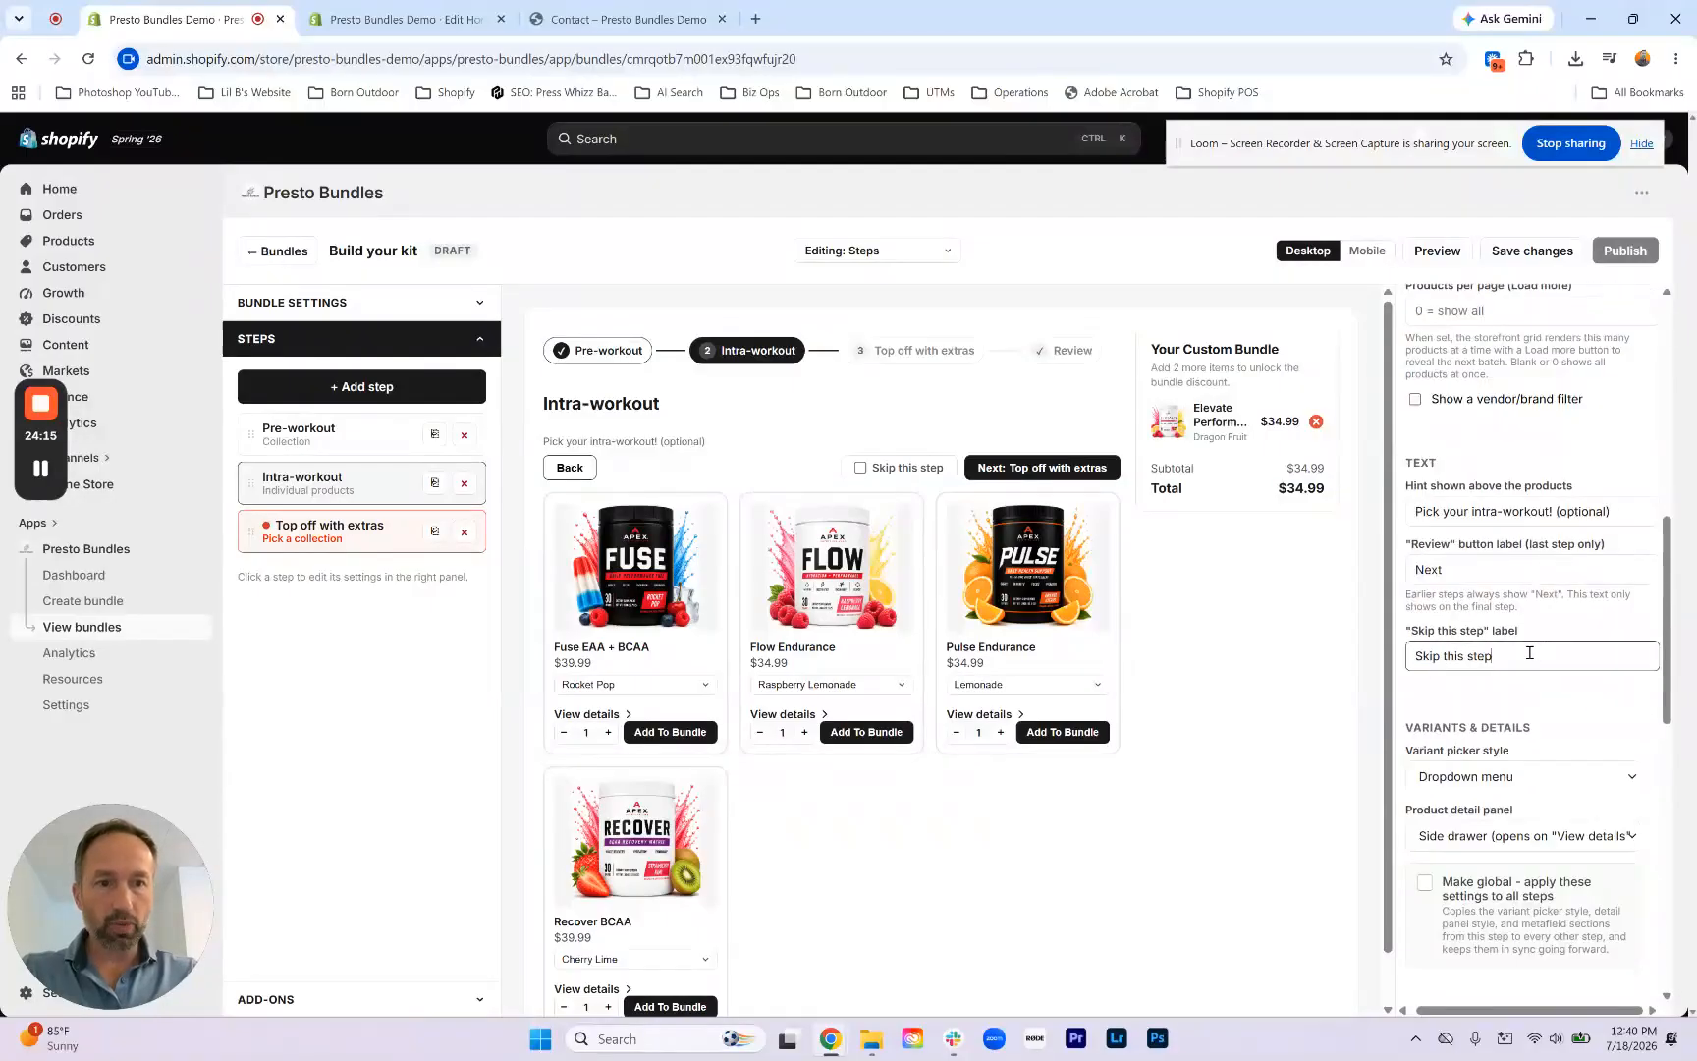
{"action": "key", "text": "BackSpace"}
{"action": "key", "text": "BackSpace"}
{"action": "key", "text": "BackSpace"}
{"action": "key", "text": "BackSpace"}
{"action": "key", "text": "BackSpace"}
{"action": "key", "text": "BackSpace"}
{"action": "key", "text": "BackSpace"}
{"action": "key", "text": "BackSpace"}
{"action": "key", "text": "BackSpace"}
{"action": "key", "text": "BackSpace"}
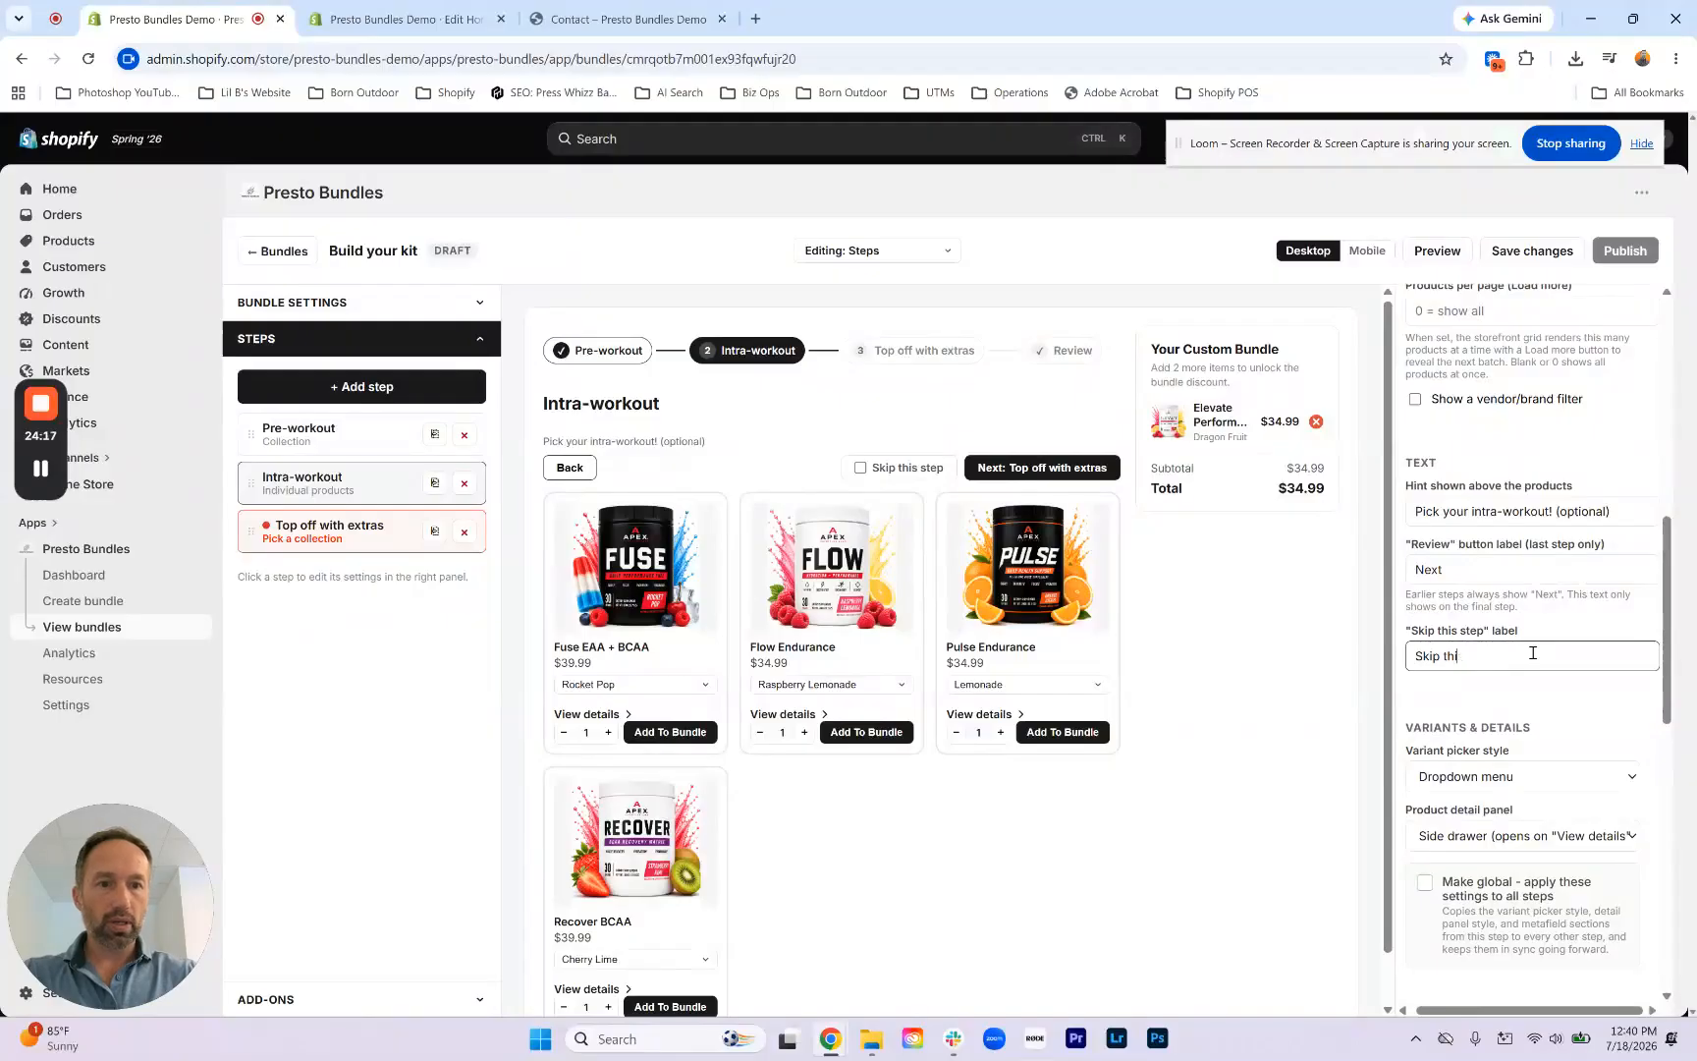
{"action": "type", "text": "Intra"}
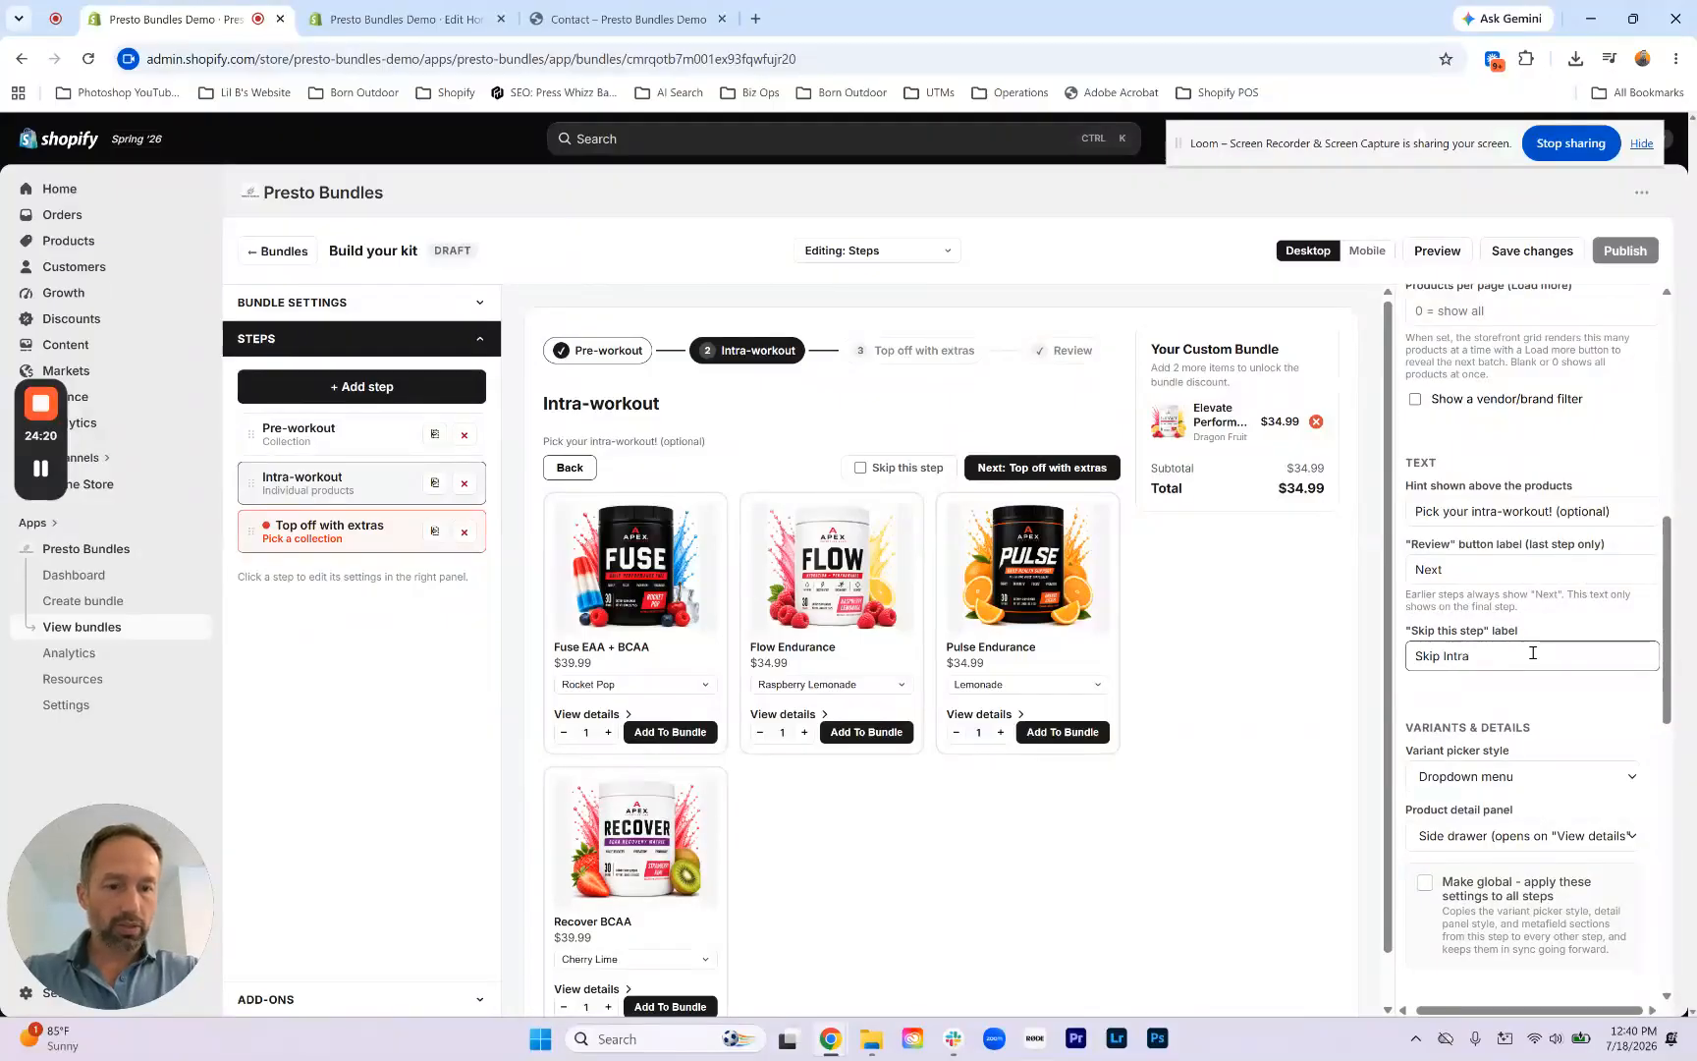
{"action": "type", "text": "-workouts"}
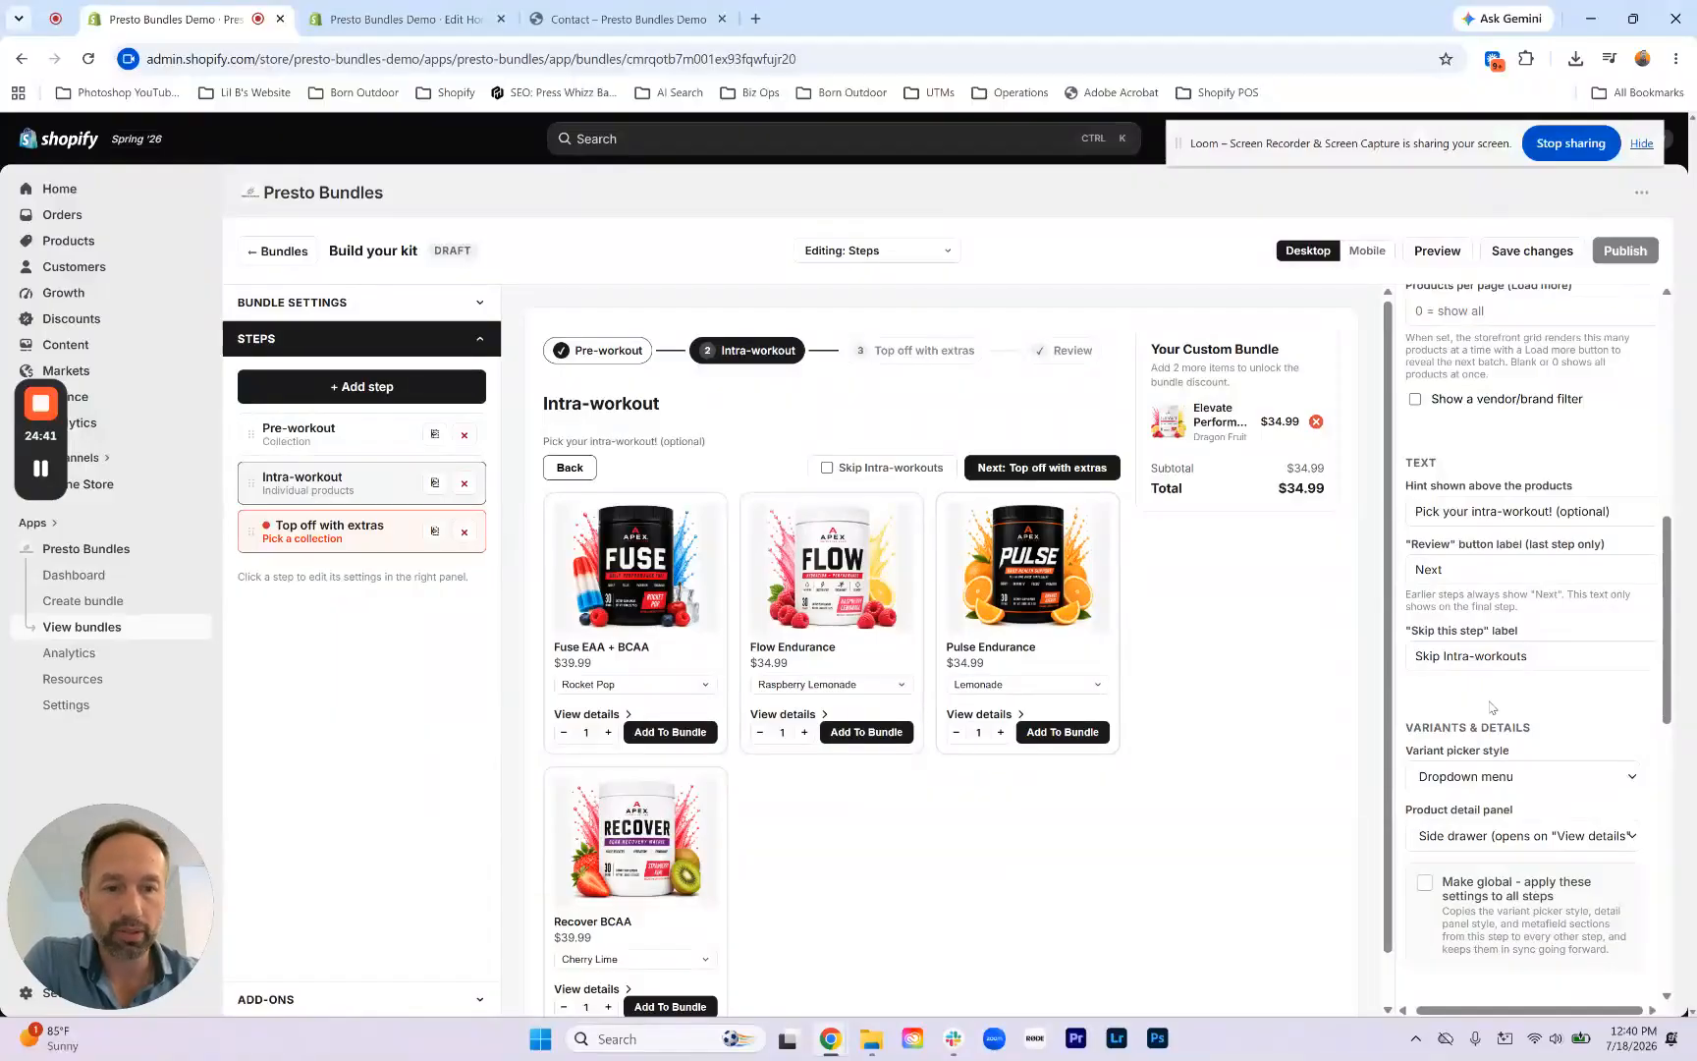
Step: Review the remaining Intra-workout settings, from variants and details through help info and learn more to the banner image
{"action": "scroll", "coordinate": [1489, 708], "scroll_direction": "down", "scroll_amount": 3}
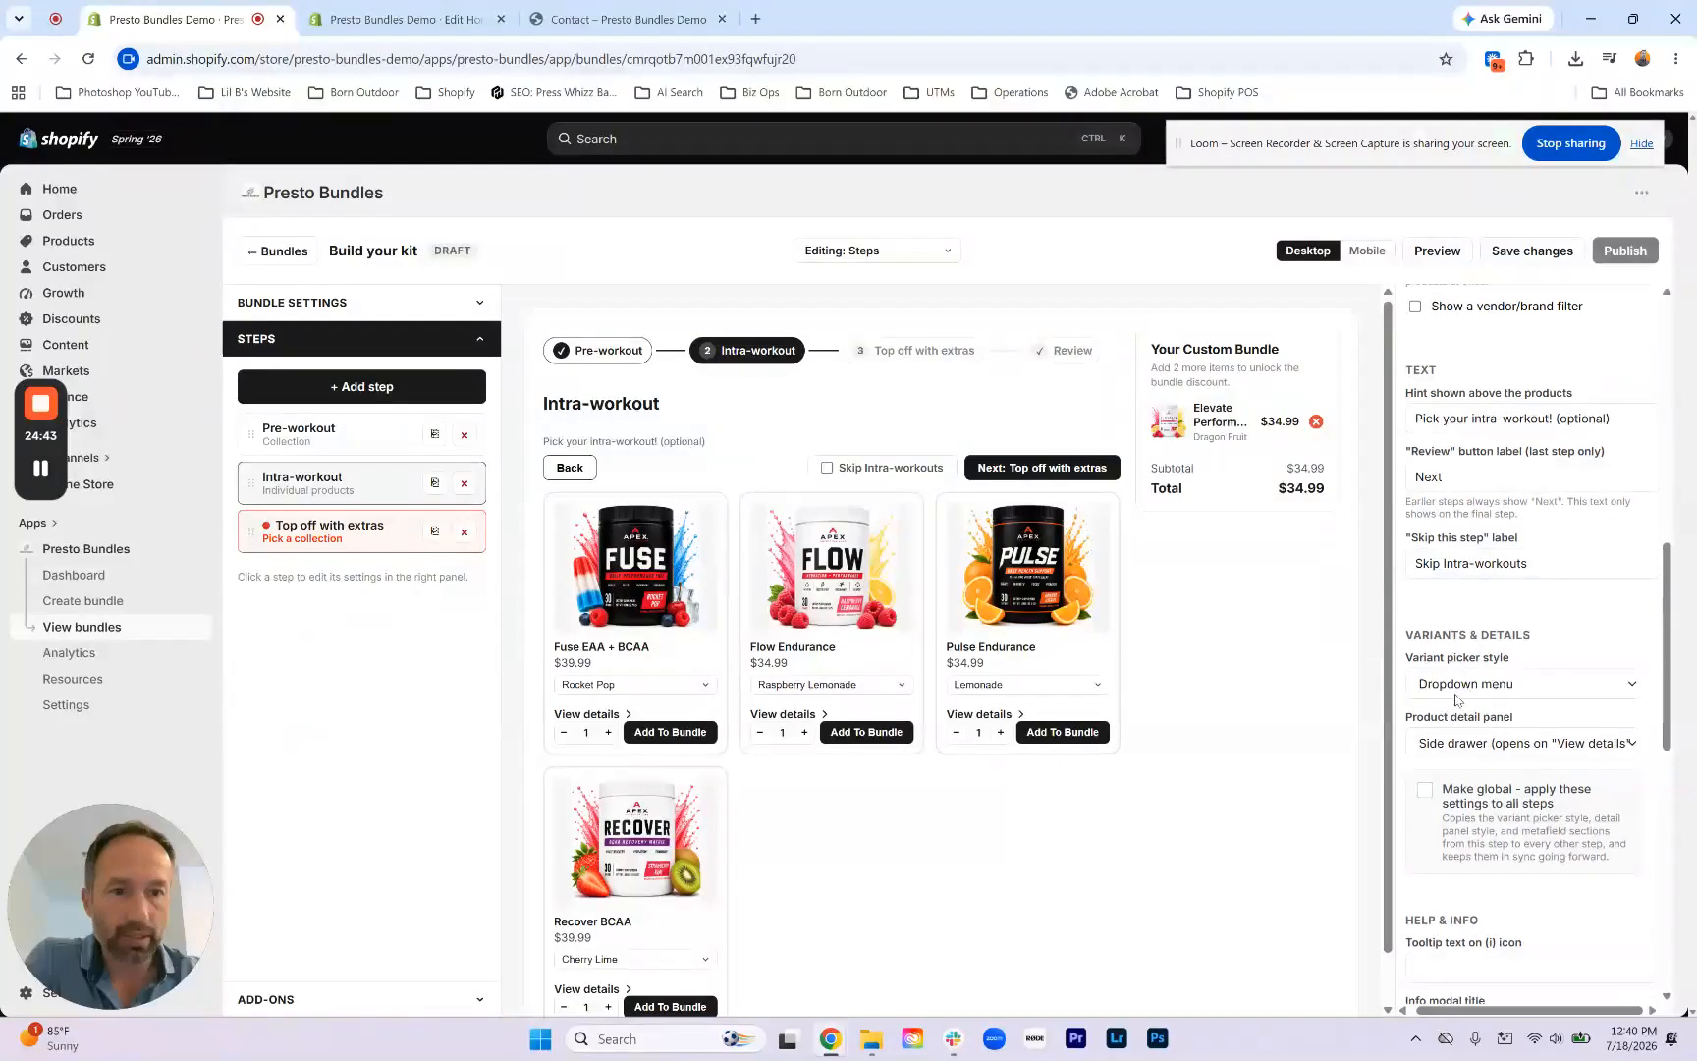
{"action": "scroll", "coordinate": [1463, 608], "scroll_direction": "down", "scroll_amount": 1}
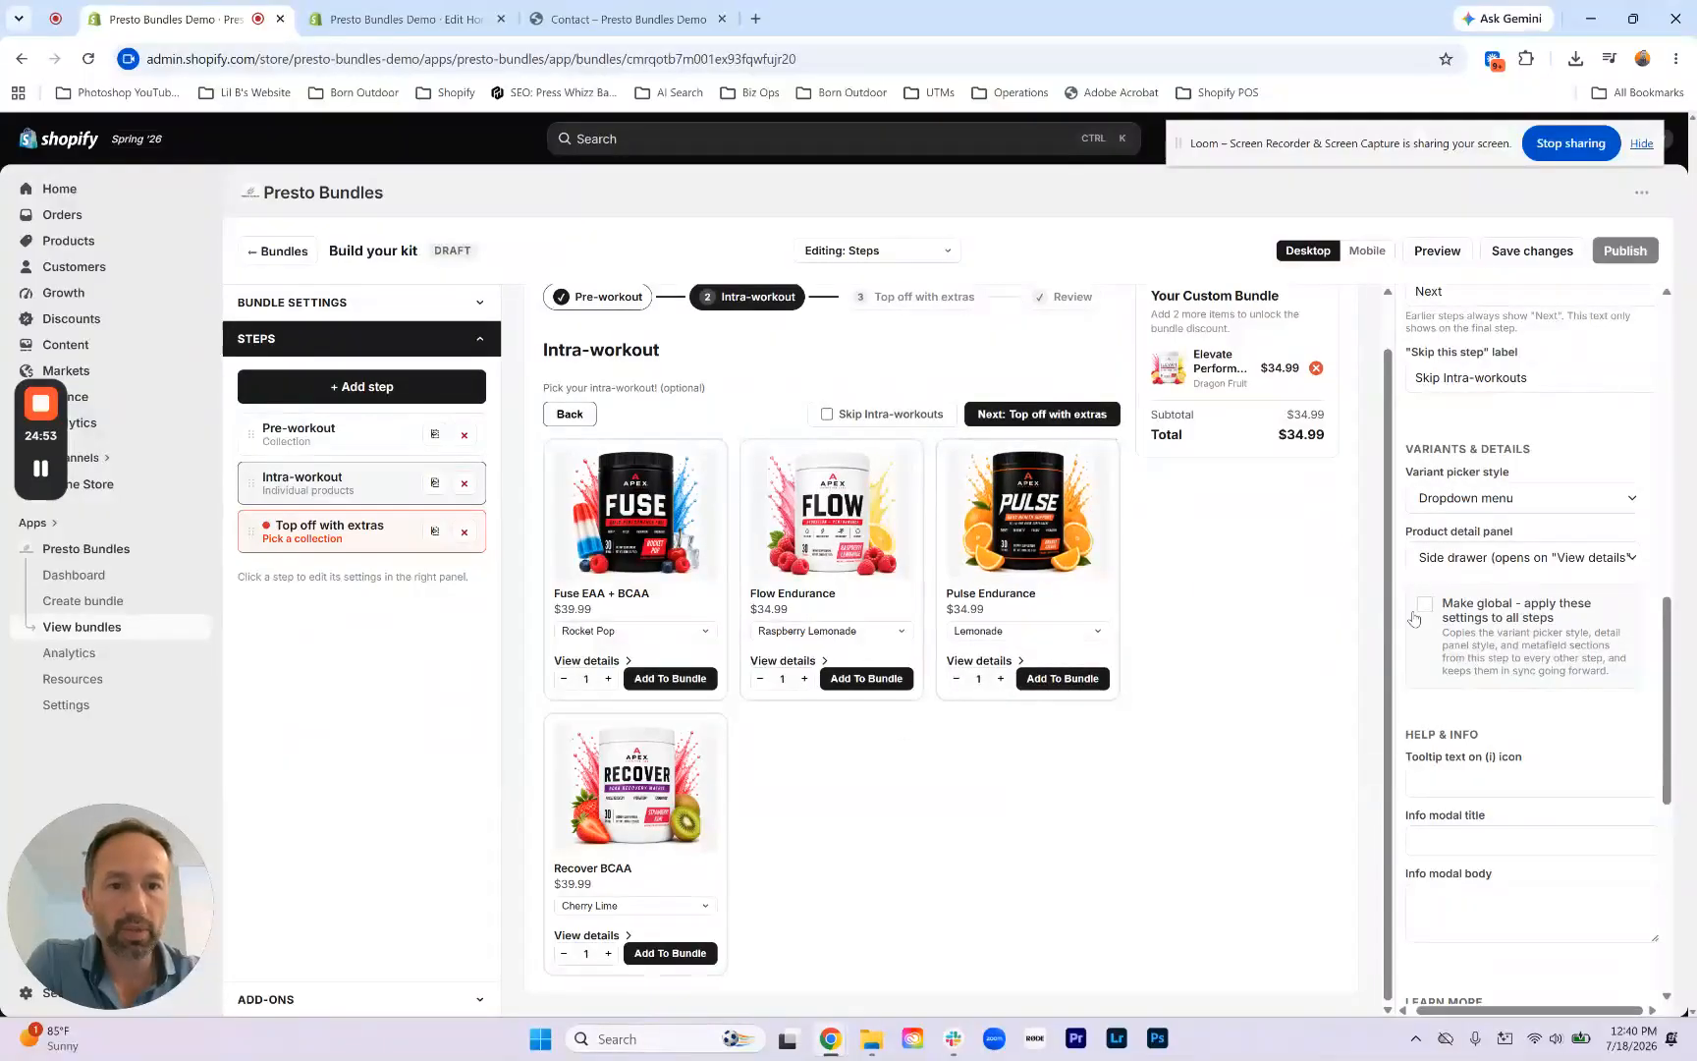
{"action": "scroll", "coordinate": [1434, 687], "scroll_direction": "down", "scroll_amount": 1}
{"action": "scroll", "coordinate": [1479, 654], "scroll_direction": "down", "scroll_amount": 4}
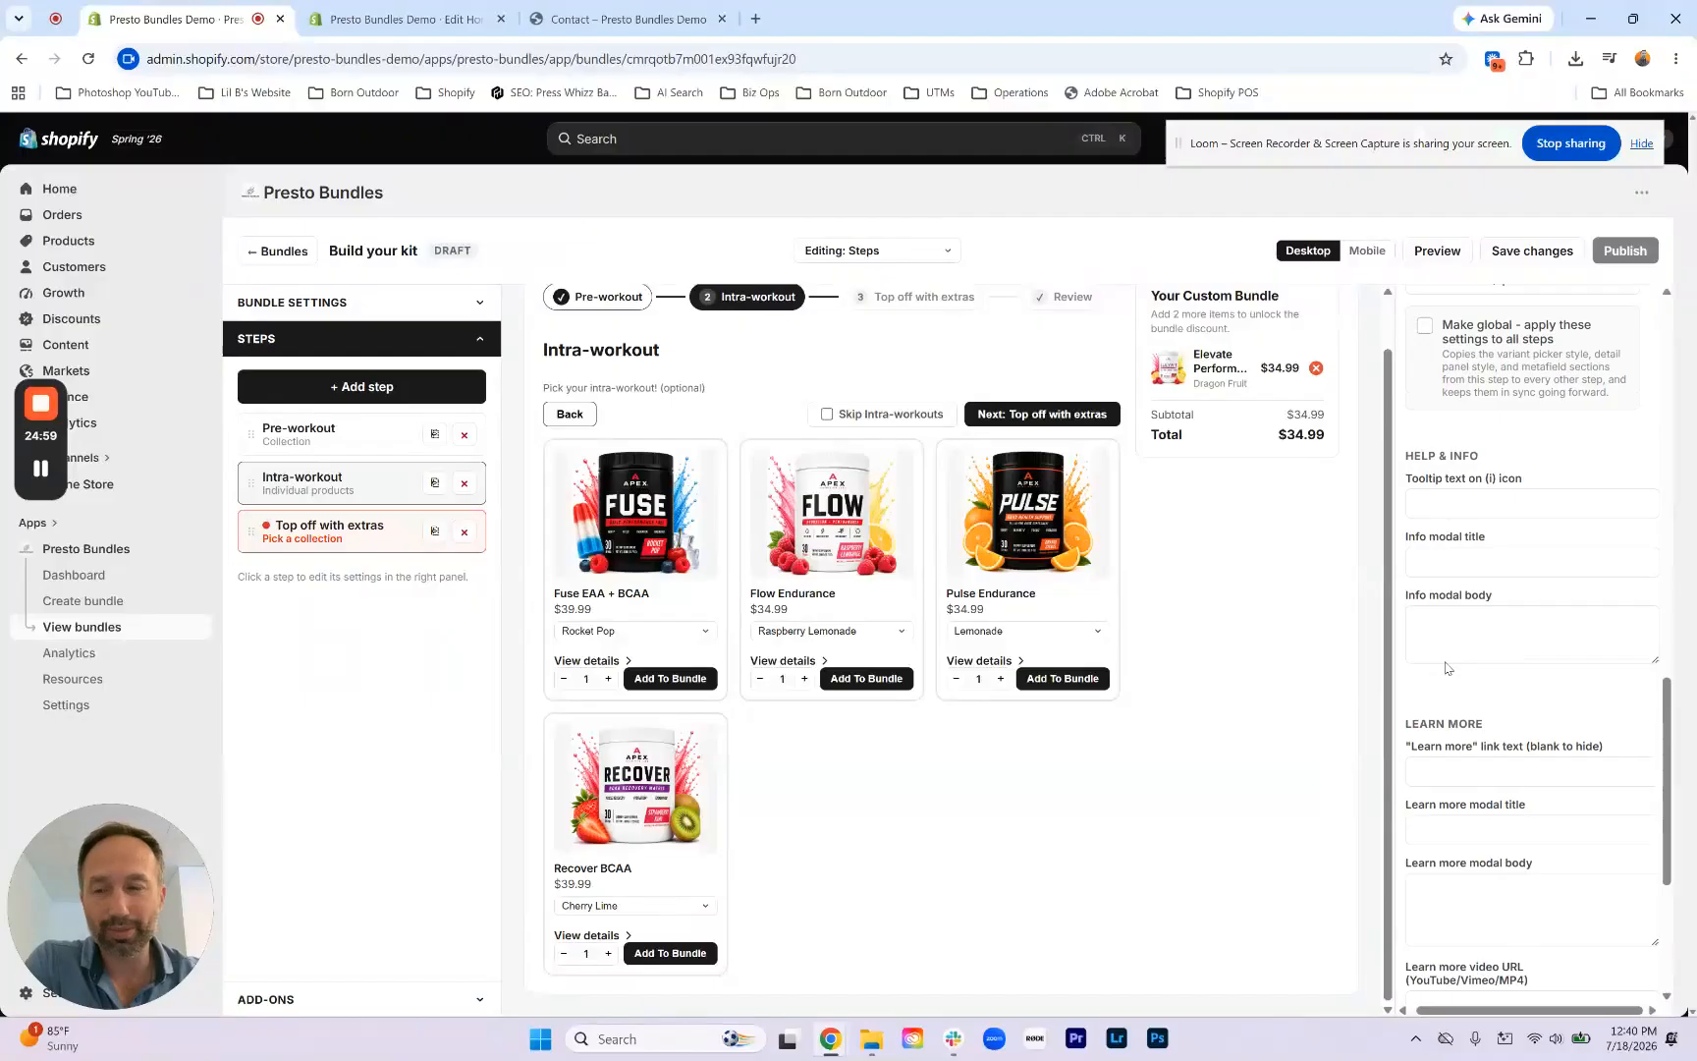
{"action": "scroll", "coordinate": [1440, 661], "scroll_direction": "down", "scroll_amount": 2}
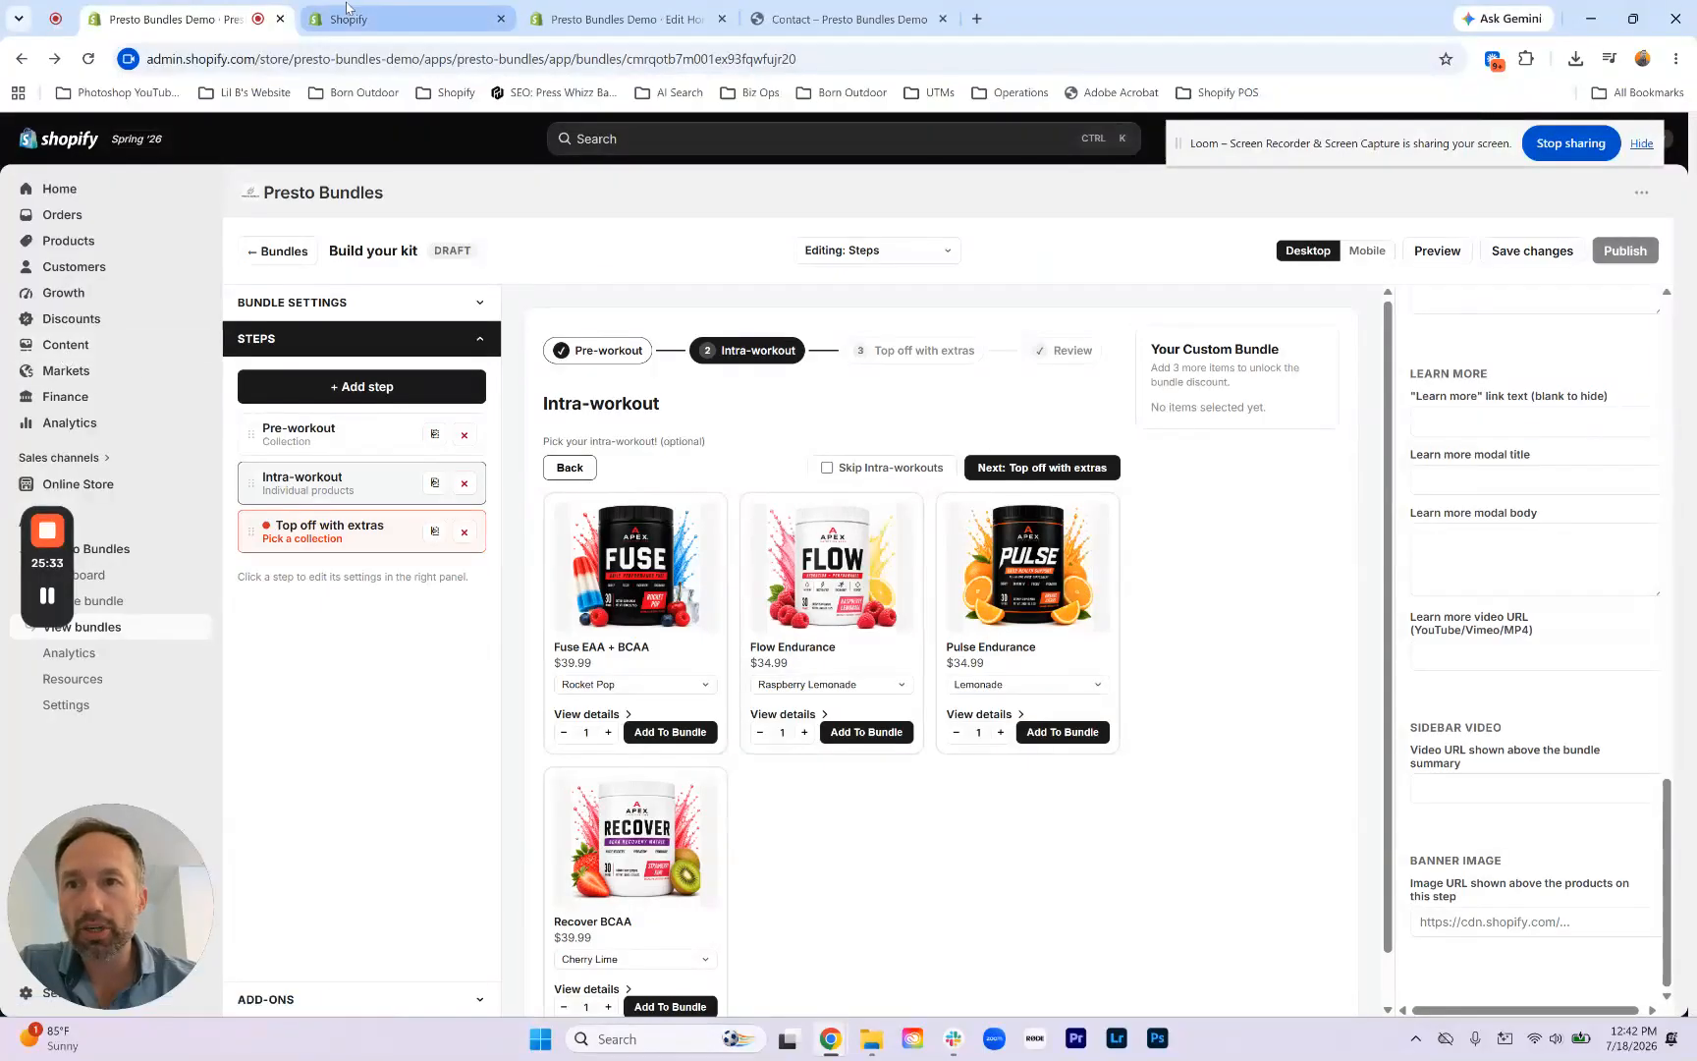
Step: Copy the gym banner image's link from the store's files and set it as the Intra-workout step's banner image
{"action": "left_click", "coordinate": [382, 27]}
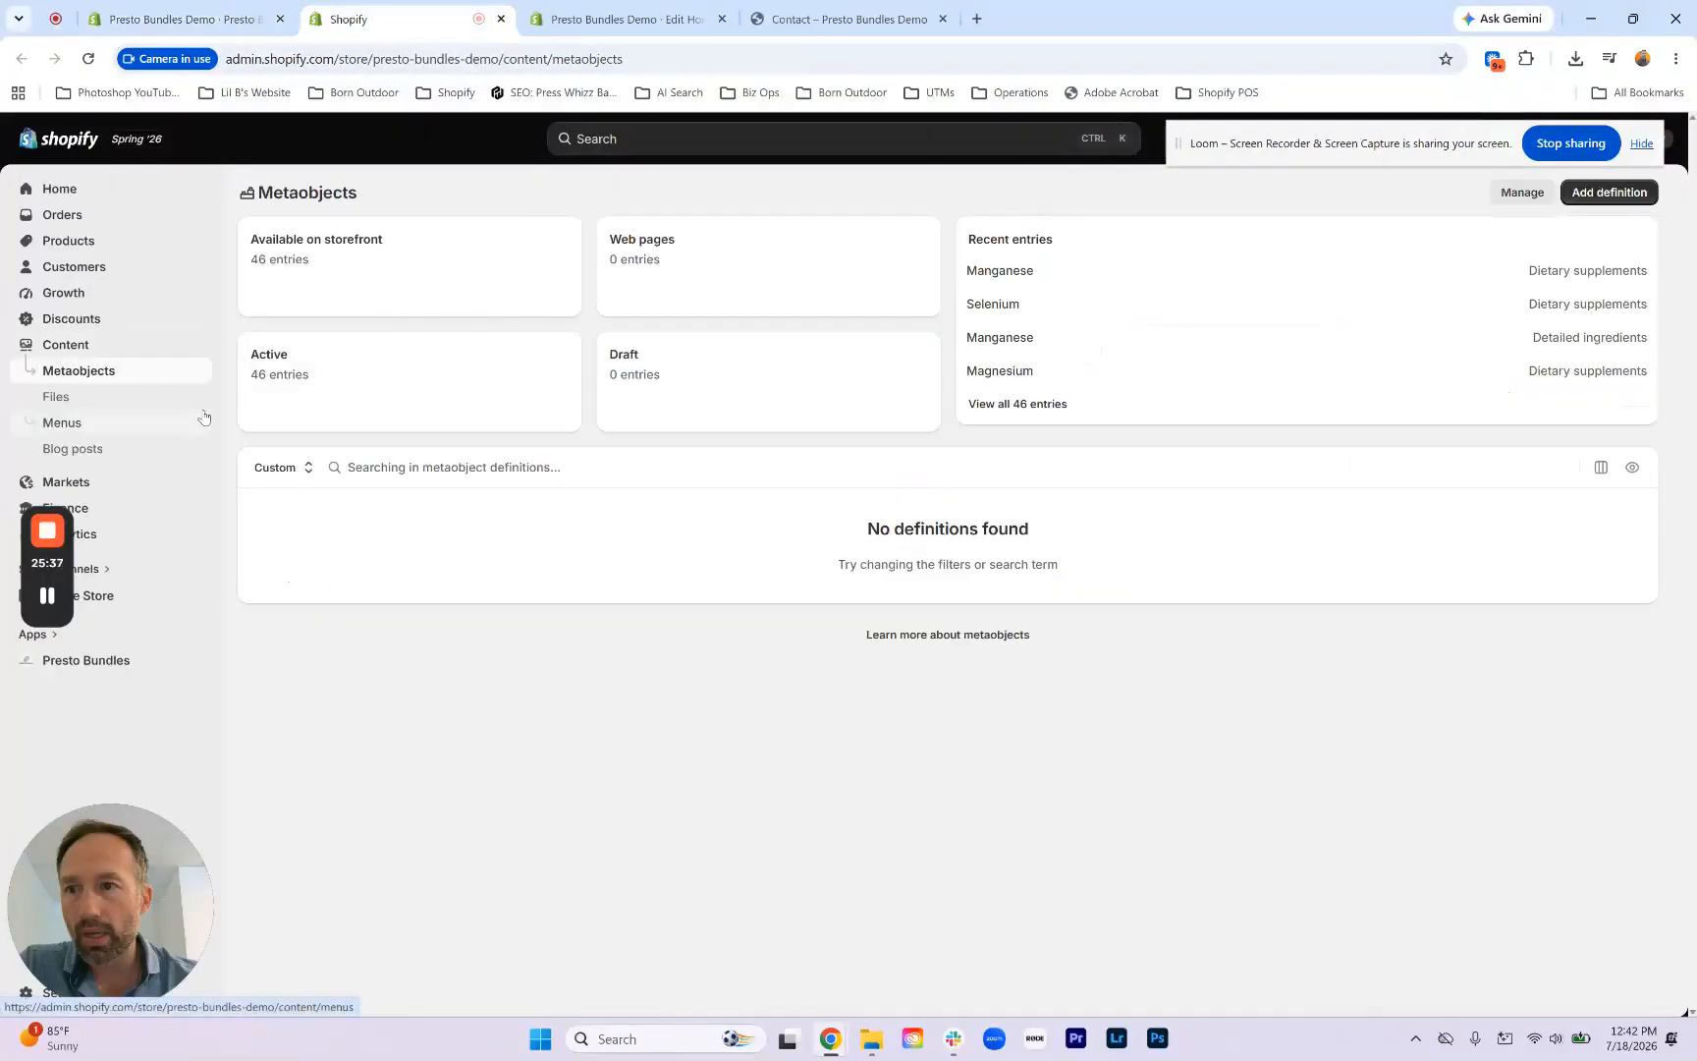
{"action": "left_click", "coordinate": [114, 400]}
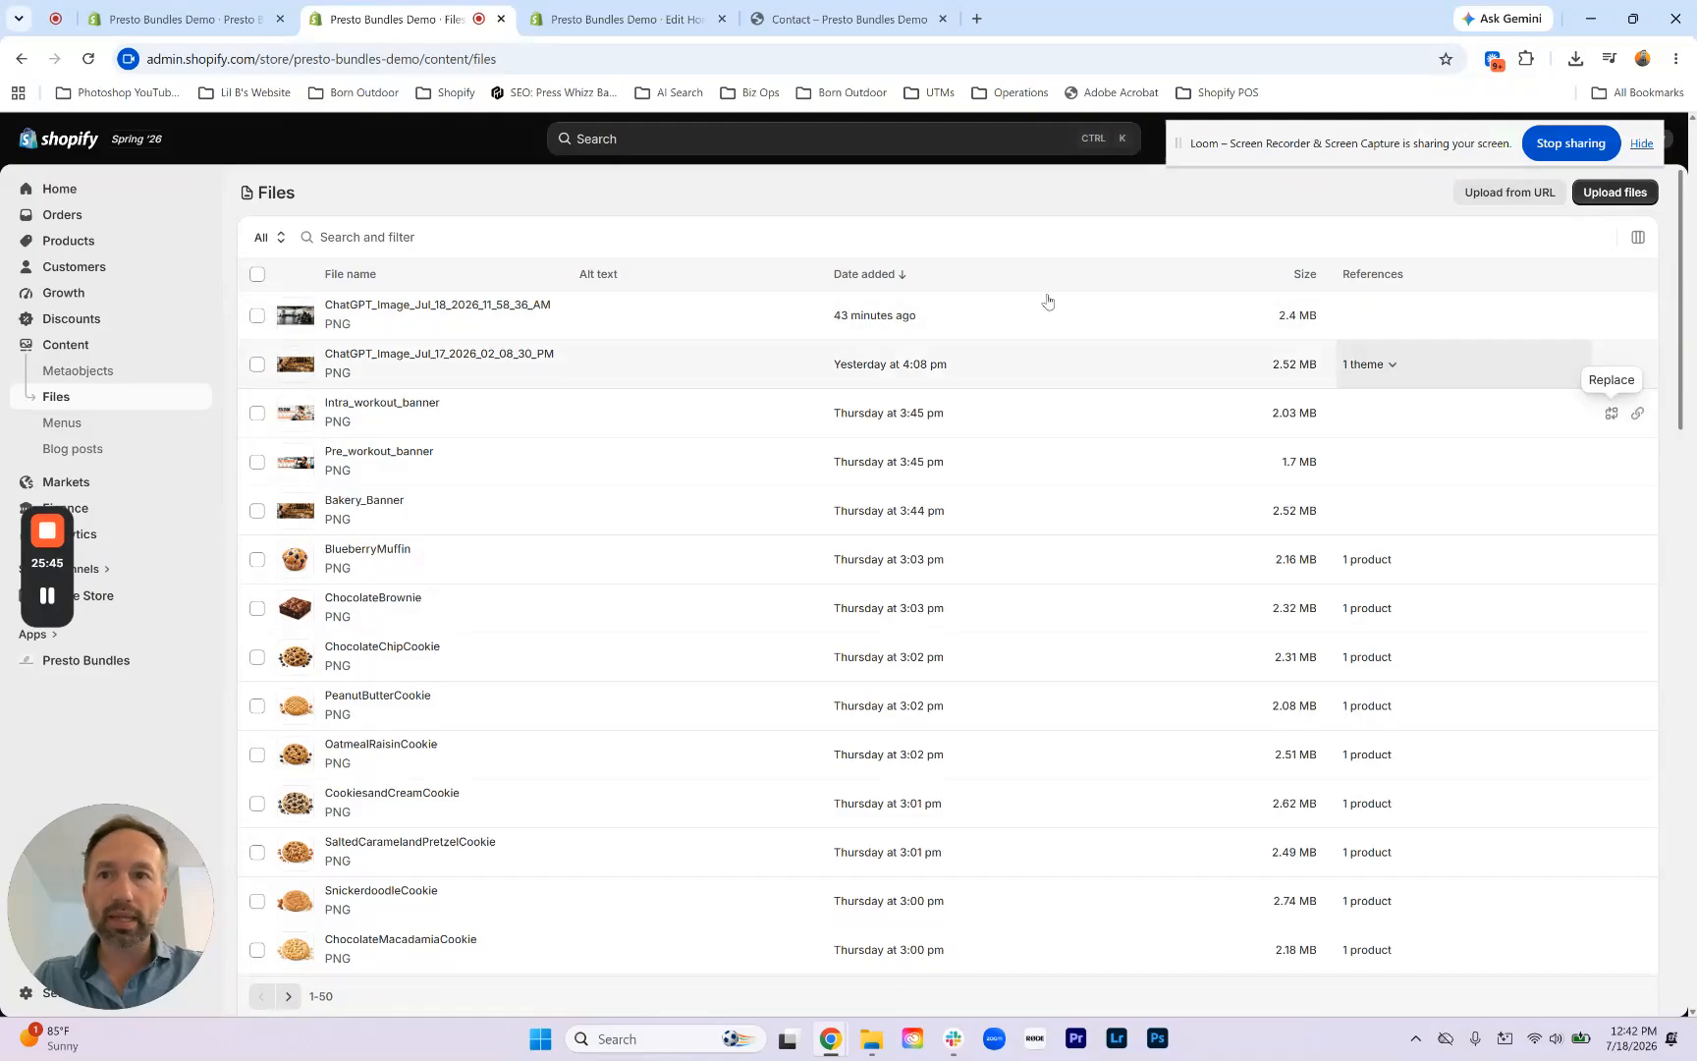
{"action": "left_click", "coordinate": [145, 10]}
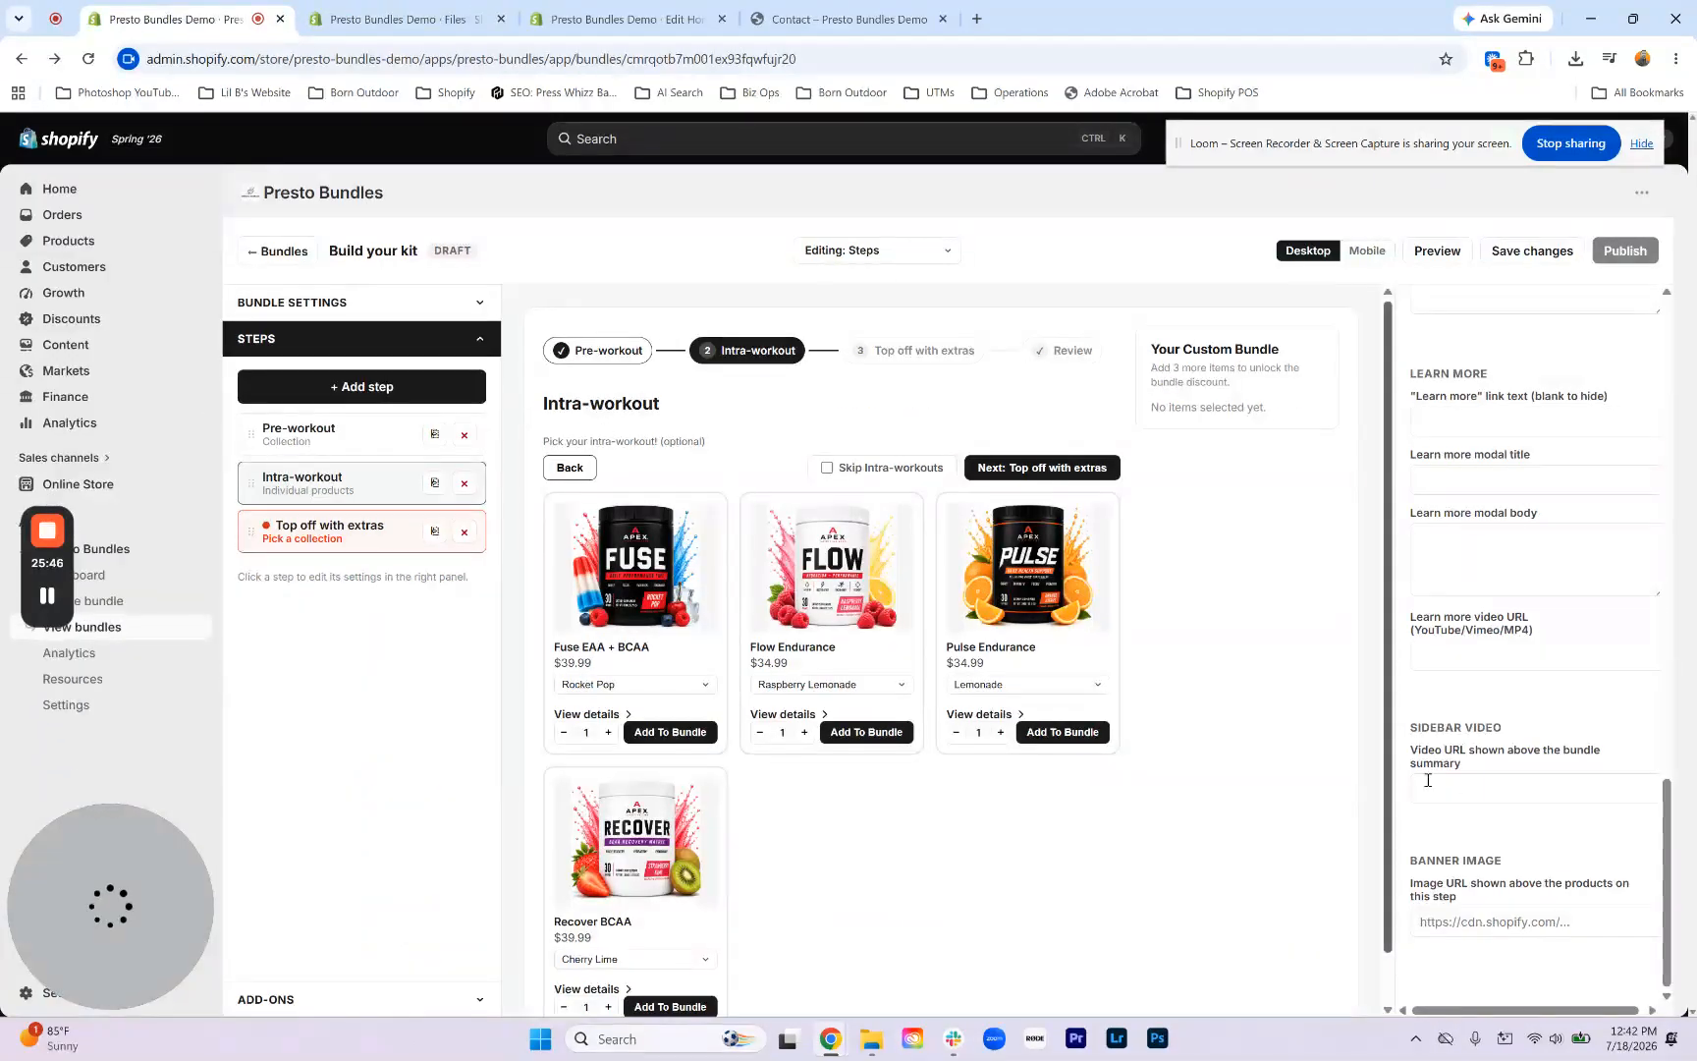
{"action": "left_click", "coordinate": [1473, 927]}
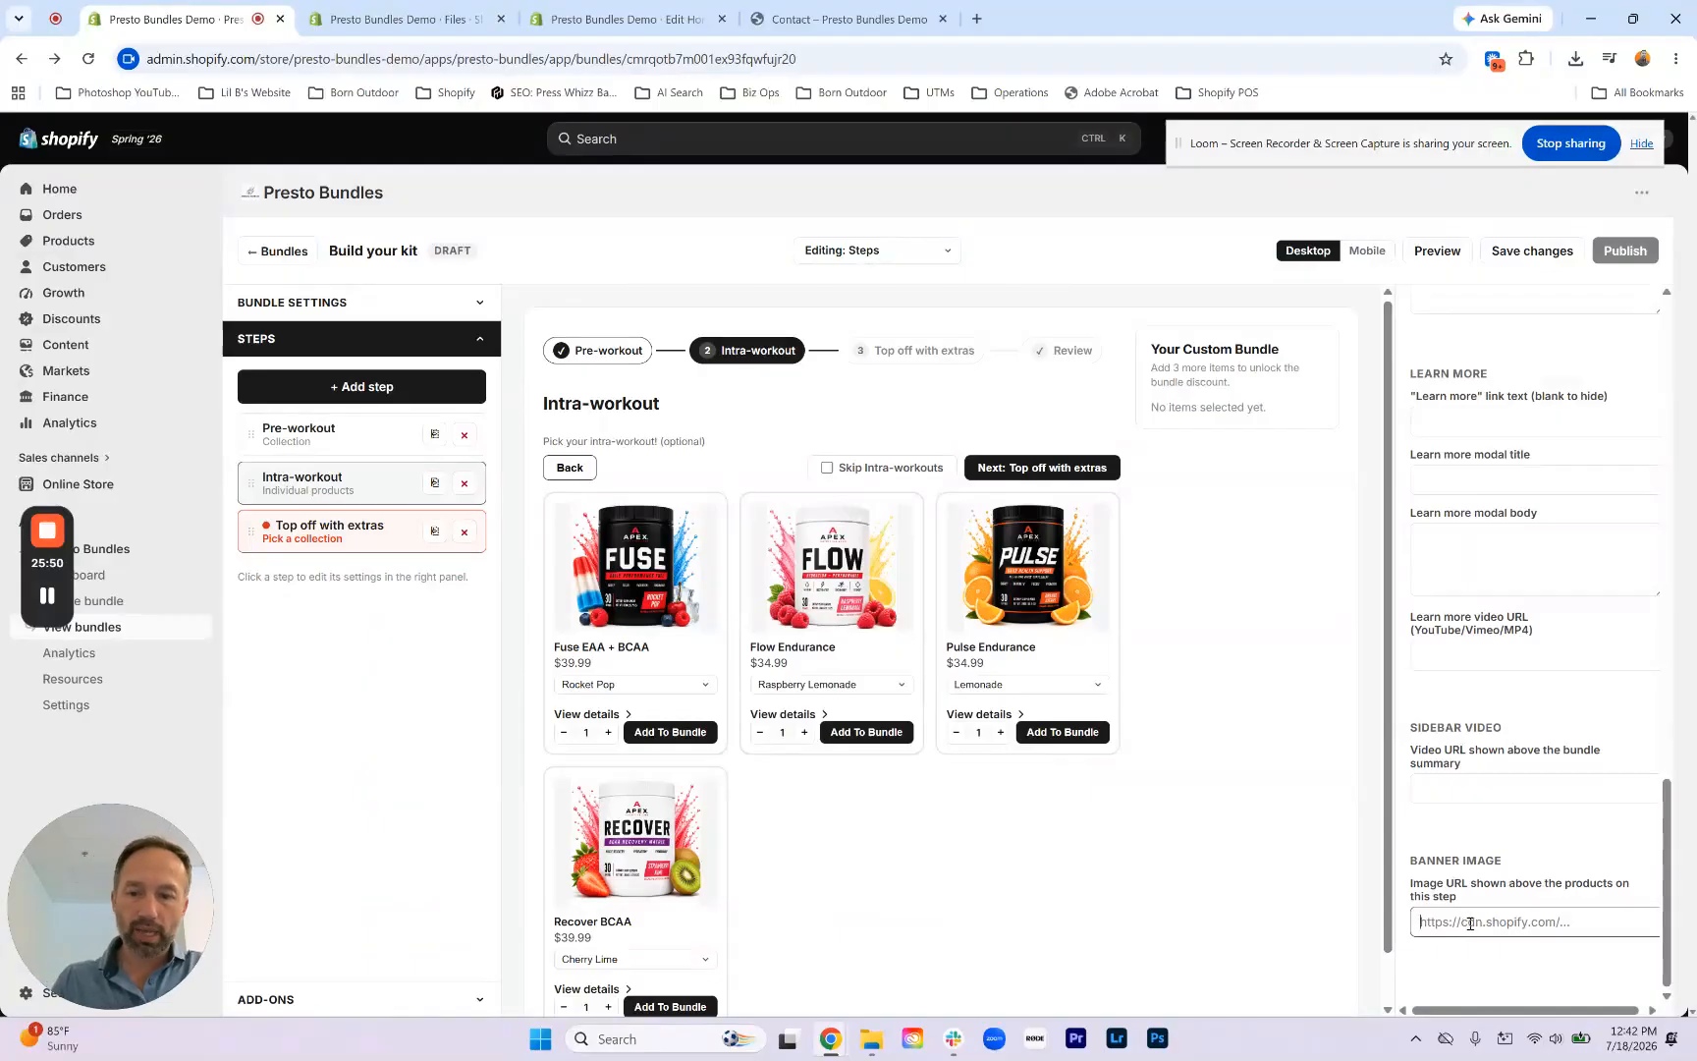
{"action": "key", "text": "ctrl+v"}
{"action": "left_click", "coordinate": [1505, 830]}
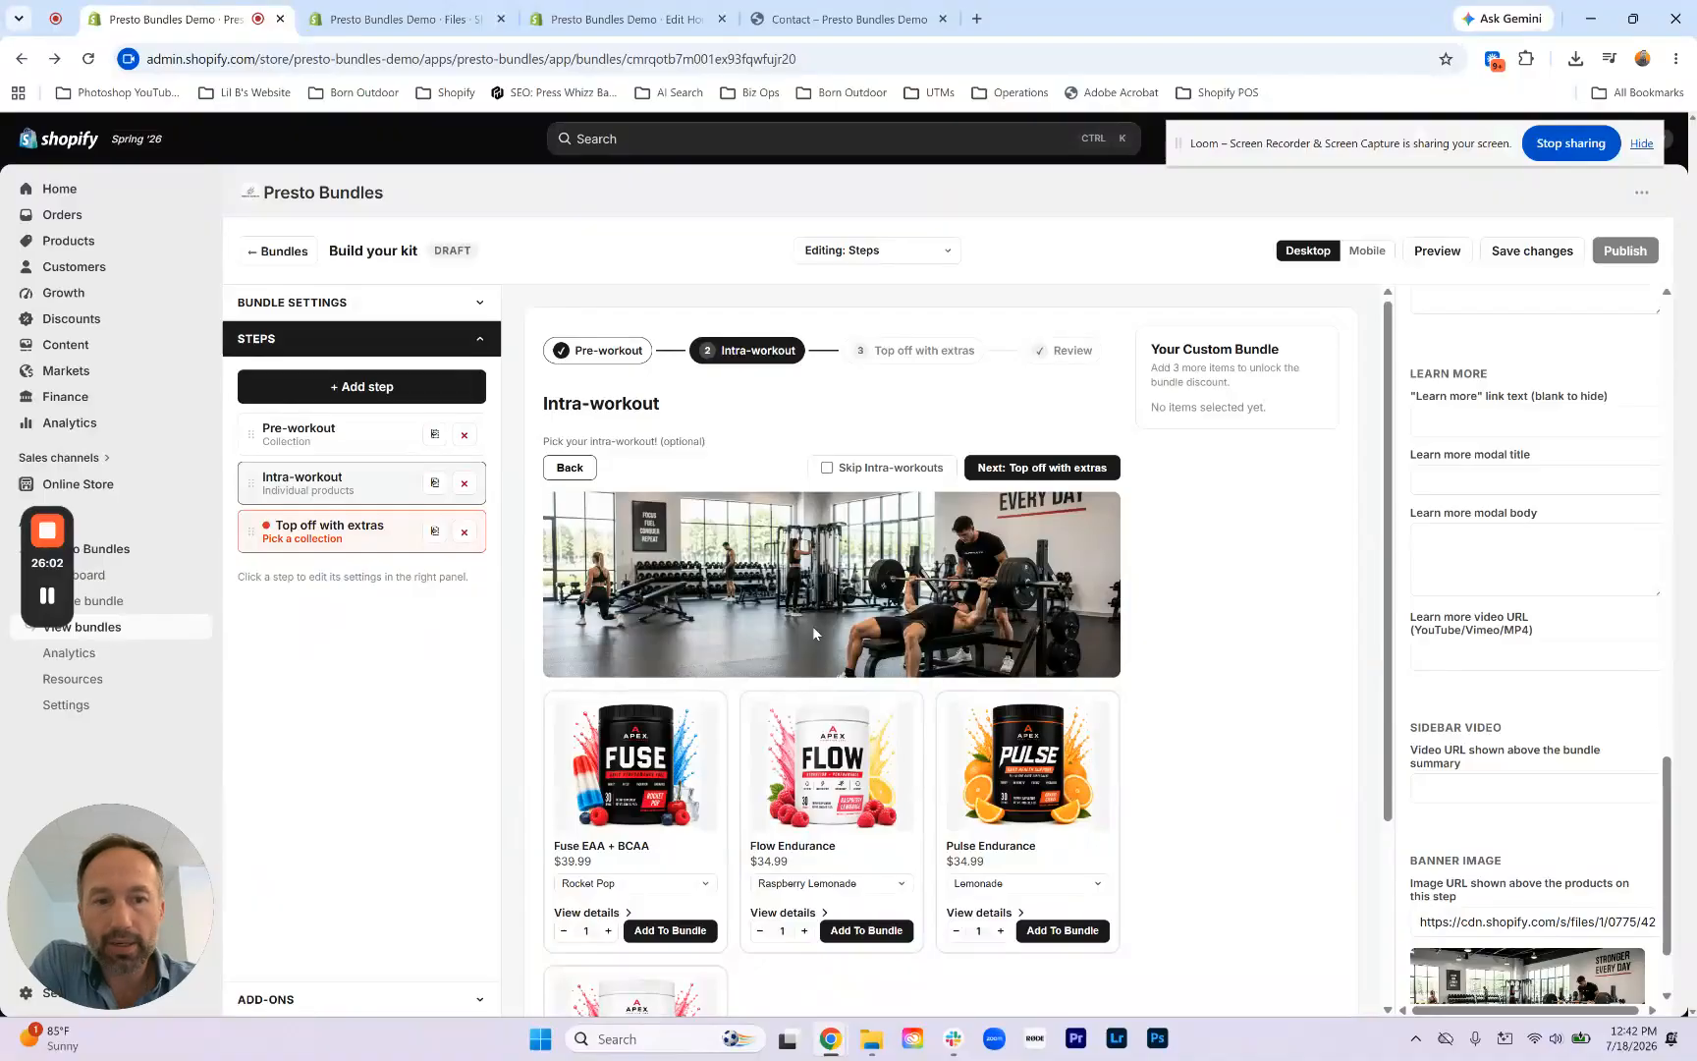
{"action": "scroll", "coordinate": [1538, 636], "scroll_direction": "down", "scroll_amount": 1}
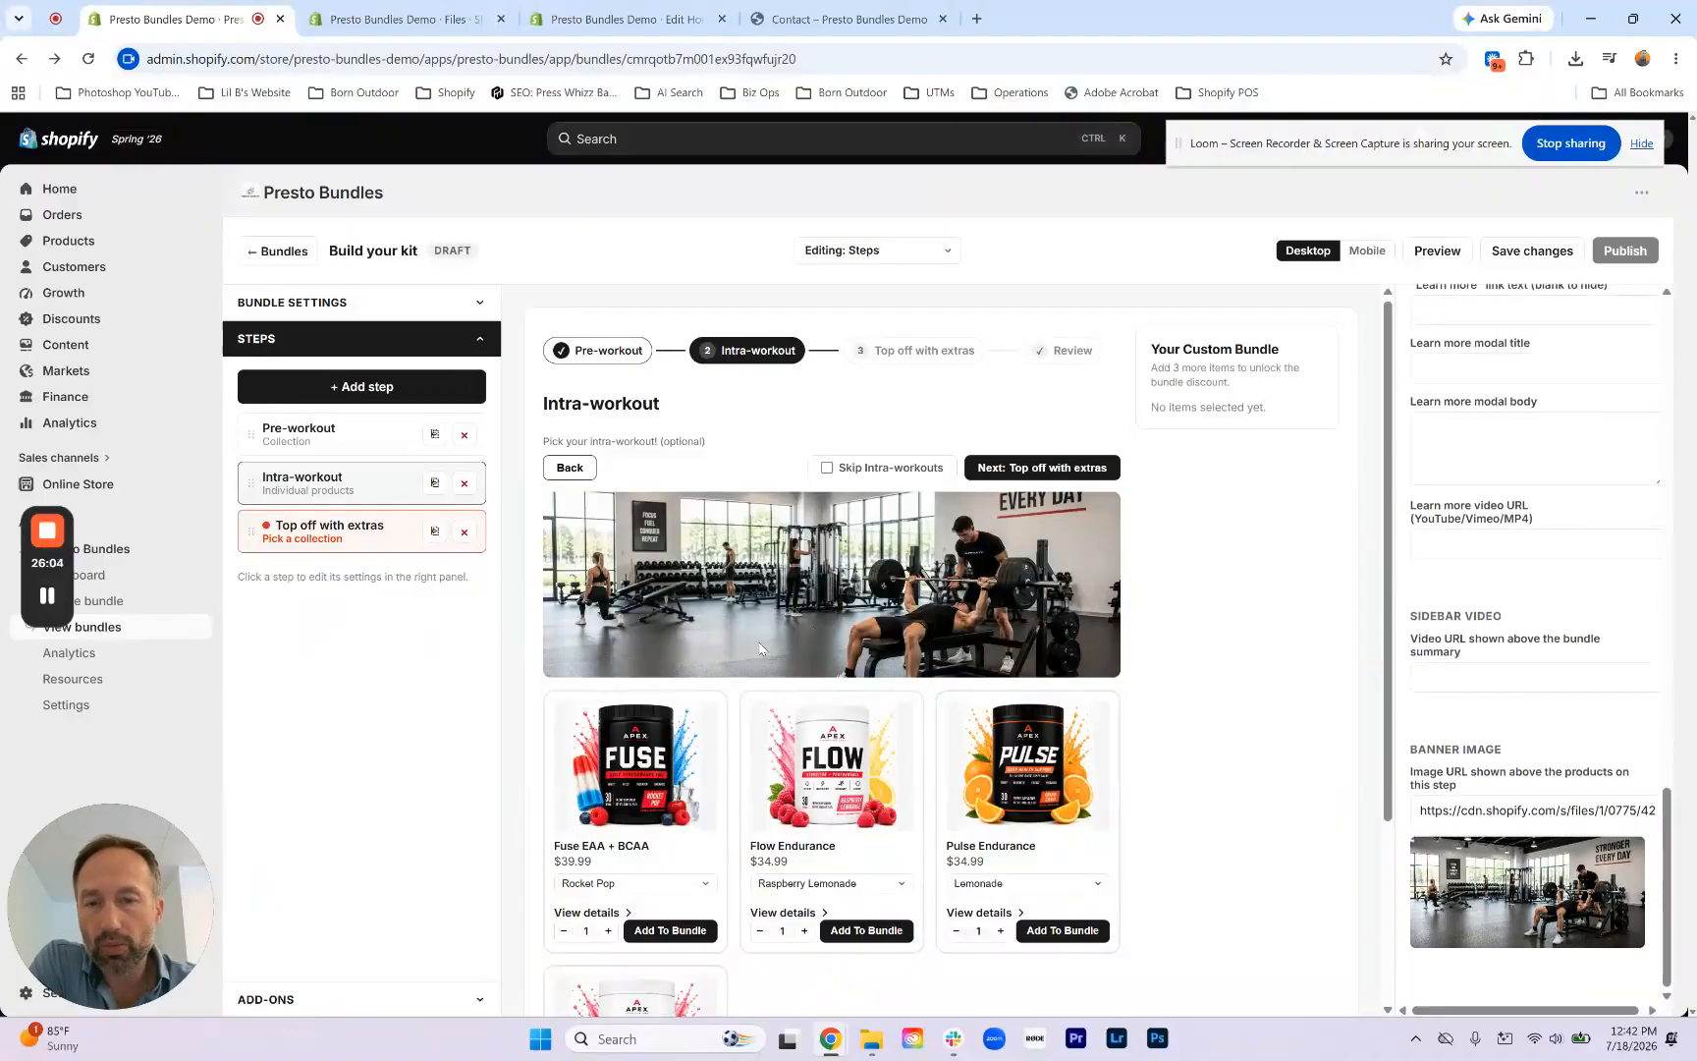
{"action": "scroll", "coordinate": [759, 648], "scroll_direction": "down", "scroll_amount": 1}
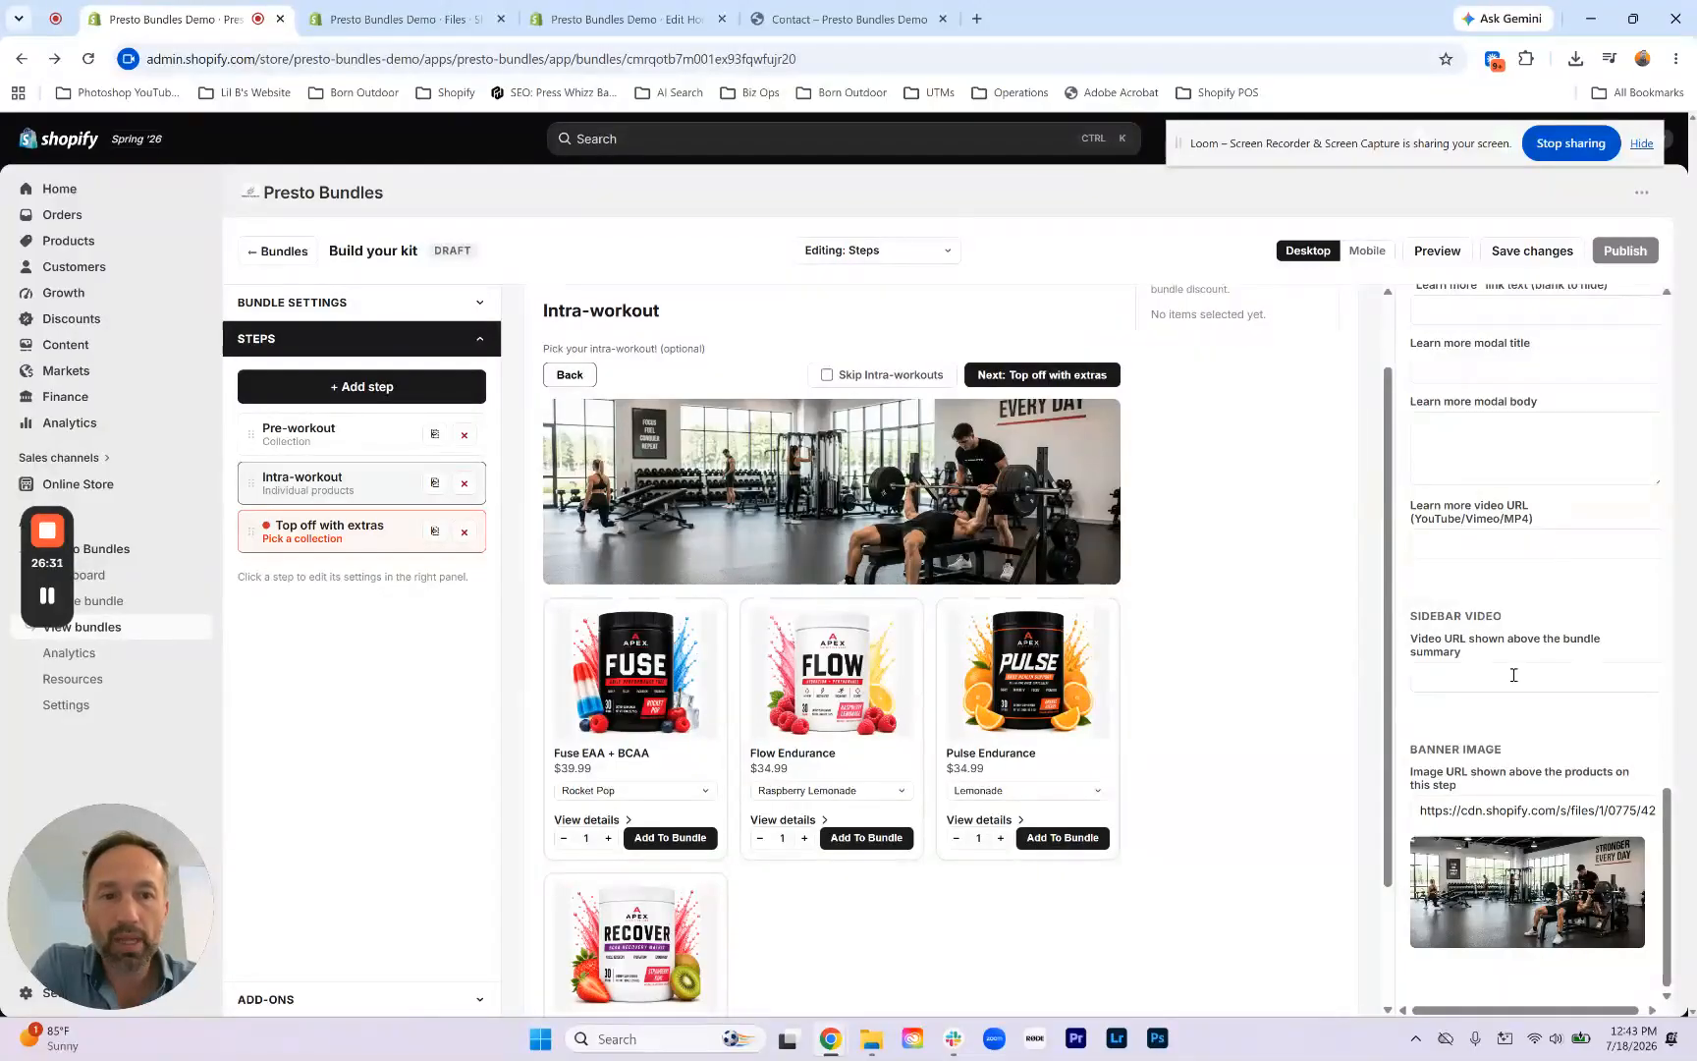
{"action": "scroll", "coordinate": [1513, 614], "scroll_direction": "up", "scroll_amount": 5}
{"action": "scroll", "coordinate": [1511, 609], "scroll_direction": "down", "scroll_amount": 3}
{"action": "scroll", "coordinate": [1510, 609], "scroll_direction": "down", "scroll_amount": 2}
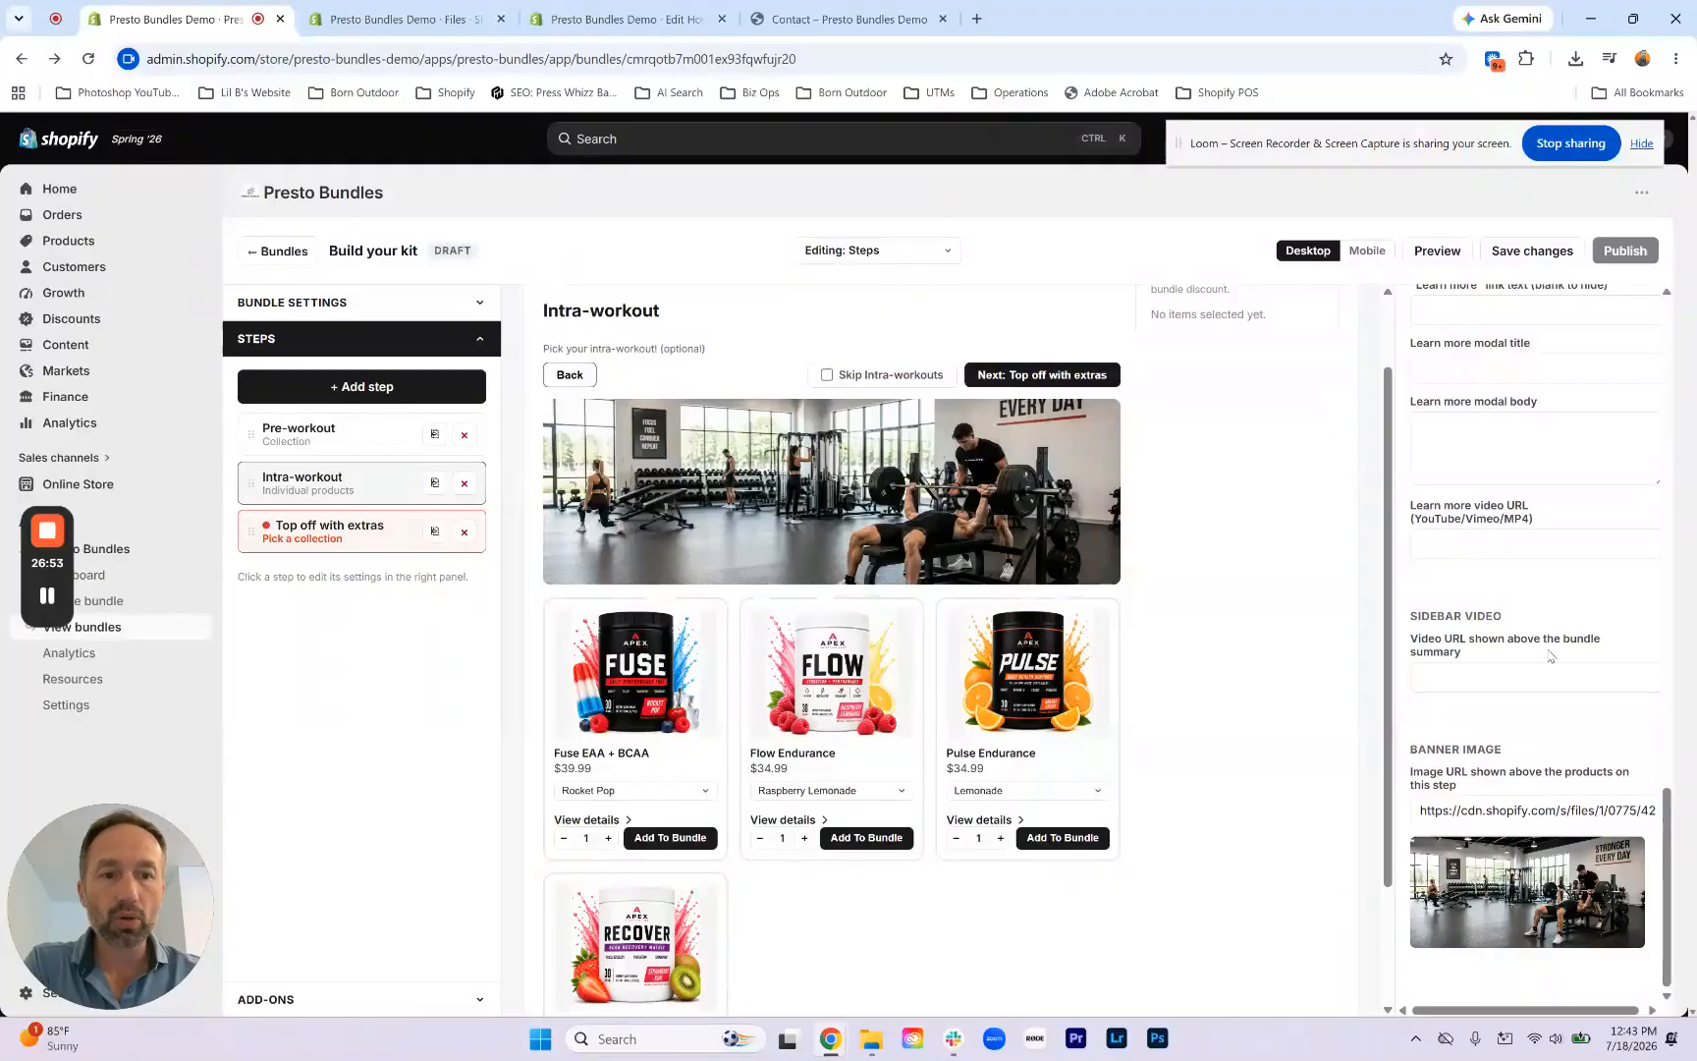
Step: Rename the "Top off with extras" step to "Recovery"
{"action": "left_click", "coordinate": [326, 541]}
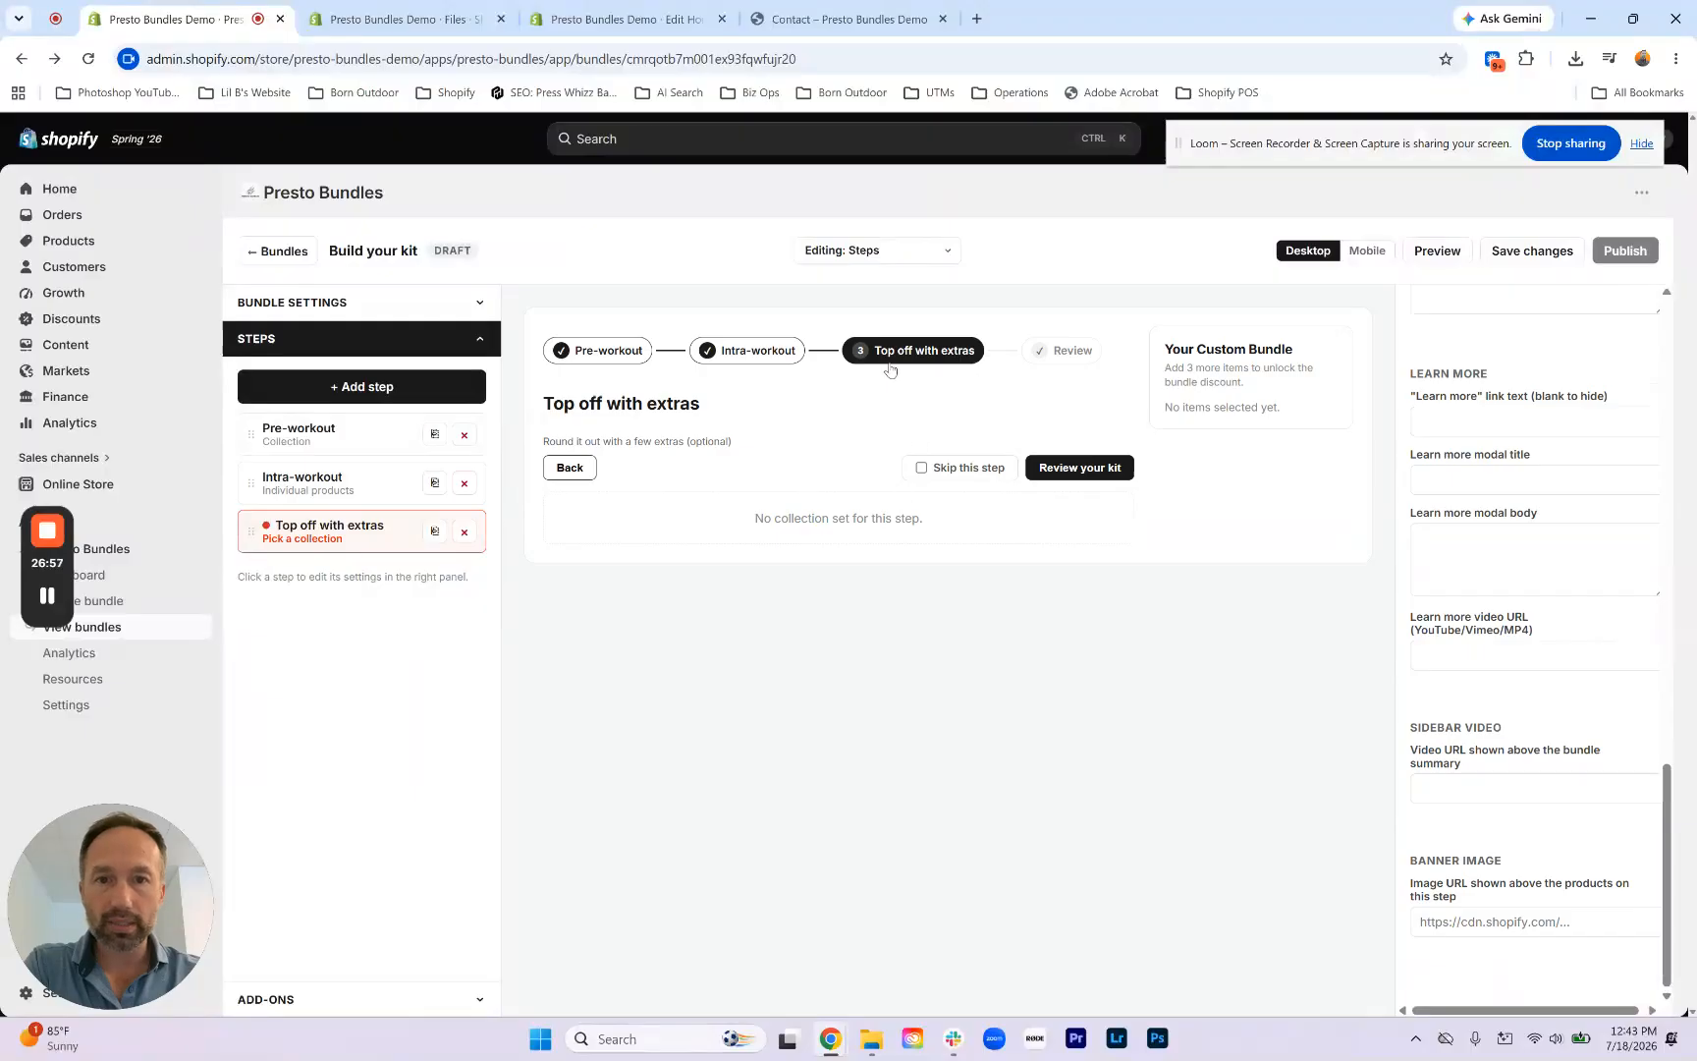
{"action": "scroll", "coordinate": [1542, 416], "scroll_direction": "up", "scroll_amount": 5}
{"action": "scroll", "coordinate": [1543, 417], "scroll_direction": "up", "scroll_amount": 5}
{"action": "triple_click", "coordinate": [1528, 394]}
{"action": "type", "text": "Recovery"}
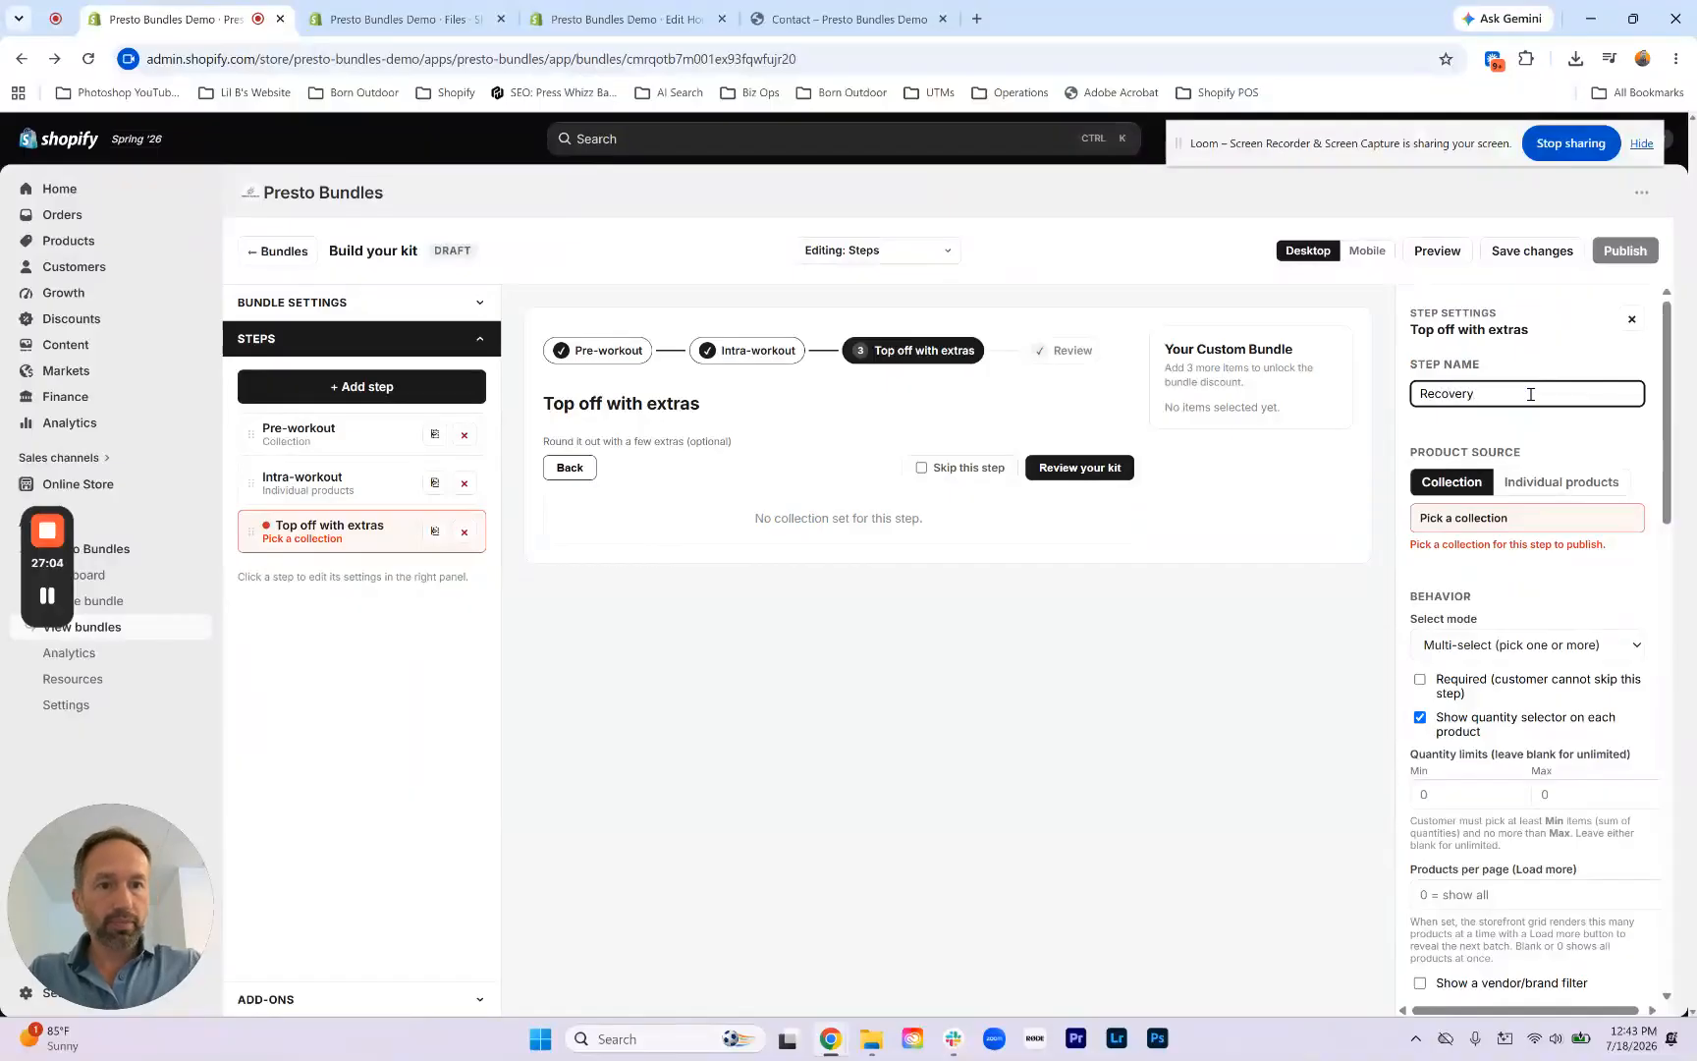
{"action": "left_click", "coordinate": [1480, 442]}
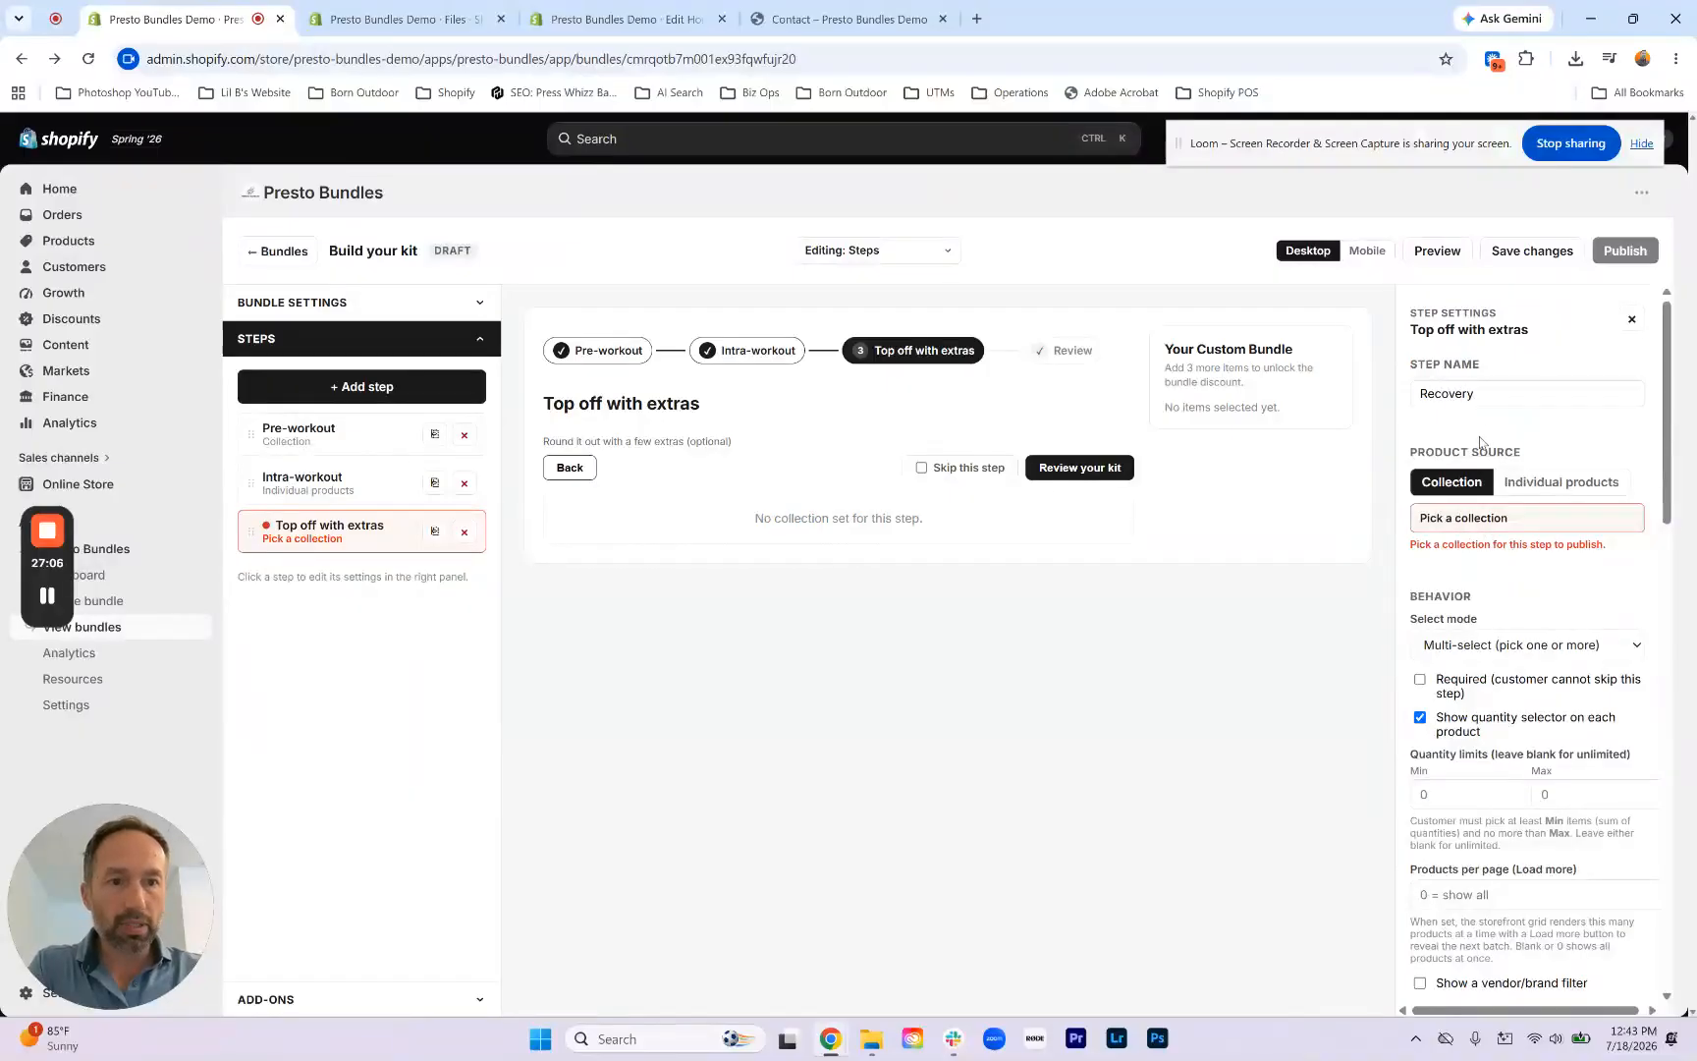
Step: Assign the Protein collection as the Recovery step's product source
{"action": "left_click", "coordinate": [1457, 523]}
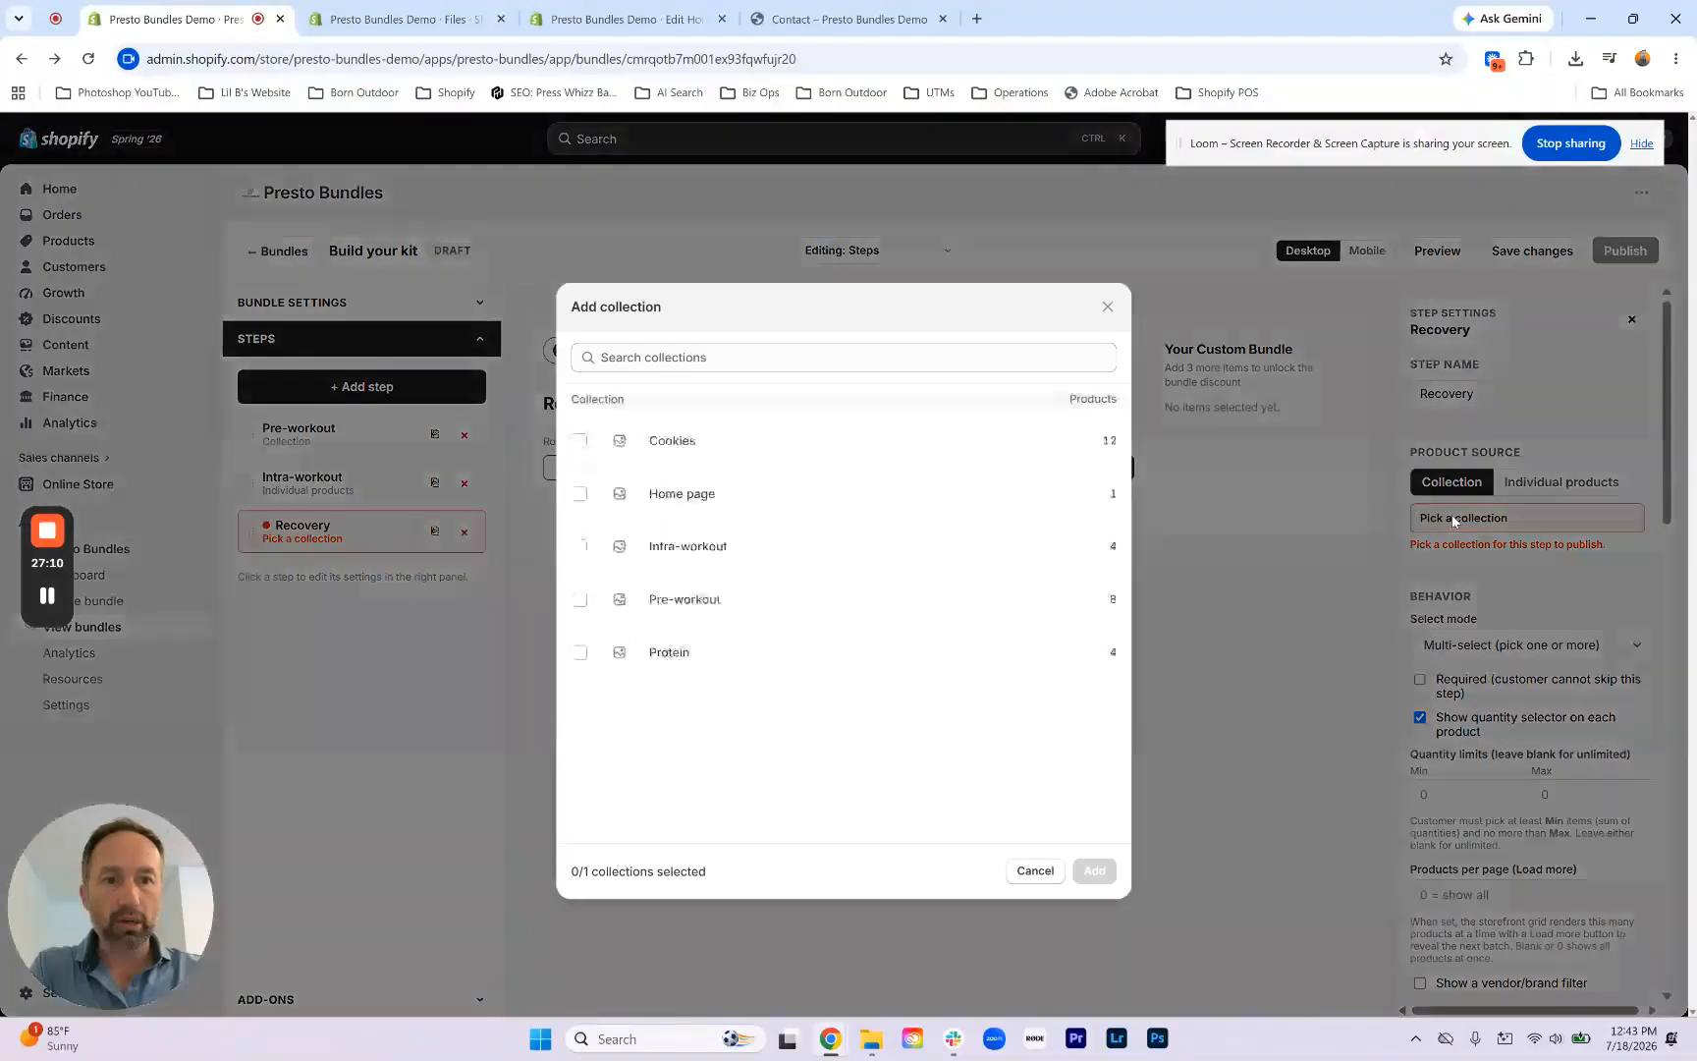
{"action": "left_click", "coordinate": [780, 652]}
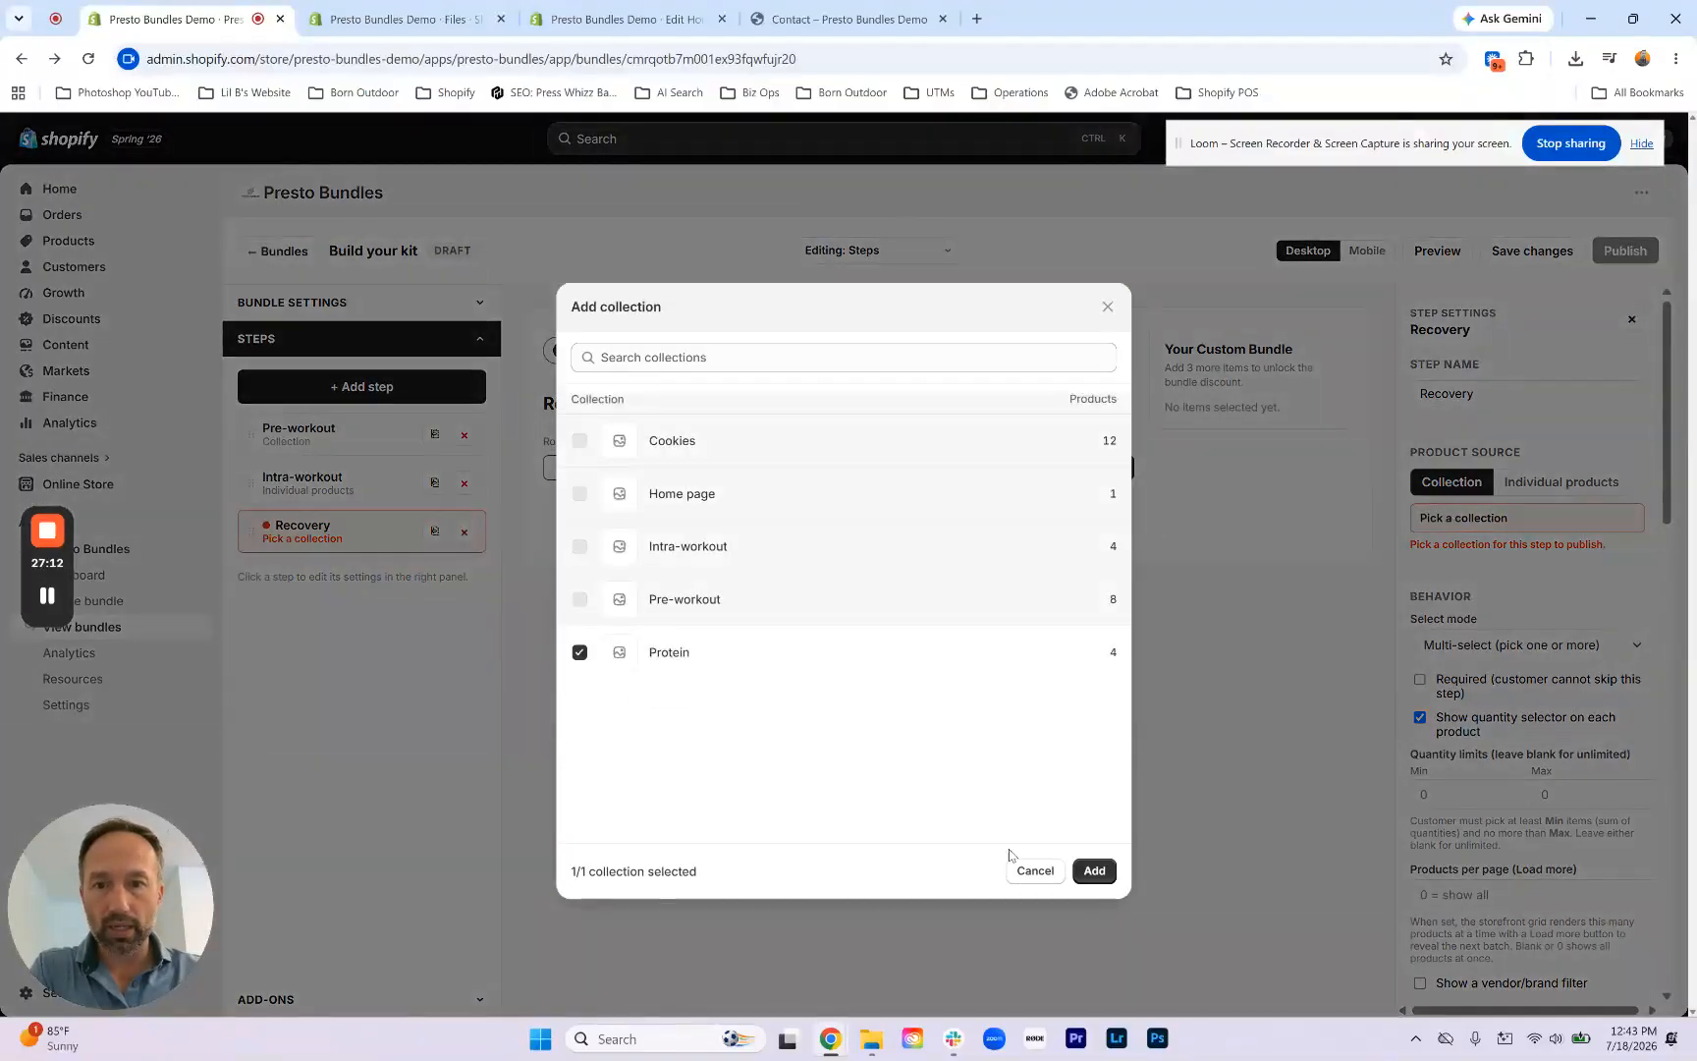
{"action": "left_click", "coordinate": [1094, 870]}
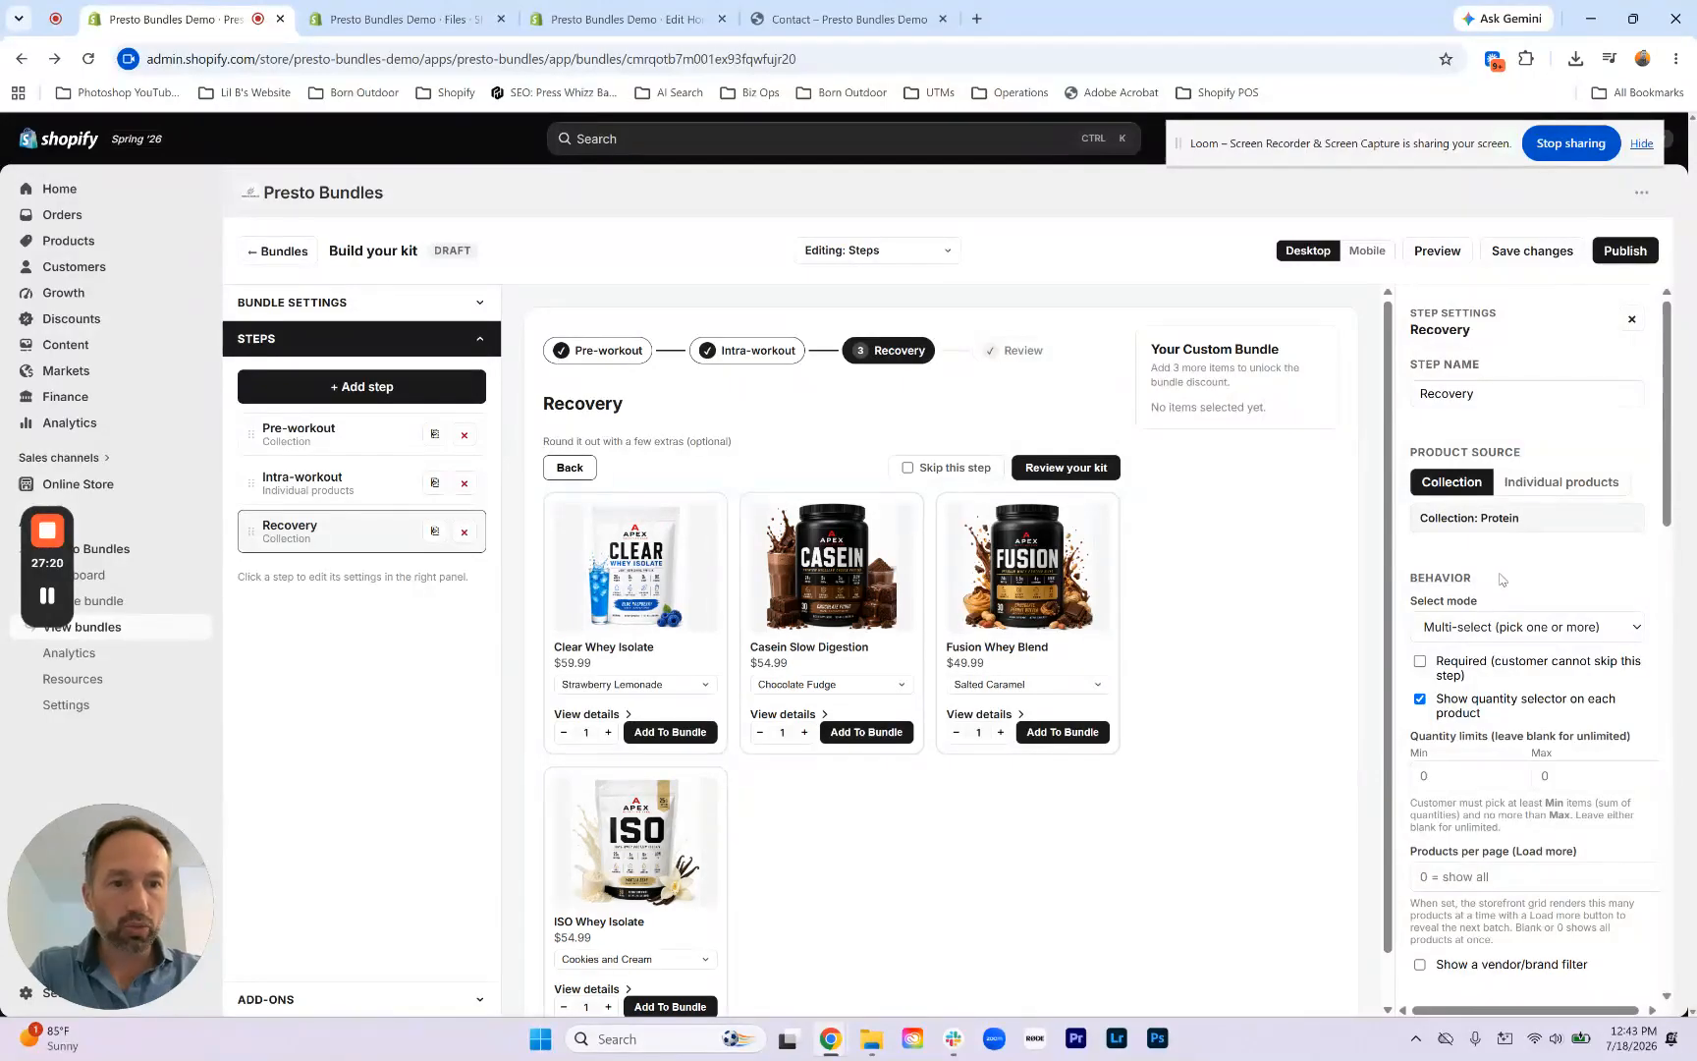
Step: Make the Recovery step required so customers cannot skip it, and look over its remaining settings
{"action": "scroll", "coordinate": [1500, 579], "scroll_direction": "down", "scroll_amount": 8}
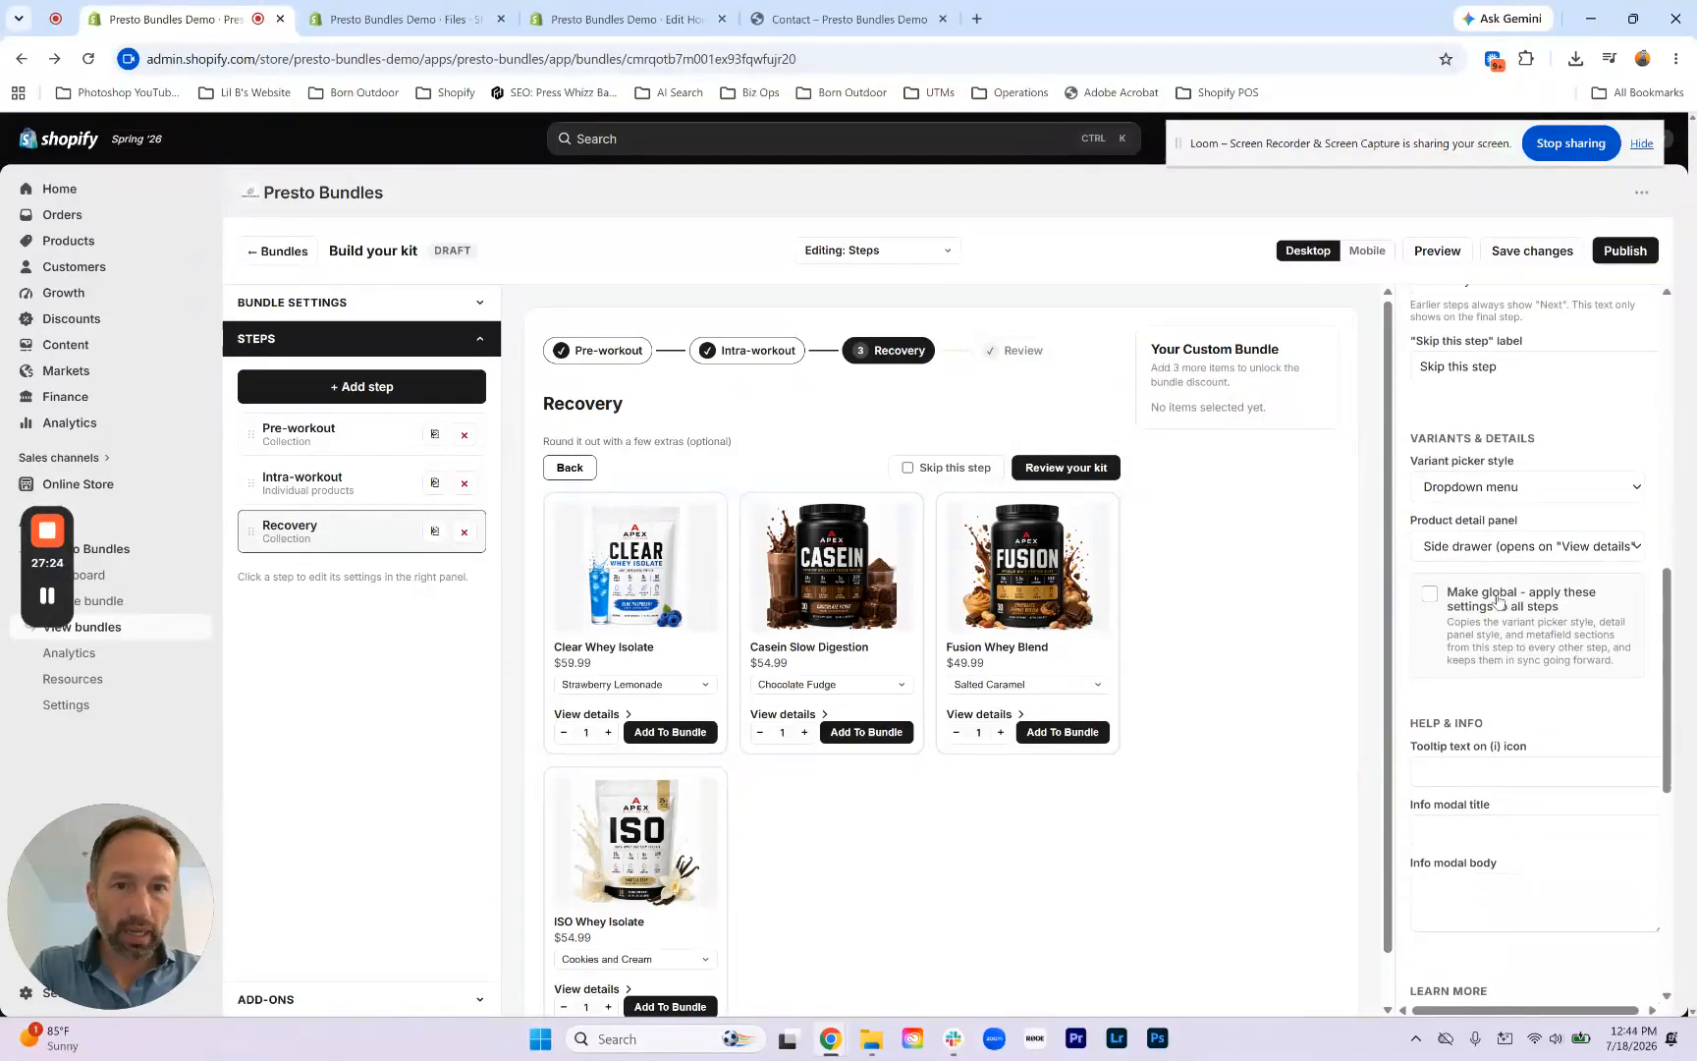
{"action": "scroll", "coordinate": [1497, 601], "scroll_direction": "down", "scroll_amount": 4}
{"action": "scroll", "coordinate": [1500, 609], "scroll_direction": "up", "scroll_amount": 10}
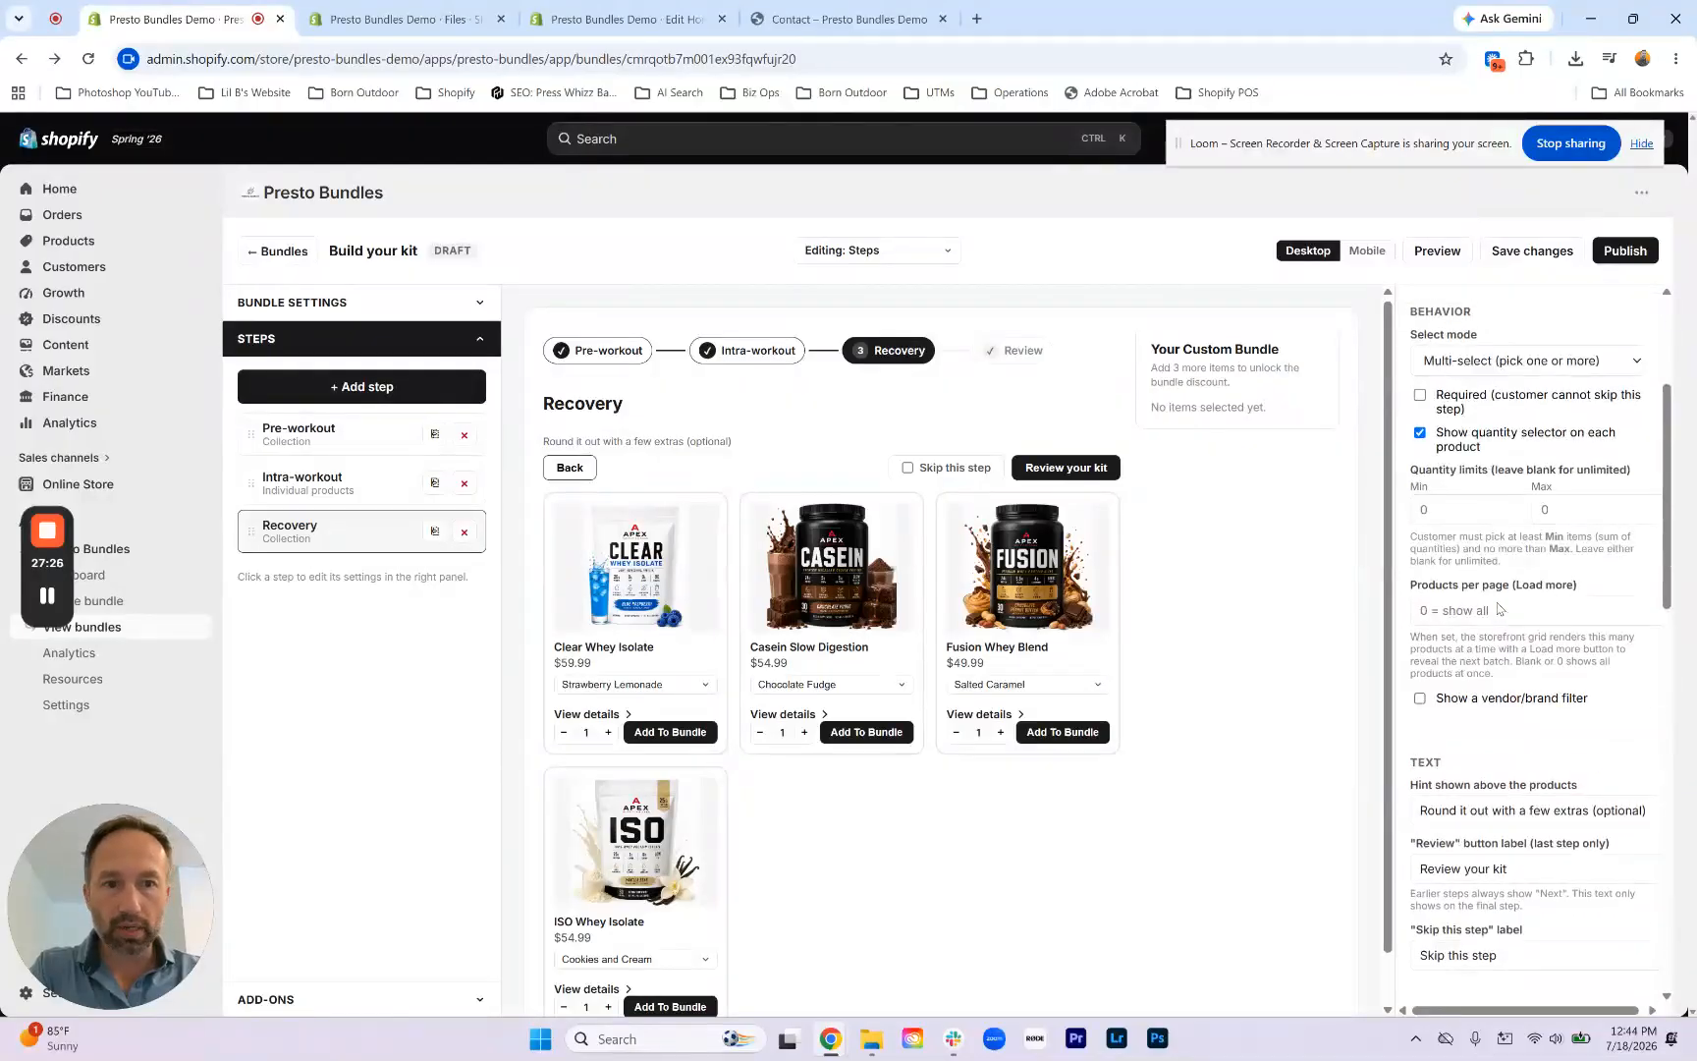
{"action": "scroll", "coordinate": [1499, 609], "scroll_direction": "up", "scroll_amount": 3}
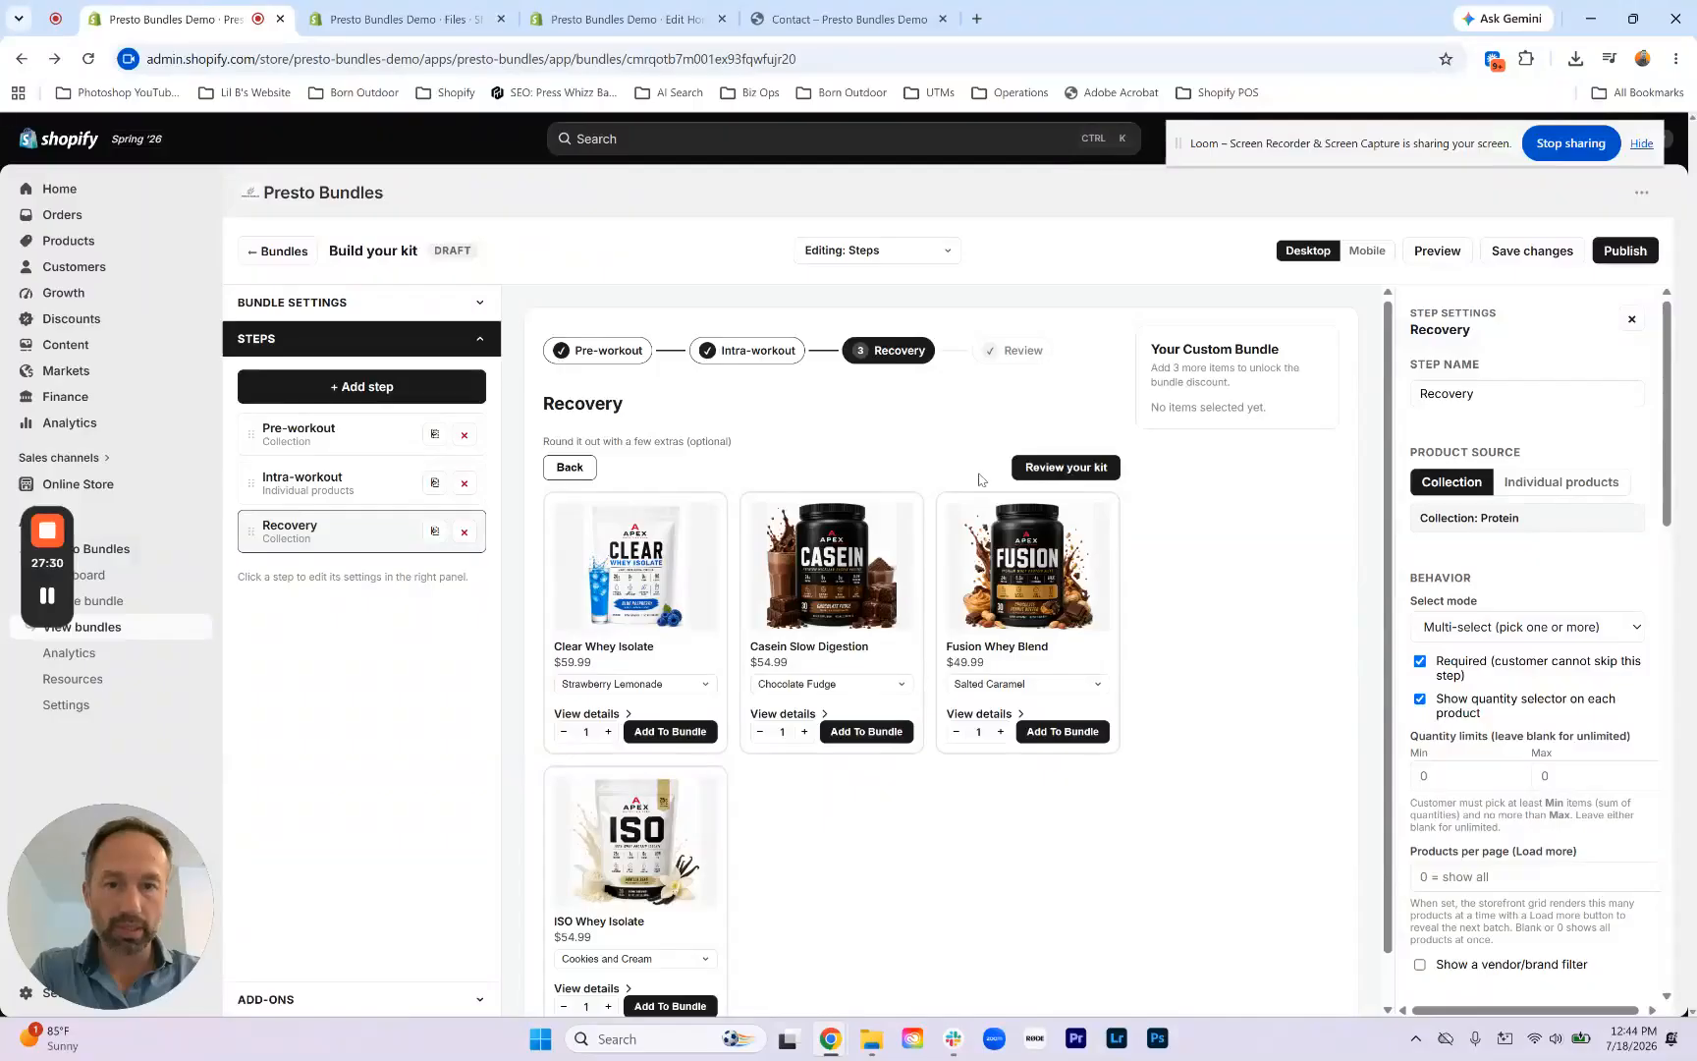
{"action": "scroll", "coordinate": [1504, 640], "scroll_direction": "down", "scroll_amount": 4}
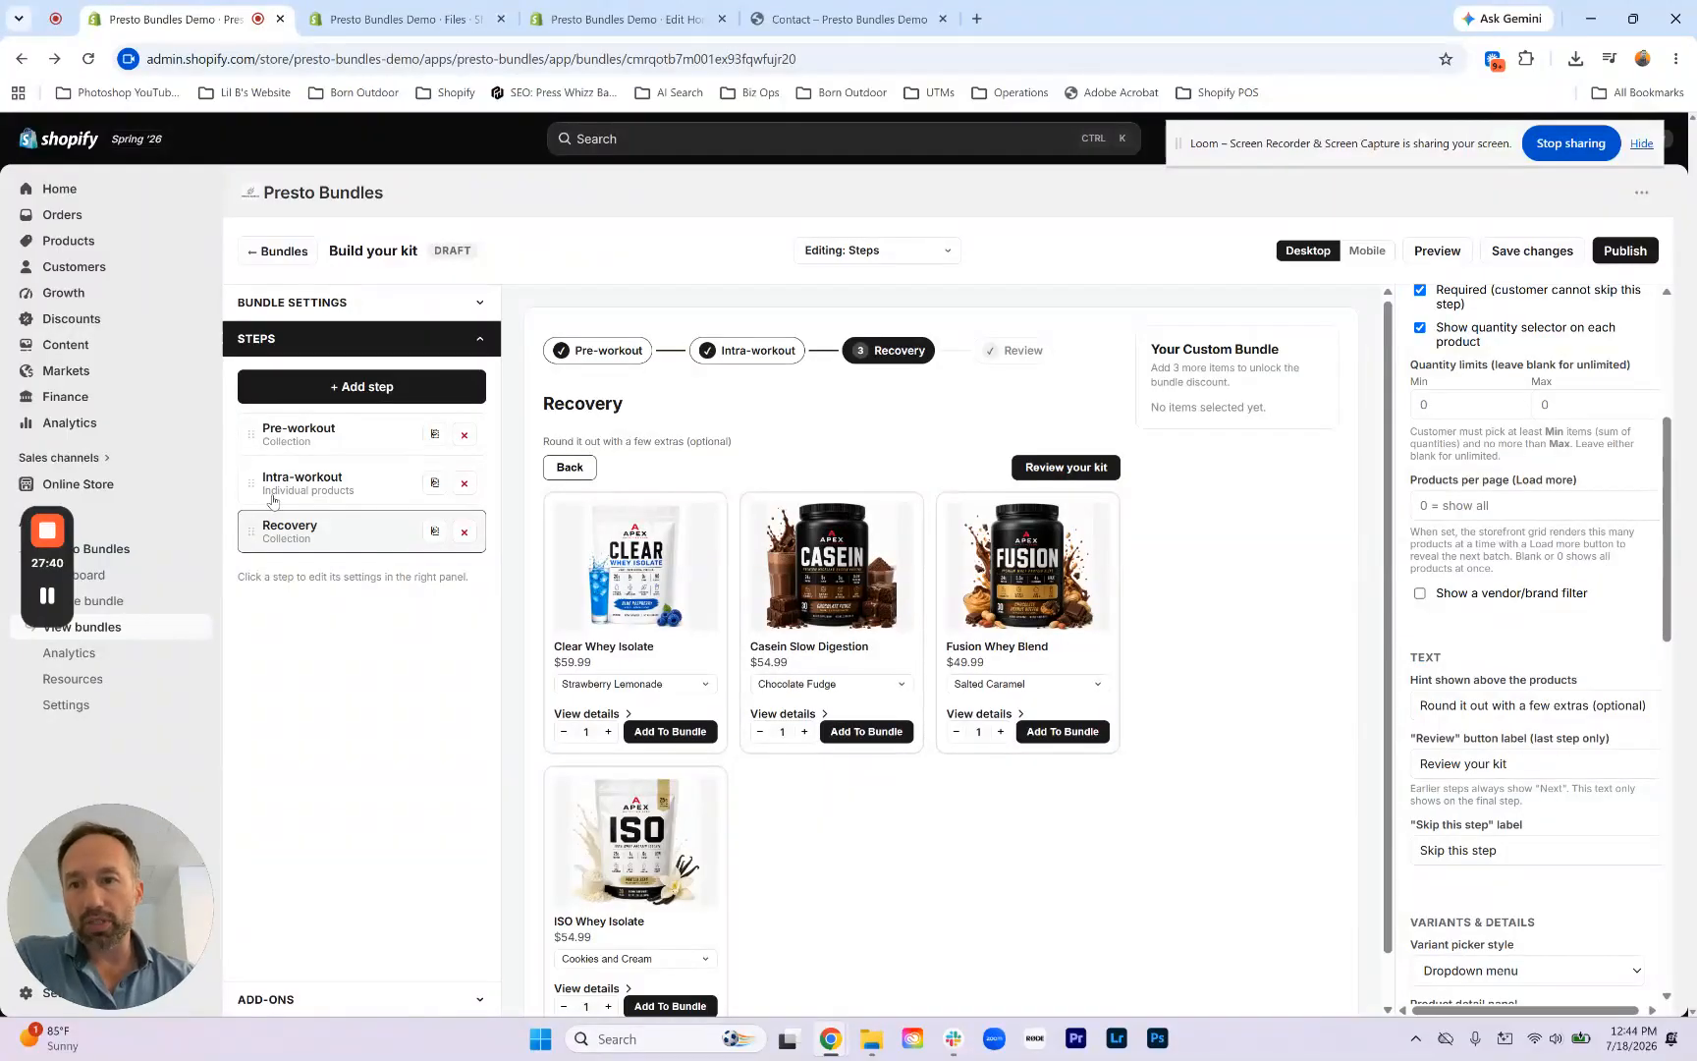
{"action": "scroll", "coordinate": [1556, 488], "scroll_direction": "up", "scroll_amount": 4}
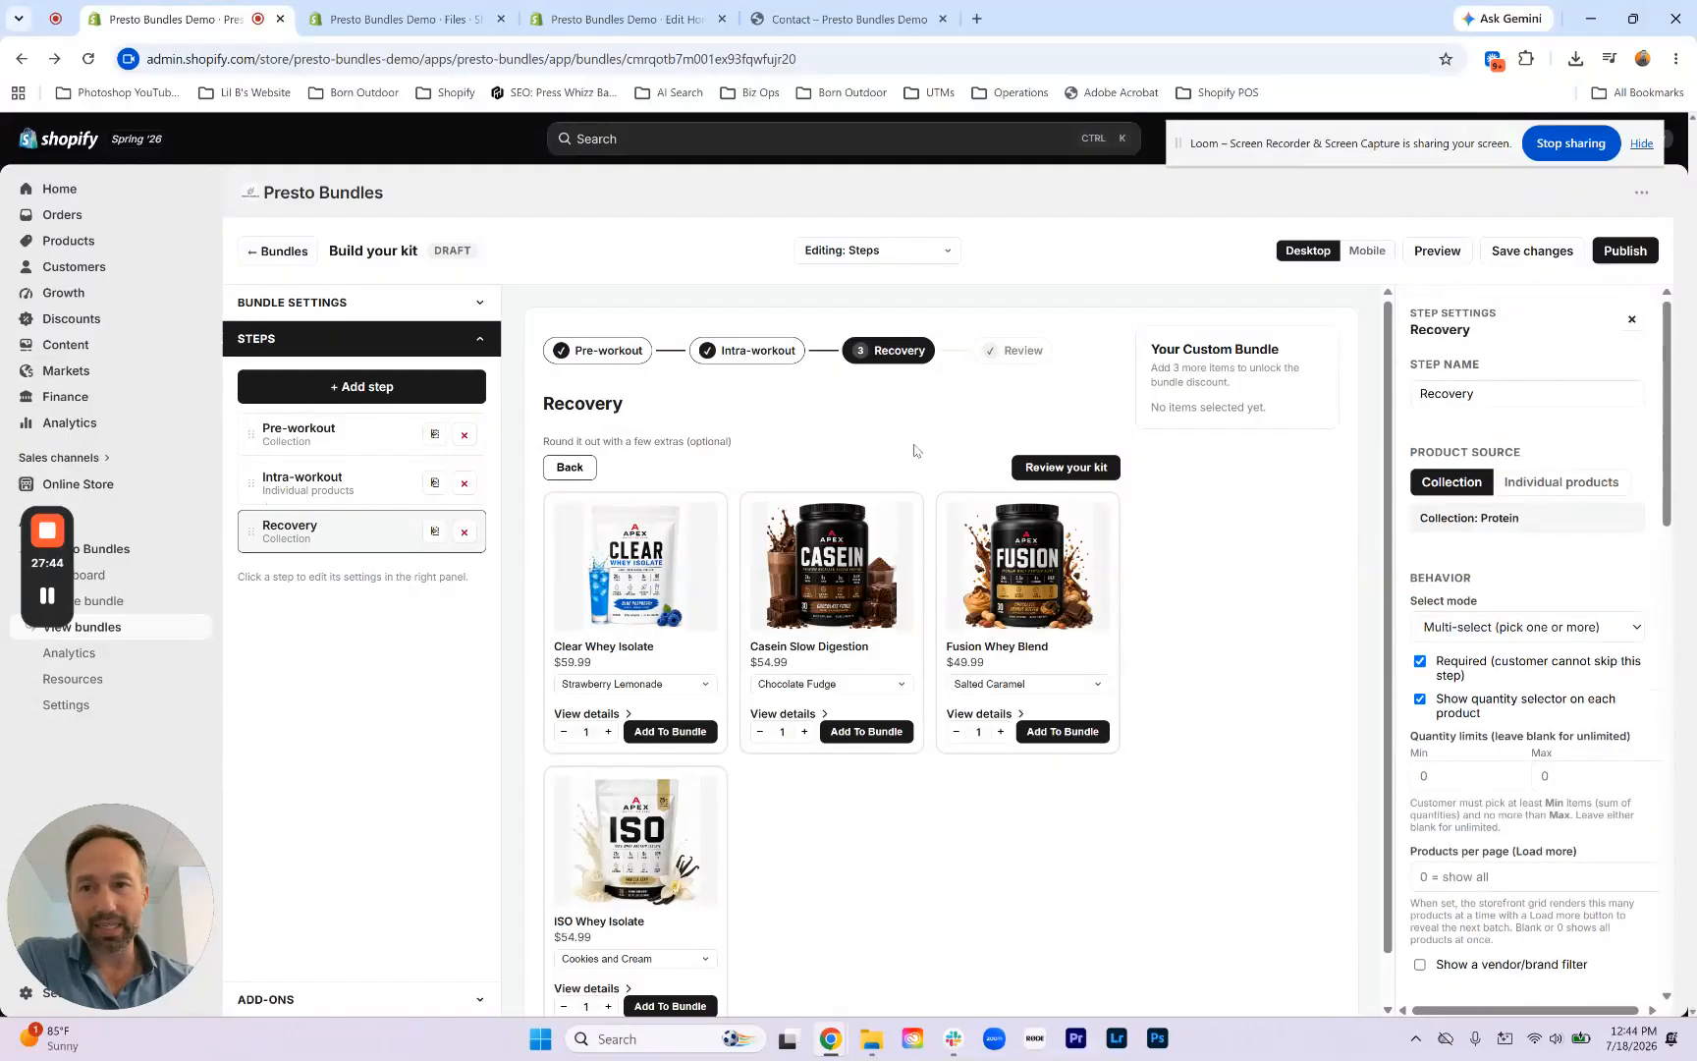
Step: Add a cross-sell pop-up to the bundle's add-ons and name it "Multi", with the Pre-workout step shown in the preview
{"action": "left_click", "coordinate": [363, 346]}
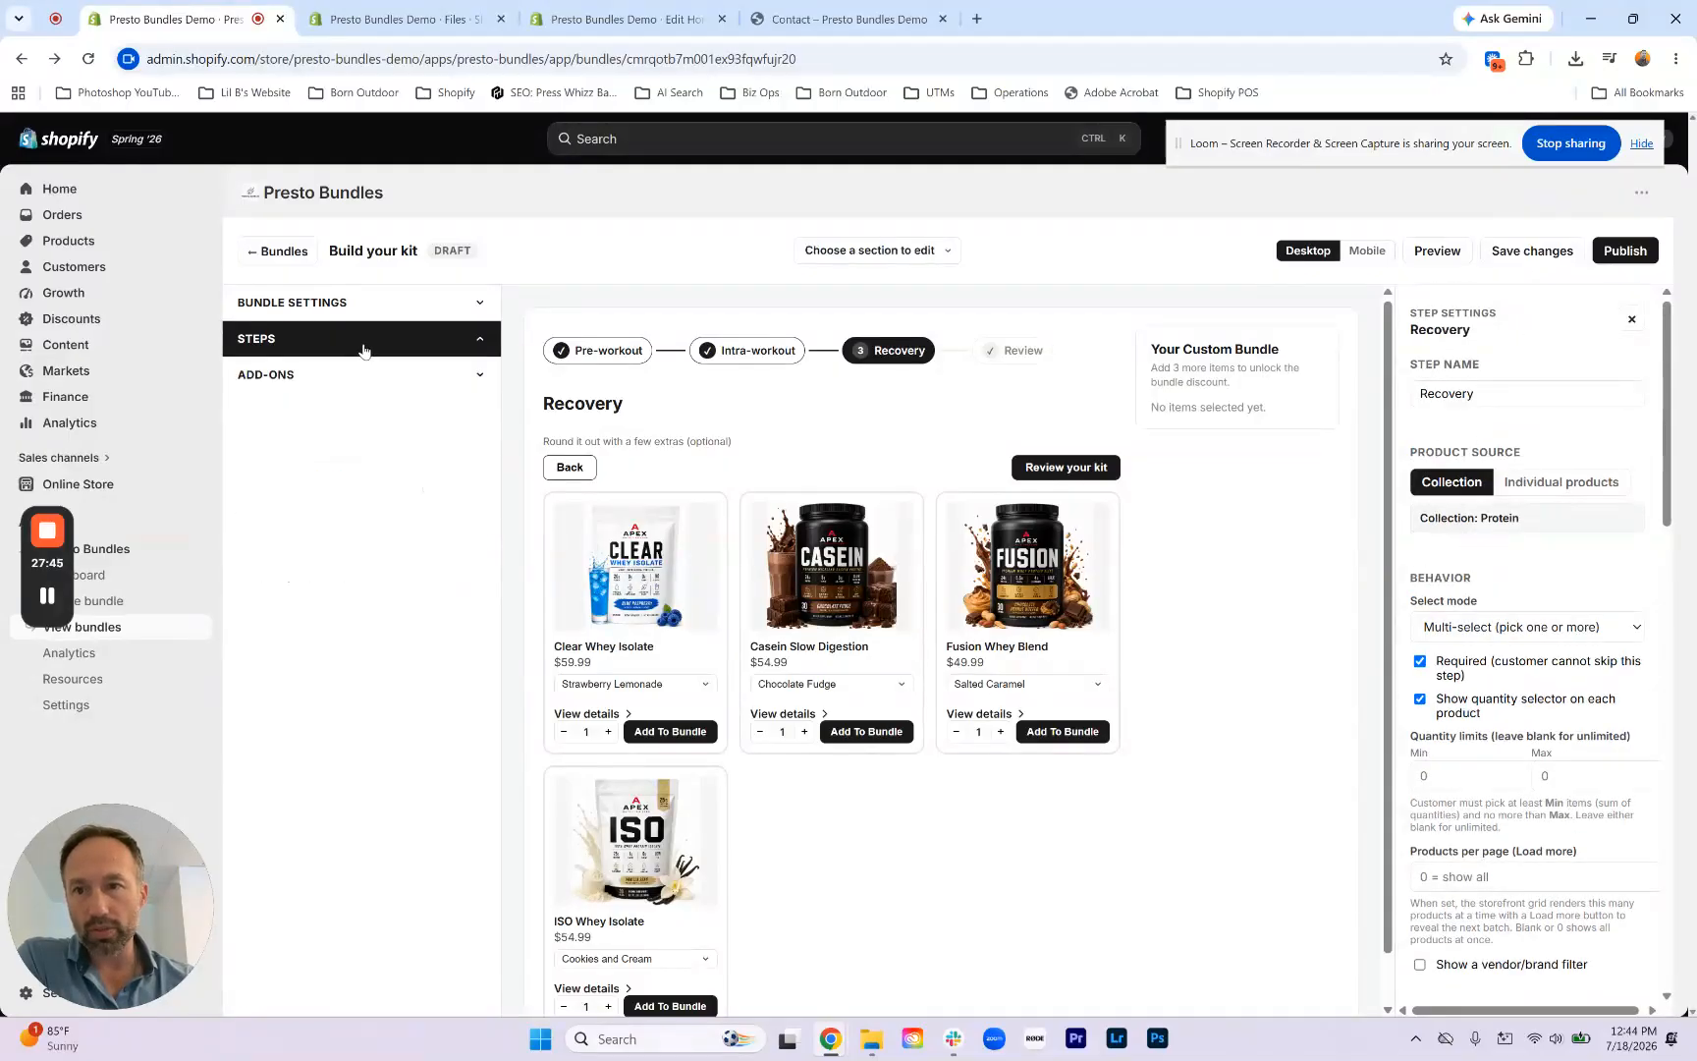
{"action": "left_click", "coordinate": [327, 383]}
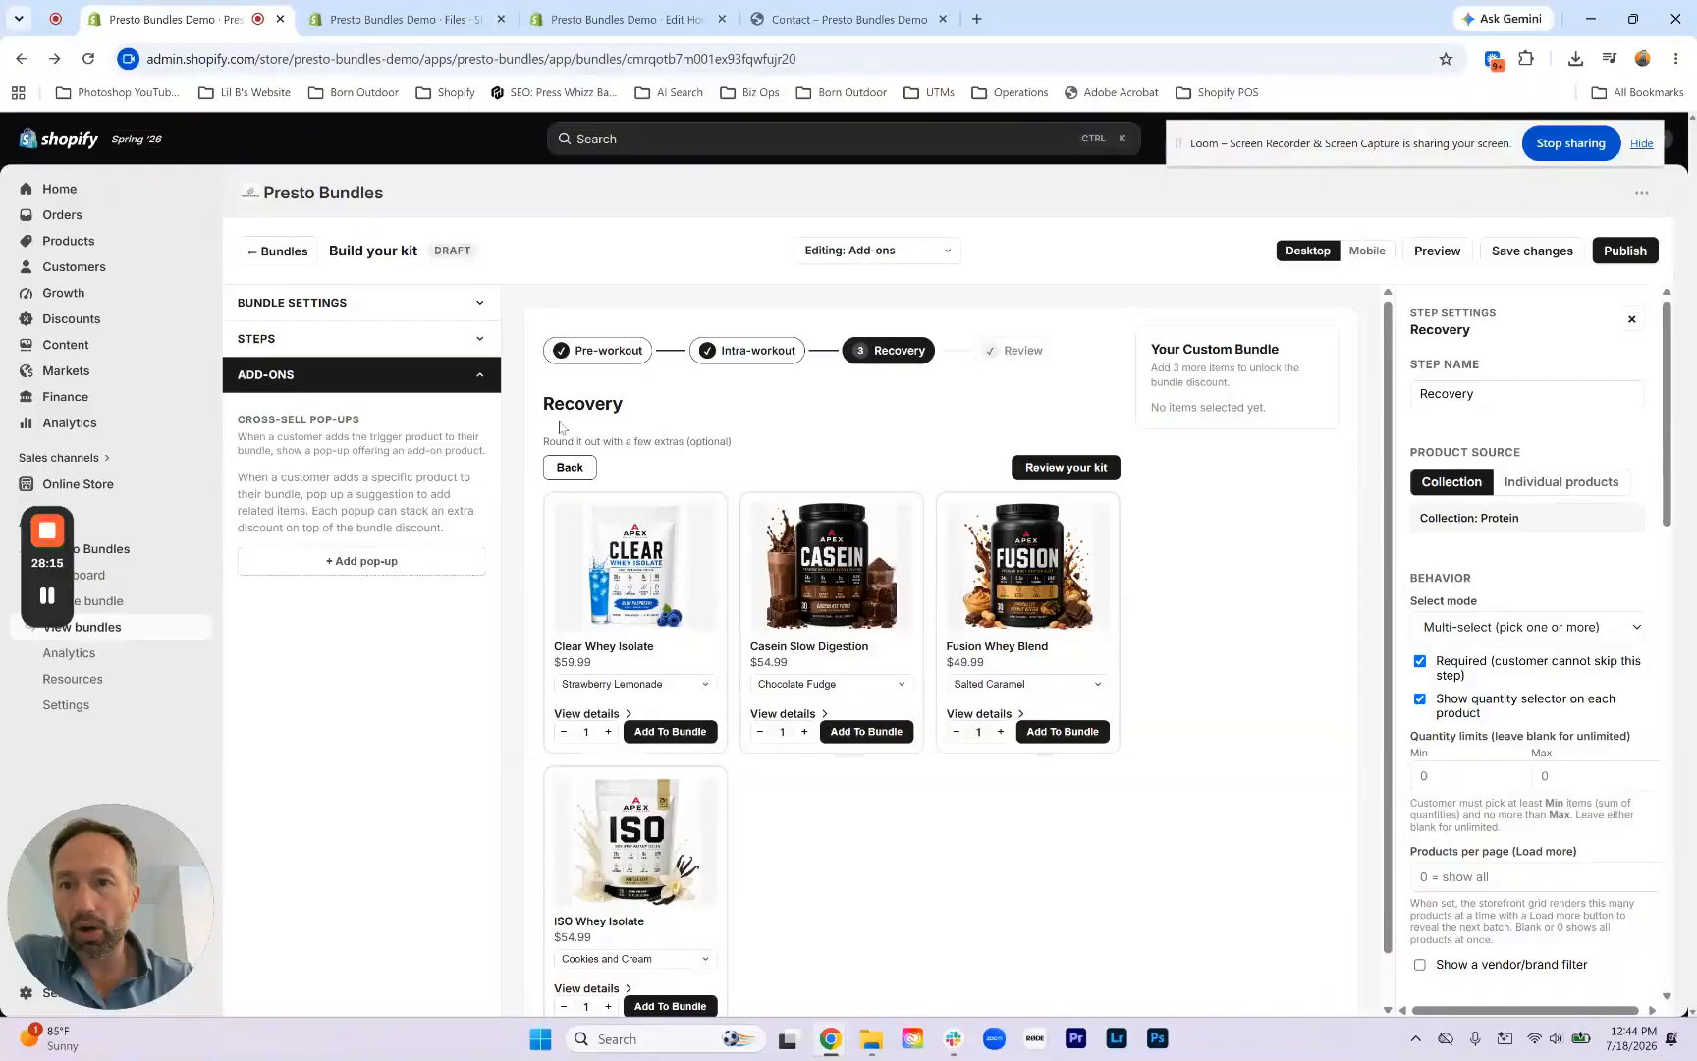
{"action": "left_click", "coordinate": [590, 352]}
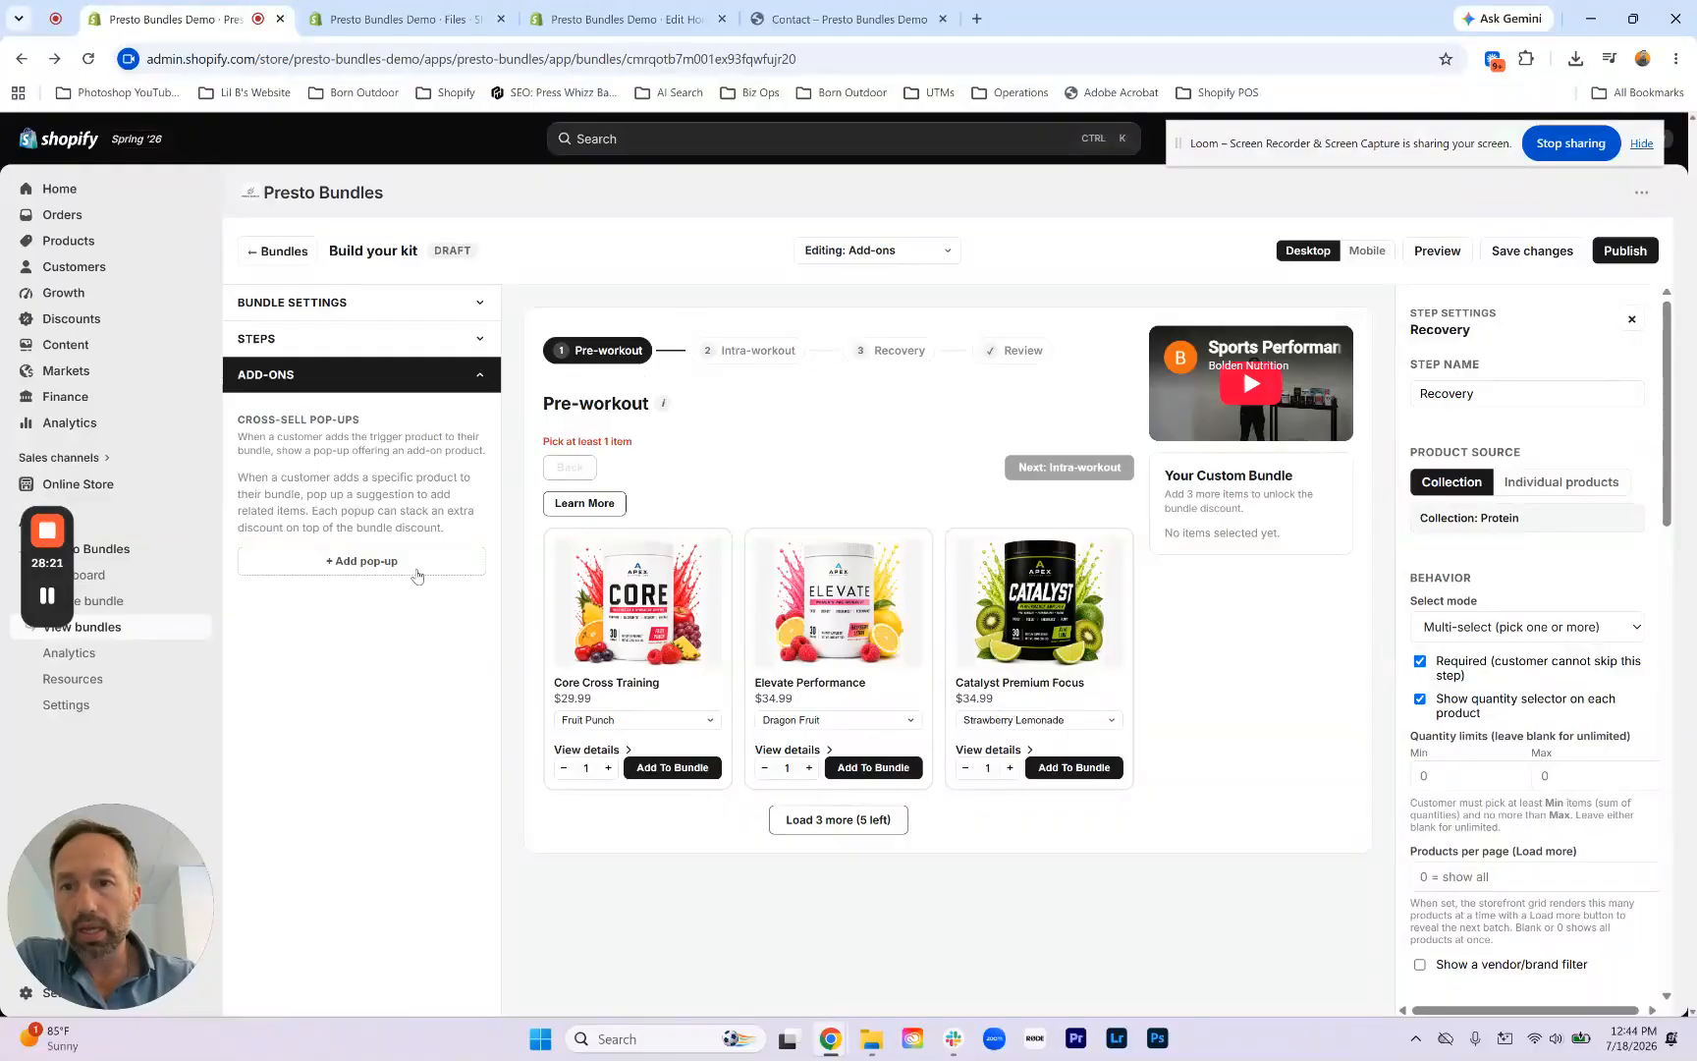
{"action": "left_click", "coordinate": [418, 569]}
{"action": "left_click", "coordinate": [324, 505]}
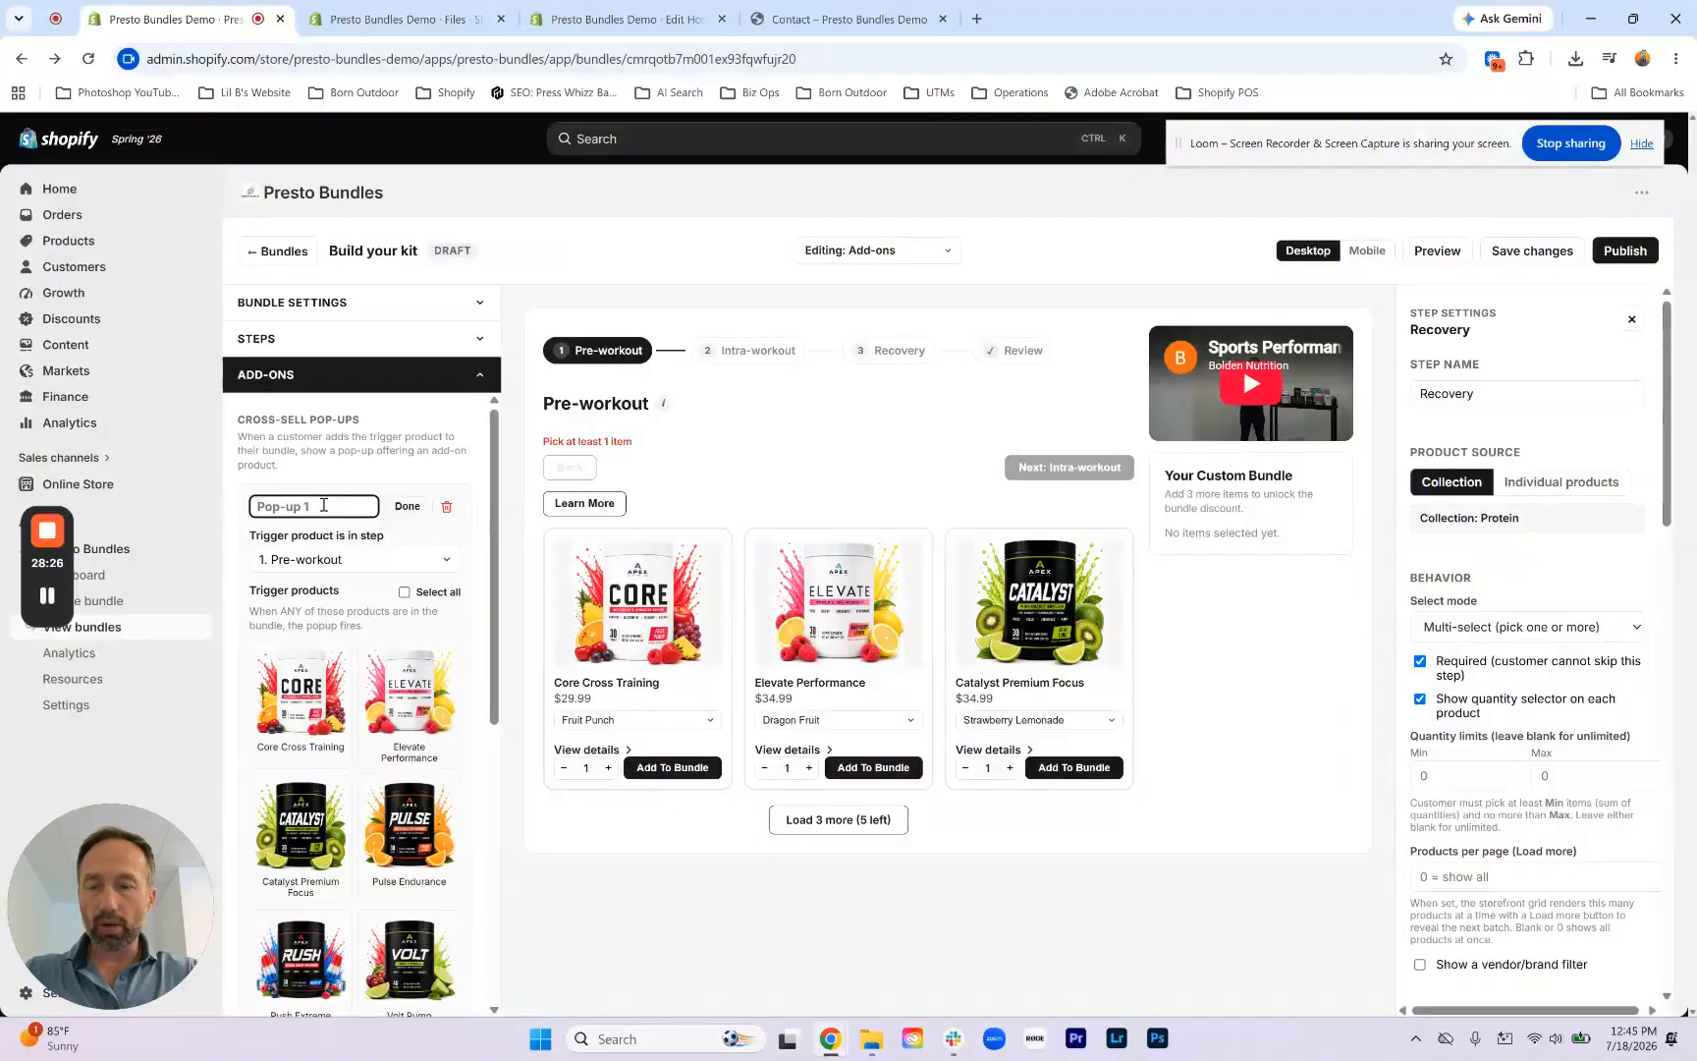
{"action": "type", "text": "Multi"}
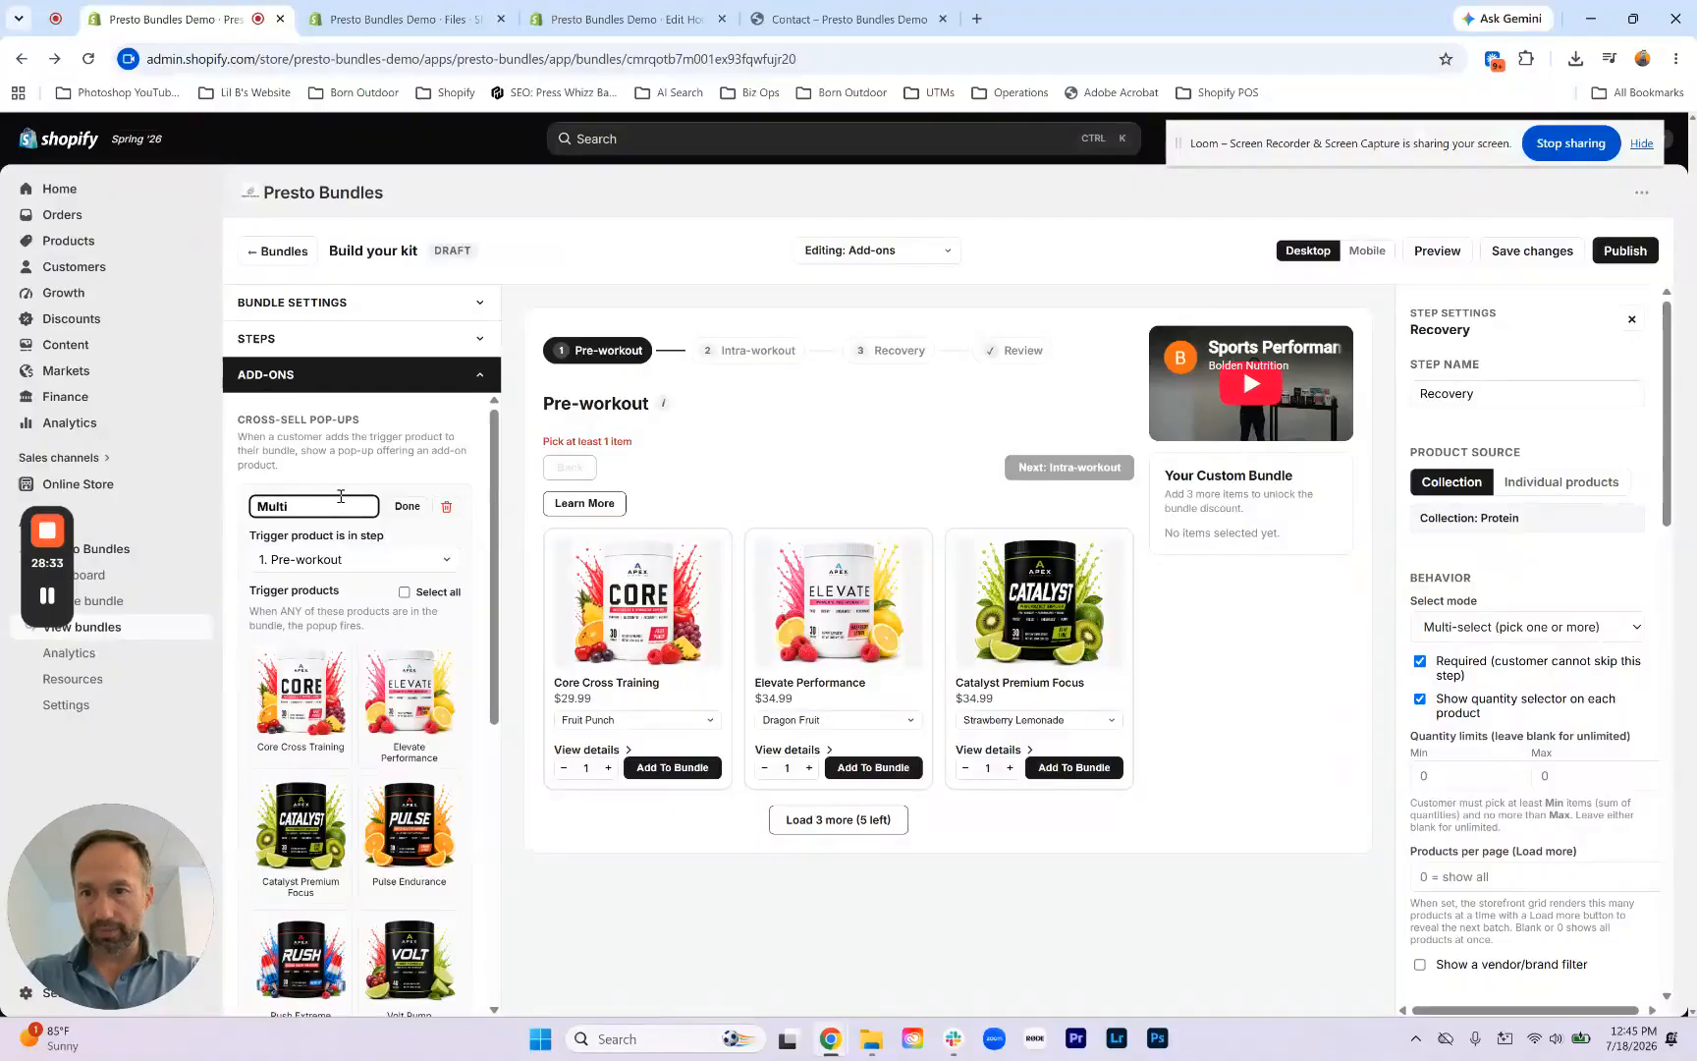
{"action": "left_click", "coordinate": [376, 481]}
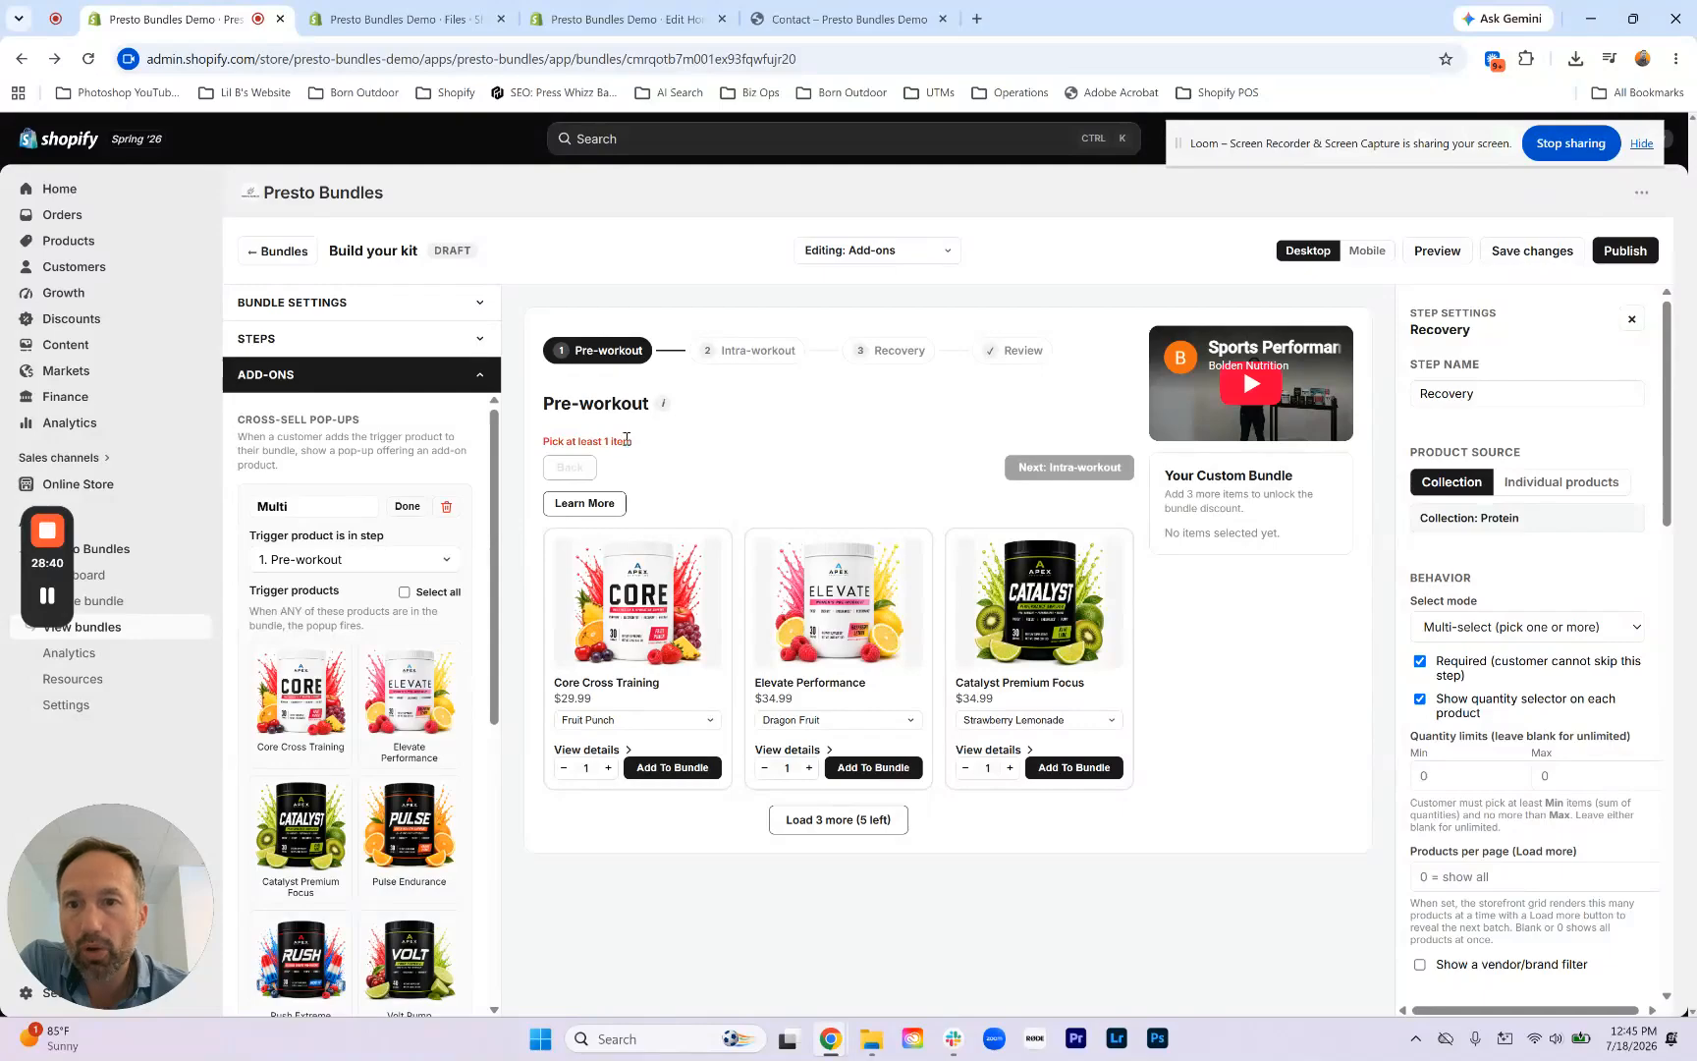
Step: Switch the Multi pop-up's trigger step to Intra-workout and Recovery to compare their products, and return it to Pre-workout
{"action": "left_click", "coordinate": [343, 567]}
{"action": "left_click", "coordinate": [329, 625]}
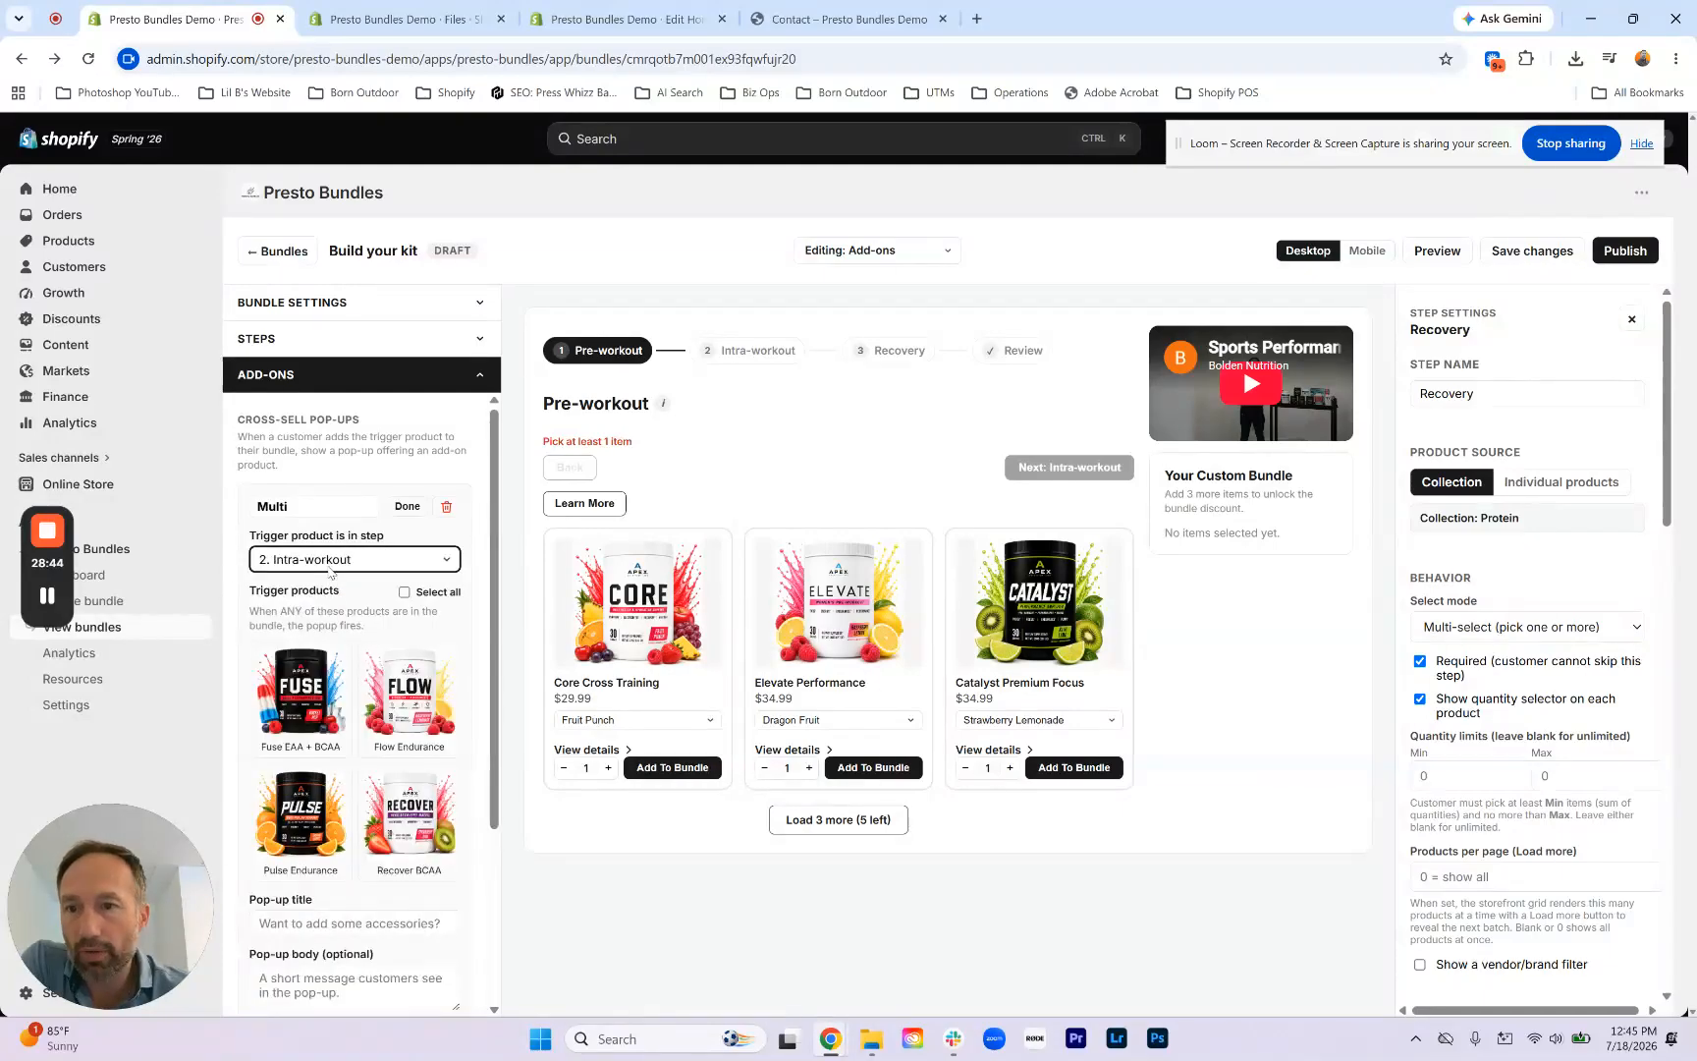
{"action": "left_click", "coordinate": [350, 569]}
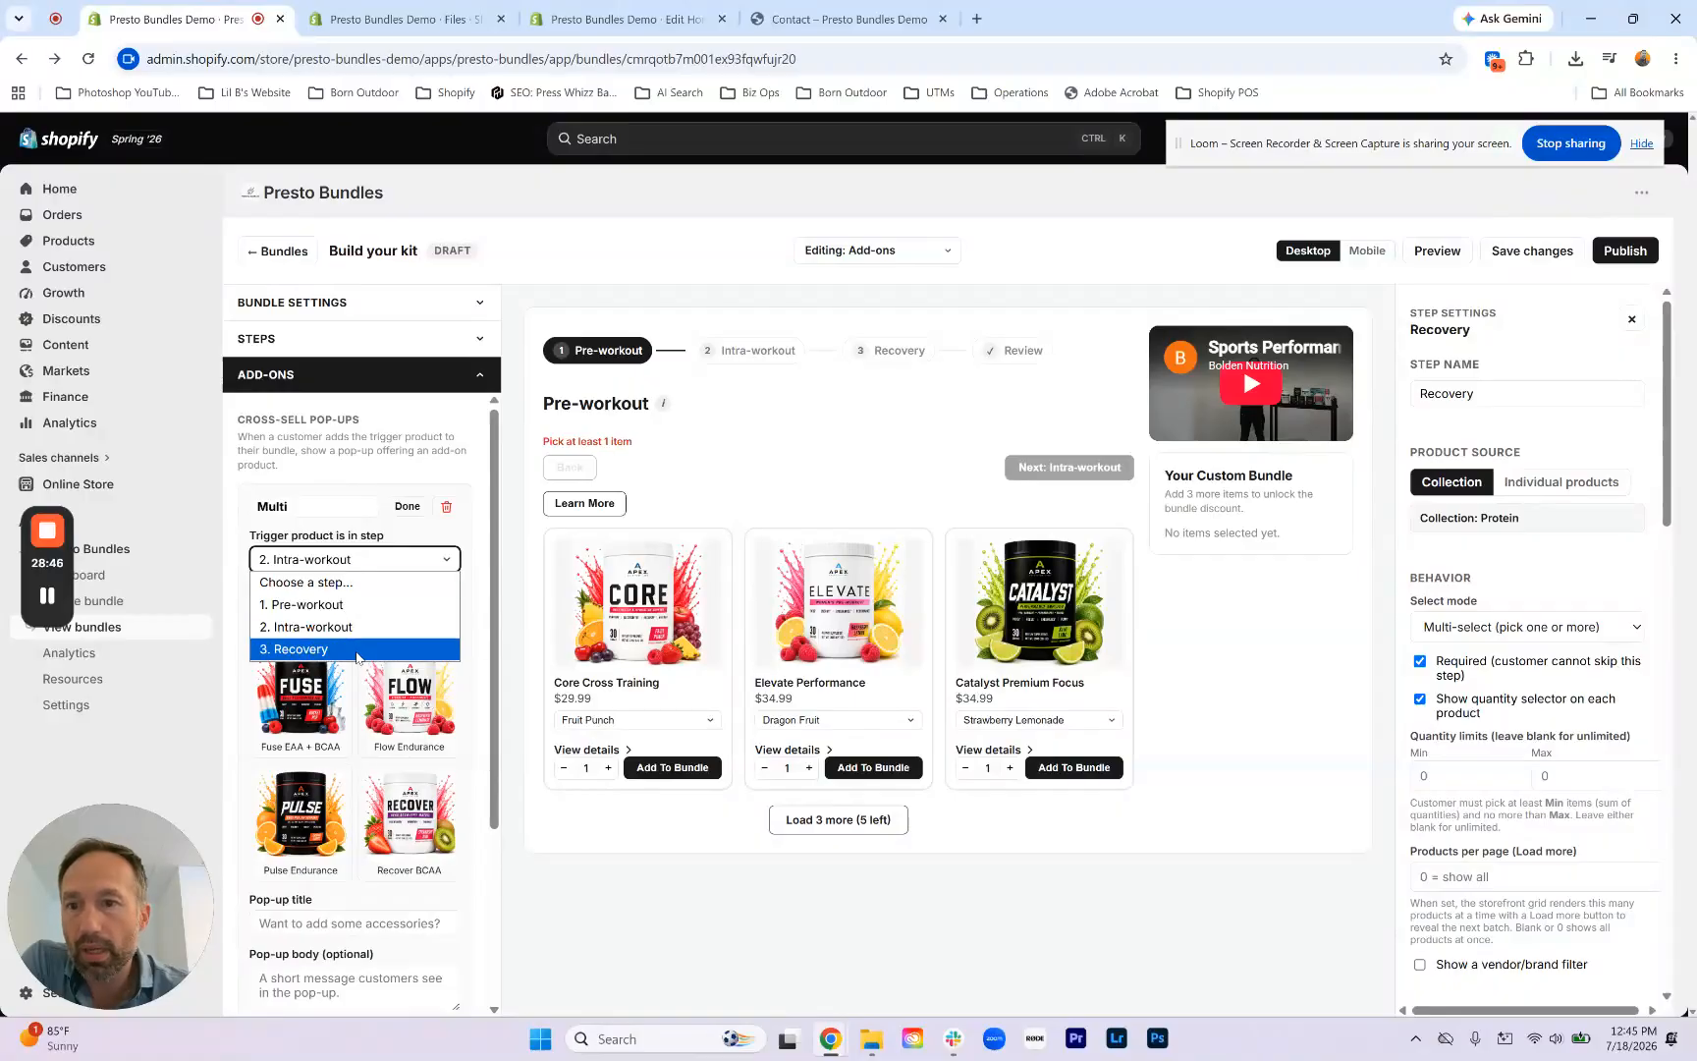
{"action": "left_click", "coordinate": [353, 649]}
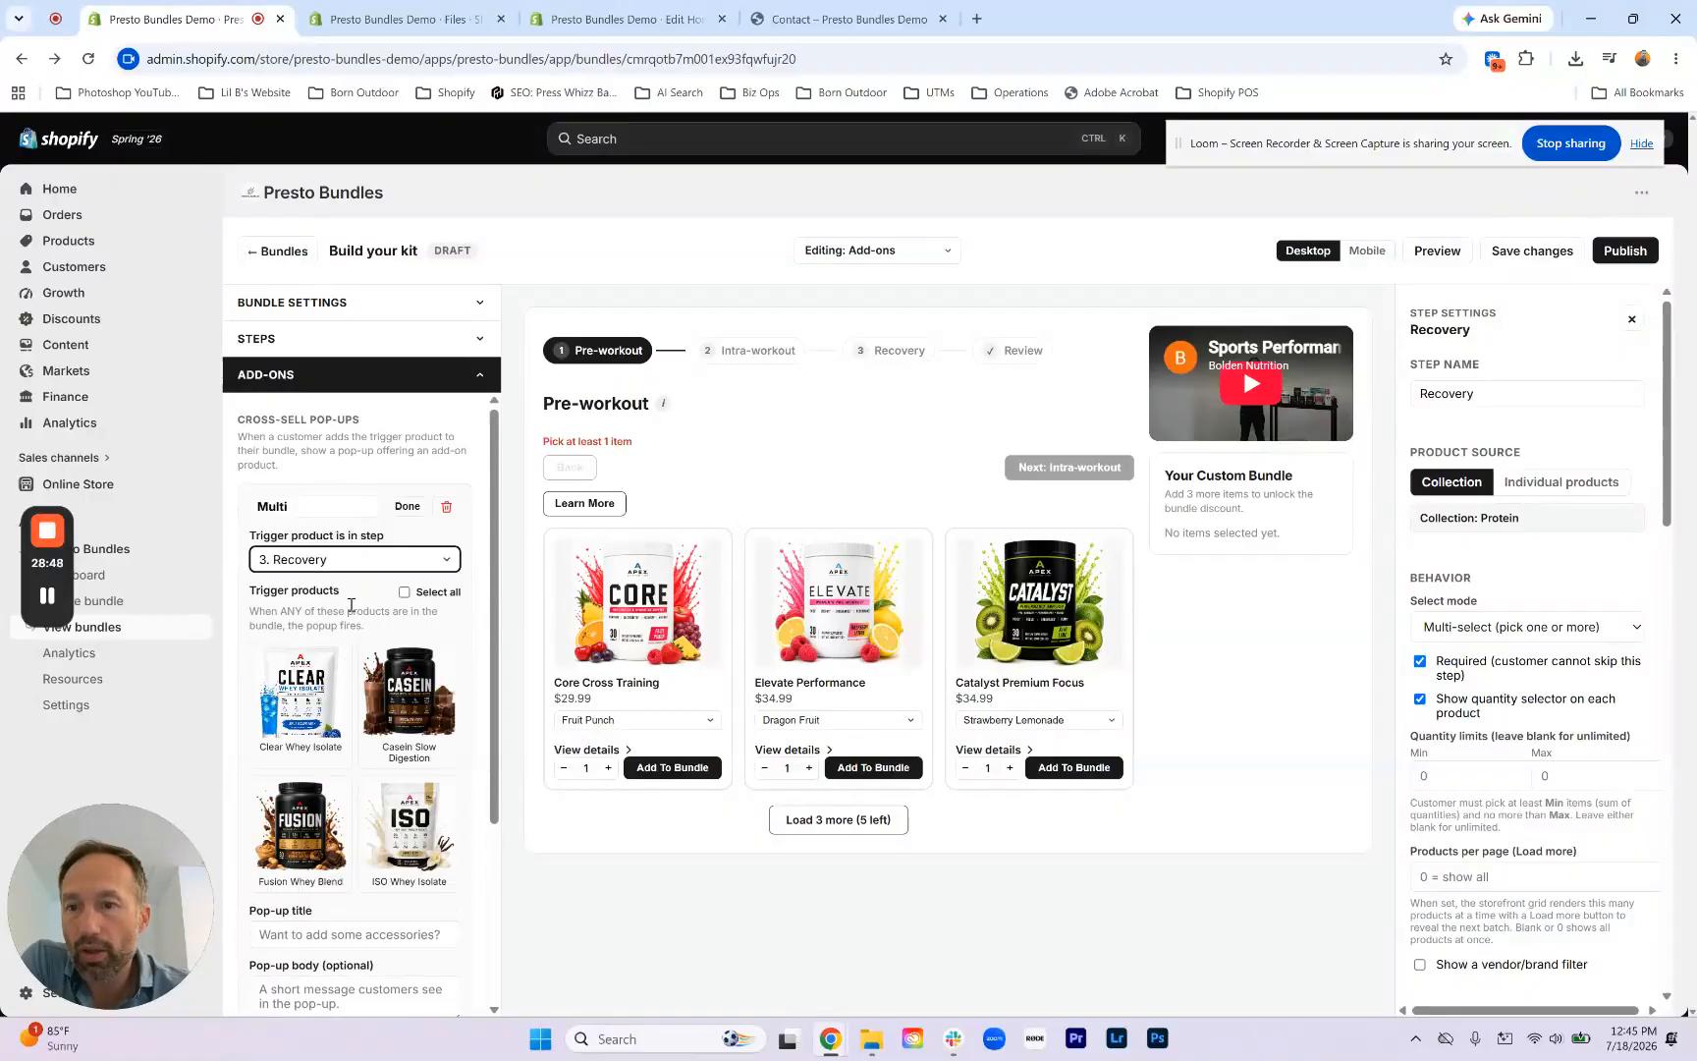
{"action": "left_click", "coordinate": [354, 565]}
{"action": "left_click", "coordinate": [350, 606]}
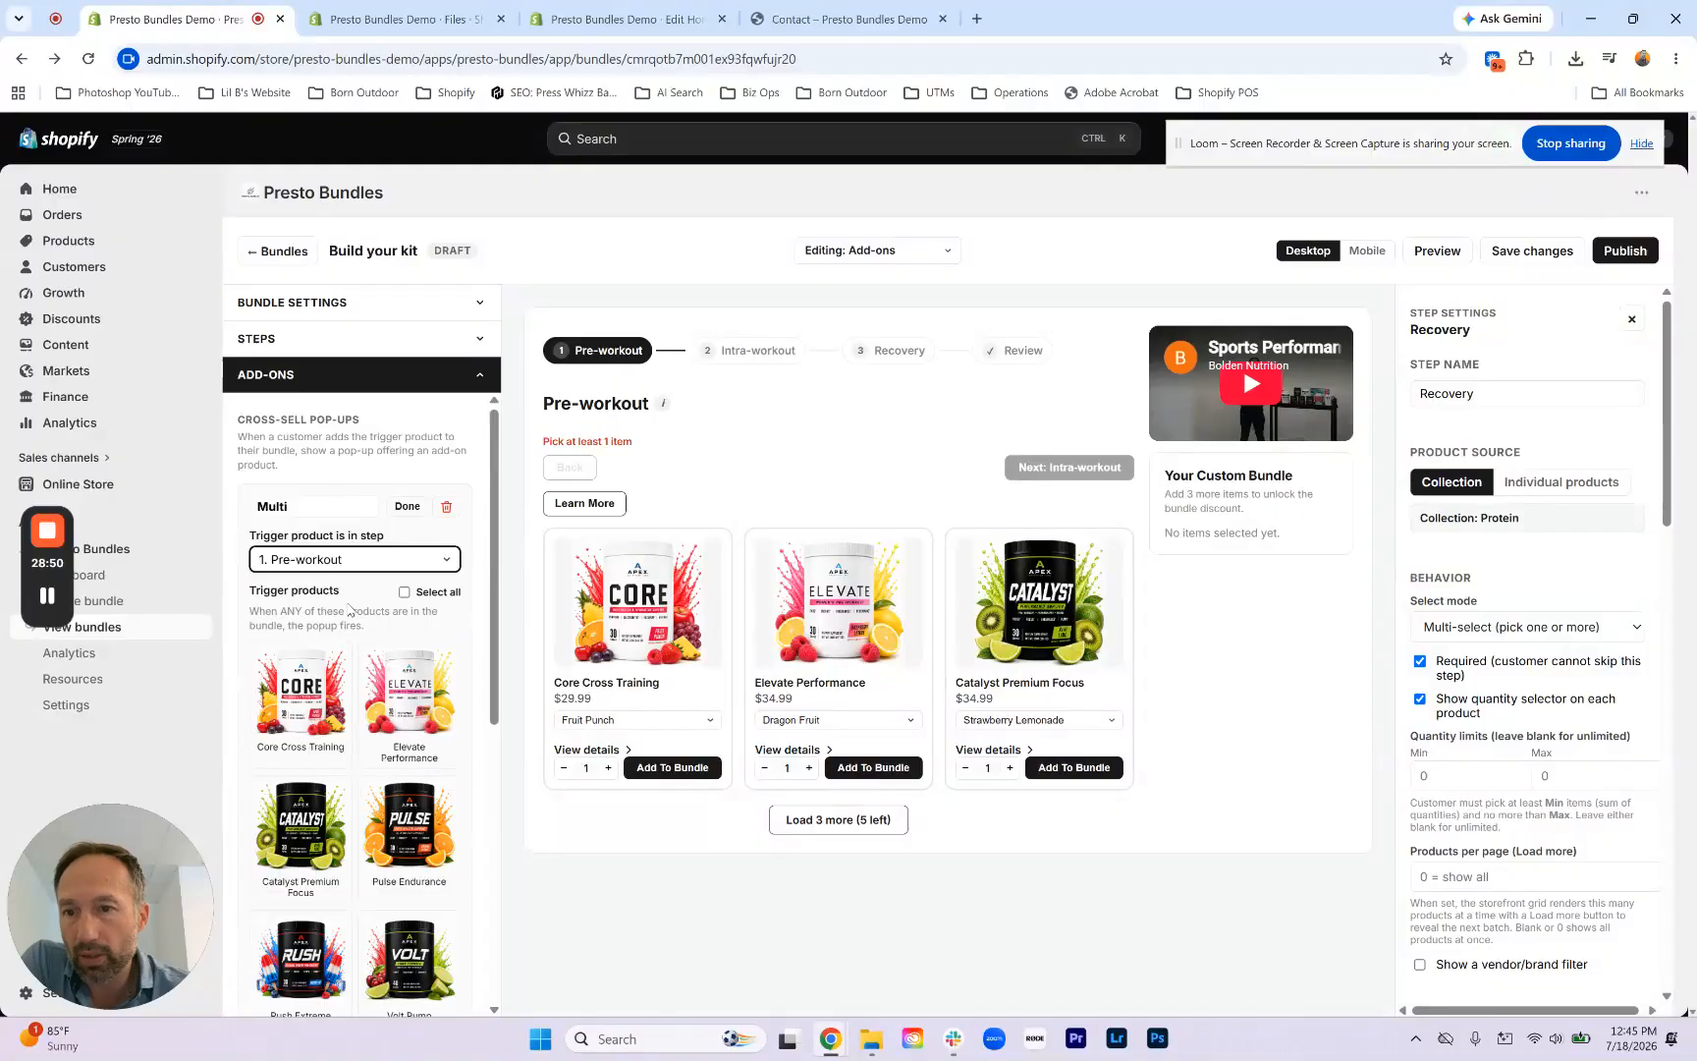
Step: Select all Pre-workout products as trigger products for the Multi pop-up
{"action": "left_click", "coordinate": [329, 680]}
{"action": "left_click", "coordinate": [395, 687]}
{"action": "left_click", "coordinate": [409, 803]}
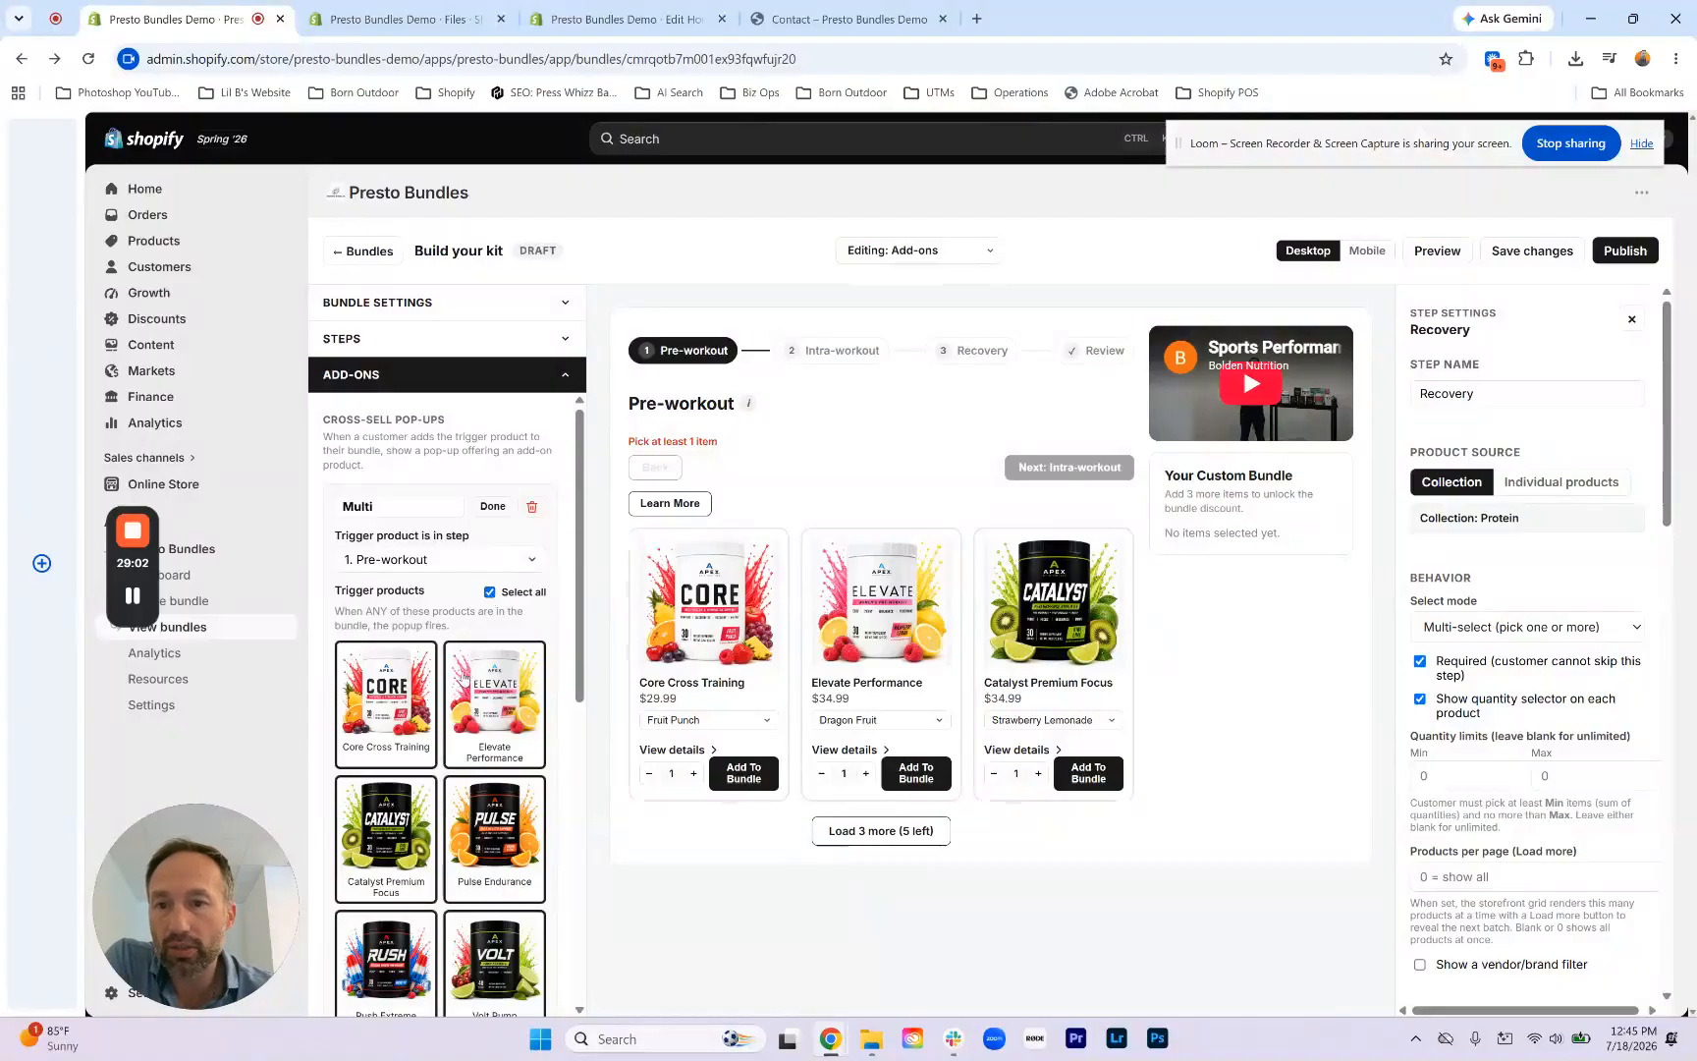
{"action": "scroll", "coordinate": [437, 796], "scroll_direction": "down", "scroll_amount": 4}
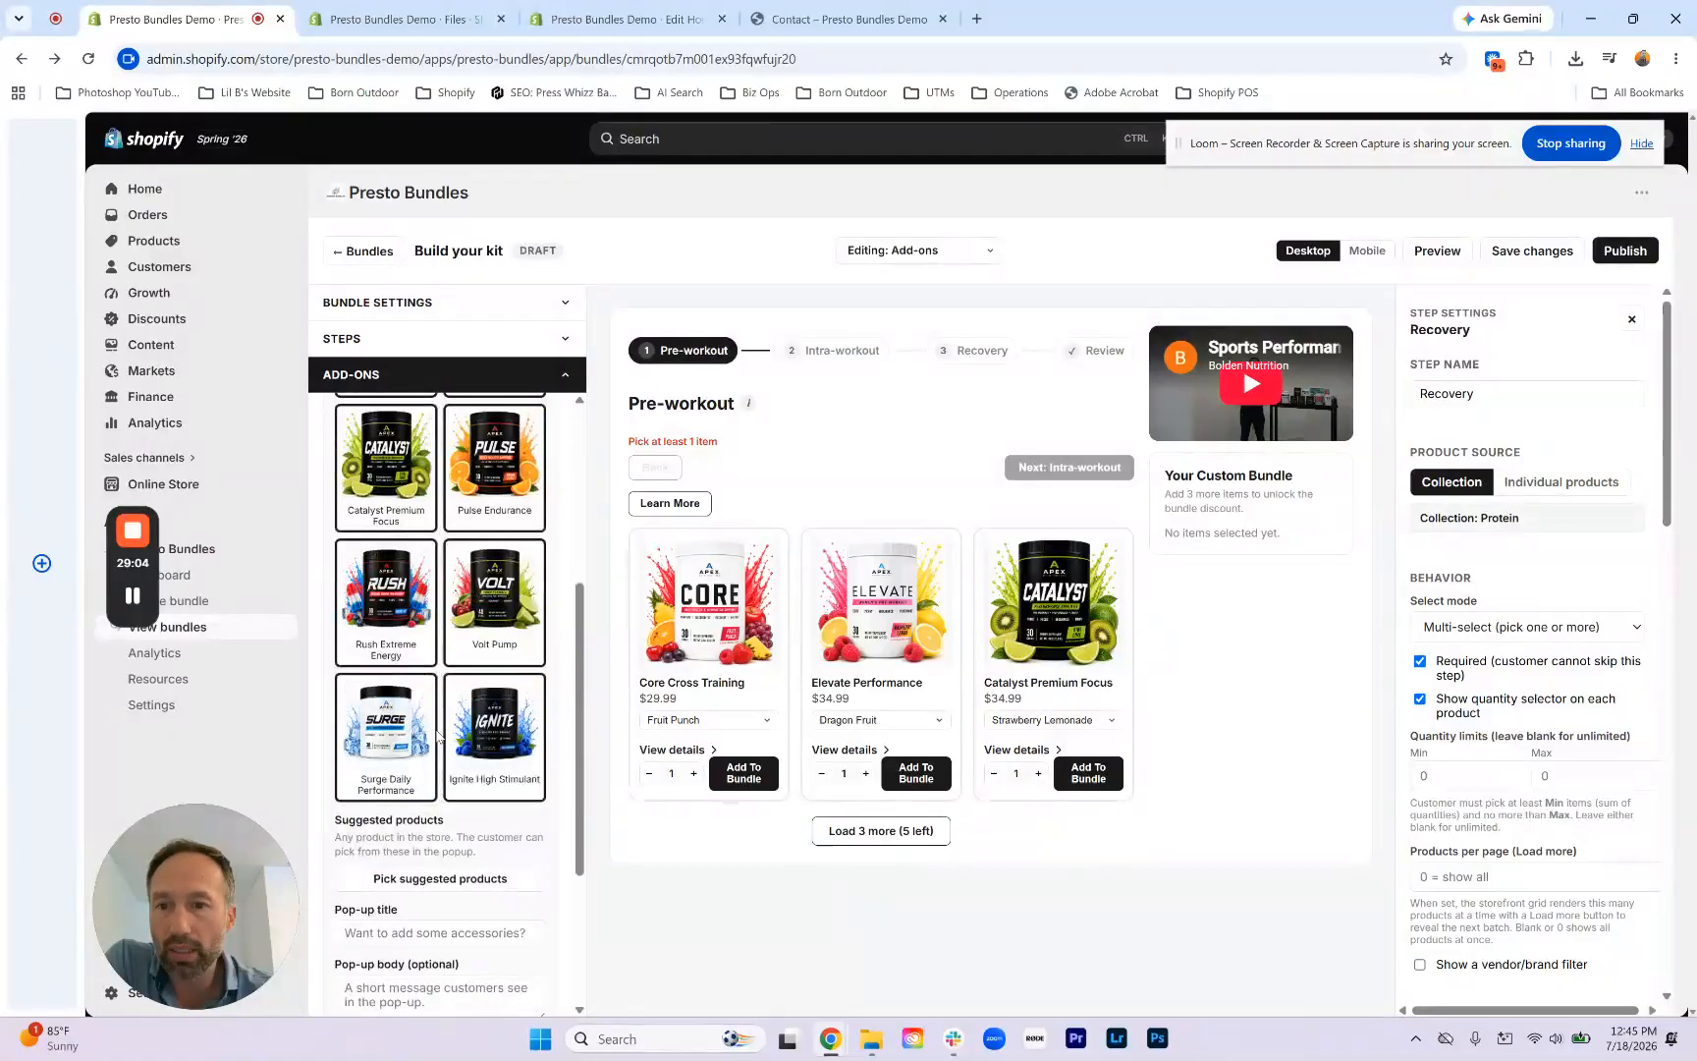
{"action": "scroll", "coordinate": [442, 727], "scroll_direction": "up", "scroll_amount": 5}
{"action": "scroll", "coordinate": [421, 567], "scroll_direction": "down", "scroll_amount": 3}
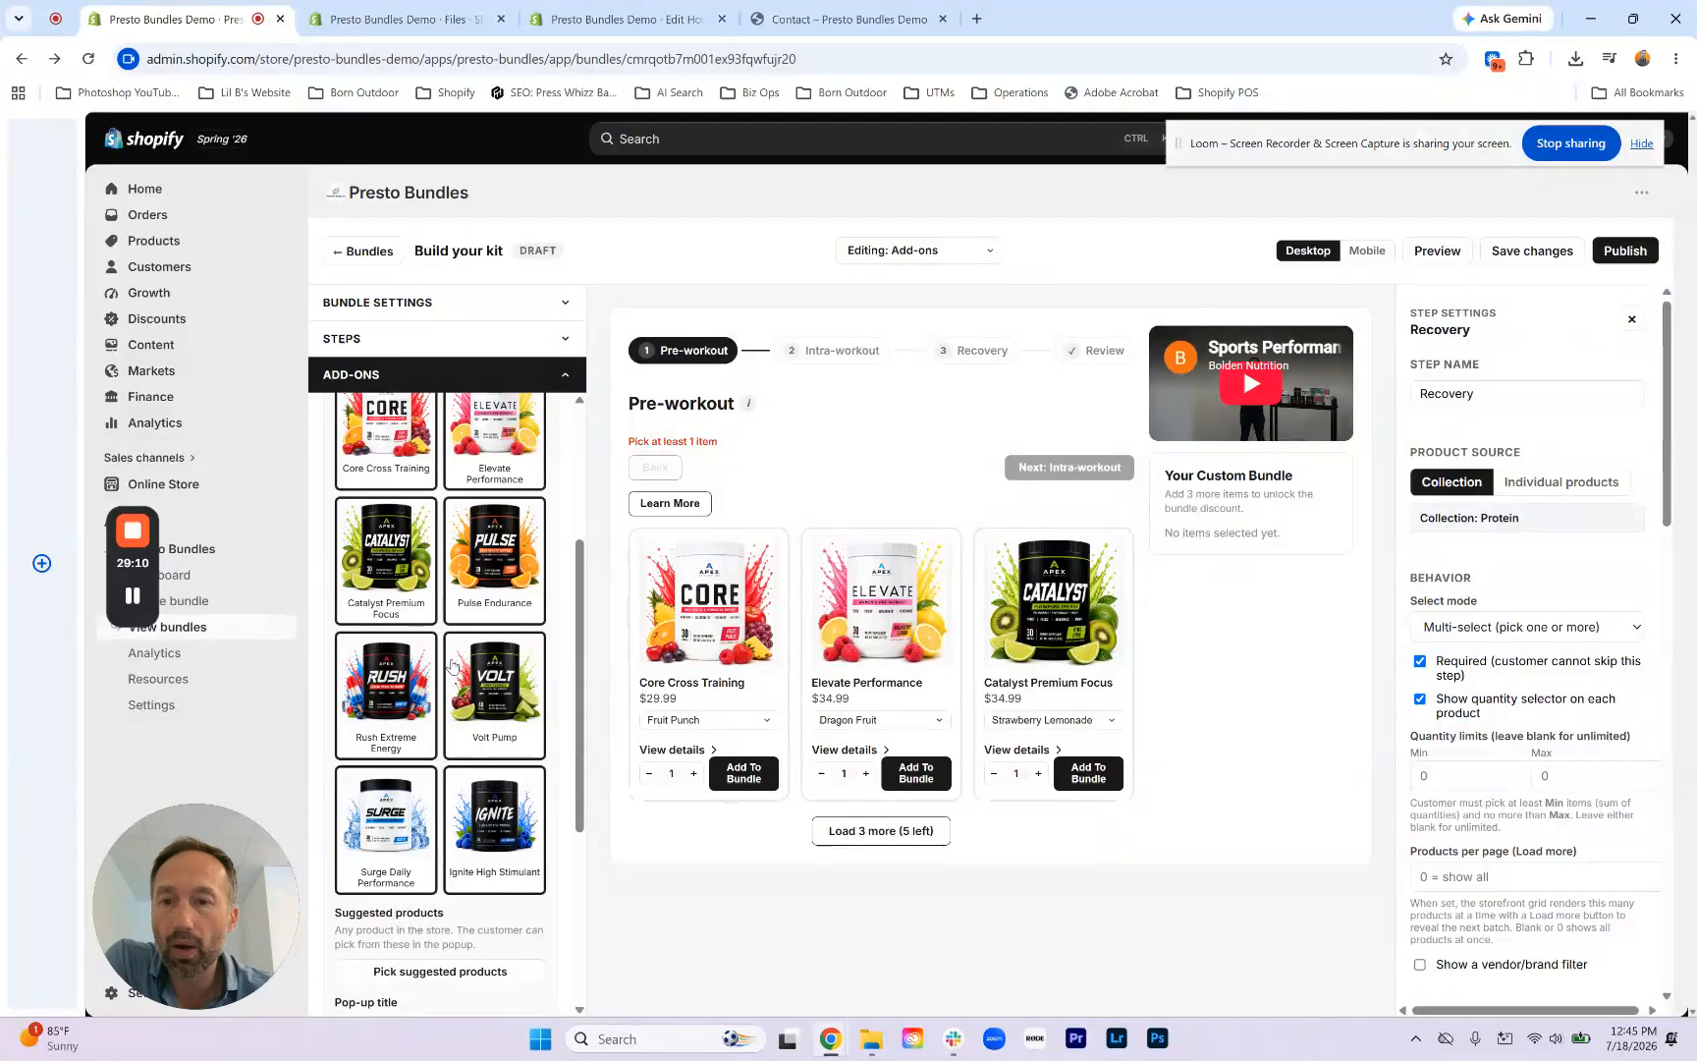
Step: Add Athlete One and Daily Plus Multivitamin as suggested products for the Multi pop-up
{"action": "scroll", "coordinate": [452, 665], "scroll_direction": "down", "scroll_amount": 3}
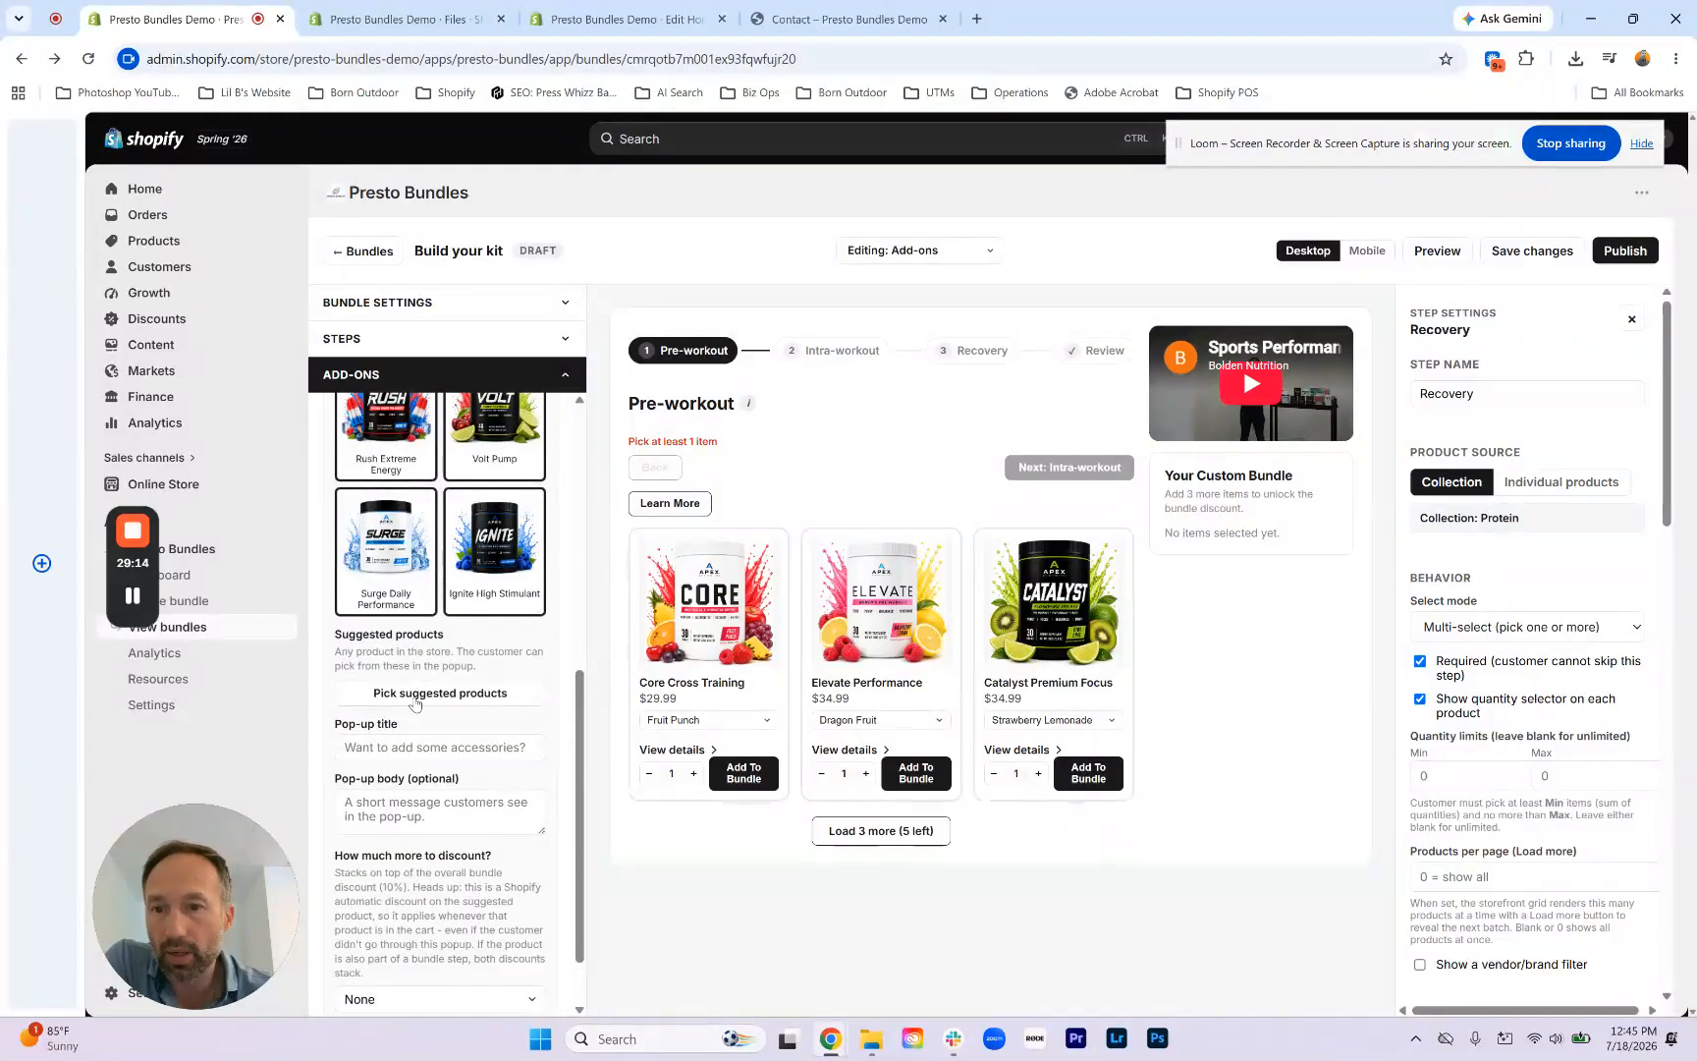
{"action": "left_click", "coordinate": [415, 695]}
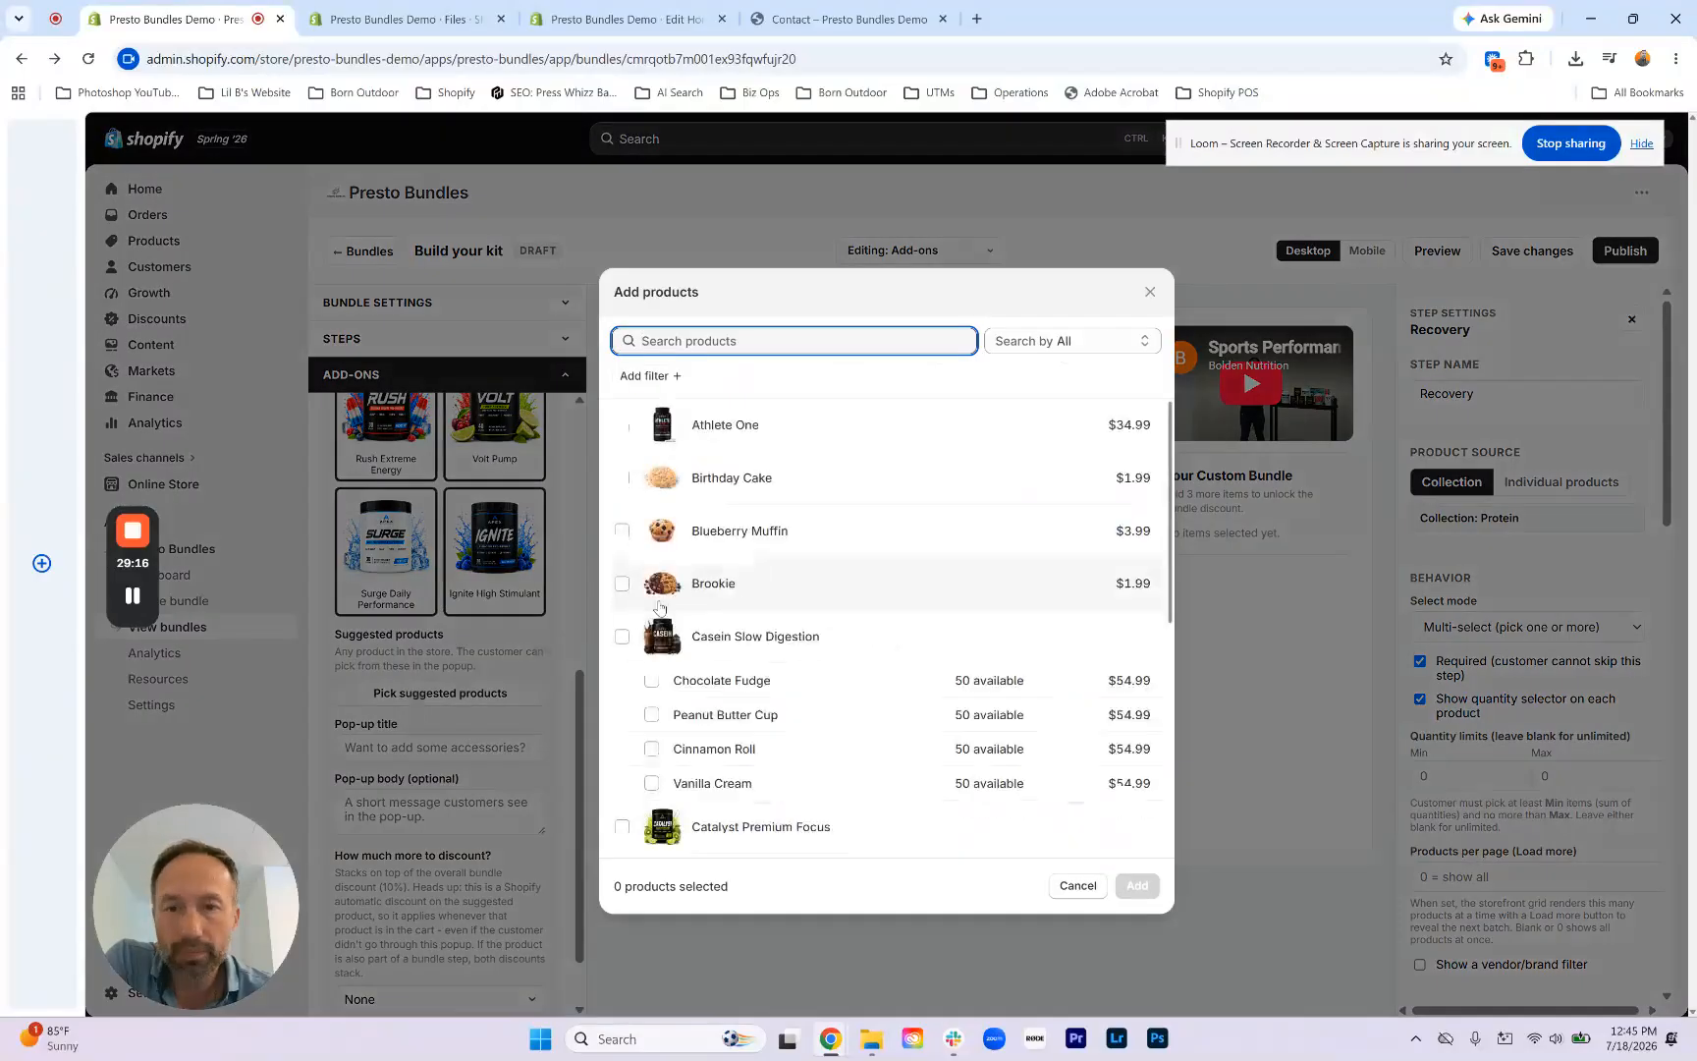
{"action": "left_click", "coordinate": [708, 425]}
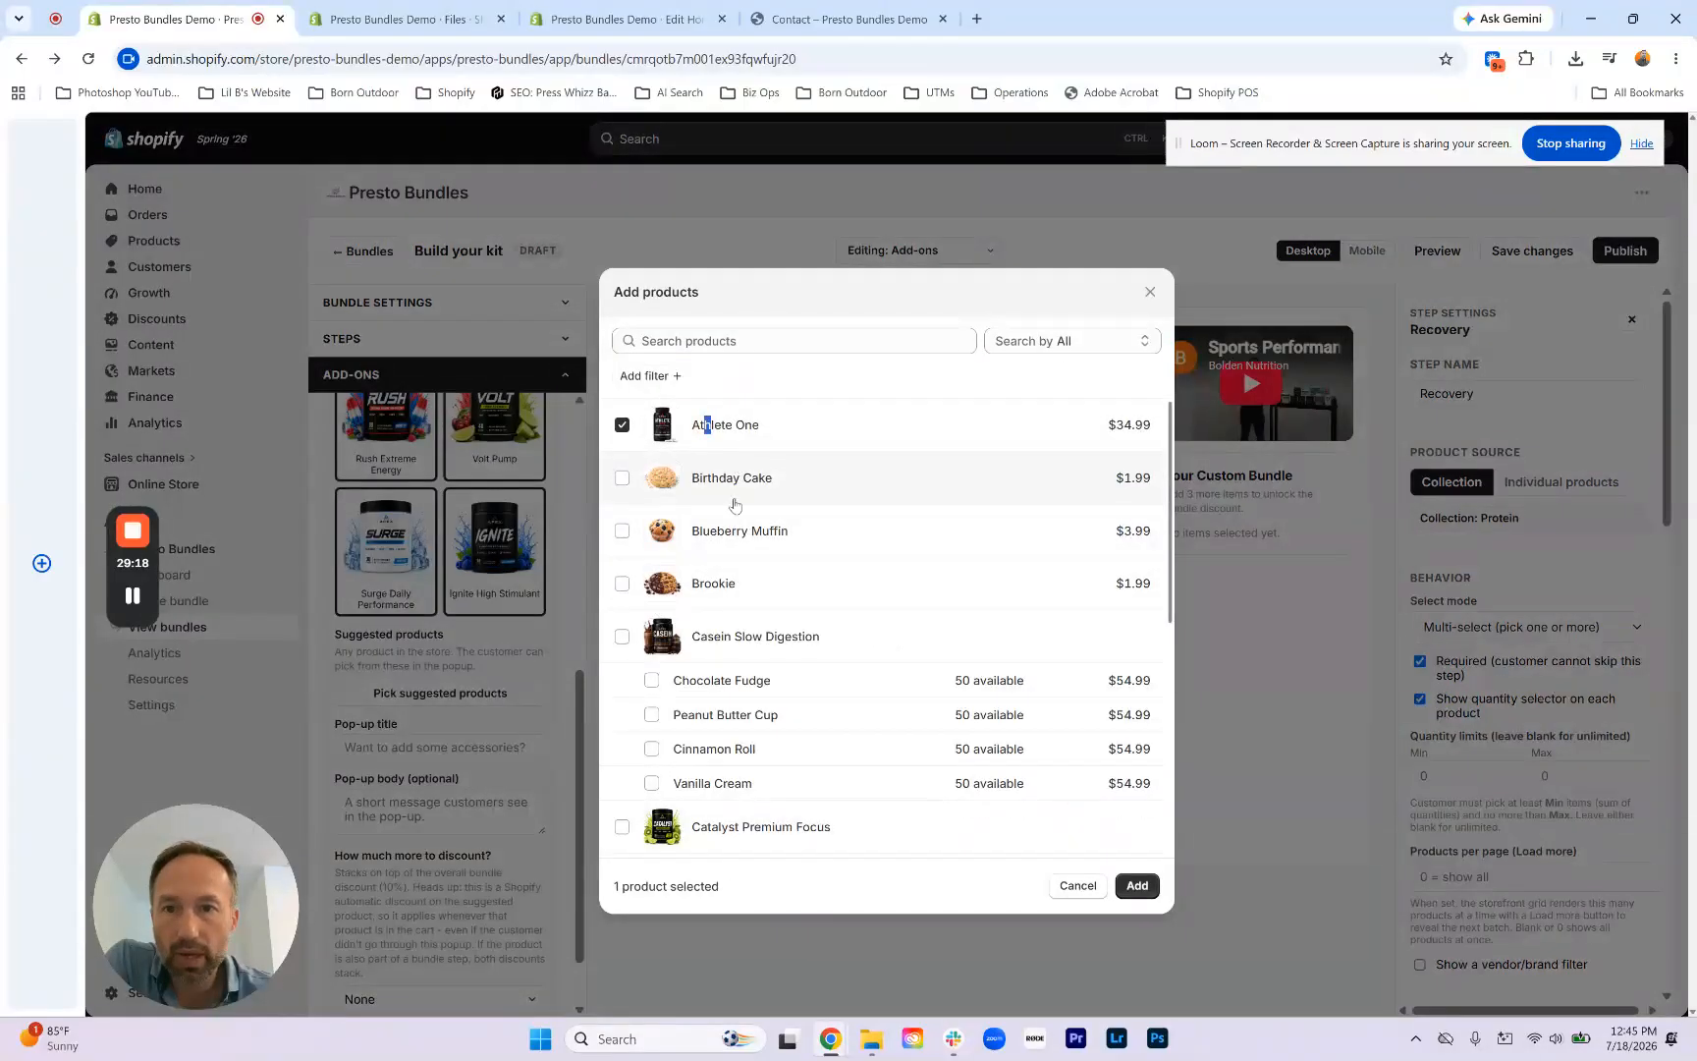
{"action": "scroll", "coordinate": [759, 629], "scroll_direction": "down", "scroll_amount": 4}
{"action": "scroll", "coordinate": [757, 628], "scroll_direction": "down", "scroll_amount": 1}
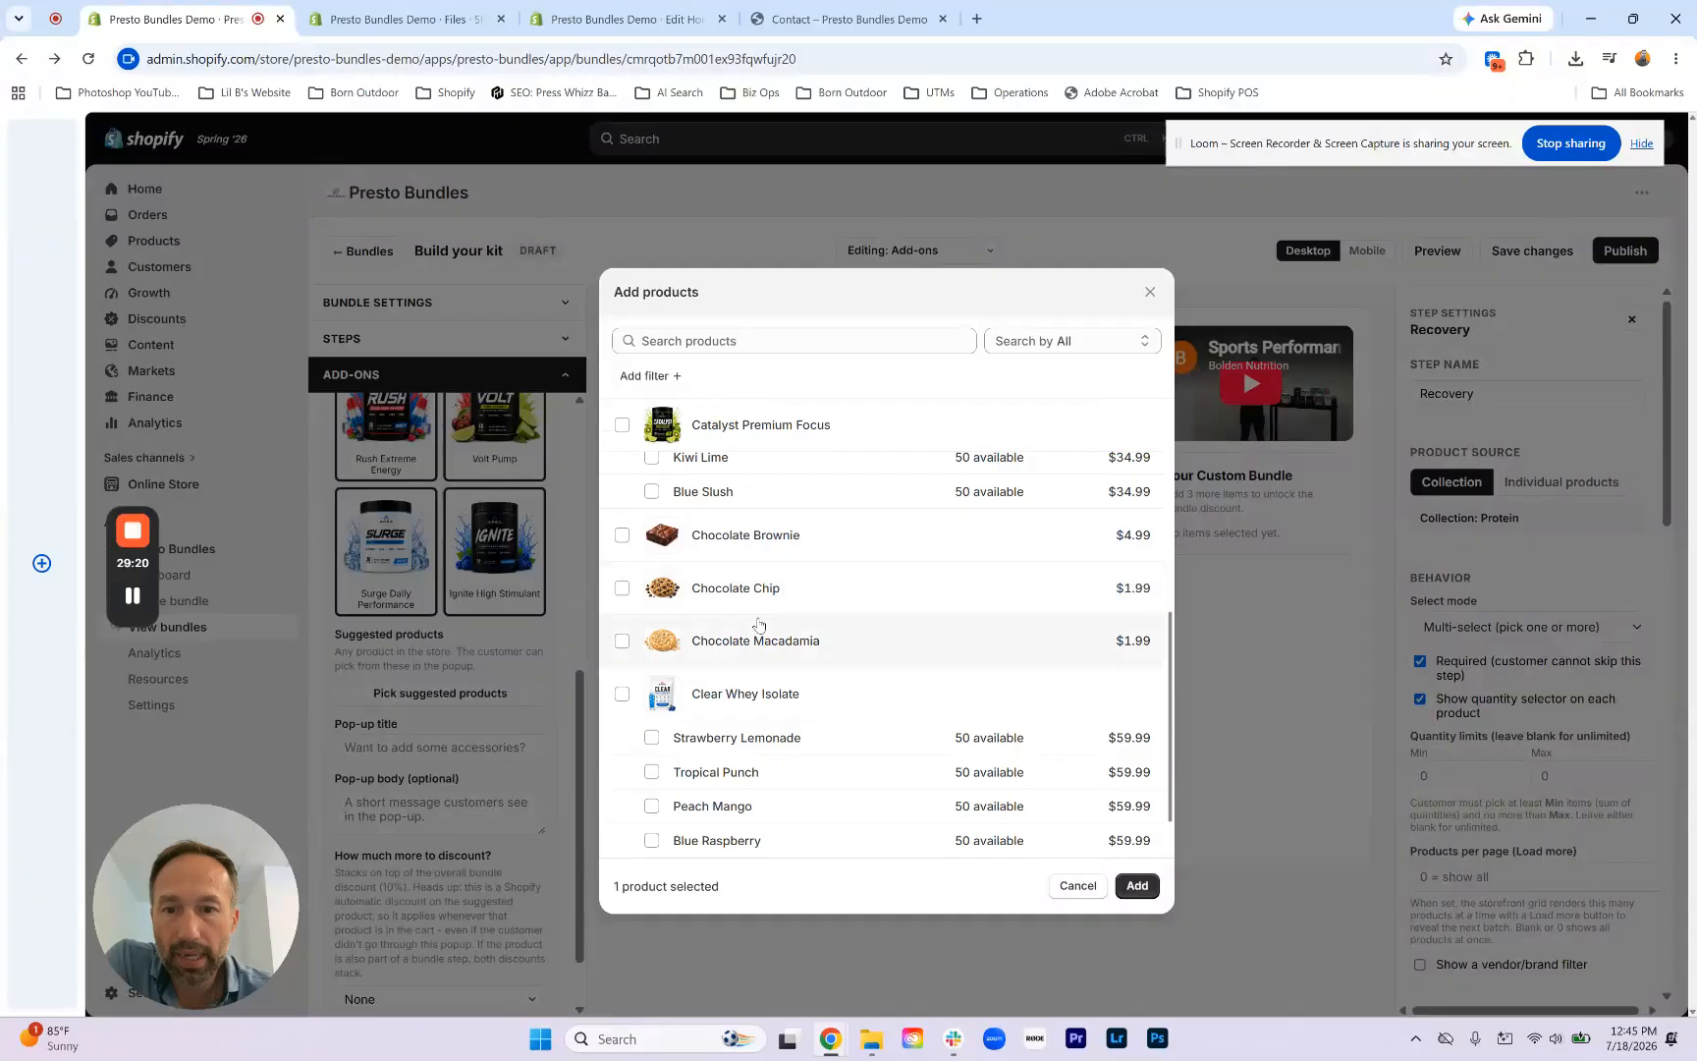
{"action": "scroll", "coordinate": [702, 678], "scroll_direction": "down", "scroll_amount": 2}
{"action": "scroll", "coordinate": [701, 688], "scroll_direction": "down", "scroll_amount": 3}
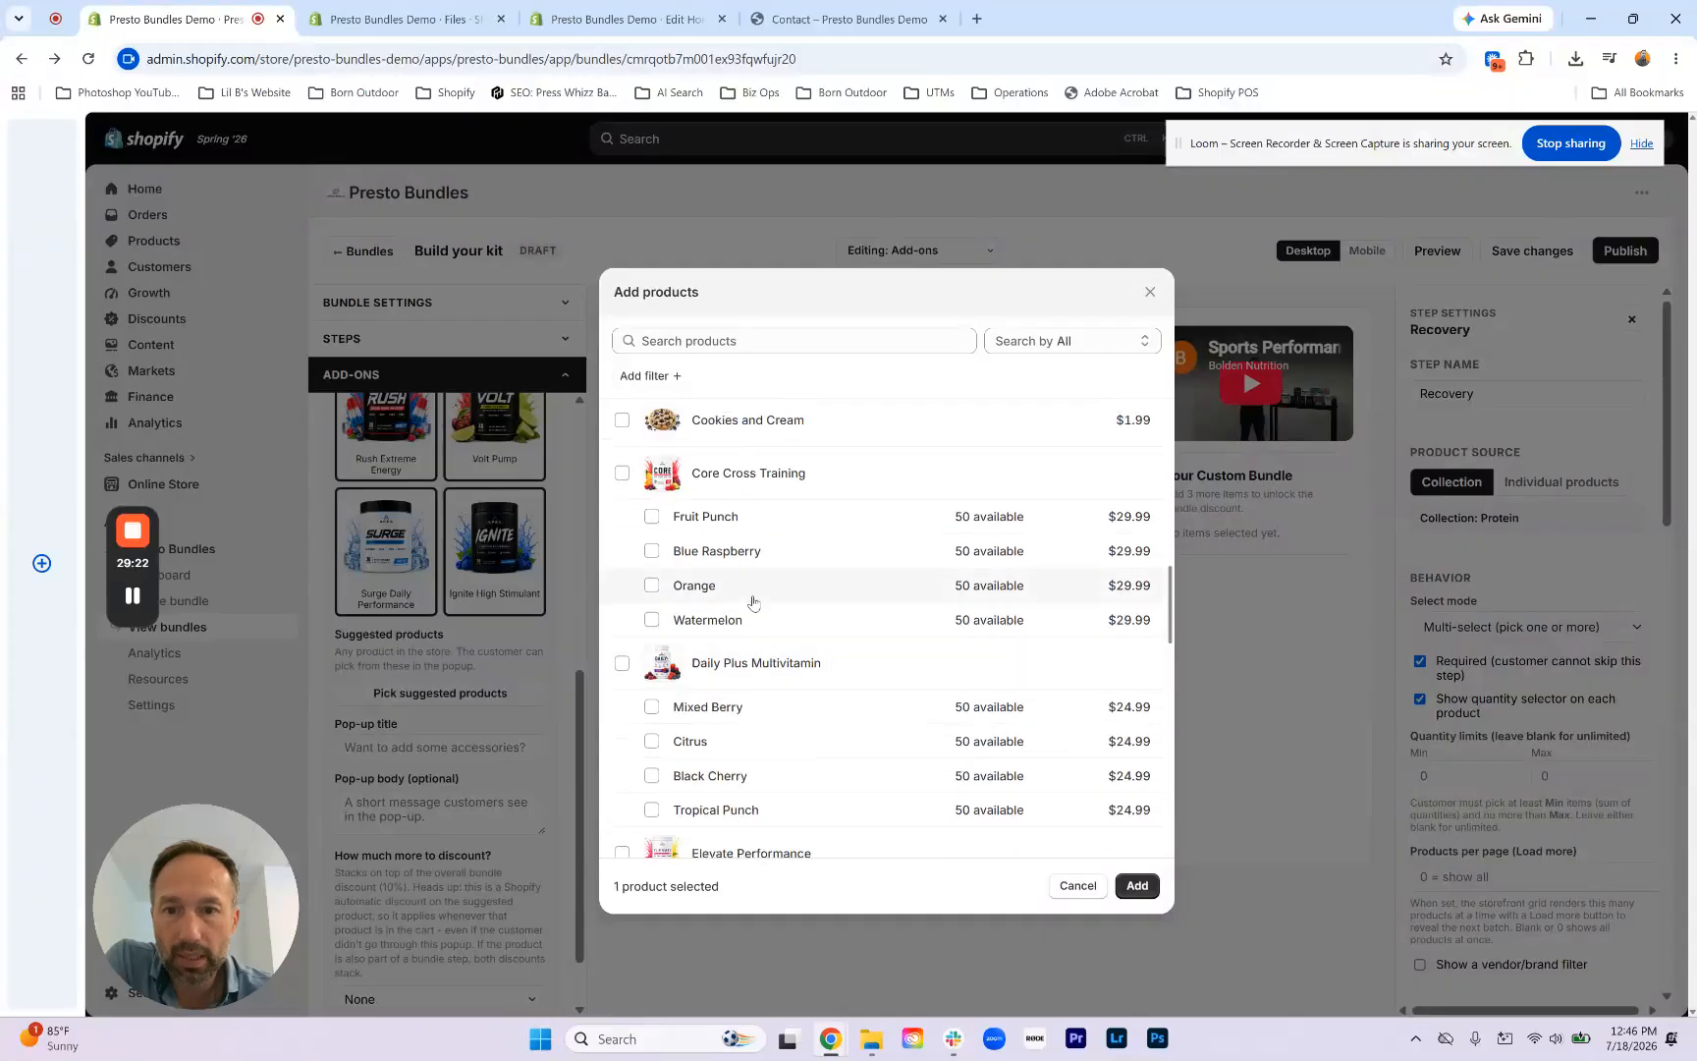
{"action": "left_click", "coordinate": [761, 663]}
{"action": "left_click", "coordinate": [1136, 885]}
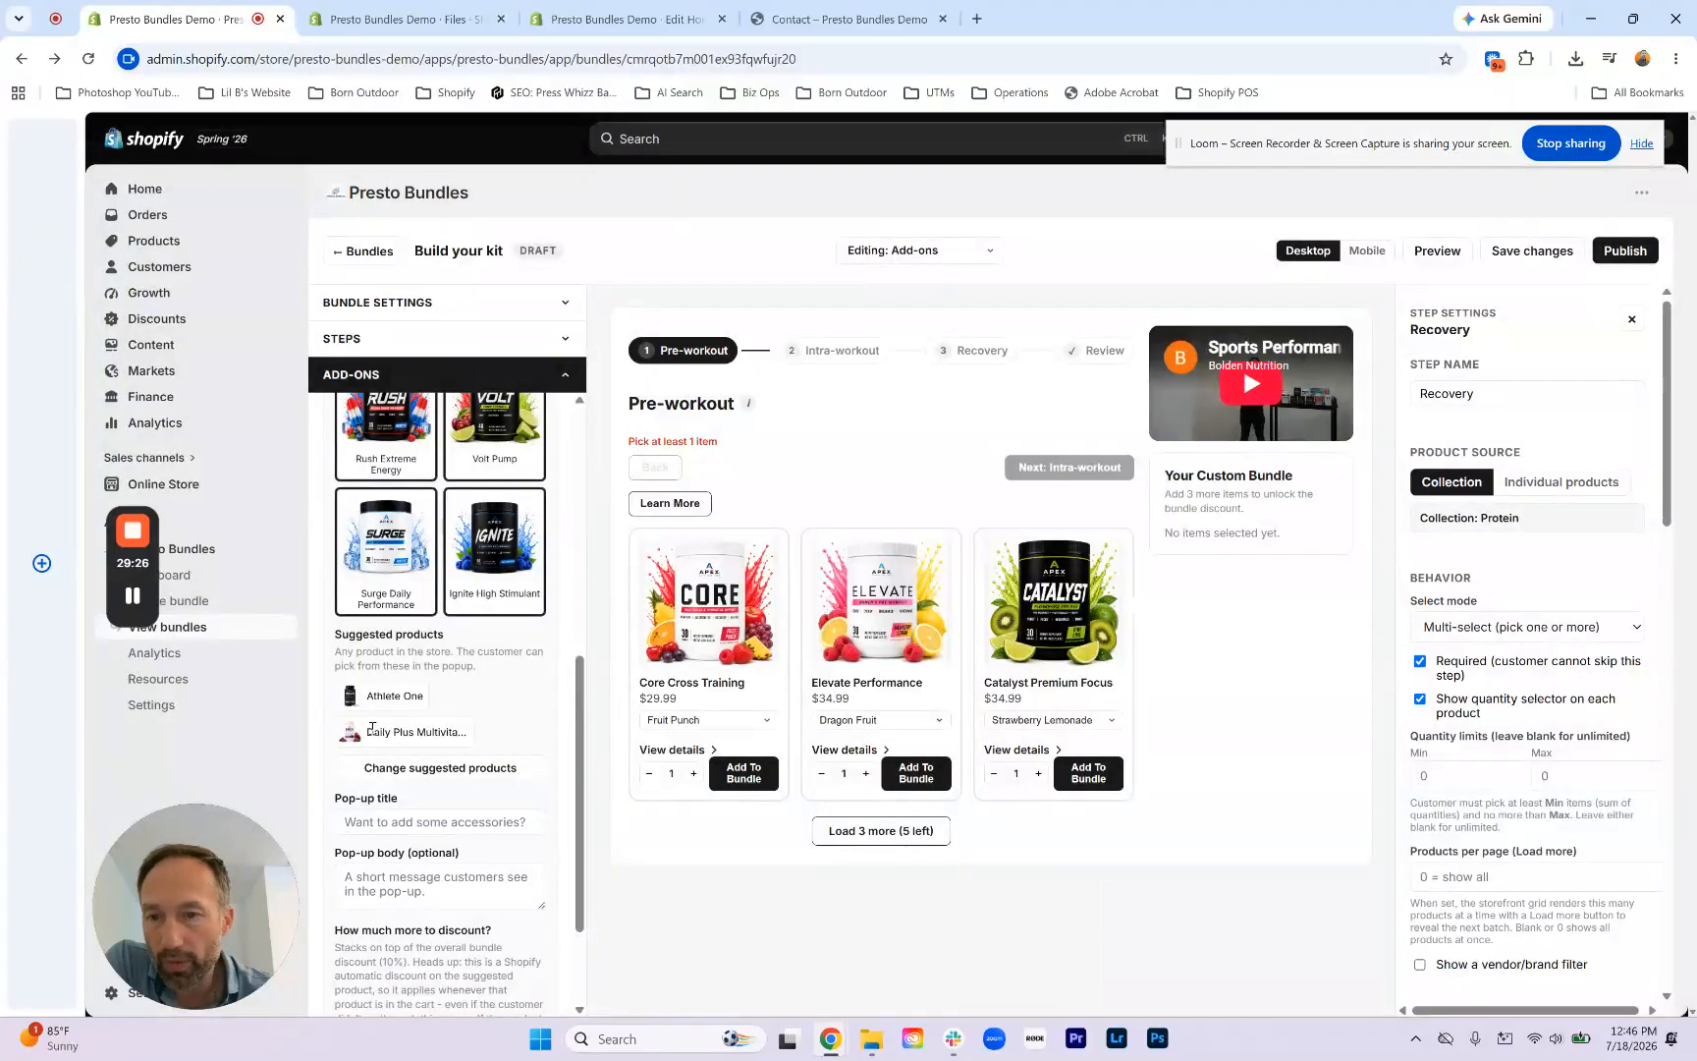
Step: Title the pop-up "Make sure to grab a multi" and enter the body "Ensure you have the vitamins and minerals for the right balance."
{"action": "scroll", "coordinate": [383, 728], "scroll_direction": "down", "scroll_amount": 1}
{"action": "left_click", "coordinate": [383, 729]}
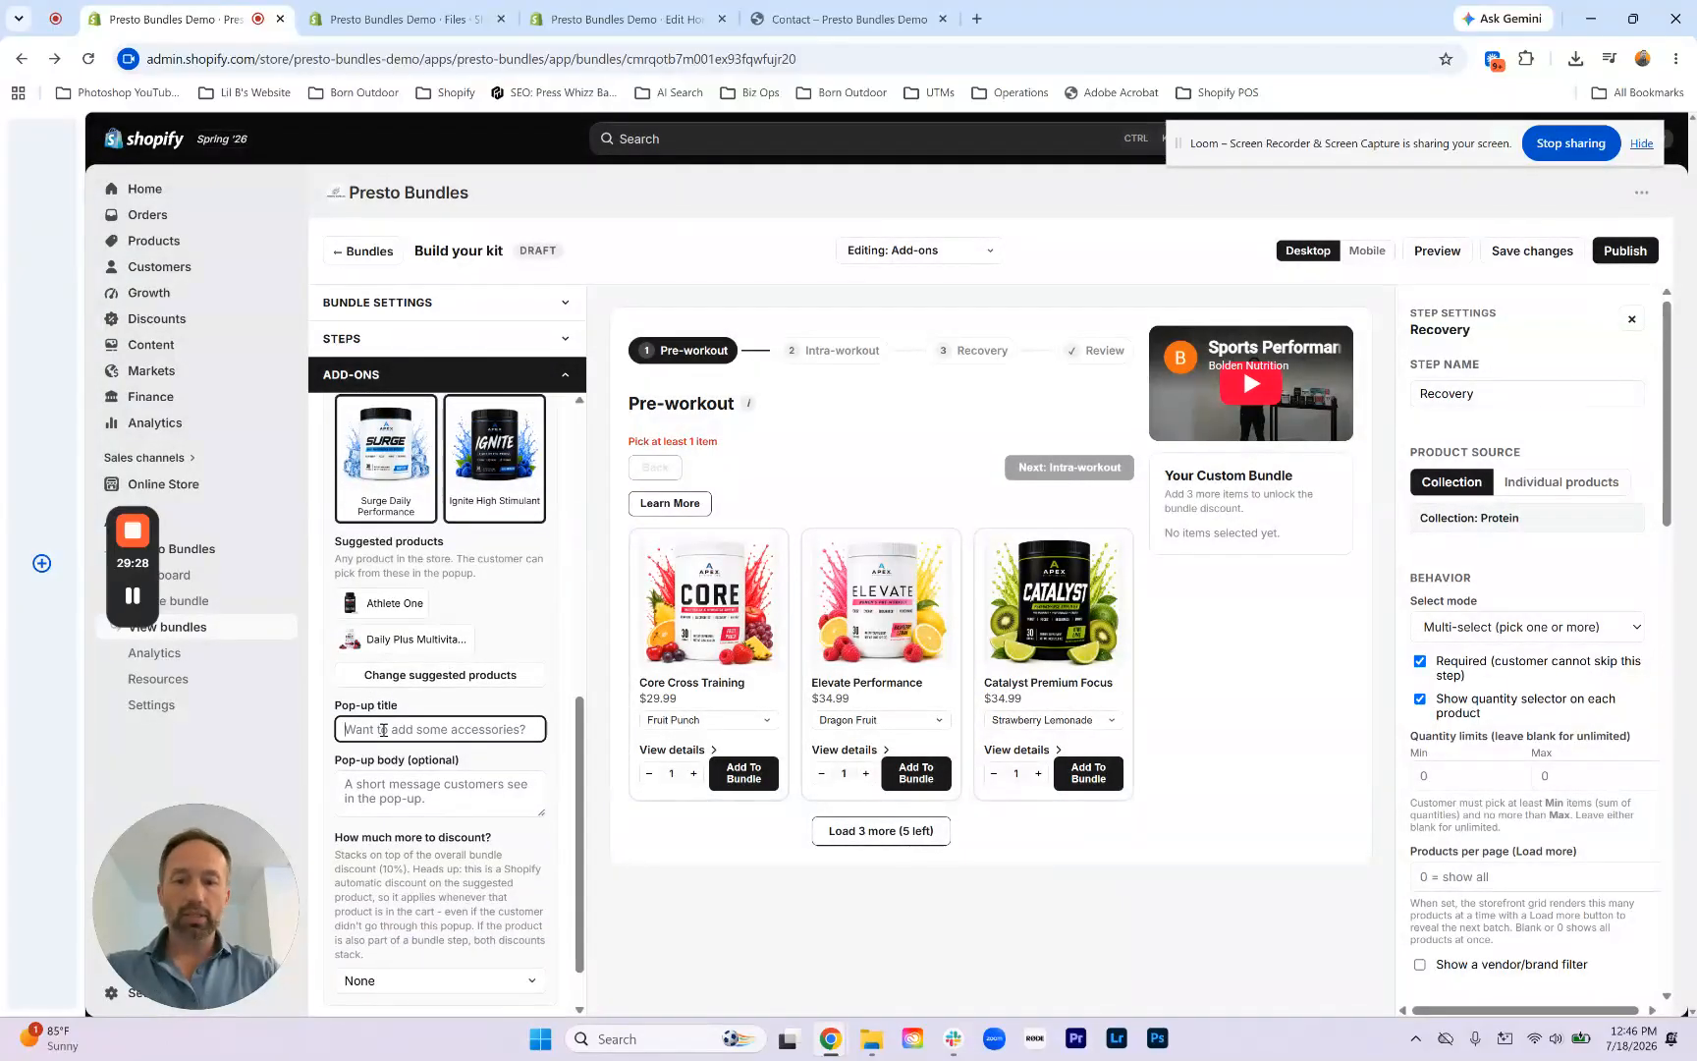
{"action": "type", "text": "Make sure to grab a multi"}
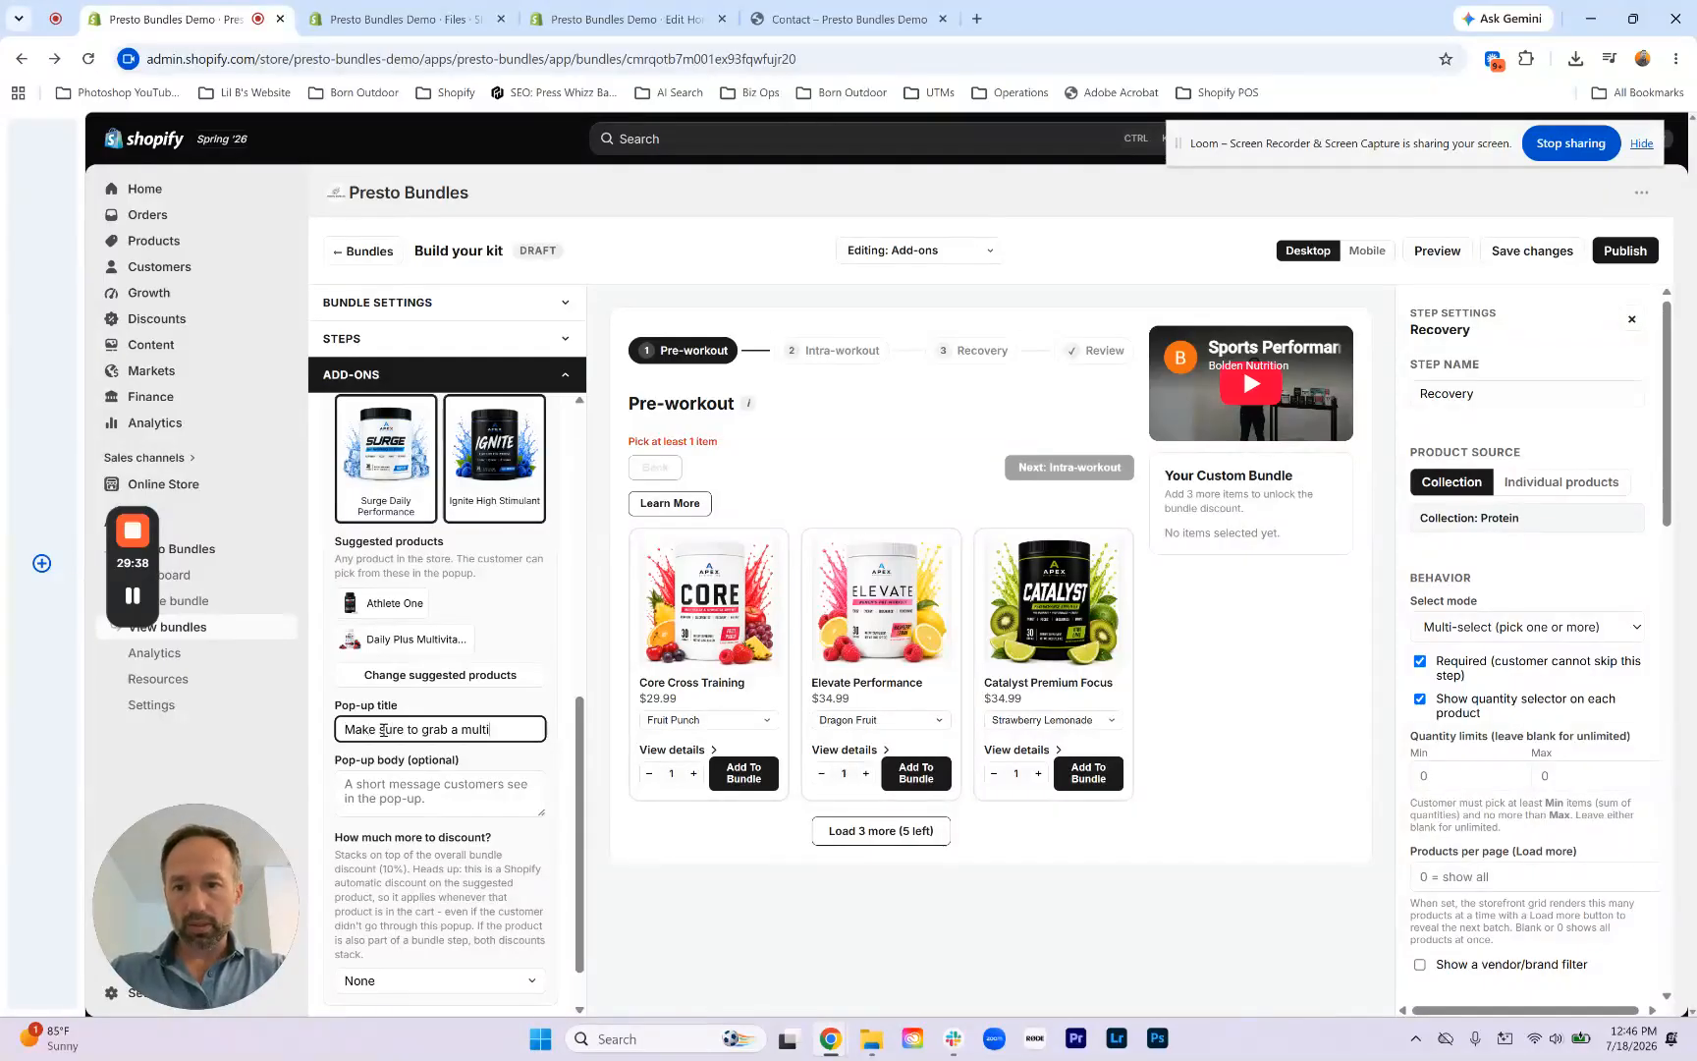
{"action": "left_click", "coordinate": [397, 801]}
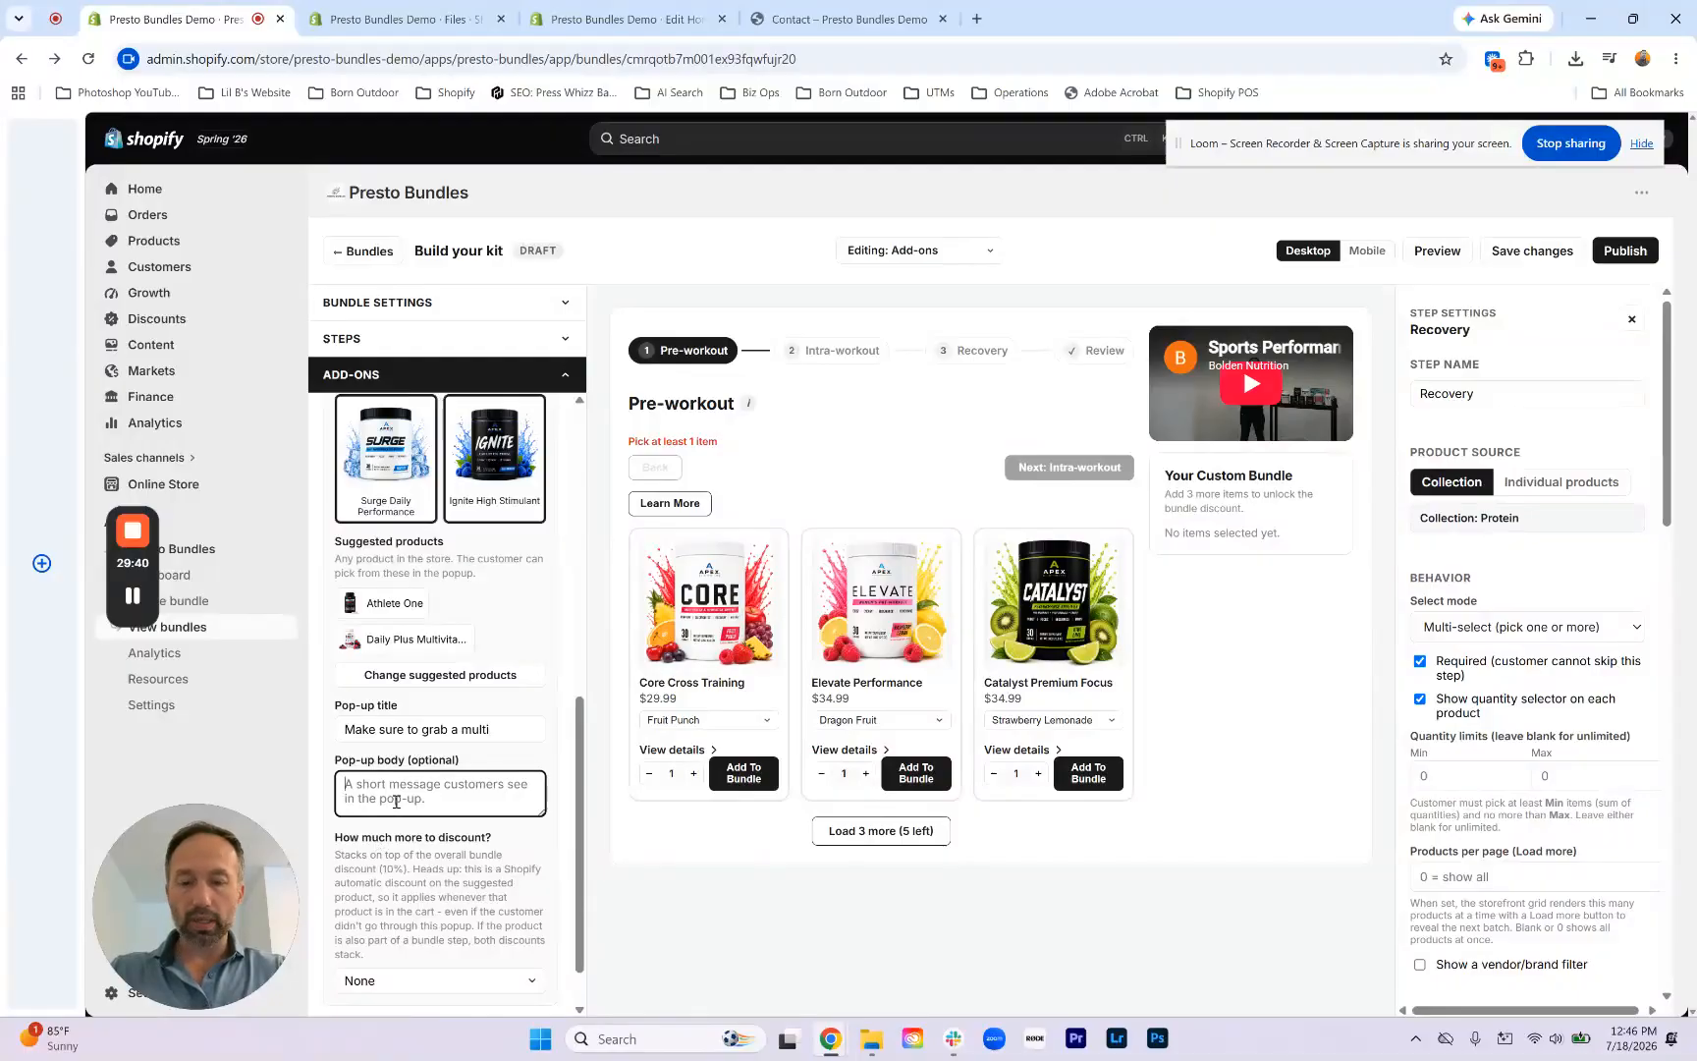
{"action": "type", "text": "Ensure you have the"}
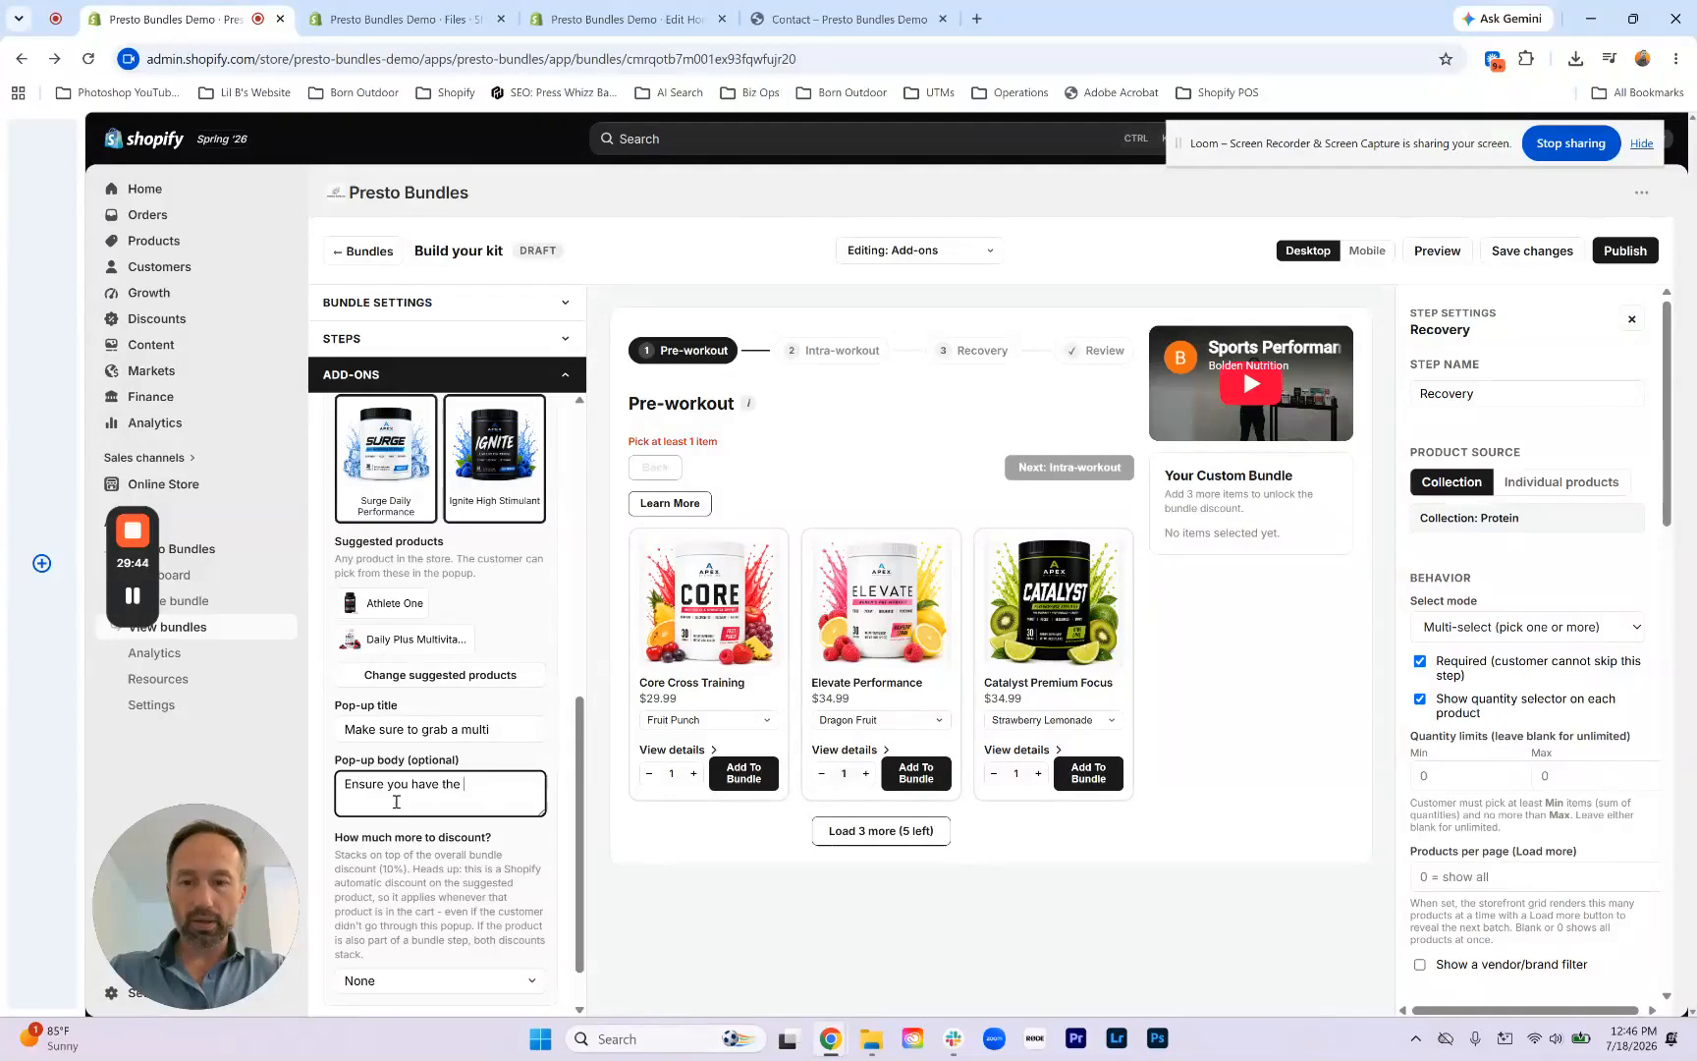
{"action": "type", "text": " vitamins and miner"}
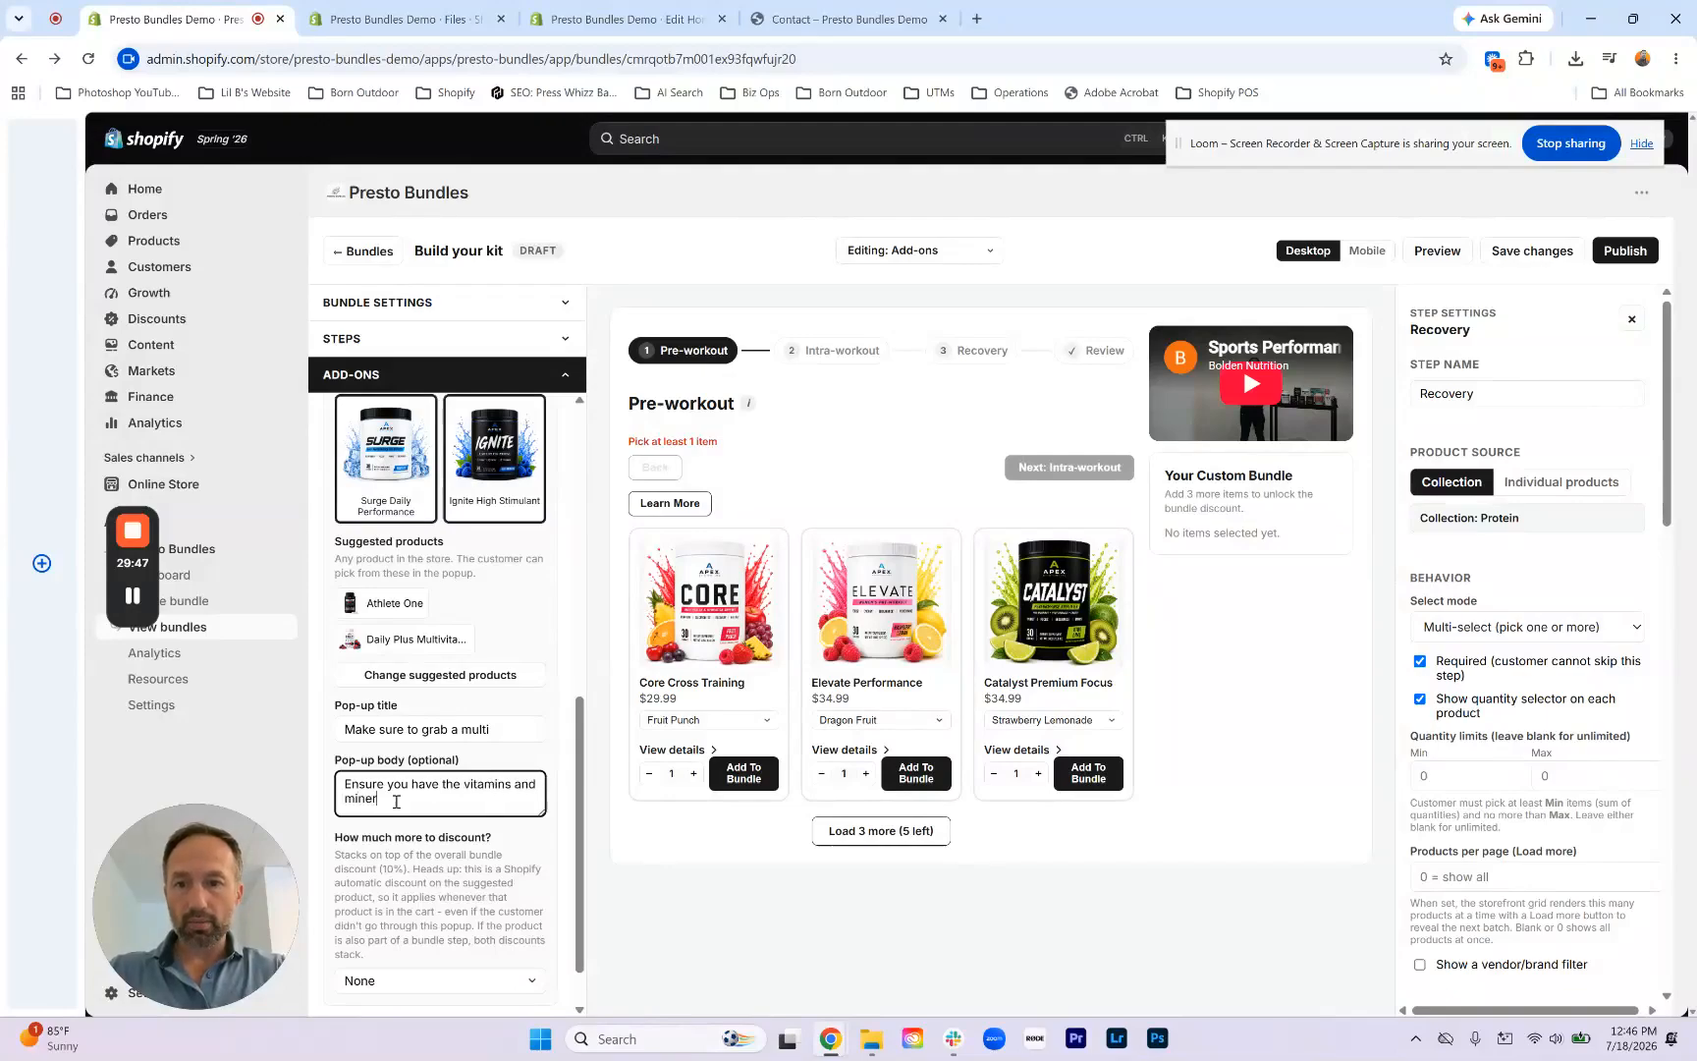
{"action": "type", "text": "als for the right balance."}
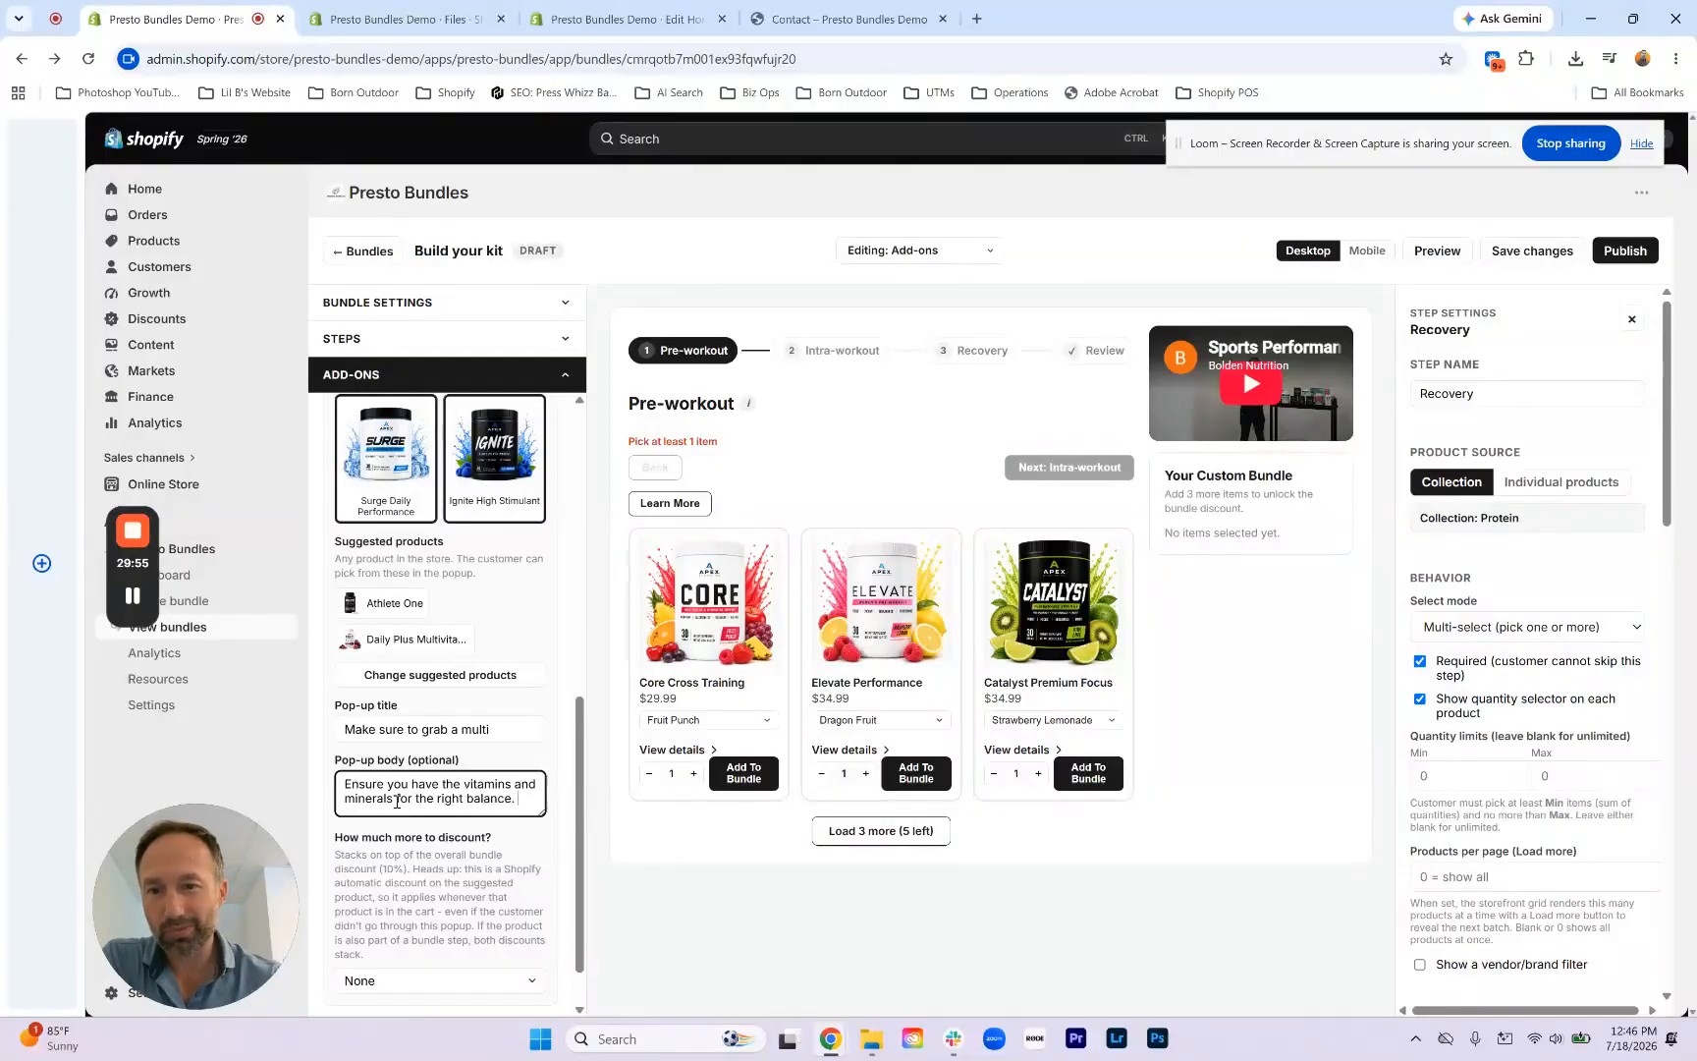
{"action": "left_click", "coordinate": [418, 855]}
Step: Look over the Multi pop-up's additional discount options and its other settings, and finish editing the pop-up
{"action": "scroll", "coordinate": [424, 856], "scroll_direction": "down", "scroll_amount": 1}
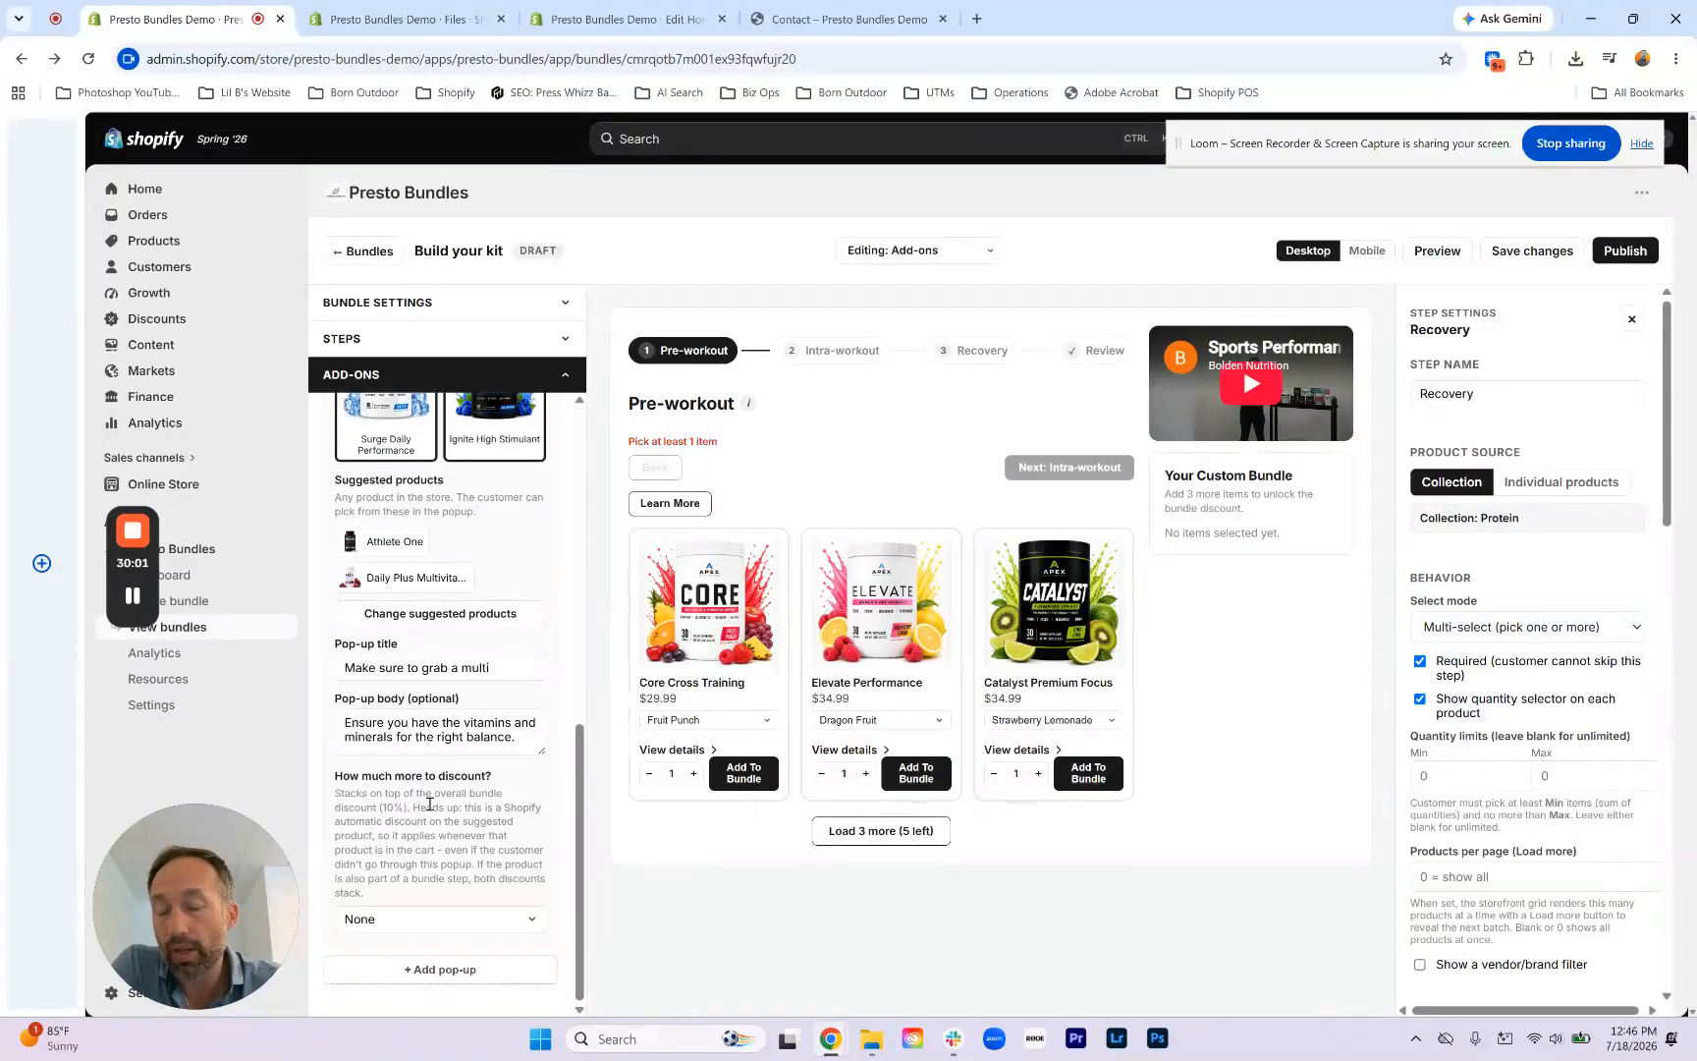
{"action": "left_click", "coordinate": [442, 923]}
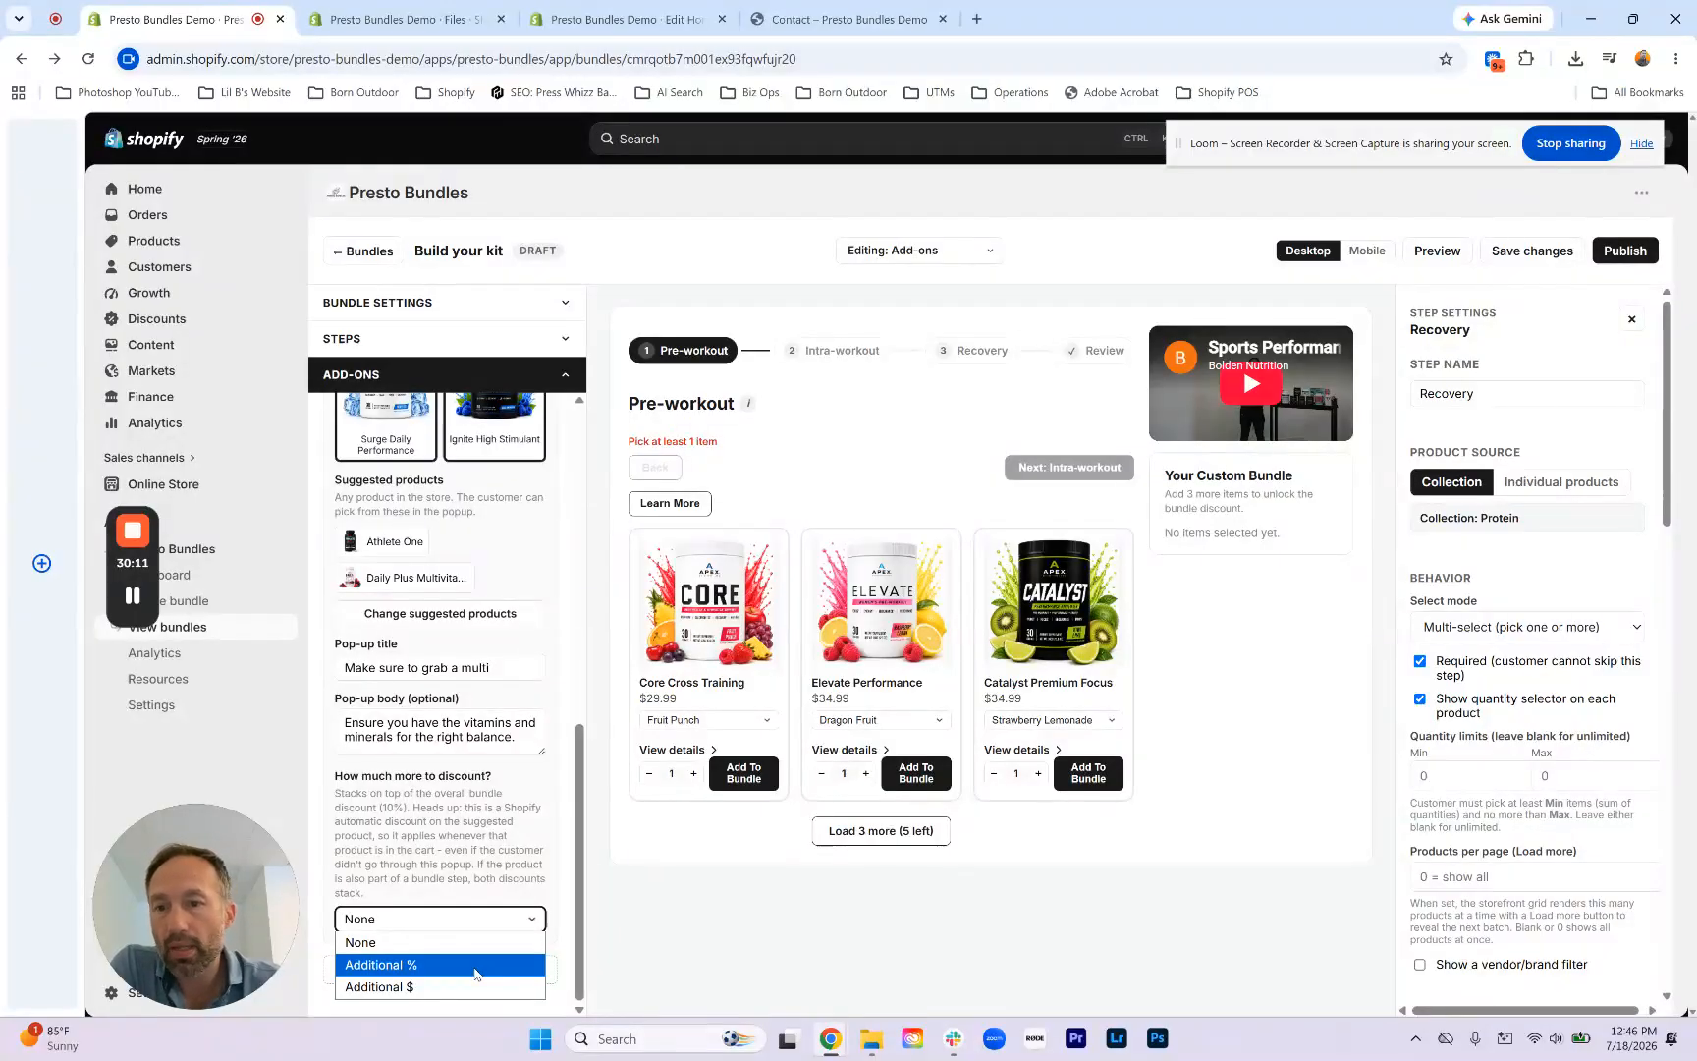
{"action": "left_click", "coordinate": [425, 807]}
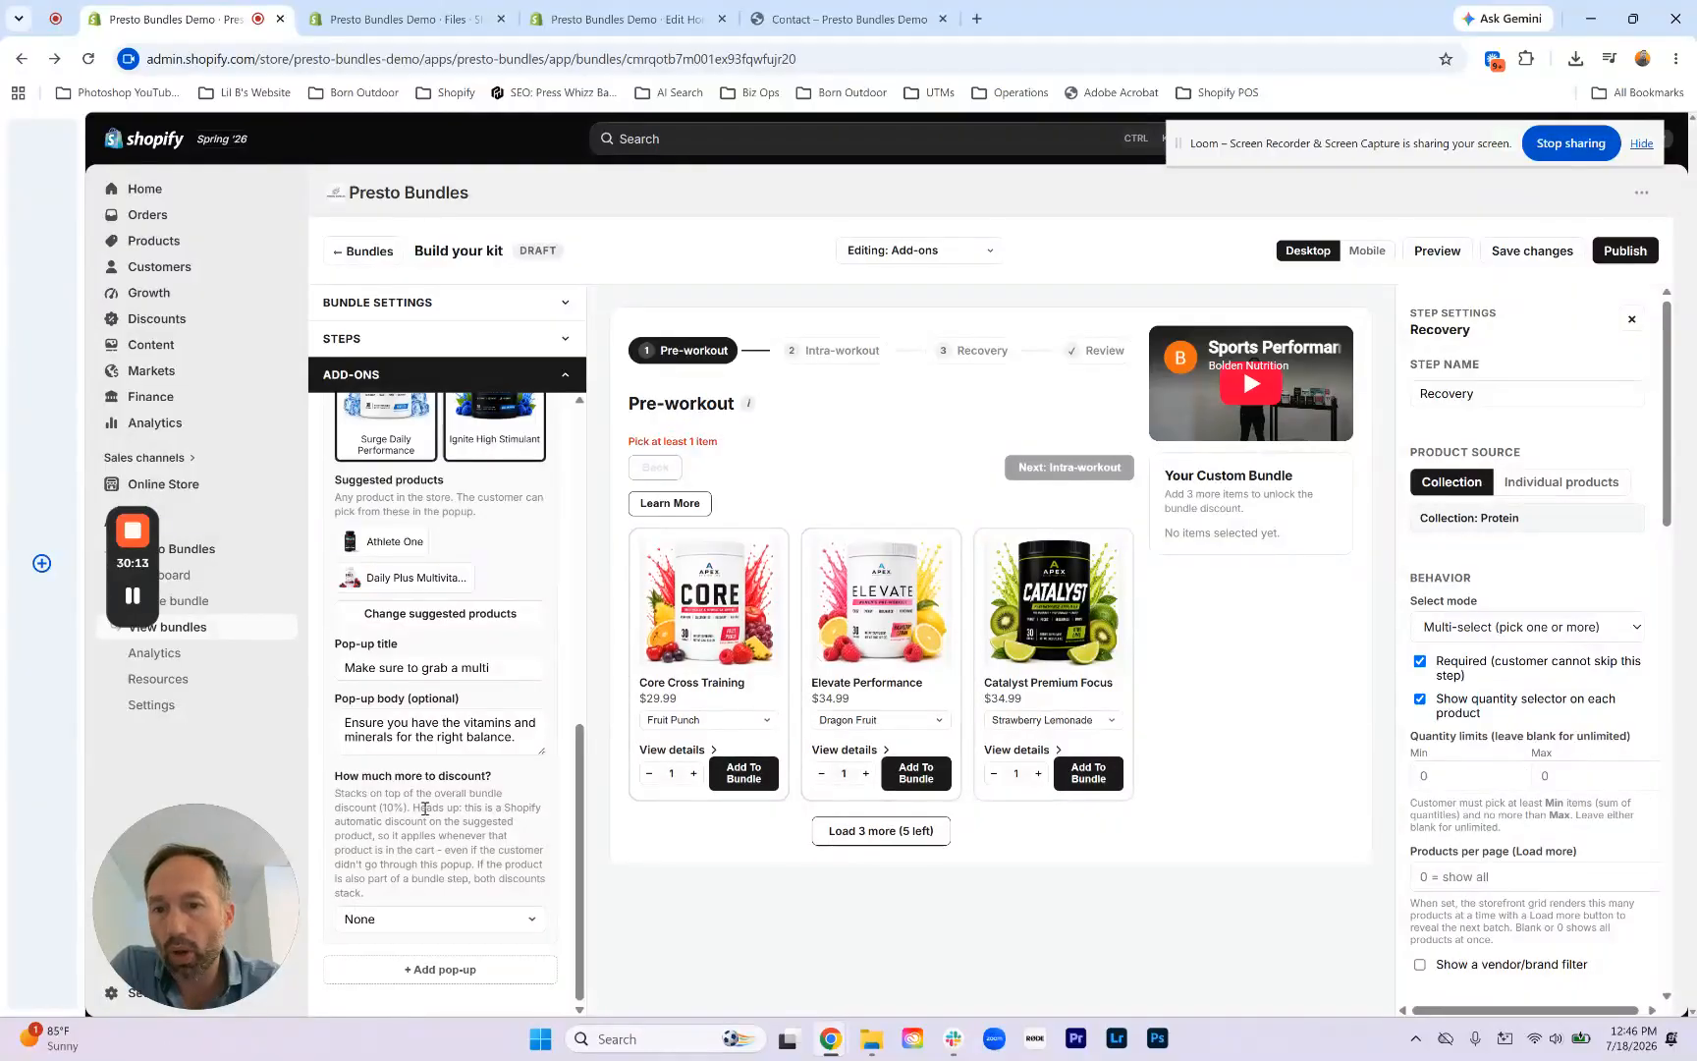
{"action": "scroll", "coordinate": [424, 807], "scroll_direction": "up", "scroll_amount": 10}
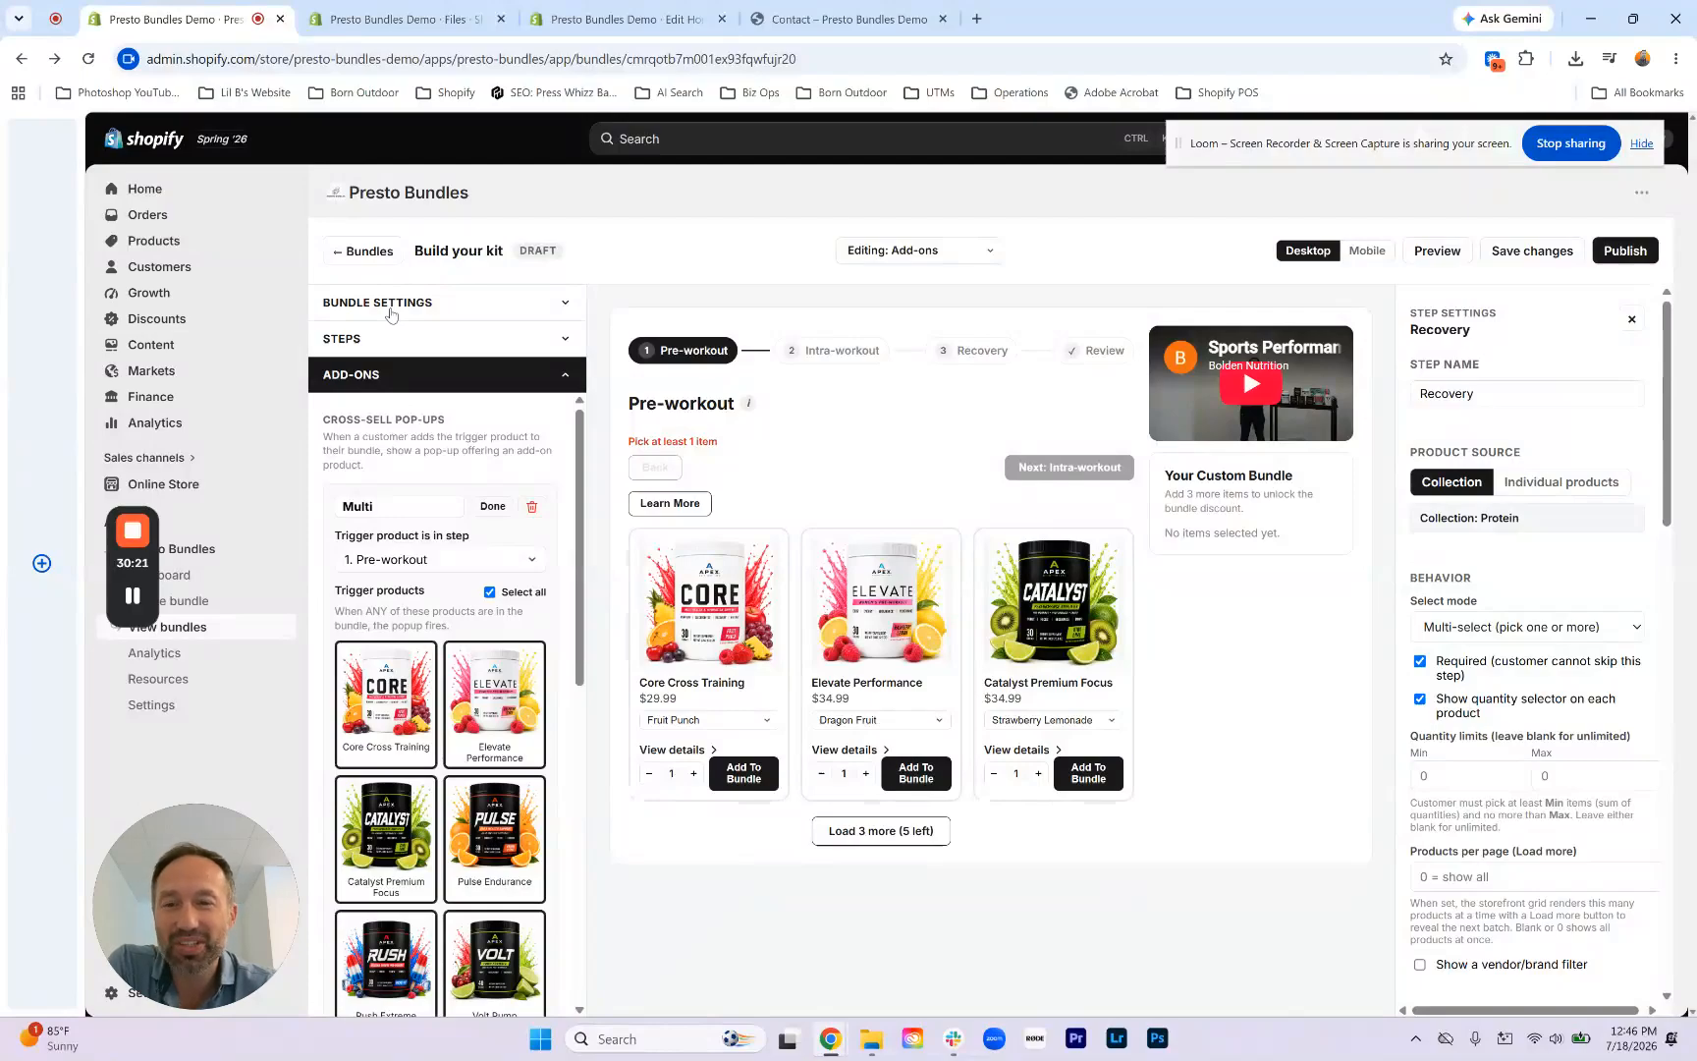
{"action": "scroll", "coordinate": [412, 756], "scroll_direction": "down", "scroll_amount": 5}
{"action": "scroll", "coordinate": [412, 756], "scroll_direction": "up", "scroll_amount": 4}
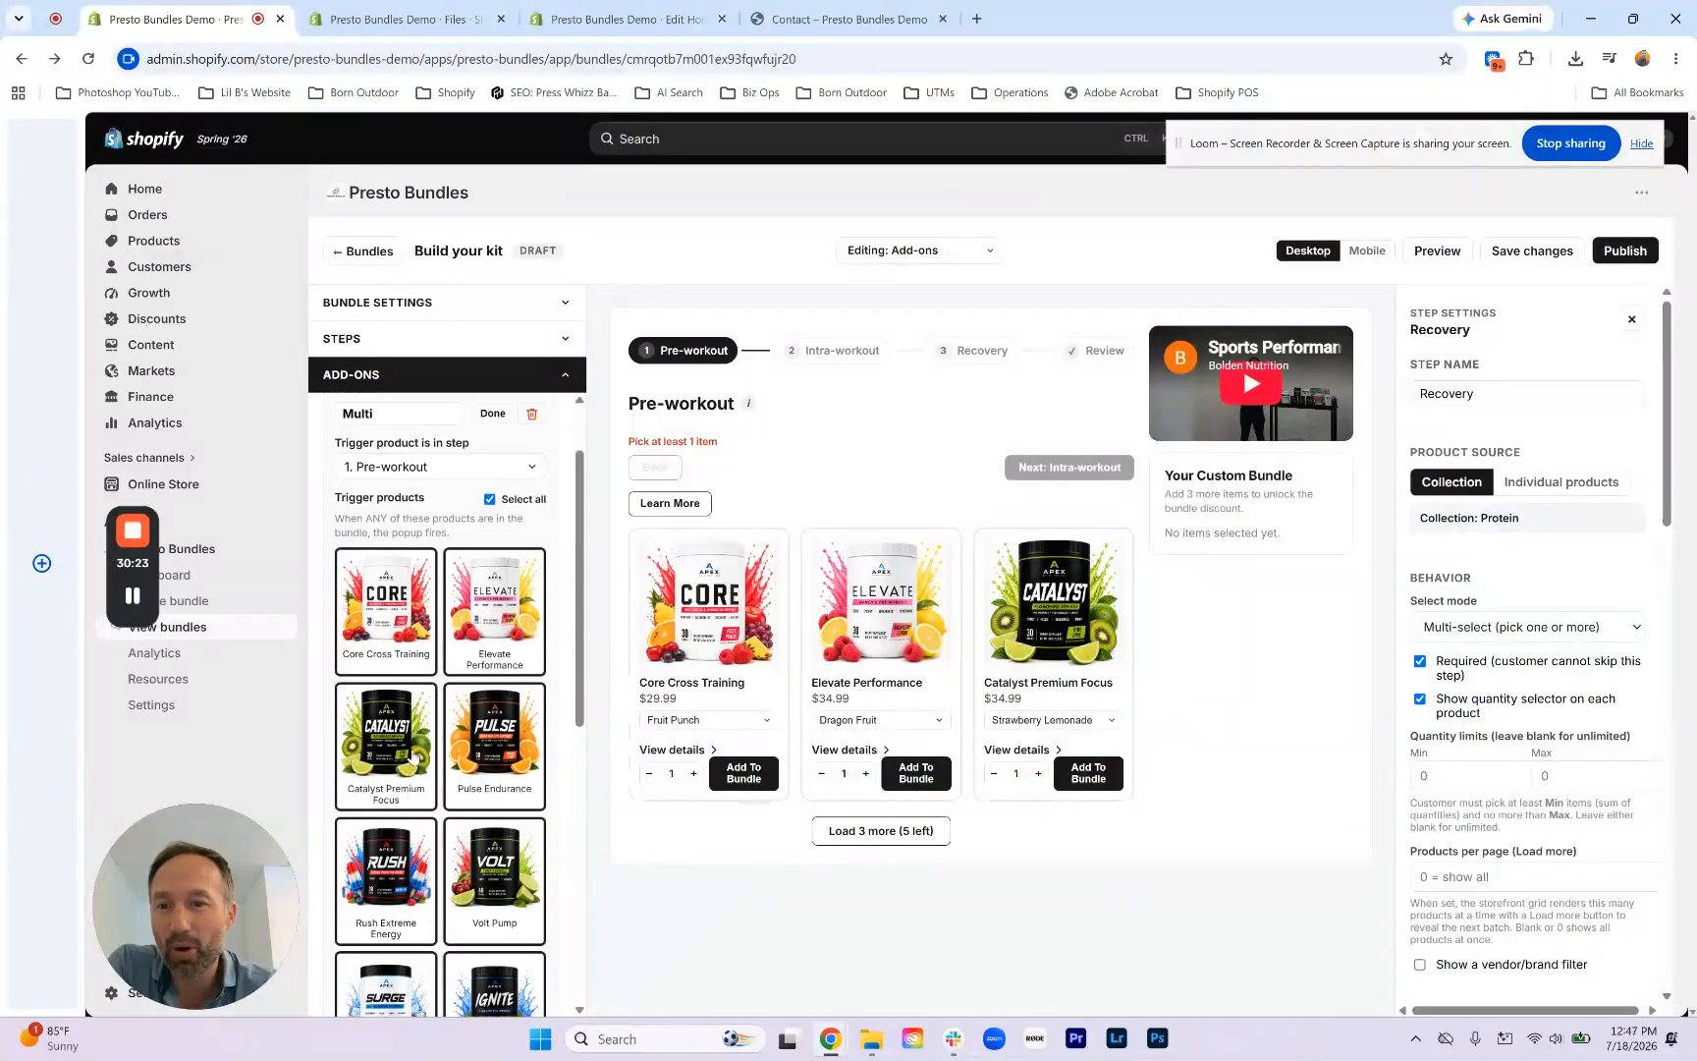
{"action": "scroll", "coordinate": [412, 757], "scroll_direction": "up", "scroll_amount": 1}
{"action": "left_click", "coordinate": [492, 508]}
Step: Rename the bundle as "Sports Performance" in the bundle settings
{"action": "left_click", "coordinate": [393, 379]}
{"action": "left_click", "coordinate": [425, 307]}
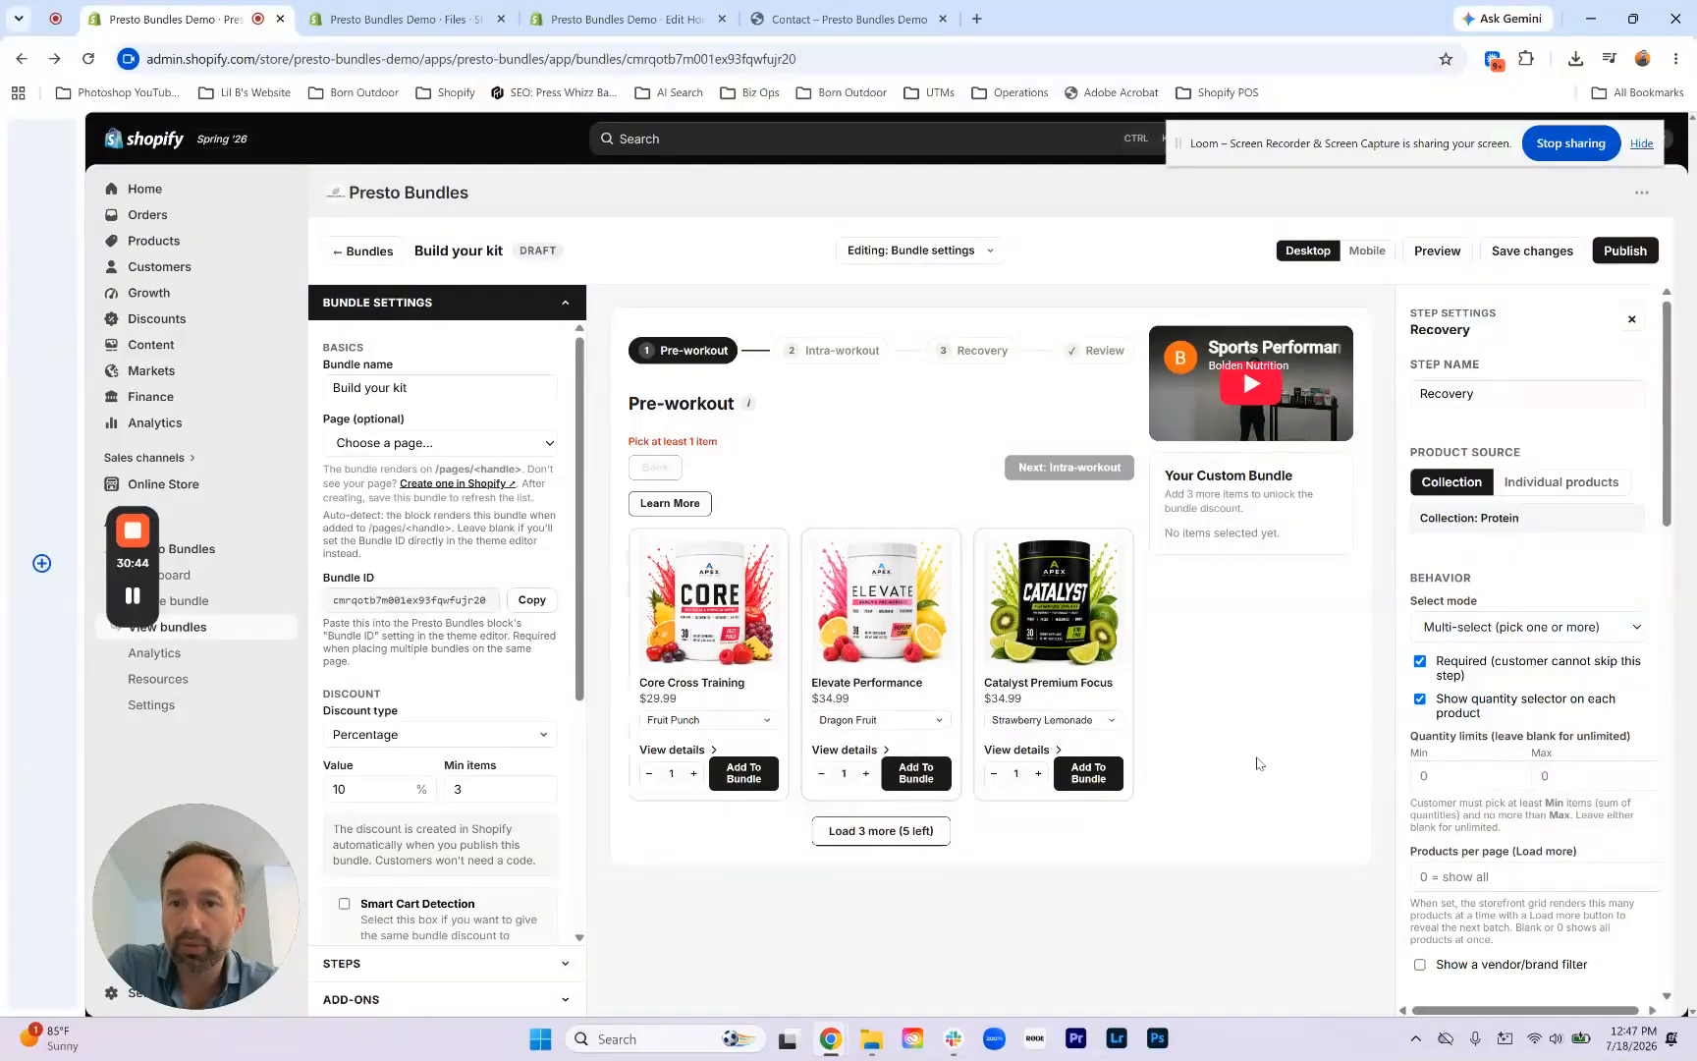
{"action": "left_click", "coordinate": [383, 388]}
{"action": "double_click", "coordinate": [383, 387]}
{"action": "left_click", "coordinate": [385, 387]}
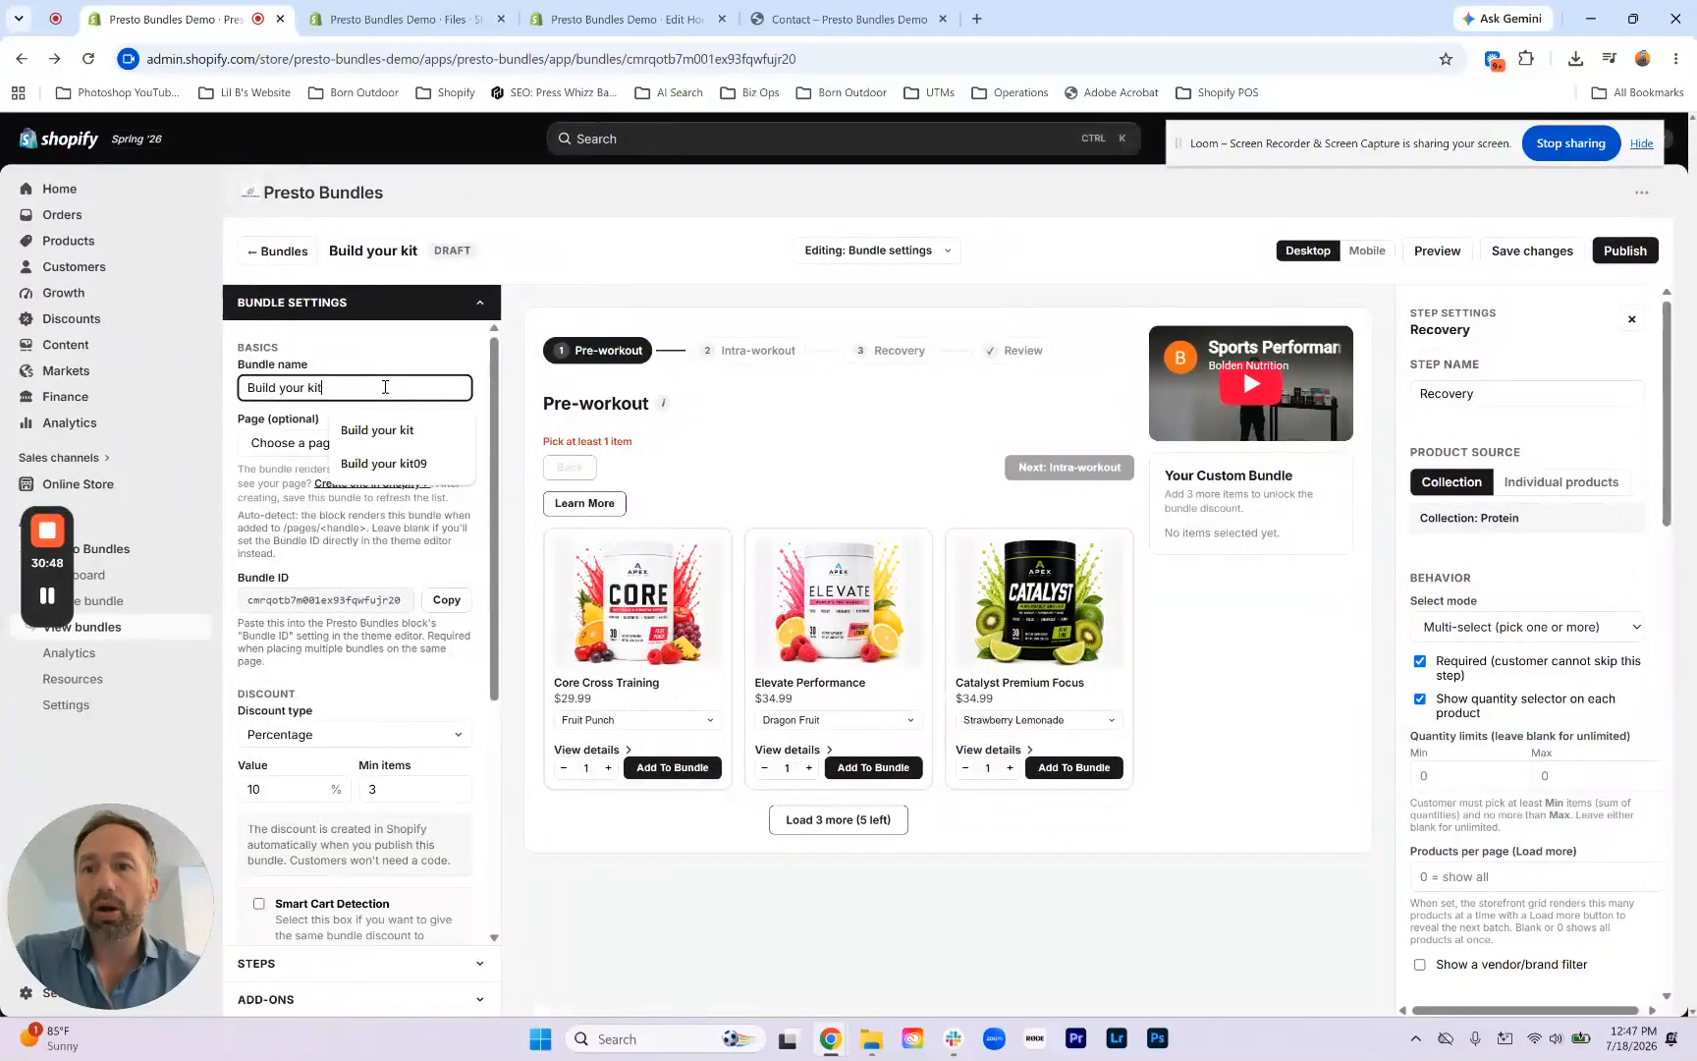
{"action": "key", "text": "BackSpace"}
{"action": "key", "text": "BackSpace"}
{"action": "key", "text": "BackSpace"}
{"action": "key", "text": "BackSpace"}
{"action": "key", "text": "BackSpace"}
{"action": "key", "text": "BackSpace"}
{"action": "key", "text": "BackSpace"}
{"action": "key", "text": "BackSpace"}
{"action": "key", "text": "BackSpace"}
{"action": "key", "text": "BackSpace"}
{"action": "key", "text": "BackSpace"}
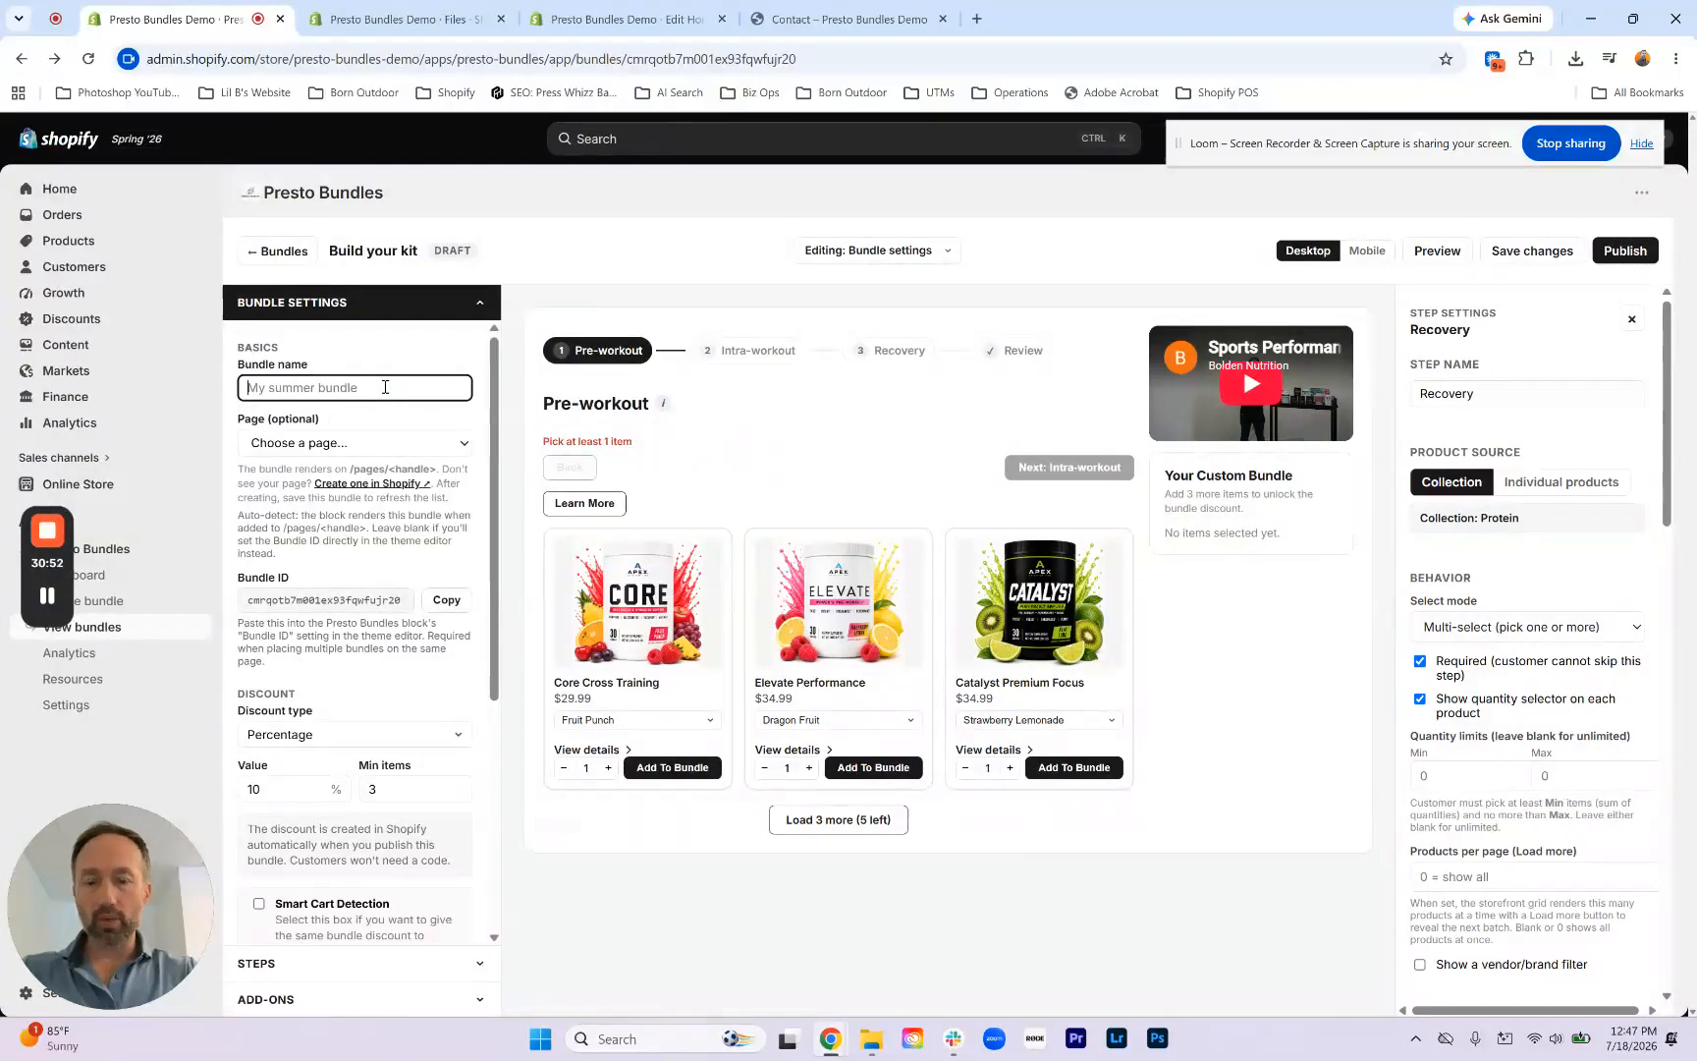
{"action": "type", "text": "Sports Performance"}
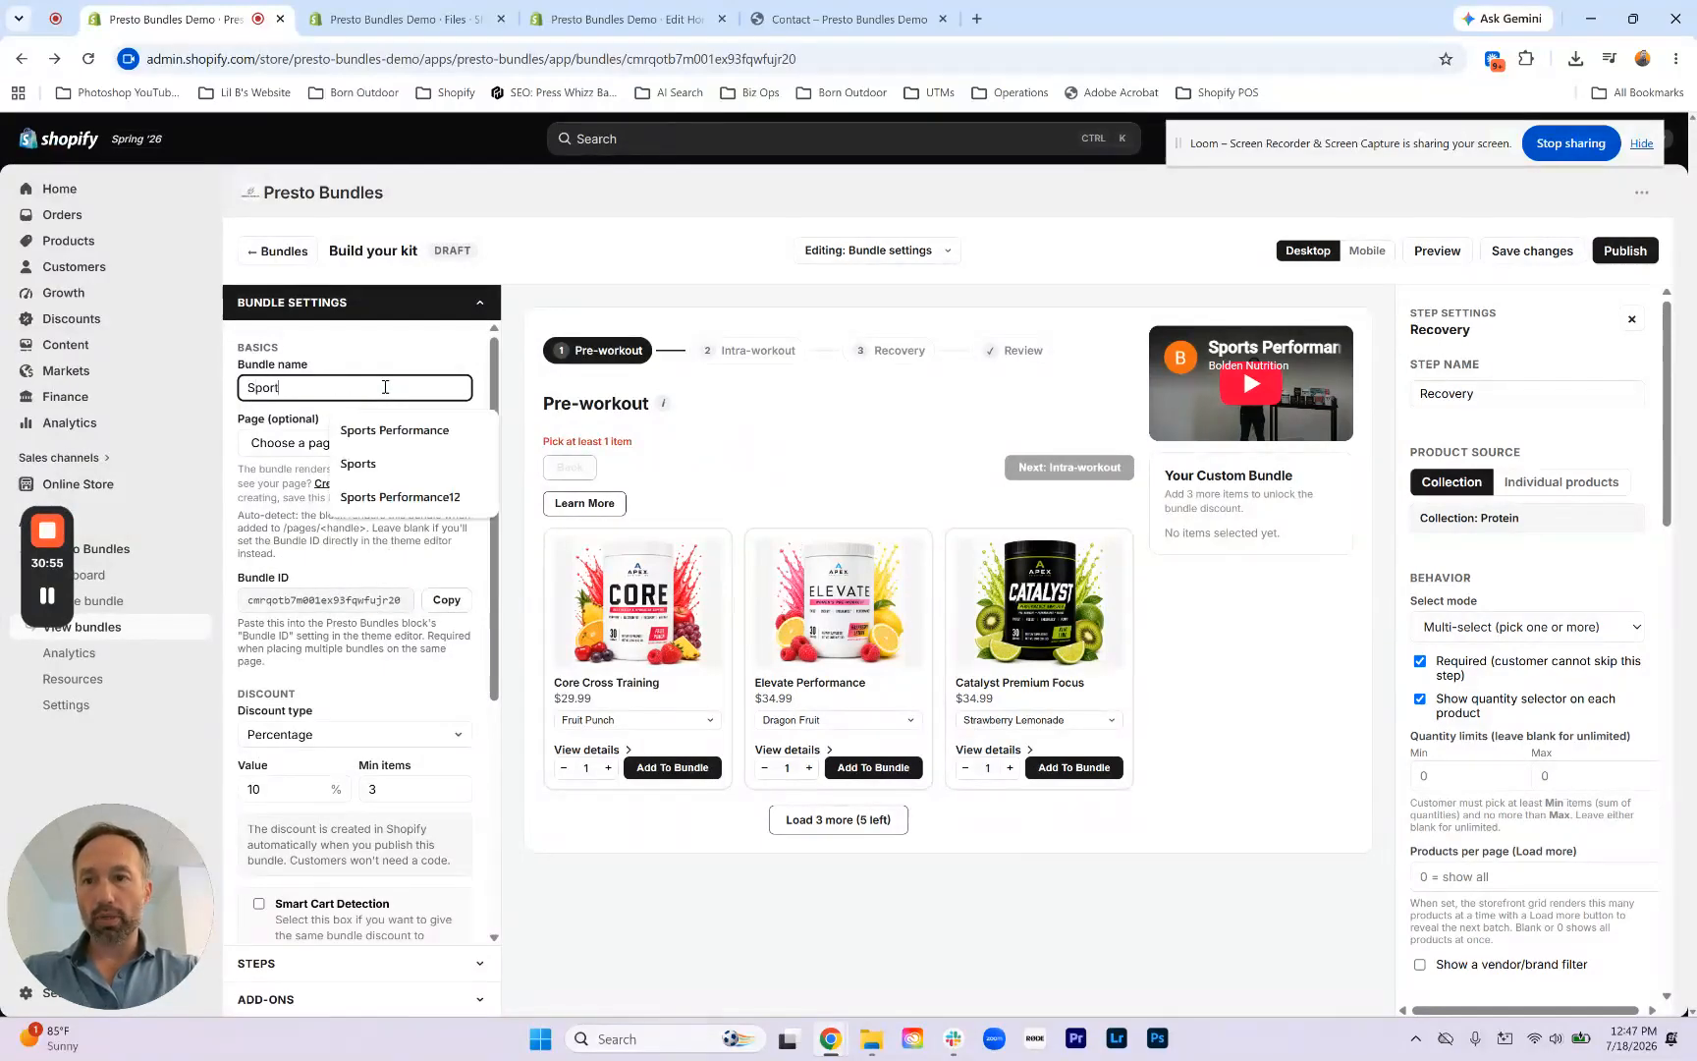
{"action": "left_click", "coordinate": [398, 361]}
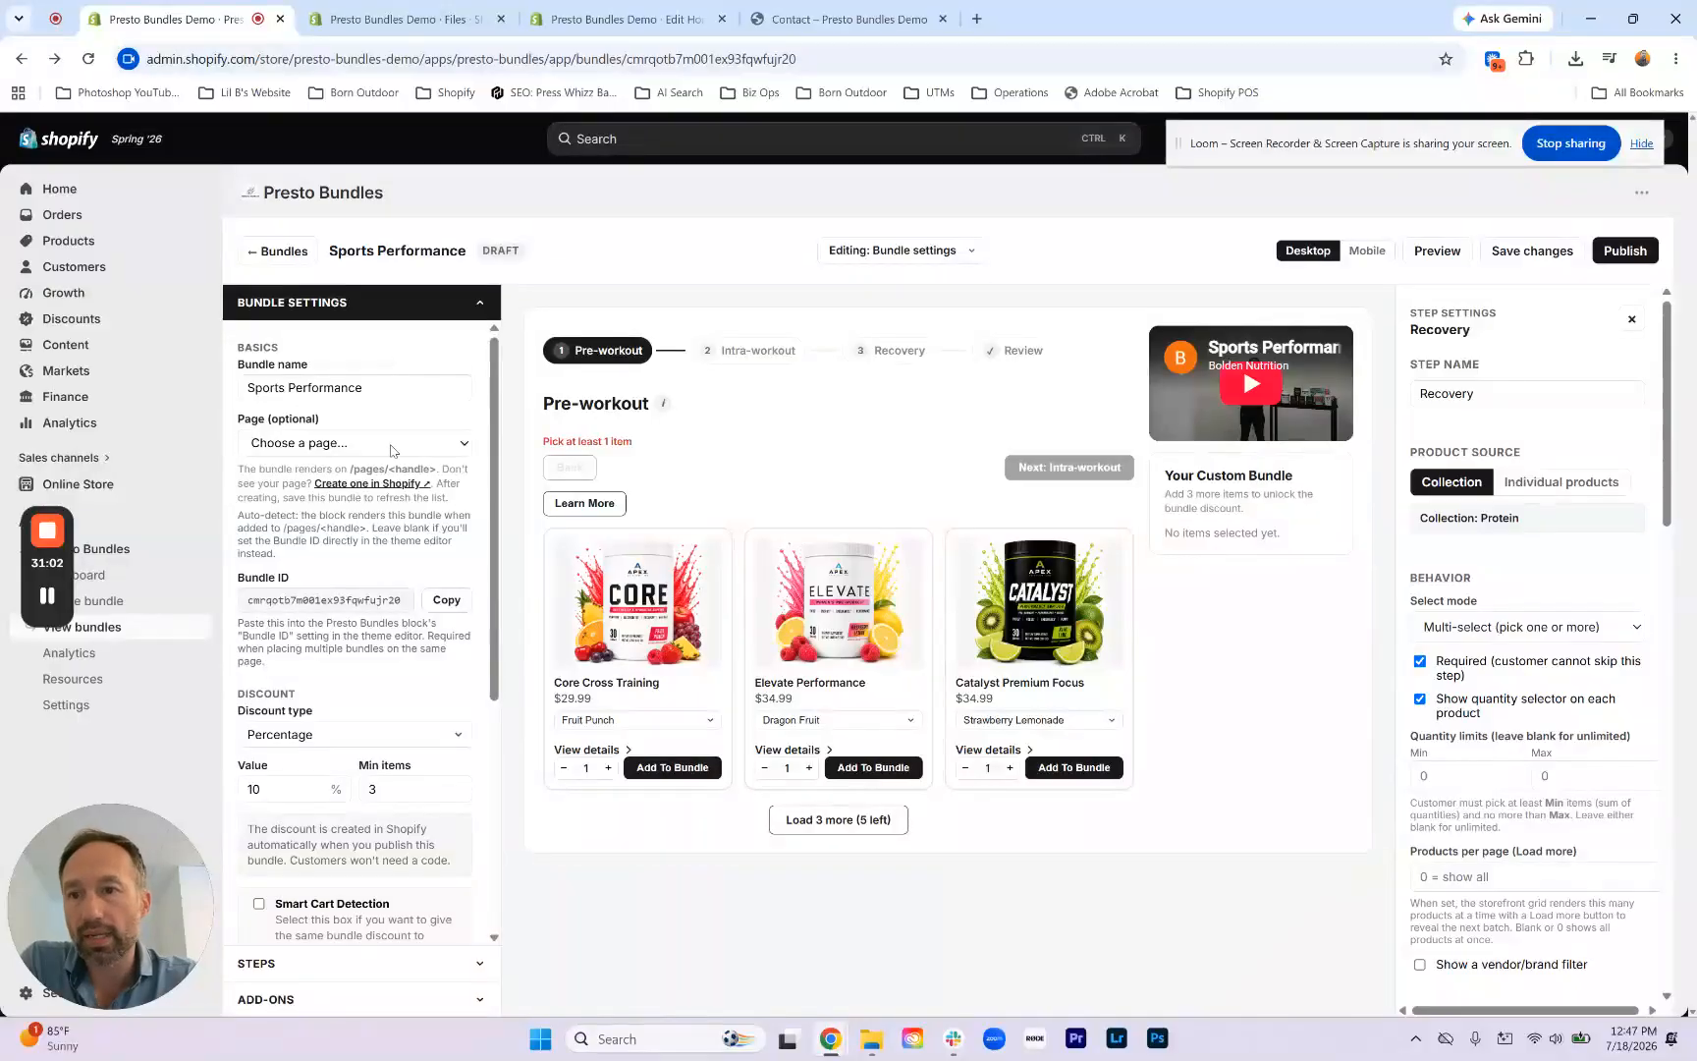
Step: Examine the bundle's page choices, discount type options and Smart Cart Detection setting
{"action": "left_click", "coordinate": [320, 444]}
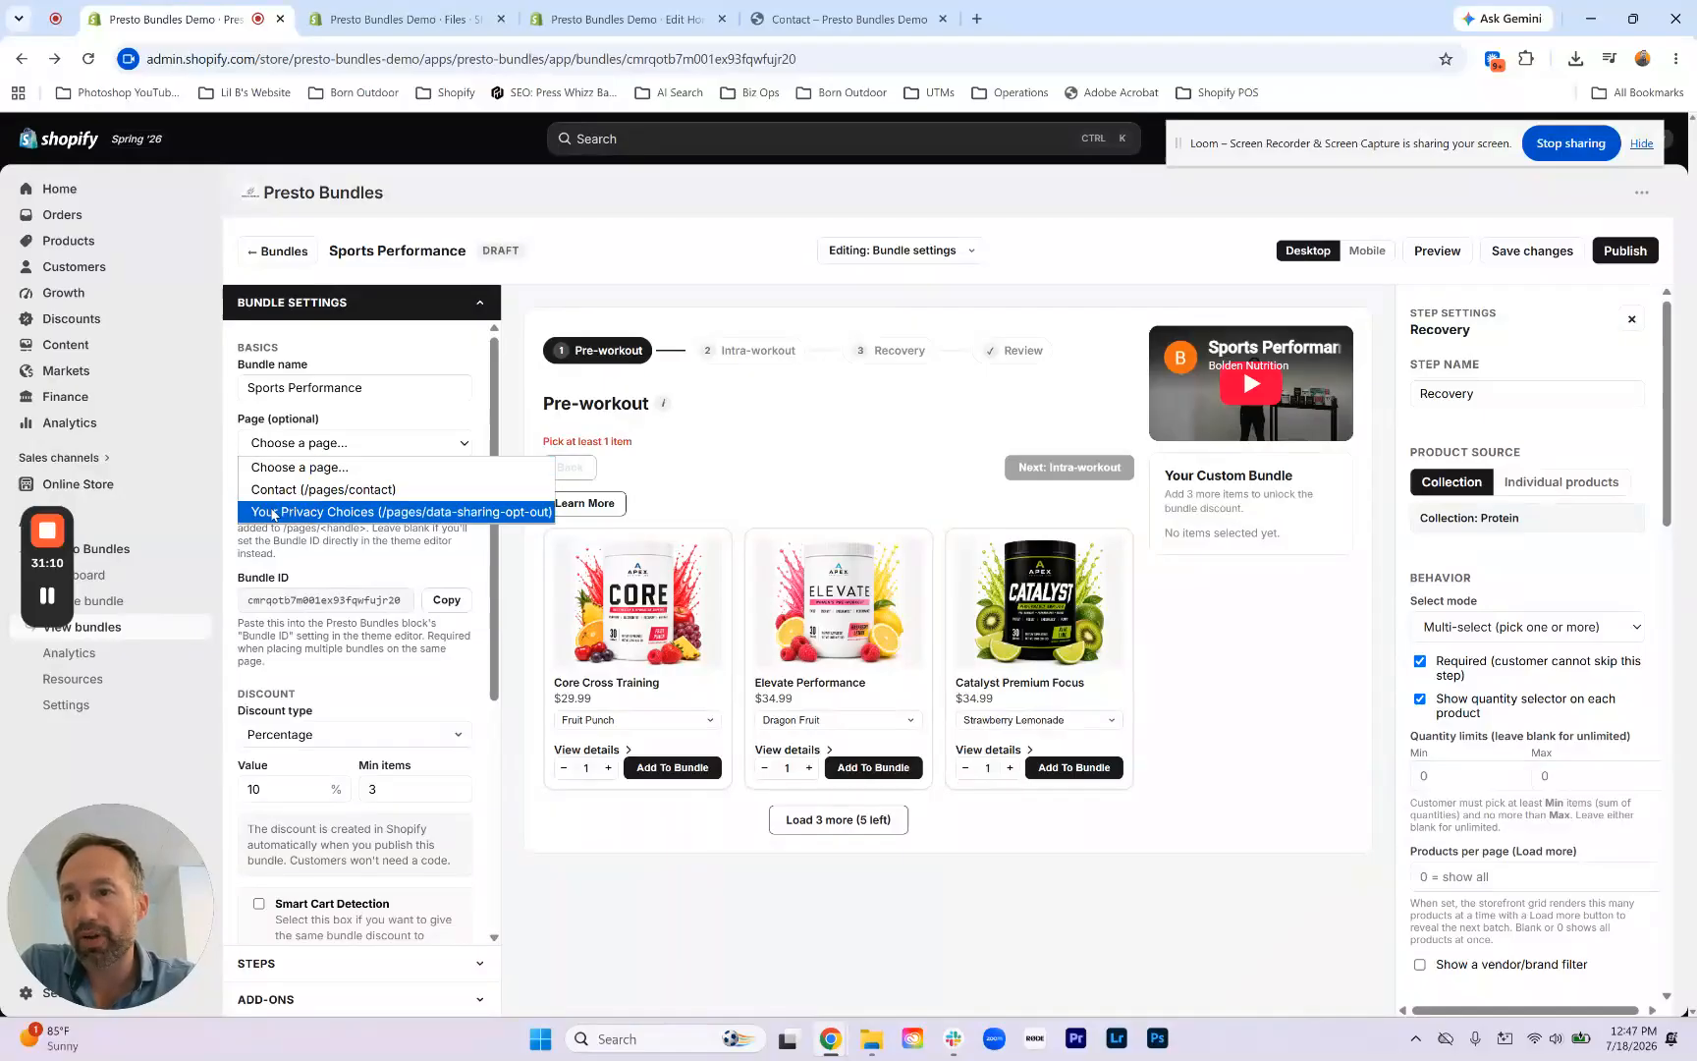
{"action": "left_click", "coordinate": [349, 426]}
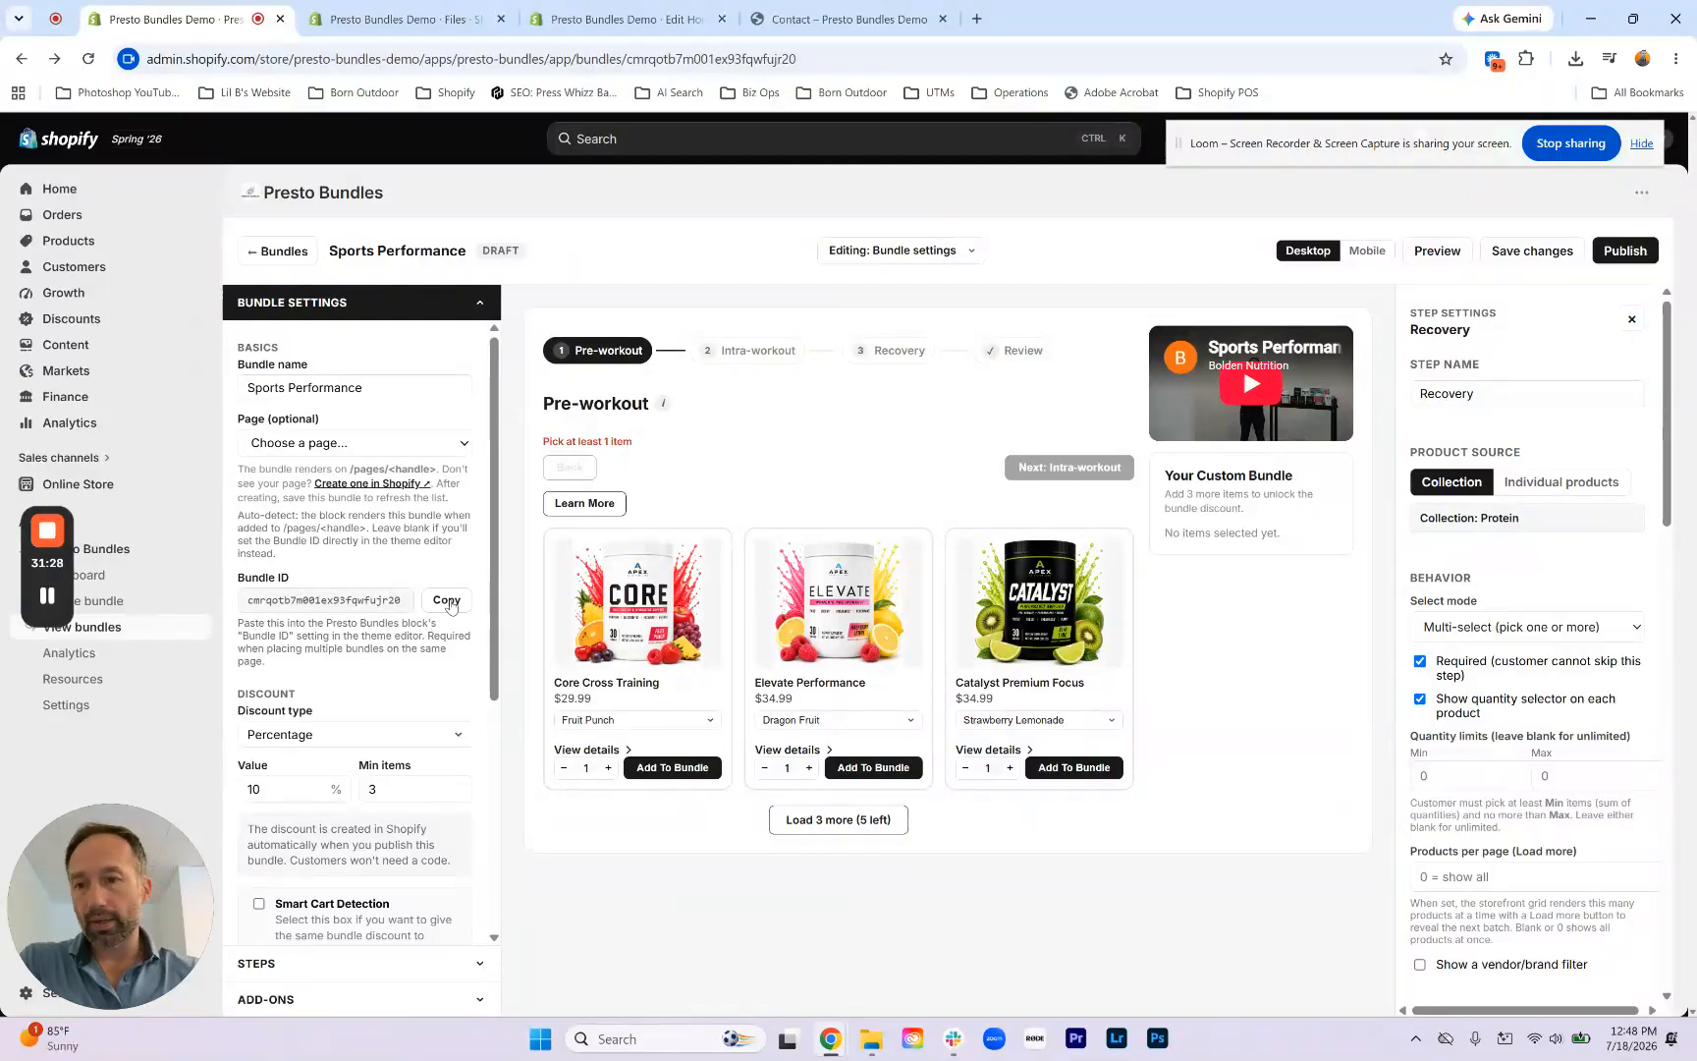
{"action": "scroll", "coordinate": [450, 605], "scroll_direction": "down", "scroll_amount": 1}
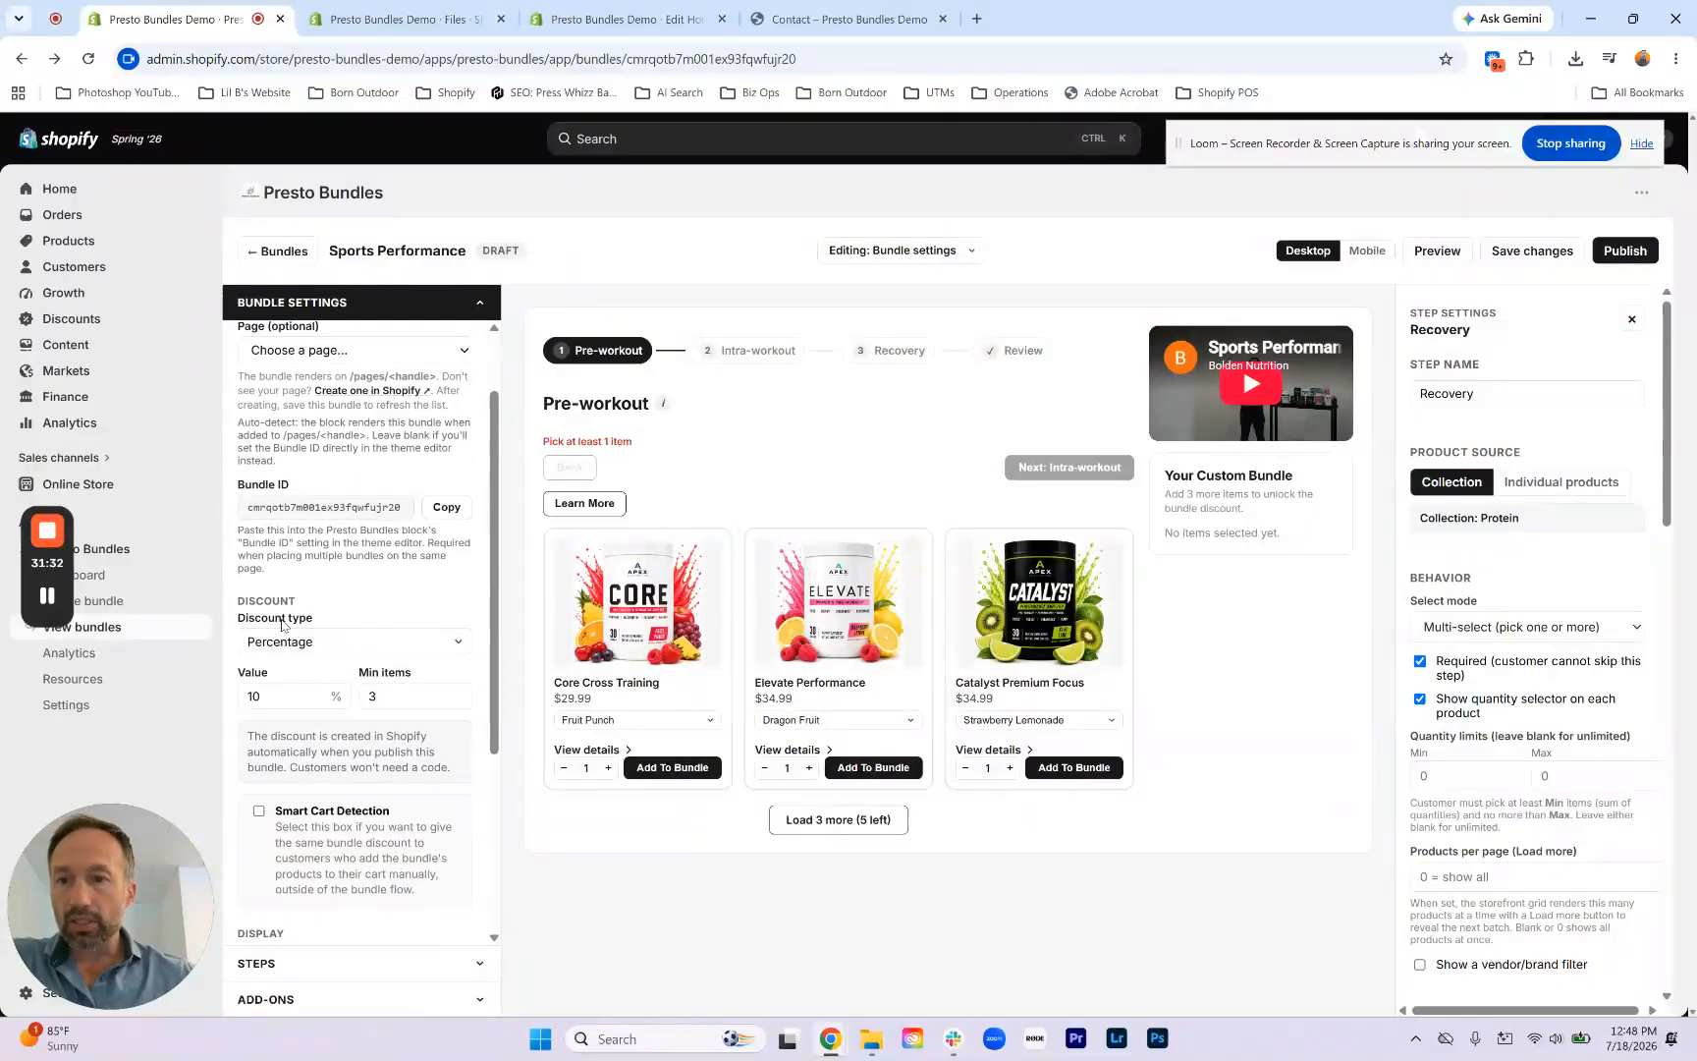
{"action": "left_click", "coordinate": [300, 643]}
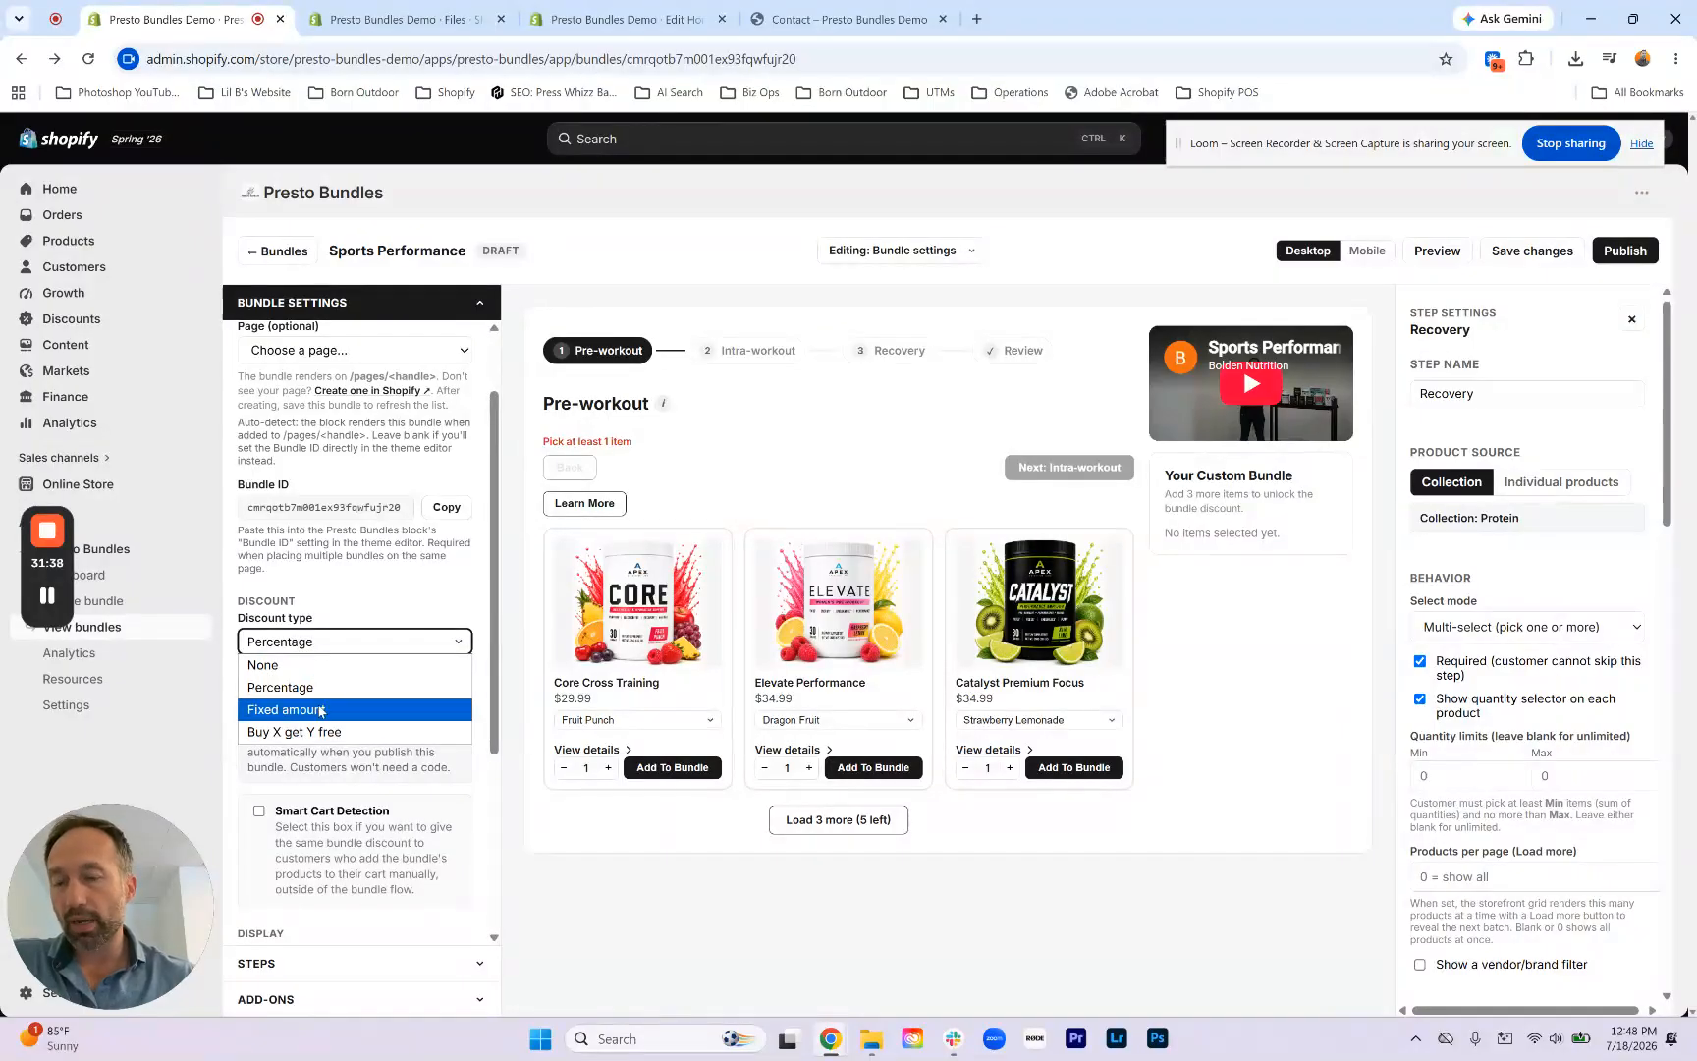
{"action": "left_click", "coordinate": [369, 599]}
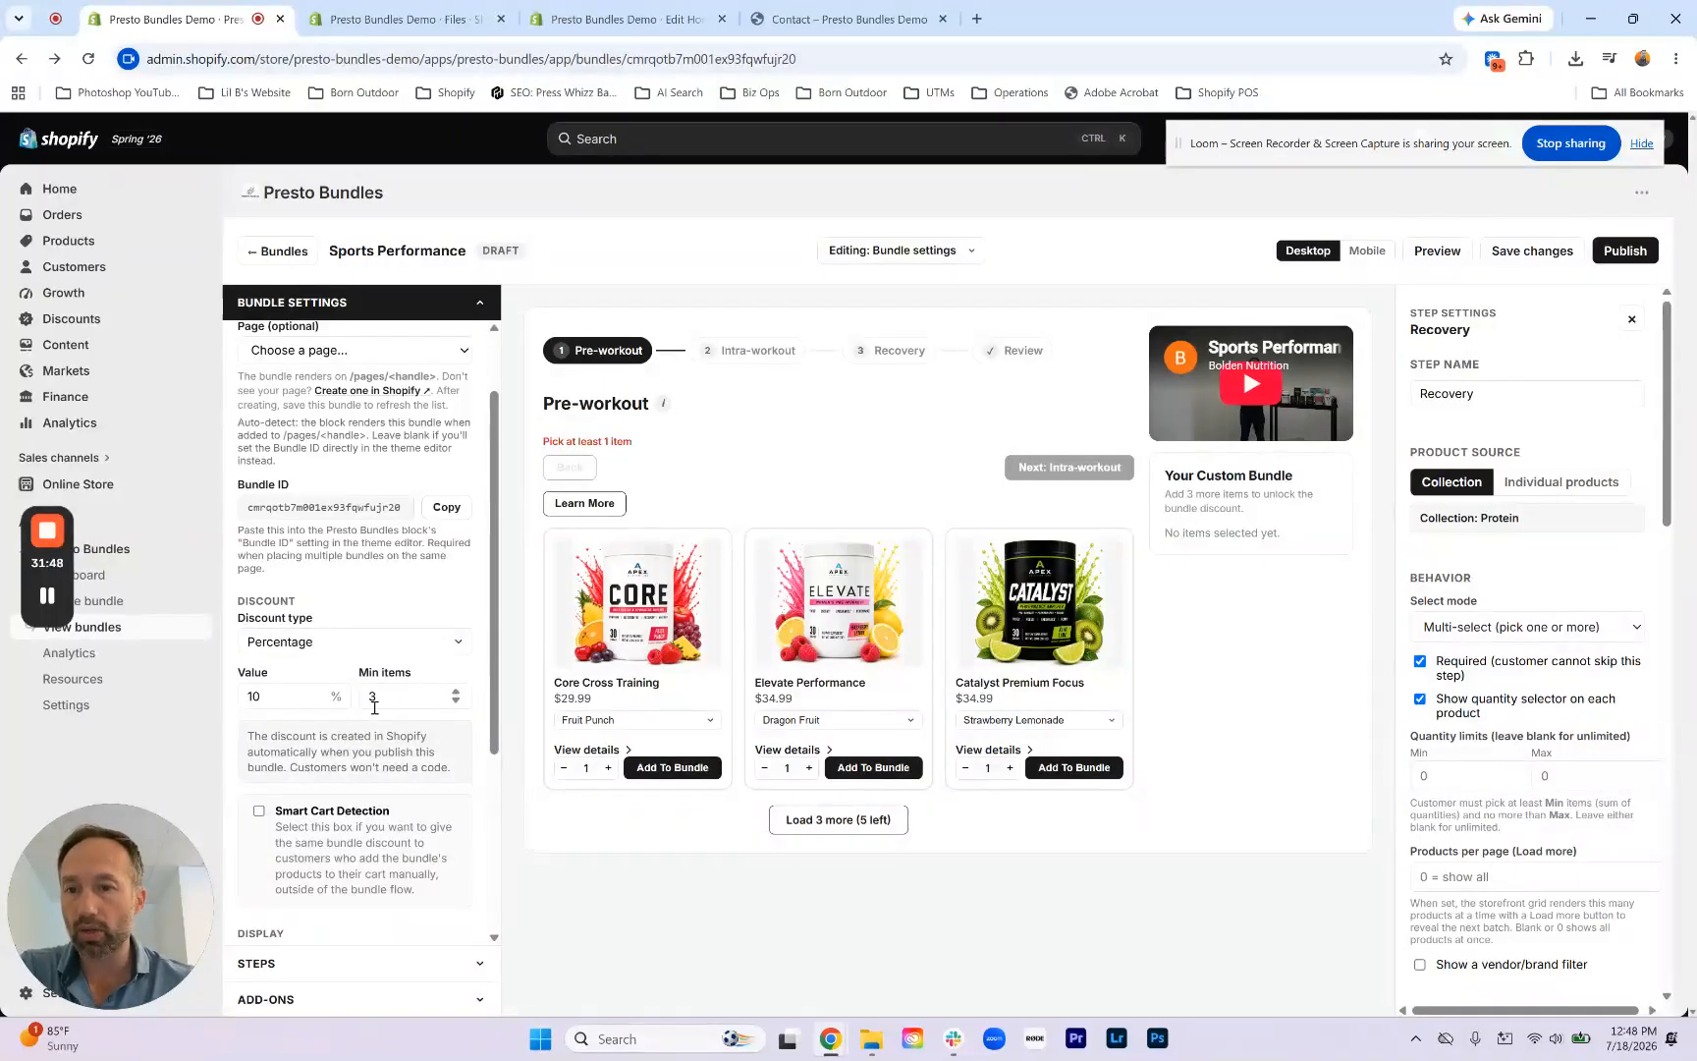
{"action": "scroll", "coordinate": [374, 707], "scroll_direction": "down", "scroll_amount": 2}
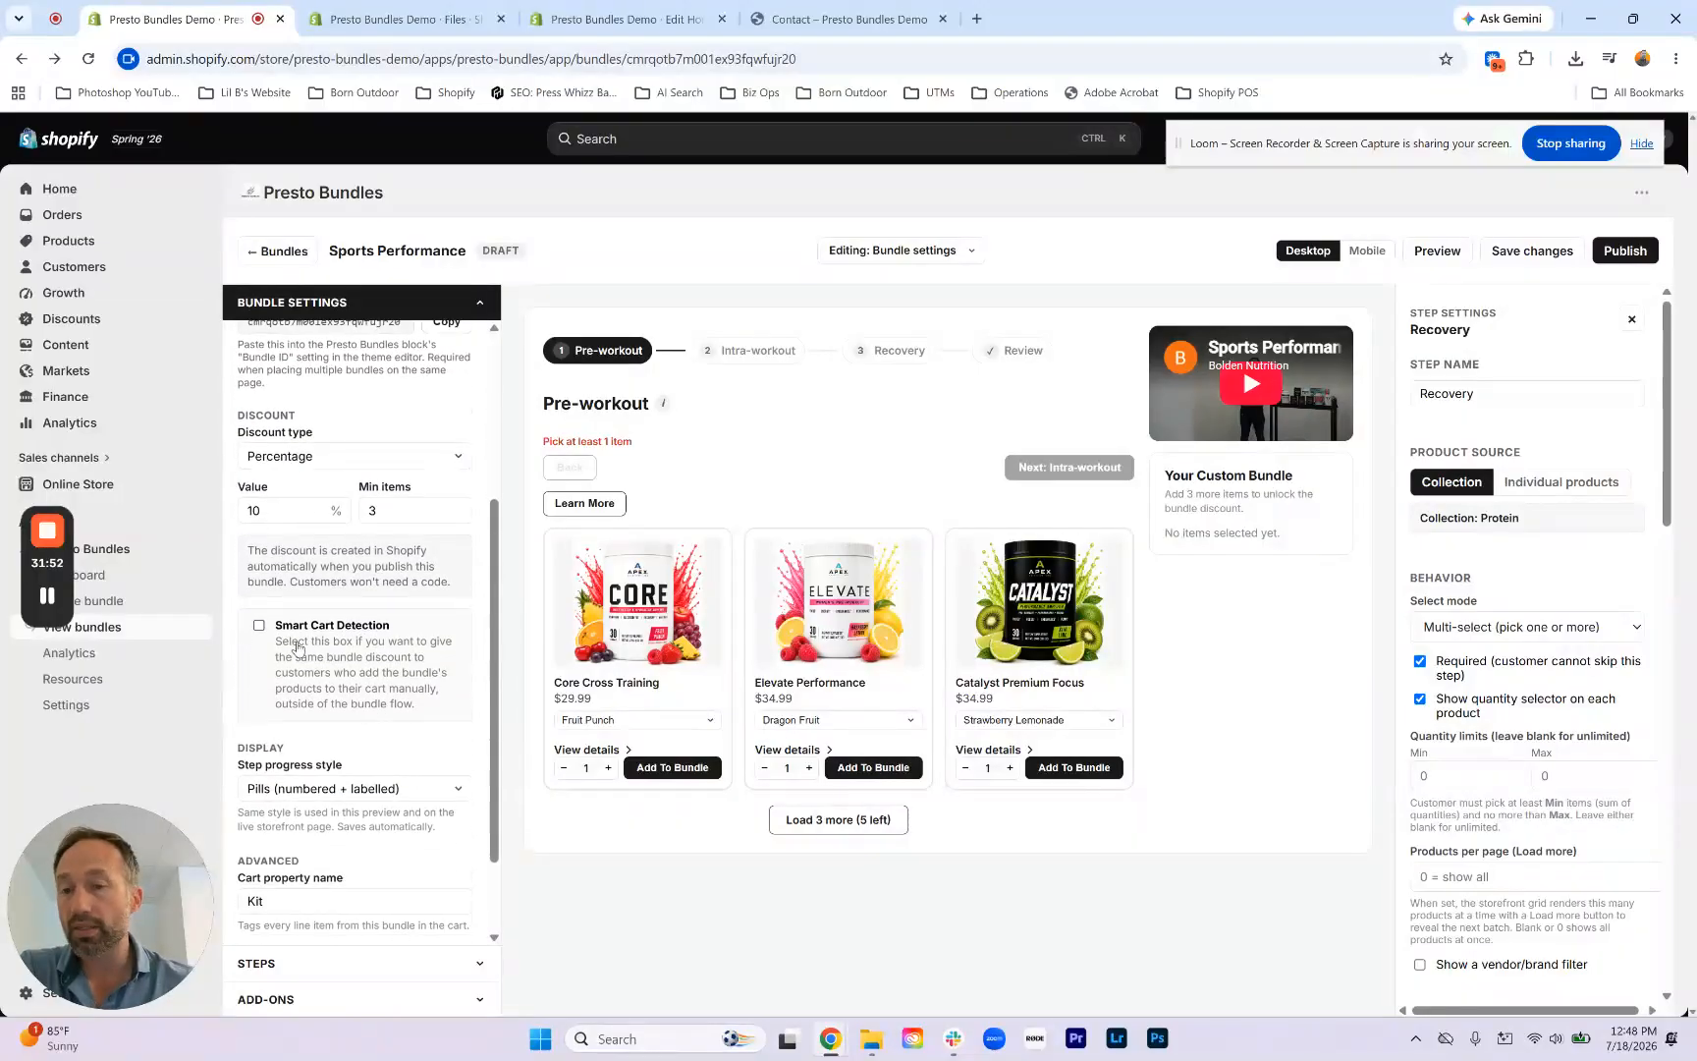
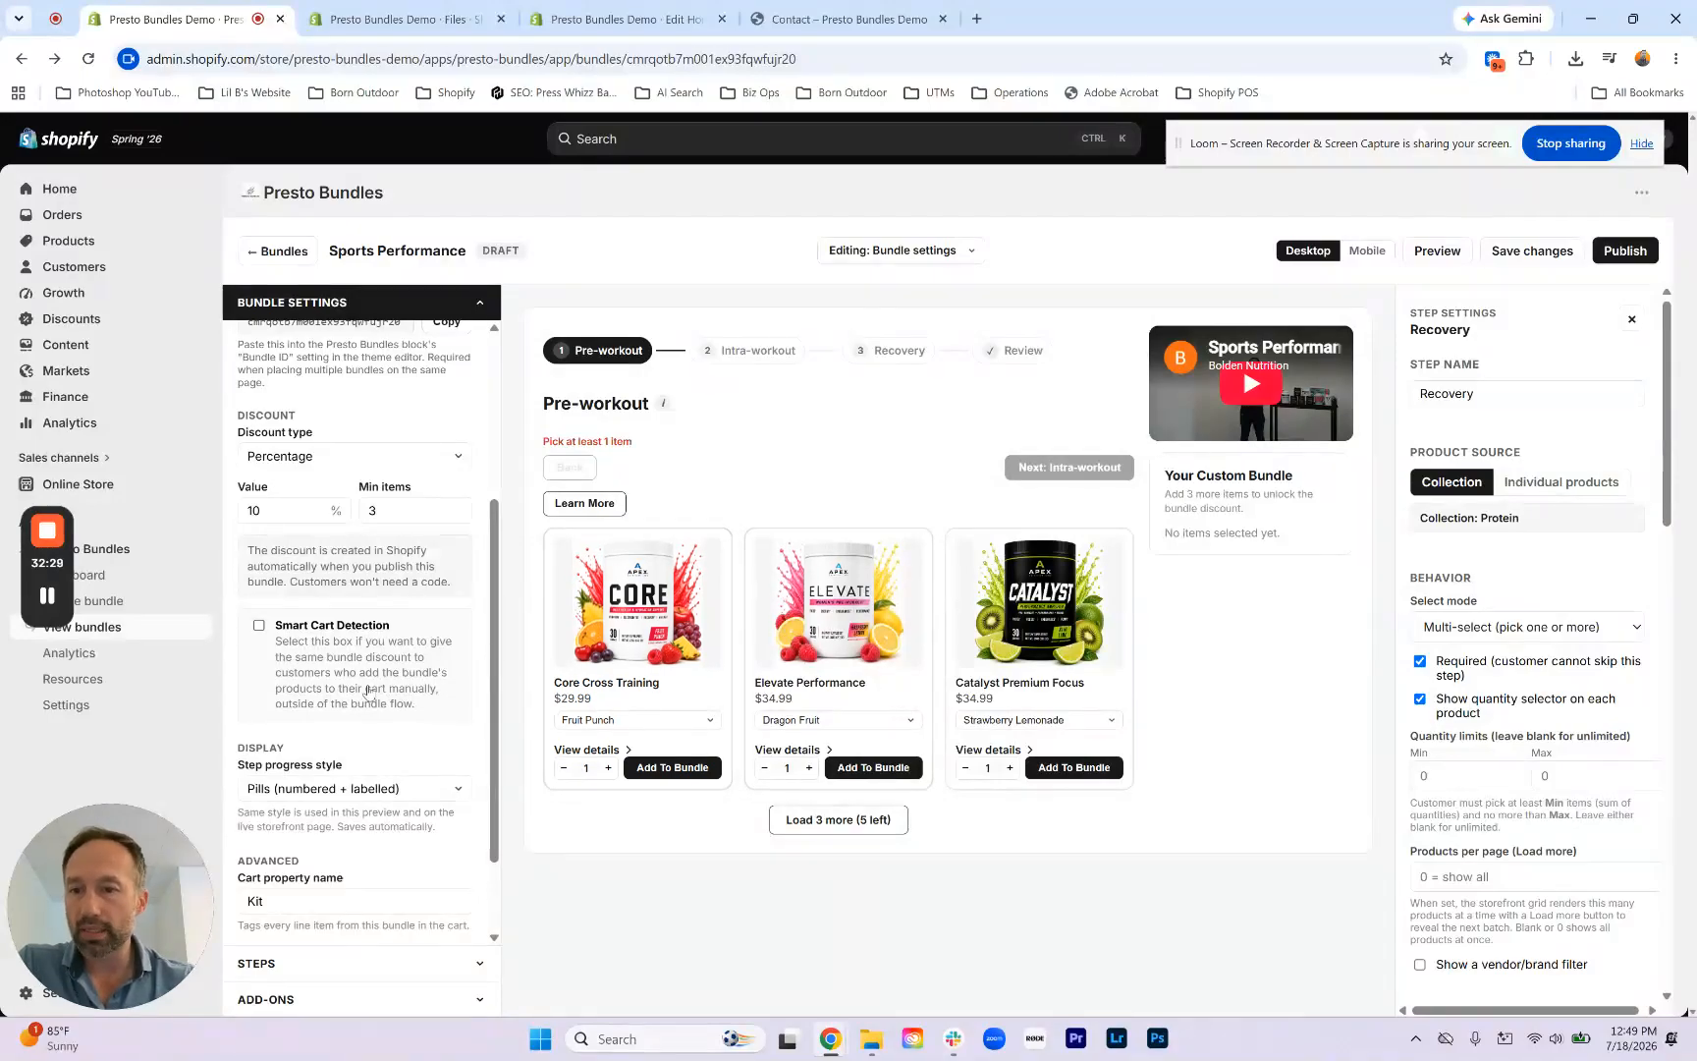
Step: Set the step progress style to Bar (thin segmented) and test it in the preview by adding Elevate Performance and advancing to Intra-workout
{"action": "scroll", "coordinate": [374, 678], "scroll_direction": "down", "scroll_amount": 1}
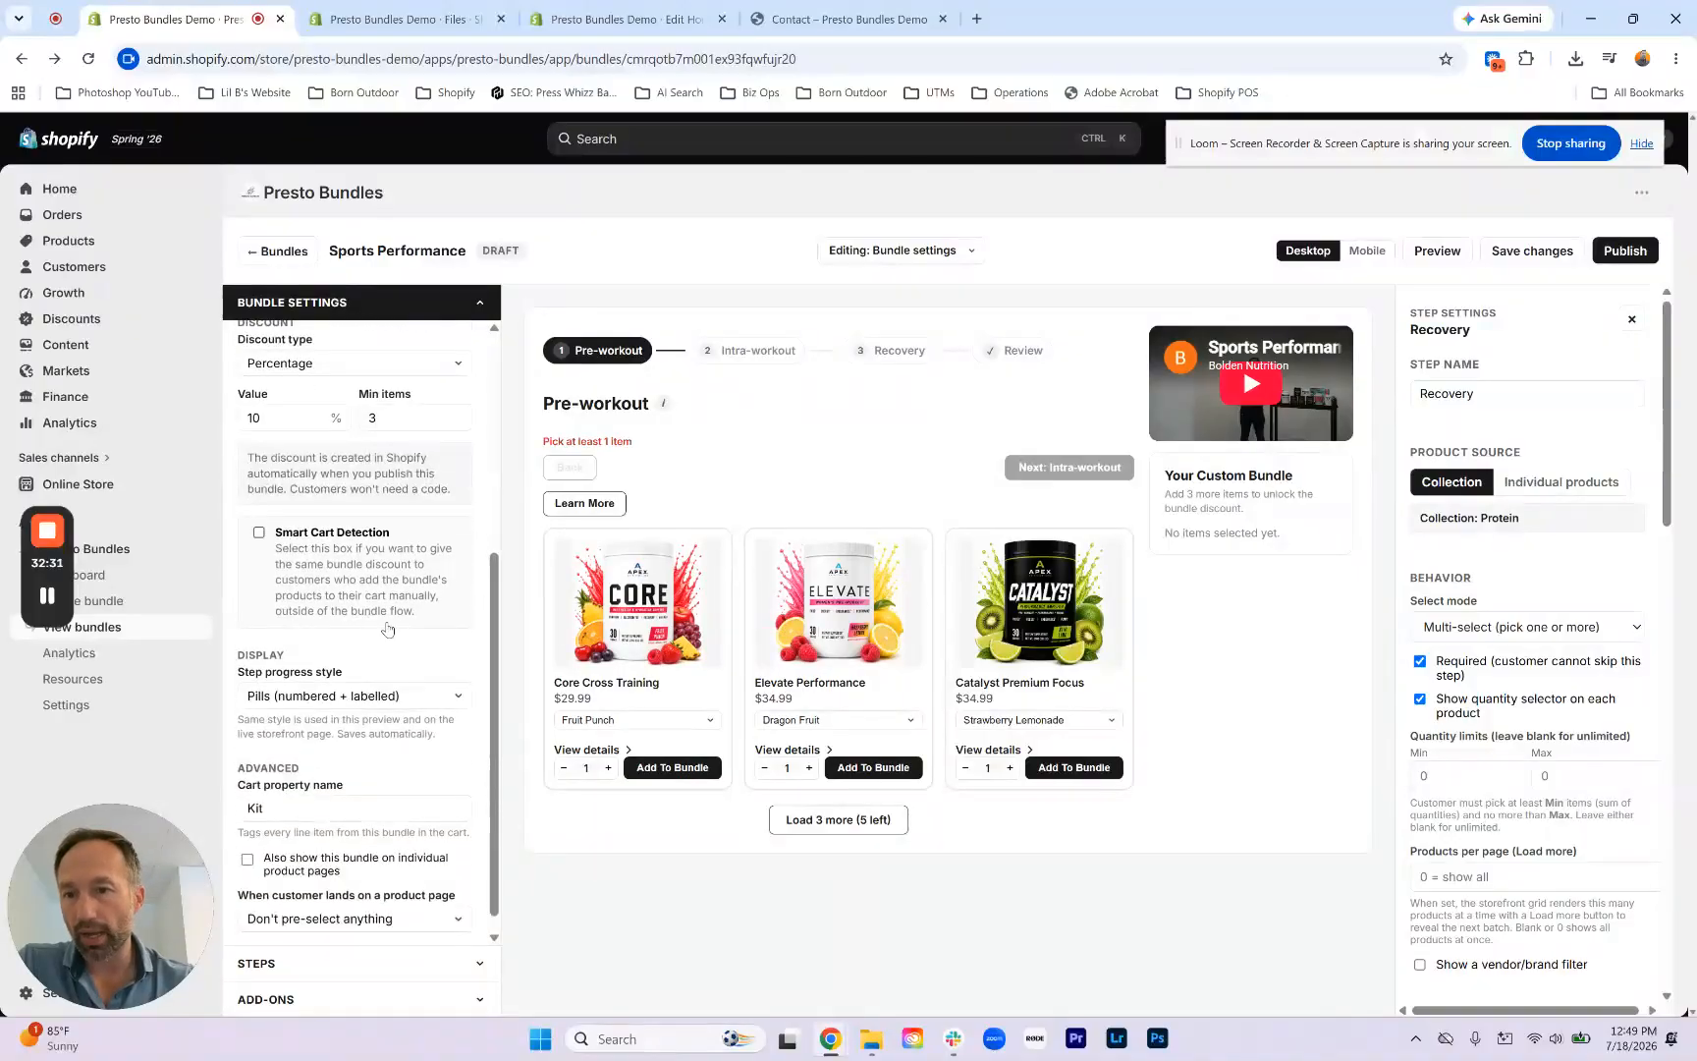
{"action": "scroll", "coordinate": [388, 629], "scroll_direction": "down", "scroll_amount": 1}
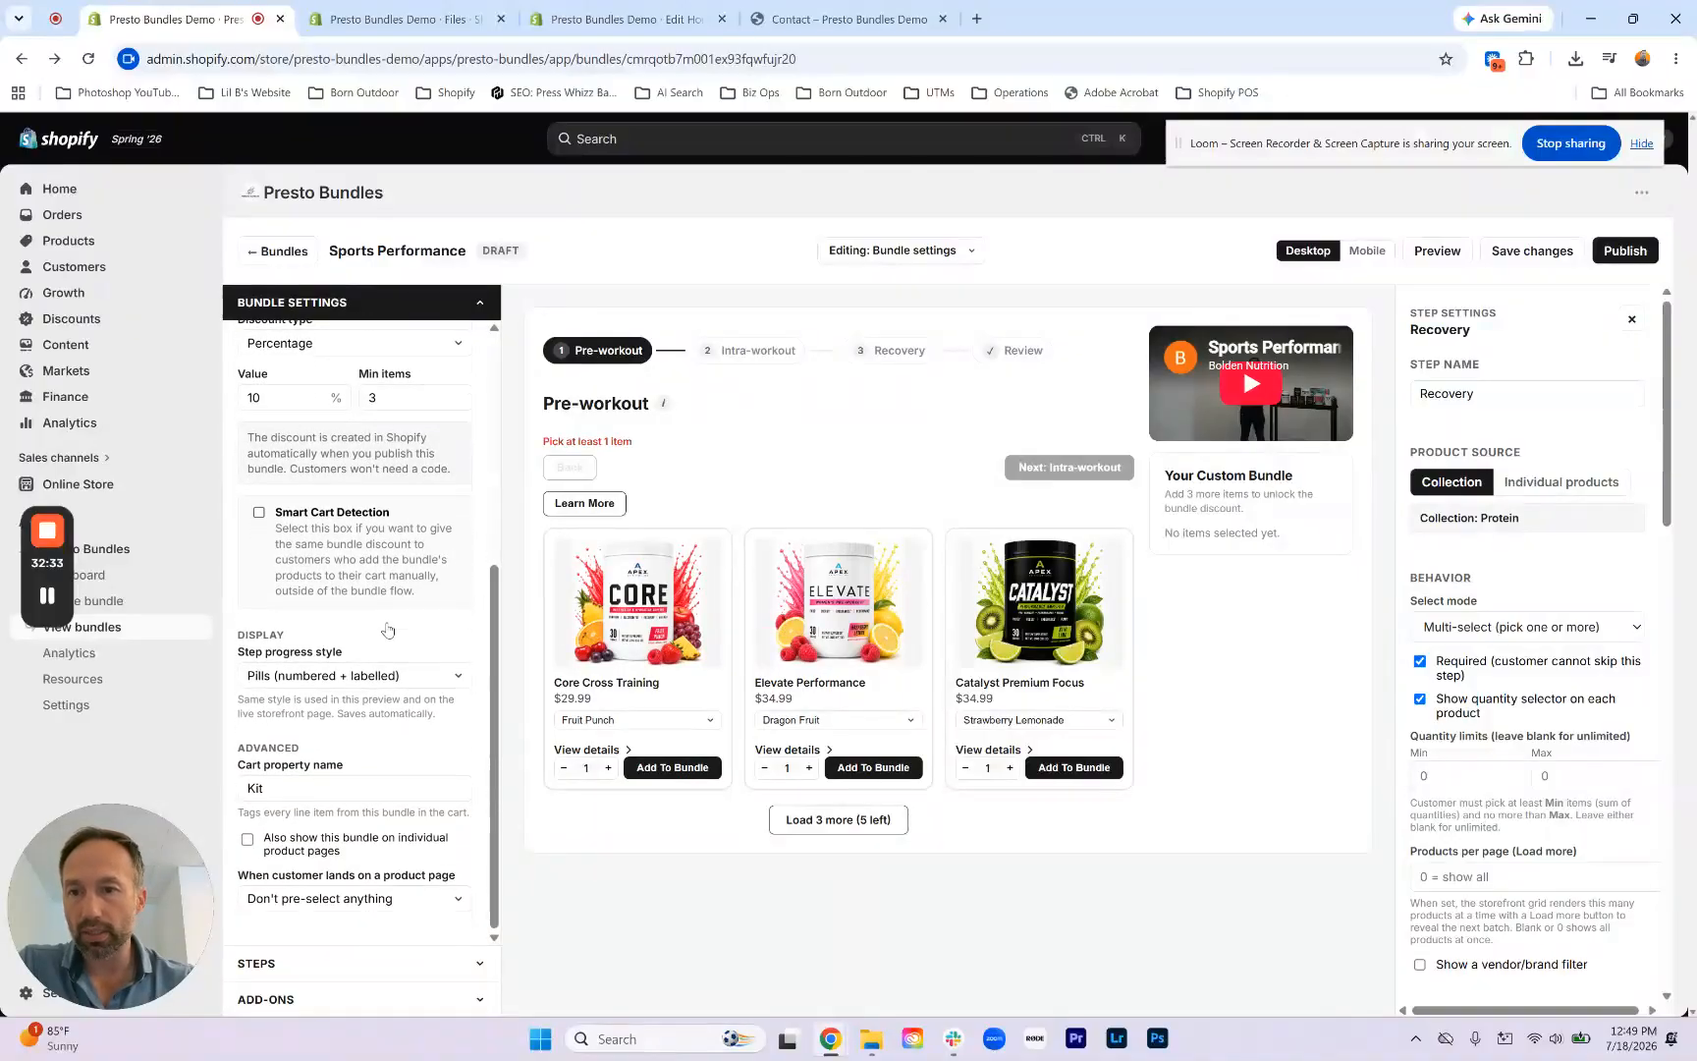
{"action": "left_click", "coordinate": [280, 680]}
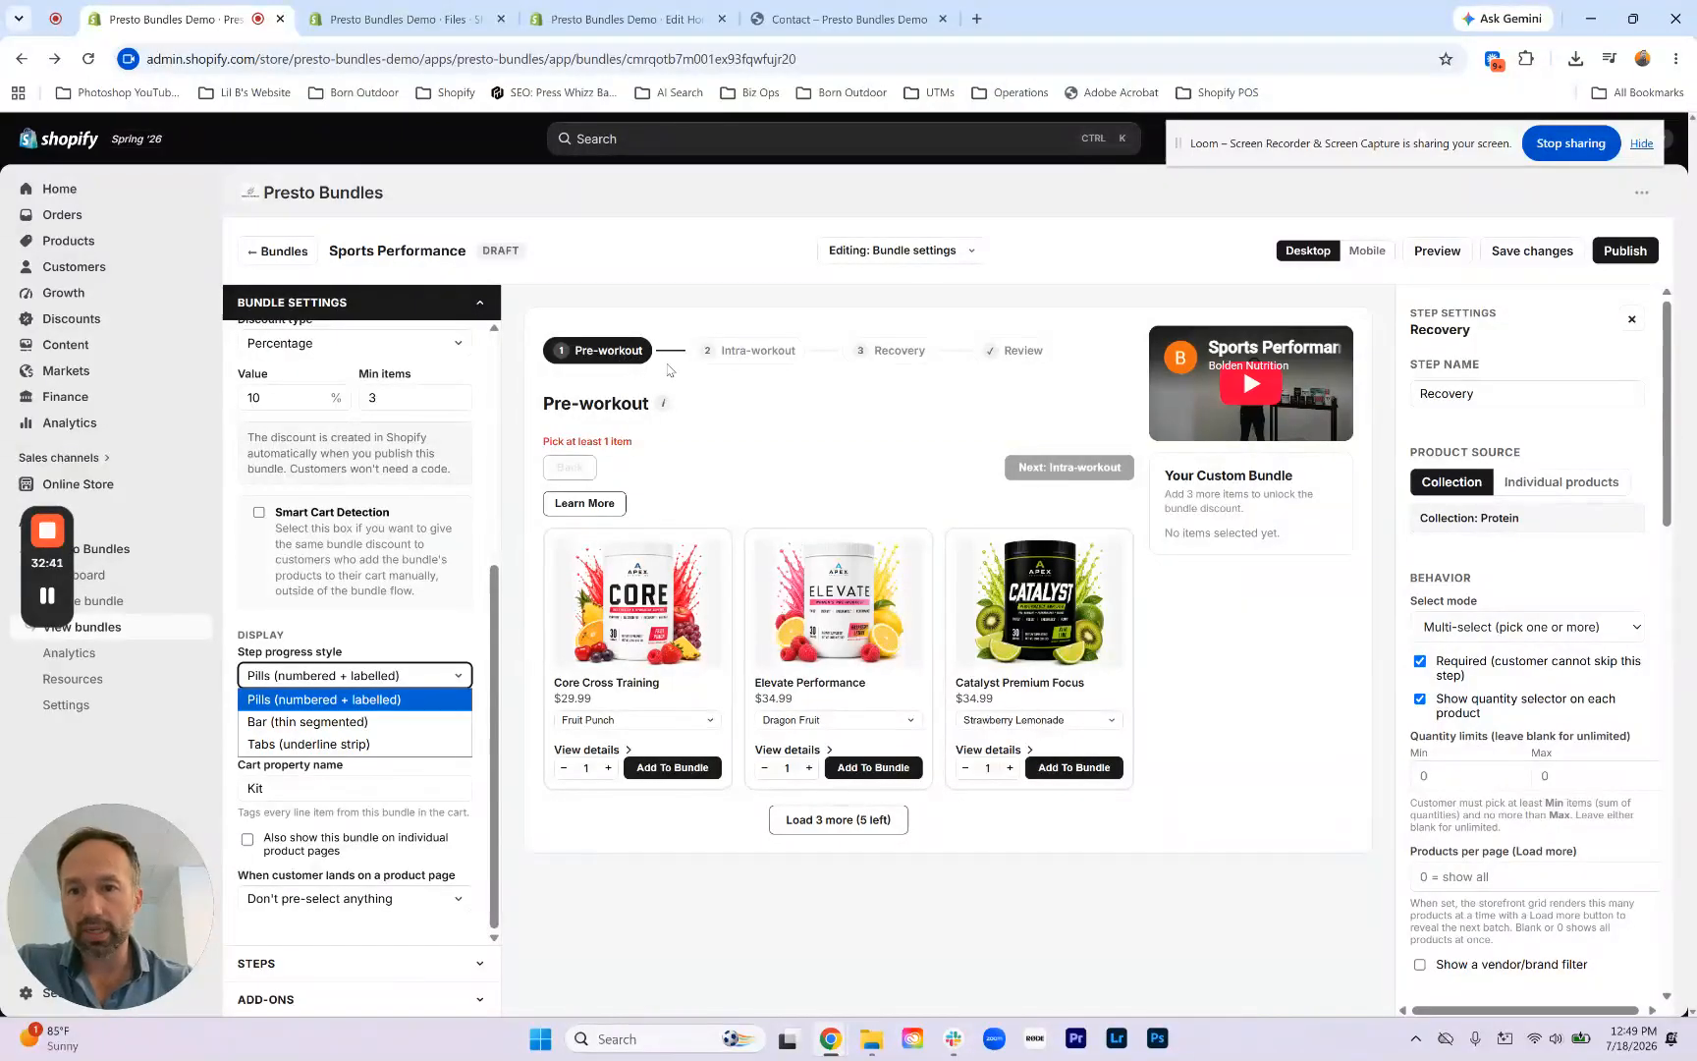
{"action": "left_click", "coordinate": [329, 720]}
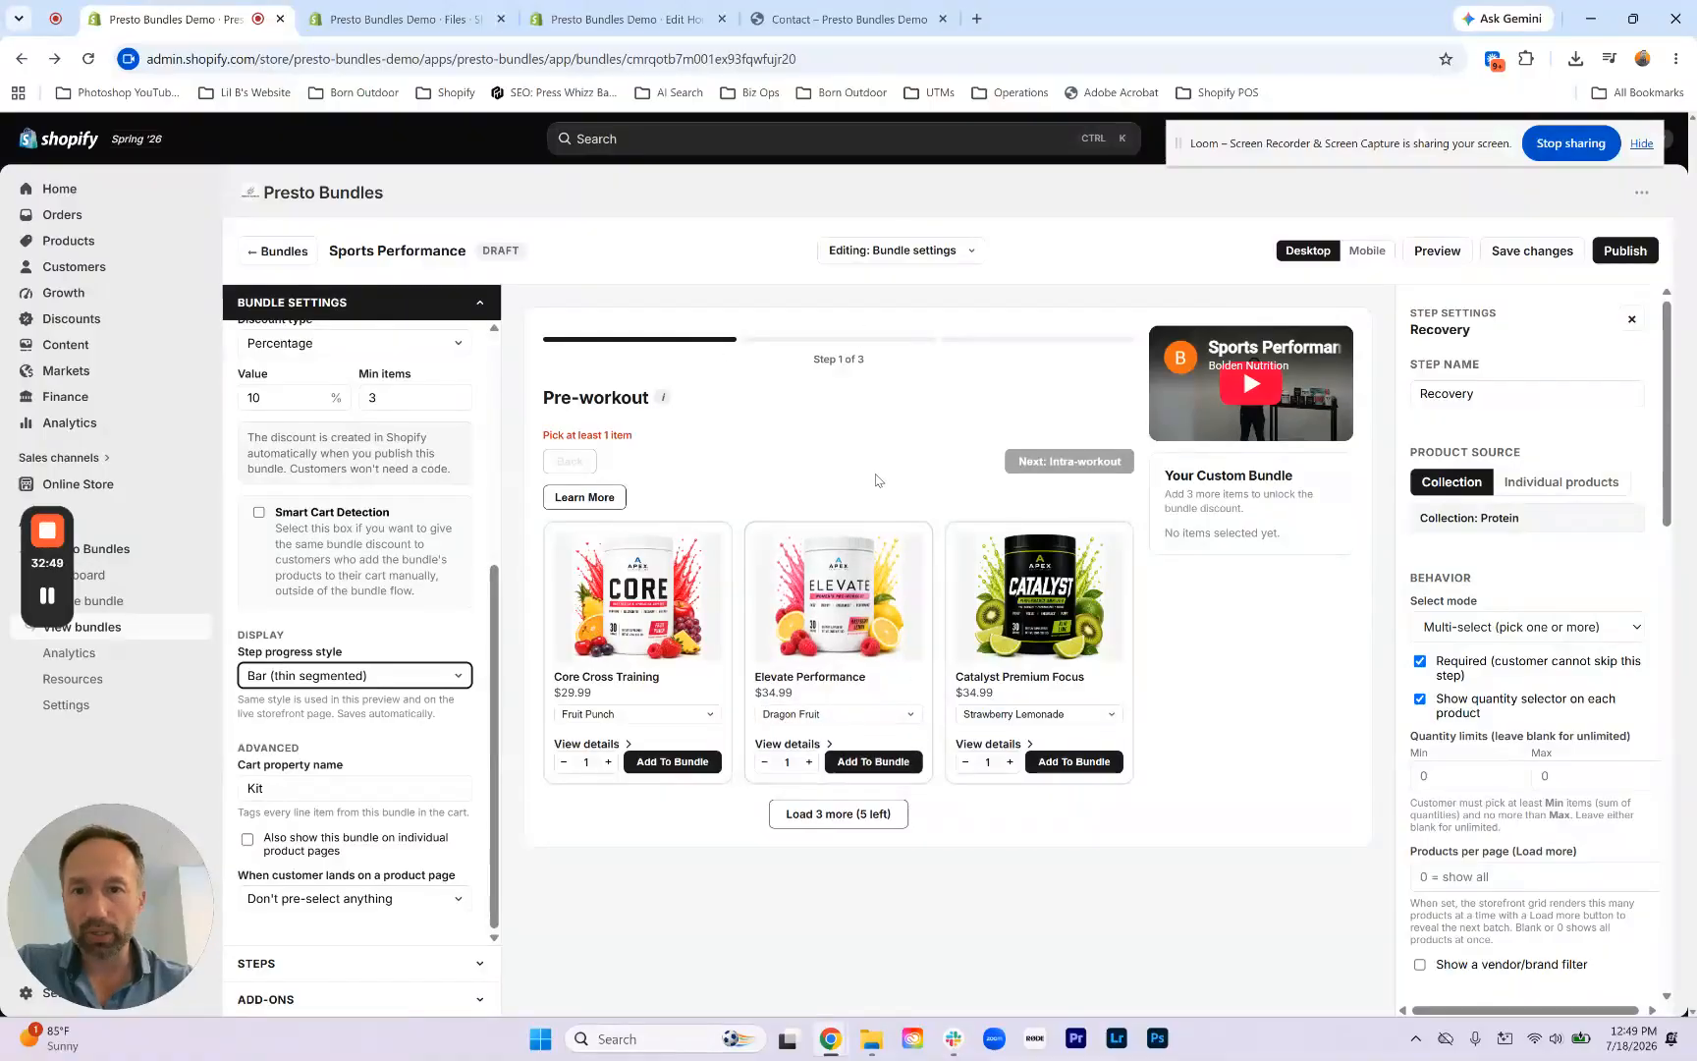
{"action": "left_click", "coordinate": [870, 770]}
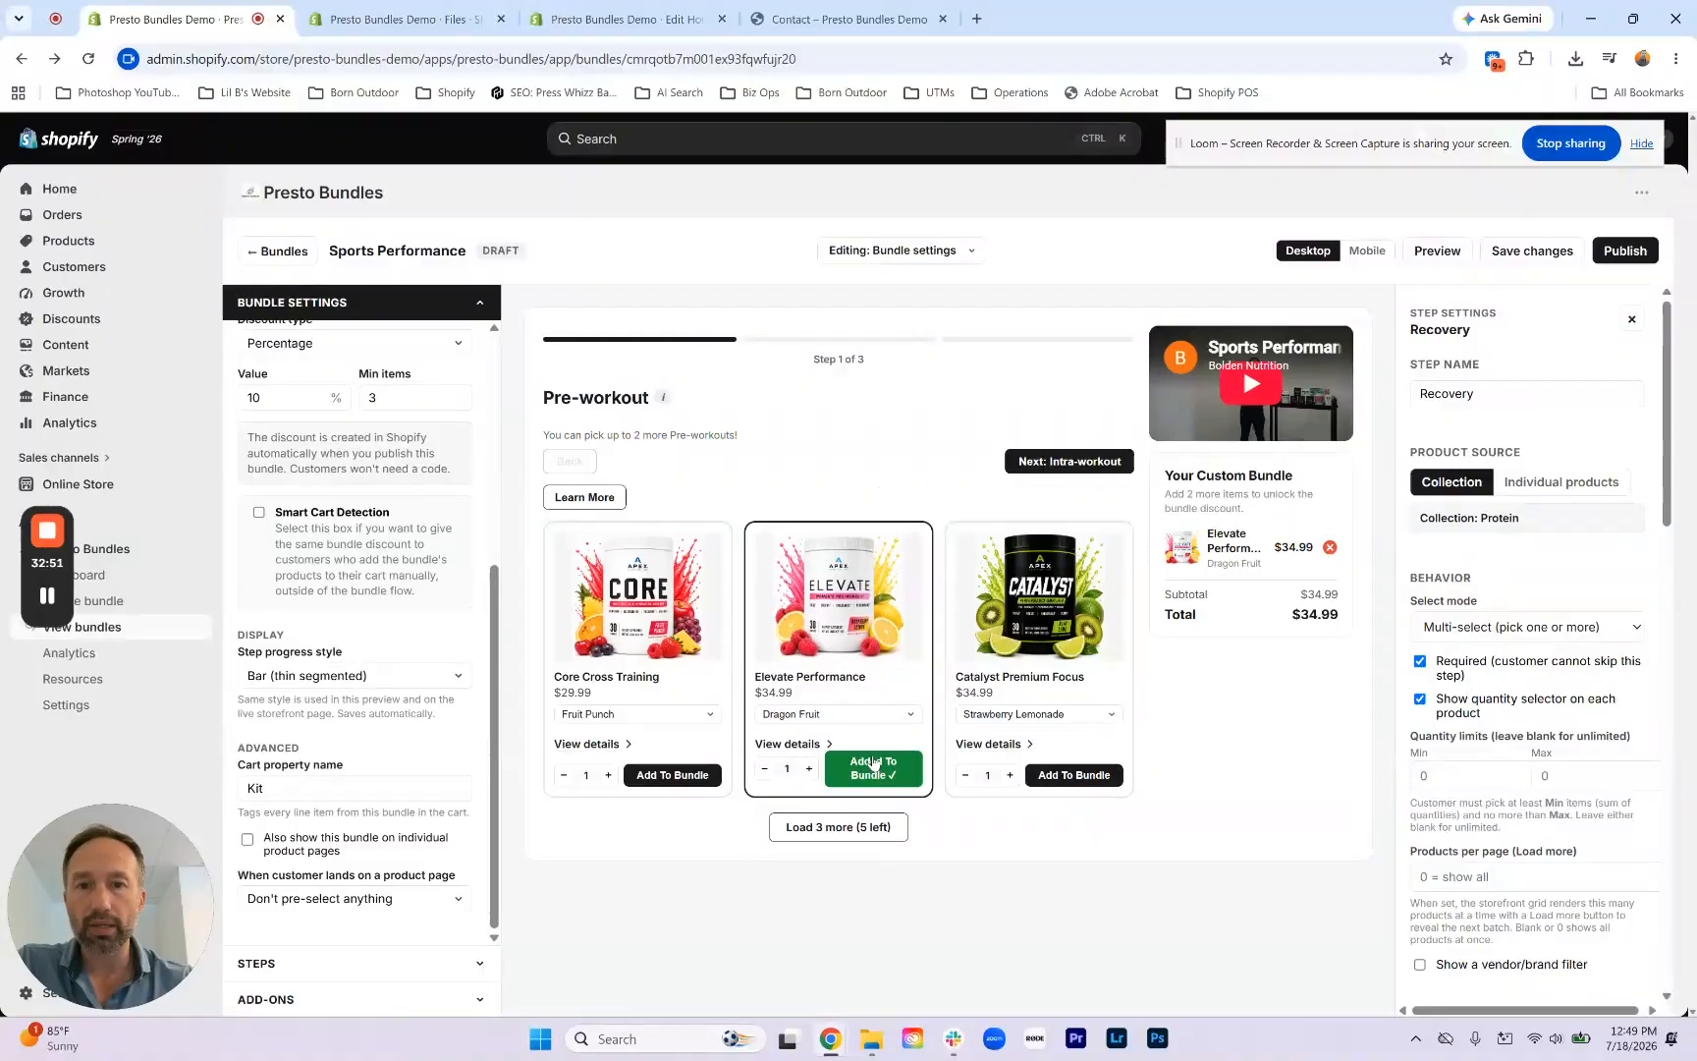
{"action": "left_click", "coordinate": [1088, 460]}
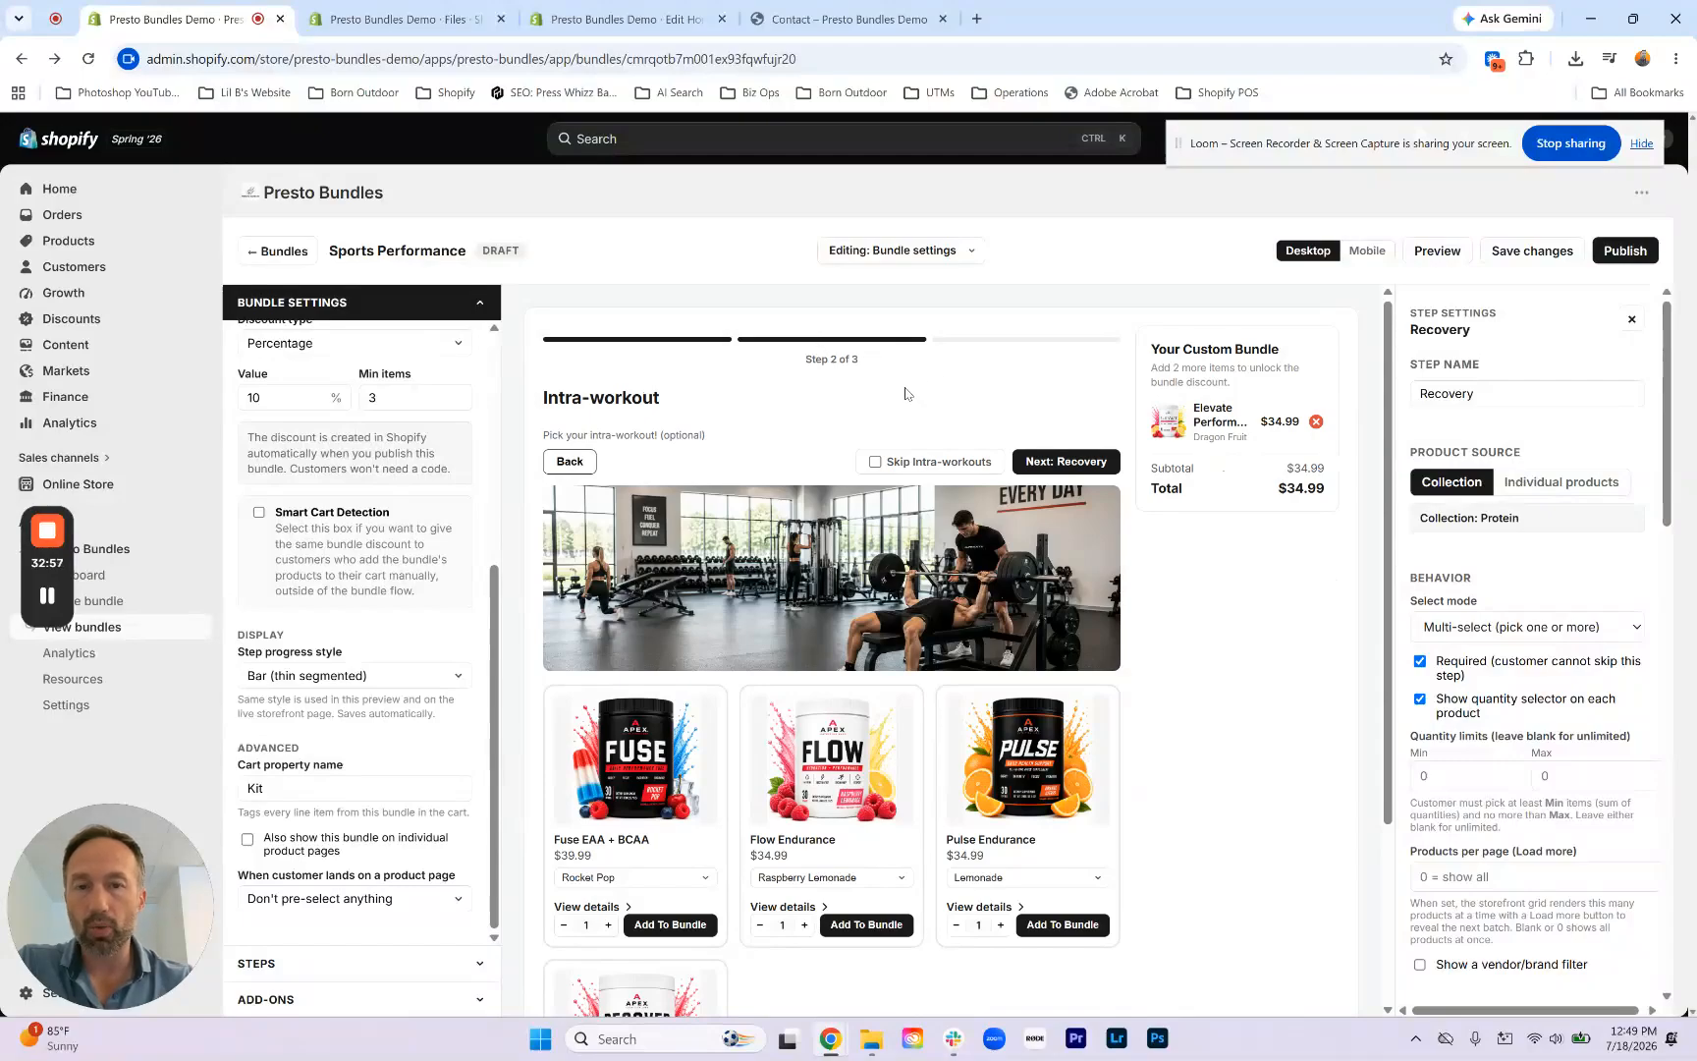
Step: Return the preview to the Pre-workout step, try the Tabs (underline strip) progress style, and set it to Pills (numbered + labelled)
{"action": "left_click", "coordinate": [558, 462]}
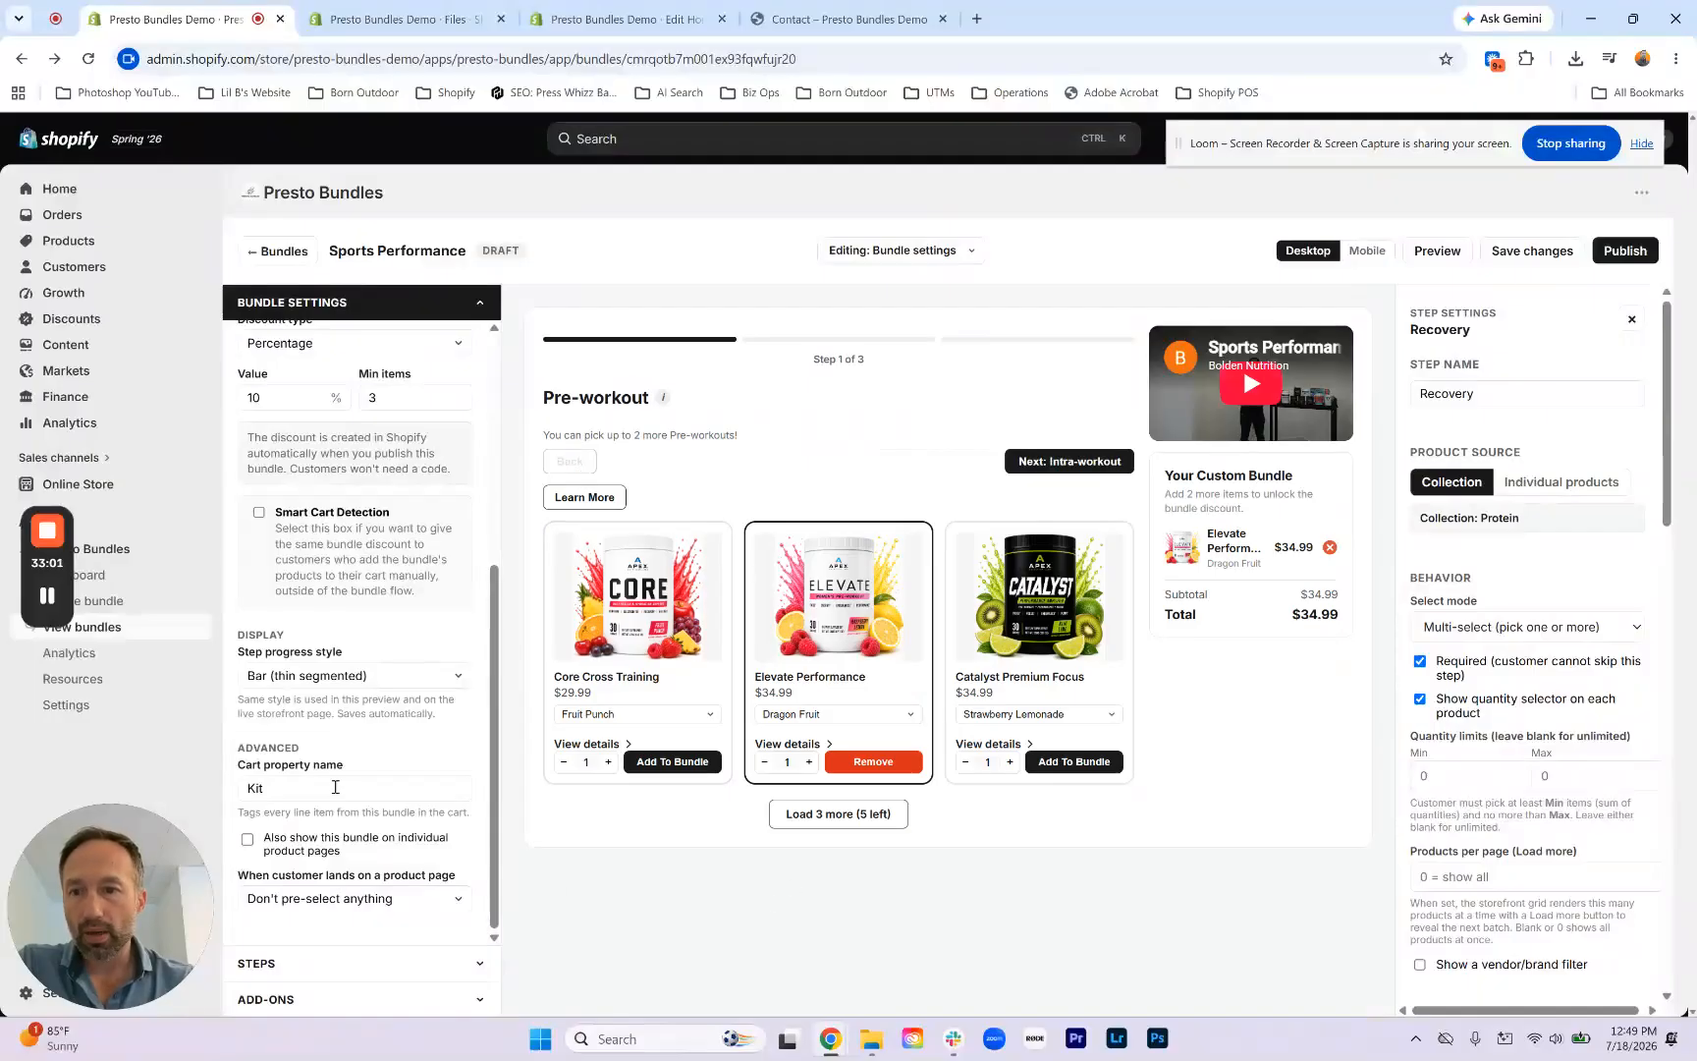
{"action": "left_click", "coordinate": [353, 676]}
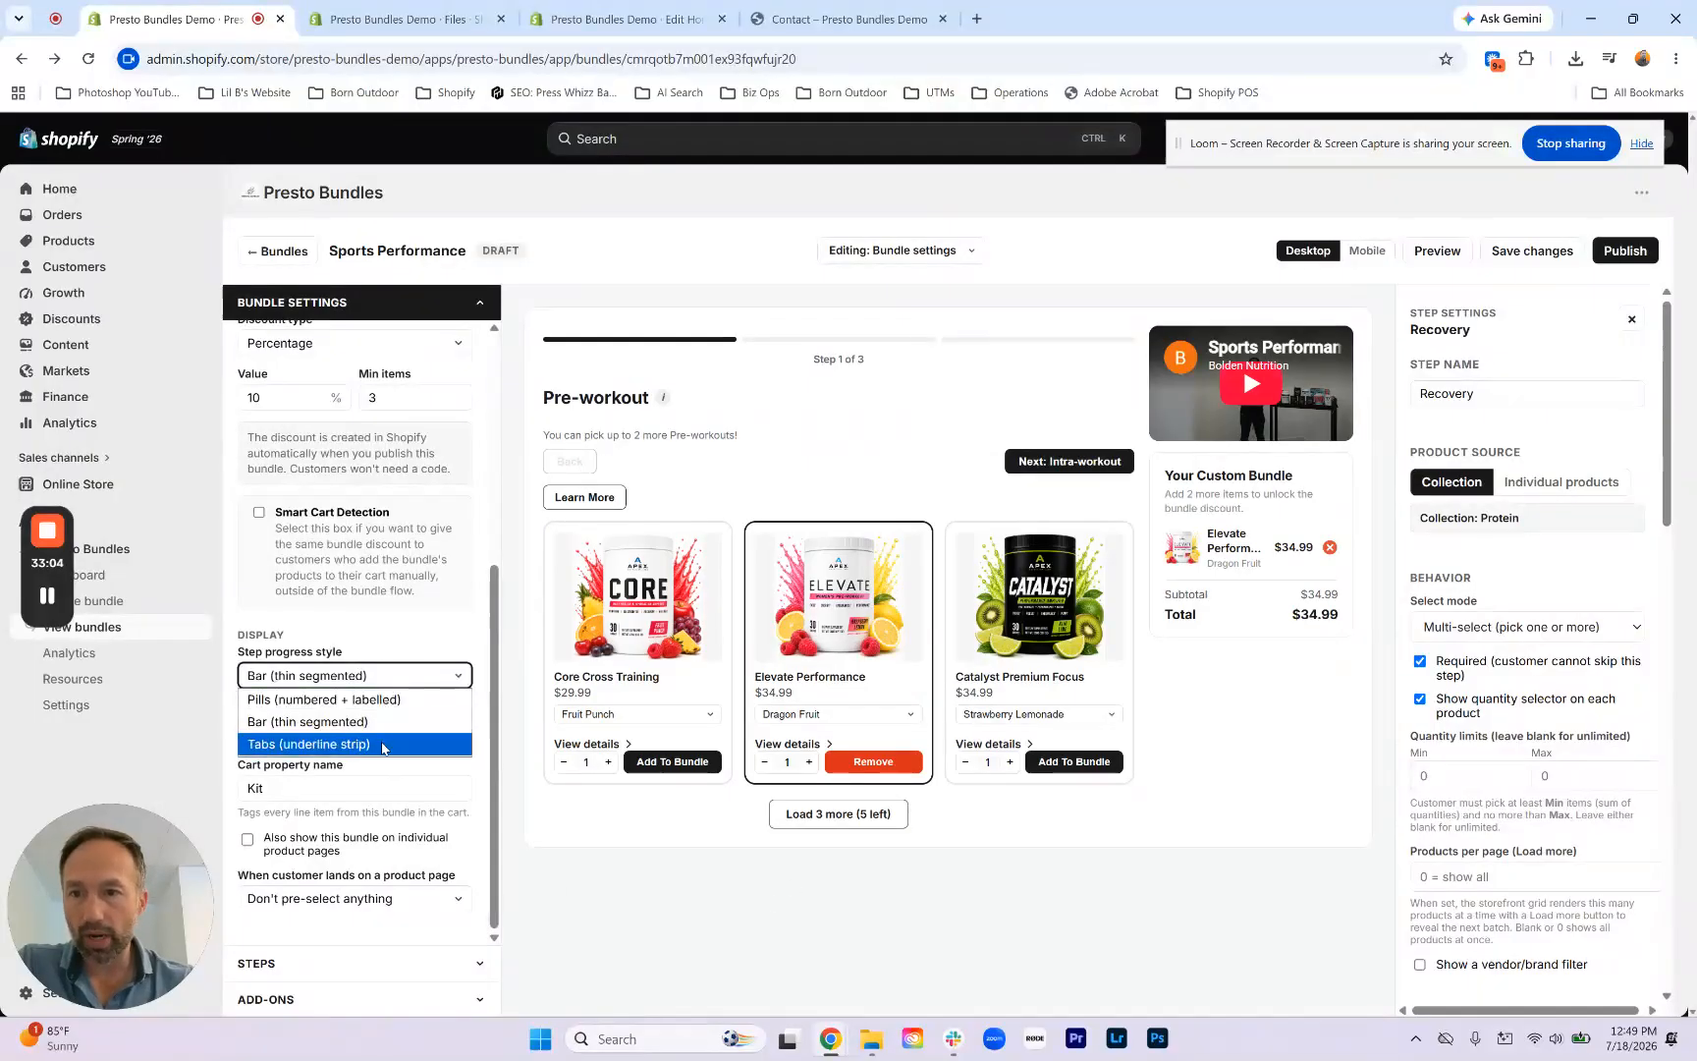
{"action": "left_click", "coordinate": [381, 743]}
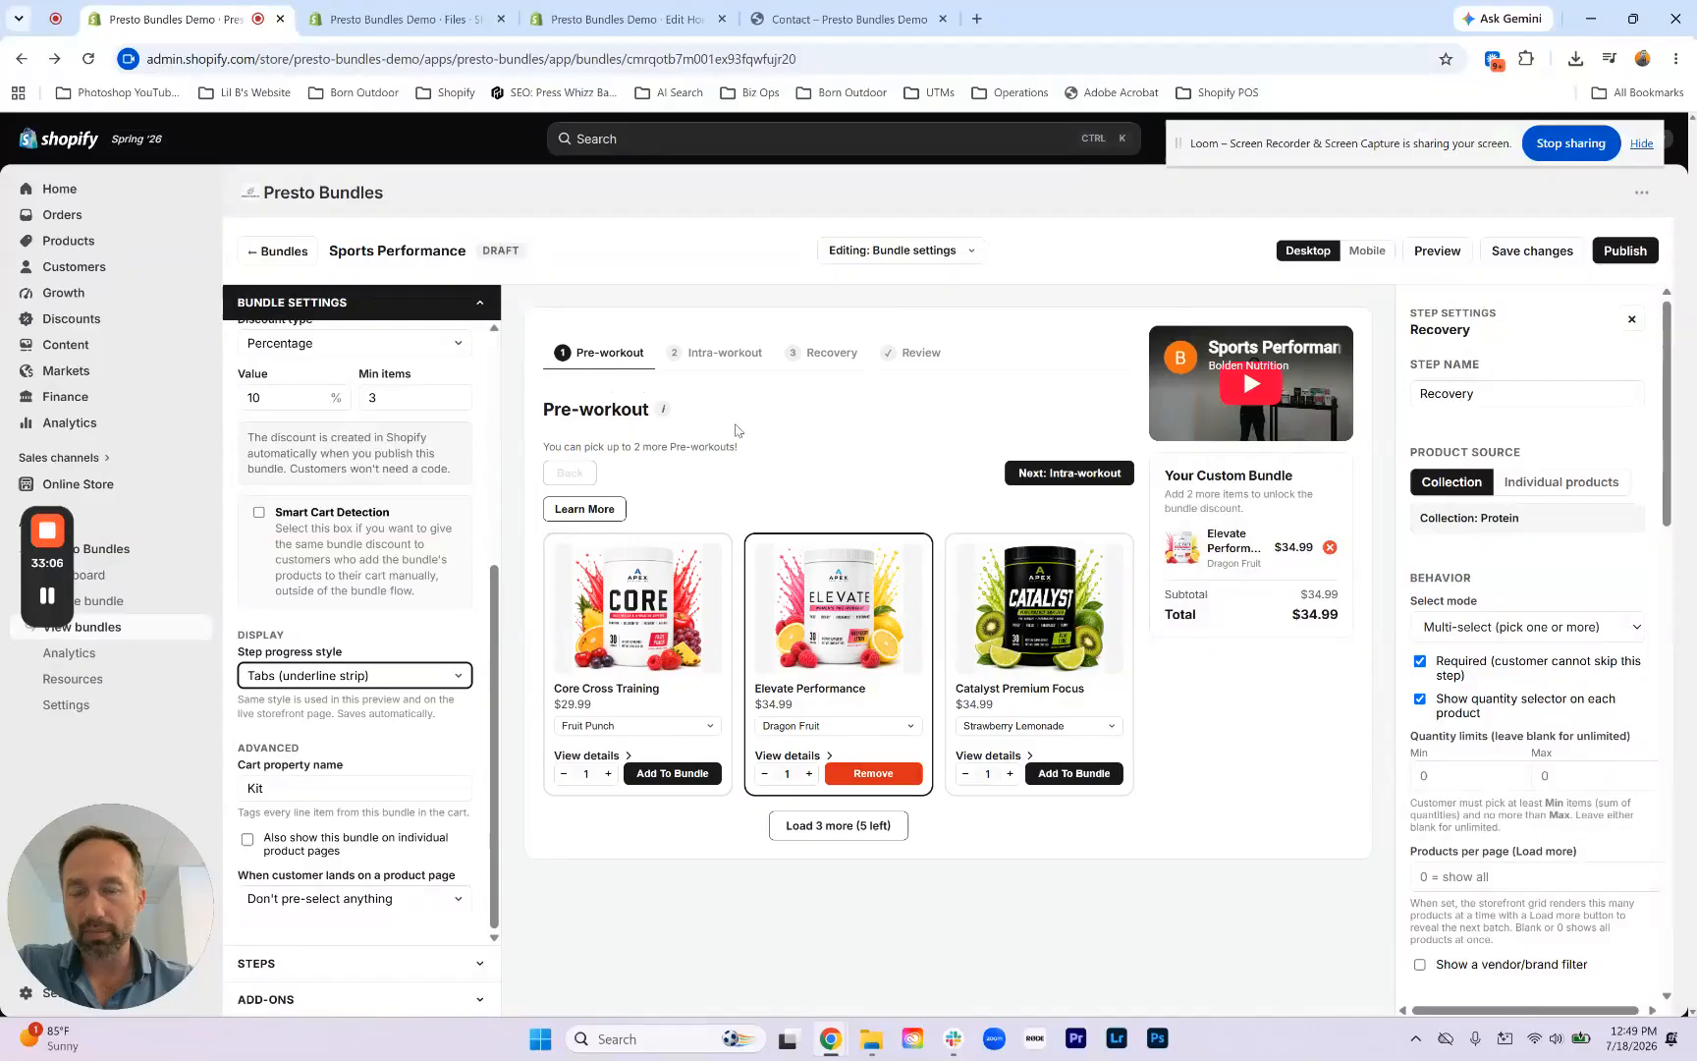
{"action": "left_click", "coordinate": [393, 676]}
{"action": "left_click", "coordinate": [376, 697]}
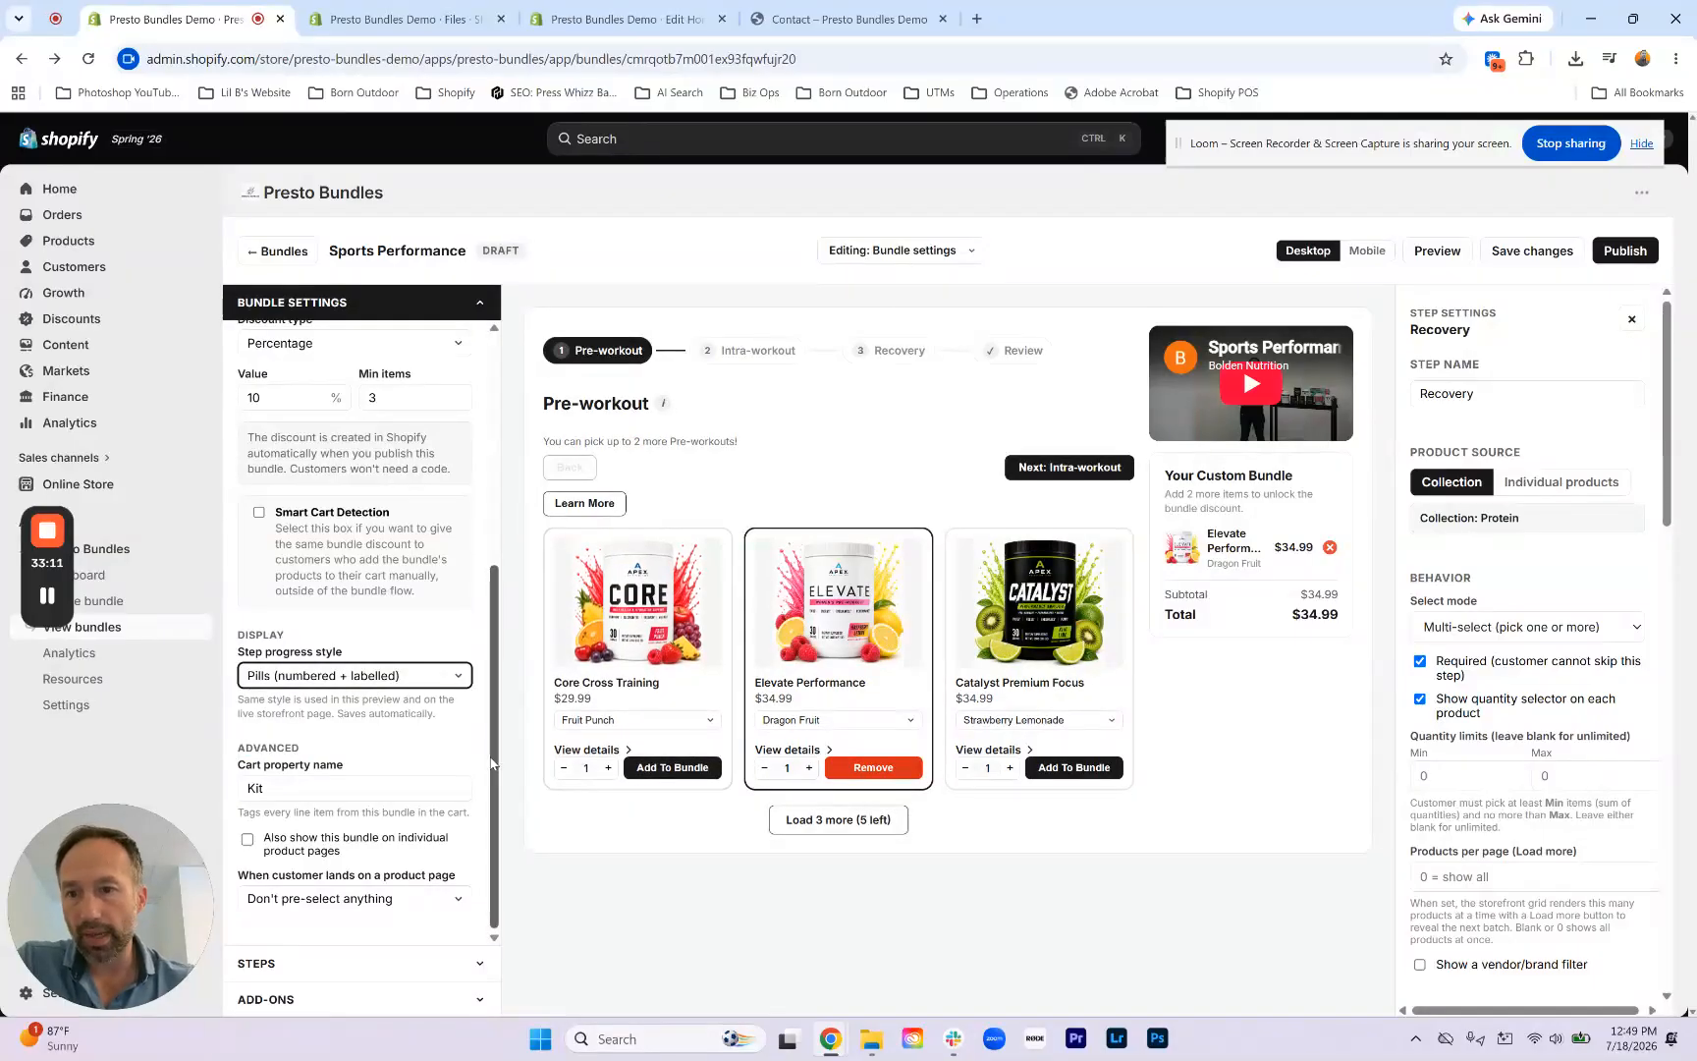
Step: Set the bundle's cart property name to "Sports100"
{"action": "double_click", "coordinate": [287, 789]}
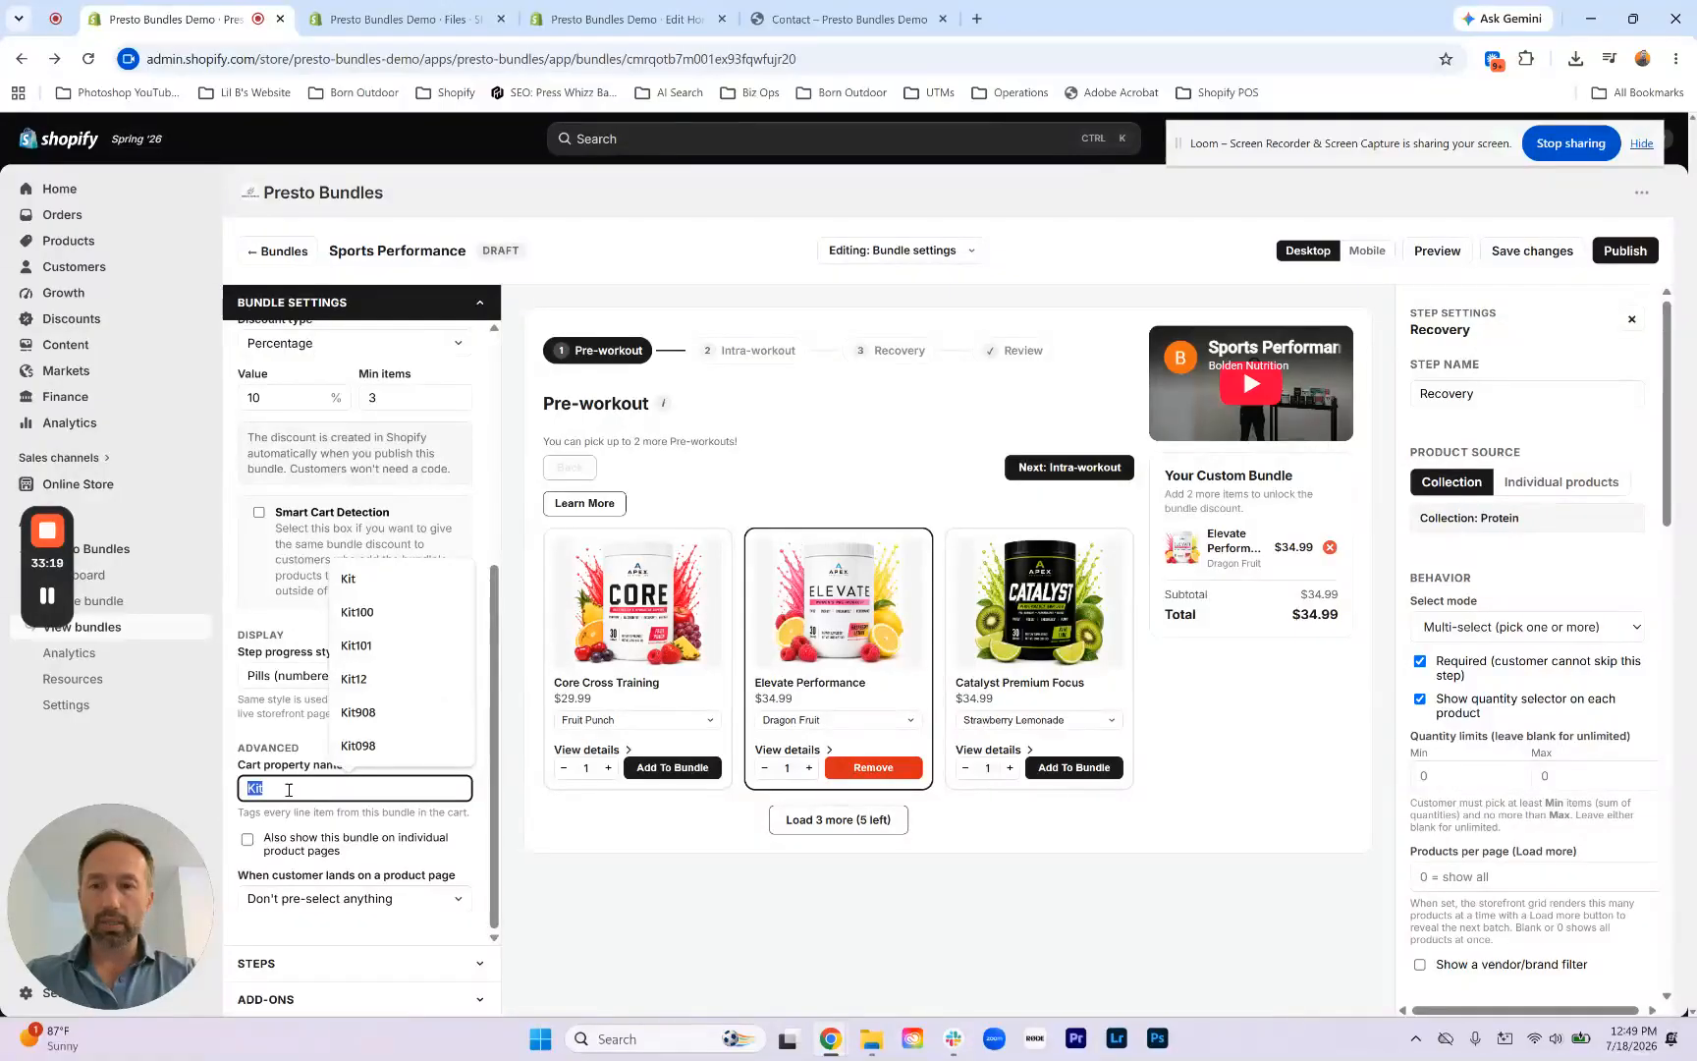
{"action": "type", "text": "Sports100"}
{"action": "left_click", "coordinate": [359, 744]}
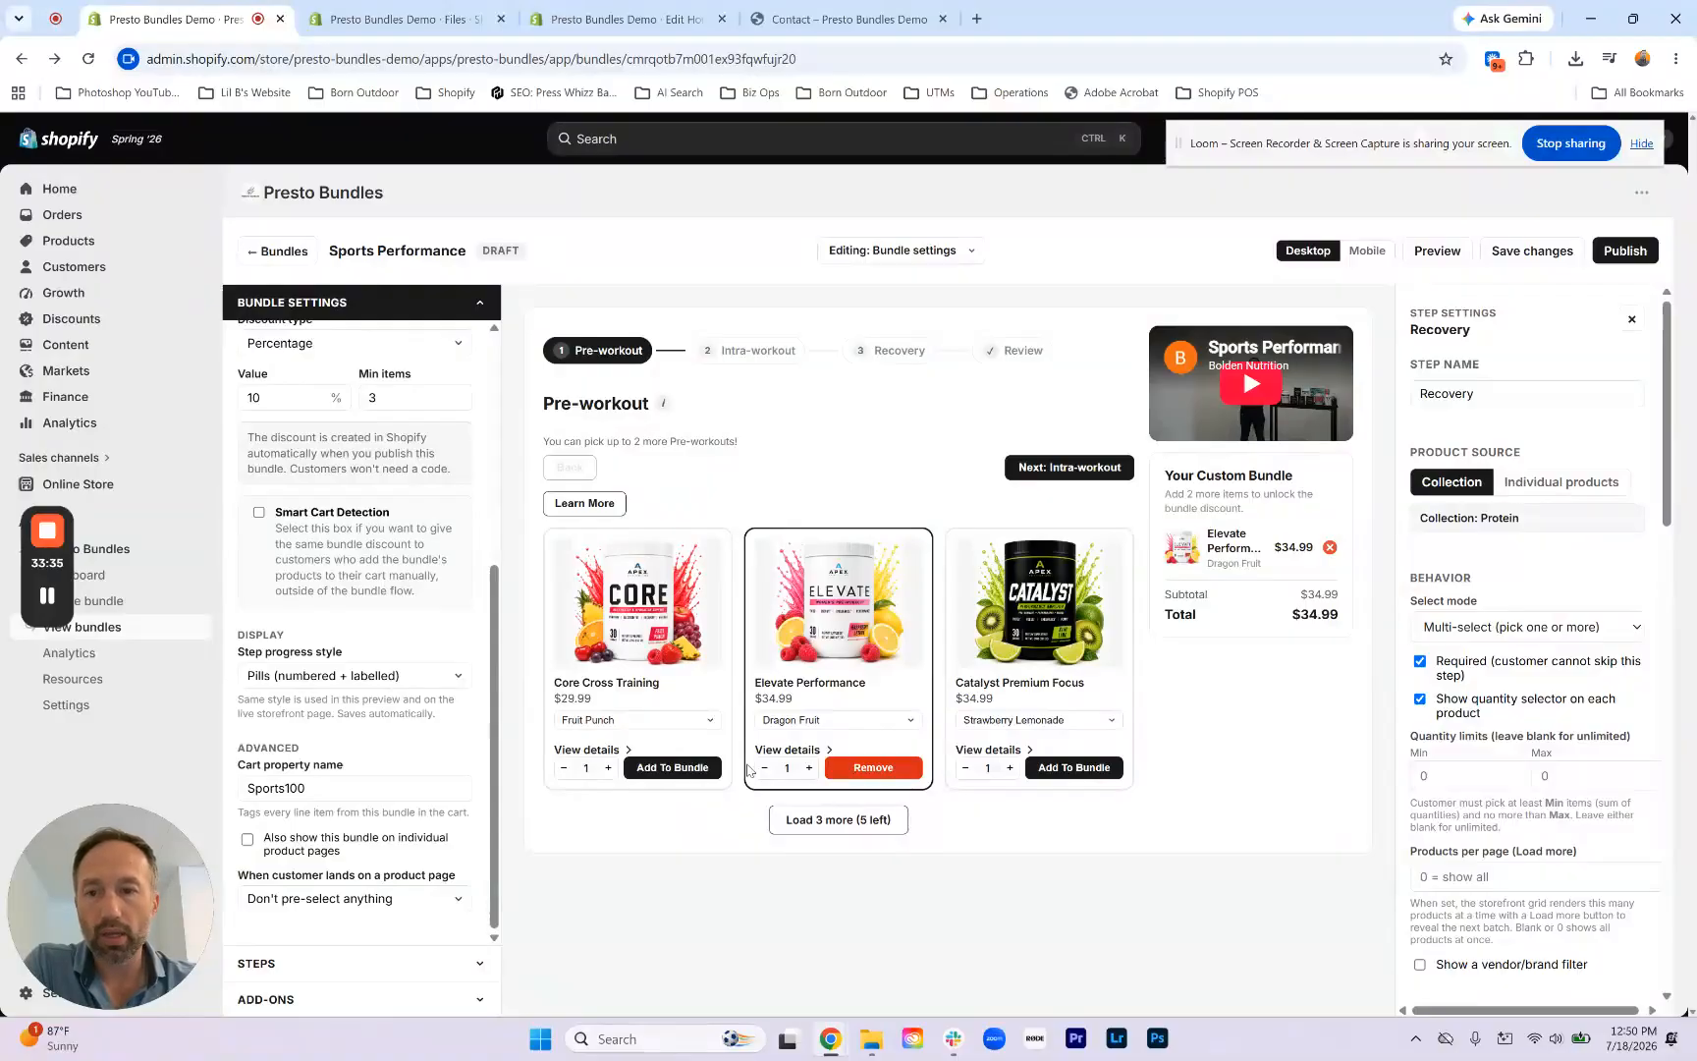
Step: Examine the option to show the bundle on individual product pages and the pre-selection choices for customers landing on a product page
{"action": "left_click", "coordinate": [247, 840]}
{"action": "left_click", "coordinate": [247, 840]}
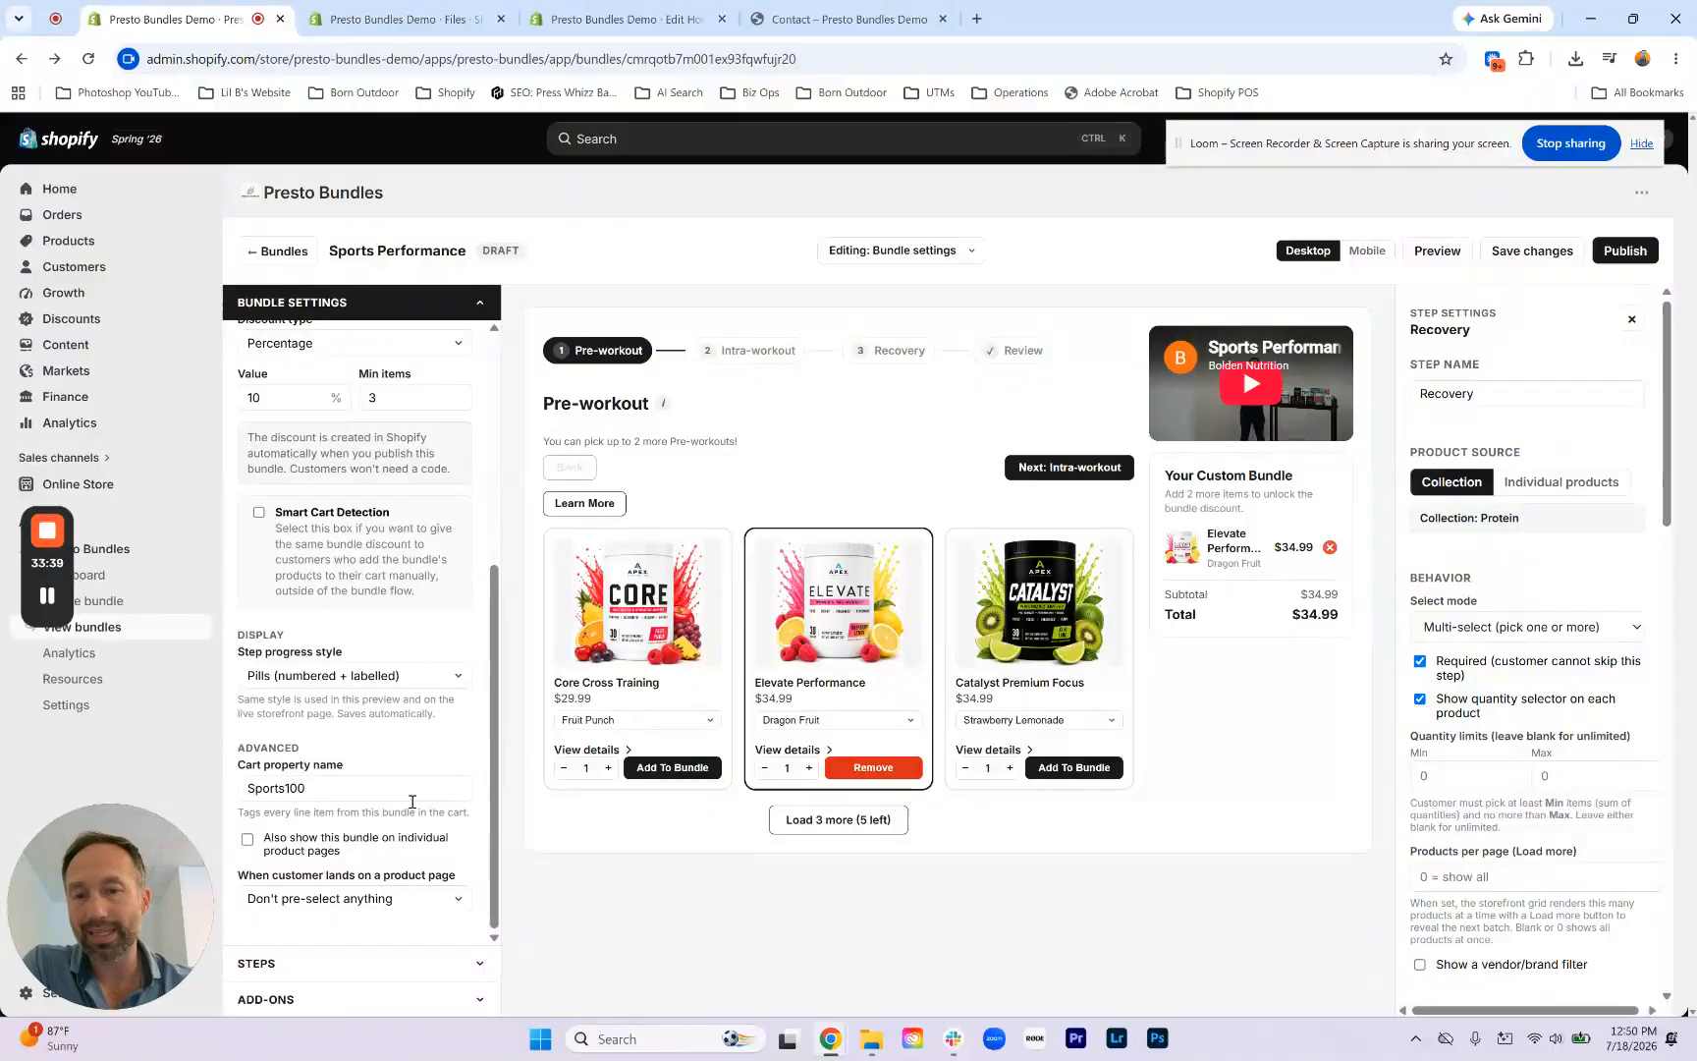
{"action": "scroll", "coordinate": [413, 801], "scroll_direction": "up", "scroll_amount": 1}
{"action": "scroll", "coordinate": [412, 802], "scroll_direction": "down", "scroll_amount": 1}
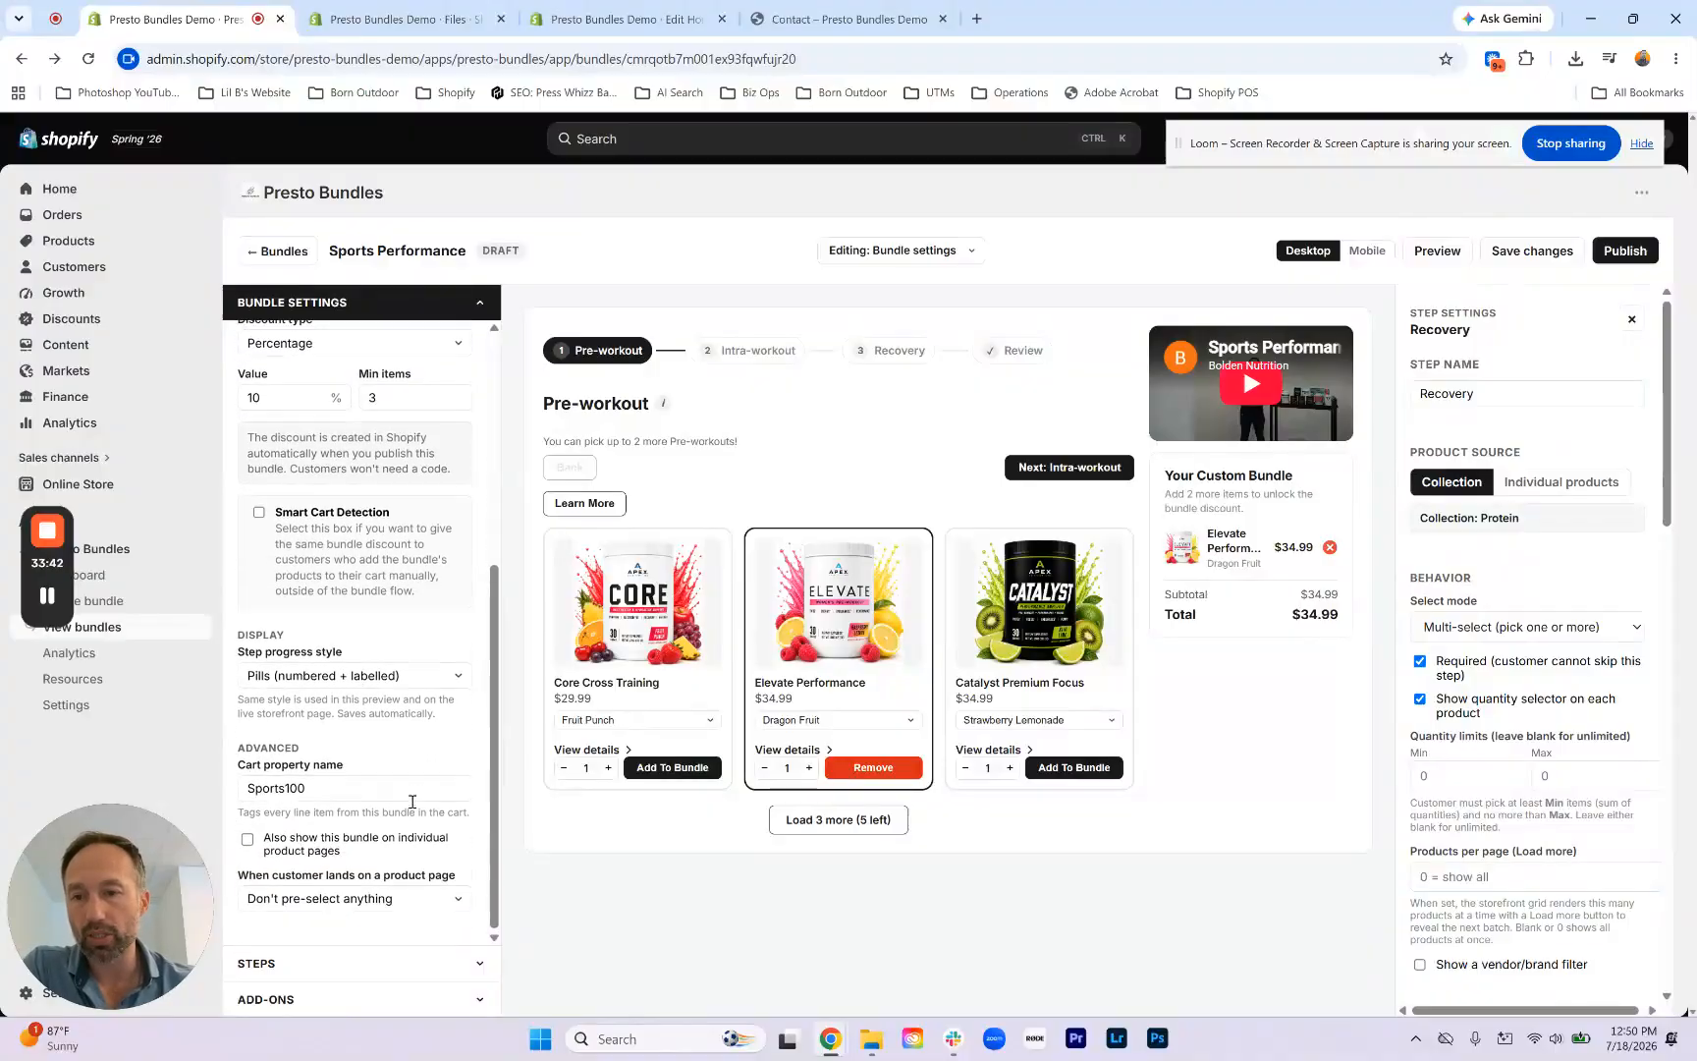
{"action": "left_click", "coordinate": [276, 902]}
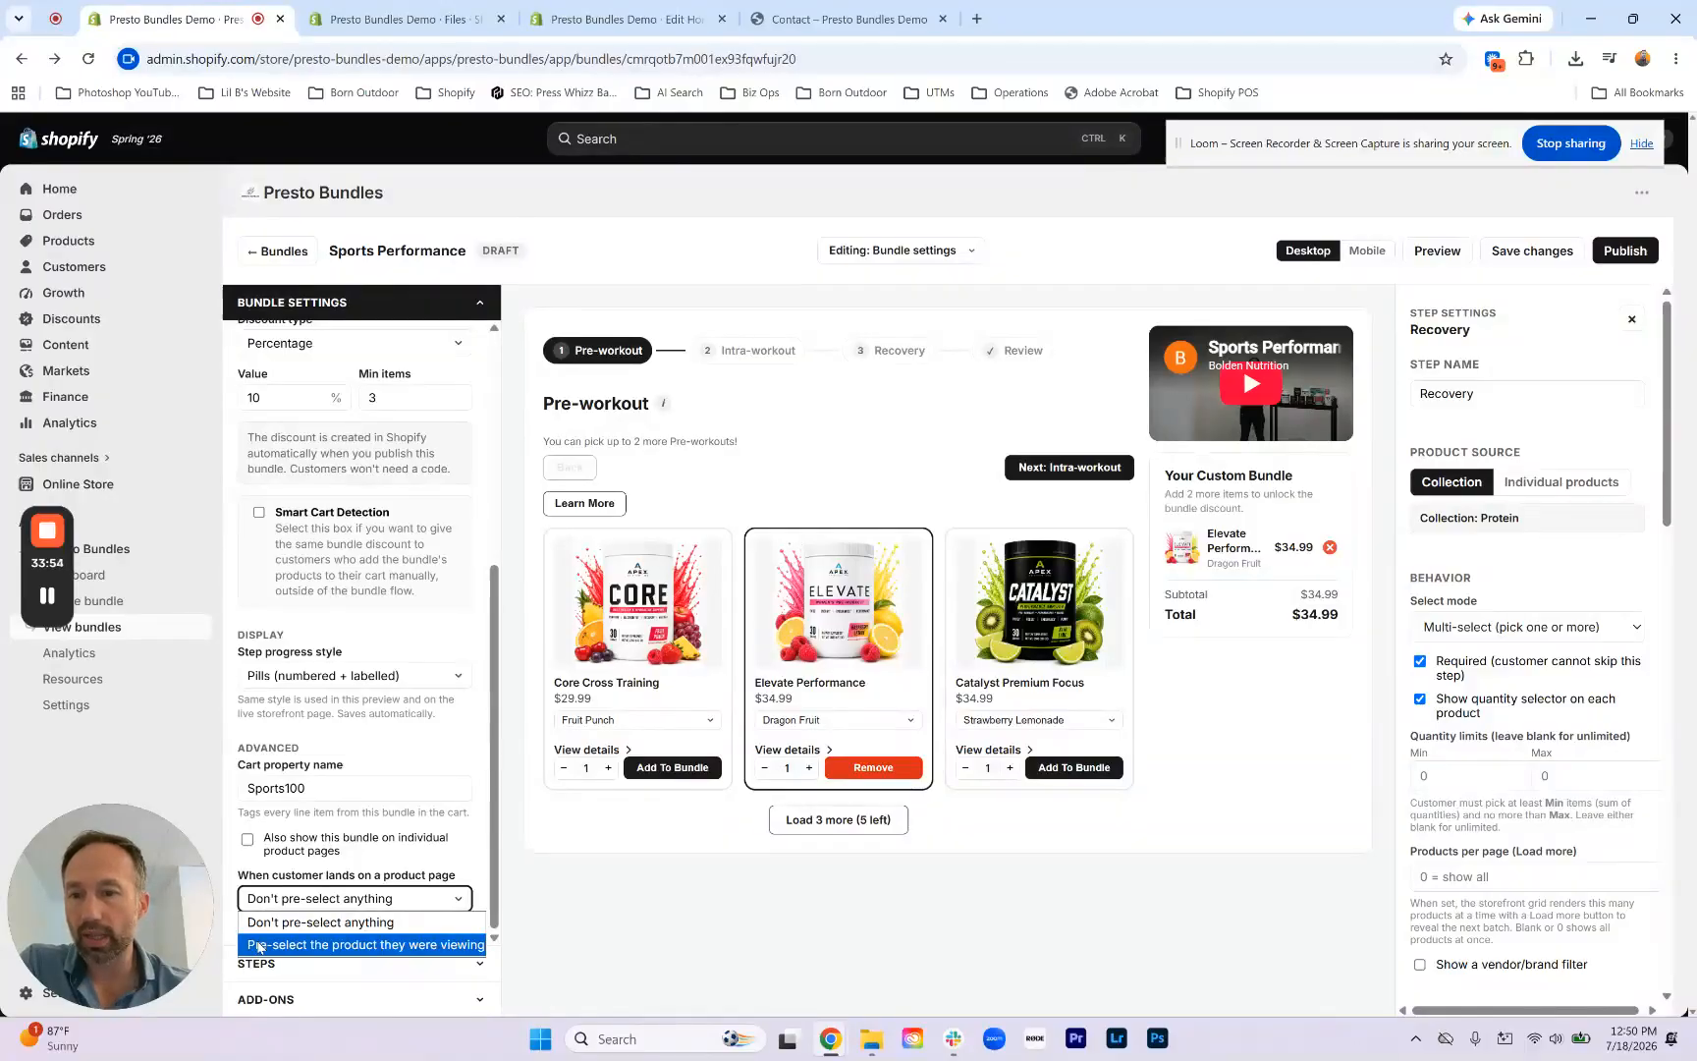
{"action": "left_click", "coordinate": [434, 841]}
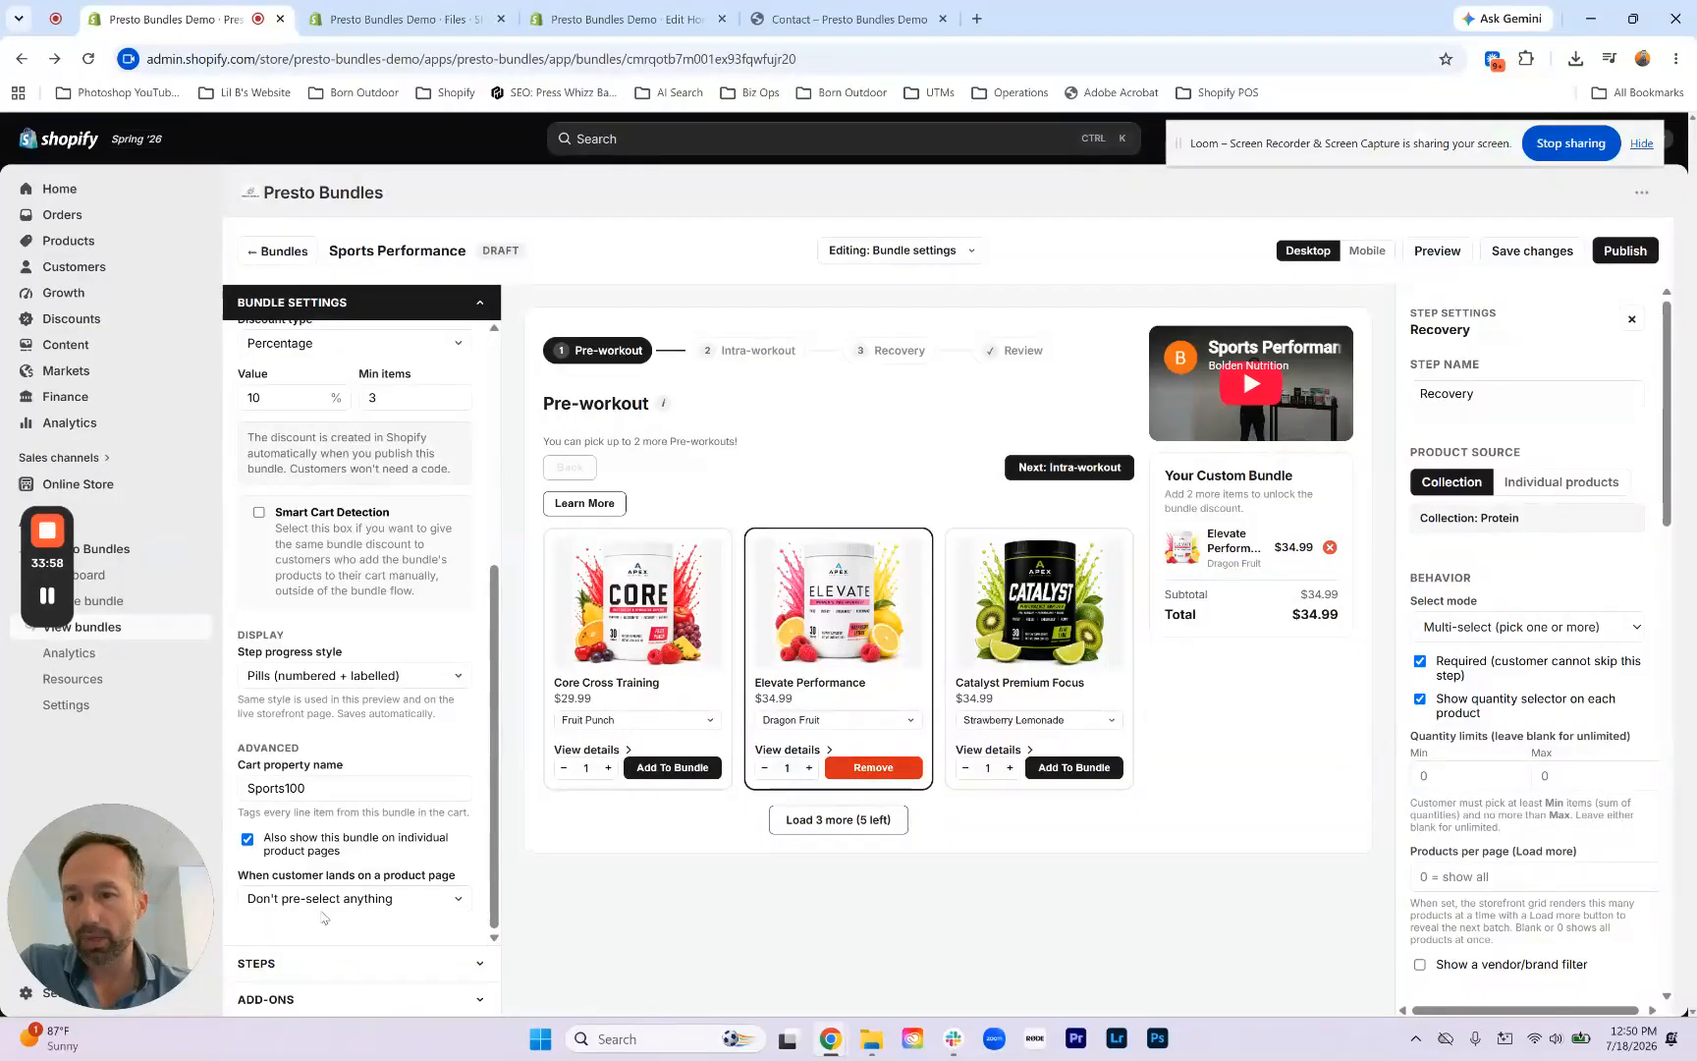
{"action": "left_click", "coordinate": [249, 840]}
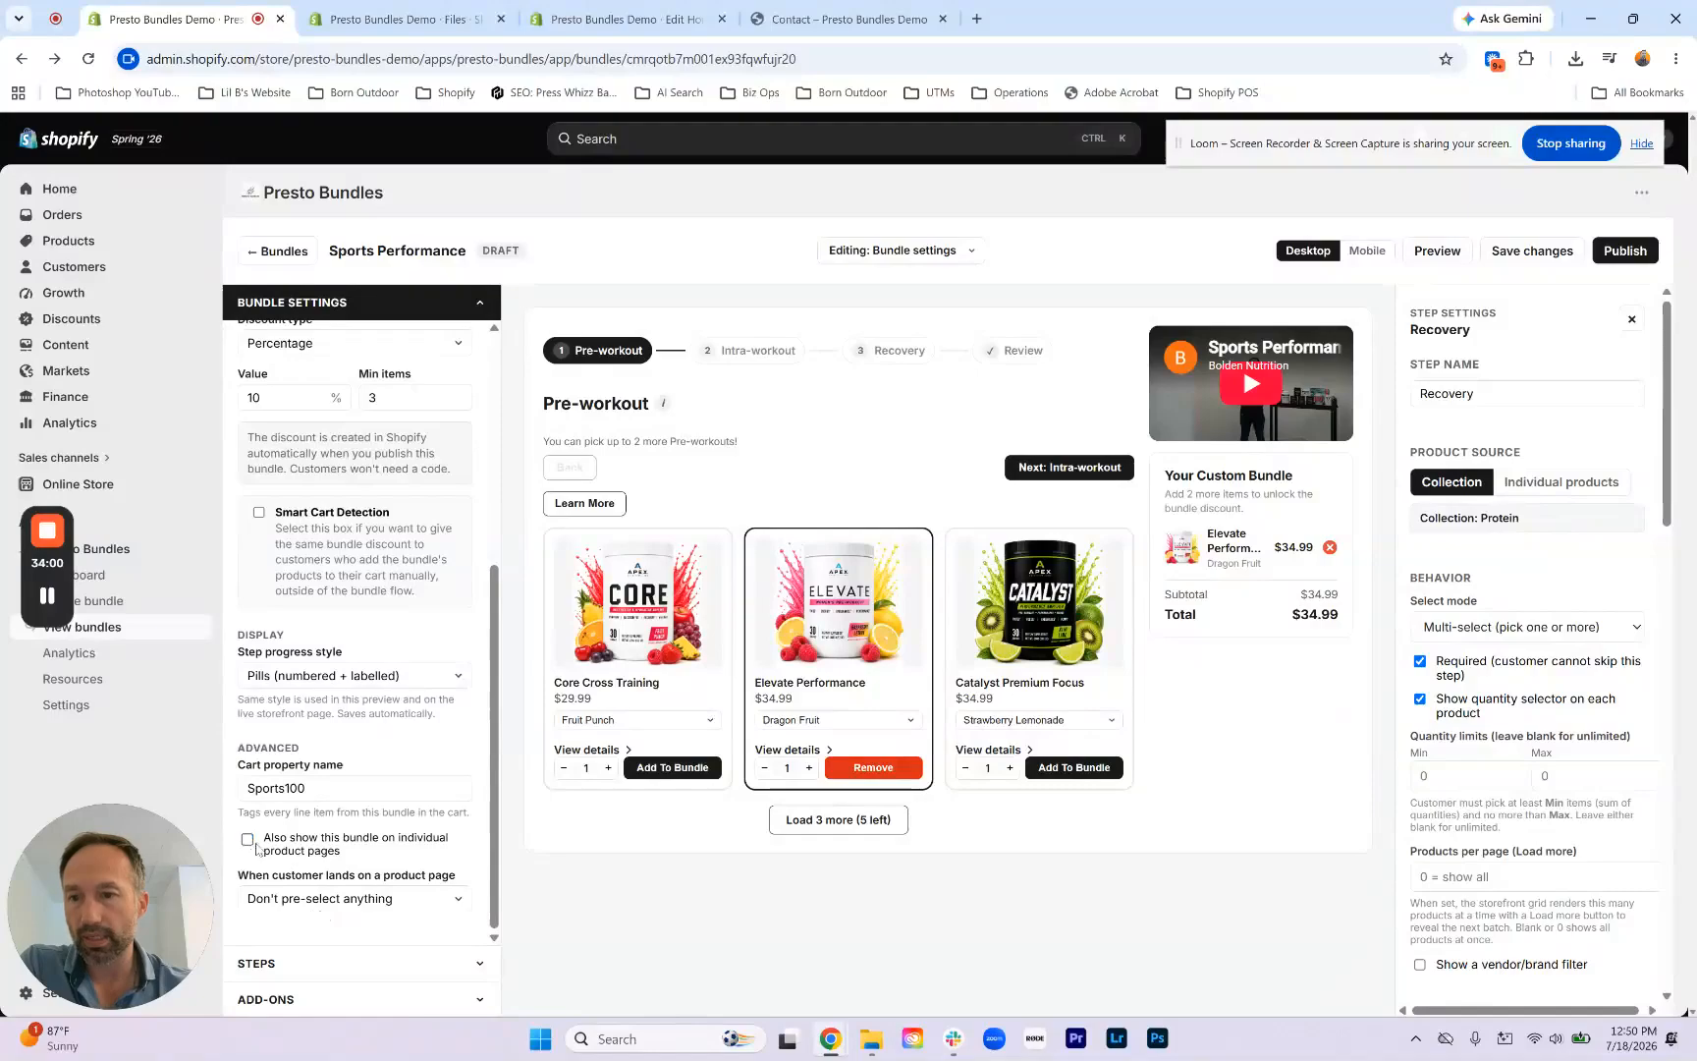
Step: Save the Sports Performance bundle's changes and publish the bundle
{"action": "scroll", "coordinate": [445, 858], "scroll_direction": "up", "scroll_amount": 2}
{"action": "scroll", "coordinate": [445, 857], "scroll_direction": "up", "scroll_amount": 3}
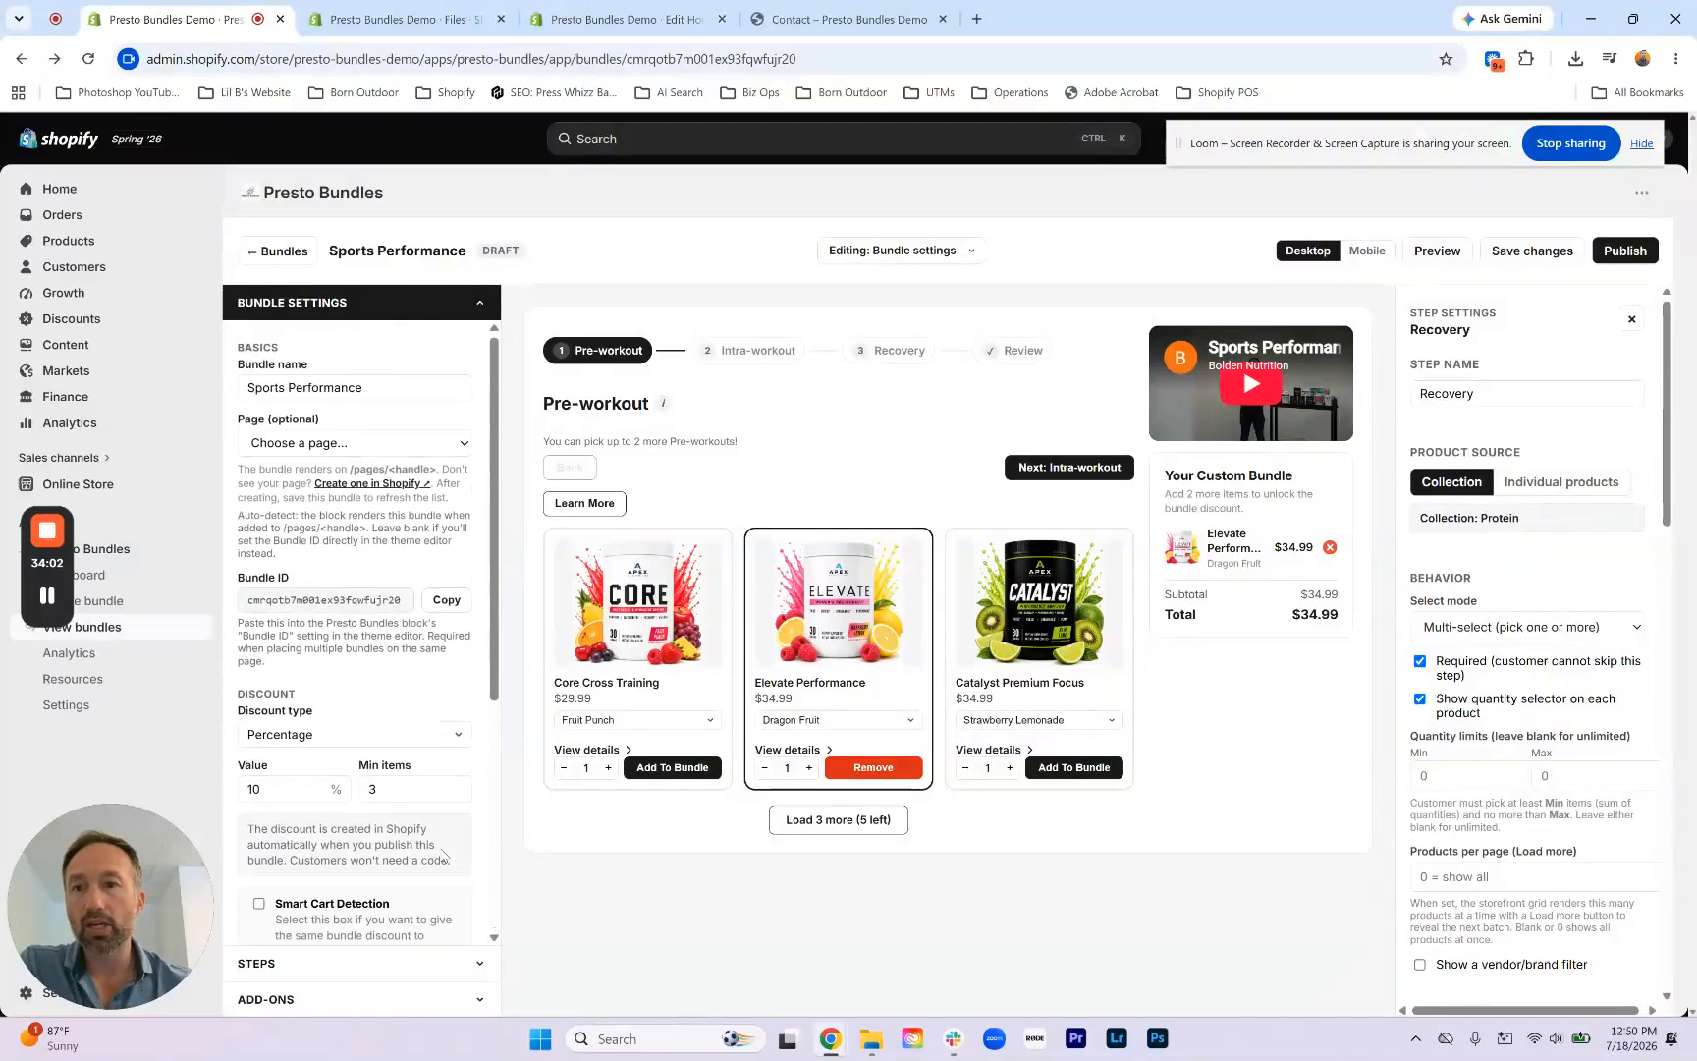
{"action": "left_click", "coordinate": [371, 311]}
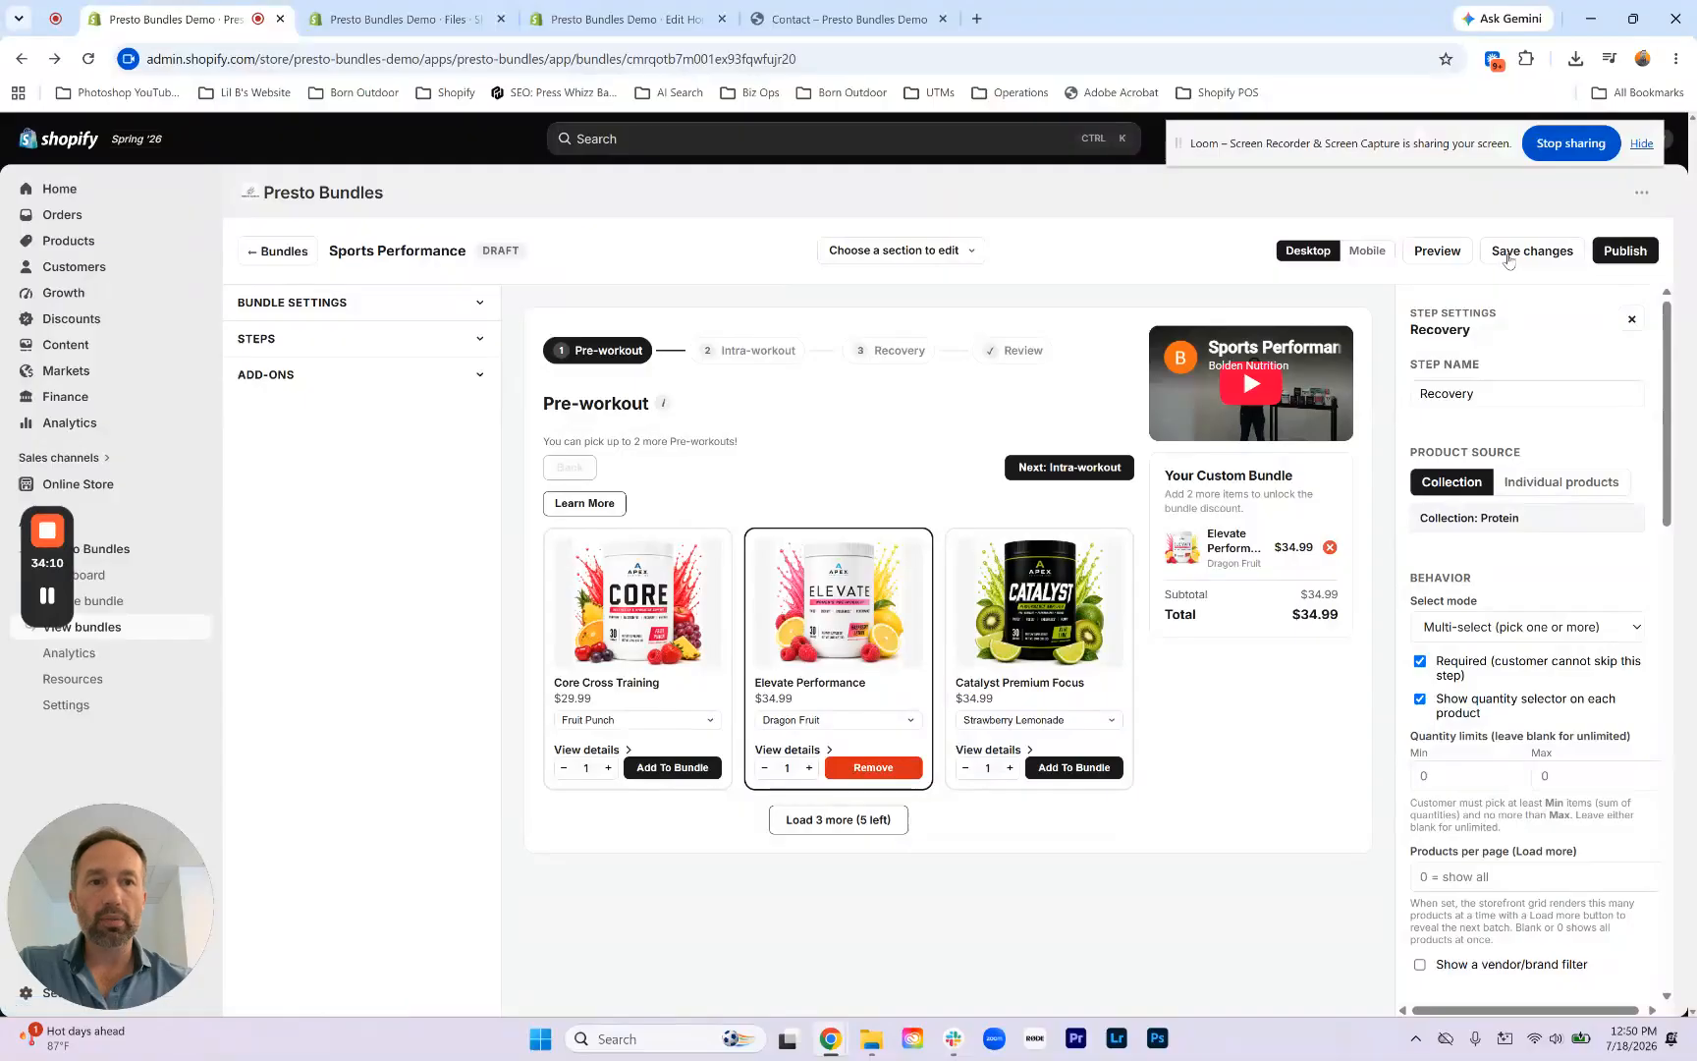
{"action": "left_click", "coordinate": [1505, 257]}
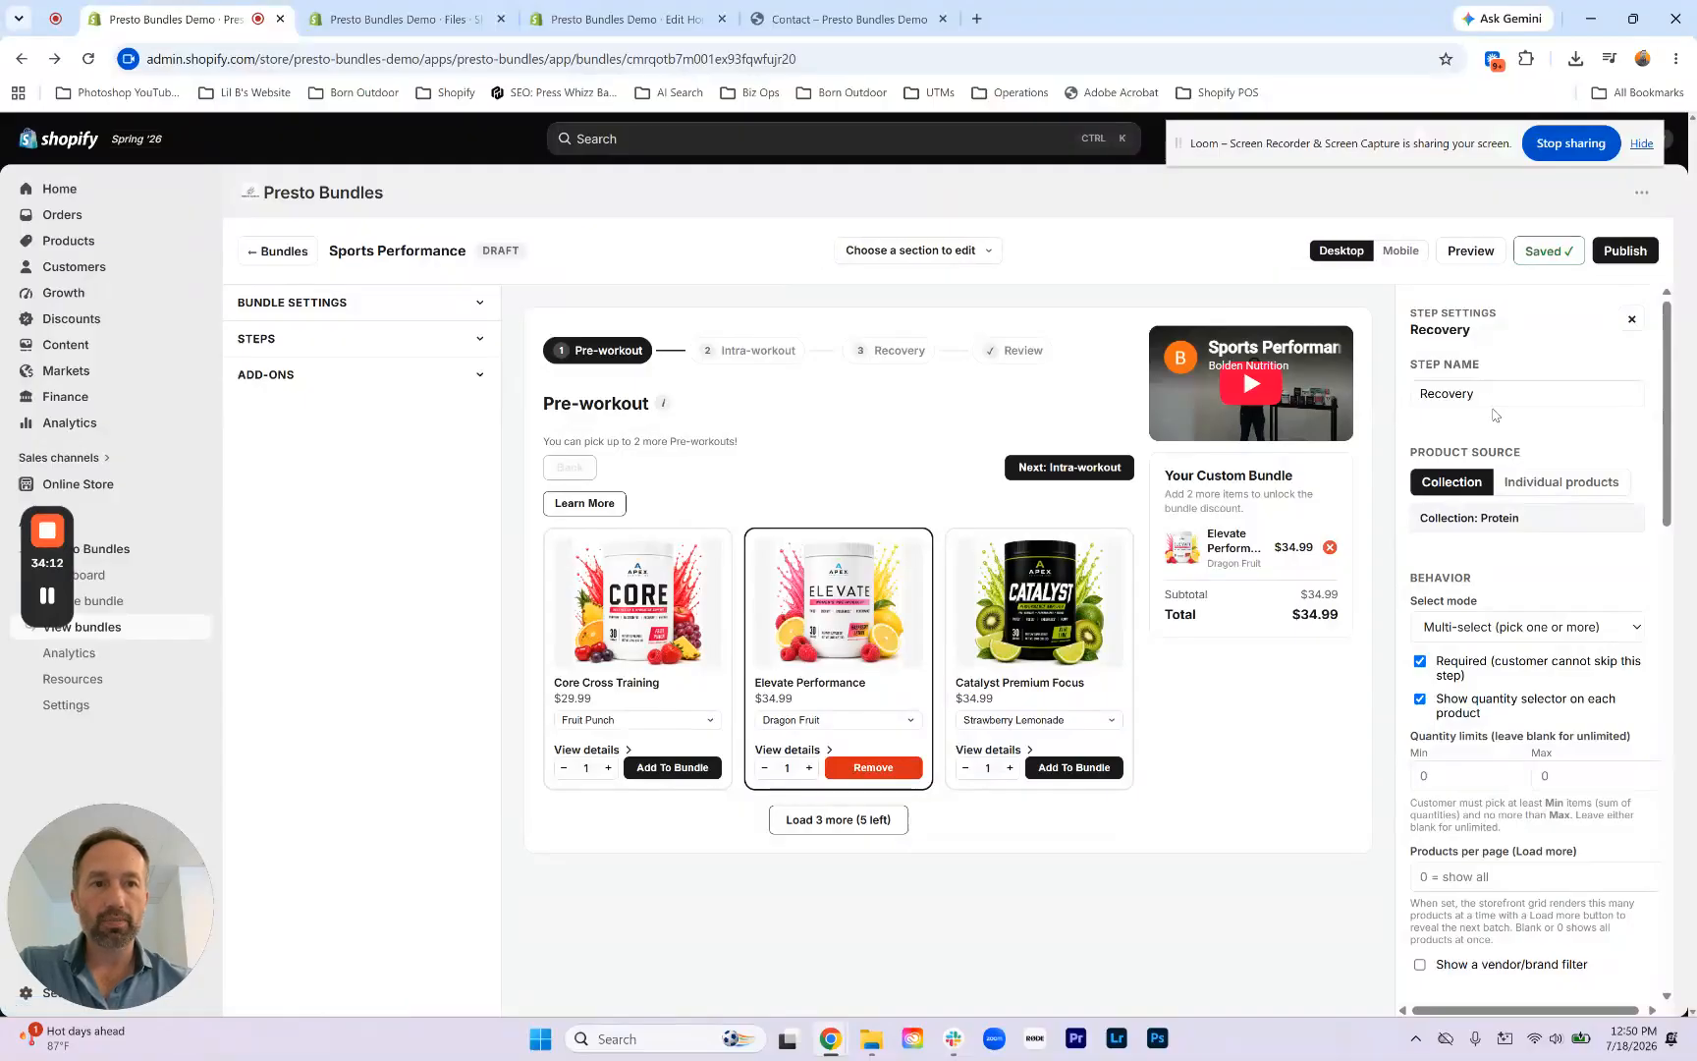
{"action": "left_click", "coordinate": [1620, 253]}
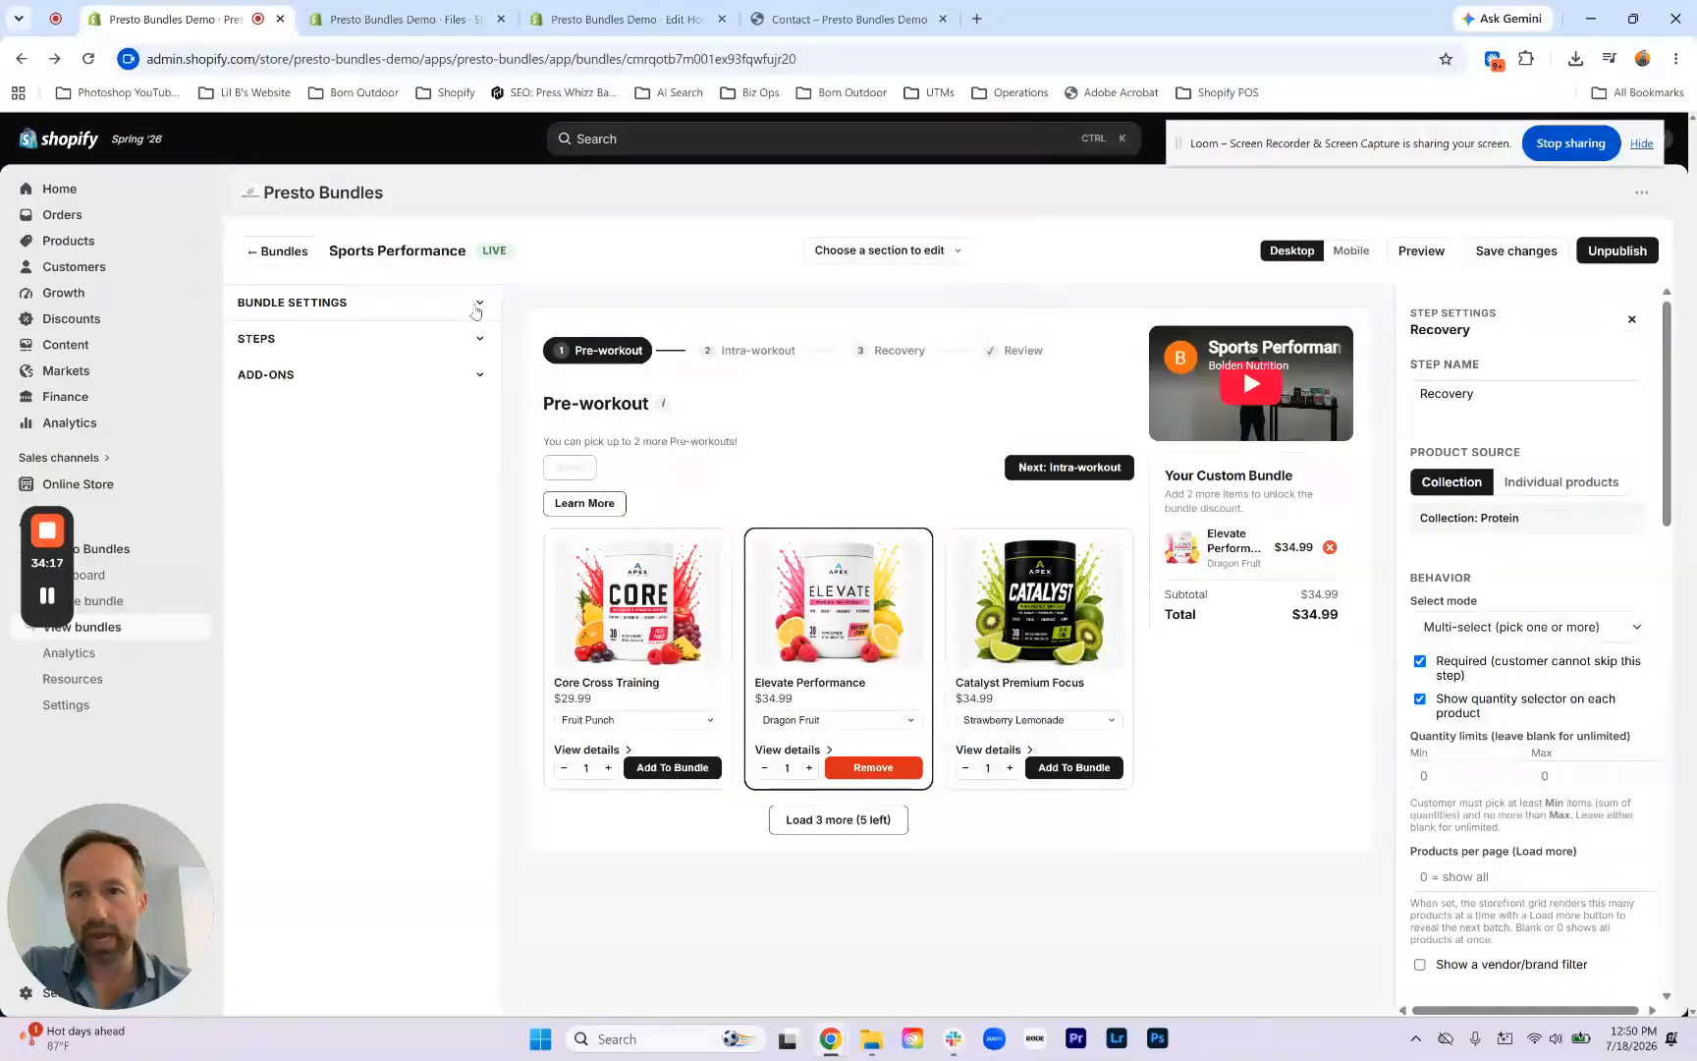
Step: Copy the bundle's ID, switch to the Shopify theme editor and add the Presto Bundles app section to the mix-and-match template
{"action": "left_click", "coordinate": [473, 304]}
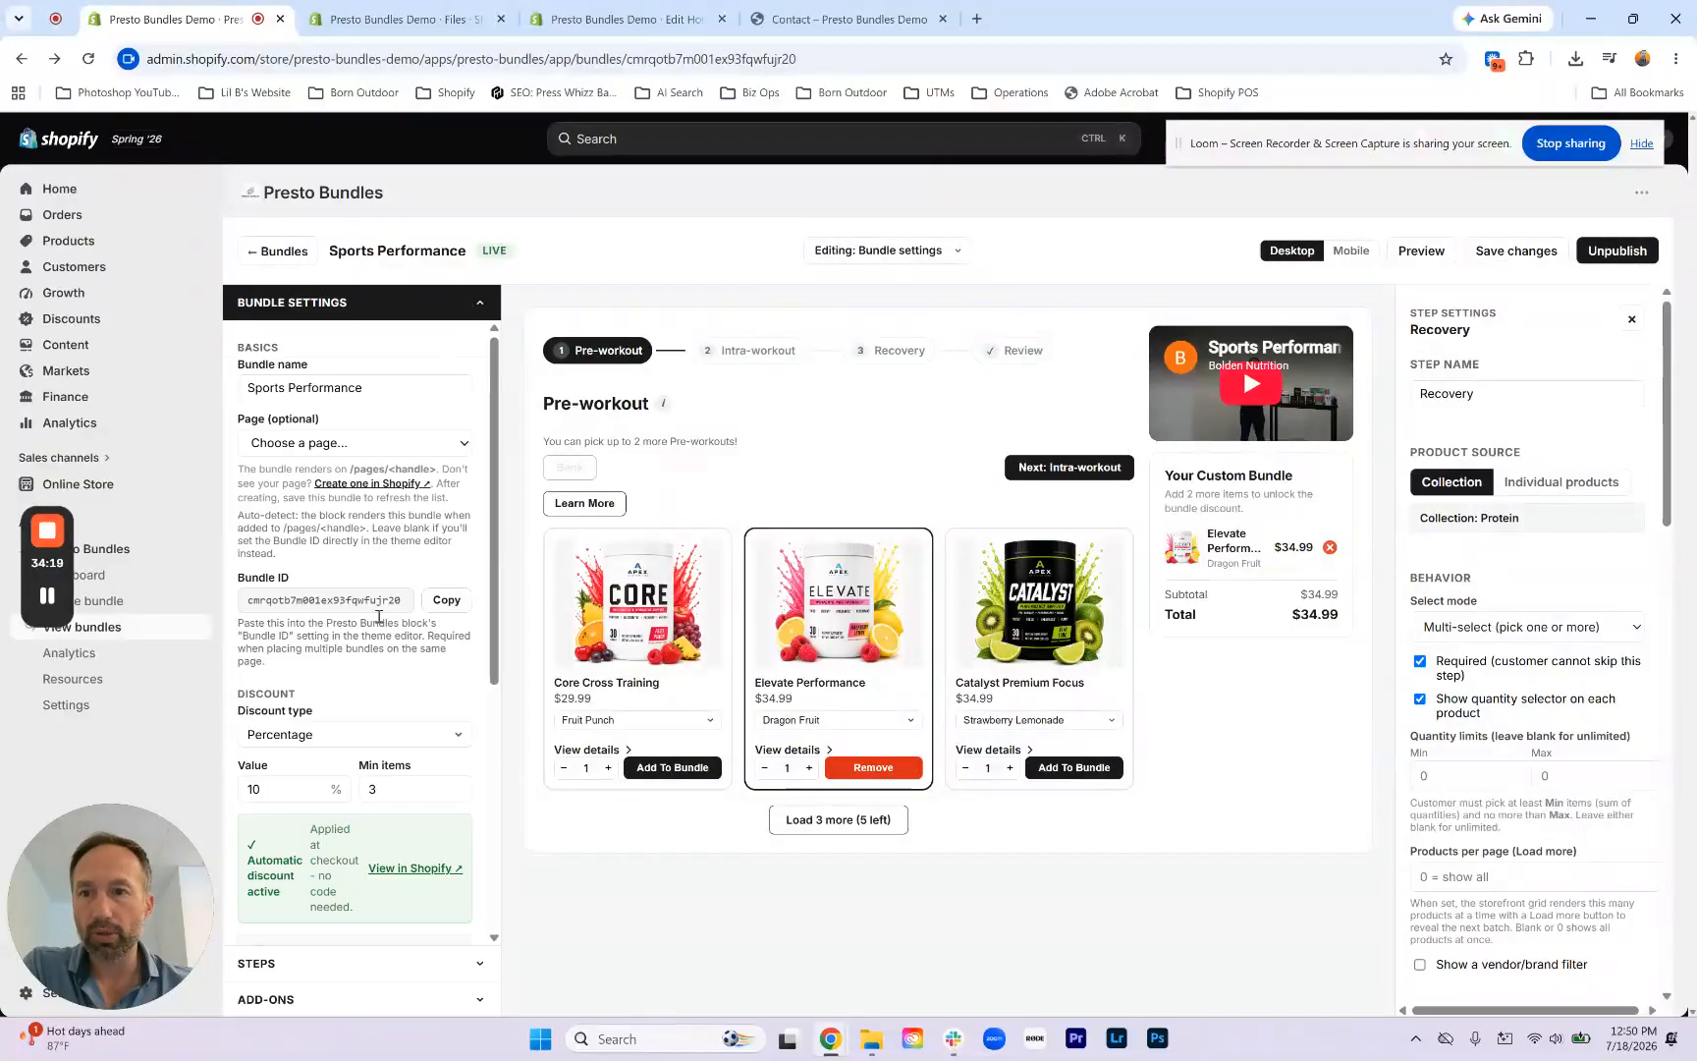
{"action": "left_click", "coordinate": [447, 599]}
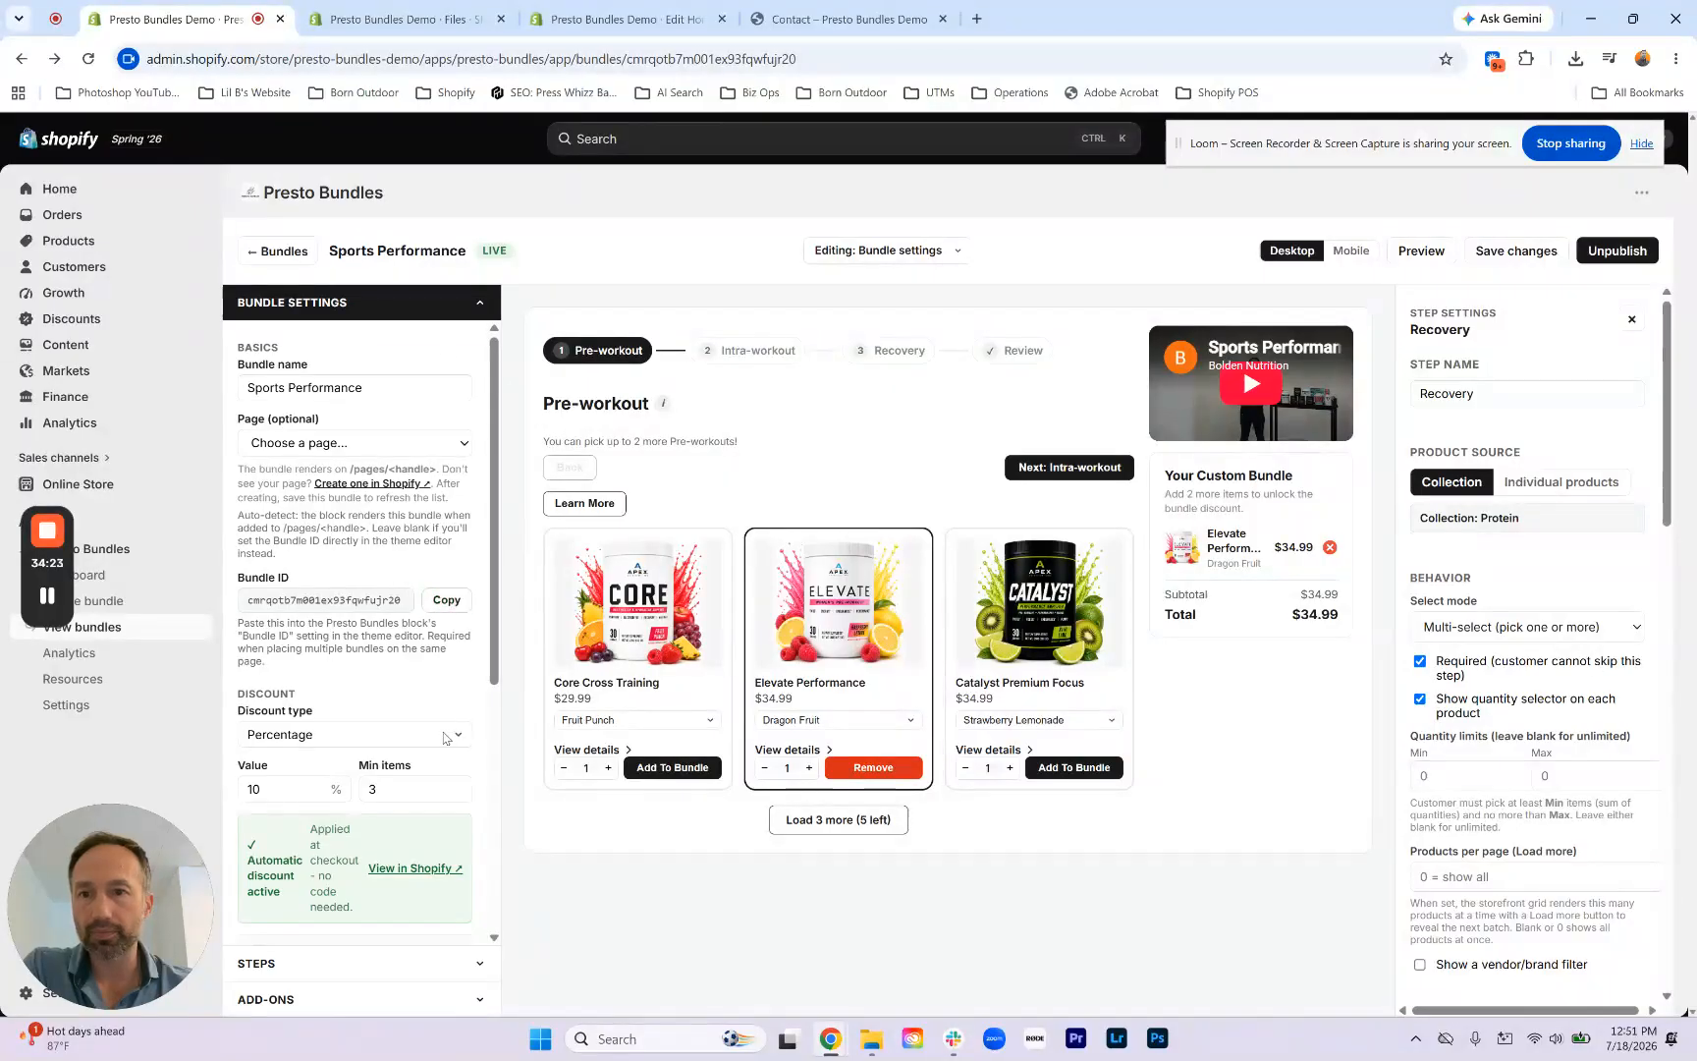
{"action": "left_click", "coordinate": [629, 8]}
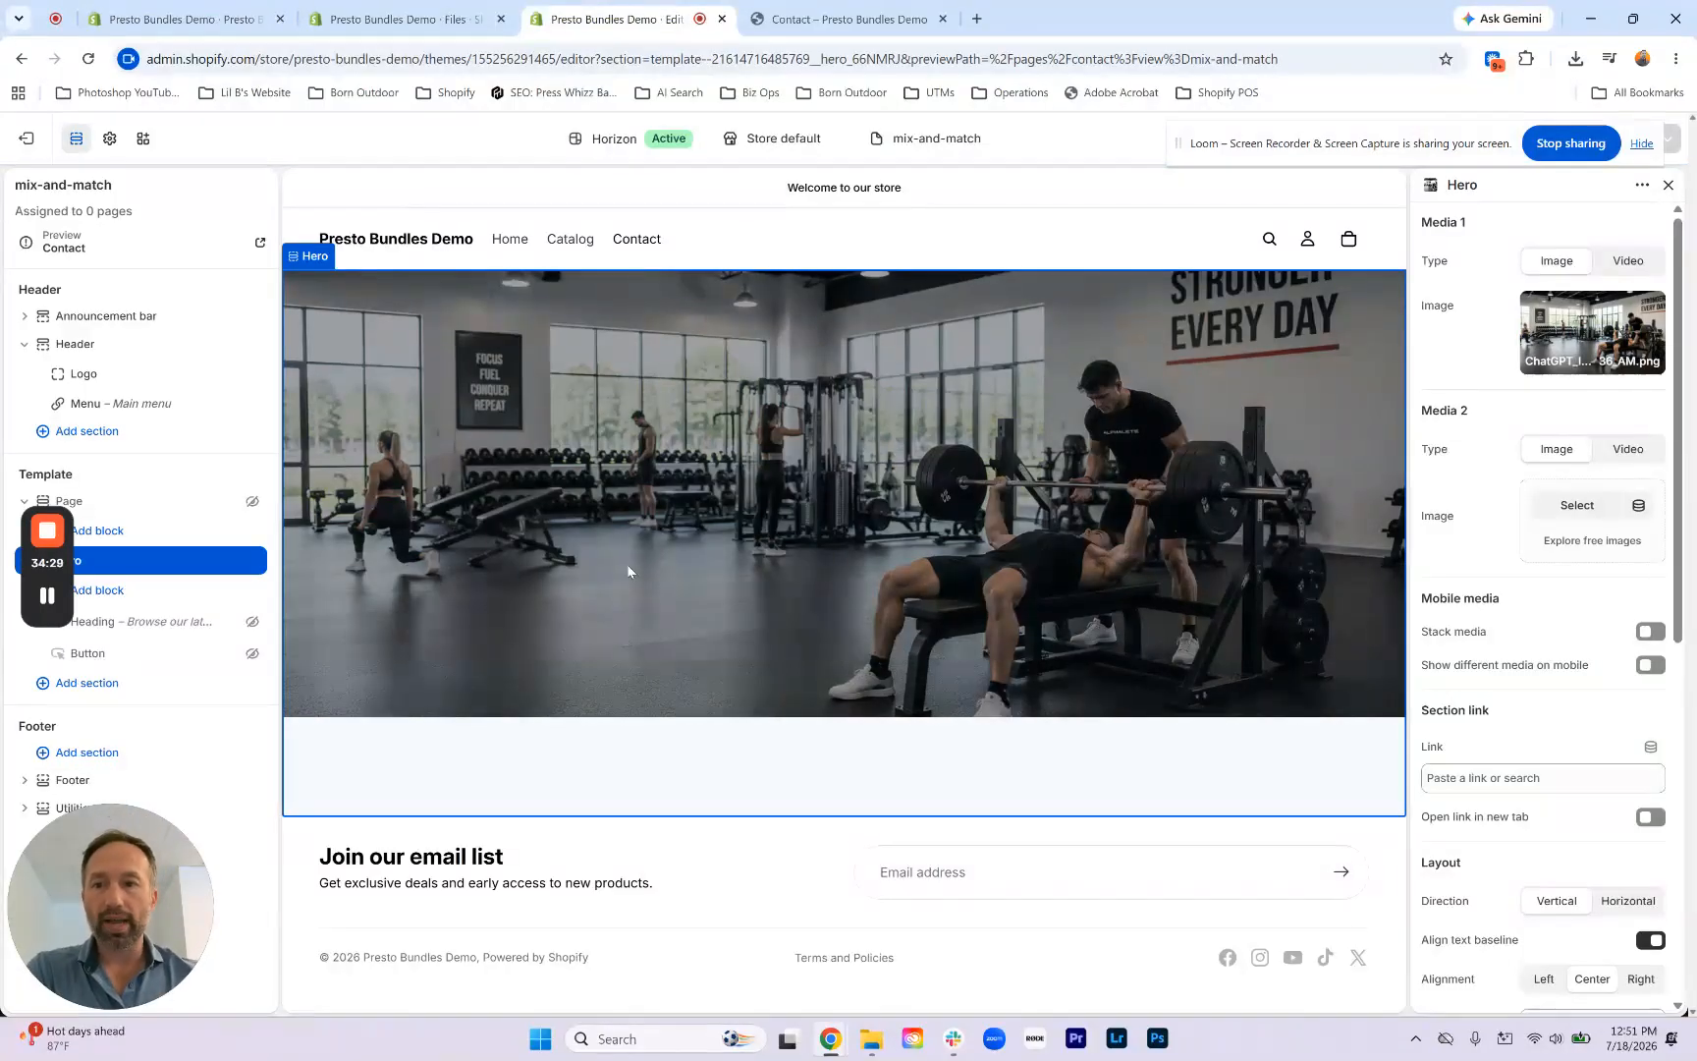
{"action": "left_click", "coordinate": [150, 682]}
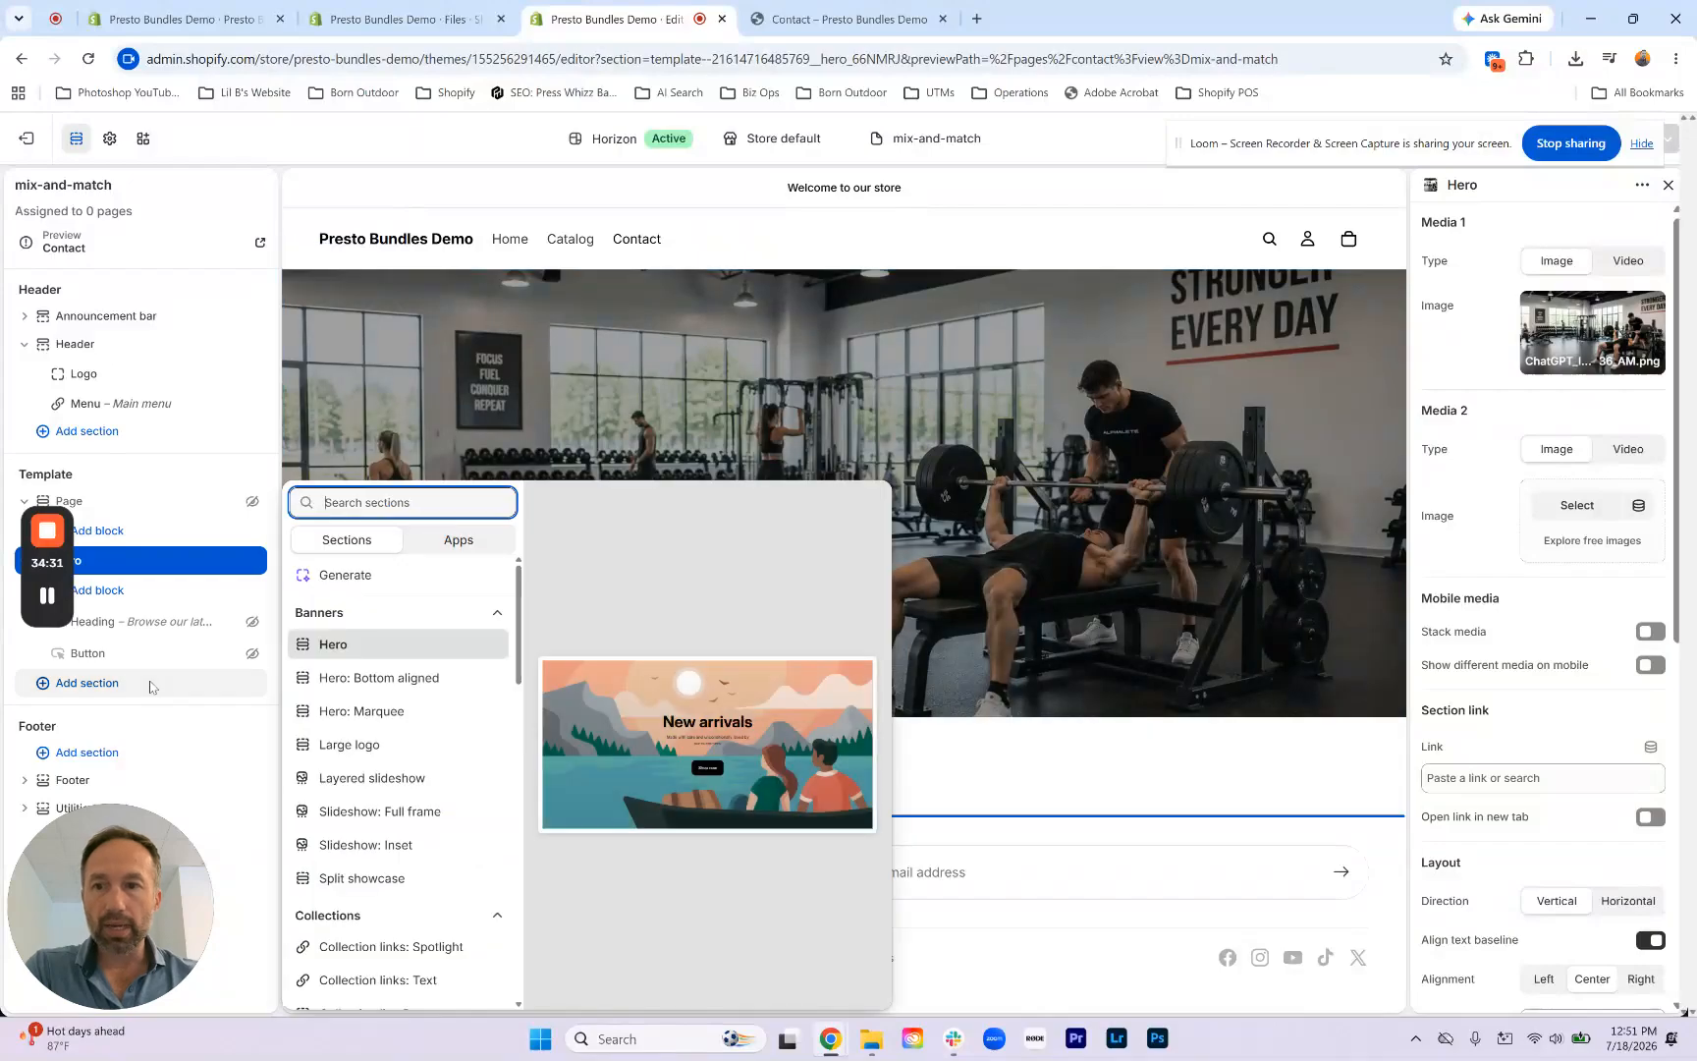
{"action": "left_click", "coordinate": [454, 540]}
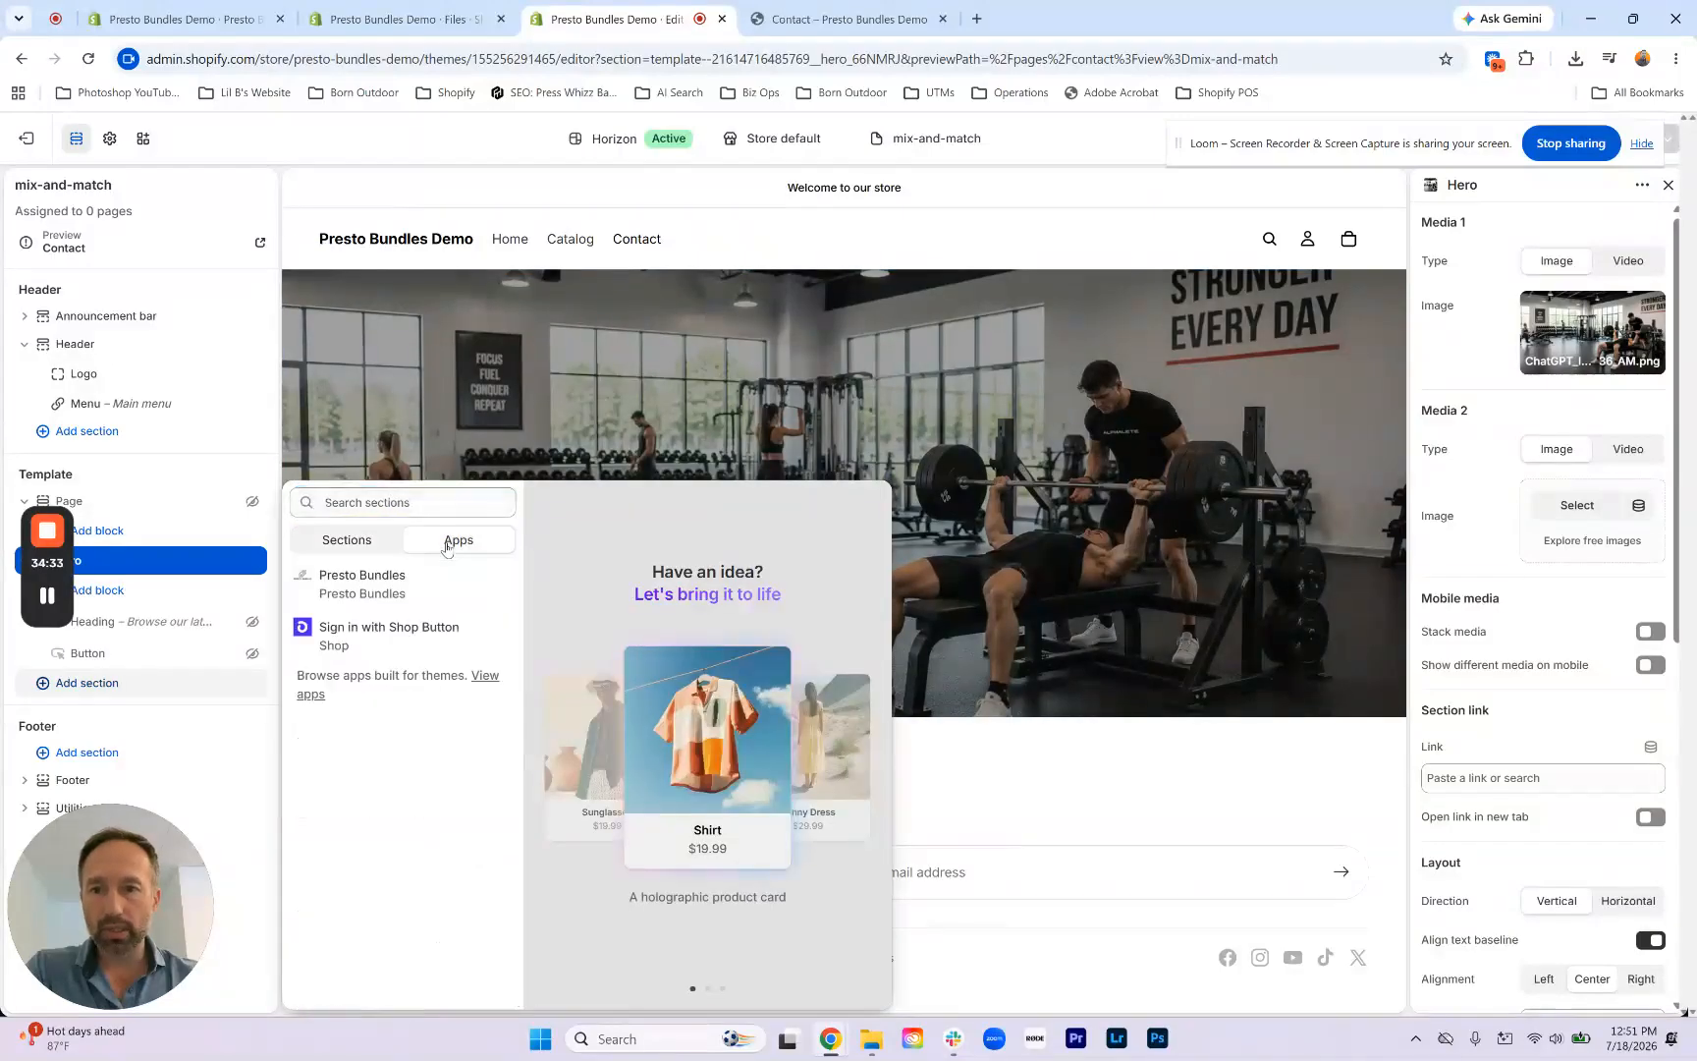
{"action": "left_click", "coordinate": [383, 588]}
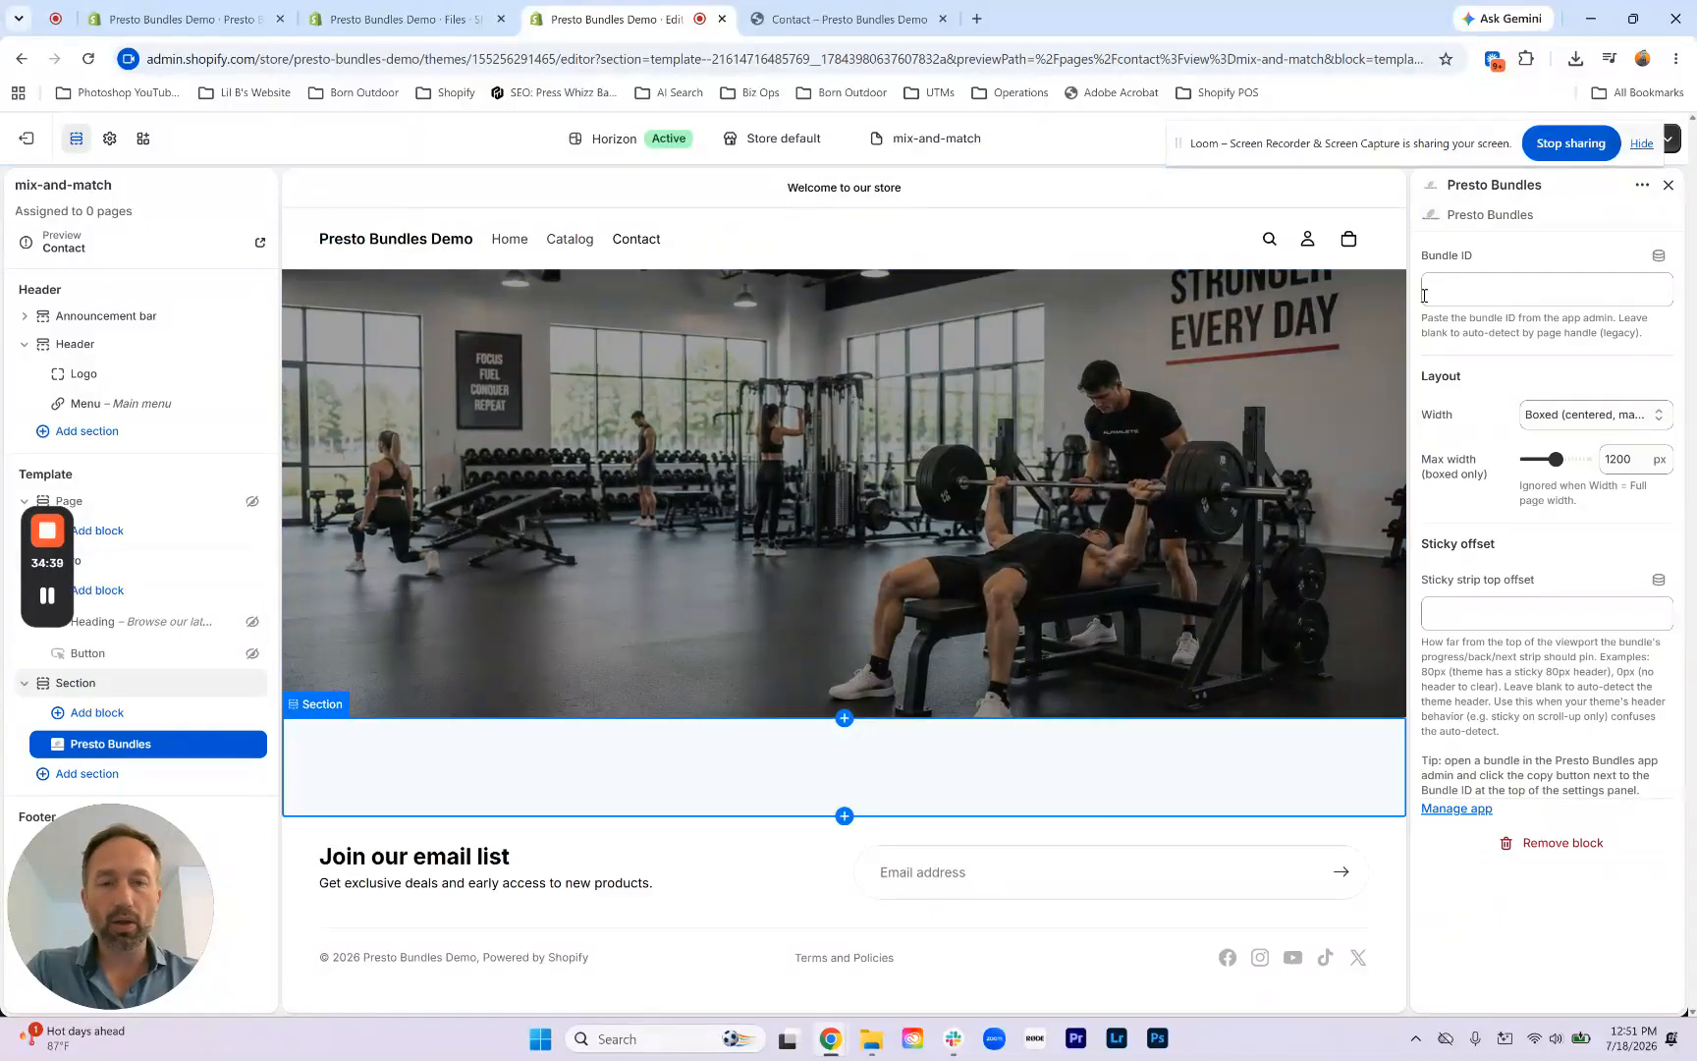
Step: Paste the copied bundle ID into the Presto Bundles block and save the mix-and-match template
{"action": "left_click", "coordinate": [1470, 289]}
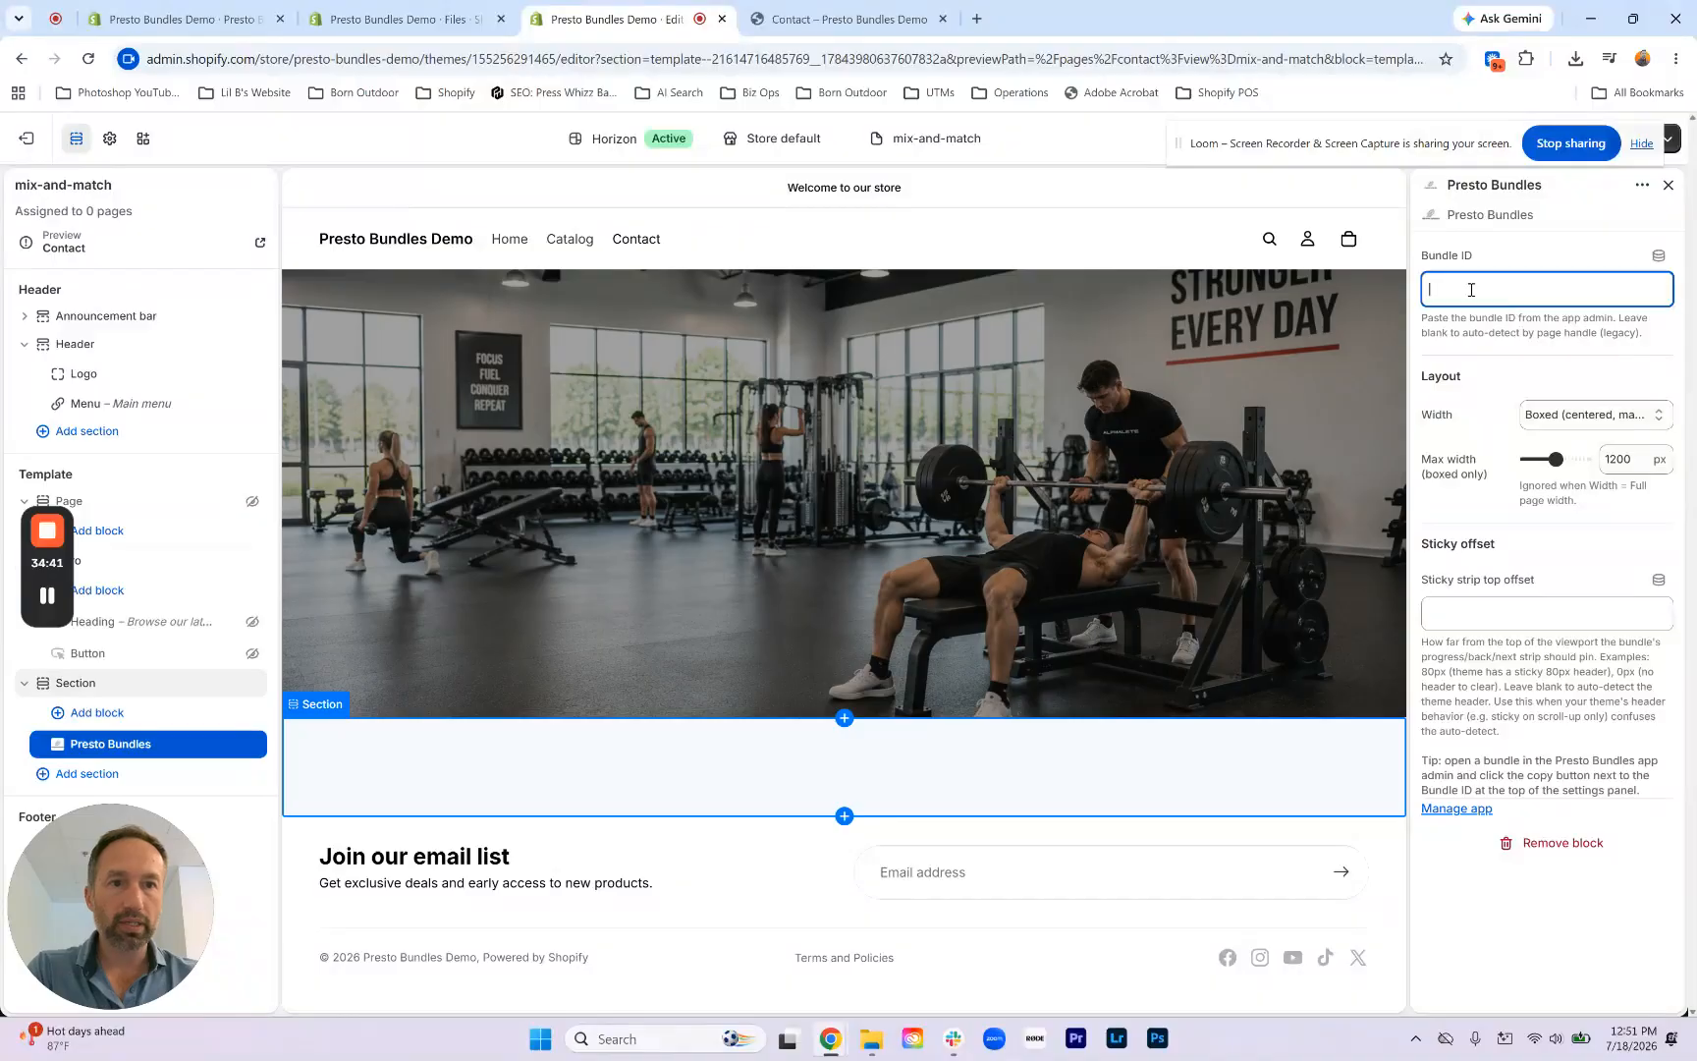
{"action": "key", "text": "ctrl+v"}
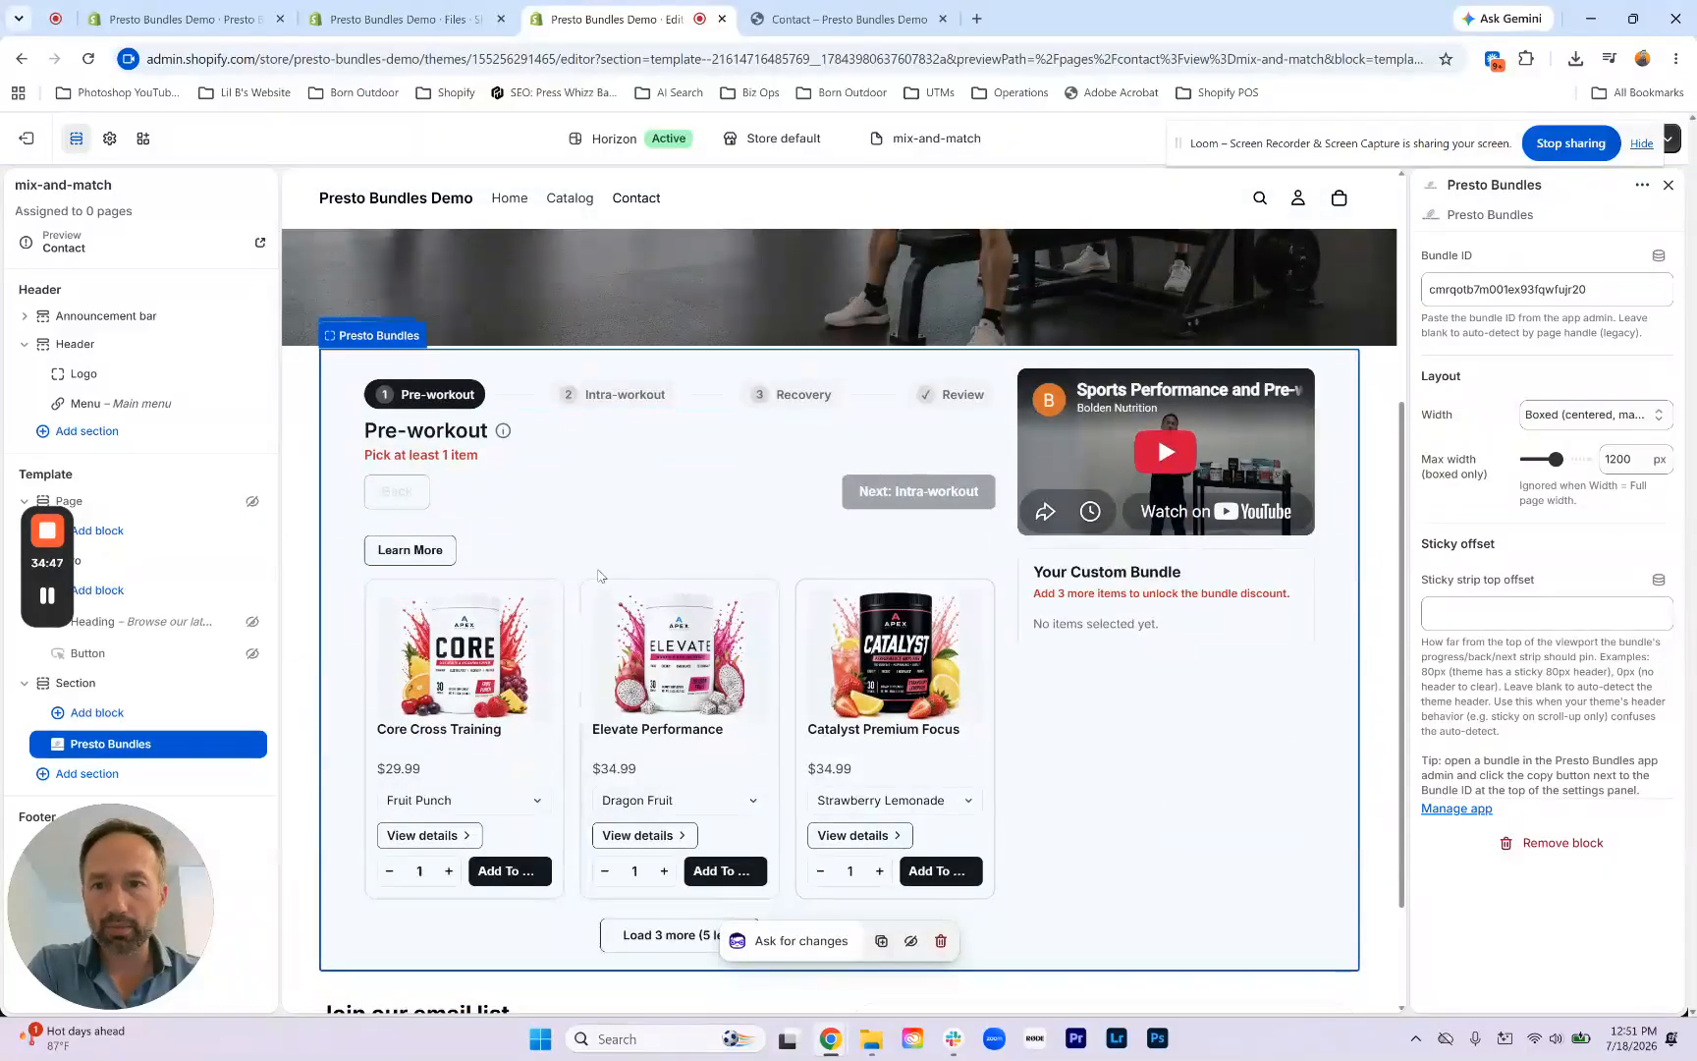
{"action": "scroll", "coordinate": [703, 620], "scroll_direction": "down", "scroll_amount": 1}
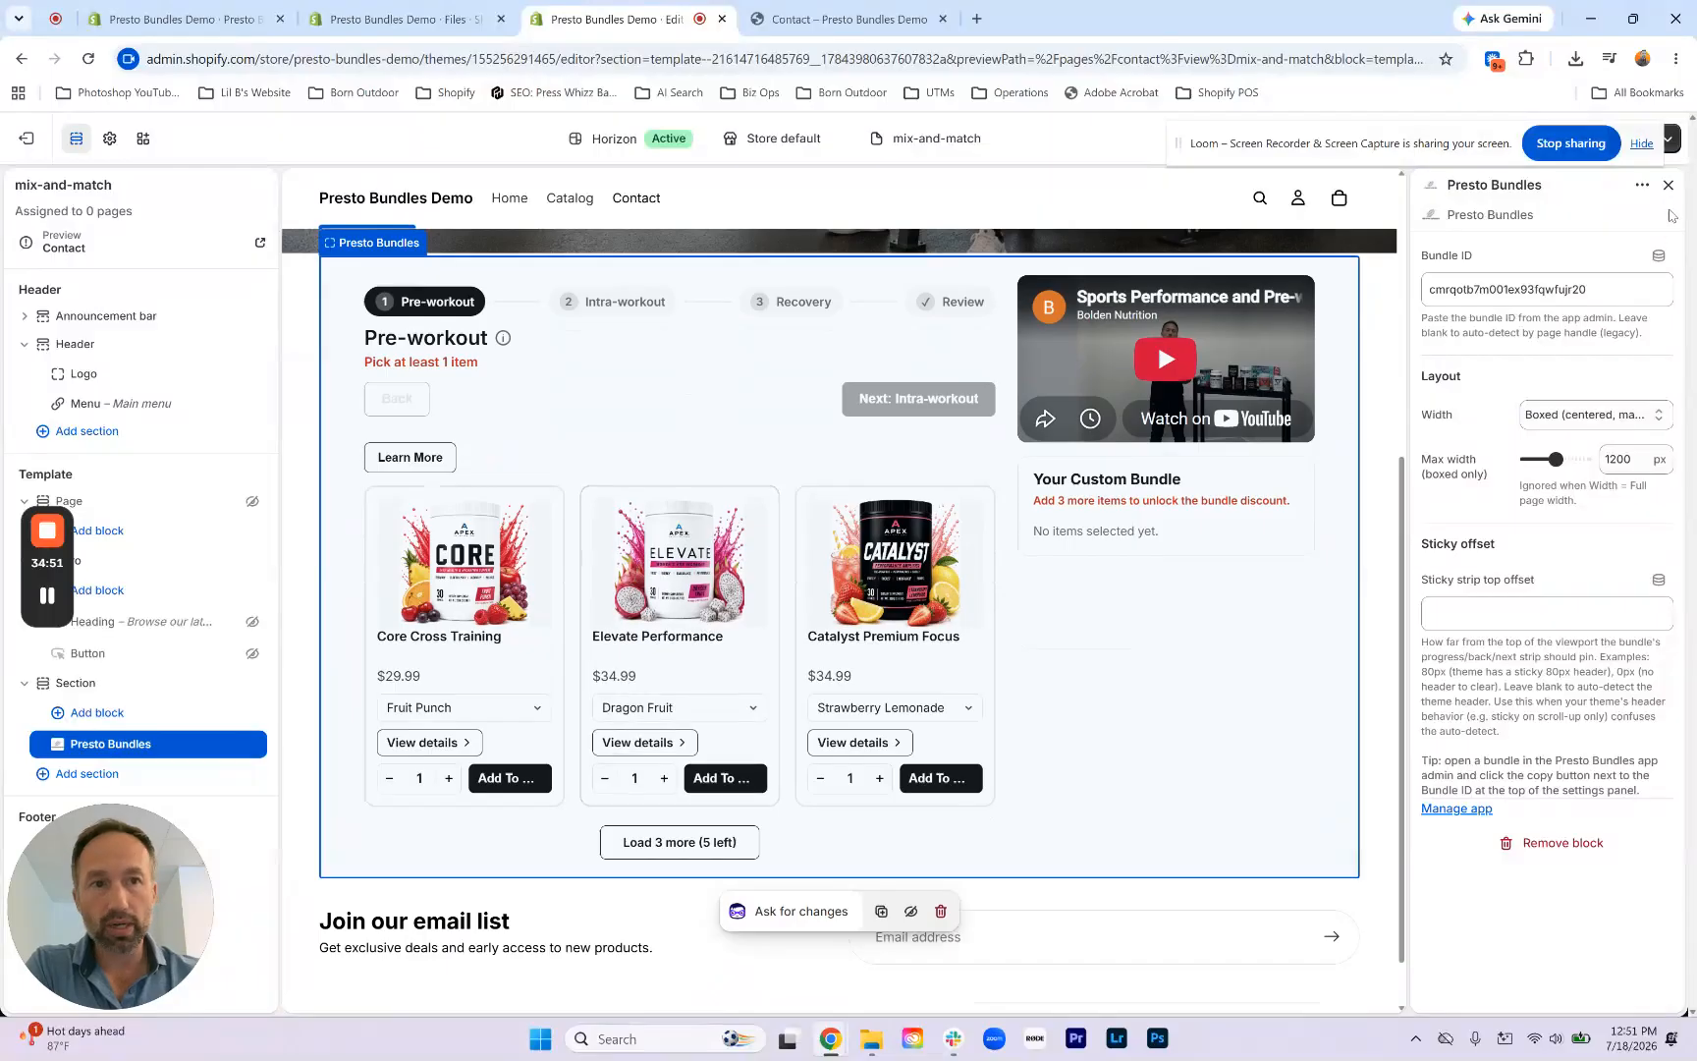
{"action": "left_click_drag", "start_coordinate": [1181, 149], "coordinate": [894, 985]}
{"action": "left_click", "coordinate": [1619, 147]}
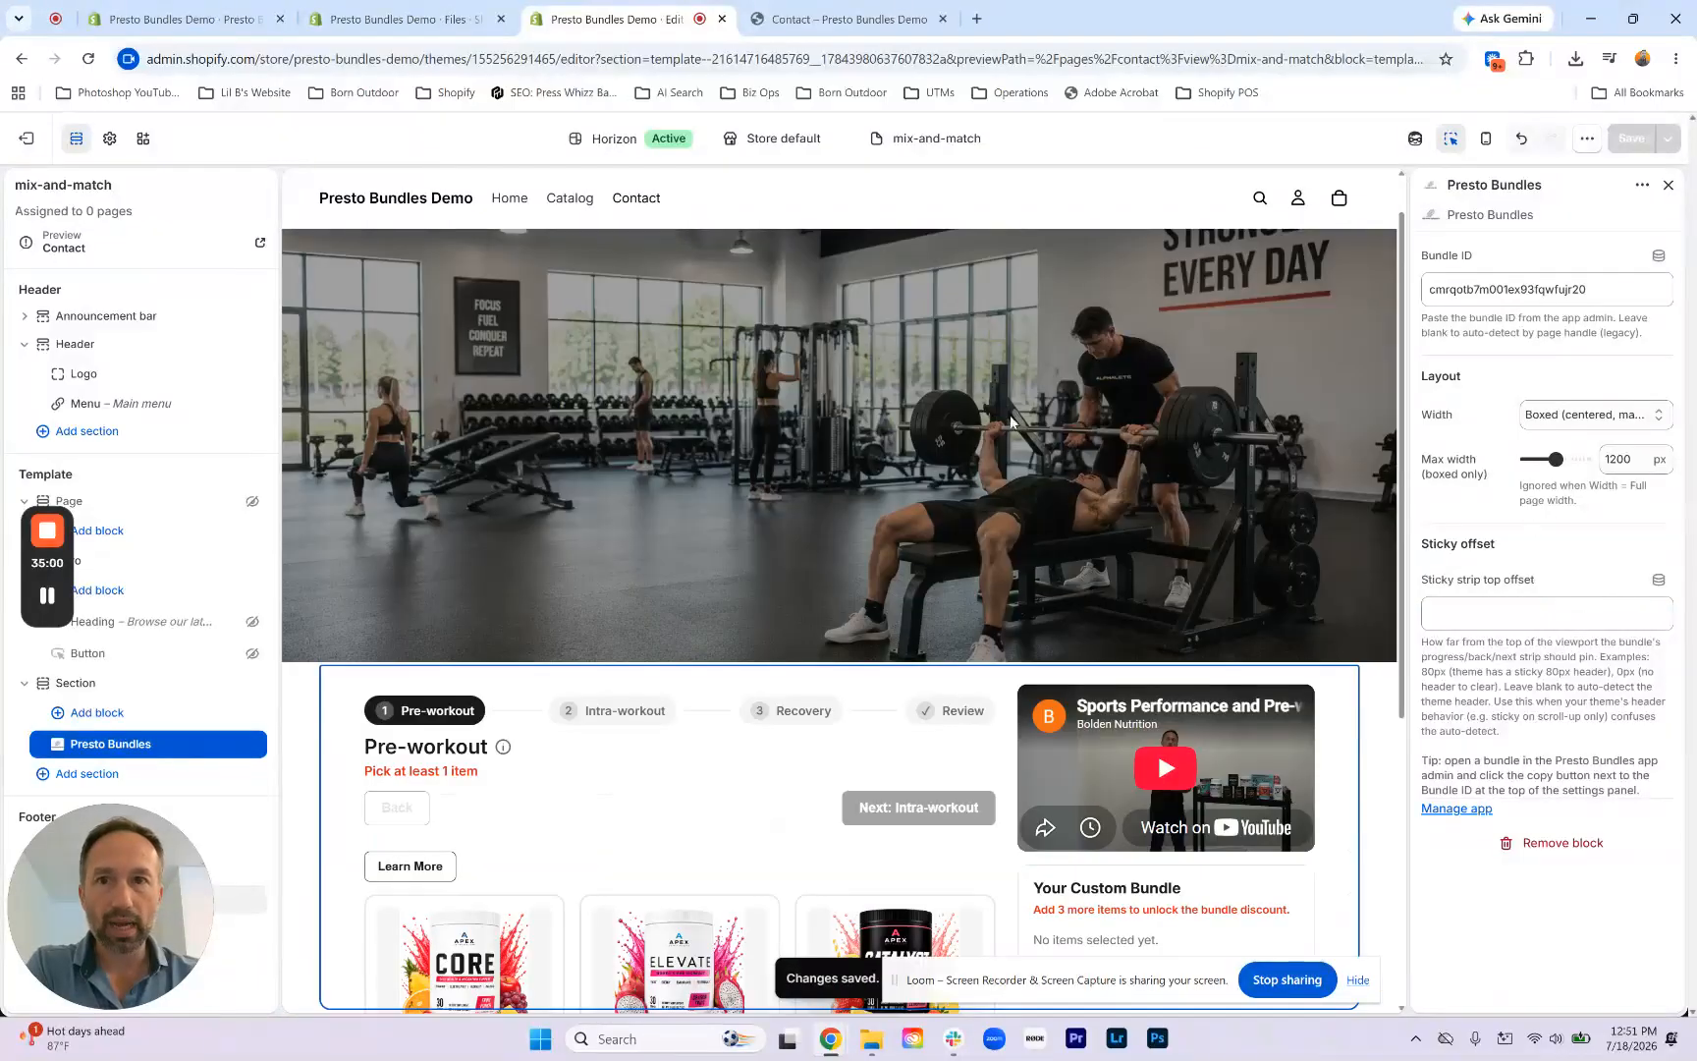
Step: Switch to the storefront's mix-and-match page, reload it and view the bundle beneath the hero image
{"action": "left_click", "coordinate": [825, 19]}
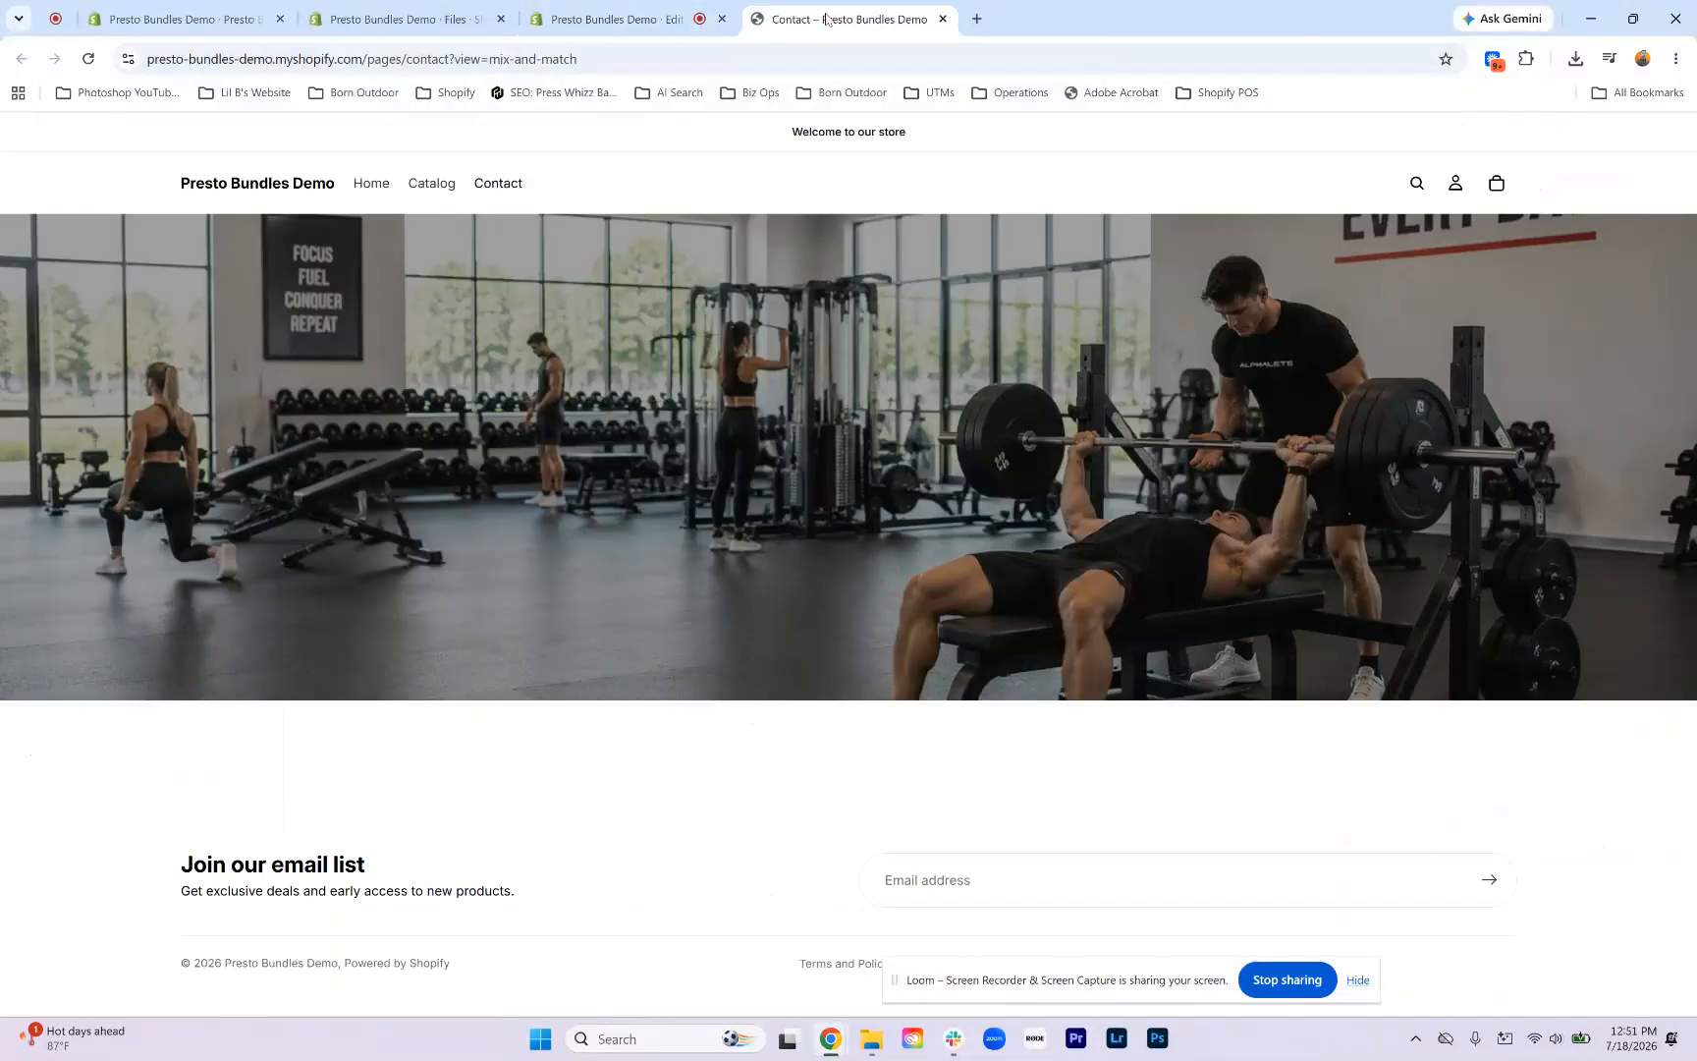
{"action": "left_click", "coordinate": [90, 59]}
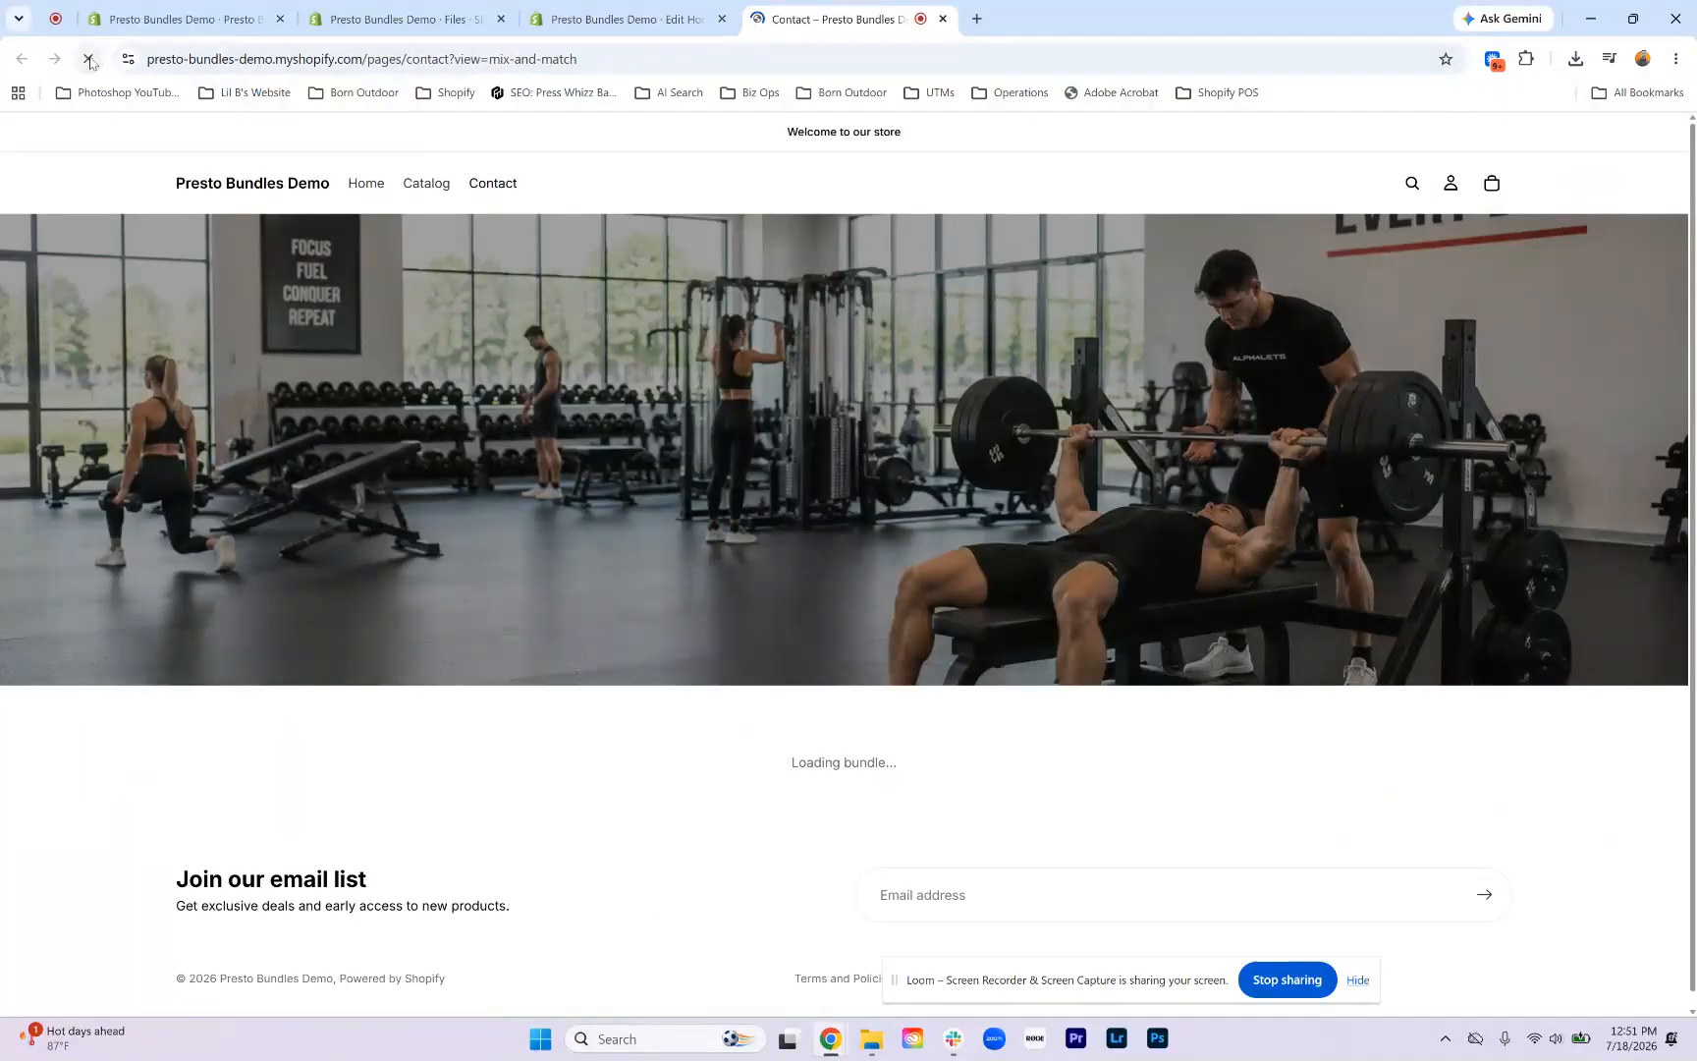
{"action": "scroll", "coordinate": [666, 523], "scroll_direction": "down", "scroll_amount": 3}
{"action": "scroll", "coordinate": [666, 529], "scroll_direction": "down", "scroll_amount": 1}
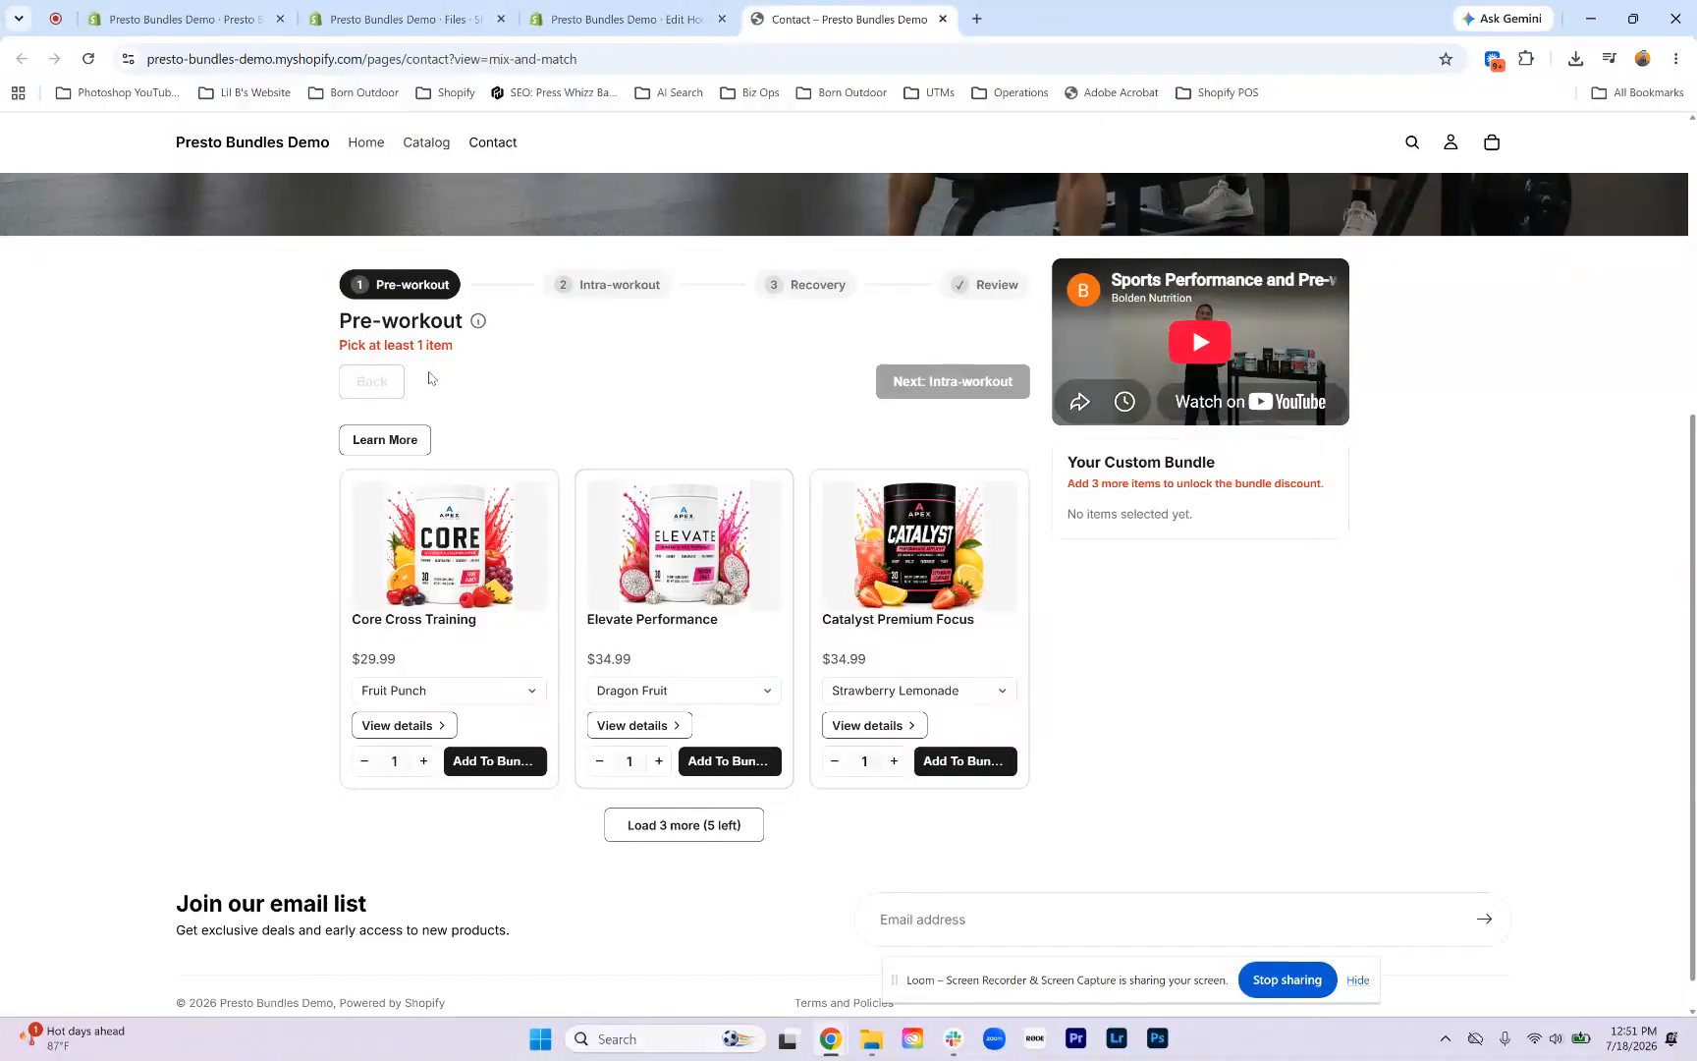
Step: Check the Pre-workout info tooltip and the Learn More pop-up on the storefront, and close the pop-up
{"action": "left_click", "coordinate": [478, 324]}
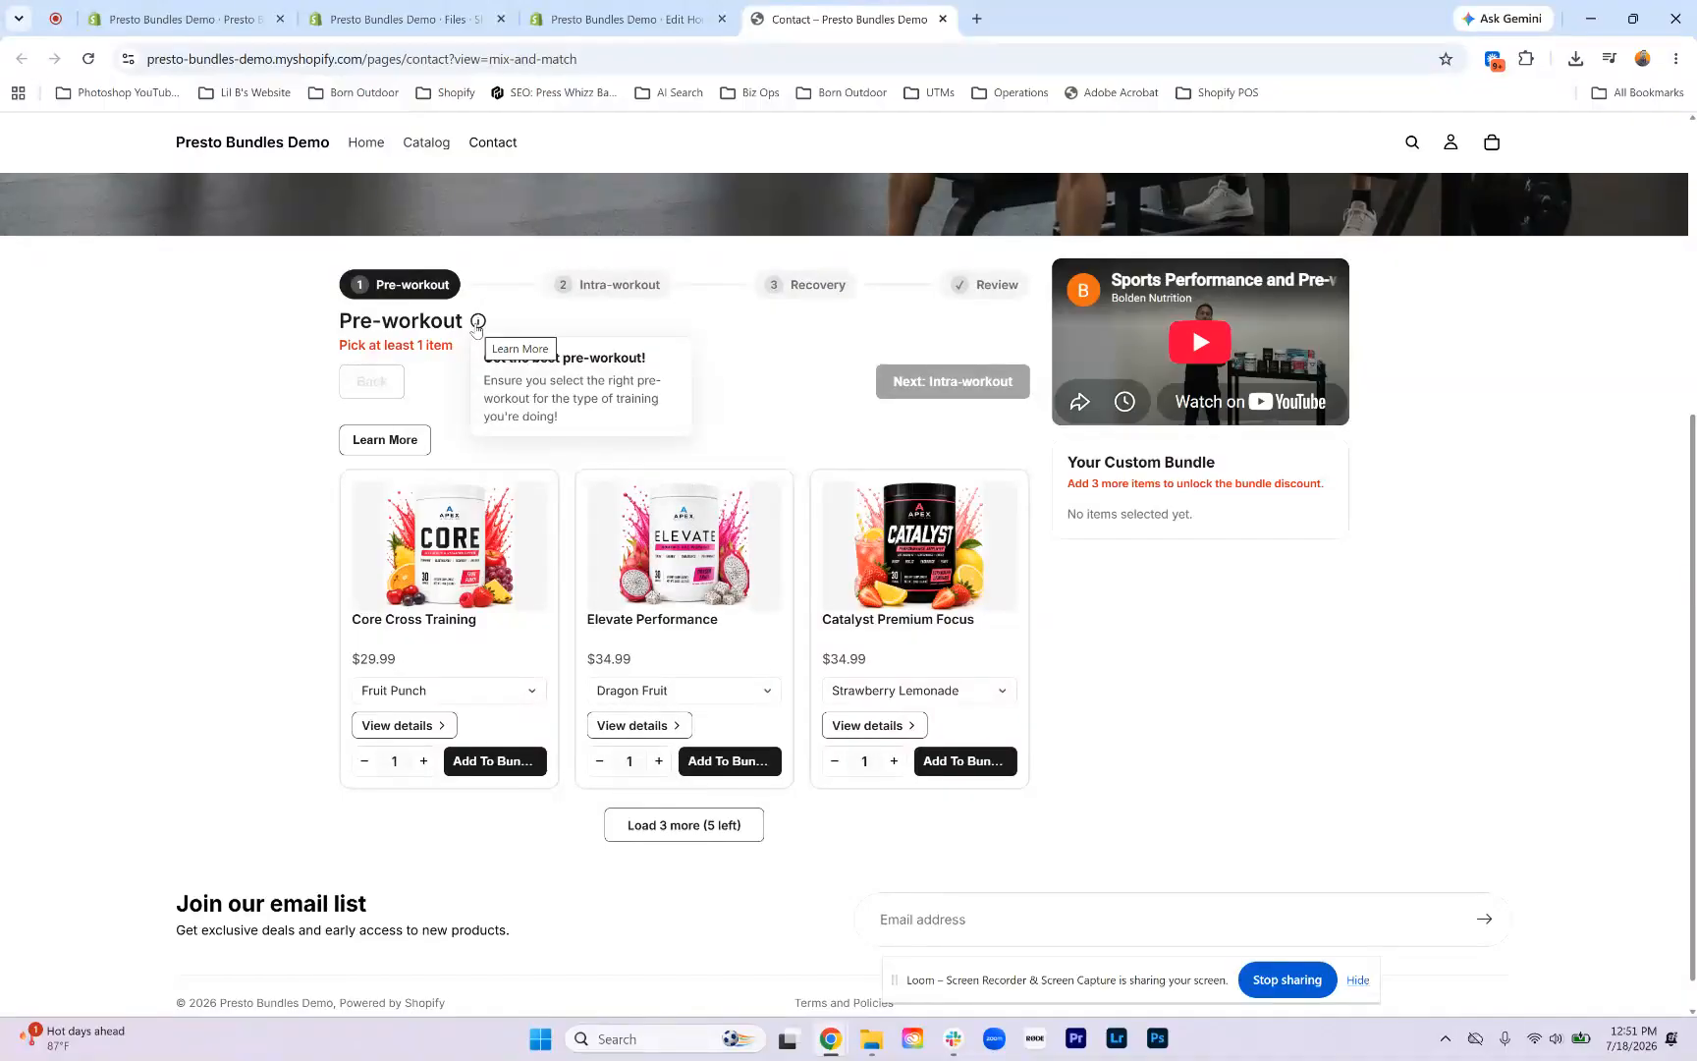
{"action": "left_click", "coordinate": [401, 437]}
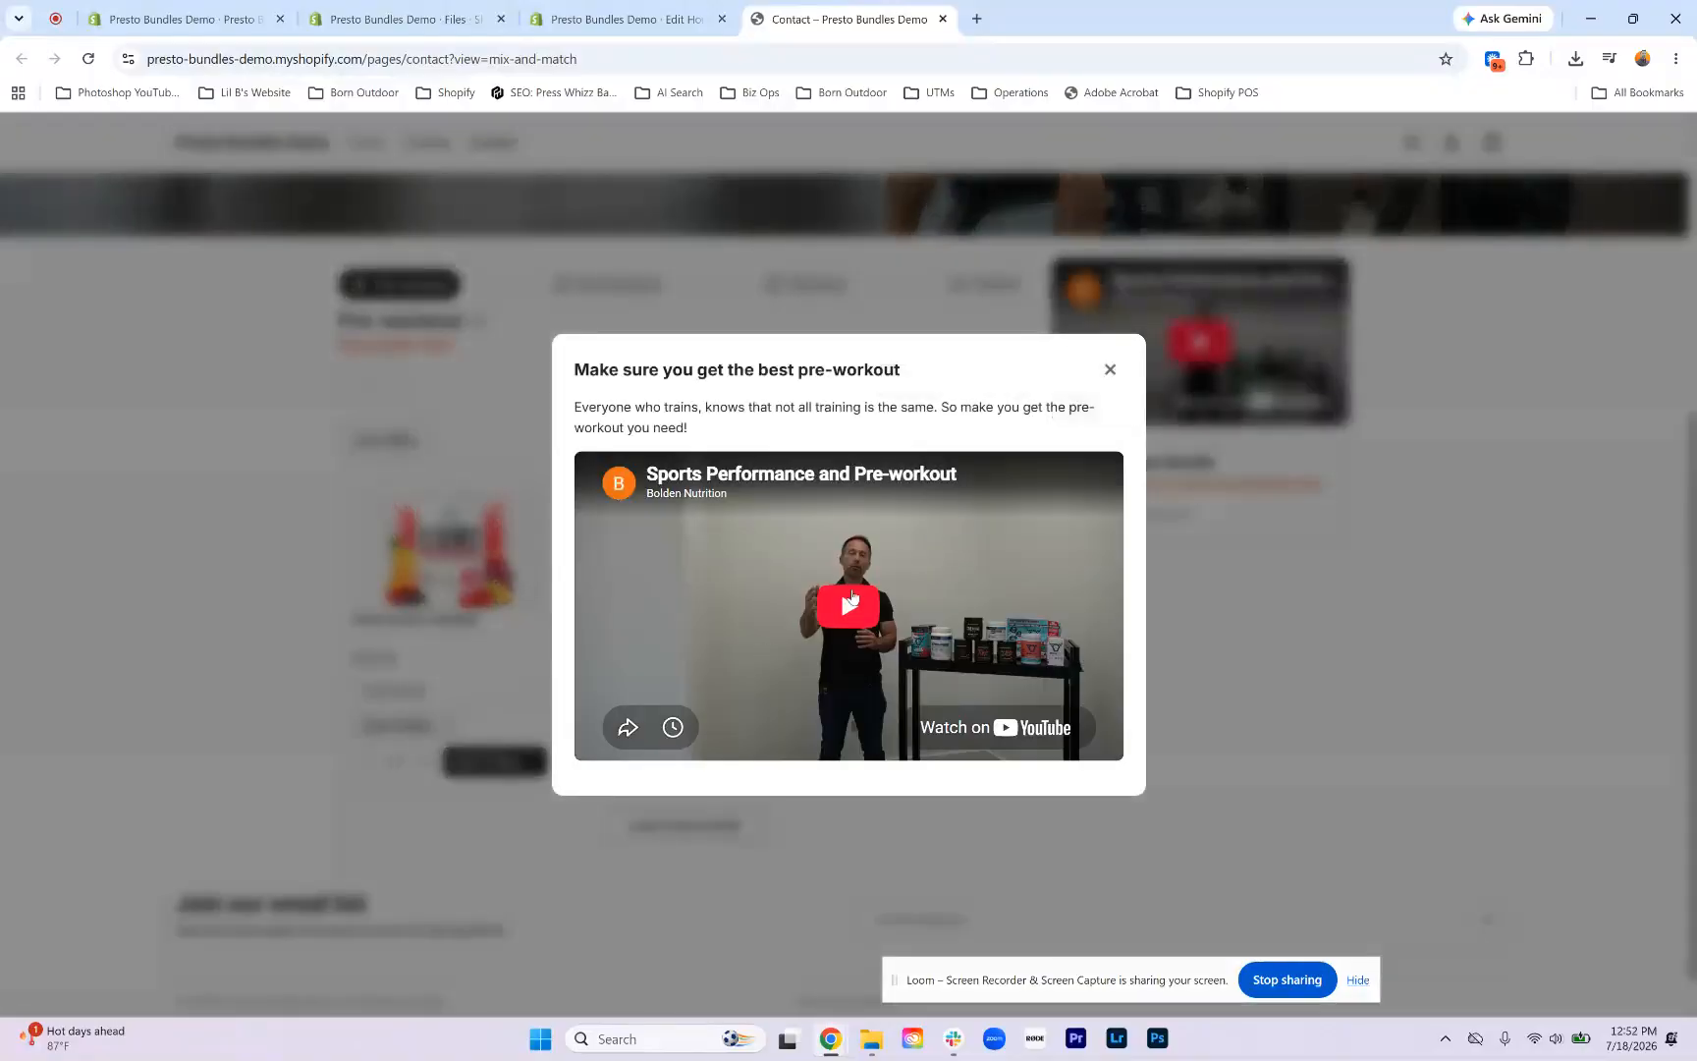
{"action": "left_click", "coordinate": [1109, 370]}
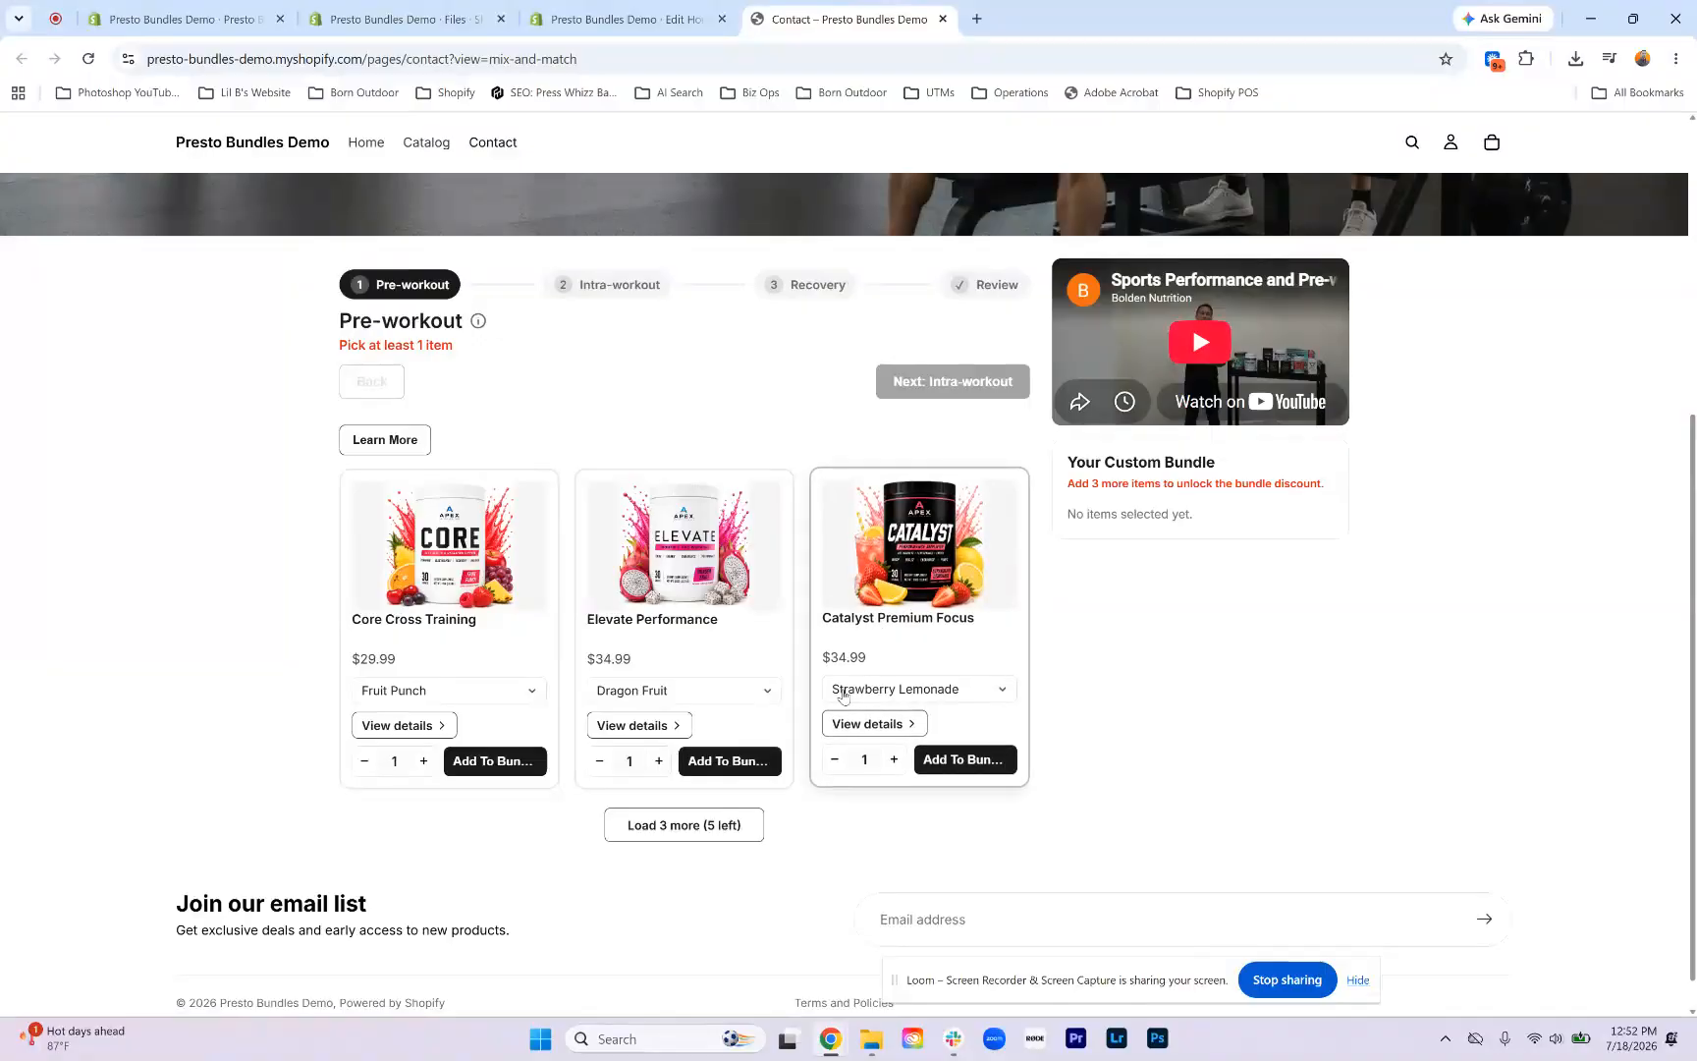
Step: Load all remaining Pre-workout products on the storefront page and look over the full product grid
{"action": "left_click", "coordinate": [638, 830]}
{"action": "scroll", "coordinate": [638, 830], "scroll_direction": "down", "scroll_amount": 4}
{"action": "left_click", "coordinate": [638, 797]}
{"action": "scroll", "coordinate": [639, 800], "scroll_direction": "down", "scroll_amount": 1}
{"action": "scroll", "coordinate": [638, 800], "scroll_direction": "up", "scroll_amount": 4}
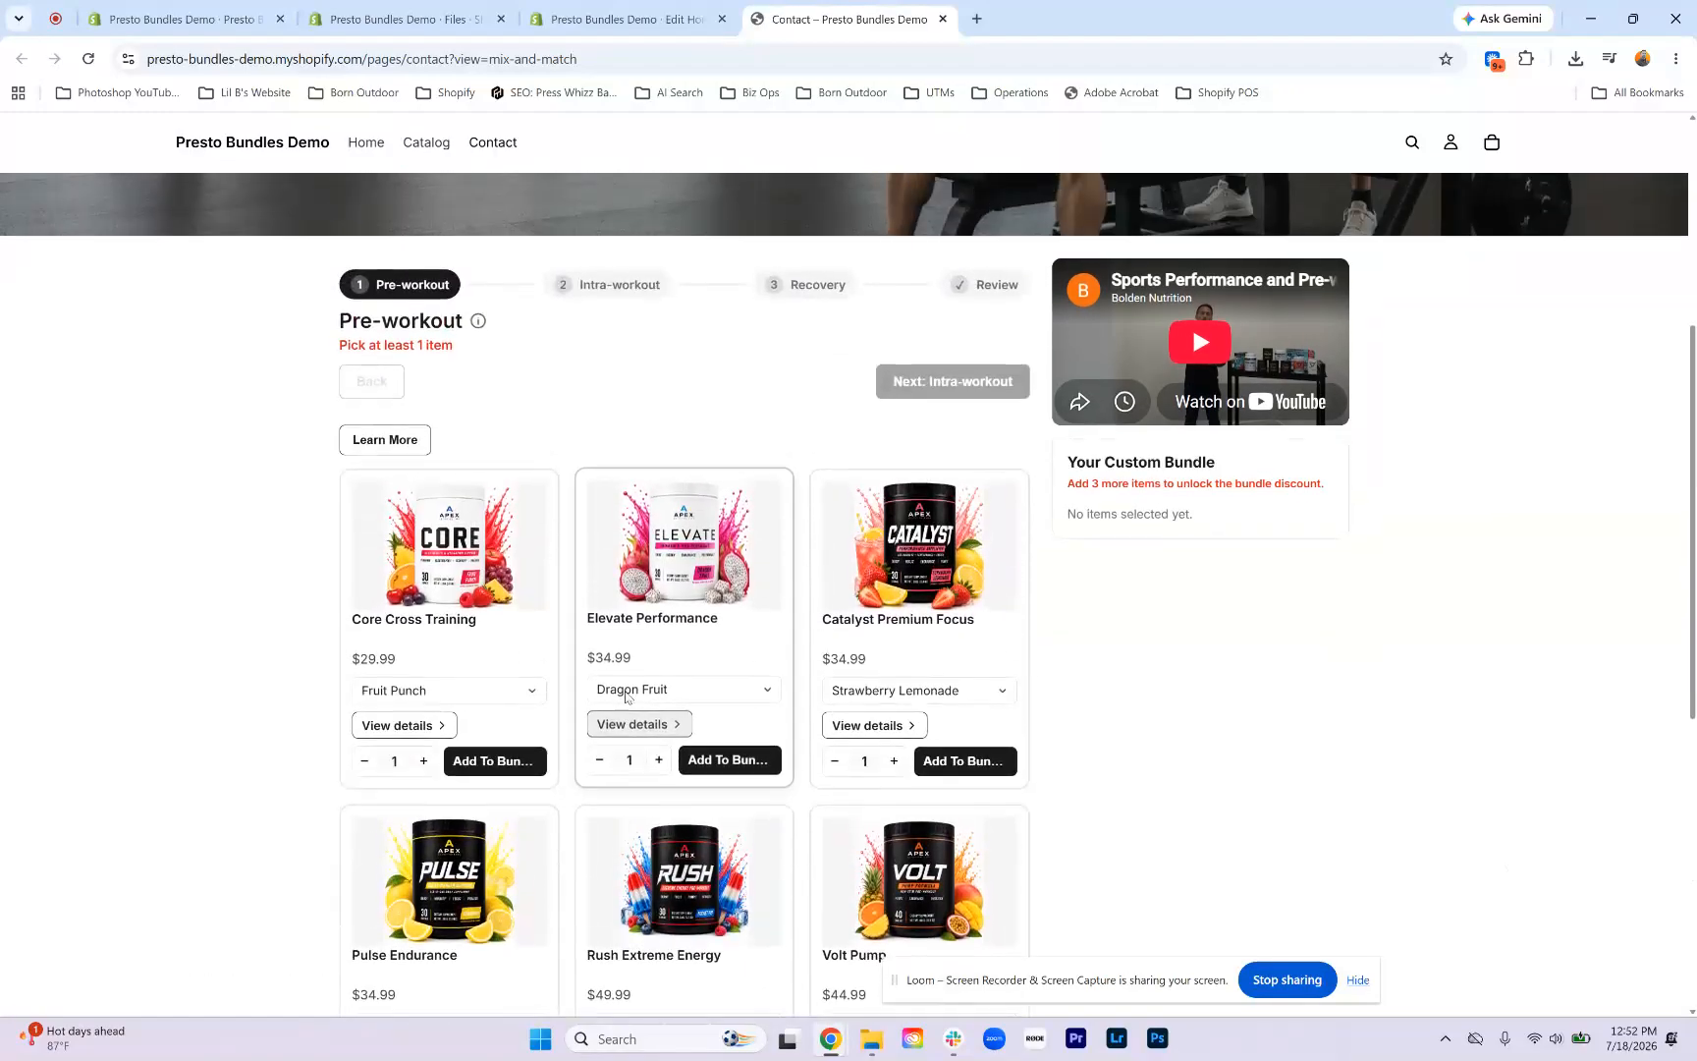
{"action": "scroll", "coordinate": [620, 717], "scroll_direction": "up", "scroll_amount": 1}
{"action": "scroll", "coordinate": [626, 722], "scroll_direction": "down", "scroll_amount": 1}
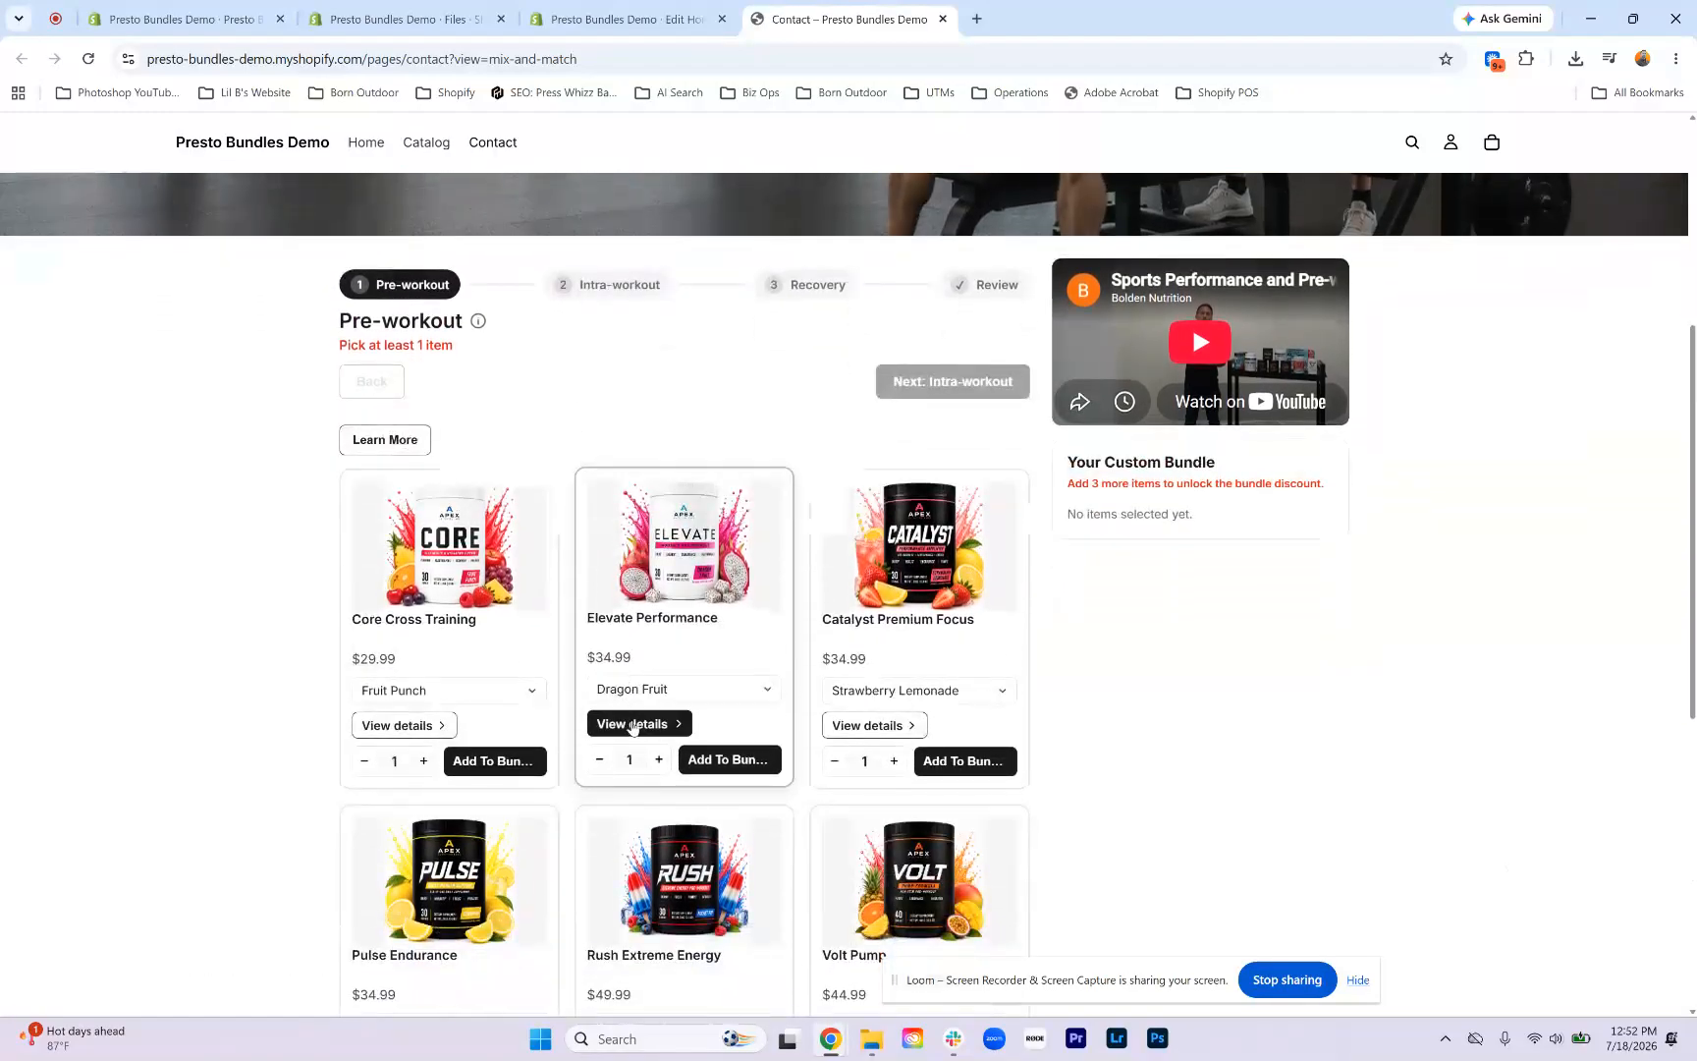
Step: Set the flavors to Raspberry Lemon for Elevate Performance, Kiwi Lime for Catalyst Premium Focus, Watermelon for Core Cross Training, and Sour Watermelon for Rush Extreme Energy
{"action": "left_click", "coordinate": [625, 689]}
{"action": "left_click", "coordinate": [628, 735]}
{"action": "left_click", "coordinate": [872, 692]}
{"action": "left_click", "coordinate": [864, 734]}
{"action": "left_click", "coordinate": [462, 687]}
{"action": "left_click", "coordinate": [453, 733]}
{"action": "scroll", "coordinate": [530, 754], "scroll_direction": "down", "scroll_amount": 2}
{"action": "left_click", "coordinate": [647, 842]}
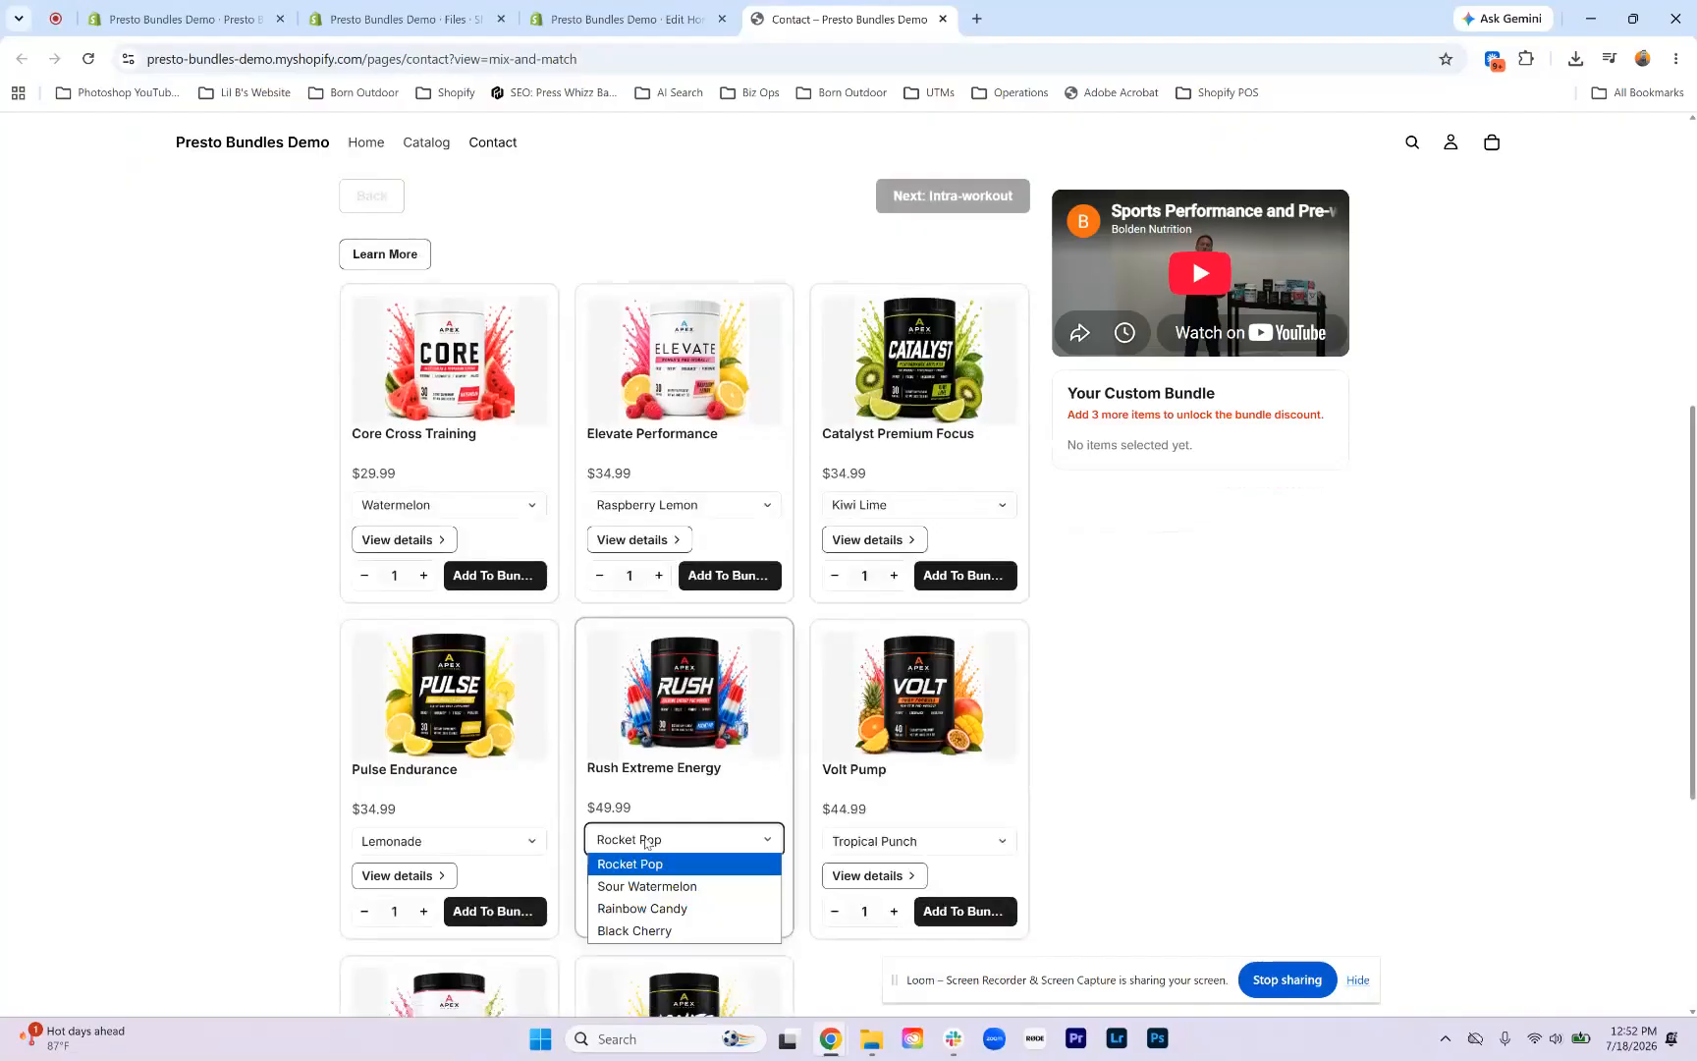
{"action": "left_click", "coordinate": [645, 883]}
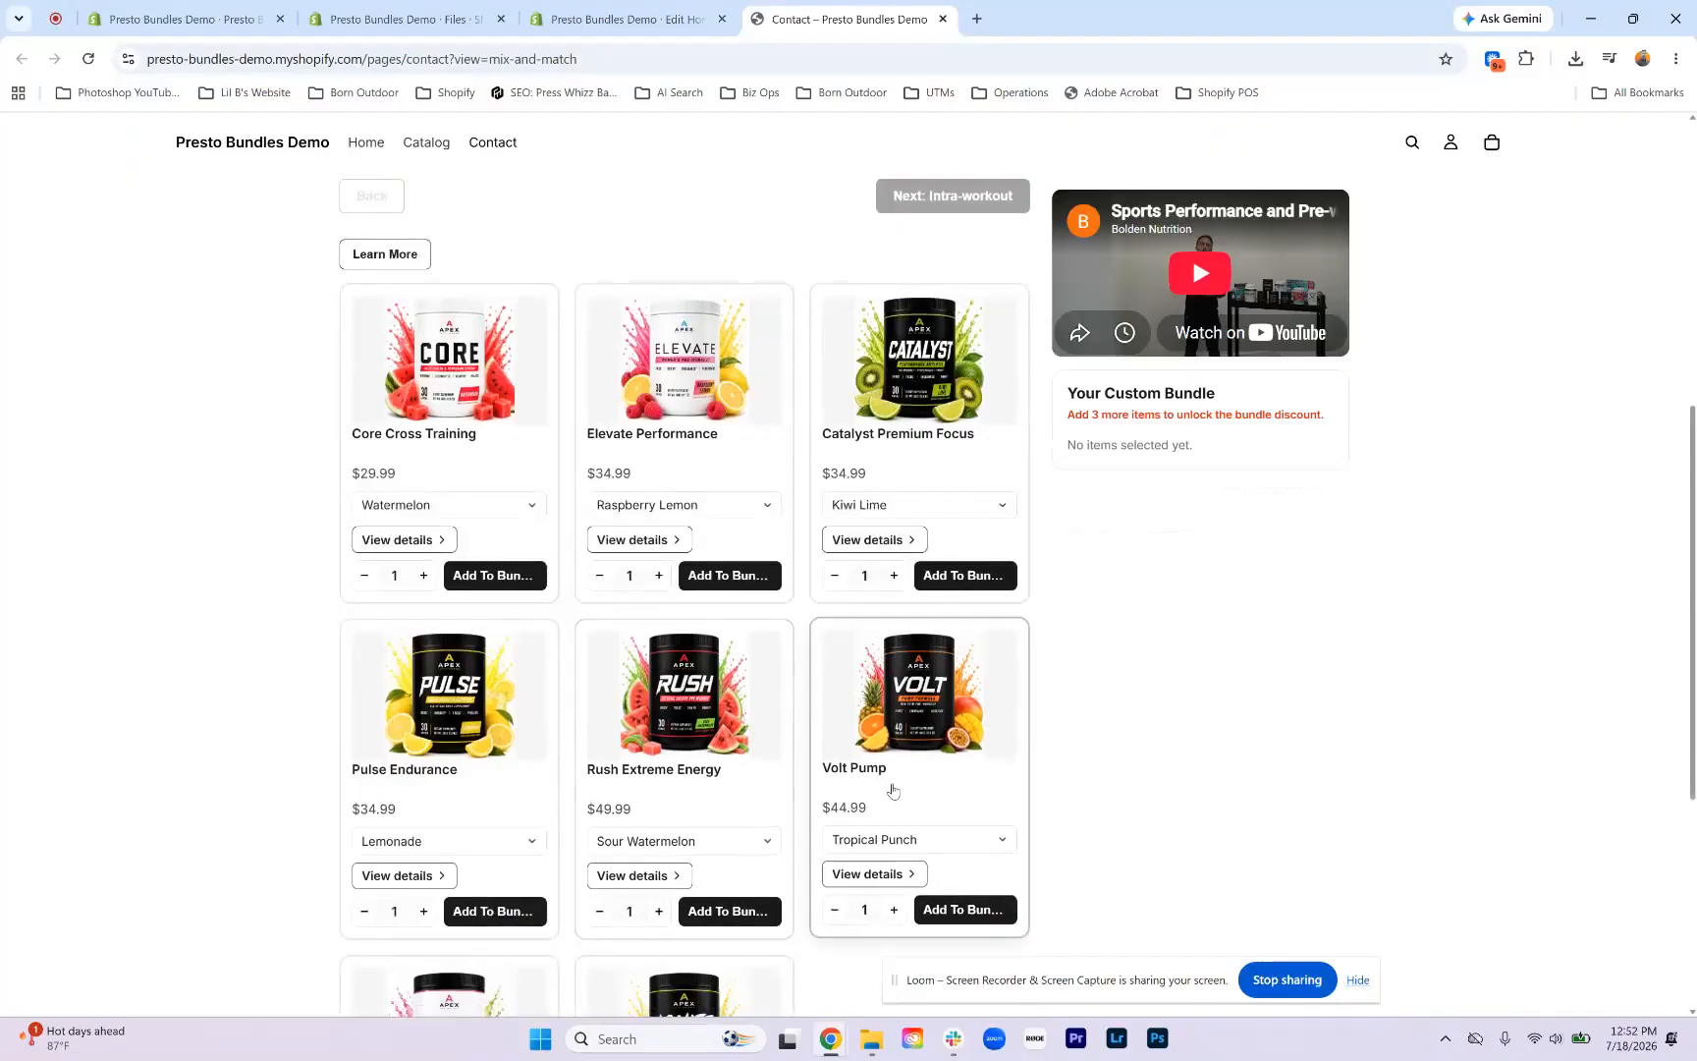
Step: Set the Volt Pump flavor to Grape
{"action": "left_click", "coordinate": [890, 842]}
{"action": "left_click", "coordinate": [888, 905]}
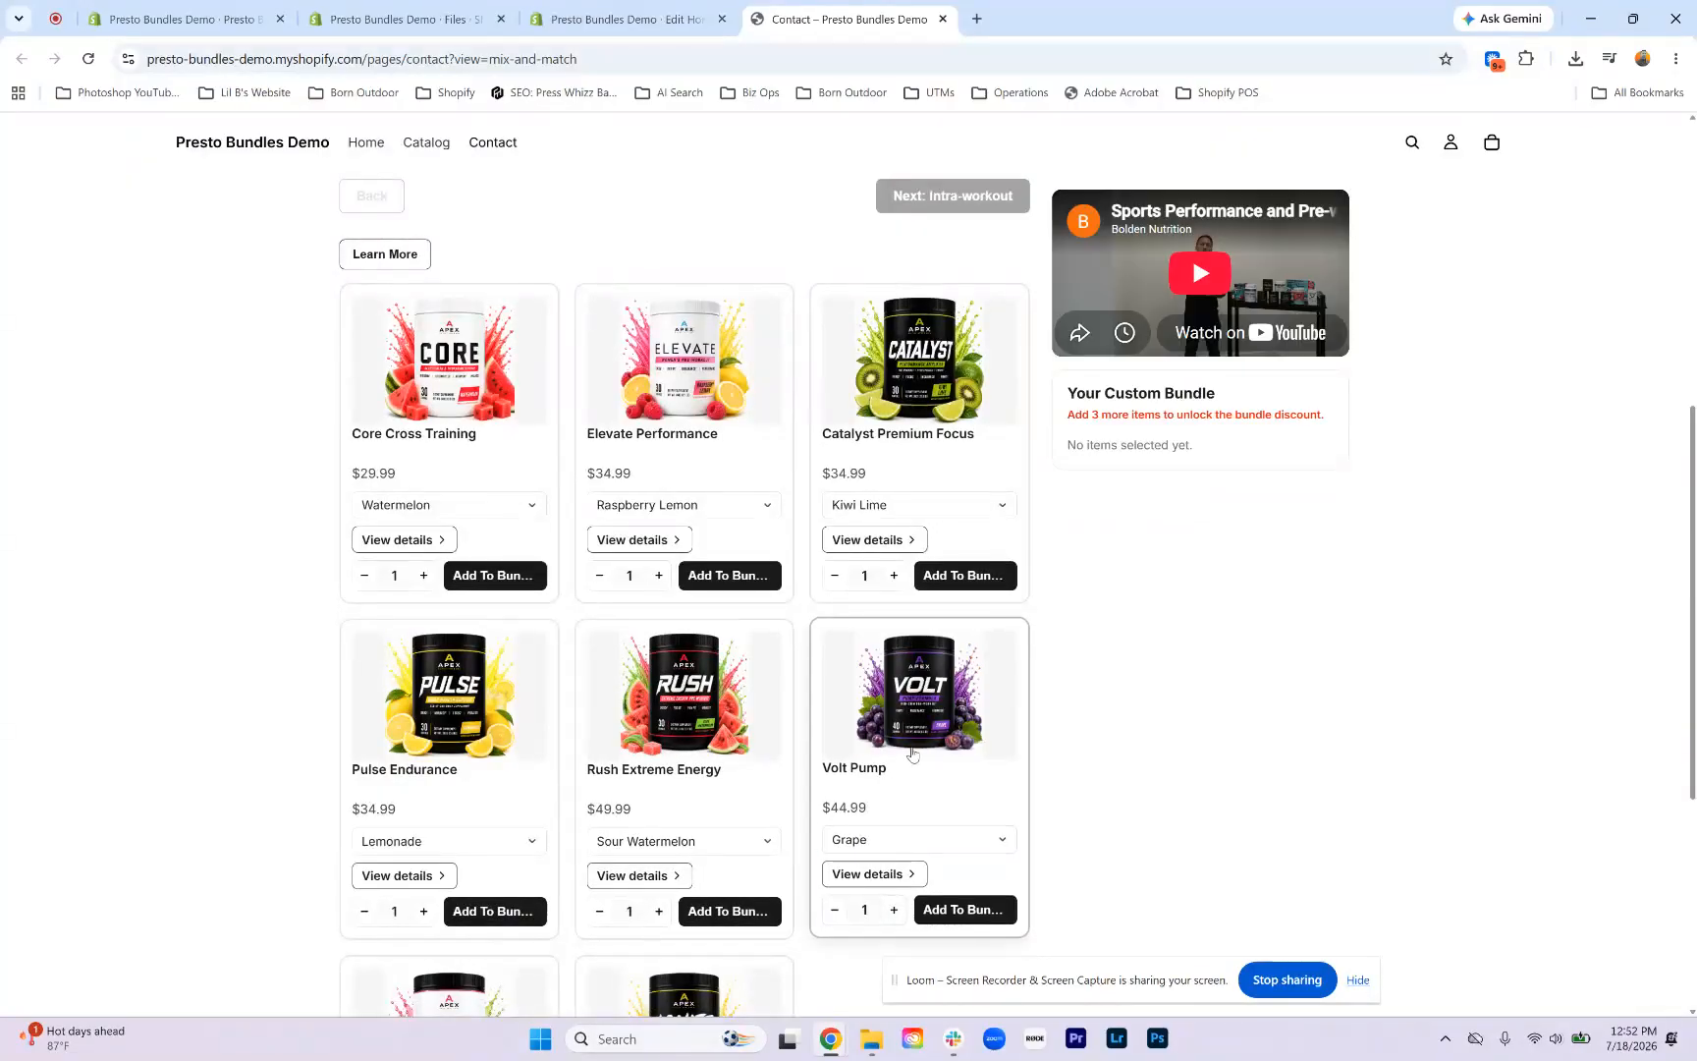
Step: Review the Core Cross Training product details, including its flavor images and description, and close the details
{"action": "scroll", "coordinate": [911, 752], "scroll_direction": "up", "scroll_amount": 4}
{"action": "scroll", "coordinate": [778, 754], "scroll_direction": "down", "scroll_amount": 2}
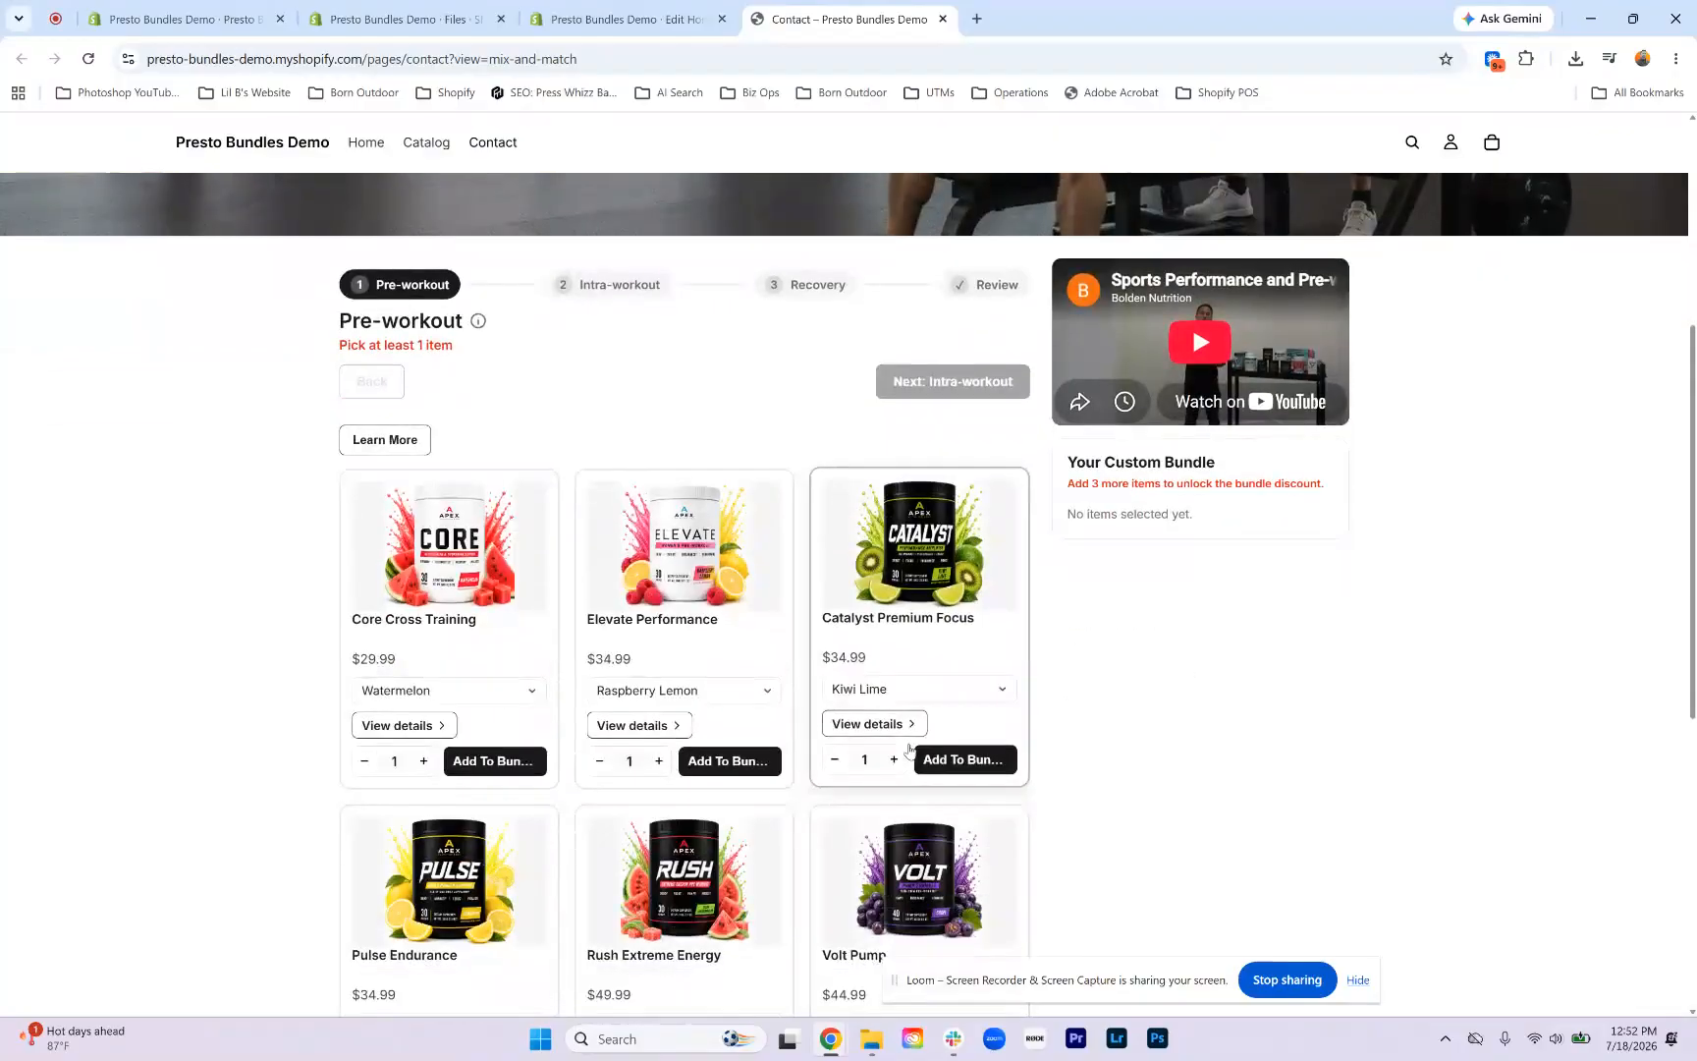
{"action": "left_click", "coordinate": [370, 727]}
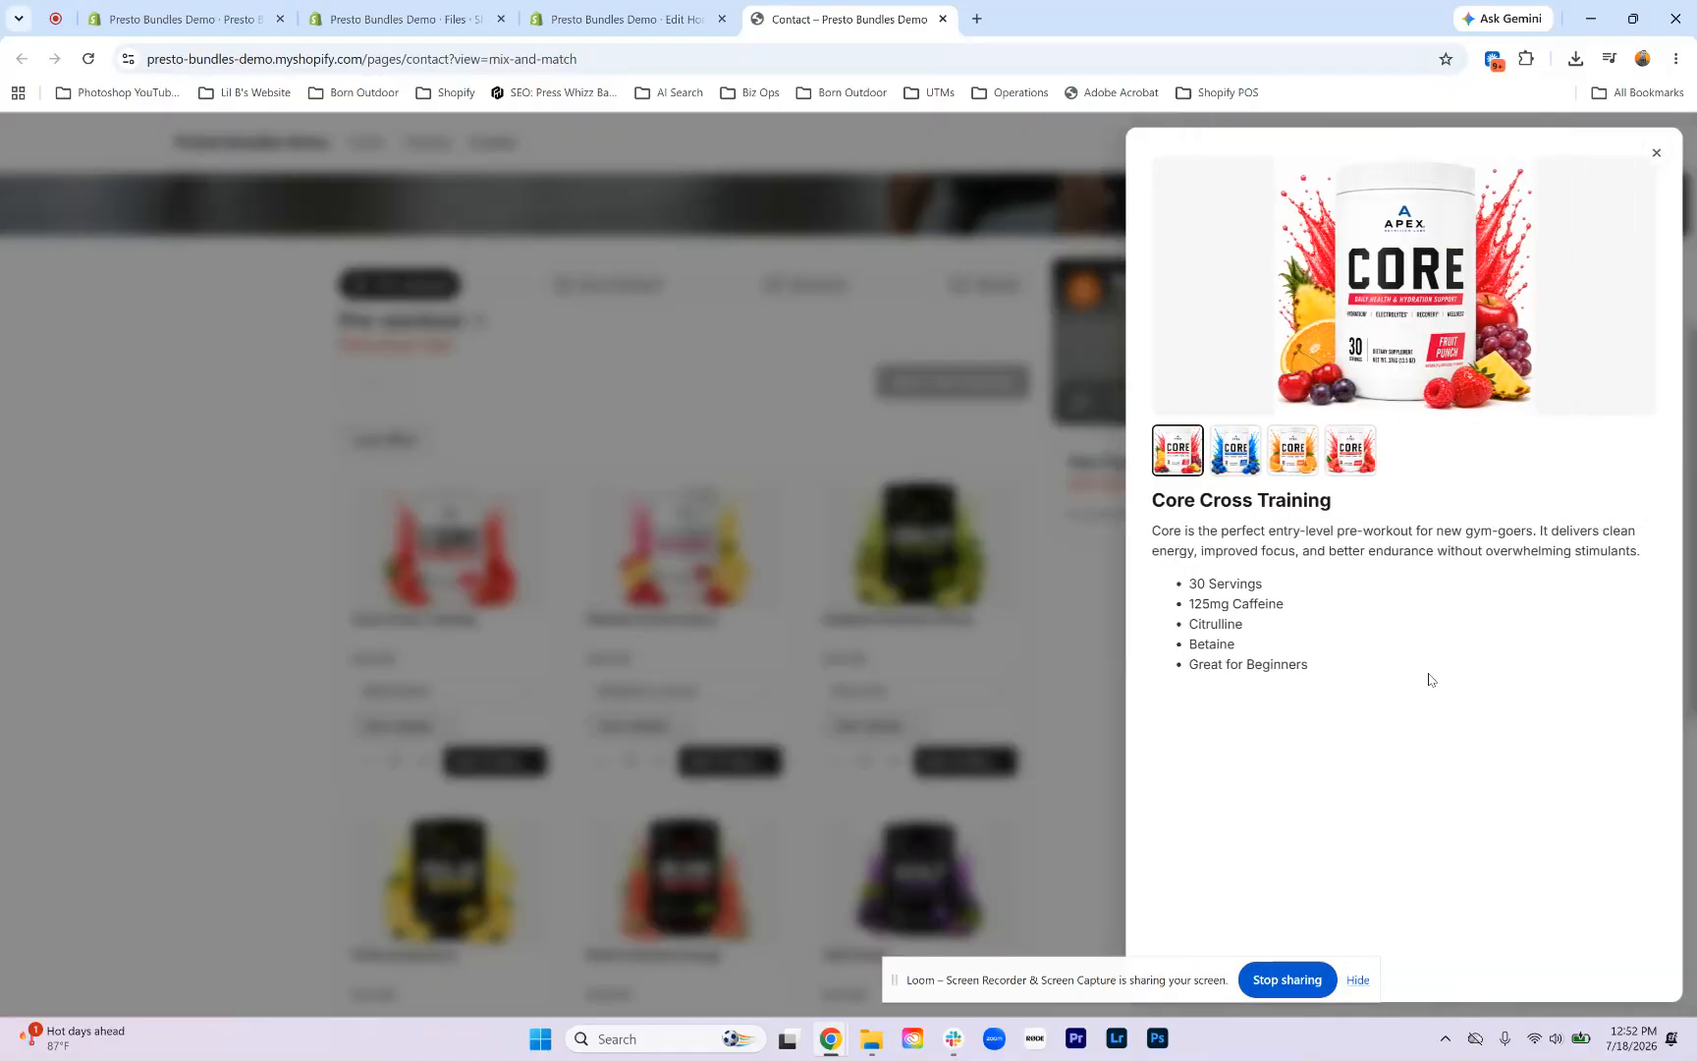
{"action": "left_click", "coordinate": [1235, 449]}
{"action": "left_click", "coordinate": [1295, 456]}
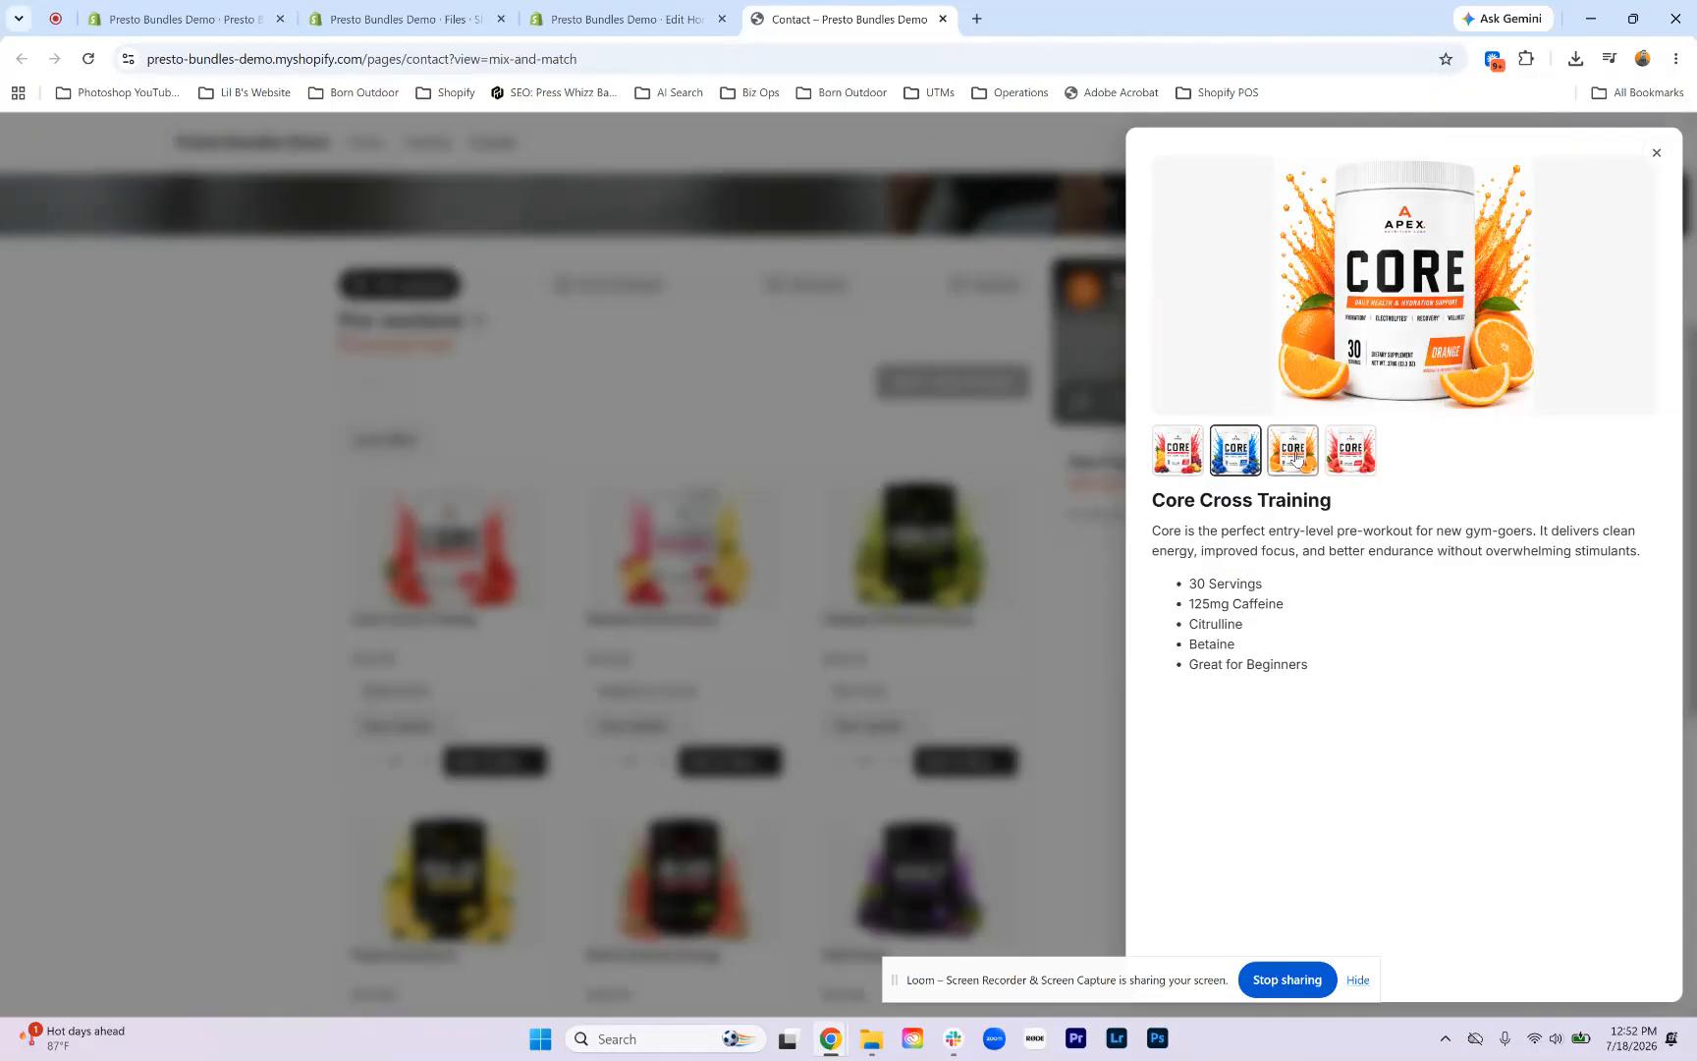
{"action": "left_click", "coordinate": [1354, 462]}
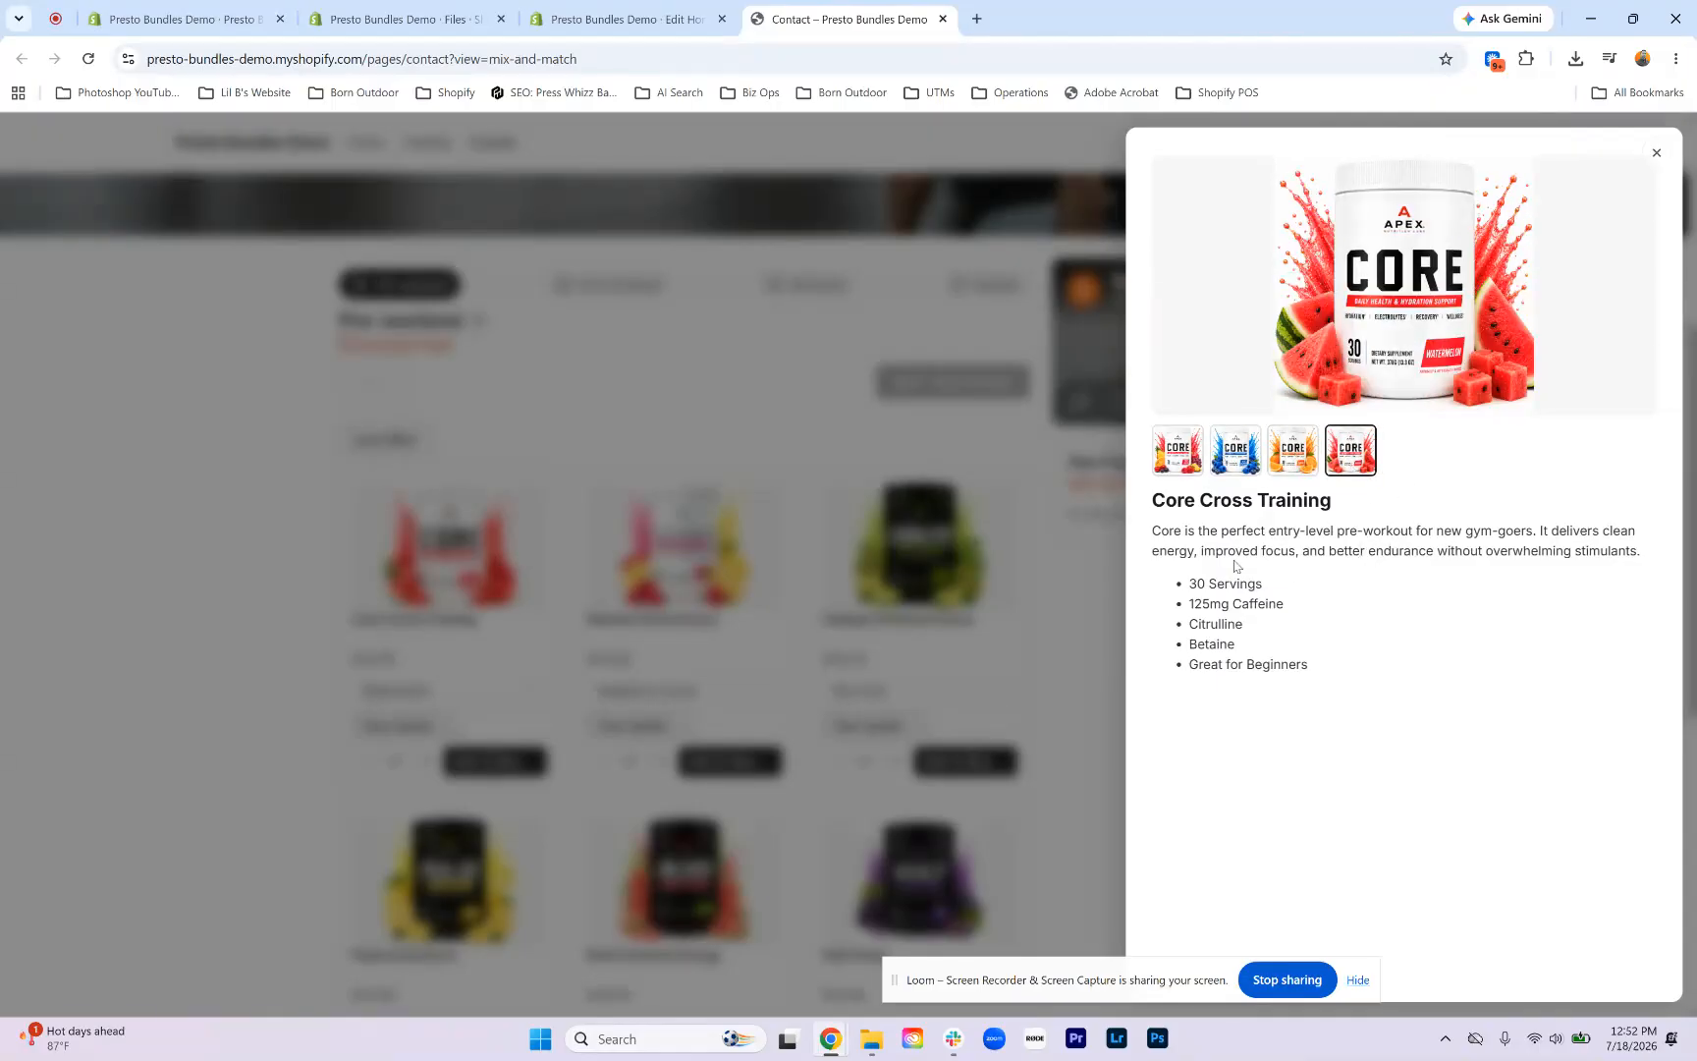
{"action": "left_click_drag", "start_coordinate": [1154, 496], "coordinate": [1372, 665]}
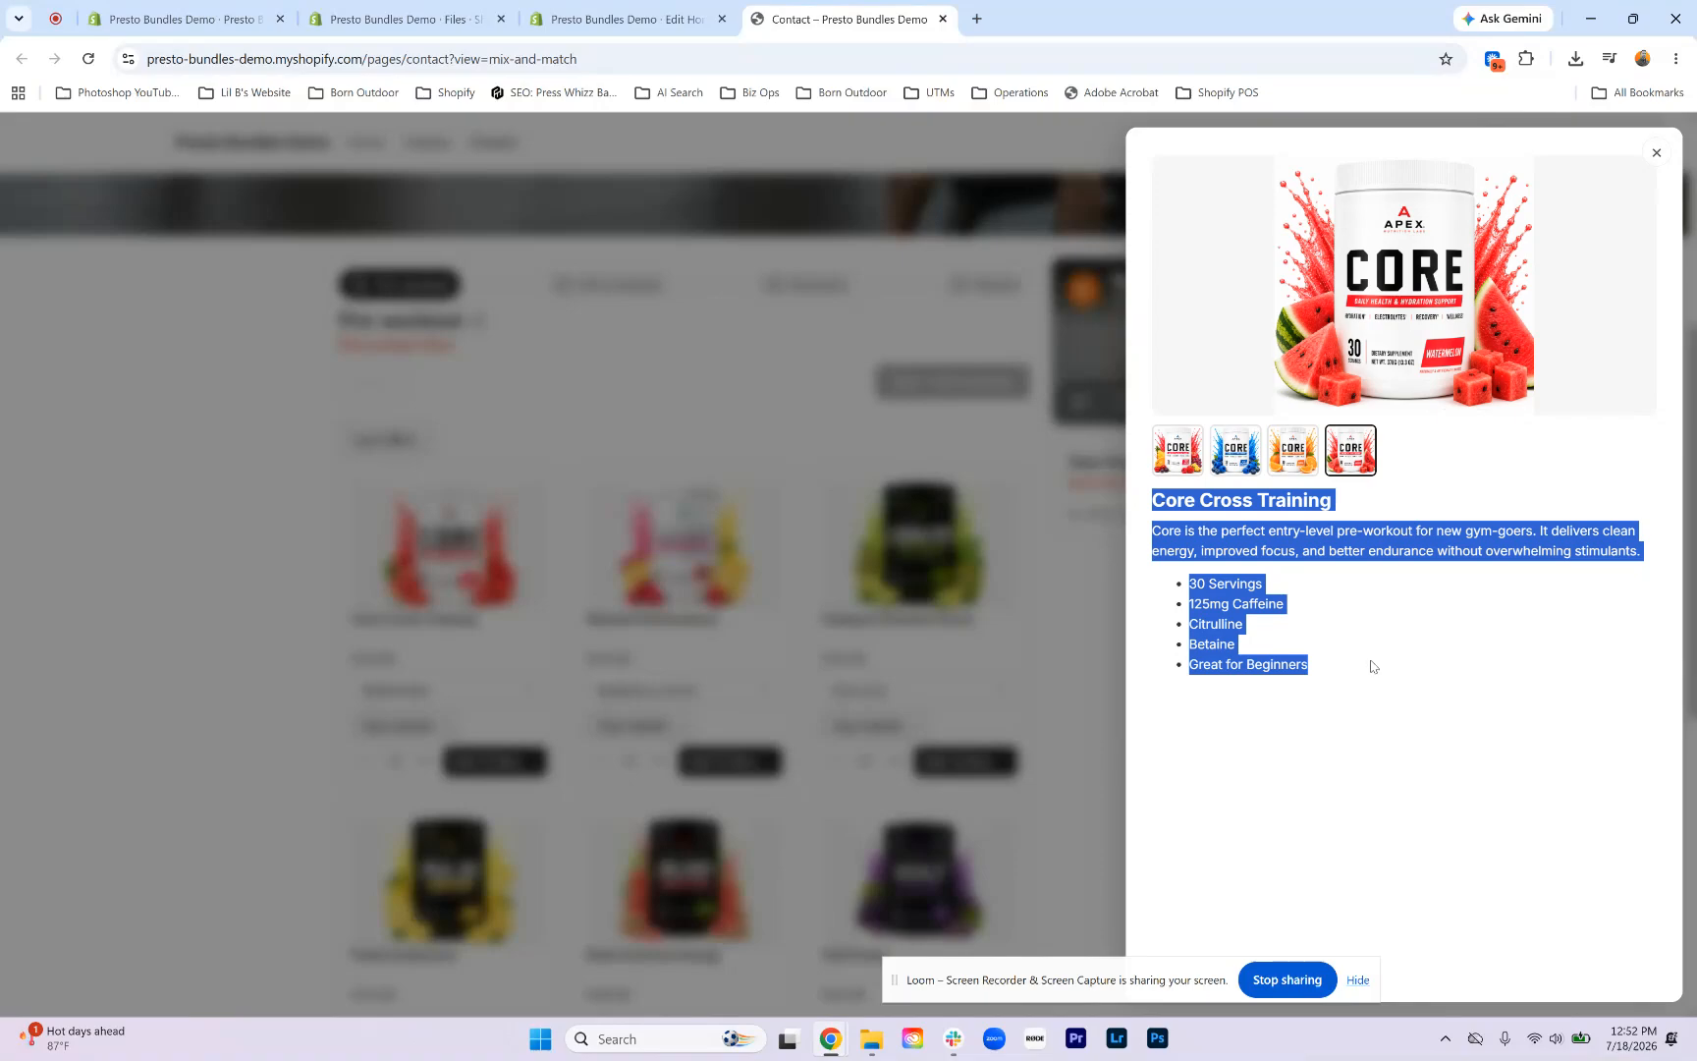
{"action": "left_click", "coordinate": [1369, 545]}
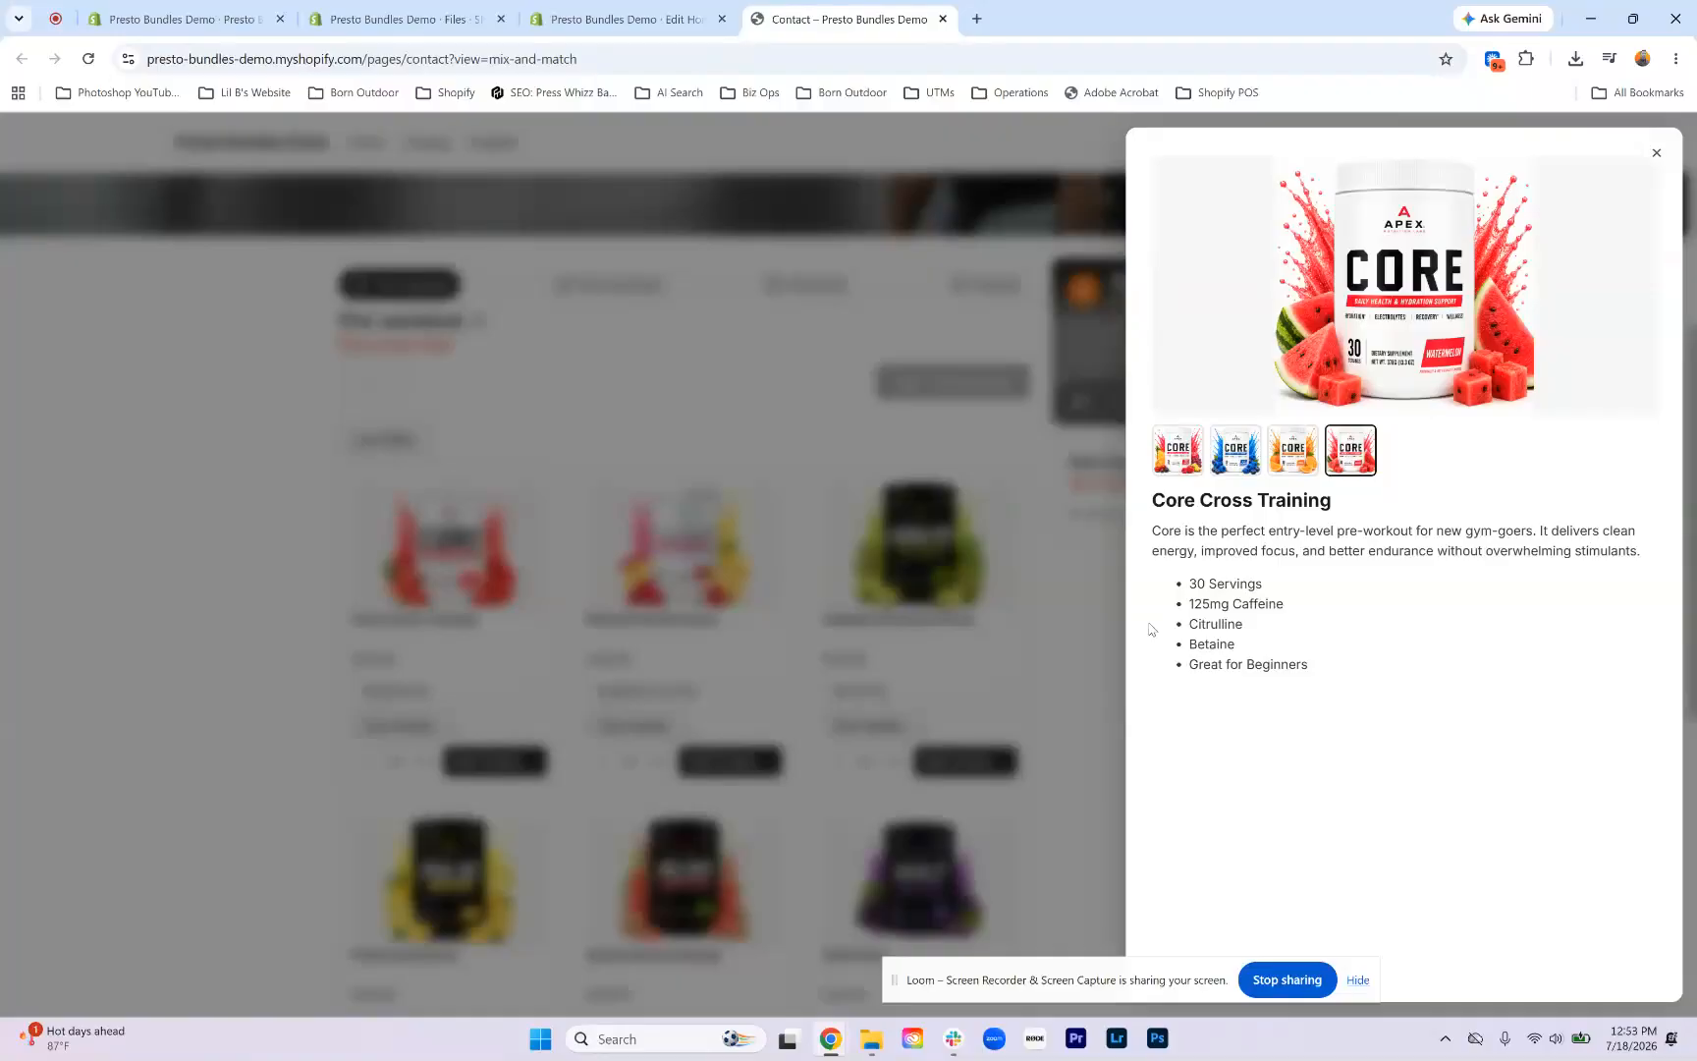
{"action": "left_click", "coordinate": [837, 639]}
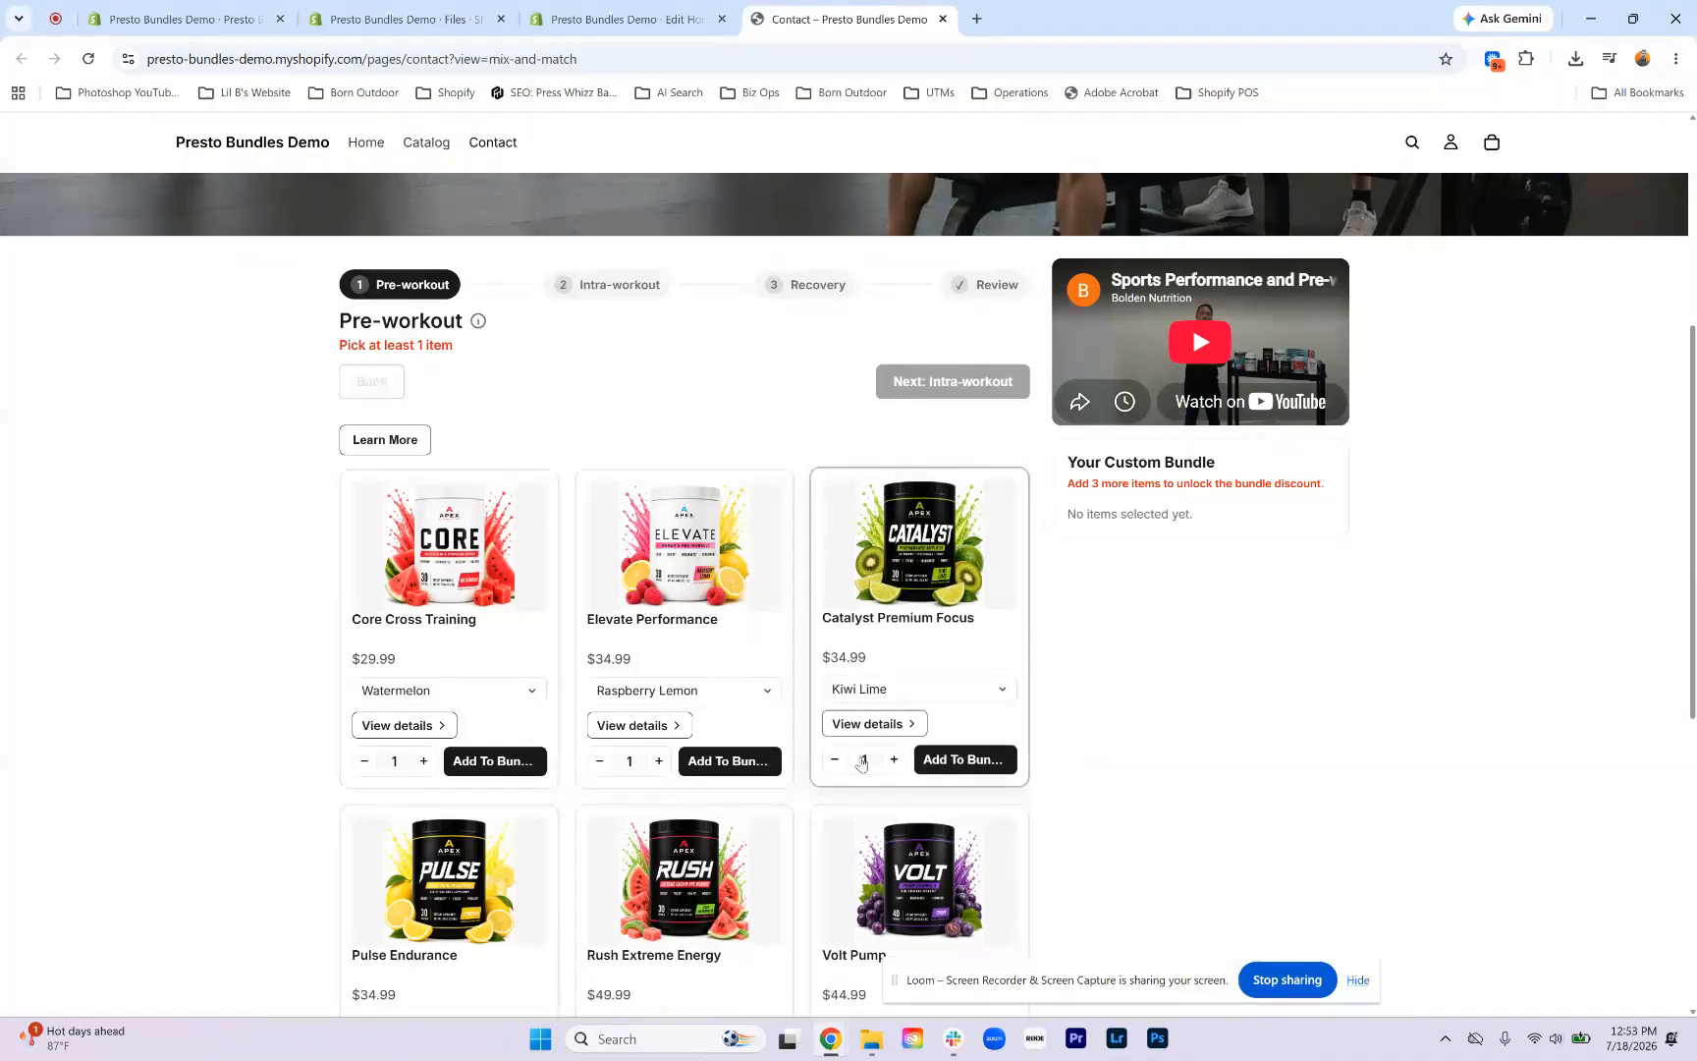
Step: Check the Pre-workout selection requirement, and add Elevate Performance in Raspberry Lemon and Catalyst Premium Focus in Kiwi Lime to the bundle
{"action": "left_click_drag", "start_coordinate": [335, 346], "coordinate": [453, 349]}
{"action": "left_click", "coordinate": [461, 355]}
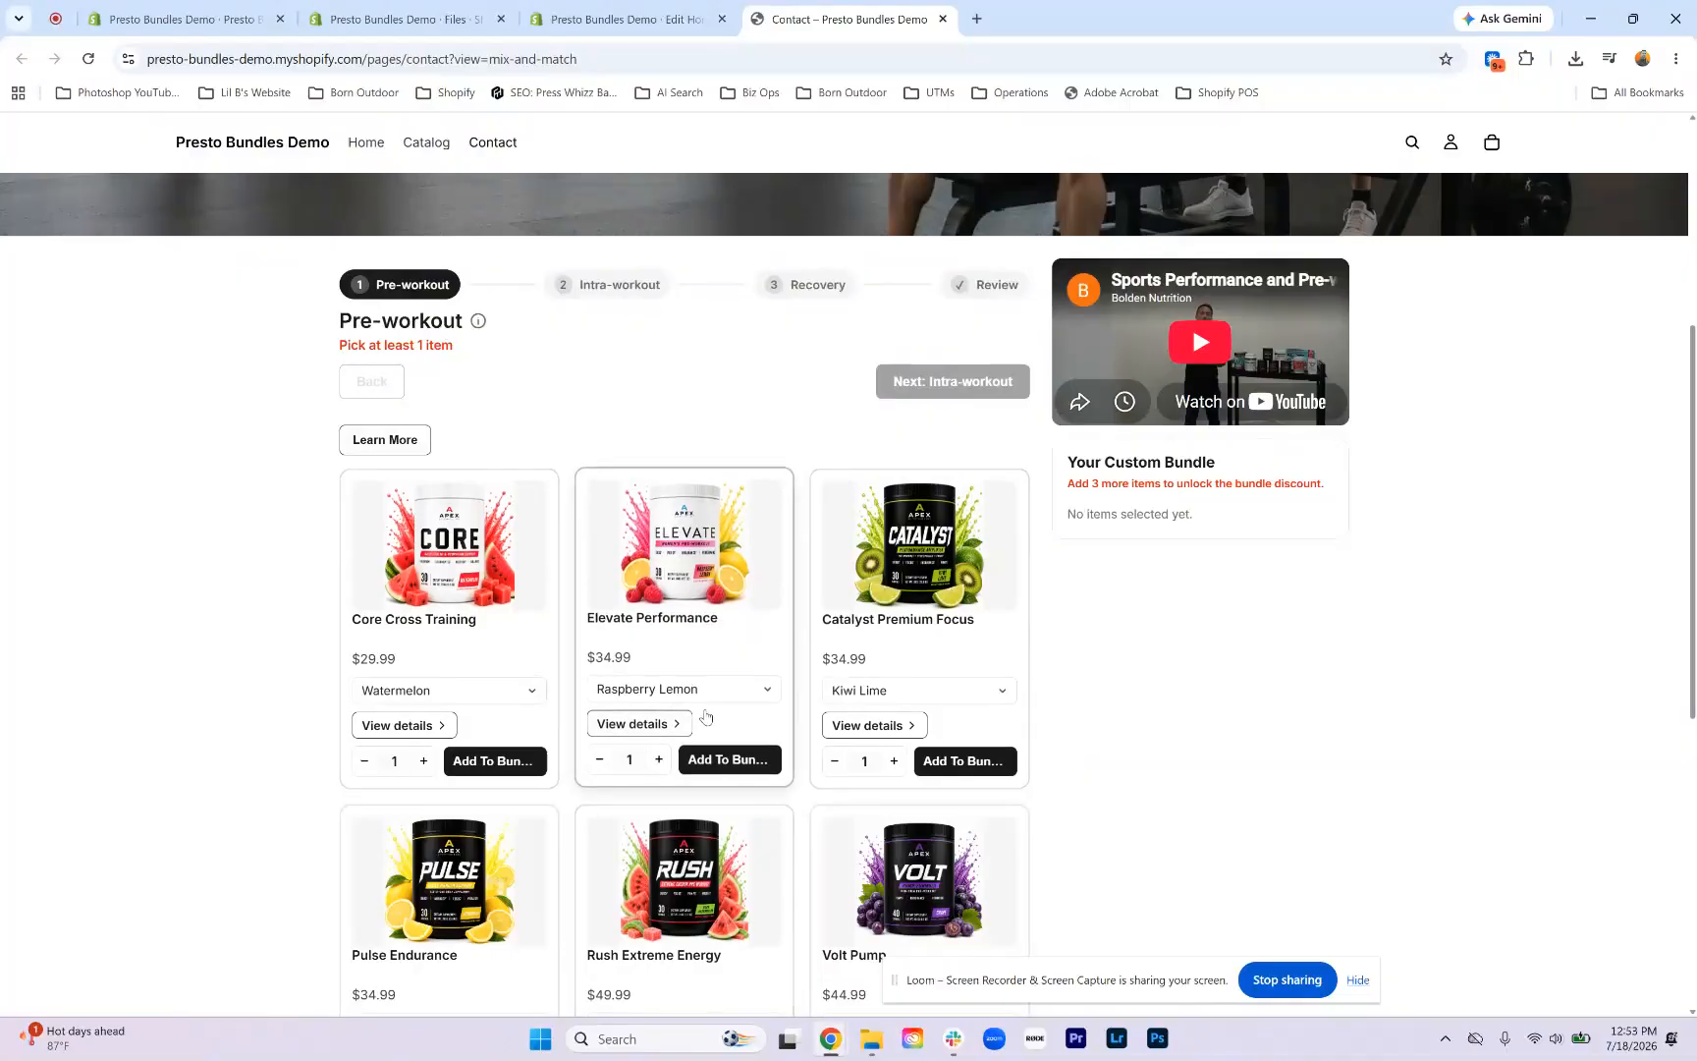
{"action": "left_click", "coordinate": [724, 763]}
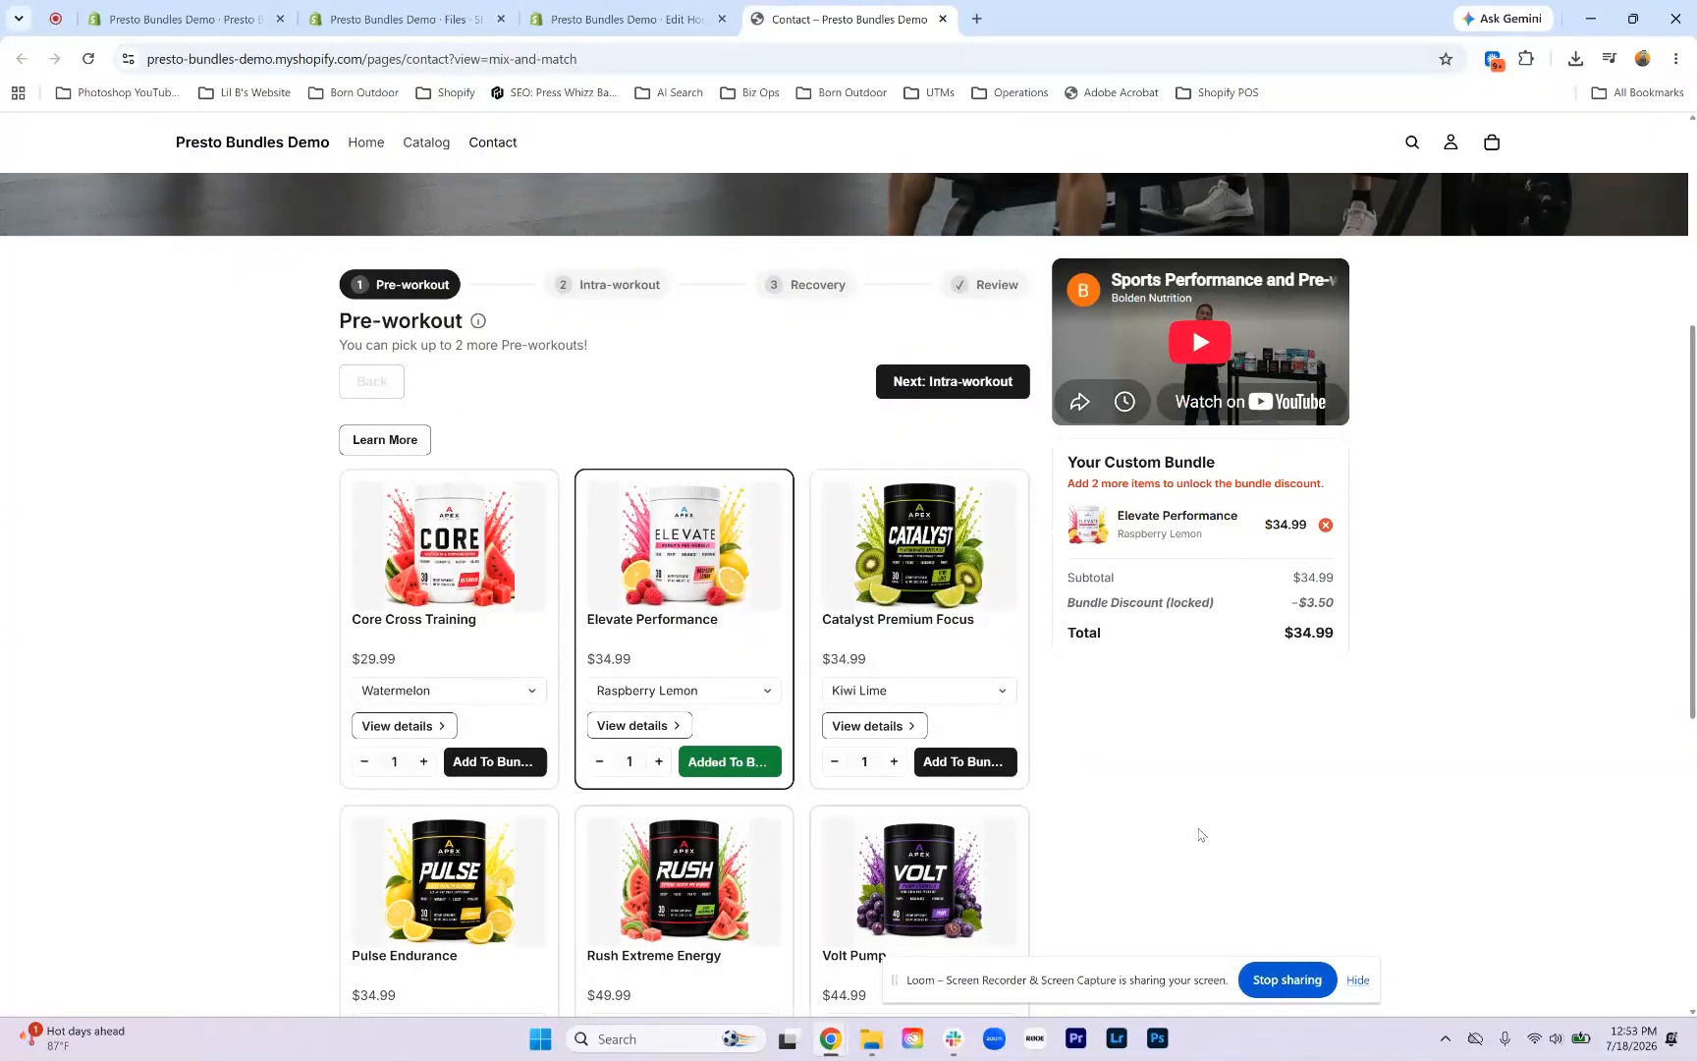
{"action": "left_click", "coordinate": [963, 761]}
Step: Advance to the Intra-workout stage, look over its banner and products, and continue to Recovery without picking an item
{"action": "scroll", "coordinate": [786, 727], "scroll_direction": "down", "scroll_amount": 1}
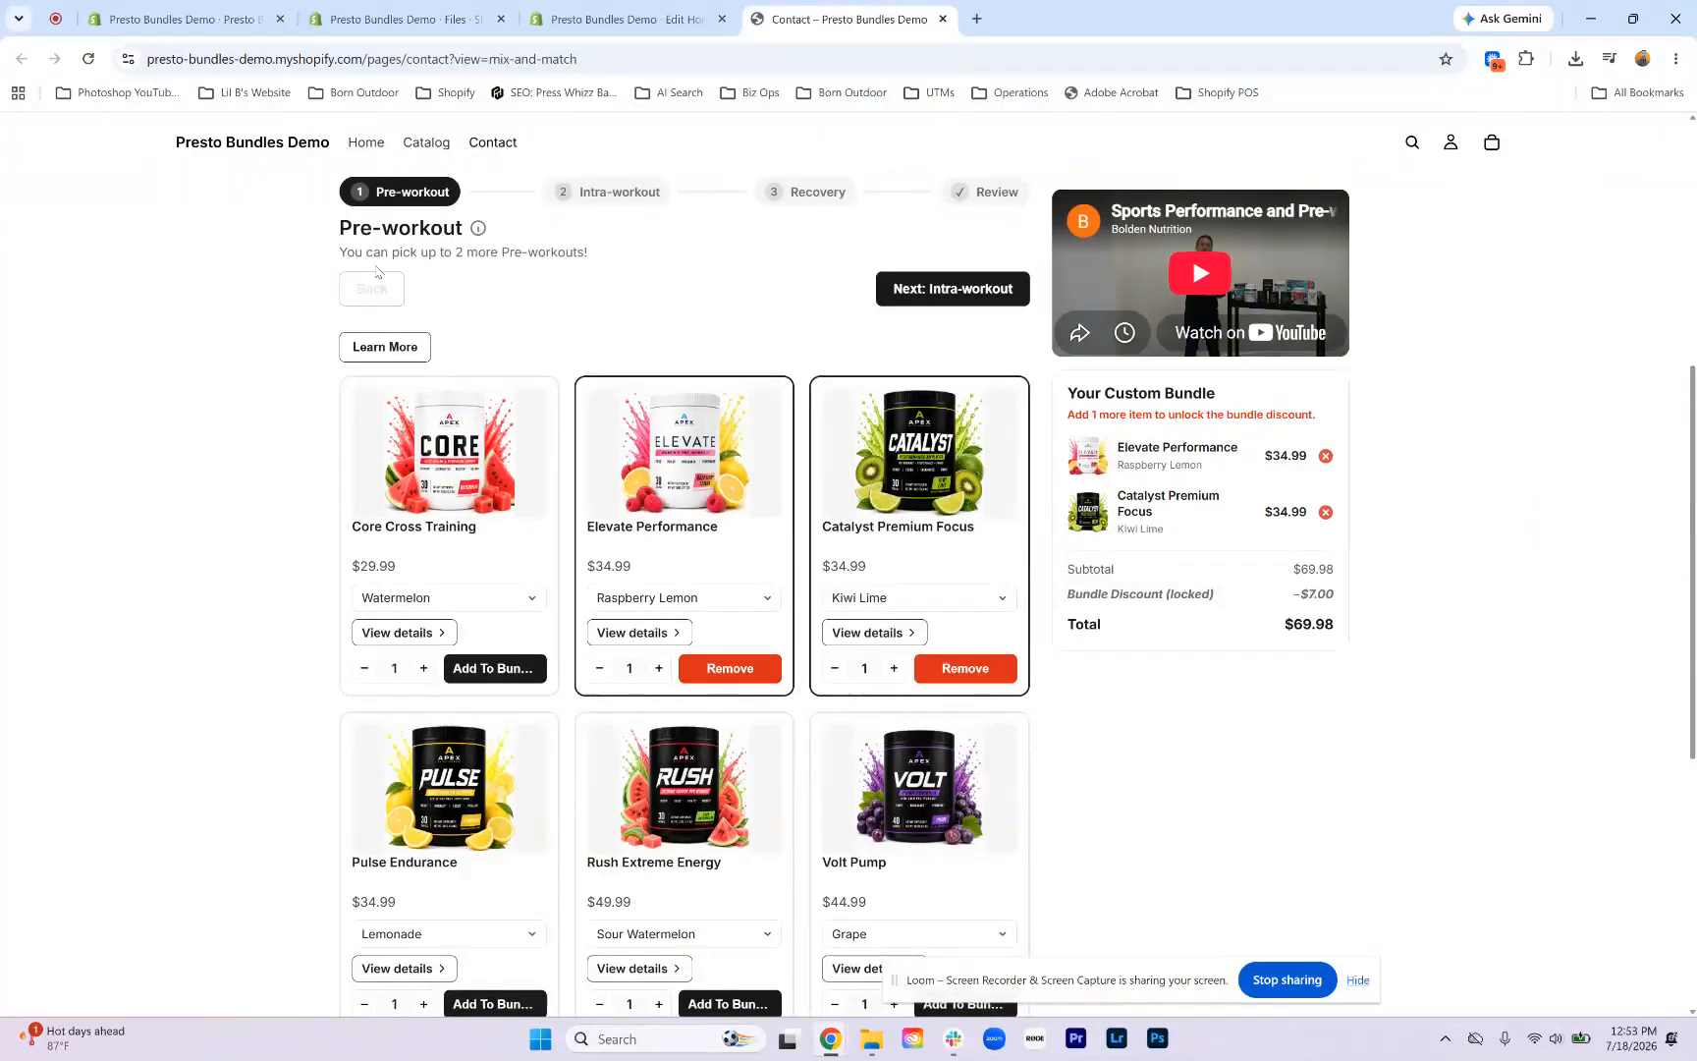
{"action": "scroll", "coordinate": [354, 482], "scroll_direction": "down", "scroll_amount": 1}
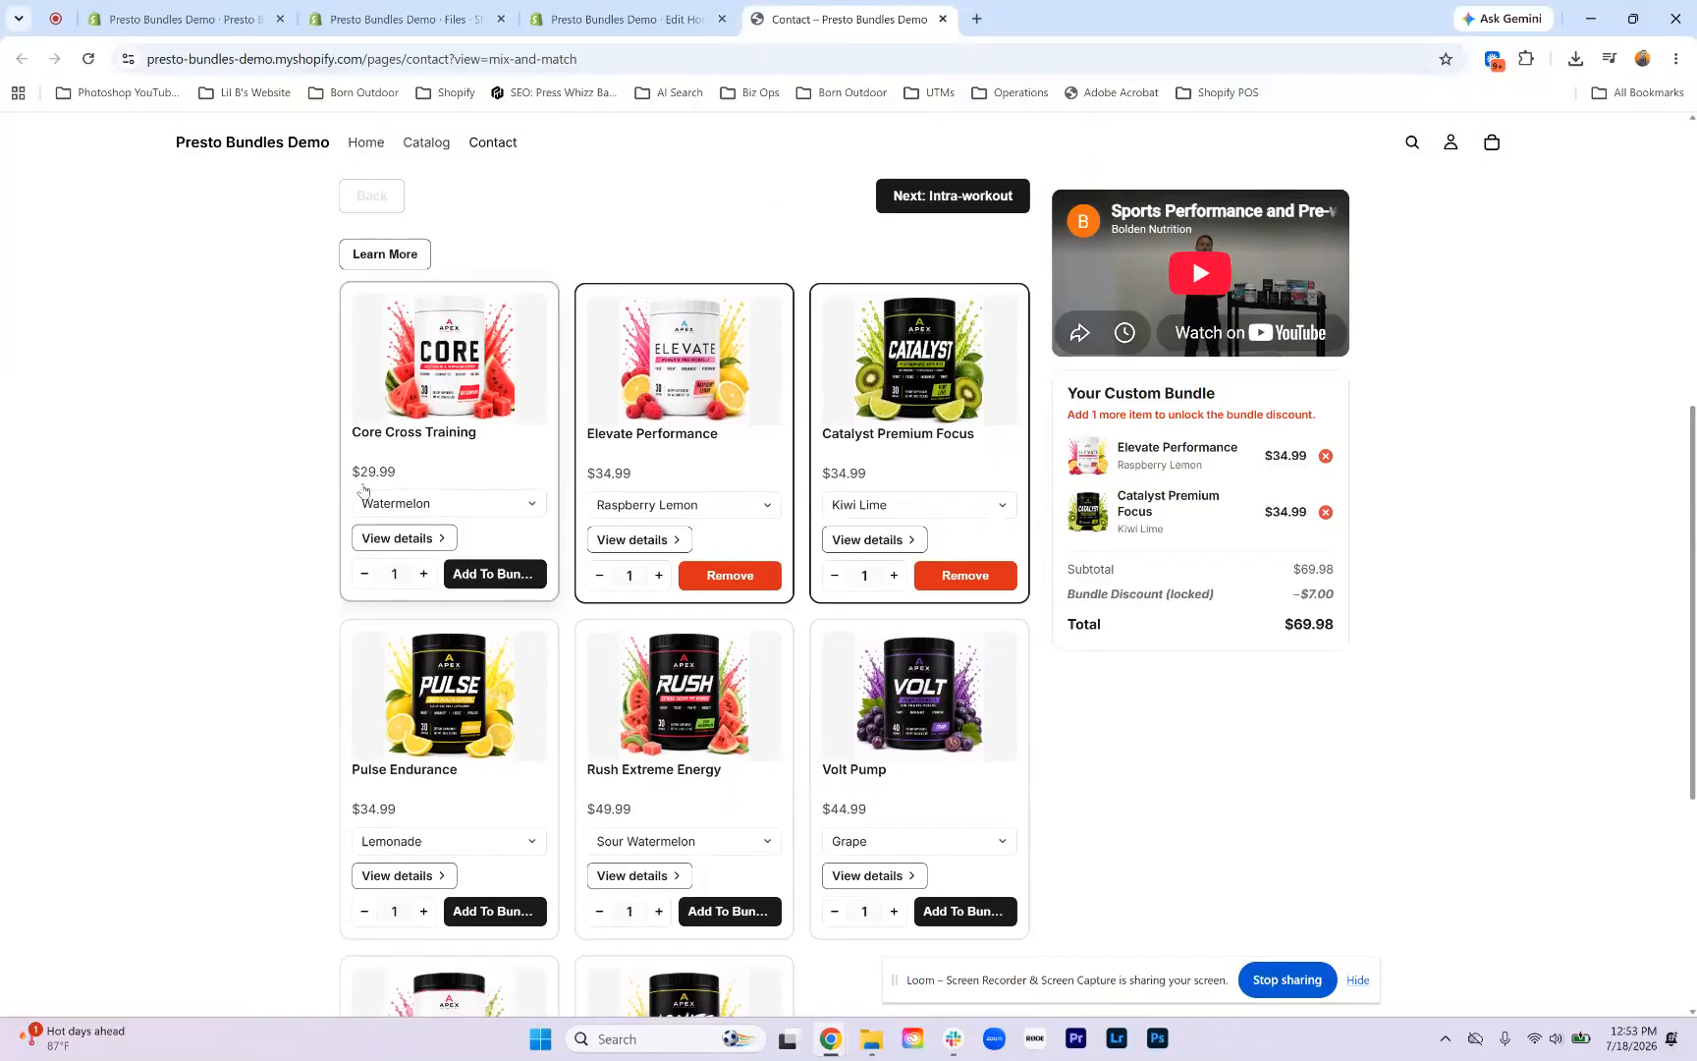
{"action": "scroll", "coordinate": [407, 590], "scroll_direction": "up", "scroll_amount": 3}
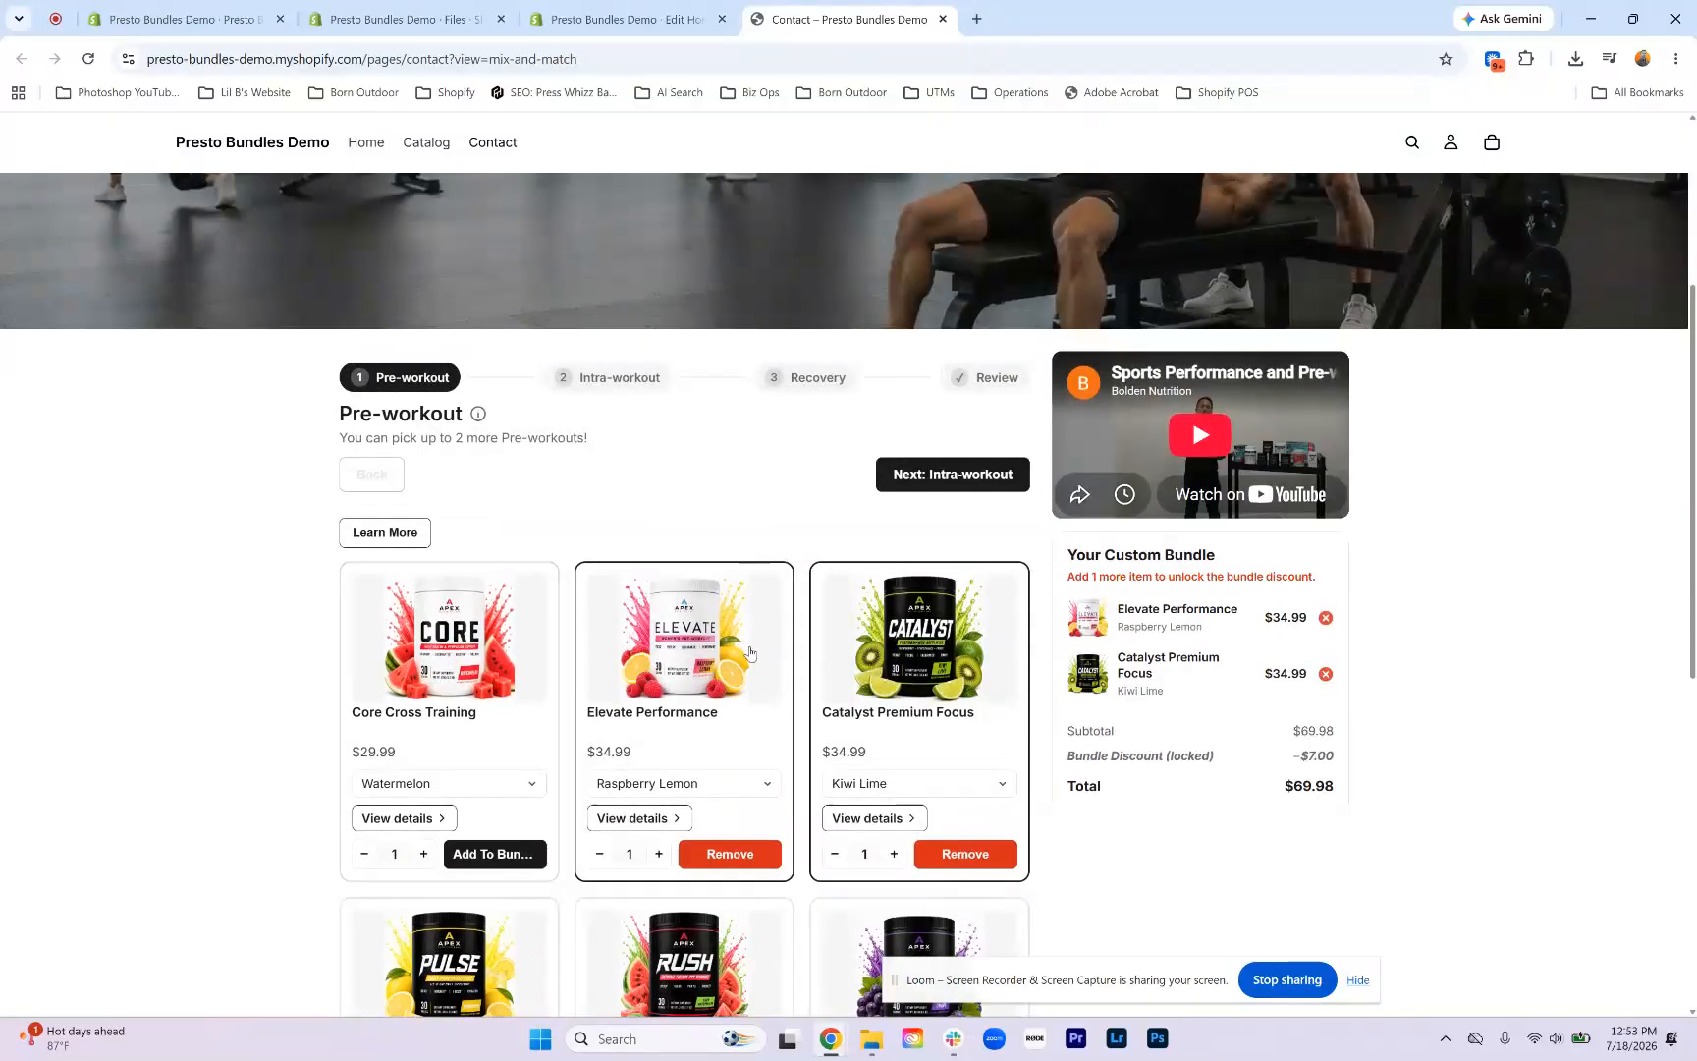
{"action": "left_click", "coordinate": [934, 477]}
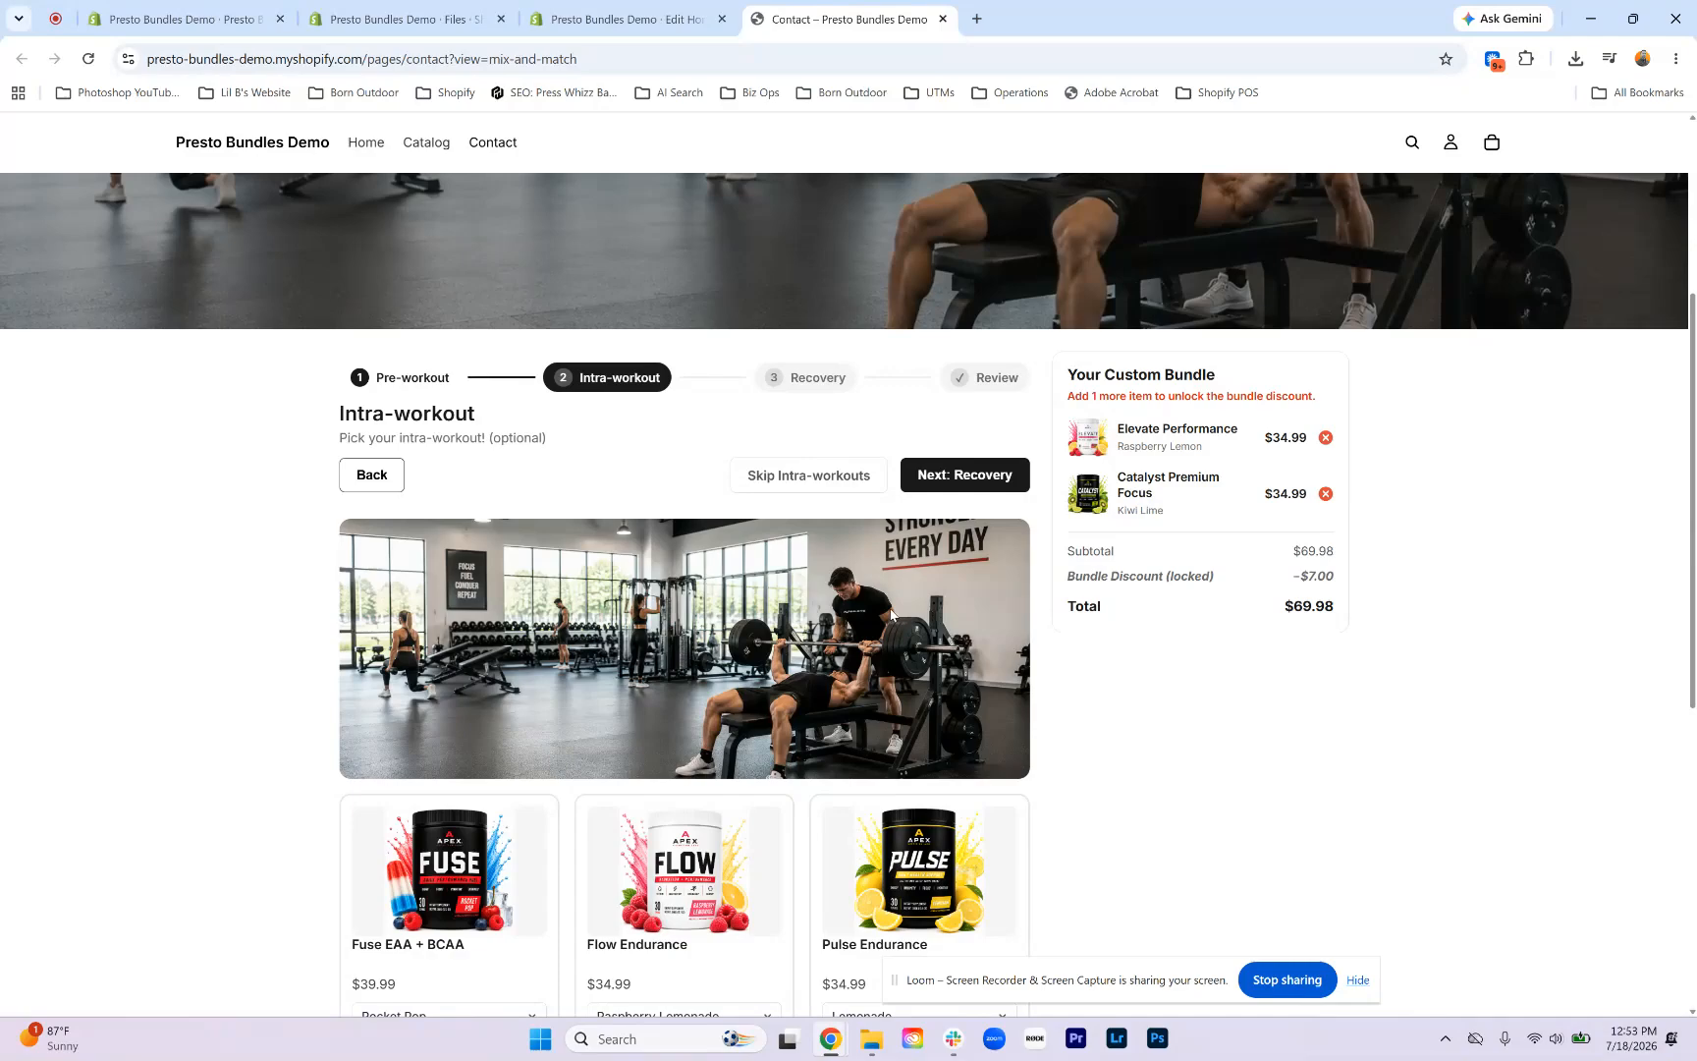
{"action": "scroll", "coordinate": [560, 635], "scroll_direction": "down", "scroll_amount": 5}
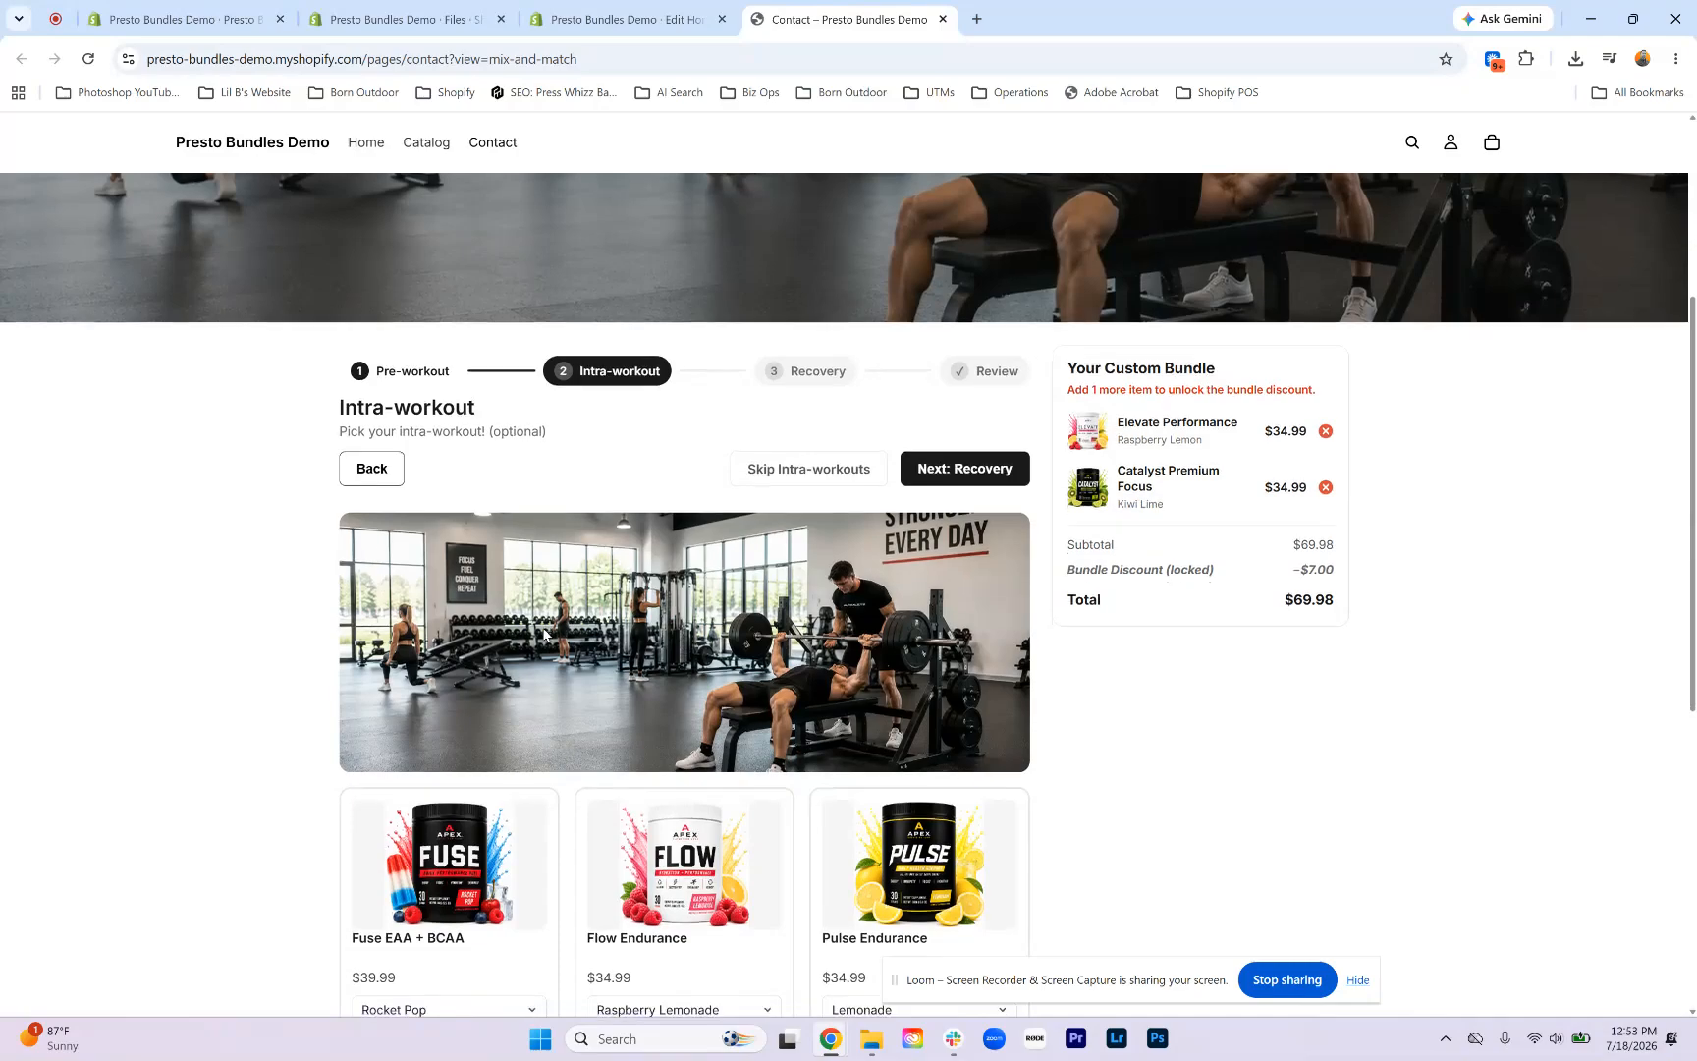
{"action": "scroll", "coordinate": [543, 633], "scroll_direction": "up", "scroll_amount": 4}
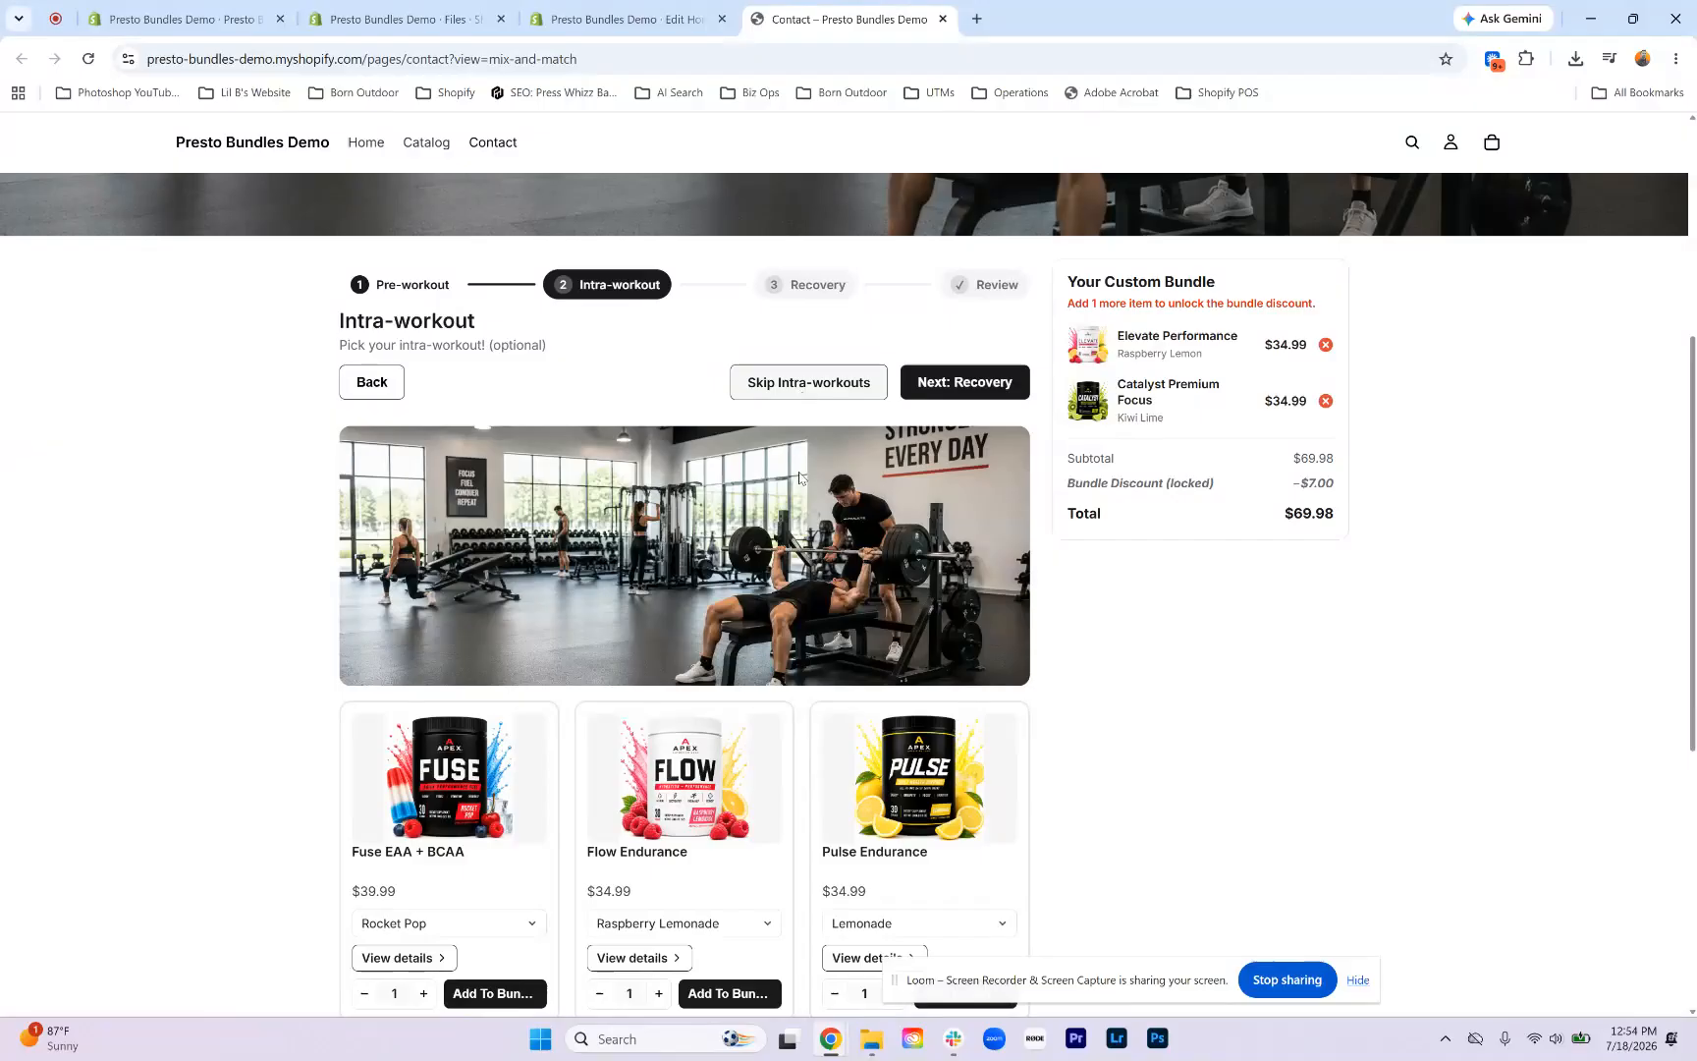
{"action": "left_click", "coordinate": [947, 386]}
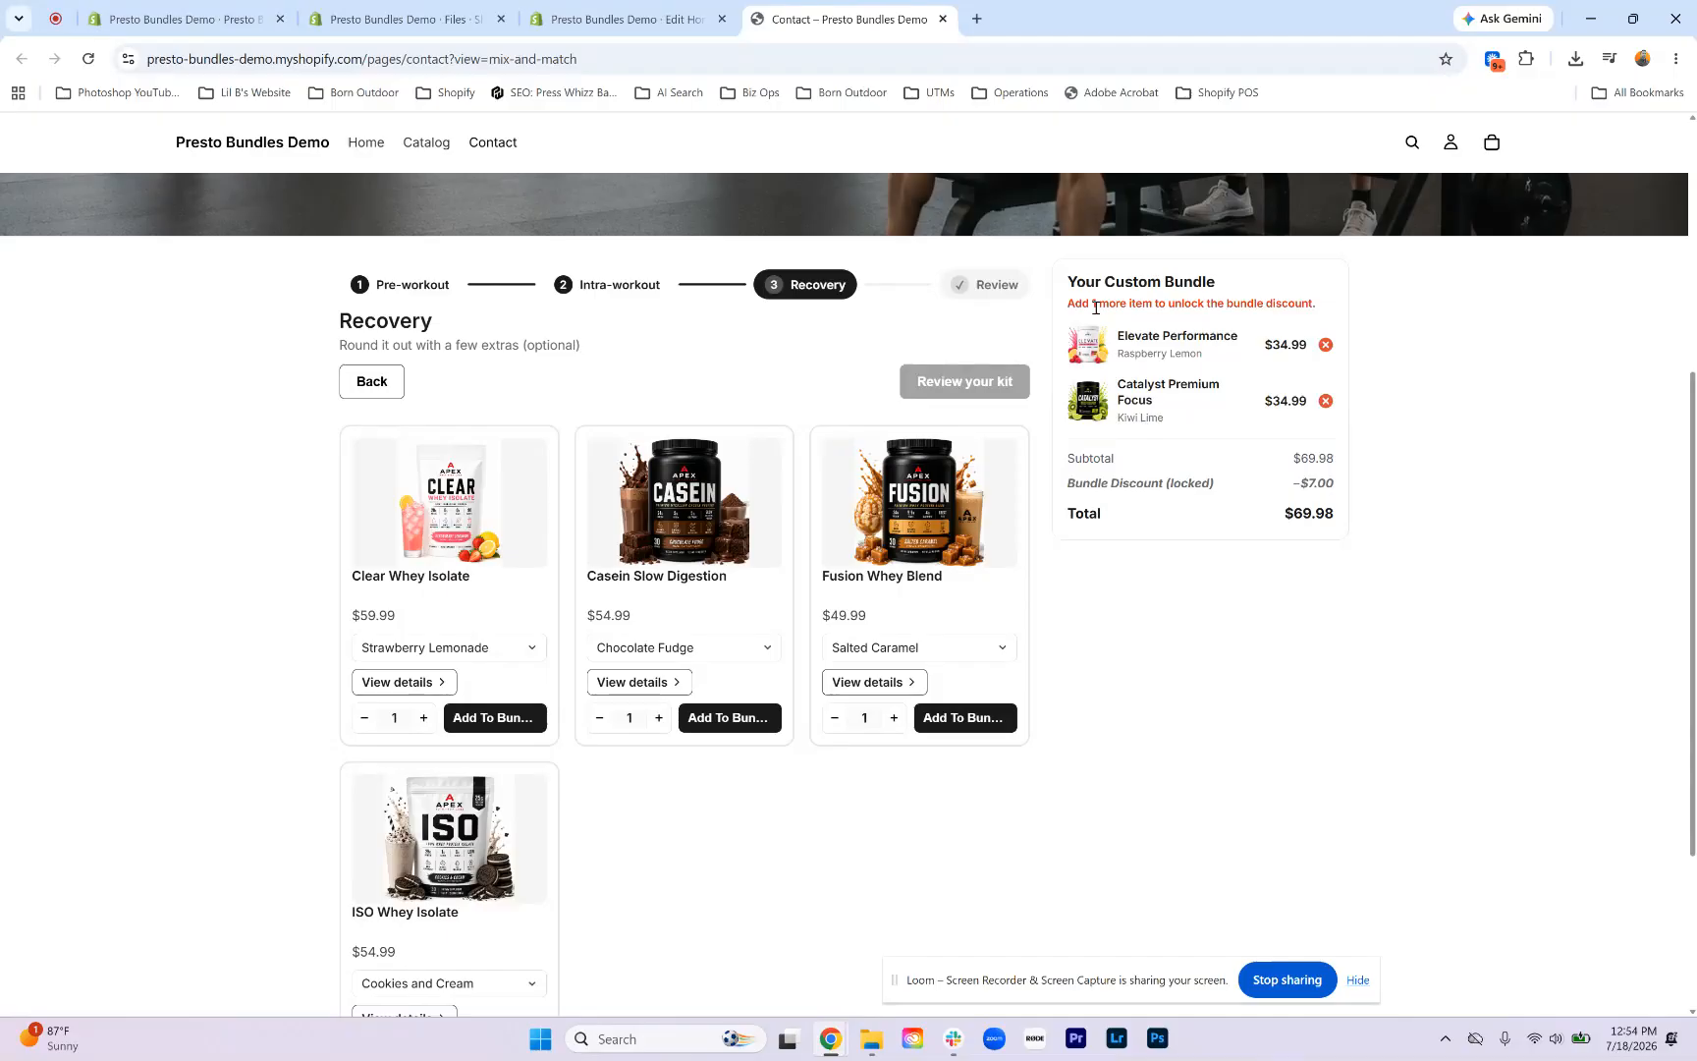
Step: Add Casein Slow Digestion in Chocolate Fudge to the bundle, checking the discount message before and after
{"action": "left_click_drag", "start_coordinate": [1067, 303], "coordinate": [1309, 304]}
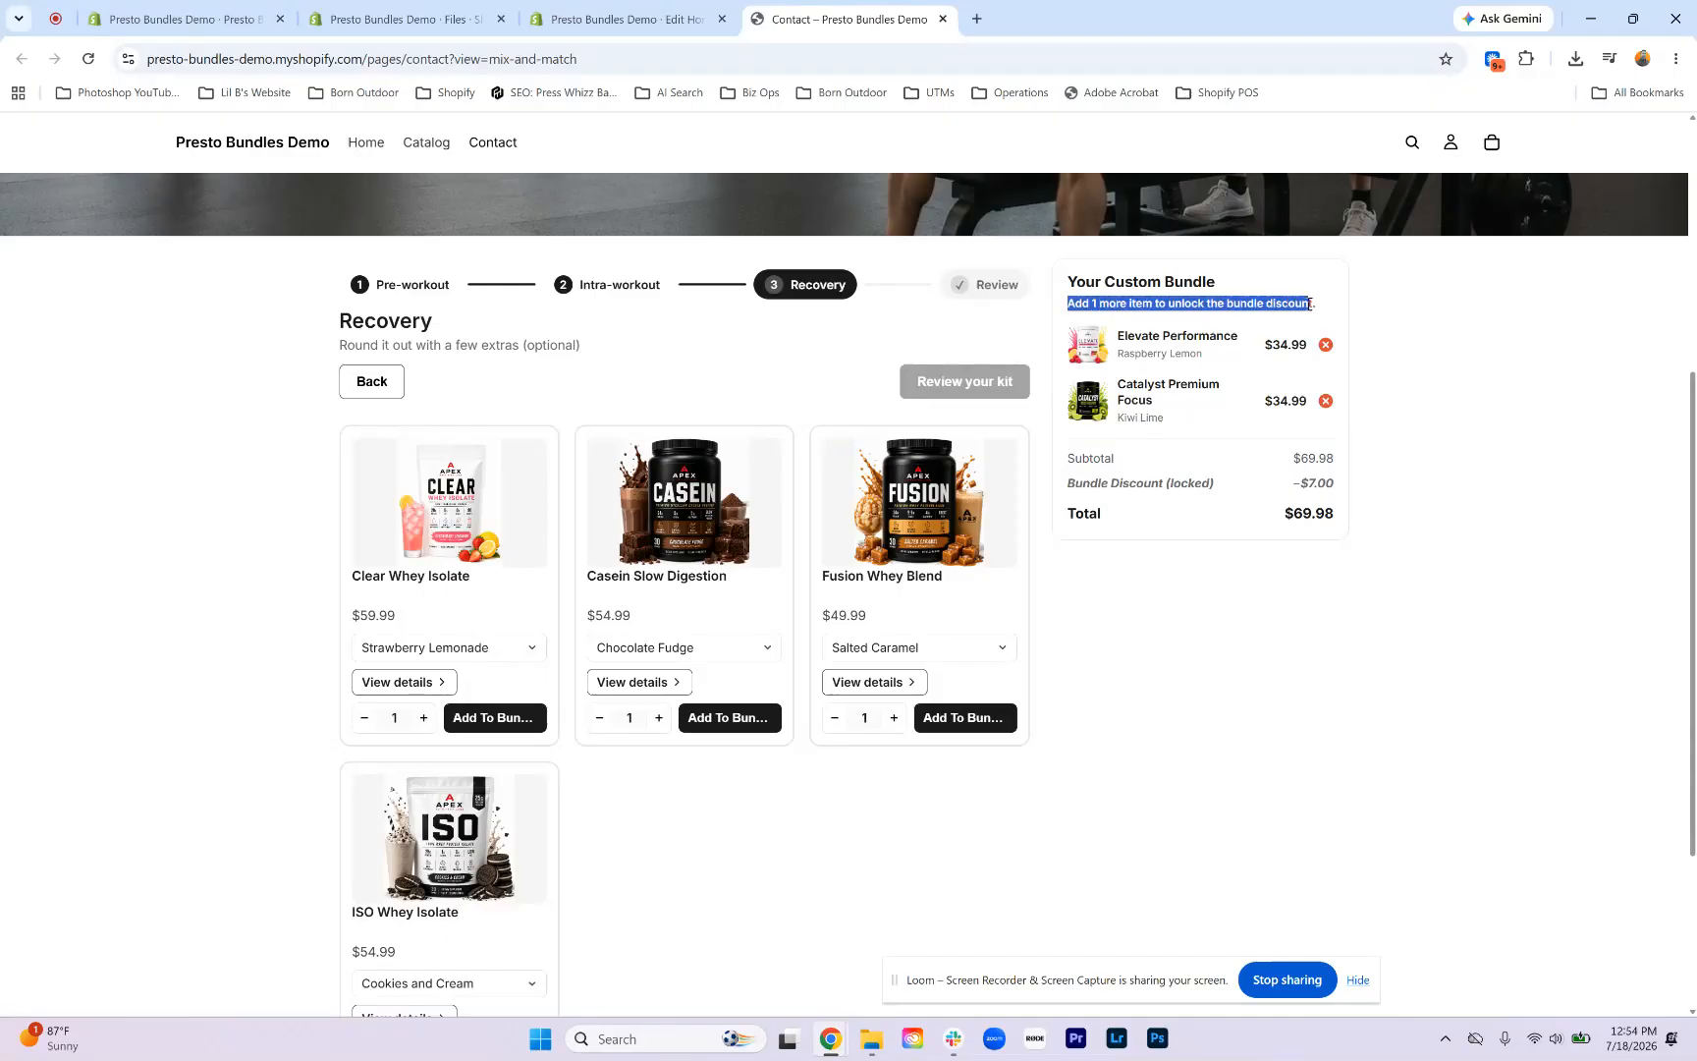
{"action": "left_click", "coordinate": [1114, 307]}
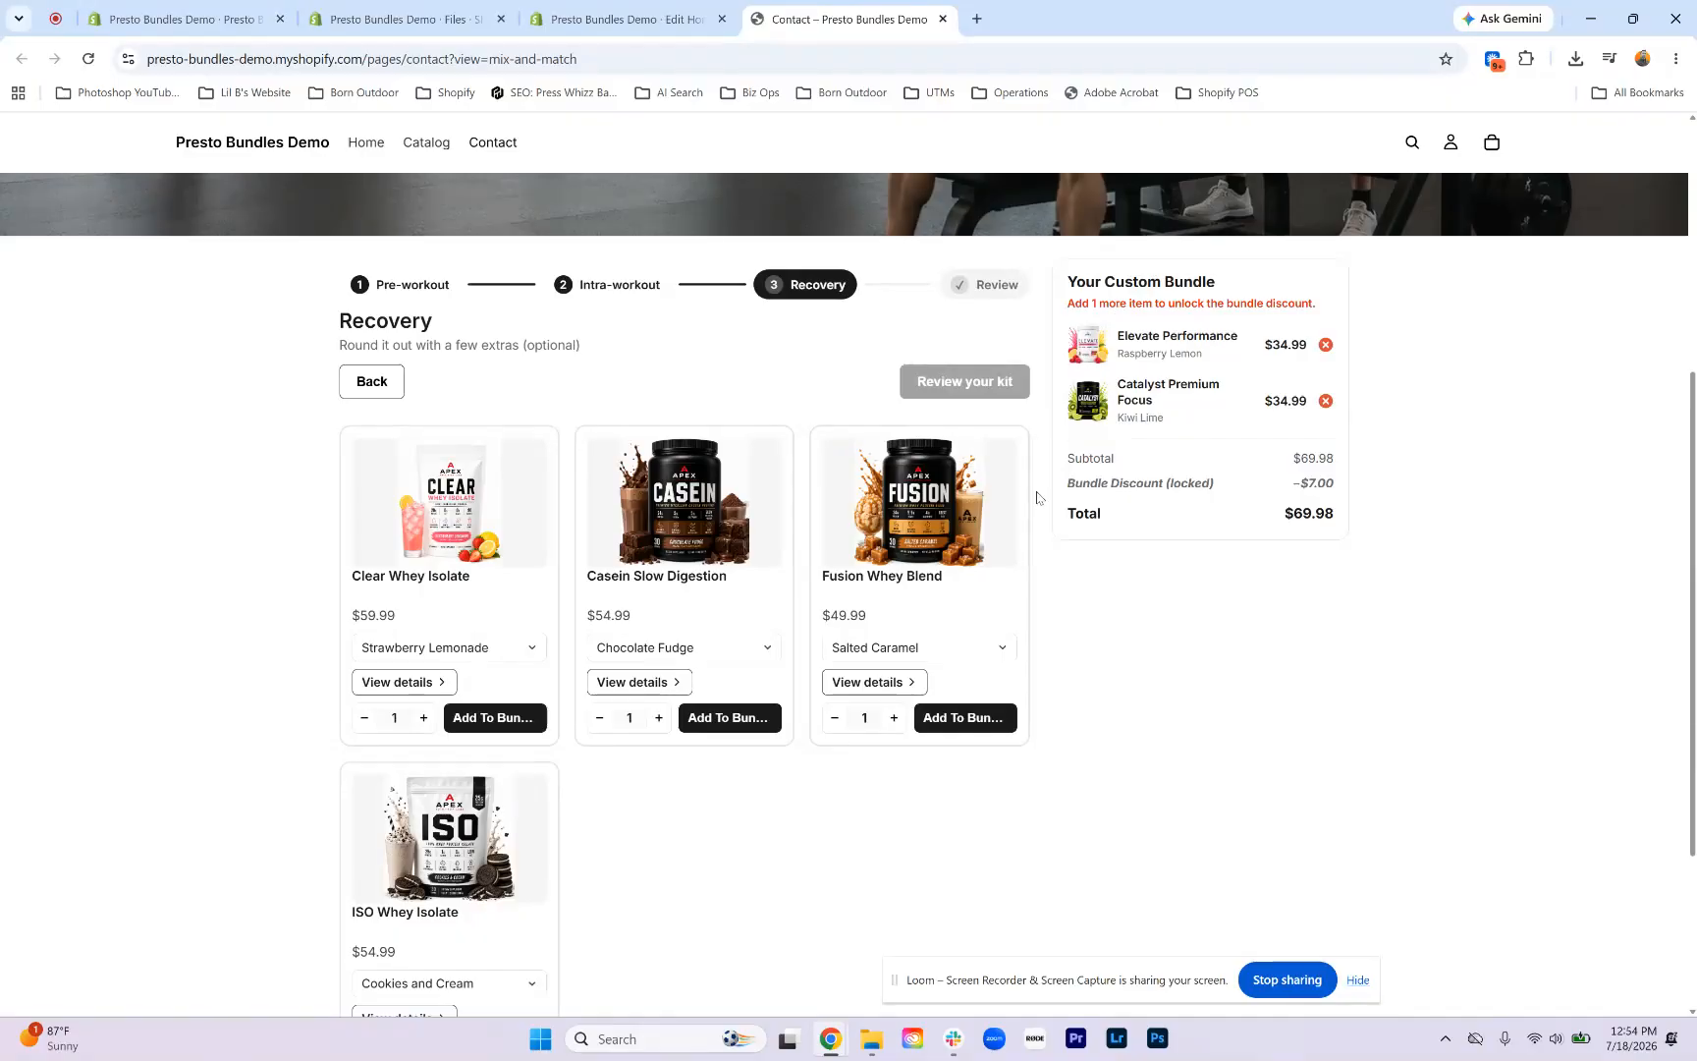
{"action": "left_click", "coordinate": [728, 725]}
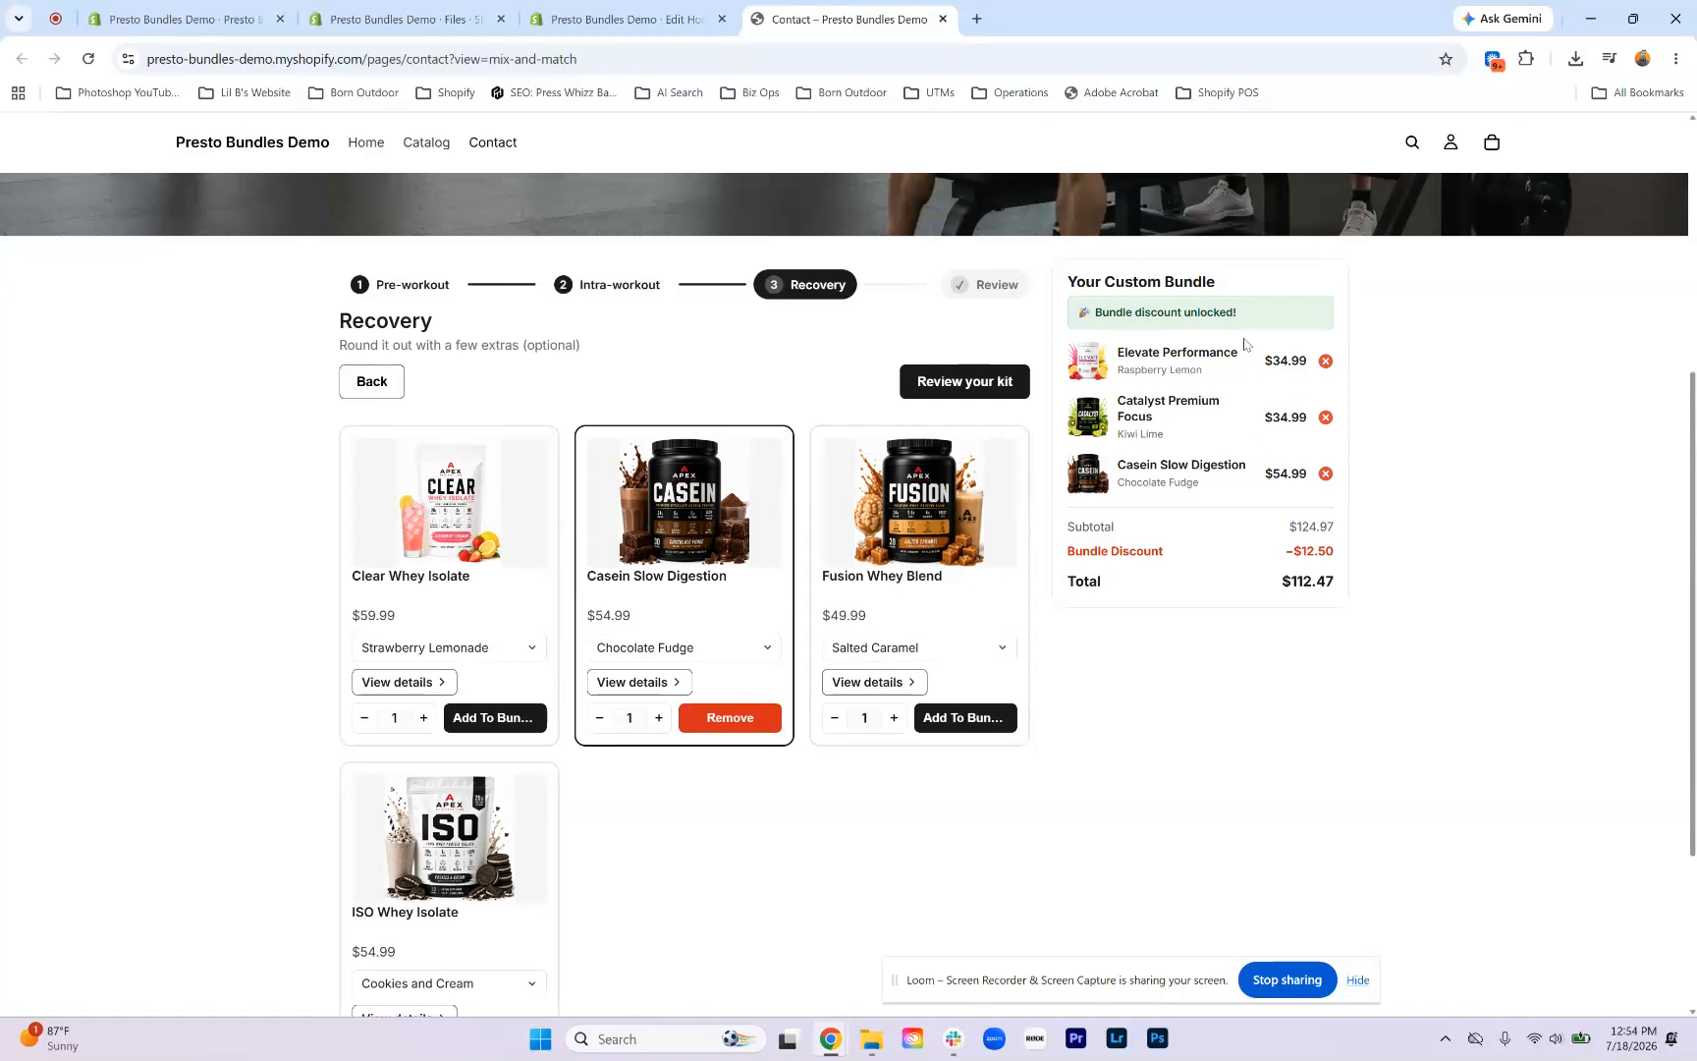
{"action": "left_click_drag", "start_coordinate": [1094, 317], "coordinate": [1309, 304]}
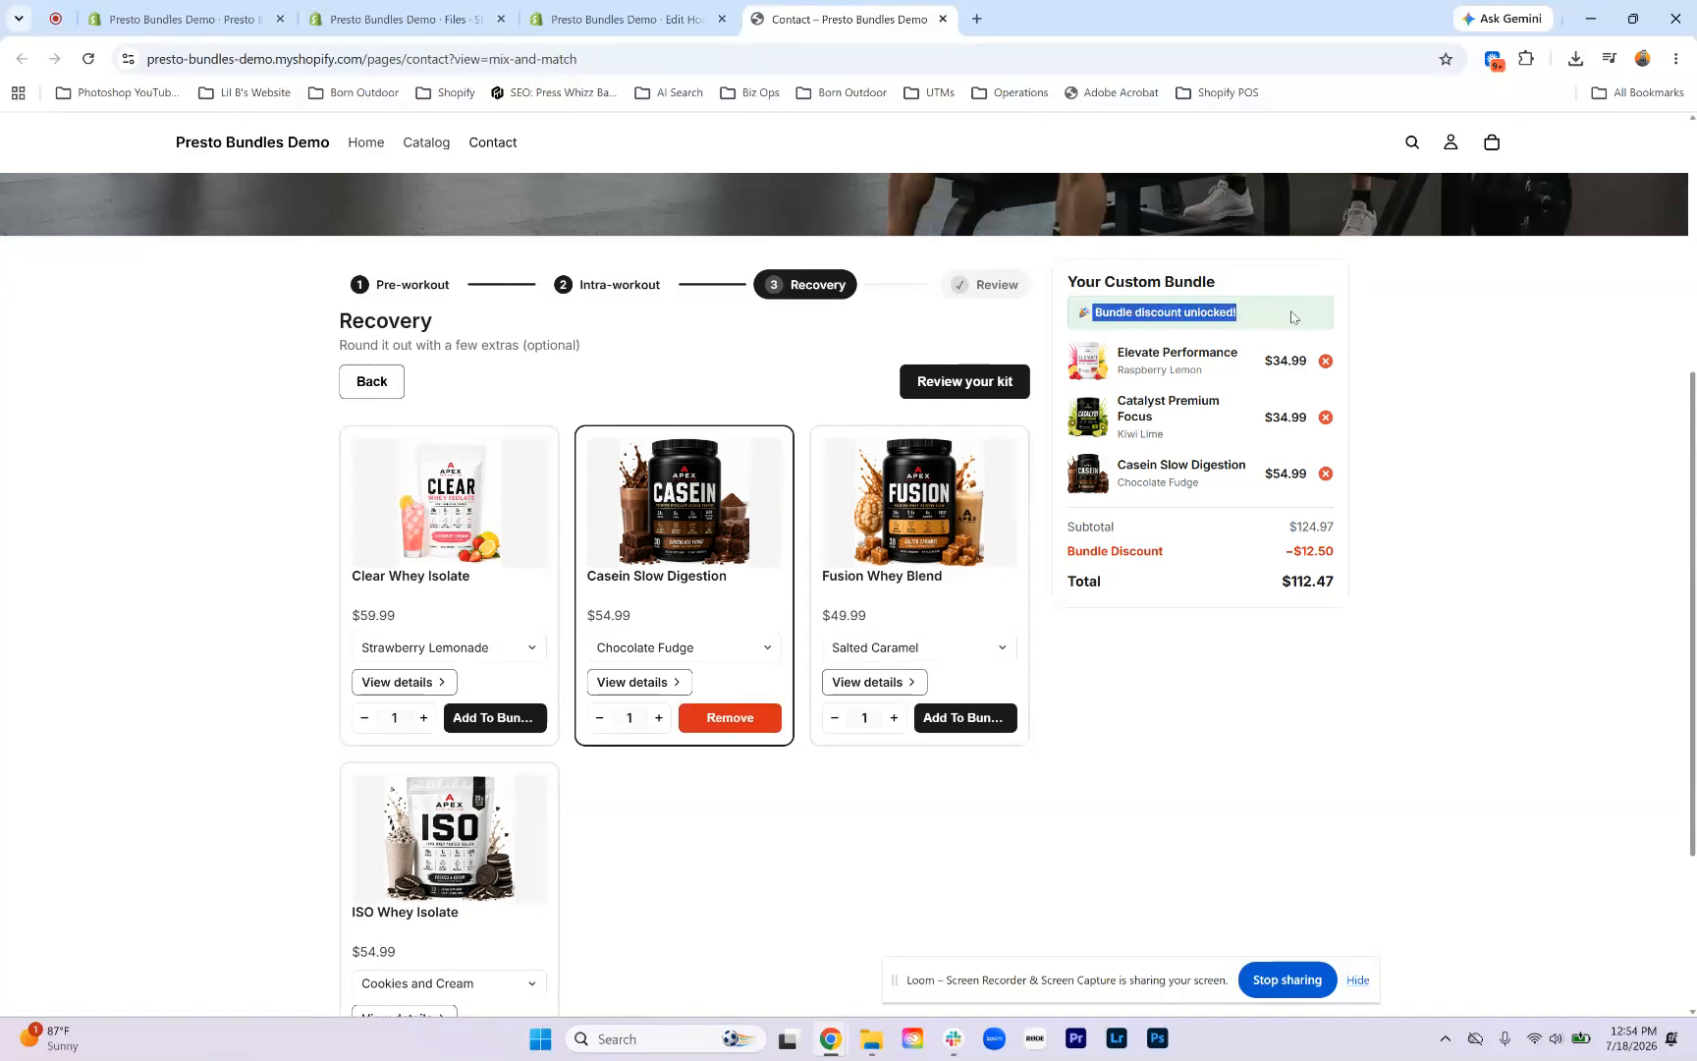
{"action": "left_click", "coordinate": [1296, 316]}
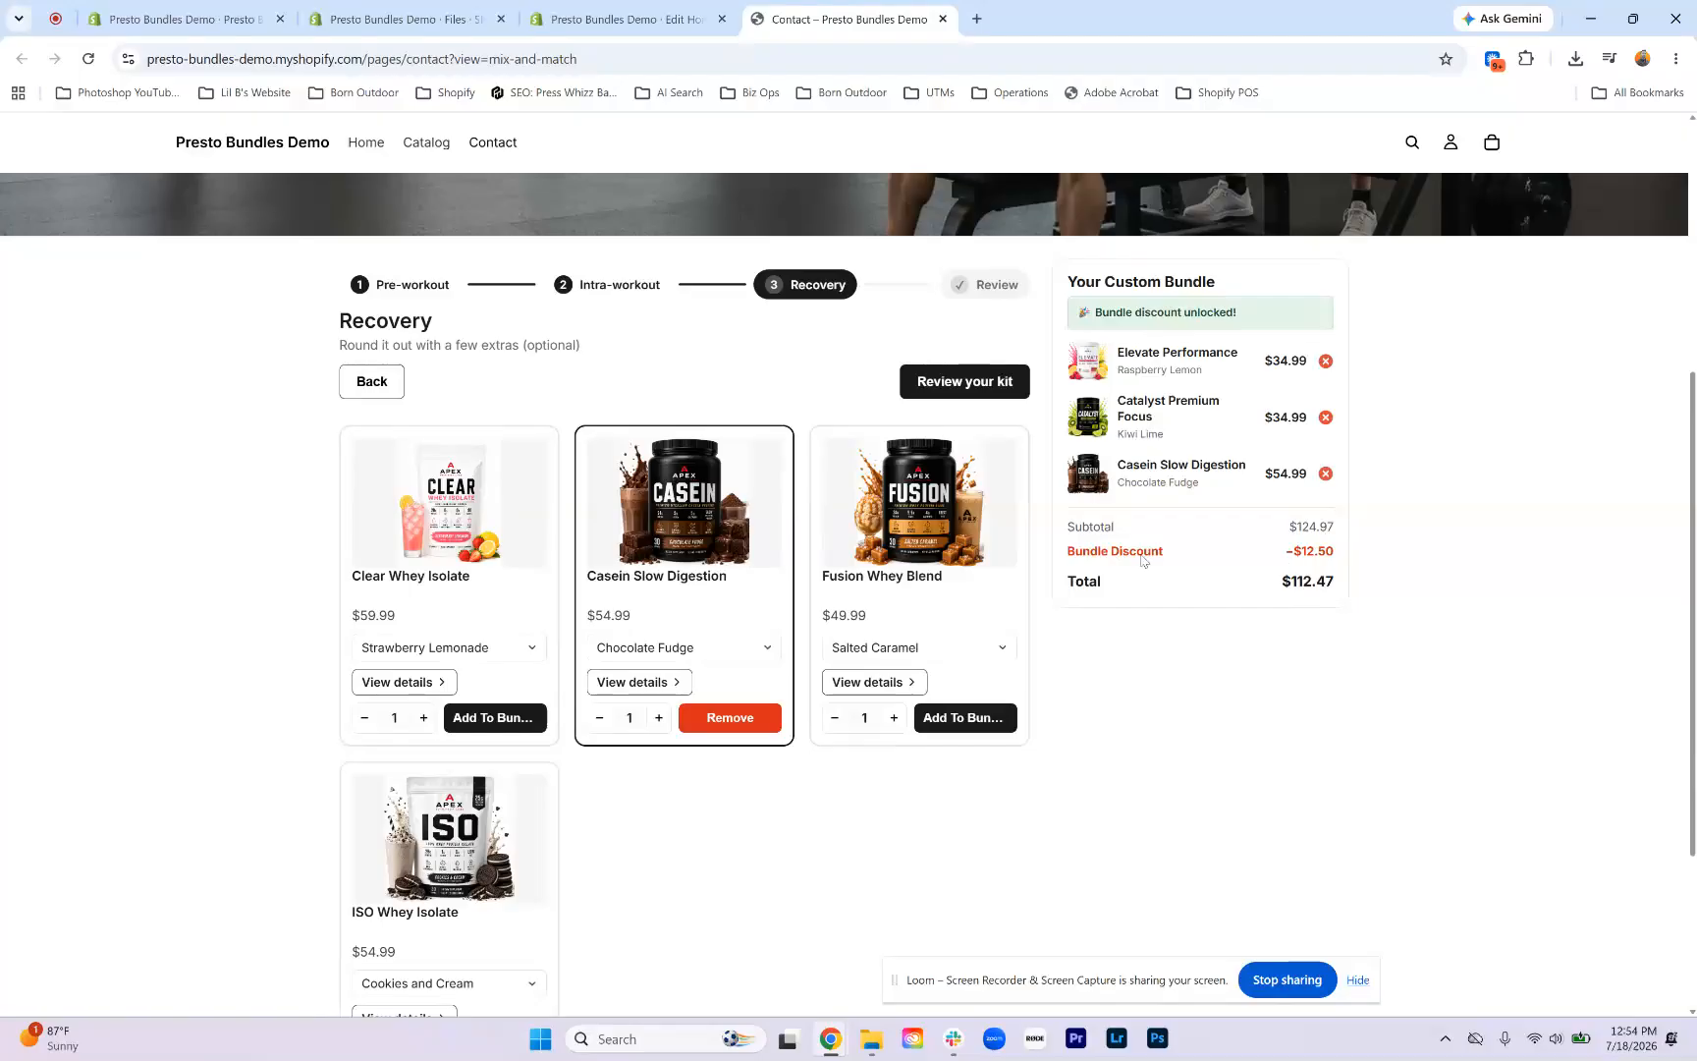
Step: Return to the Intra-workout stage and add Pulse Endurance in Orange Citrus to the bundle
{"action": "left_click", "coordinate": [356, 384]}
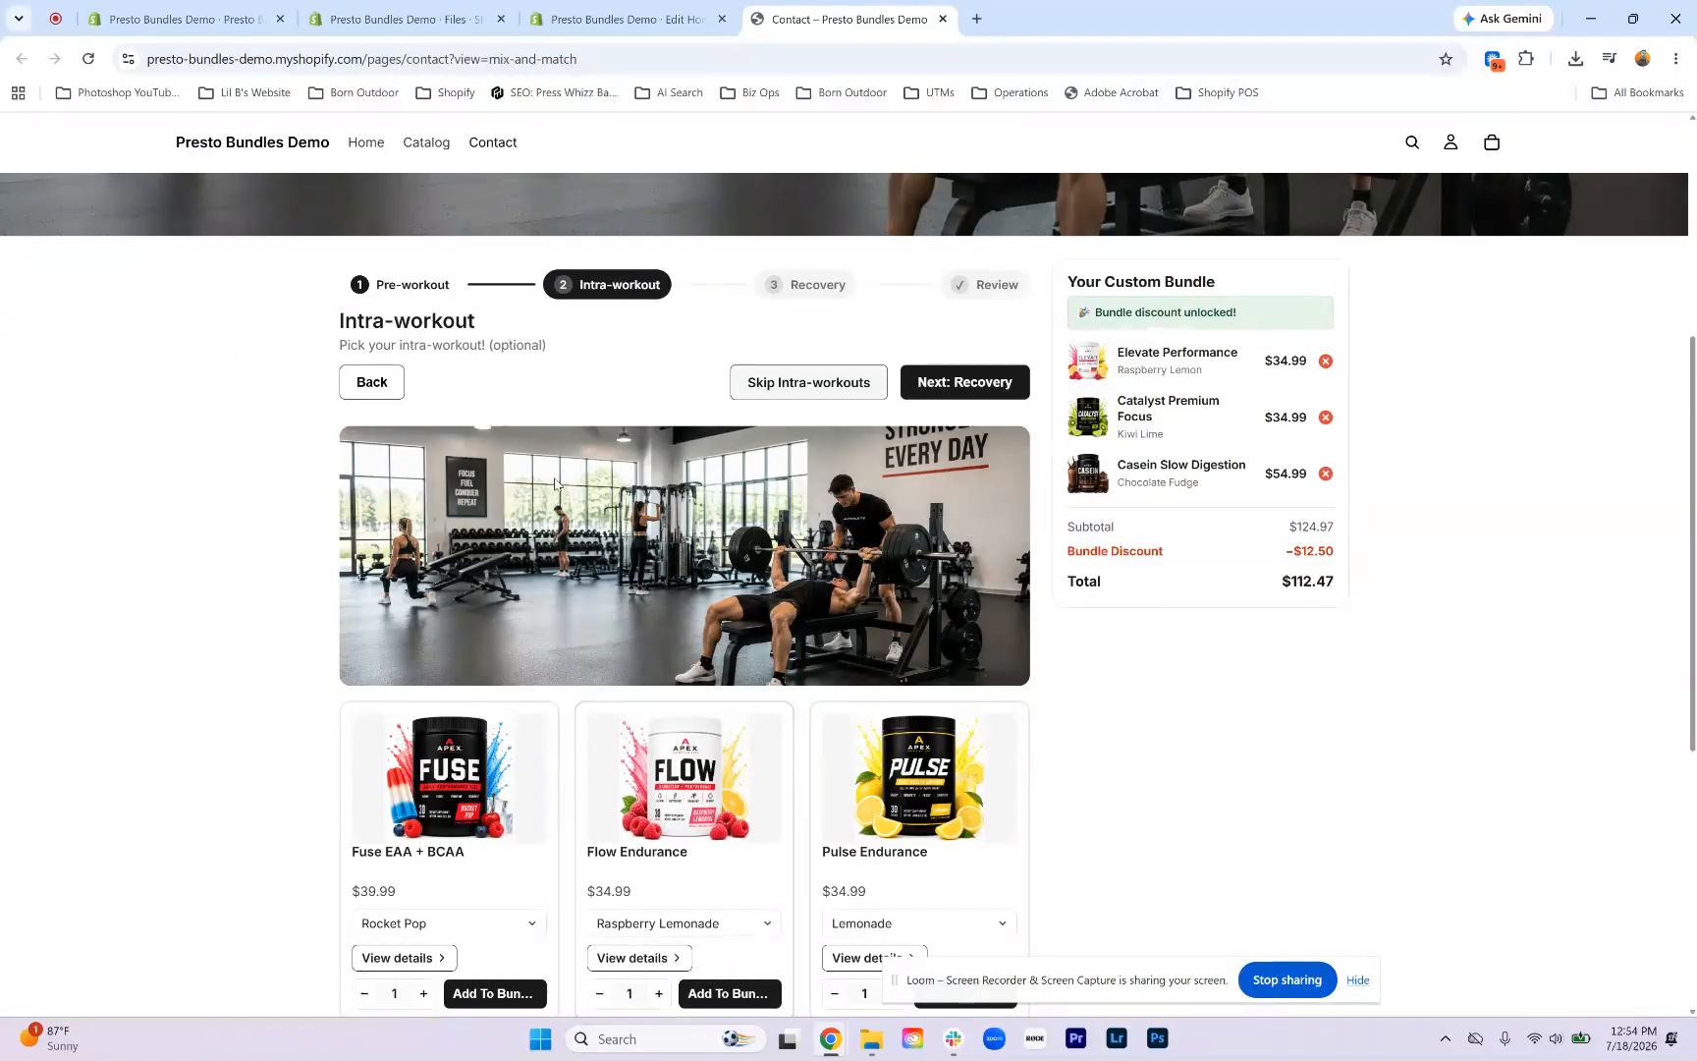
{"action": "scroll", "coordinate": [854, 491], "scroll_direction": "down", "scroll_amount": 2}
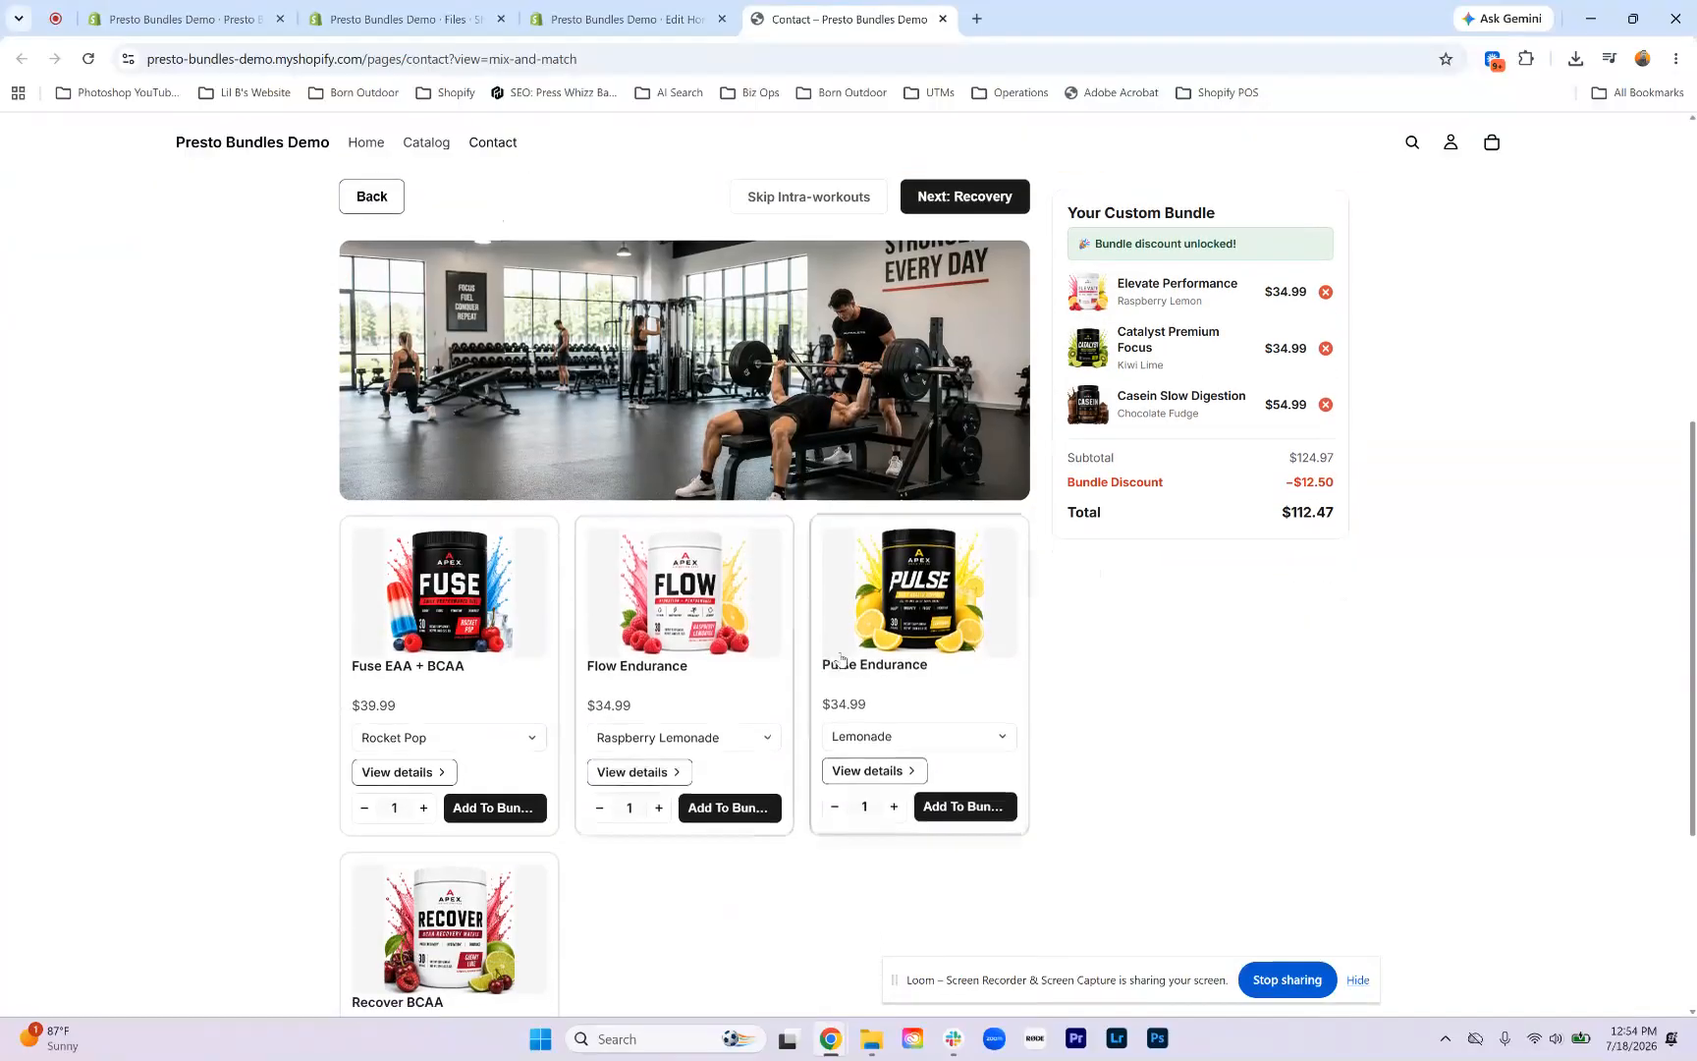
{"action": "left_click", "coordinate": [962, 741]}
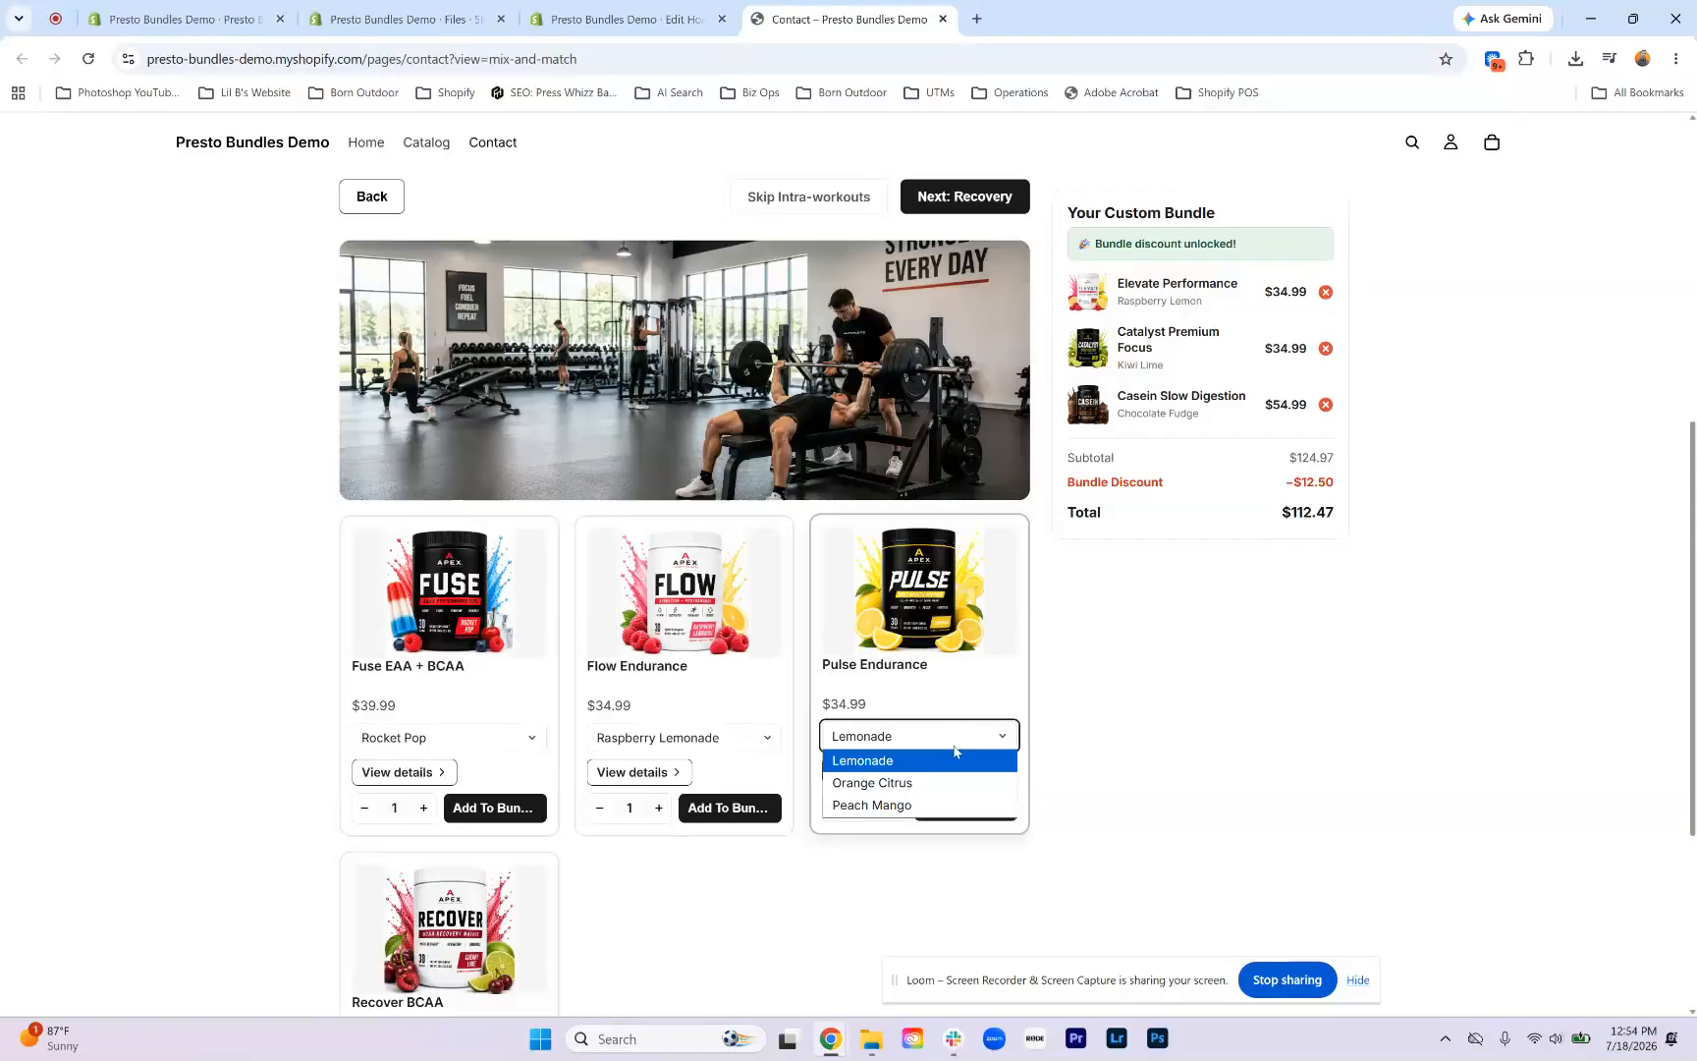
{"action": "left_click", "coordinate": [949, 782]}
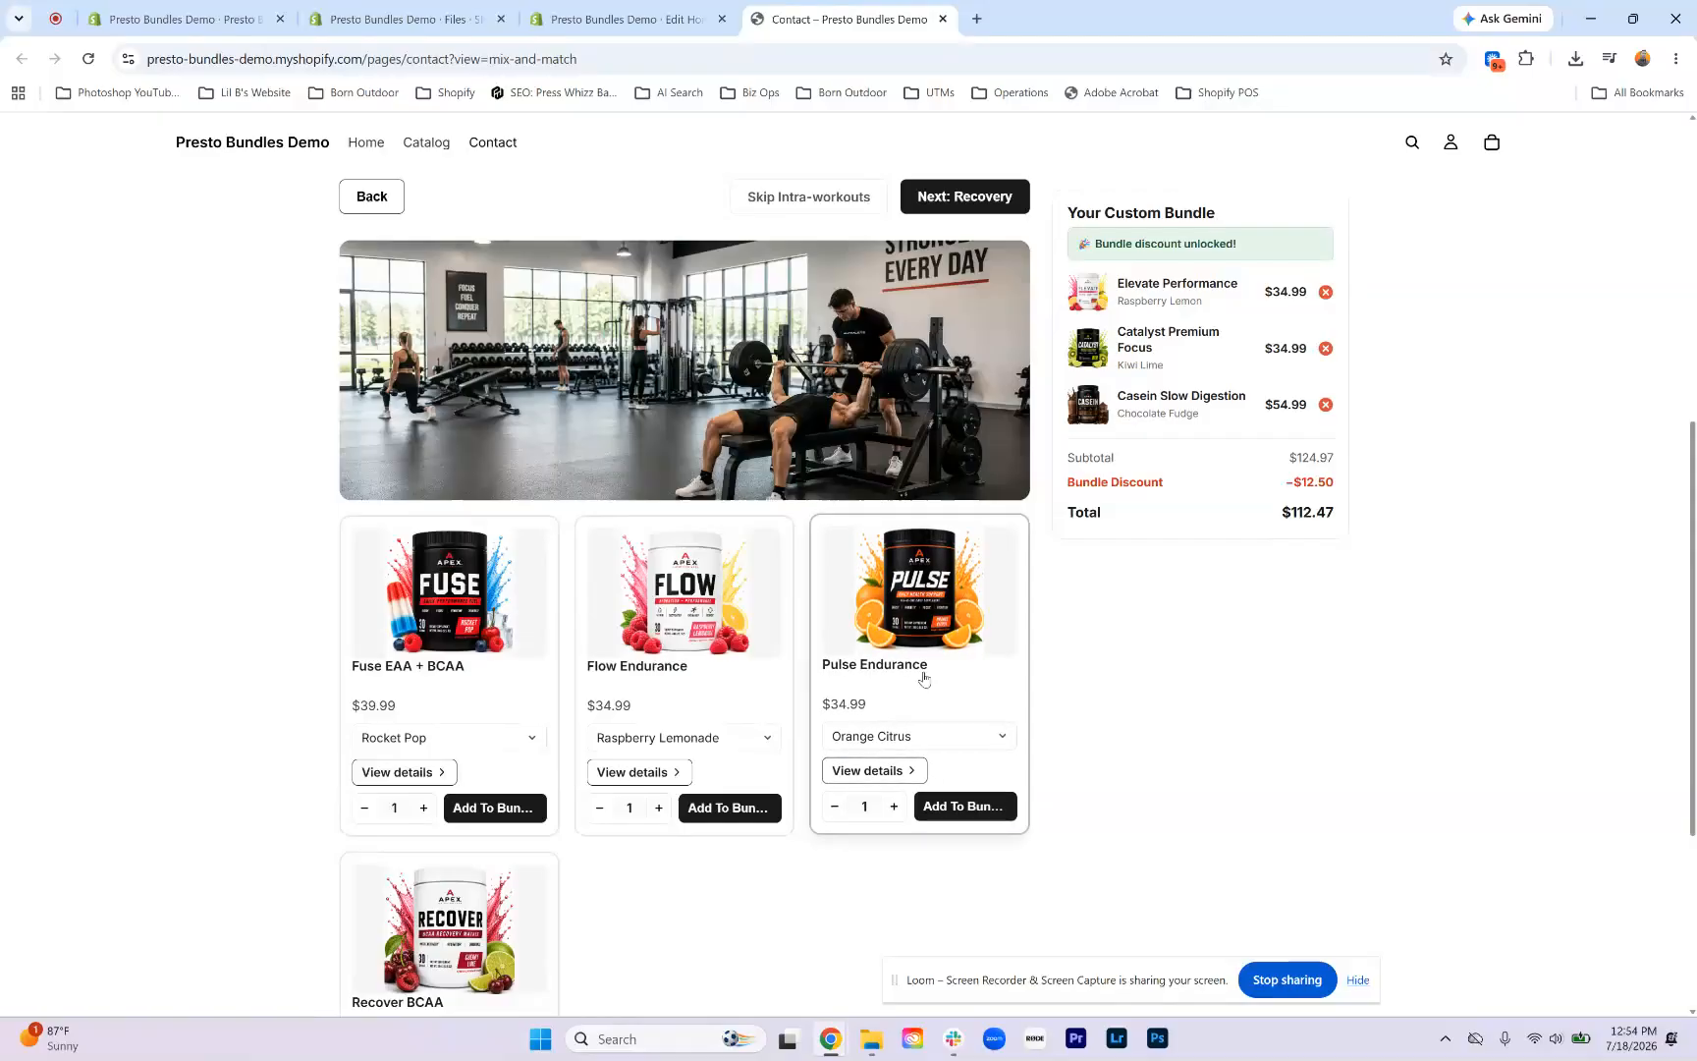
{"action": "left_click", "coordinate": [957, 807]}
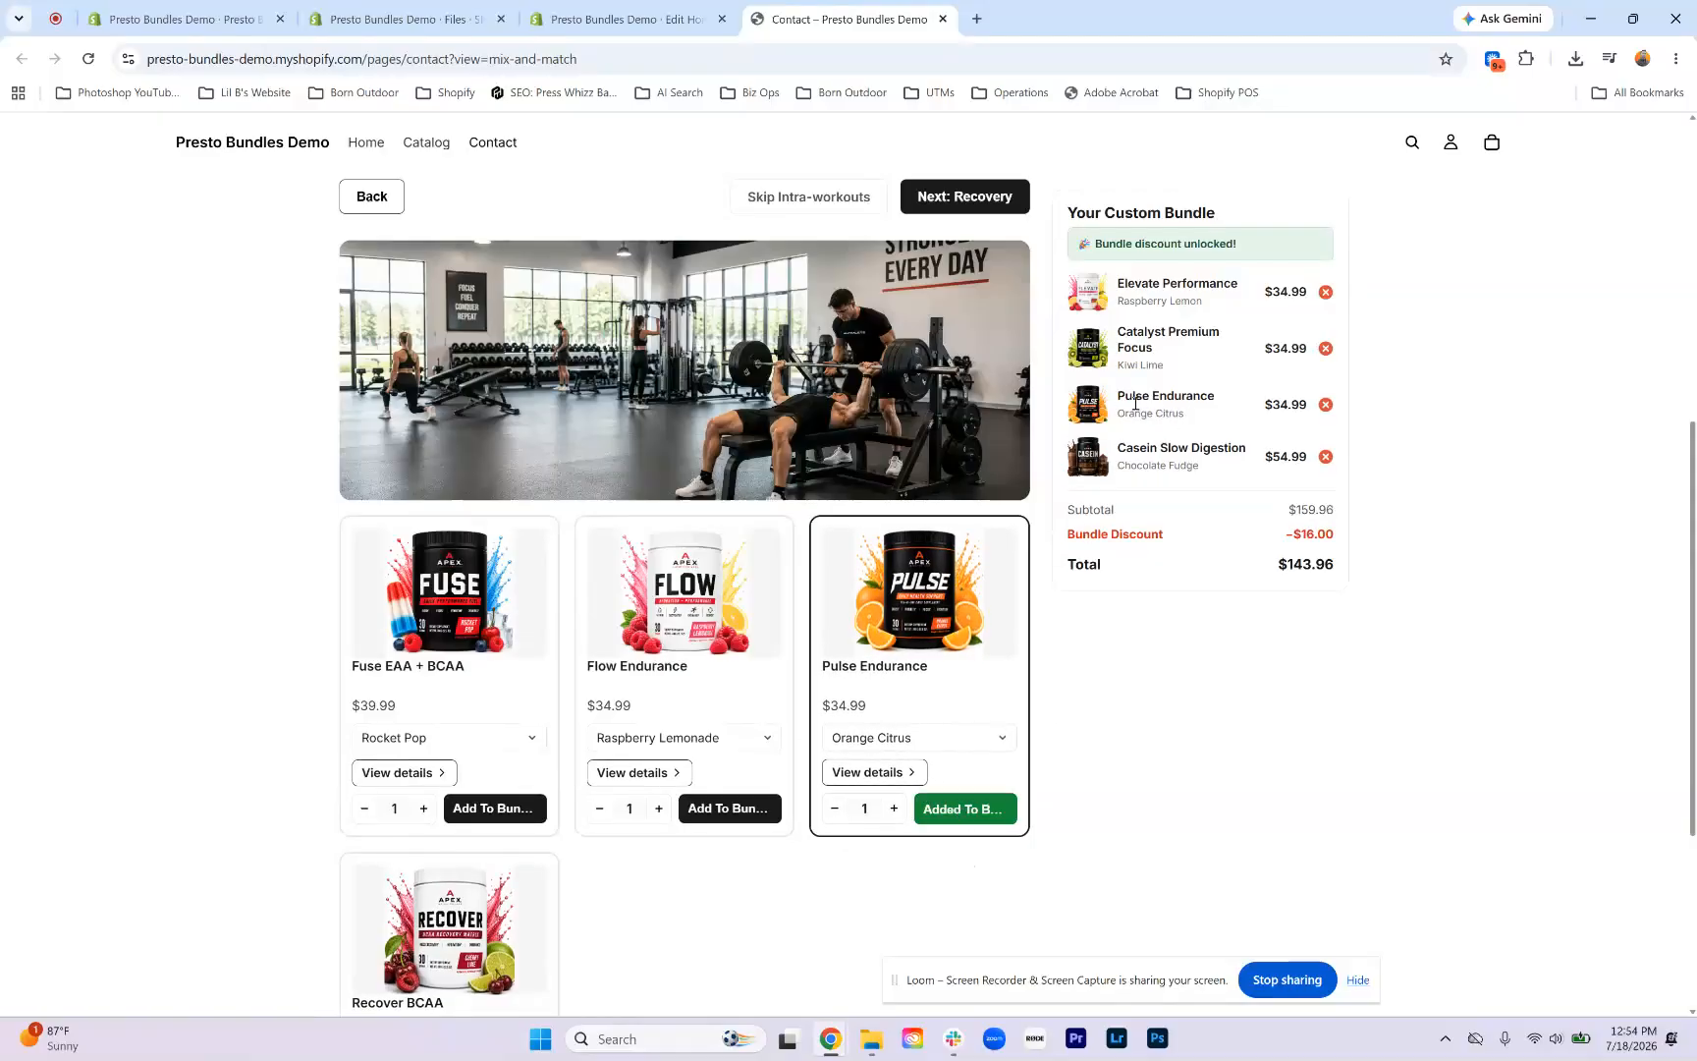
Step: Proceed through Recovery to the kit review, adding only Daily Plus Multivitamin from the multivitamin add-on offer
{"action": "scroll", "coordinate": [1060, 617], "scroll_direction": "up", "scroll_amount": 2}
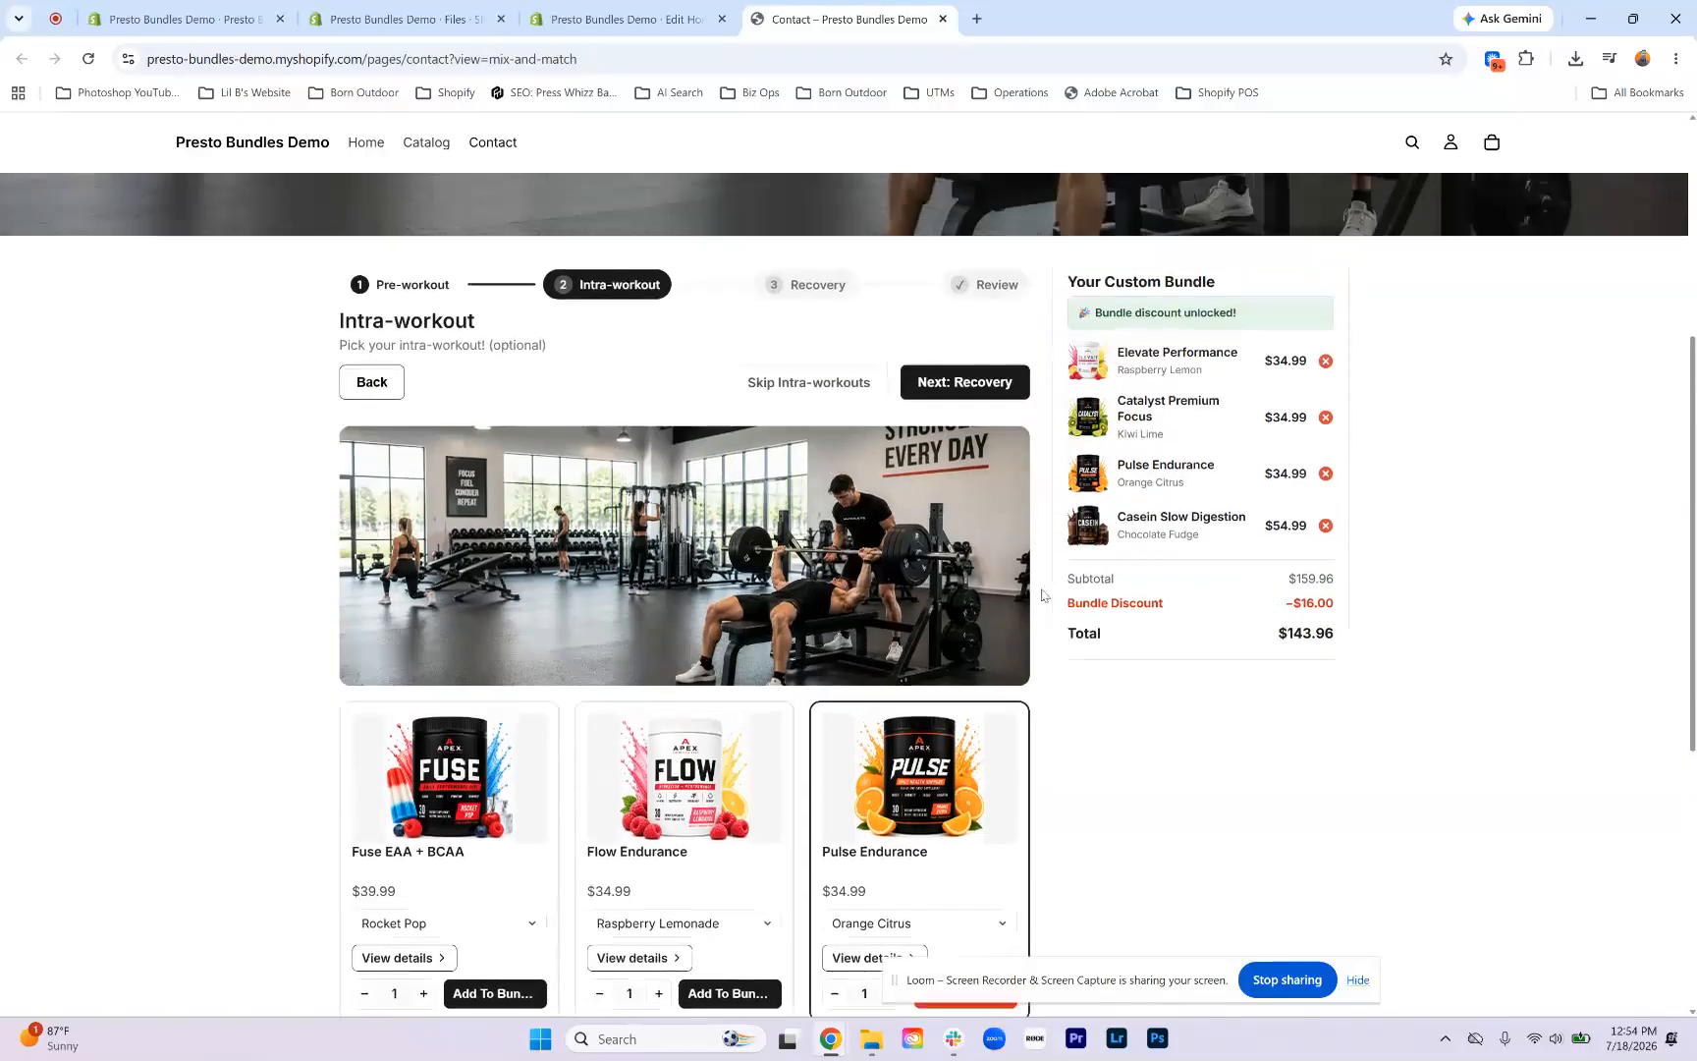
{"action": "left_click", "coordinate": [991, 396]}
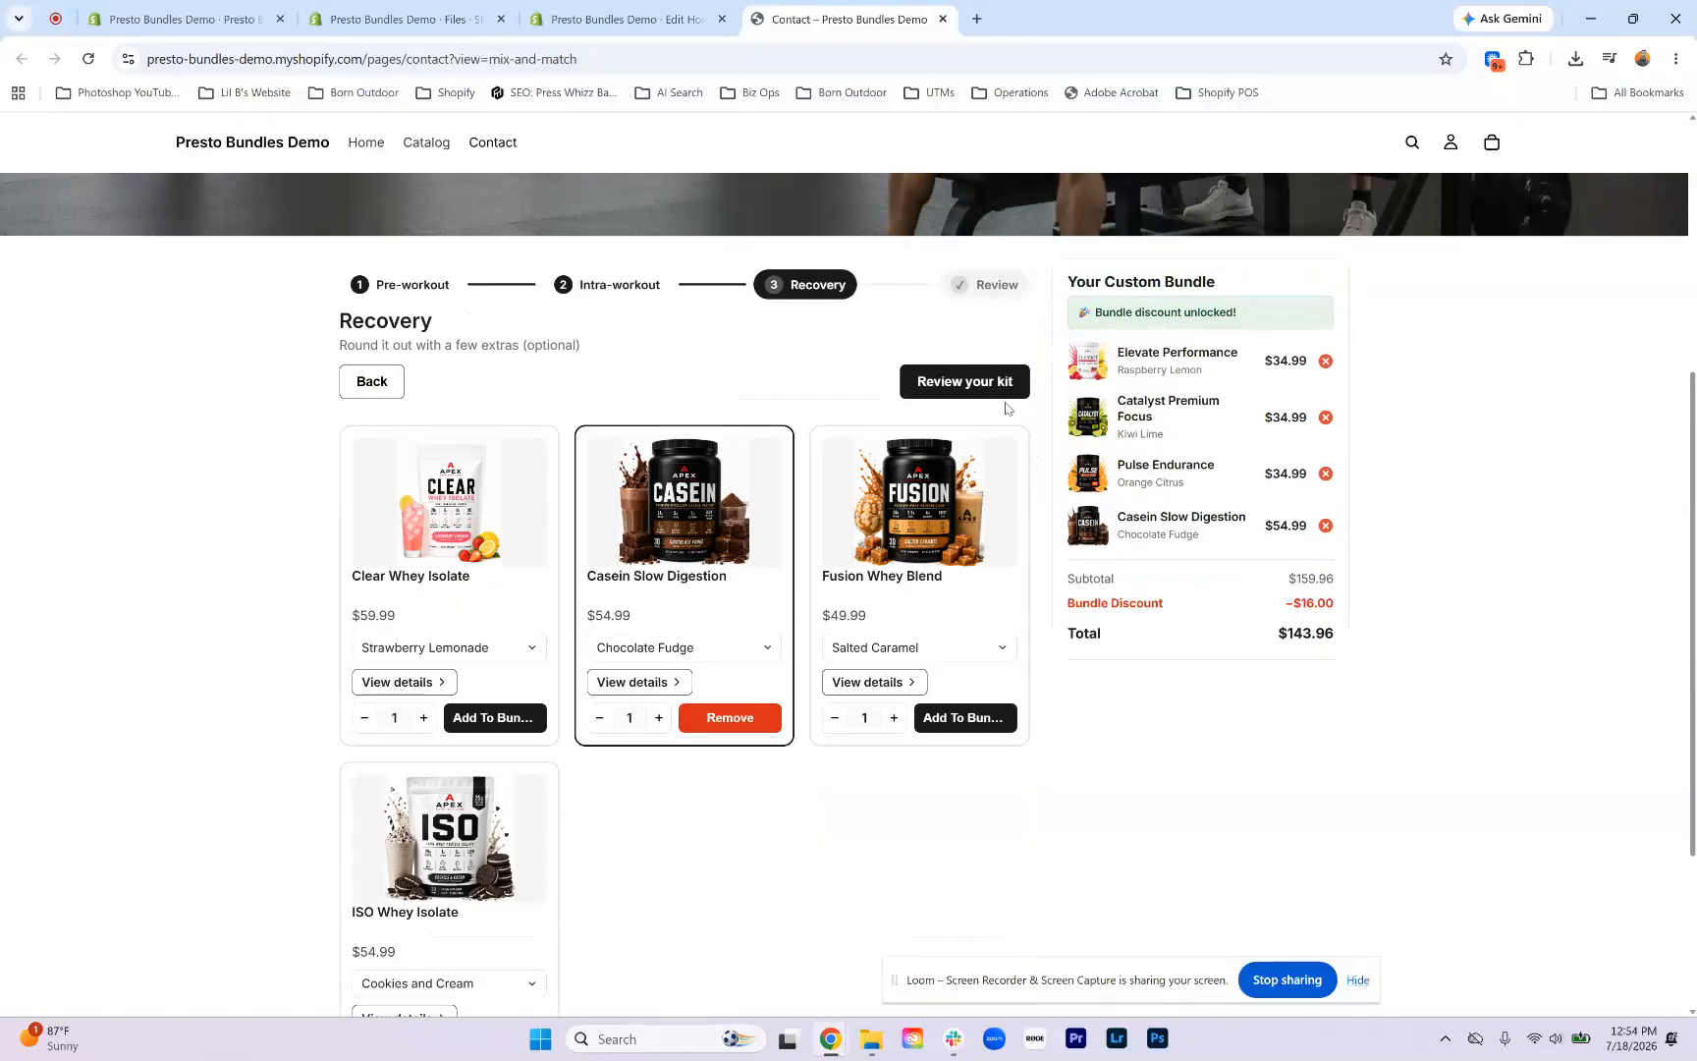
{"action": "left_click", "coordinate": [980, 391]}
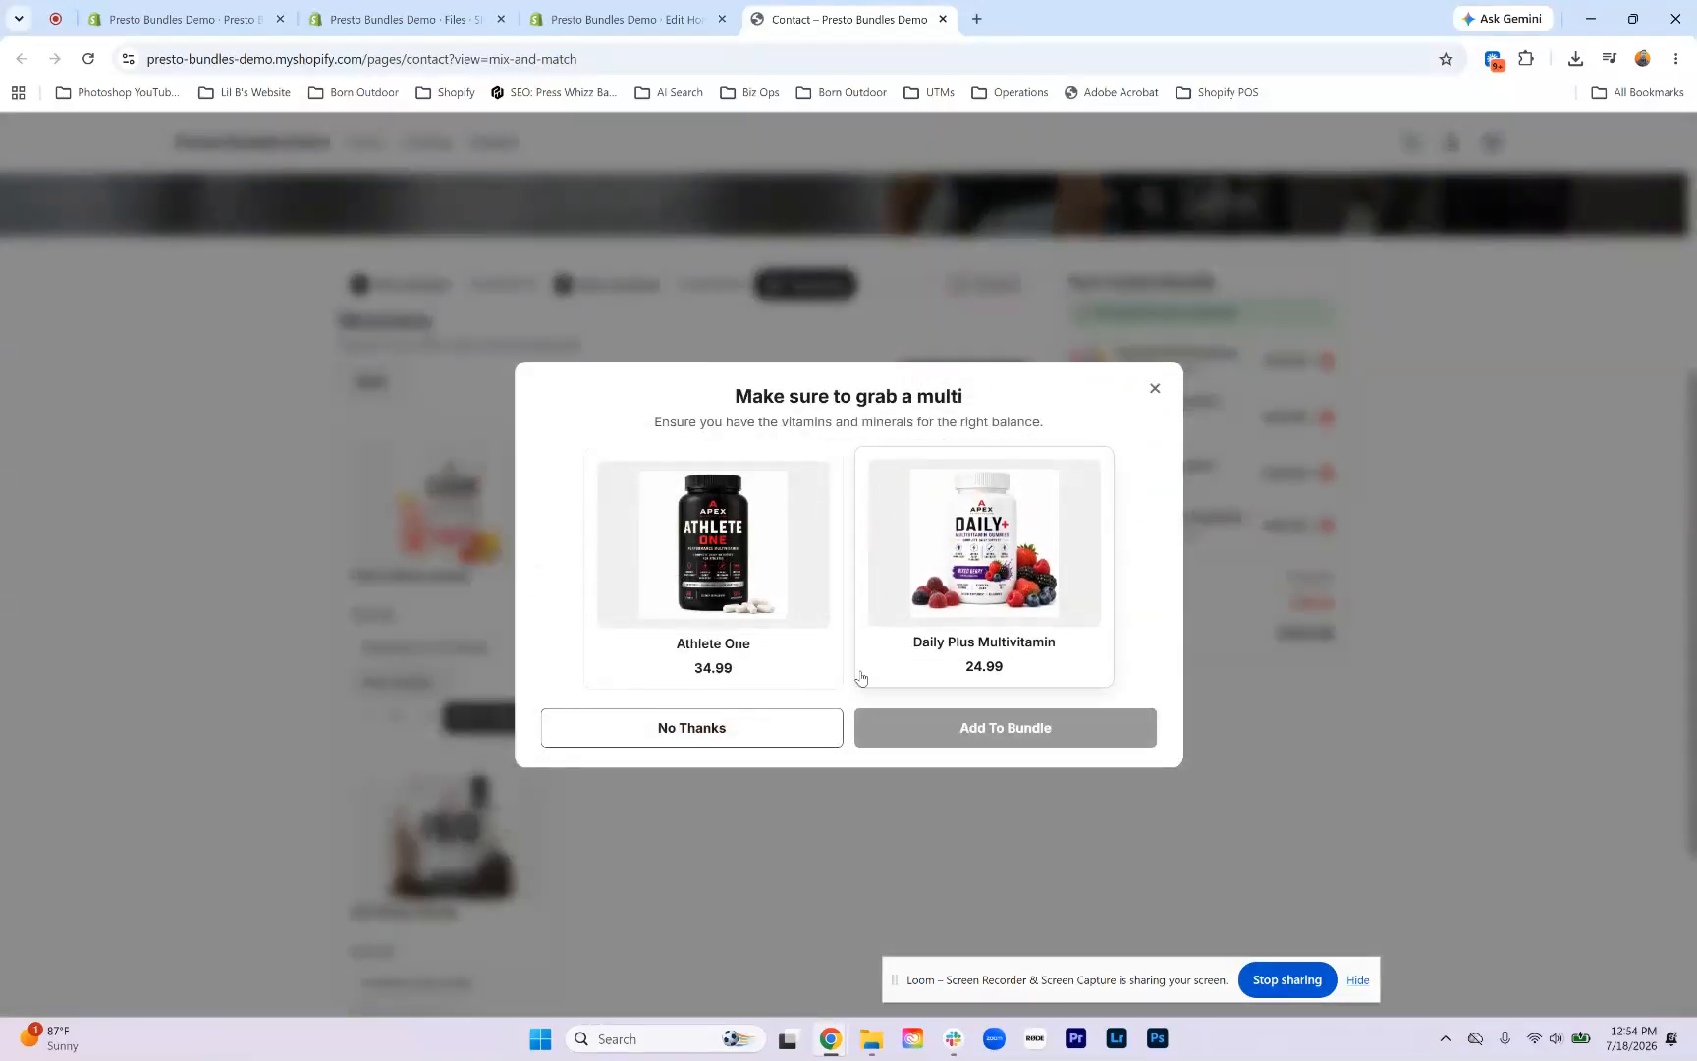
{"action": "left_click", "coordinate": [902, 601]}
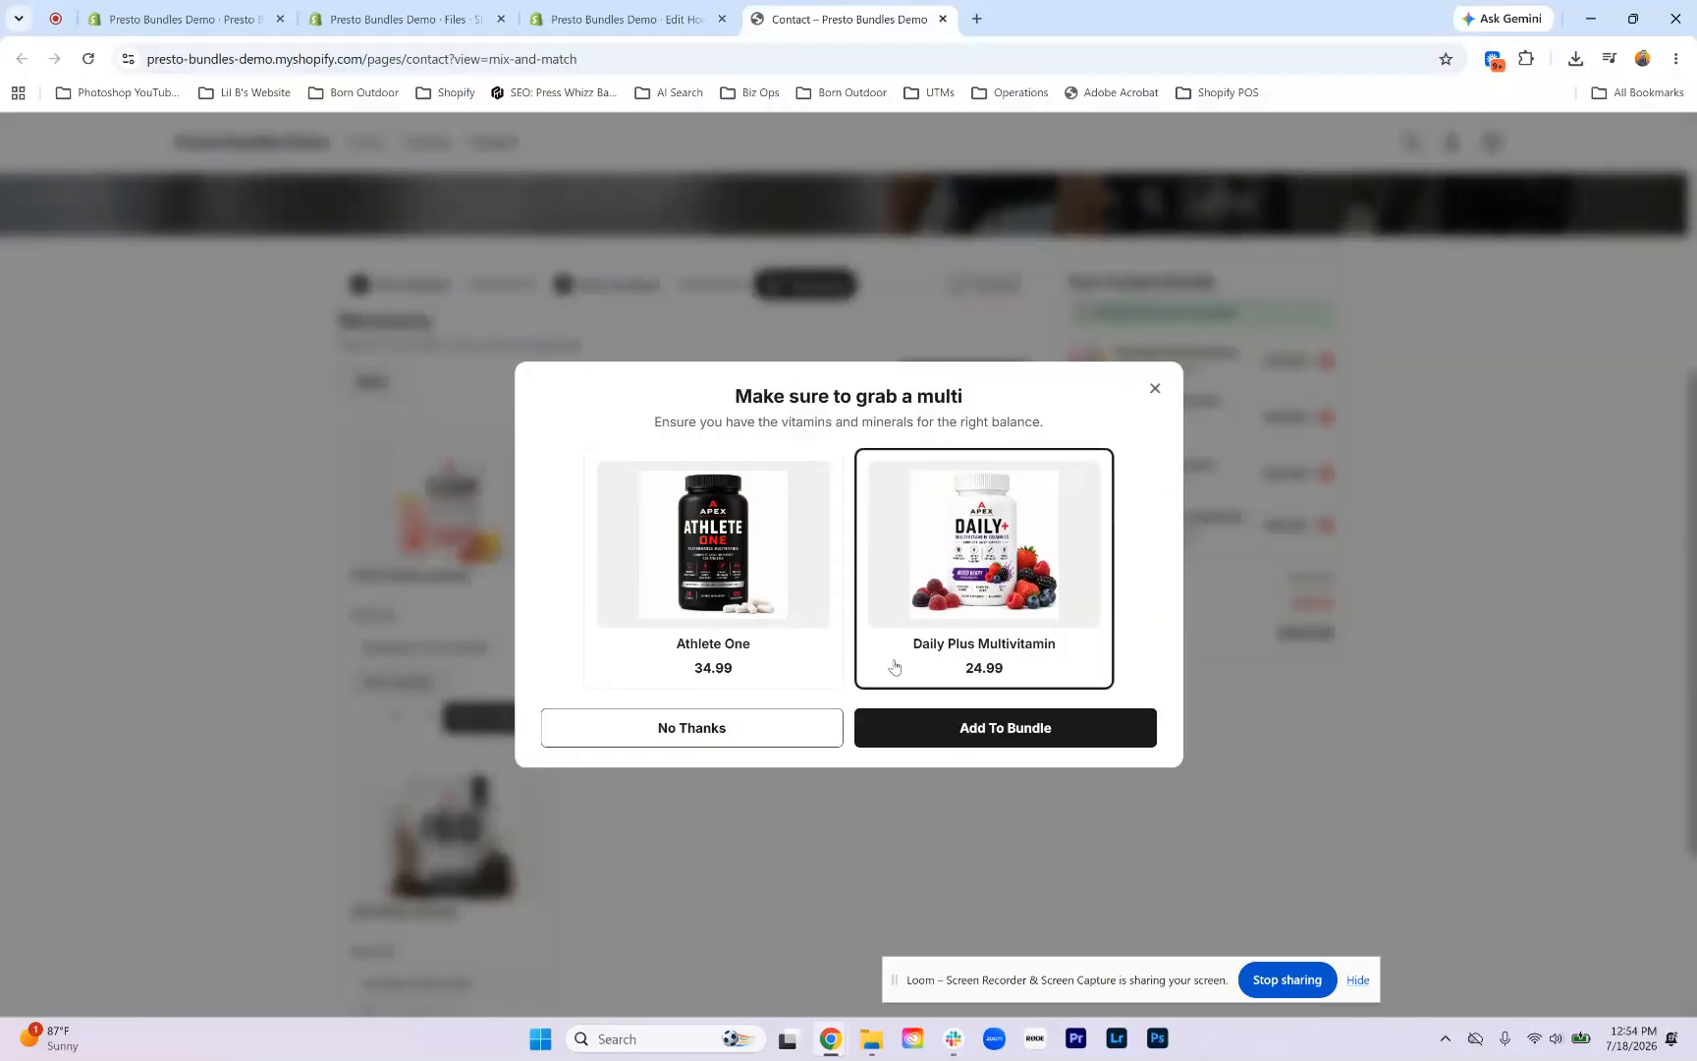
{"action": "left_click", "coordinate": [799, 577]}
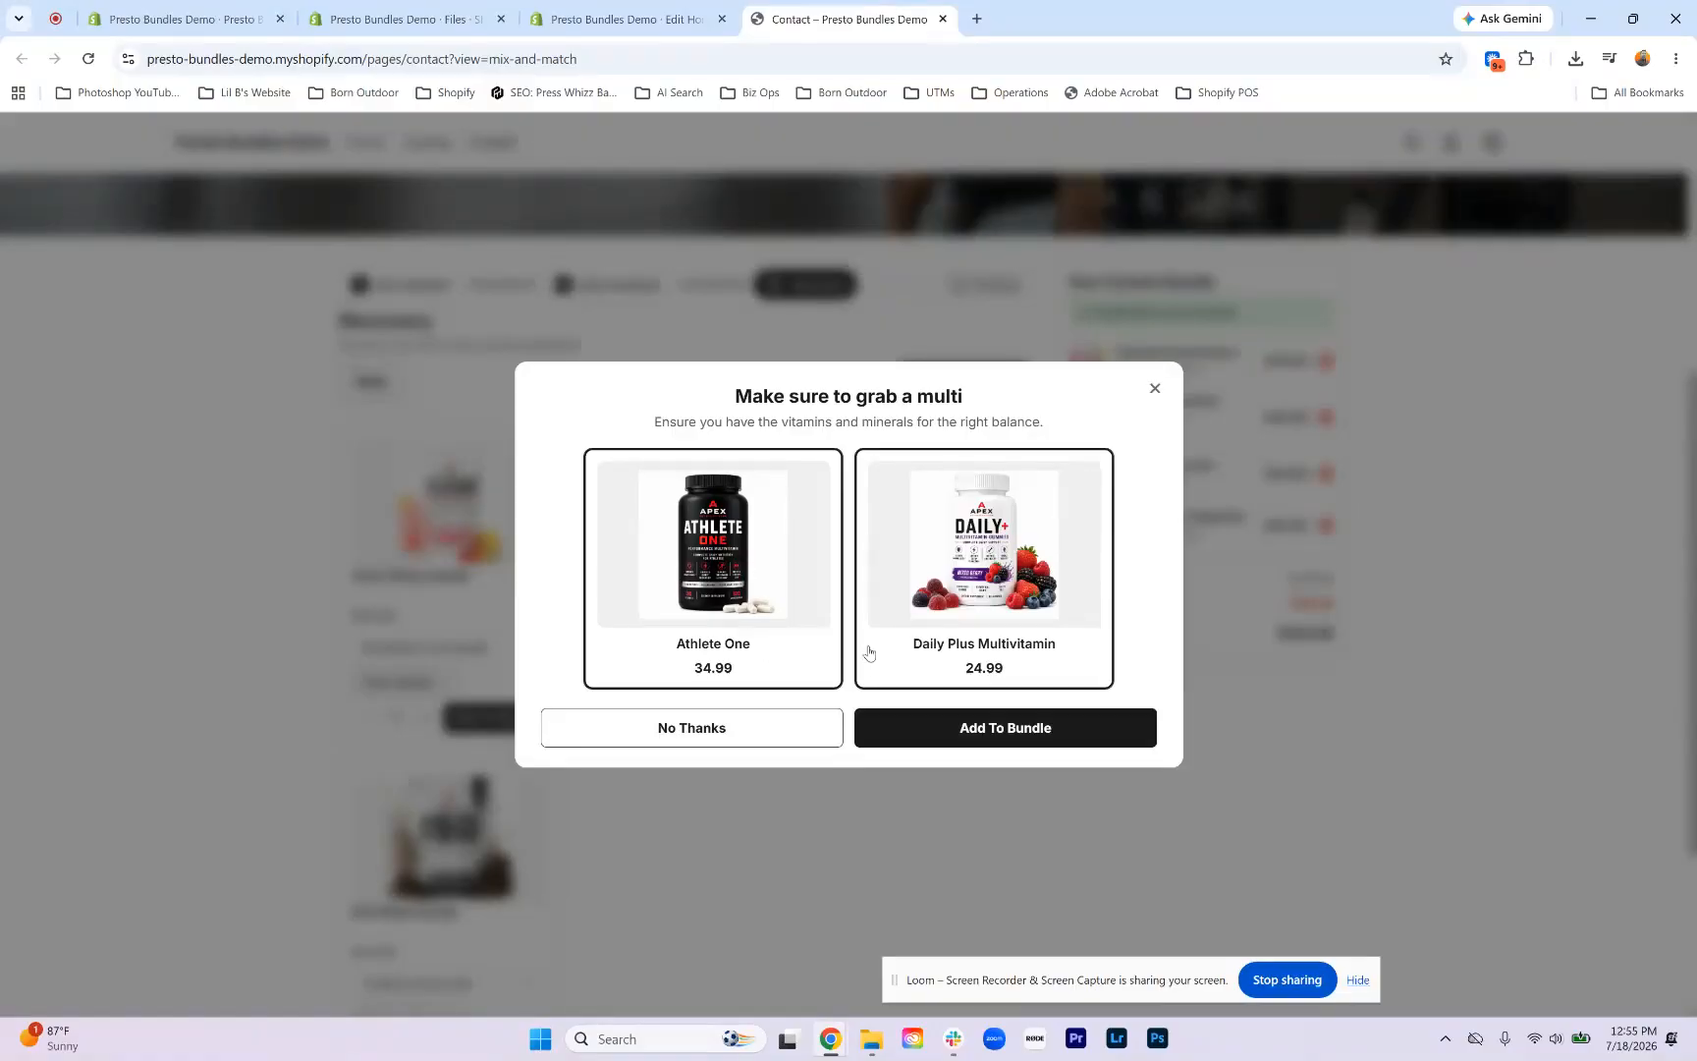
{"action": "left_click", "coordinate": [779, 572]}
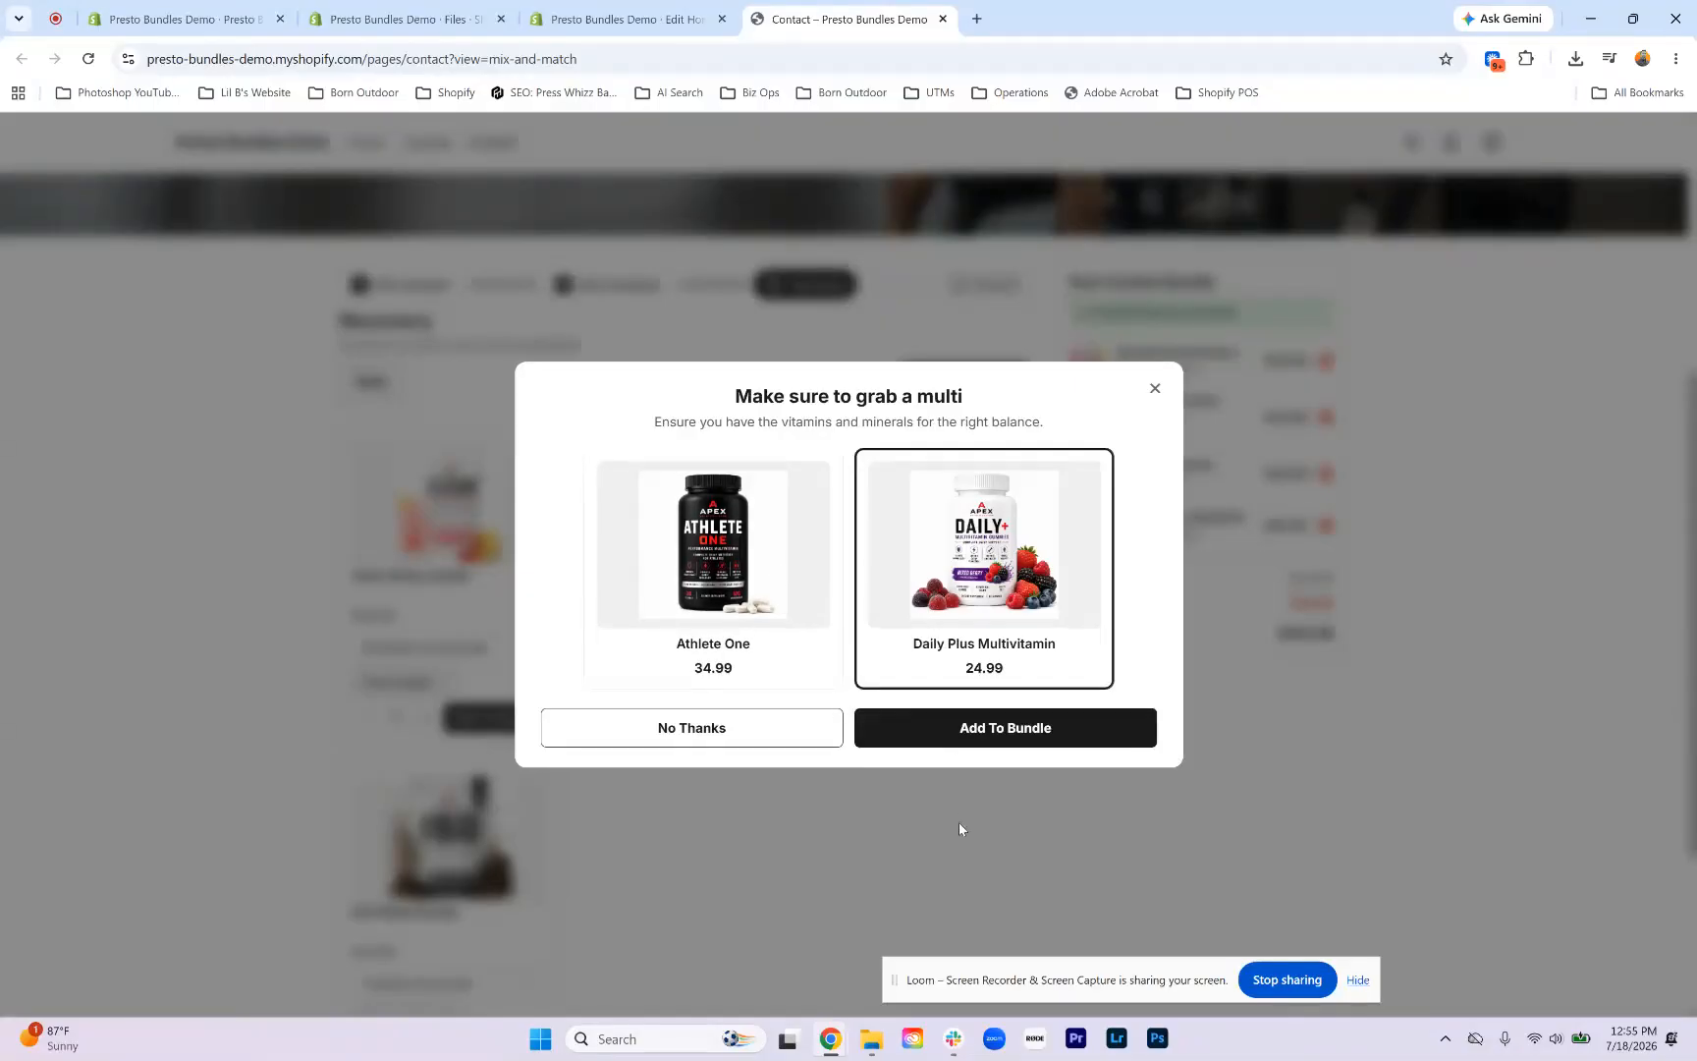
{"action": "left_click", "coordinate": [963, 737]}
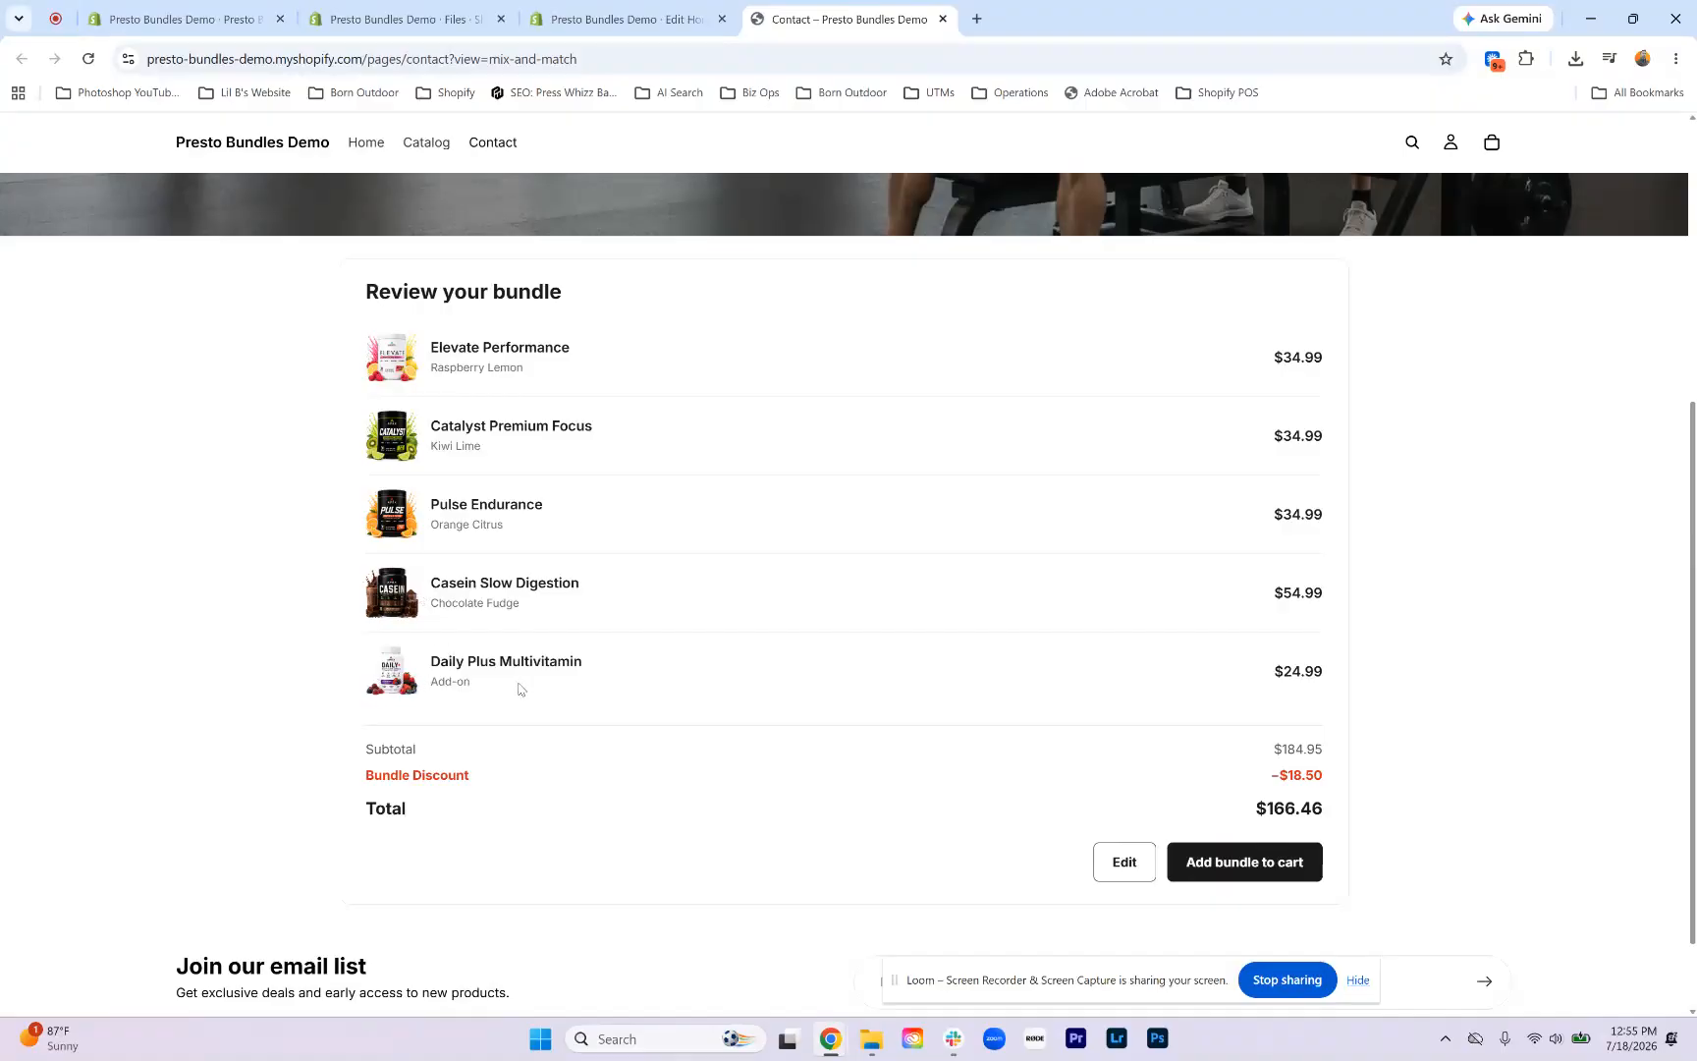
Step: Examine the bundle discount and the full item list on the bundle review page
{"action": "left_click_drag", "start_coordinate": [1261, 781], "coordinate": [1333, 786]}
{"action": "left_click", "coordinate": [1337, 787]}
{"action": "scroll", "coordinate": [1133, 780], "scroll_direction": "up", "scroll_amount": 2}
{"action": "scroll", "coordinate": [1132, 780], "scroll_direction": "down", "scroll_amount": 3}
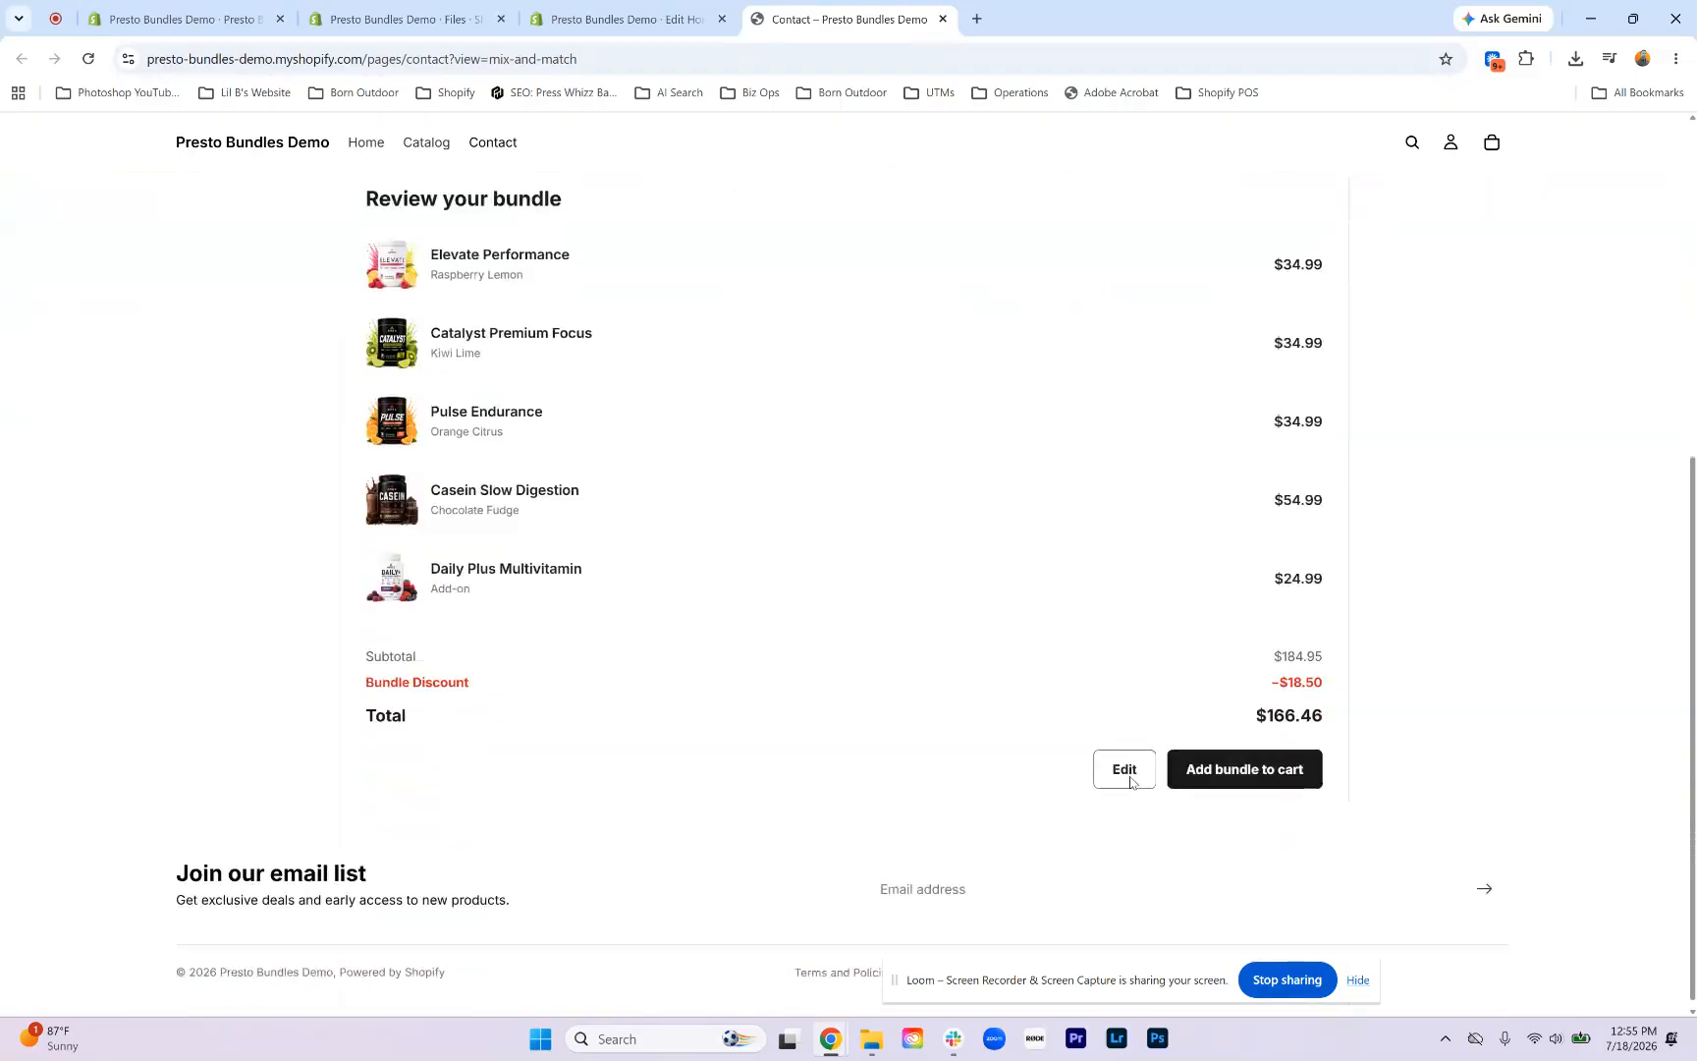
Step: Leave the bundle review and reopen the bundle selections for editing
{"action": "scroll", "coordinate": [1120, 560], "scroll_direction": "up", "scroll_amount": 1}
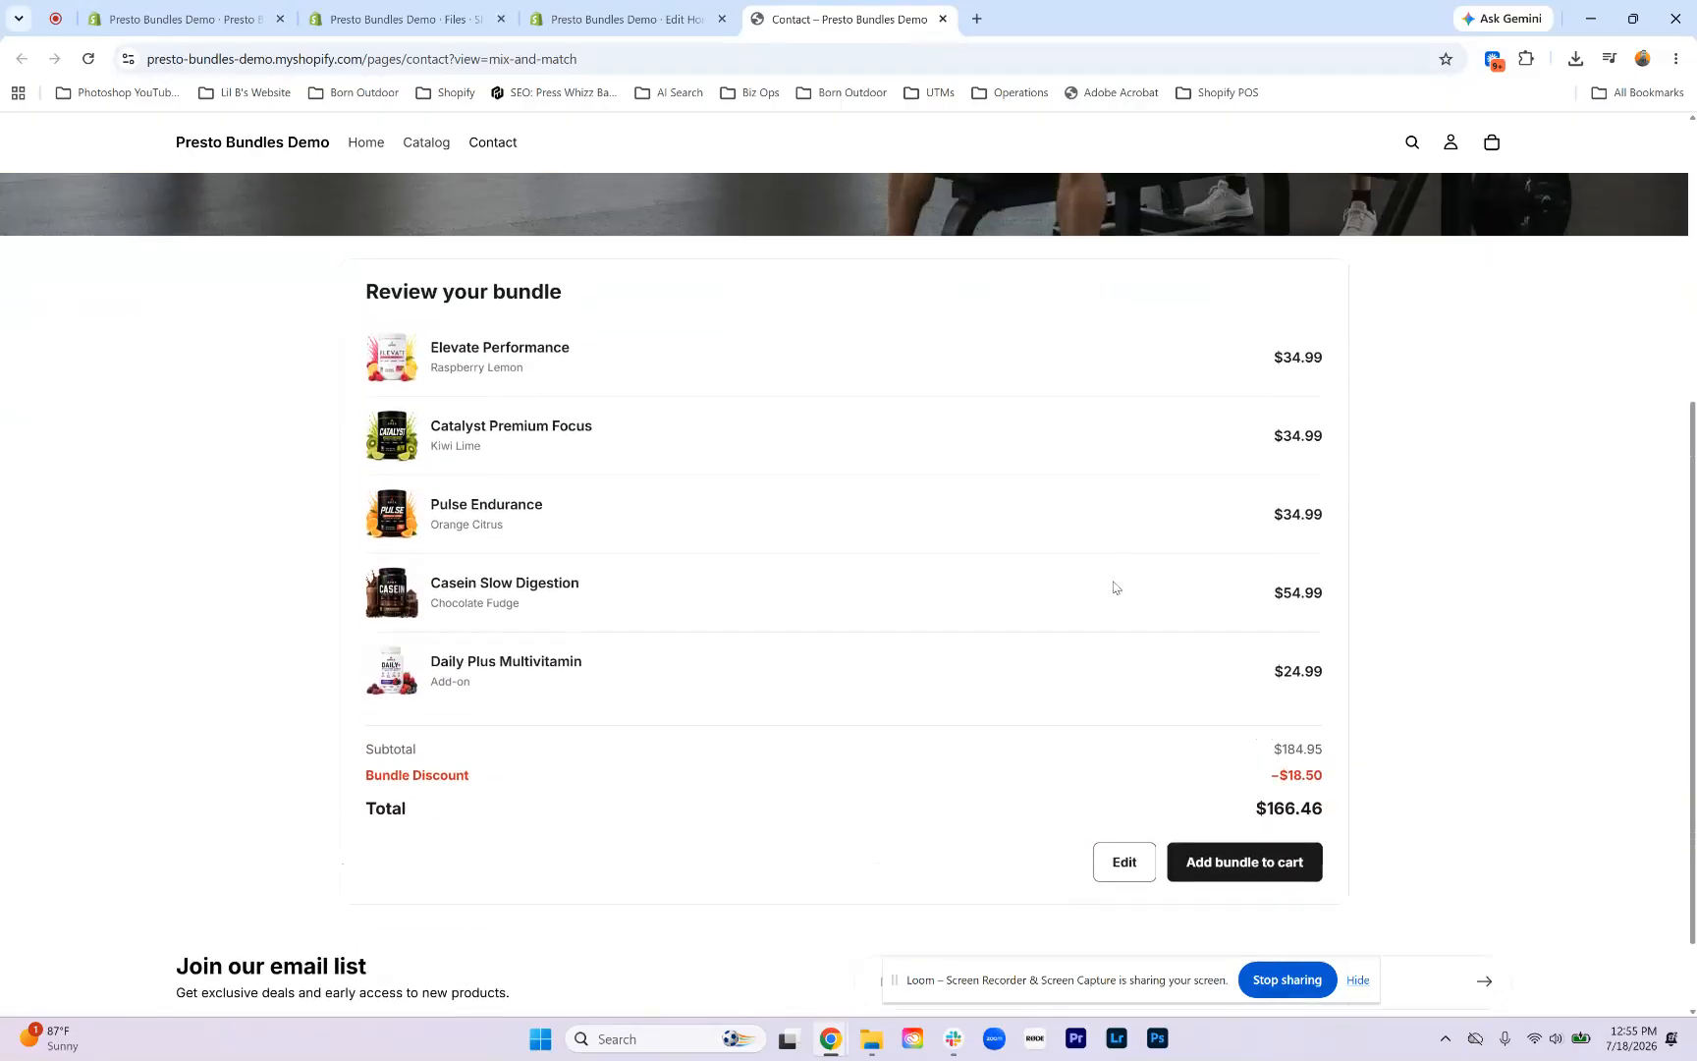
{"action": "left_click", "coordinate": [1122, 864]}
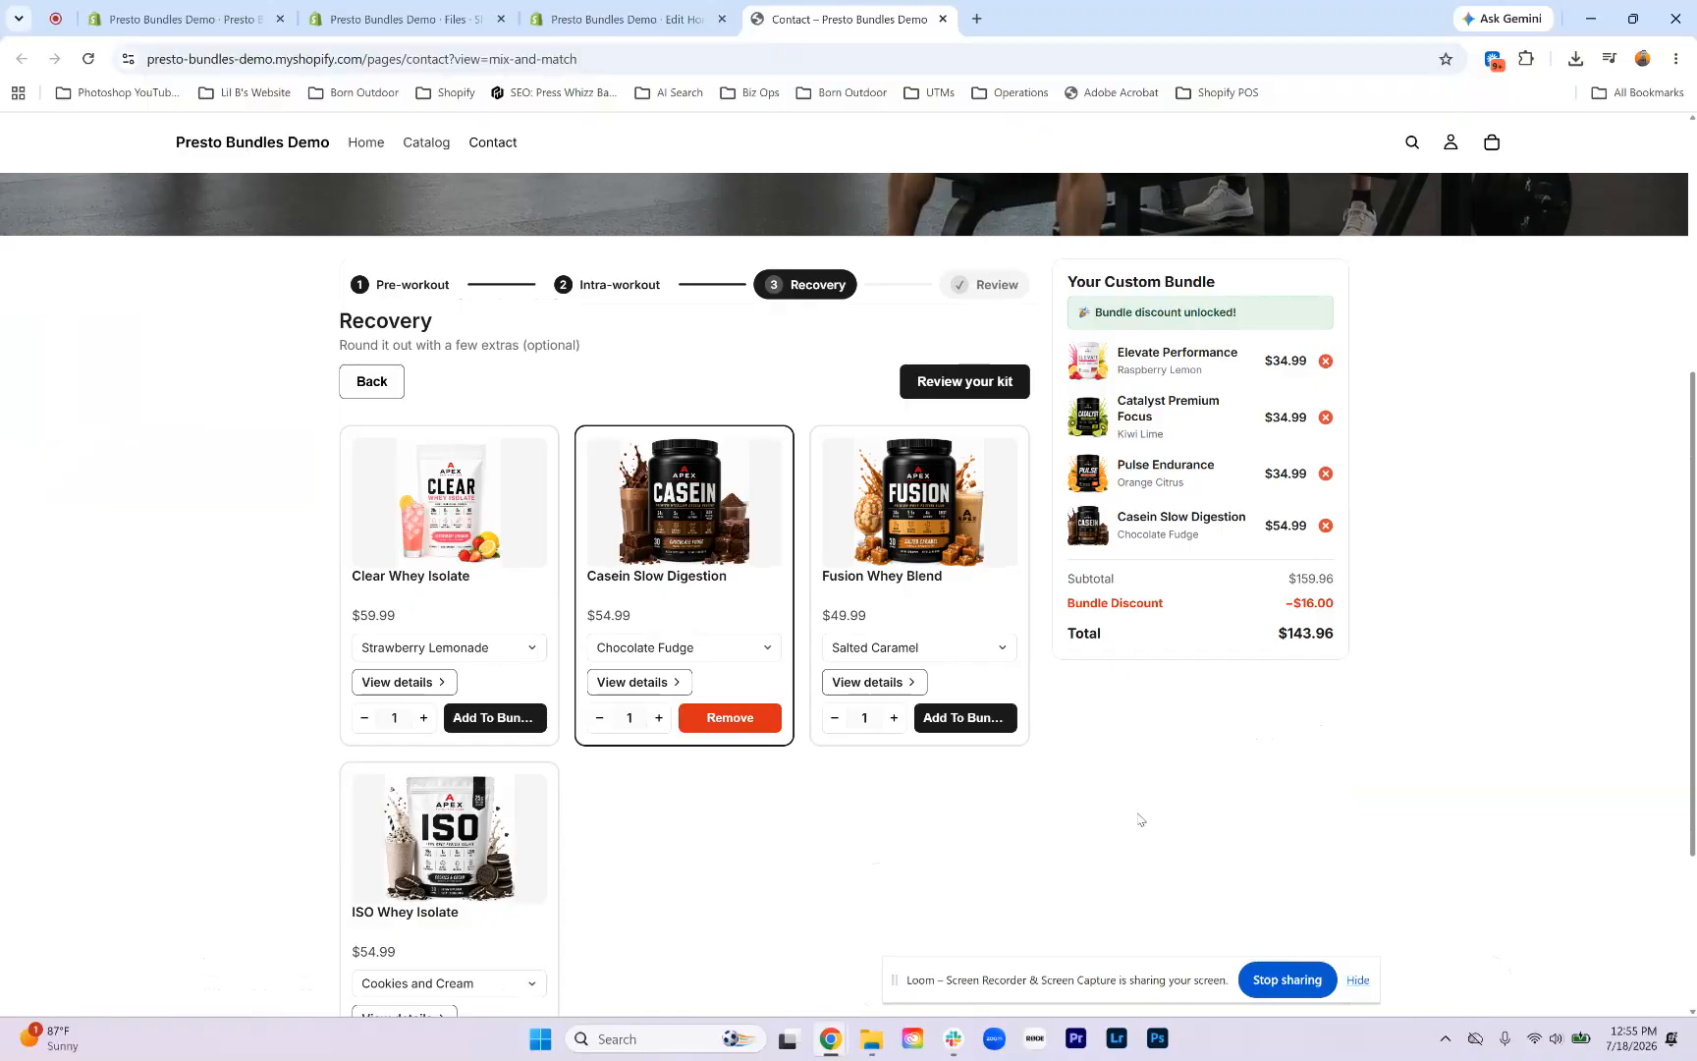
{"action": "scroll", "coordinate": [1138, 819], "scroll_direction": "up", "scroll_amount": 2}
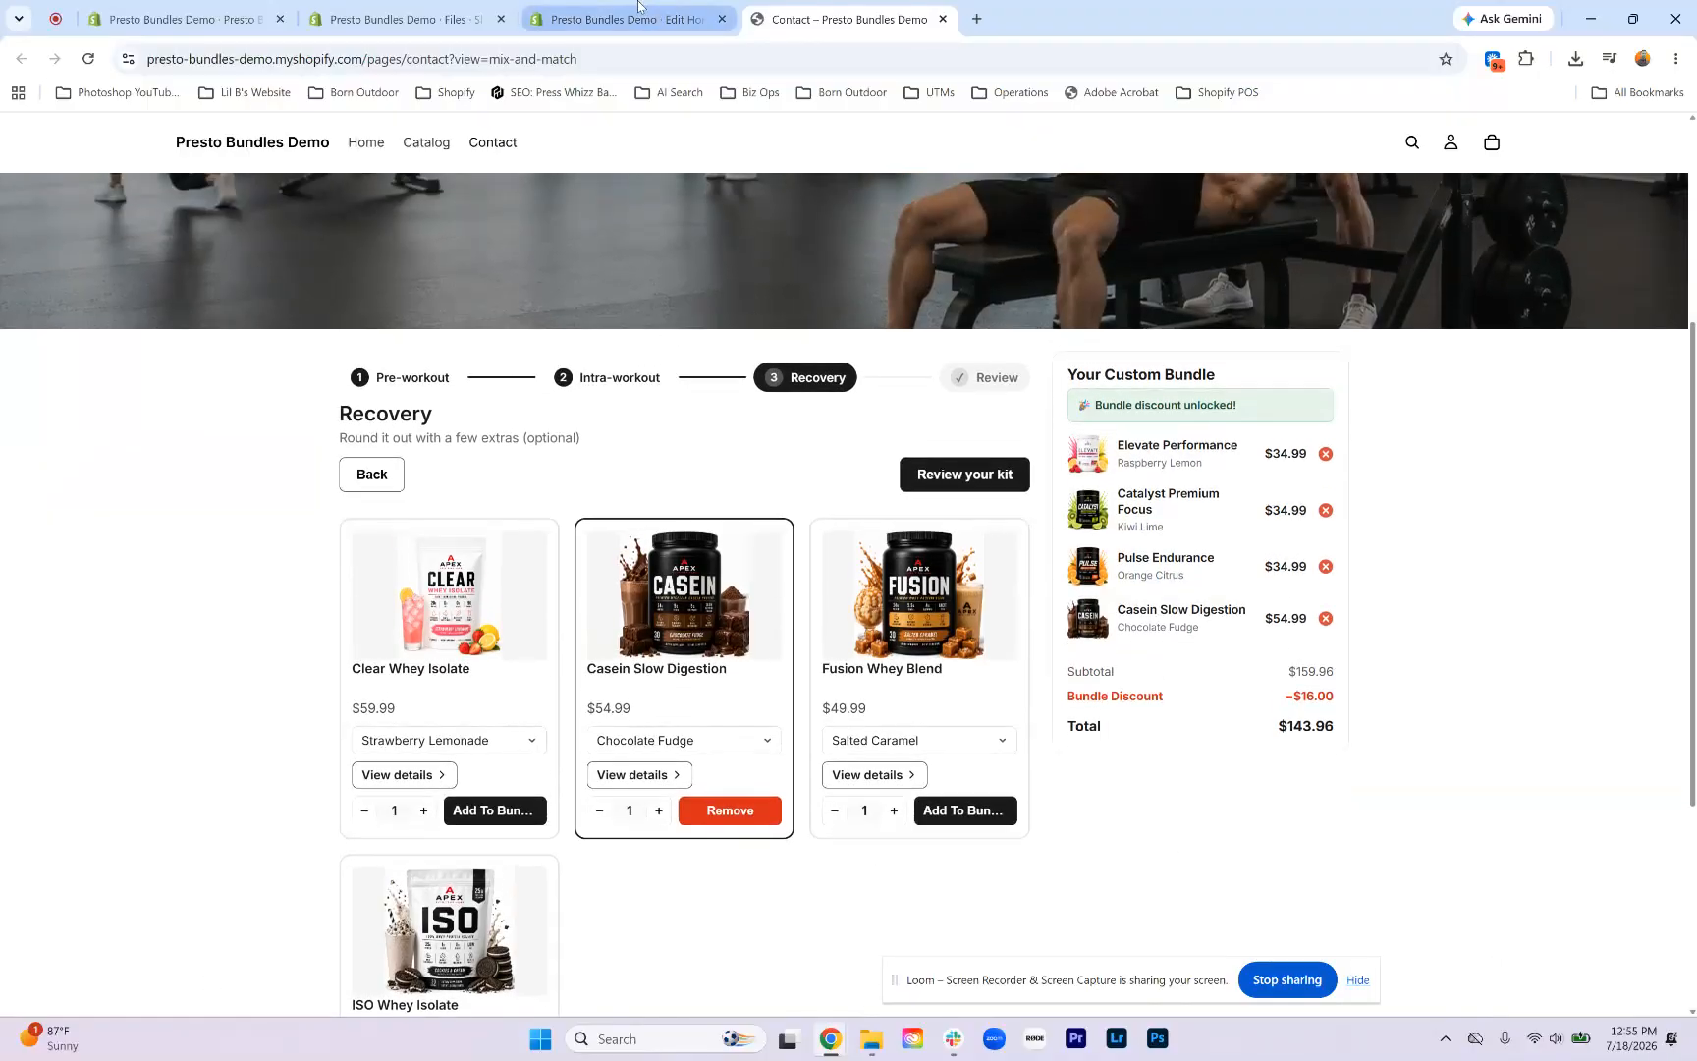
Step: In the Sports Performance bundle editor, set the Pre-workout step's variant picker style to Swatch buttons and save the changes
{"action": "left_click", "coordinate": [639, 6]}
{"action": "left_click", "coordinate": [472, 6]}
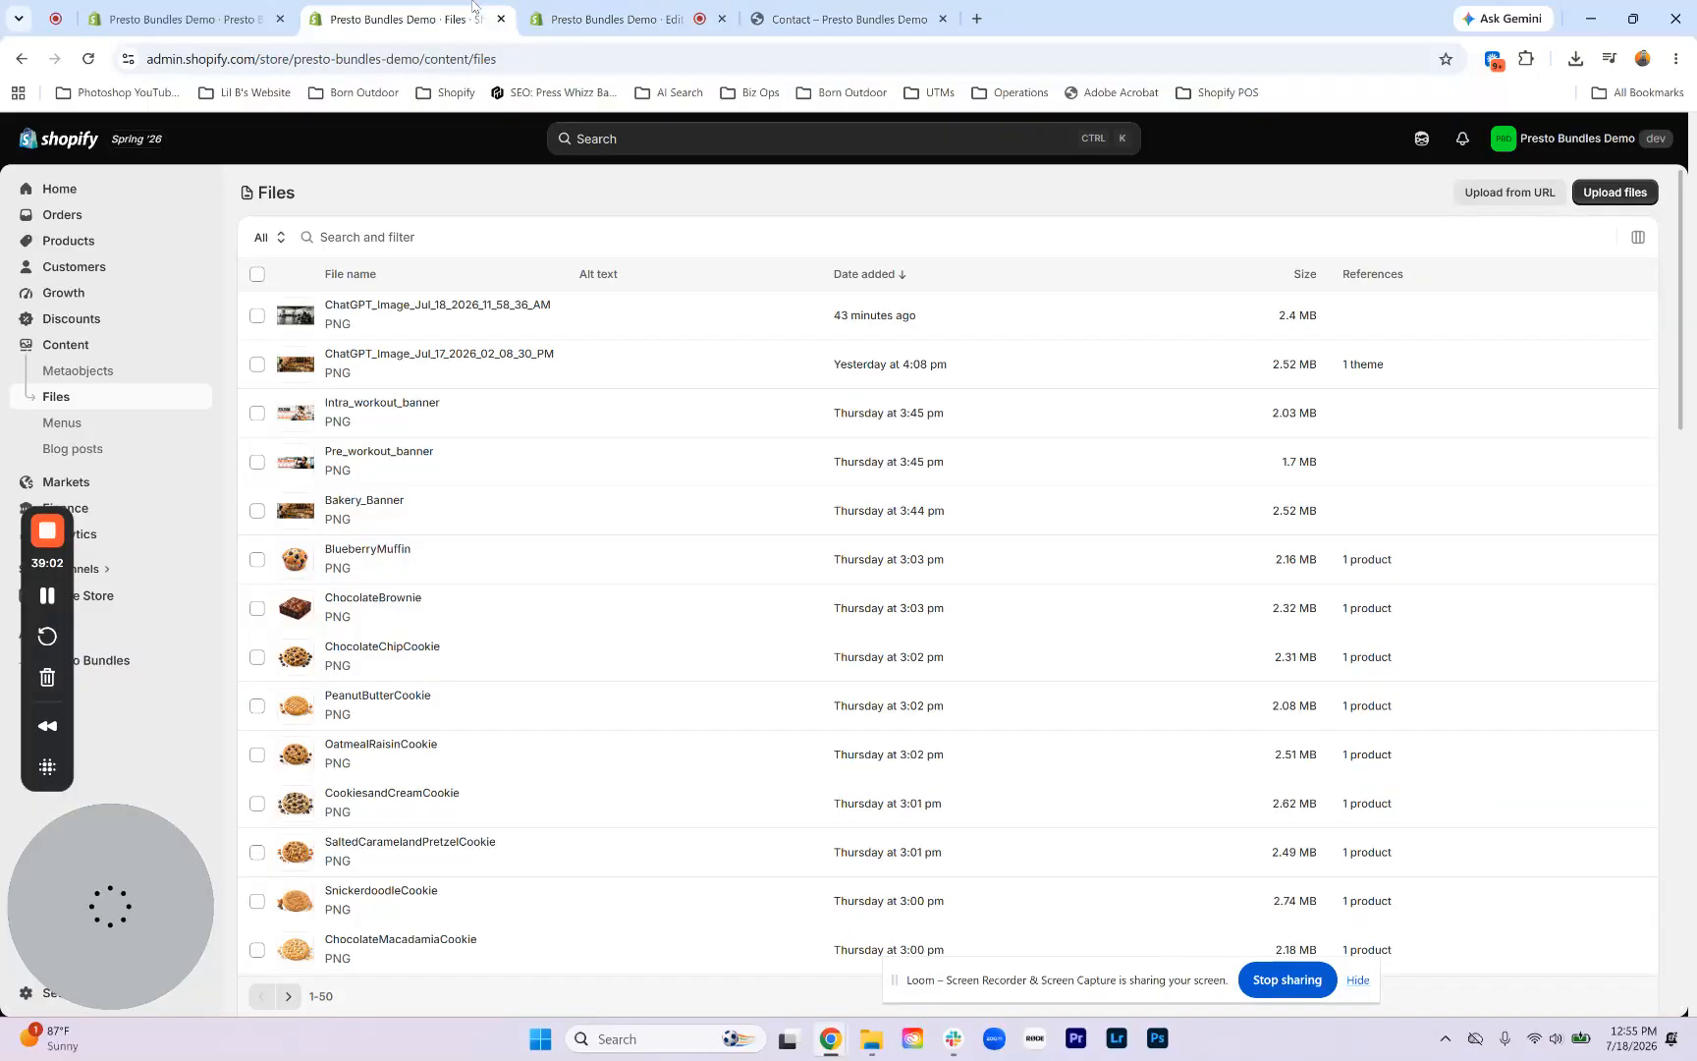
{"action": "left_click", "coordinate": [182, 18]}
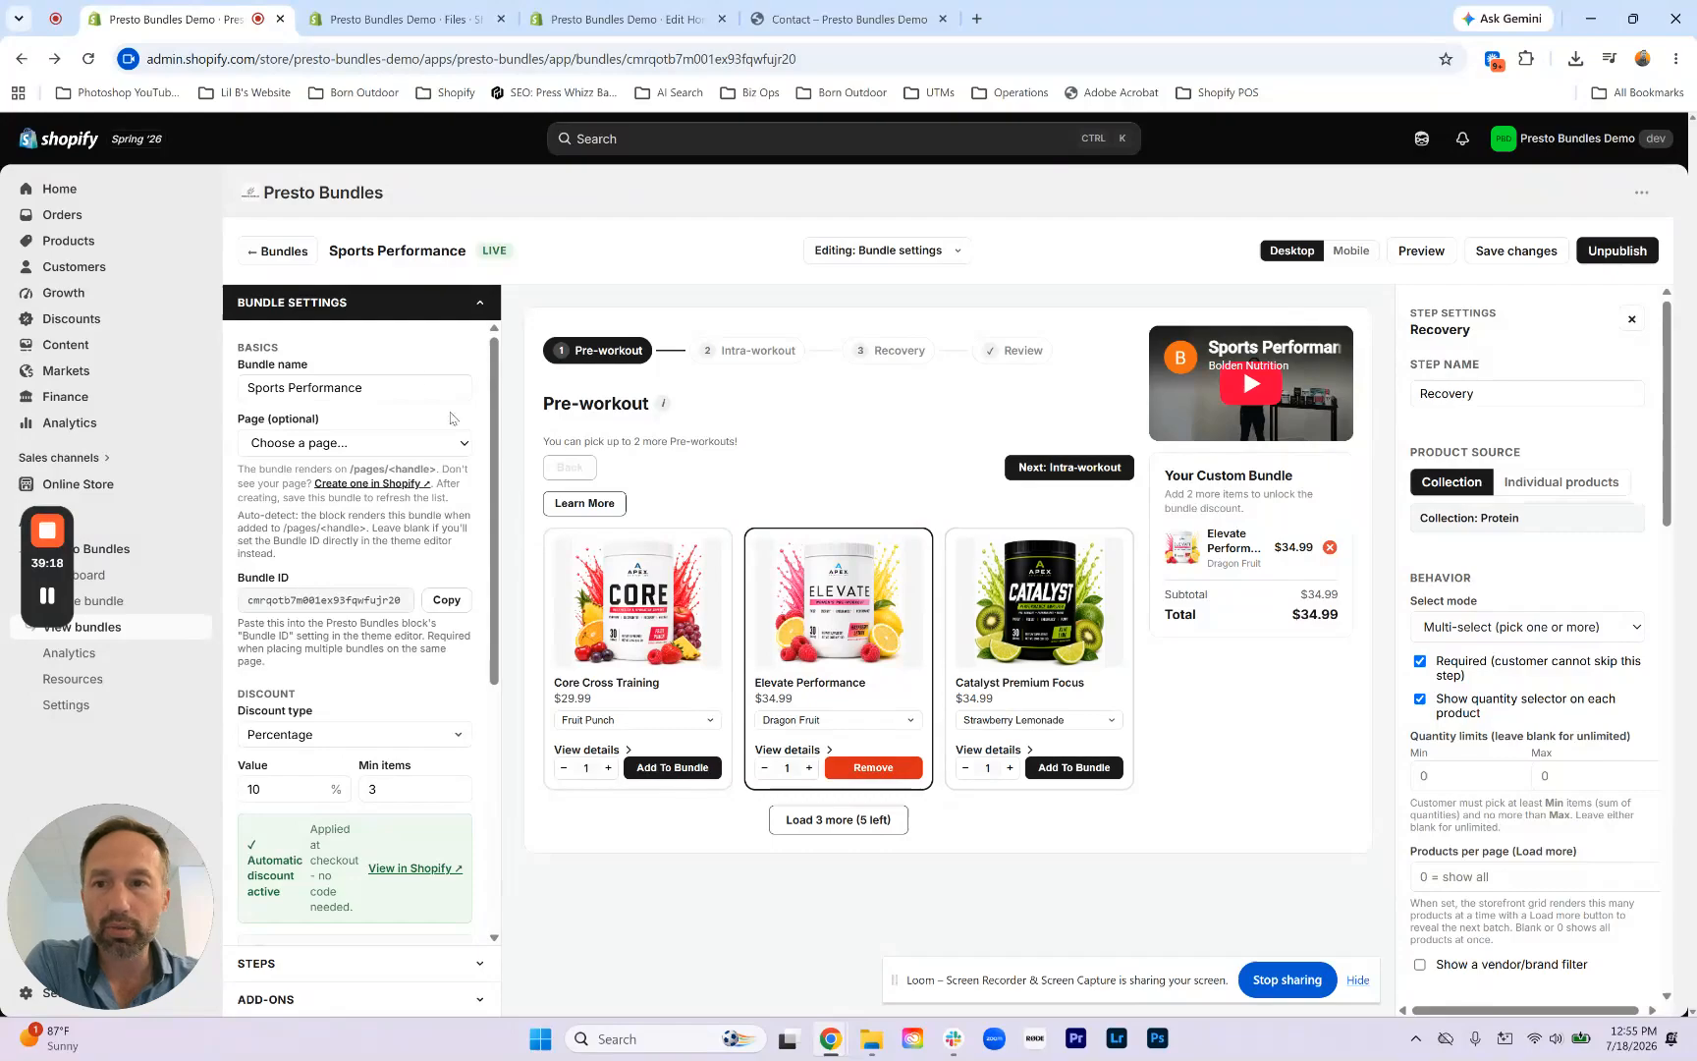
{"action": "left_click", "coordinate": [373, 307]}
{"action": "left_click", "coordinate": [344, 339]}
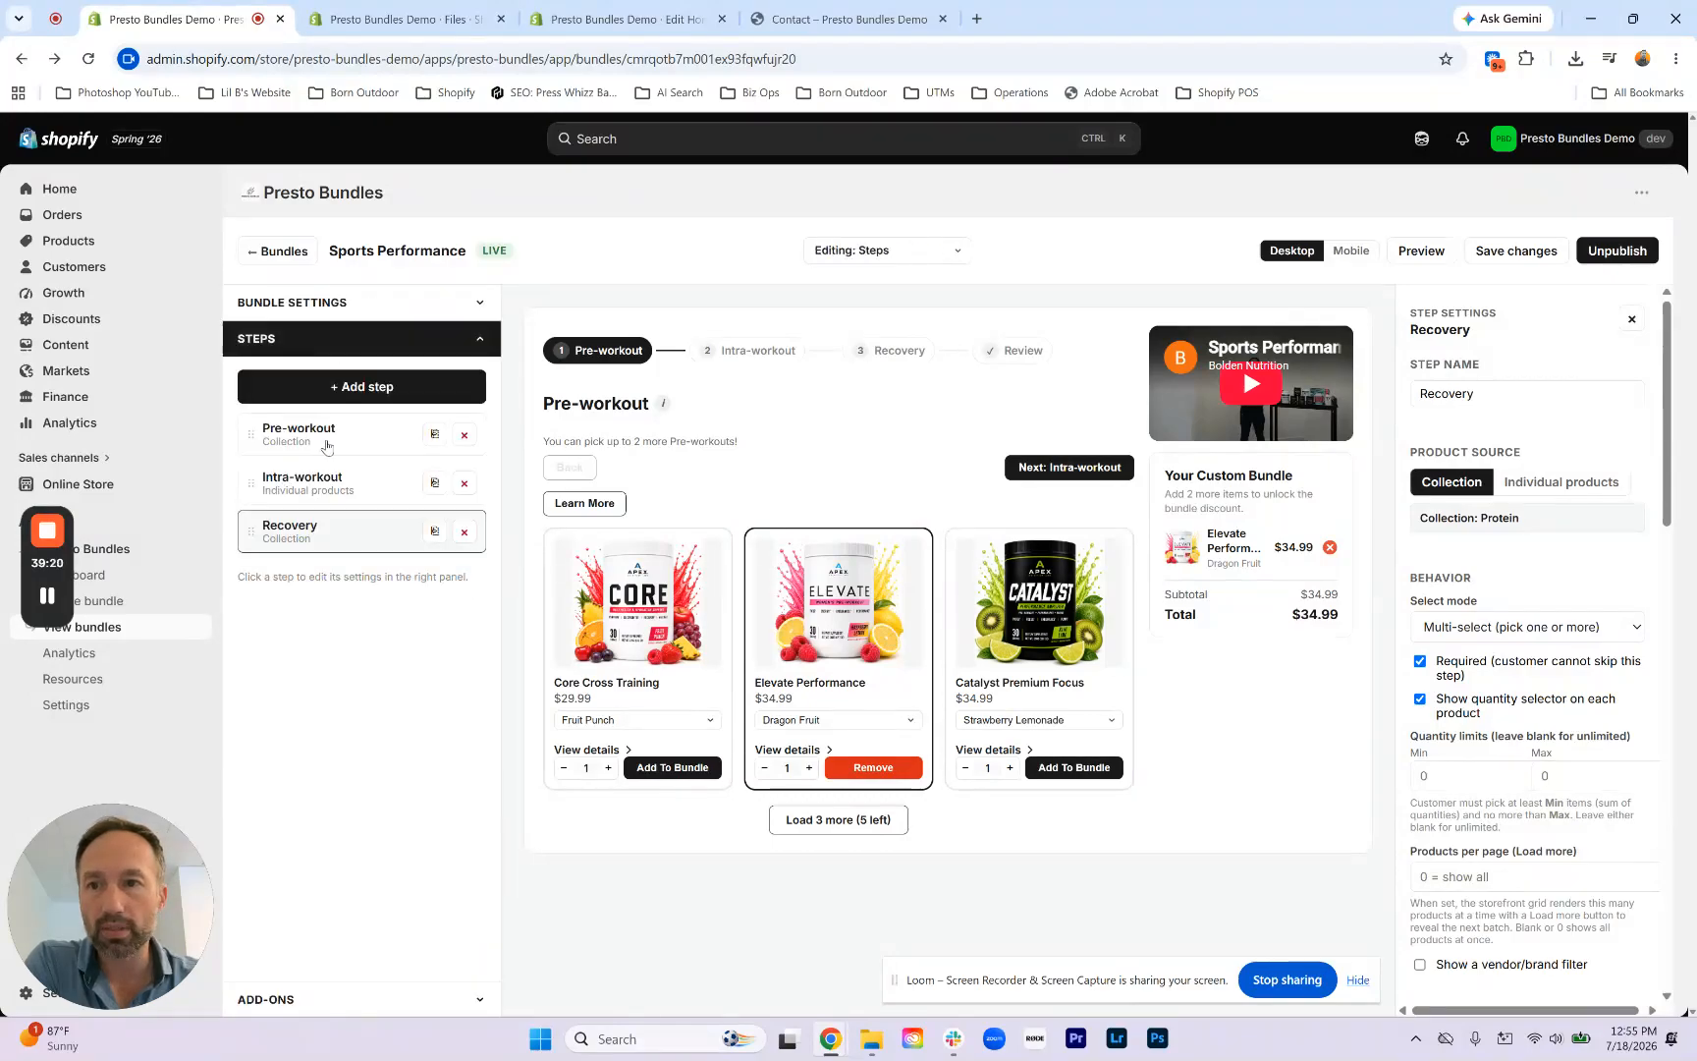
{"action": "left_click", "coordinate": [290, 436]}
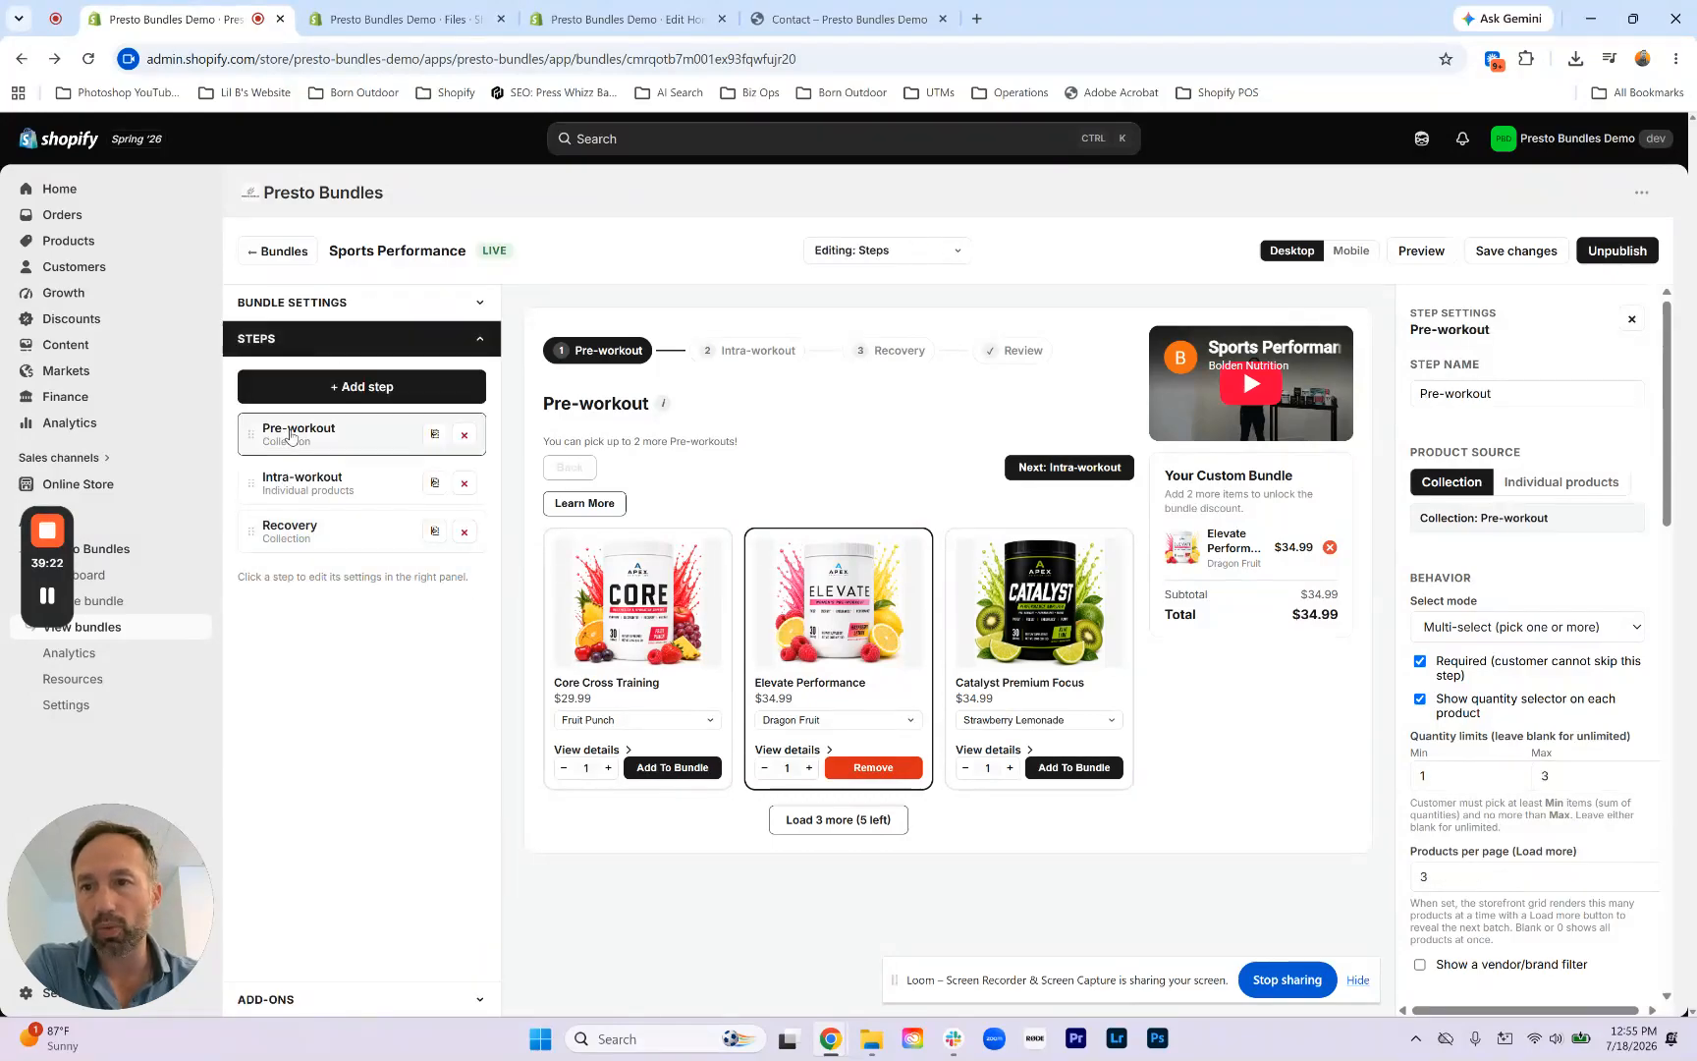
{"action": "scroll", "coordinate": [1480, 618], "scroll_direction": "down", "scroll_amount": 4}
{"action": "scroll", "coordinate": [1481, 622], "scroll_direction": "down", "scroll_amount": 3}
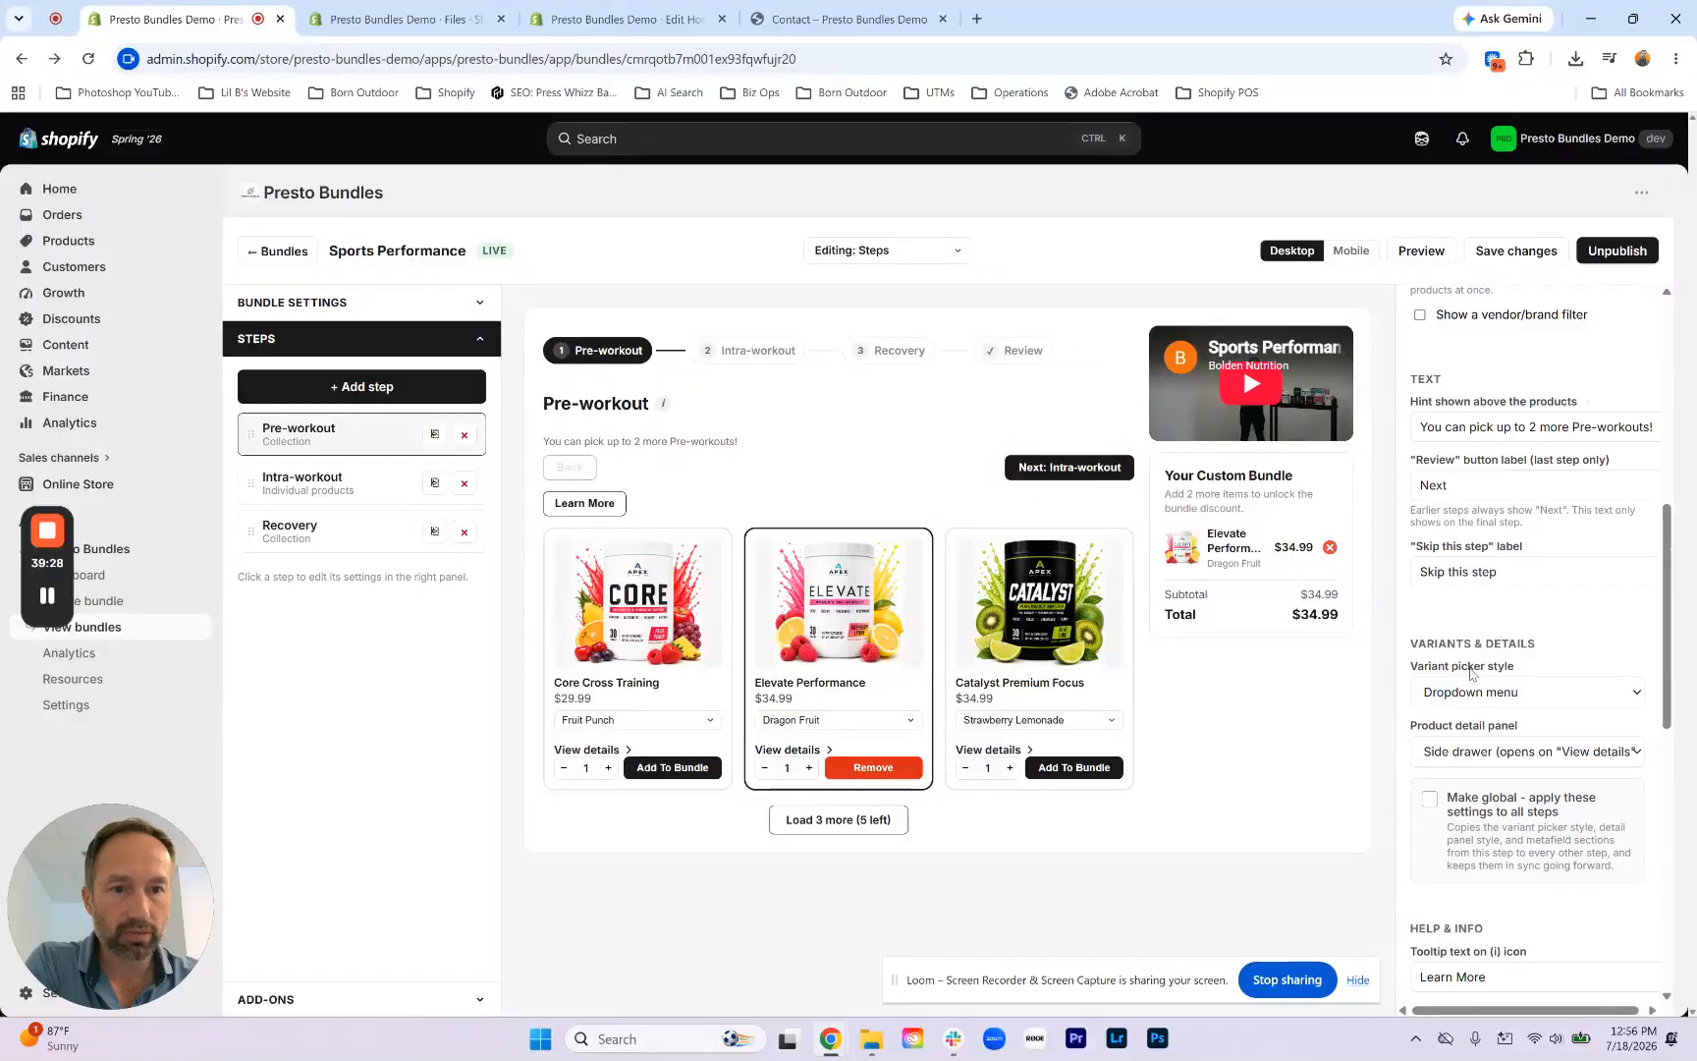
{"action": "left_click", "coordinate": [1467, 693]}
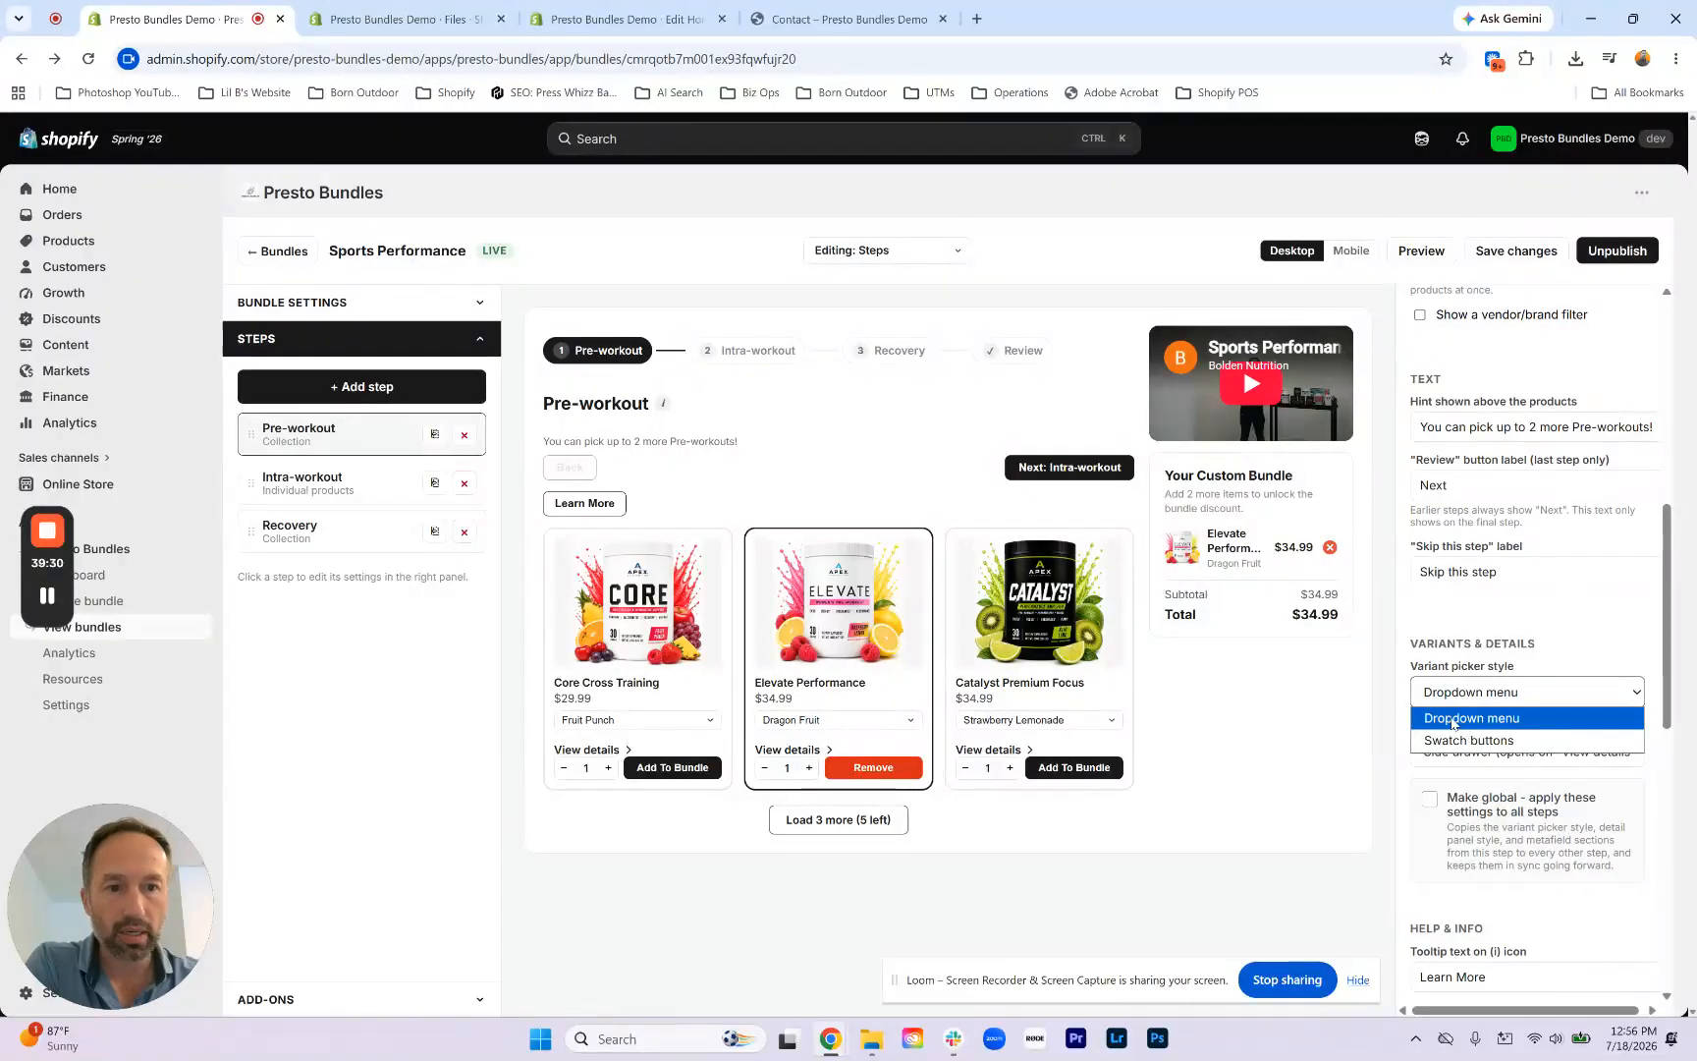
{"action": "left_click", "coordinate": [1459, 740]}
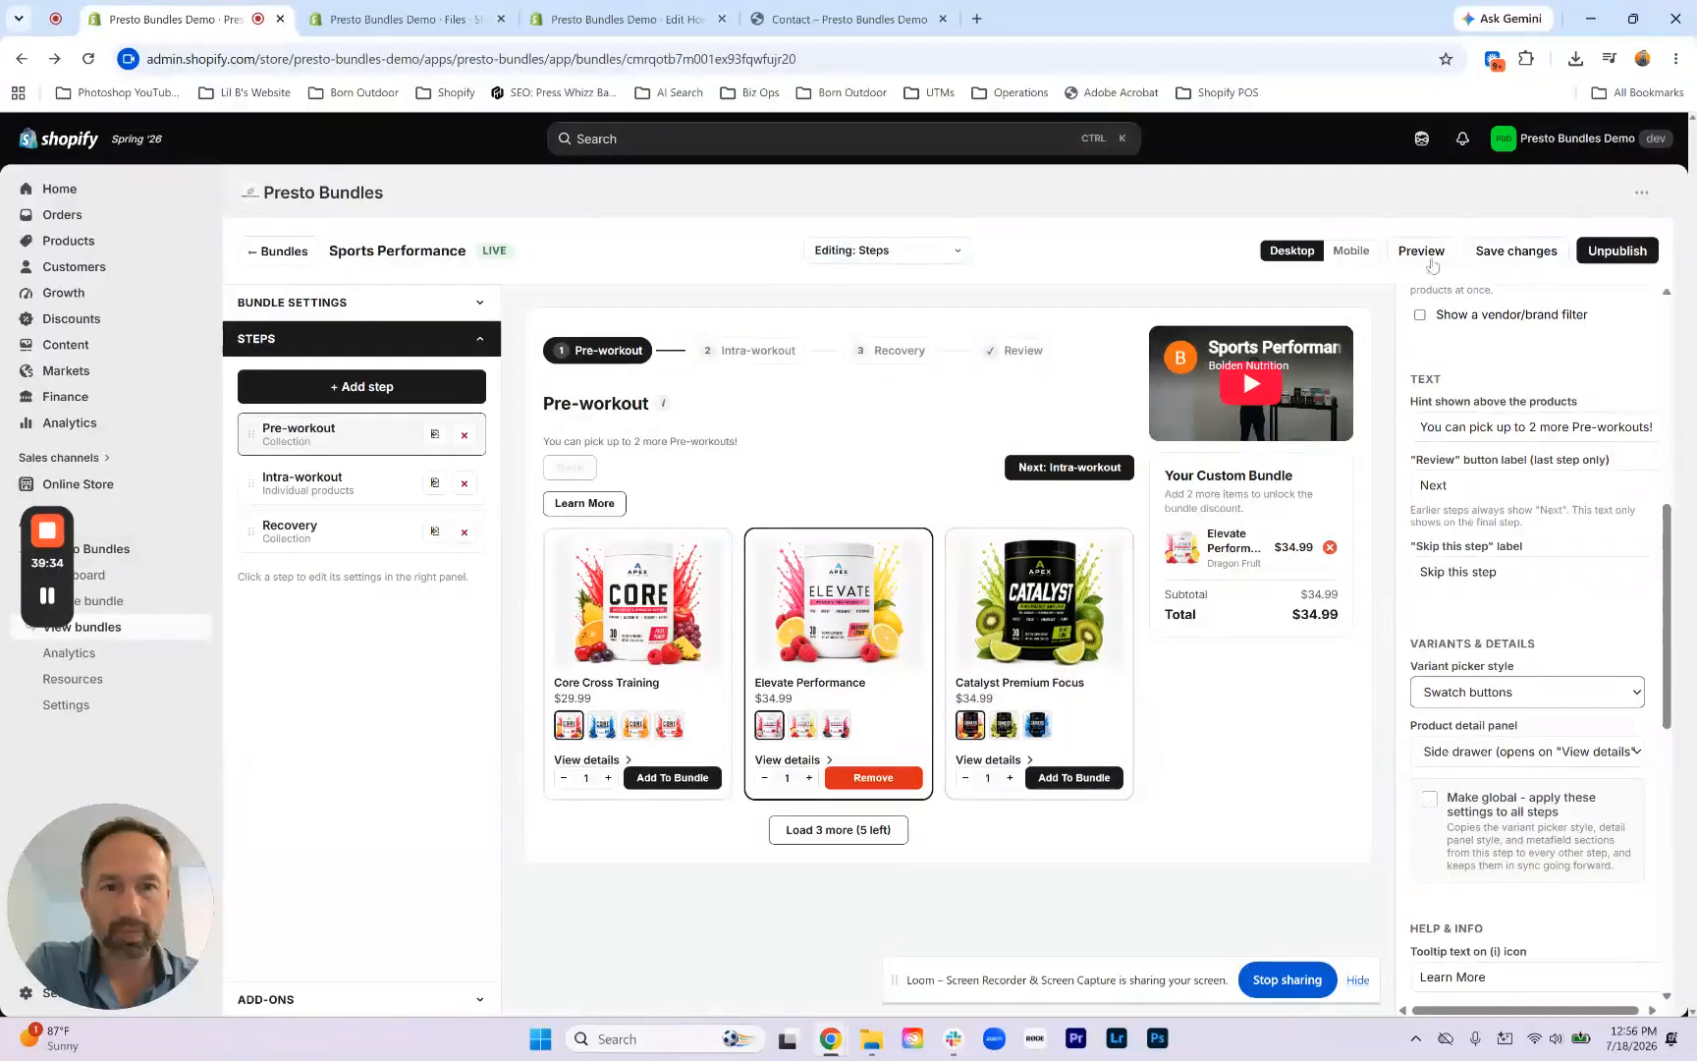
{"action": "left_click", "coordinate": [1501, 253]}
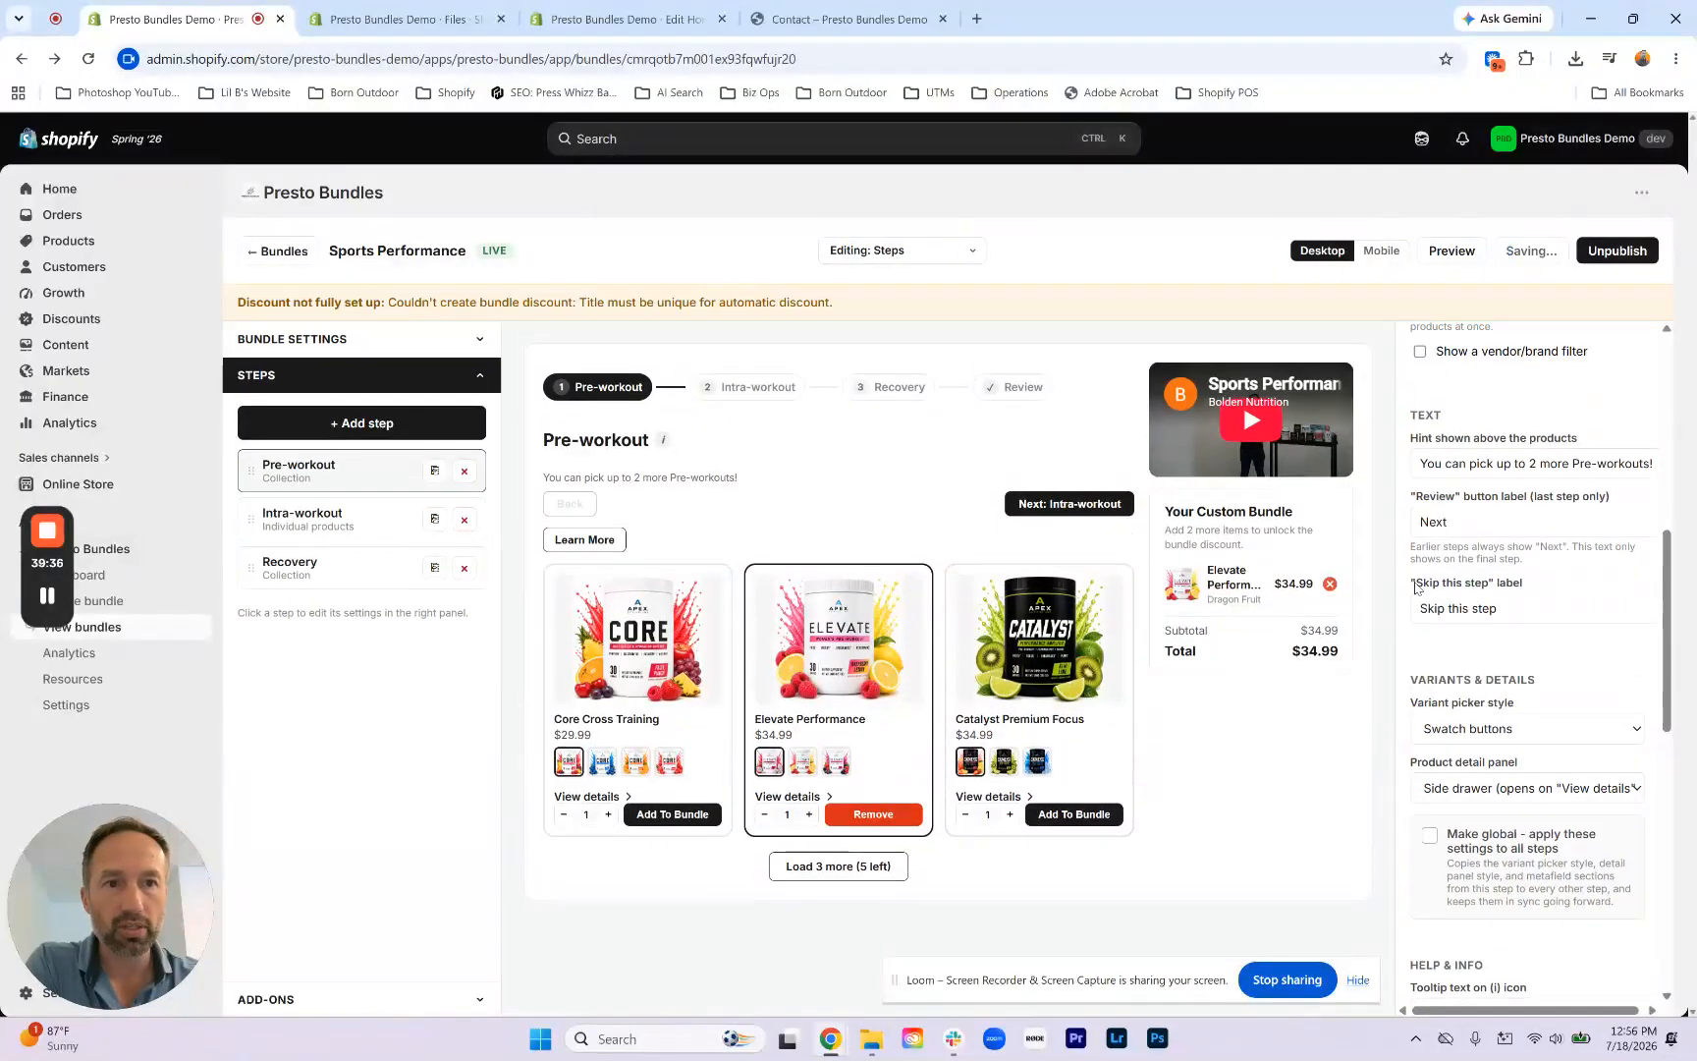
Step: Reload the storefront bundle page and add Core Cross Training in Orange to the bundle using the flavor swatches
{"action": "left_click", "coordinate": [839, 19]}
{"action": "left_click", "coordinate": [90, 59]}
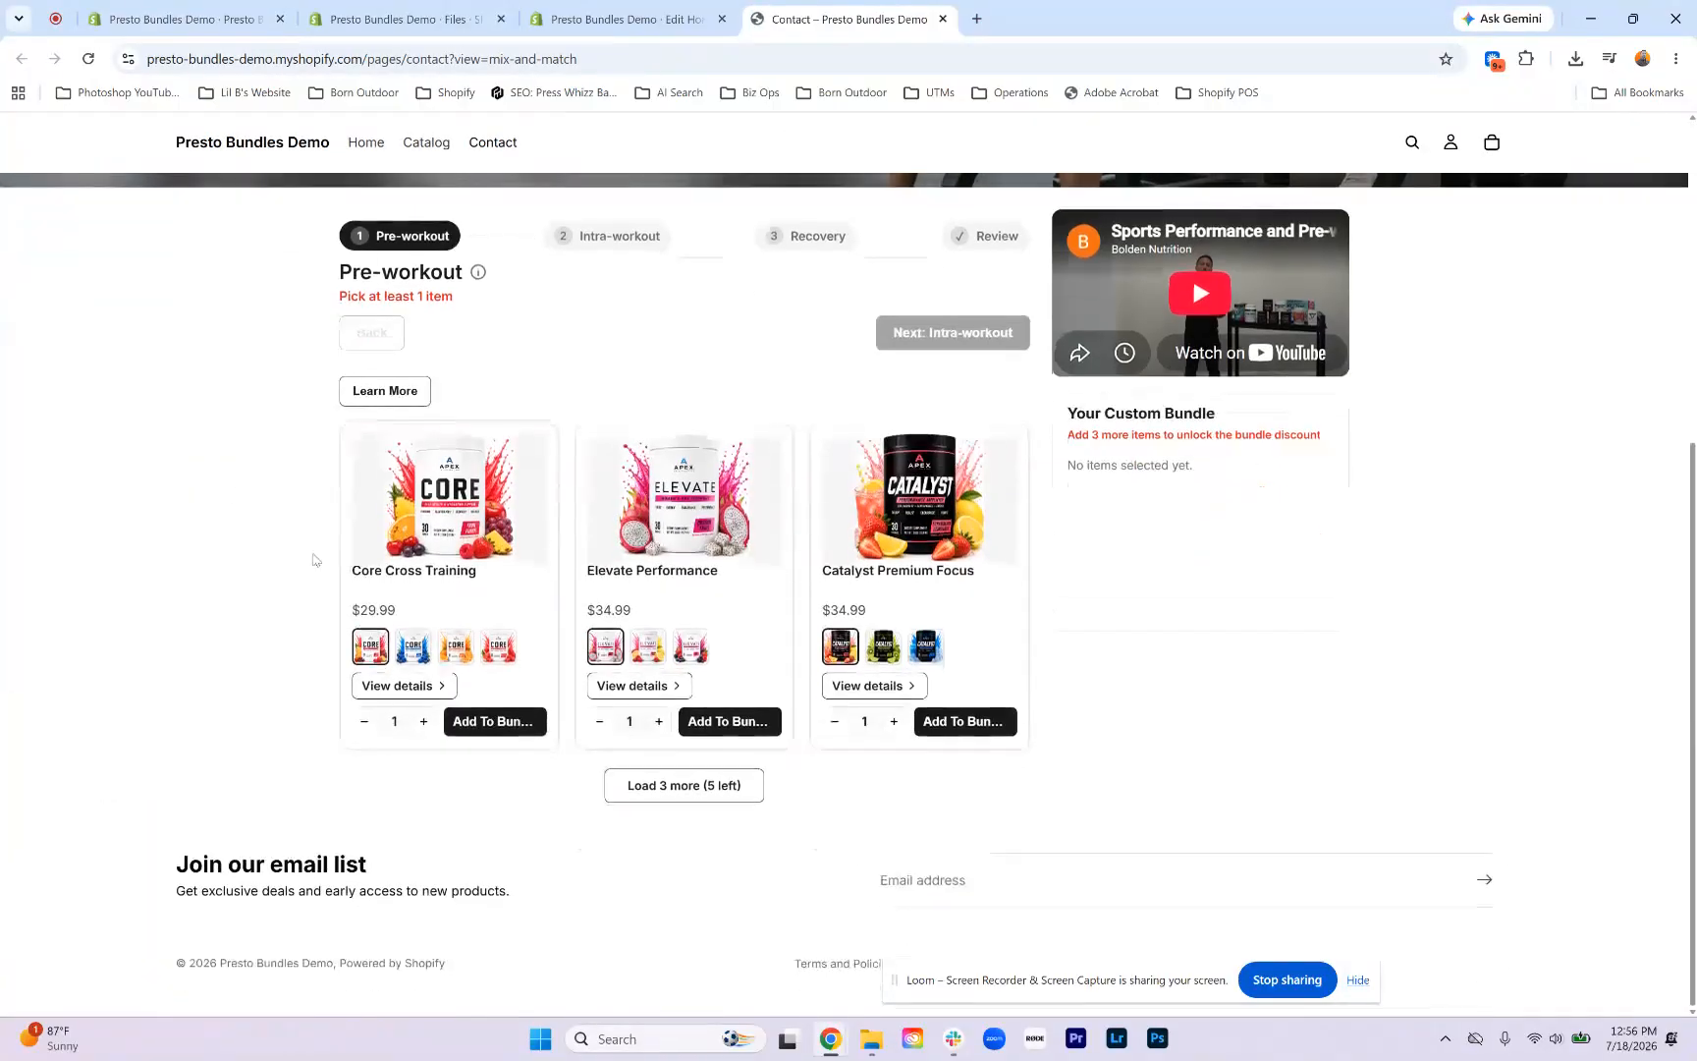
{"action": "left_click", "coordinate": [413, 644]}
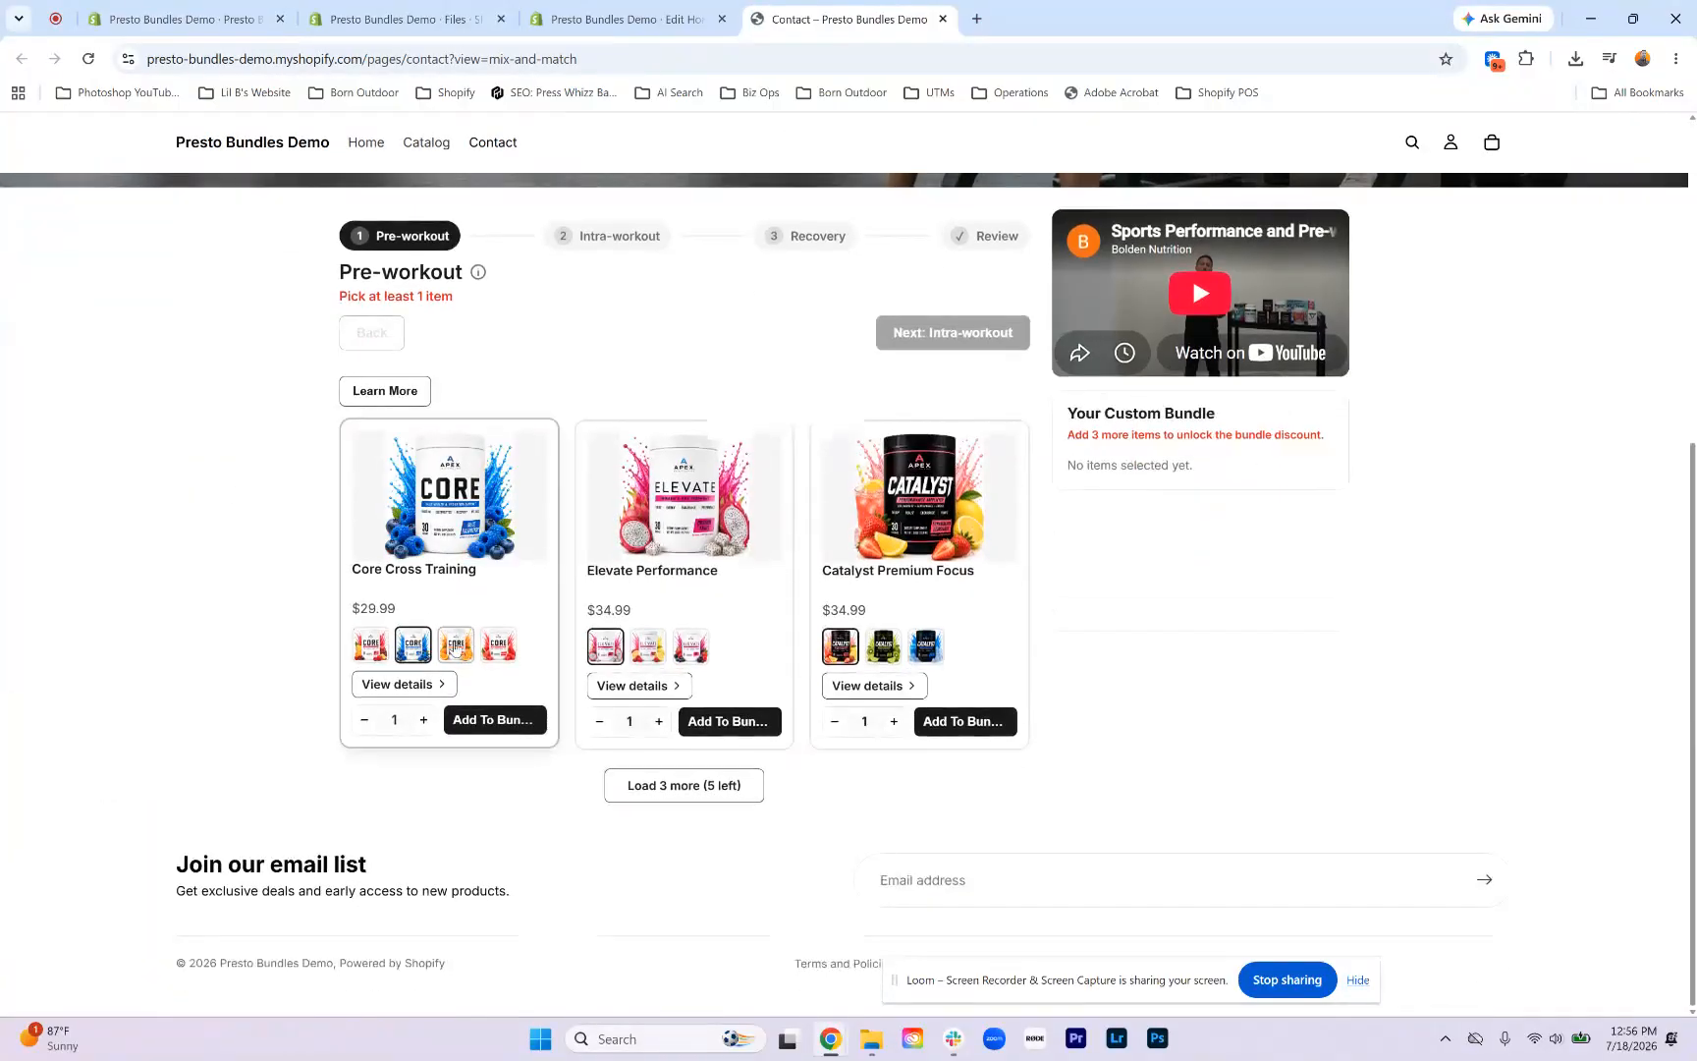
{"action": "left_click", "coordinate": [454, 646]}
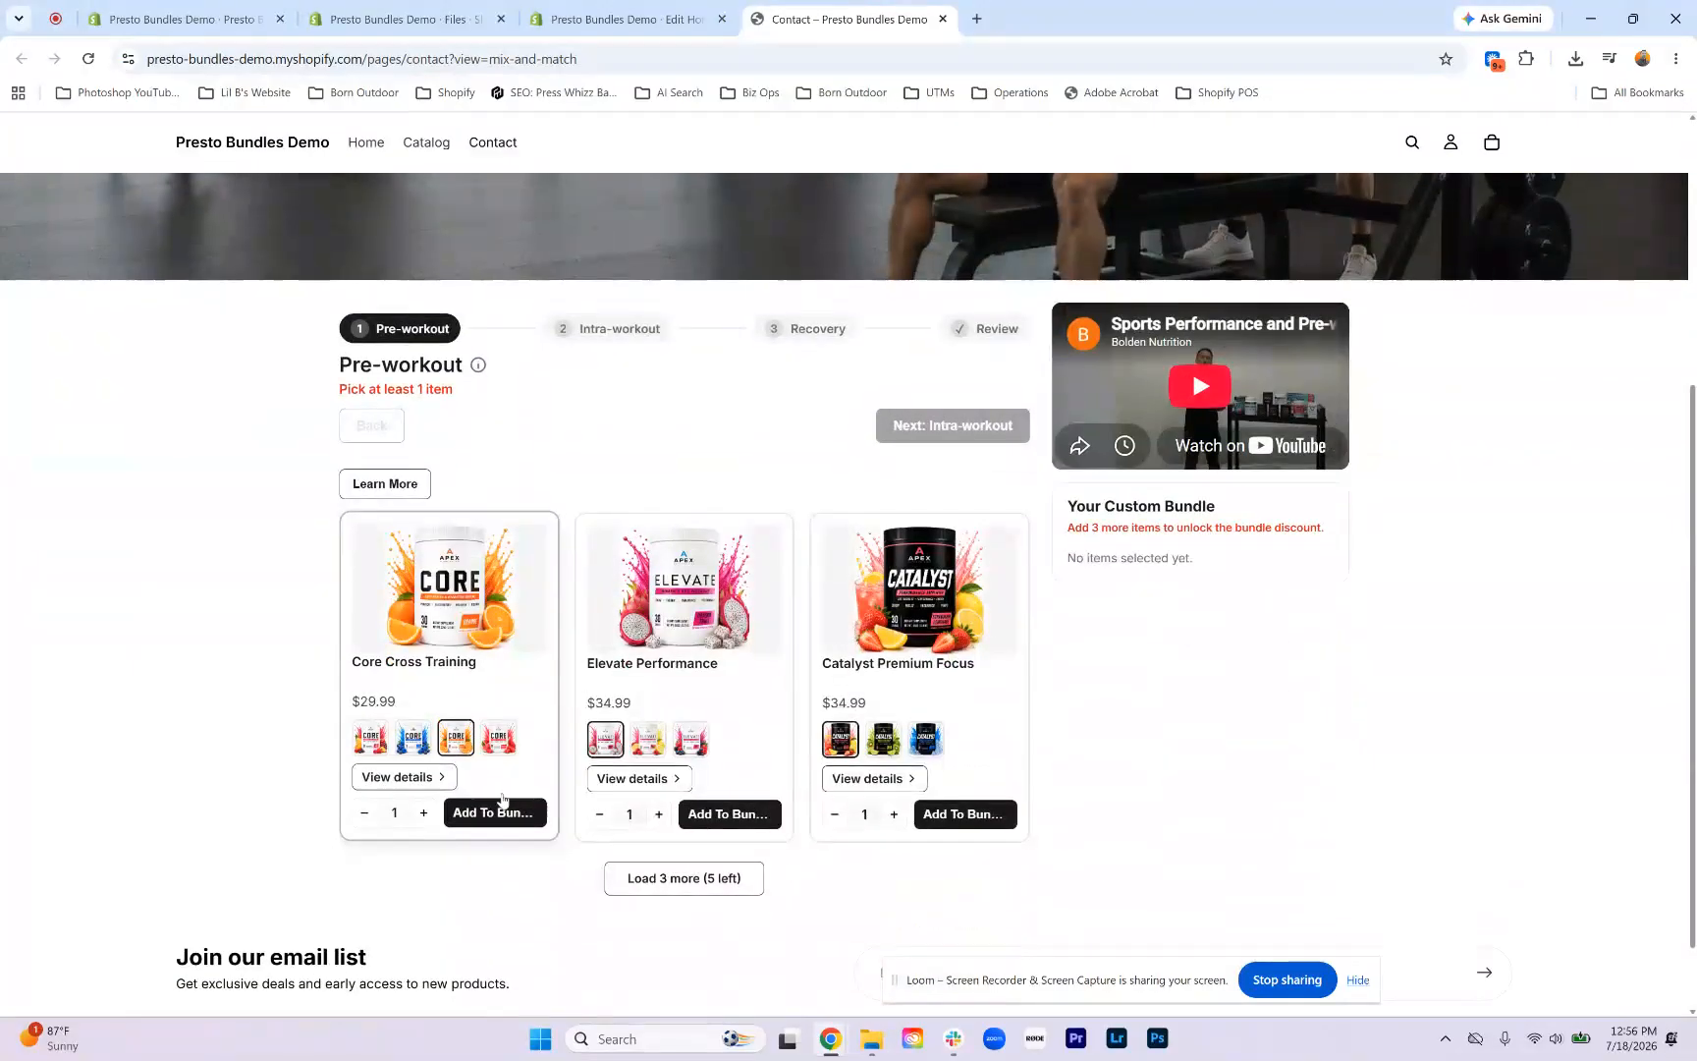
{"action": "left_click", "coordinate": [490, 817]}
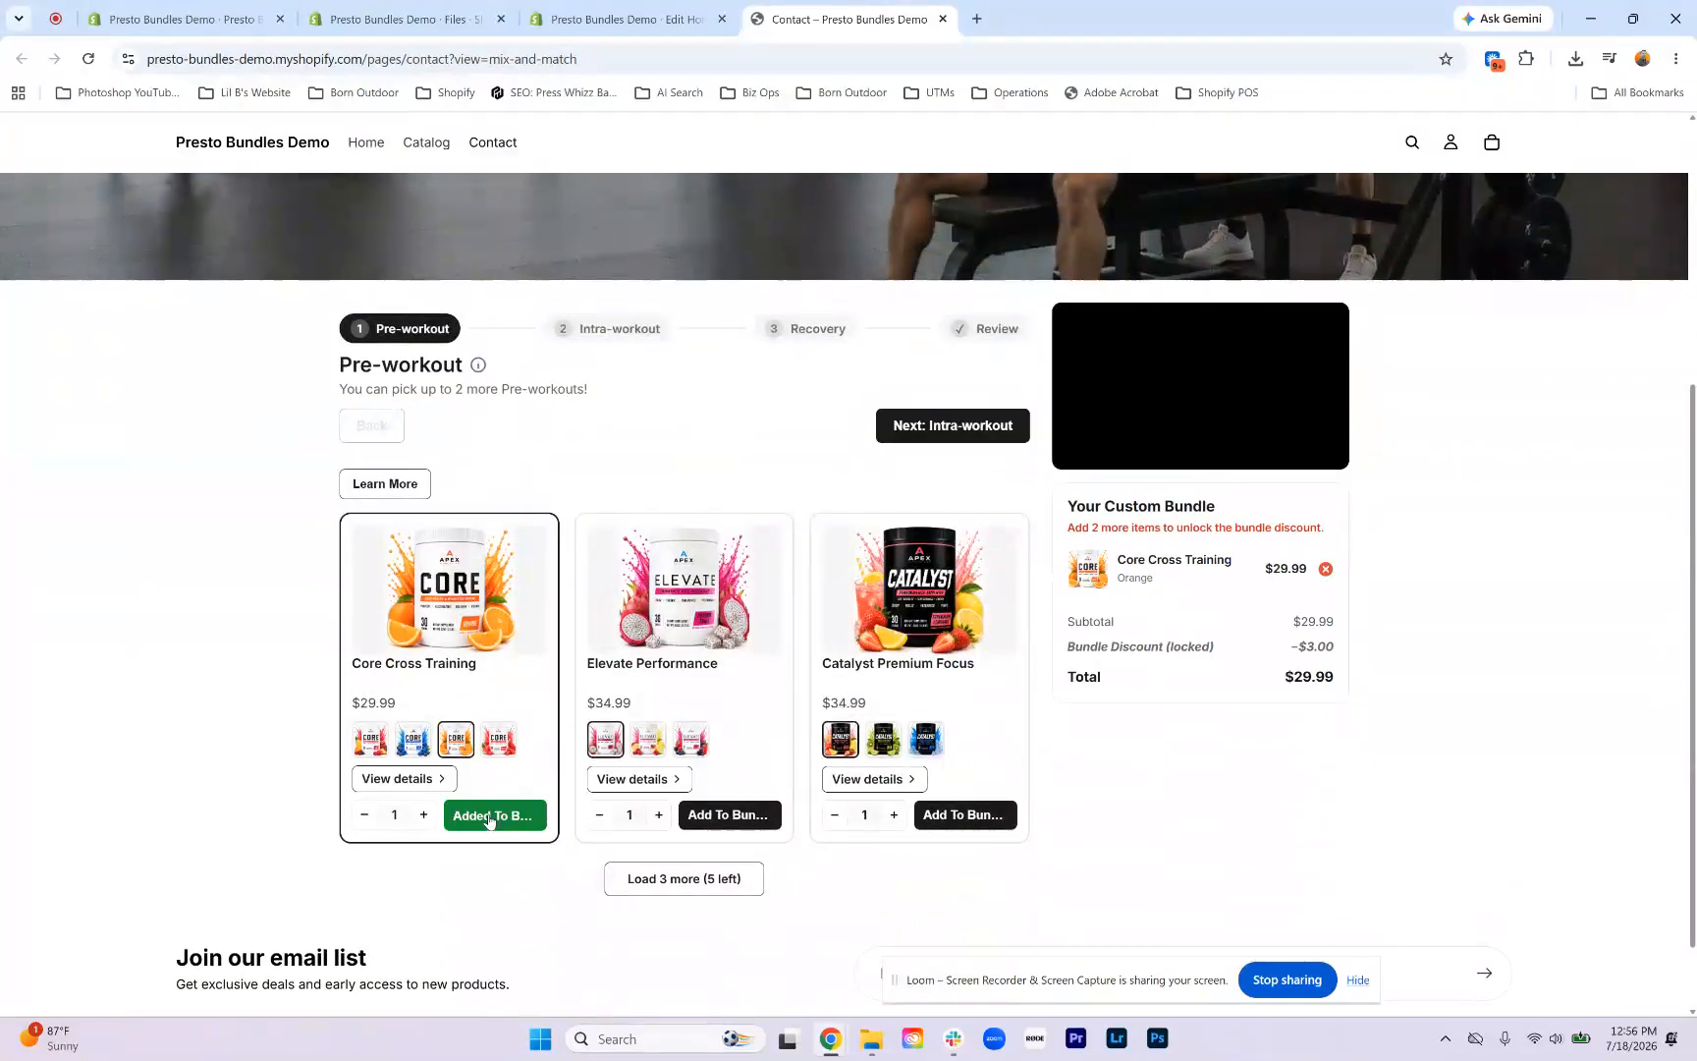
Step: In the Intra-workout stage, view the Flow Endurance and Pulse Endurance details and add Flow Endurance in Raspberry Lemonade to the bundle
{"action": "left_click", "coordinate": [933, 440]}
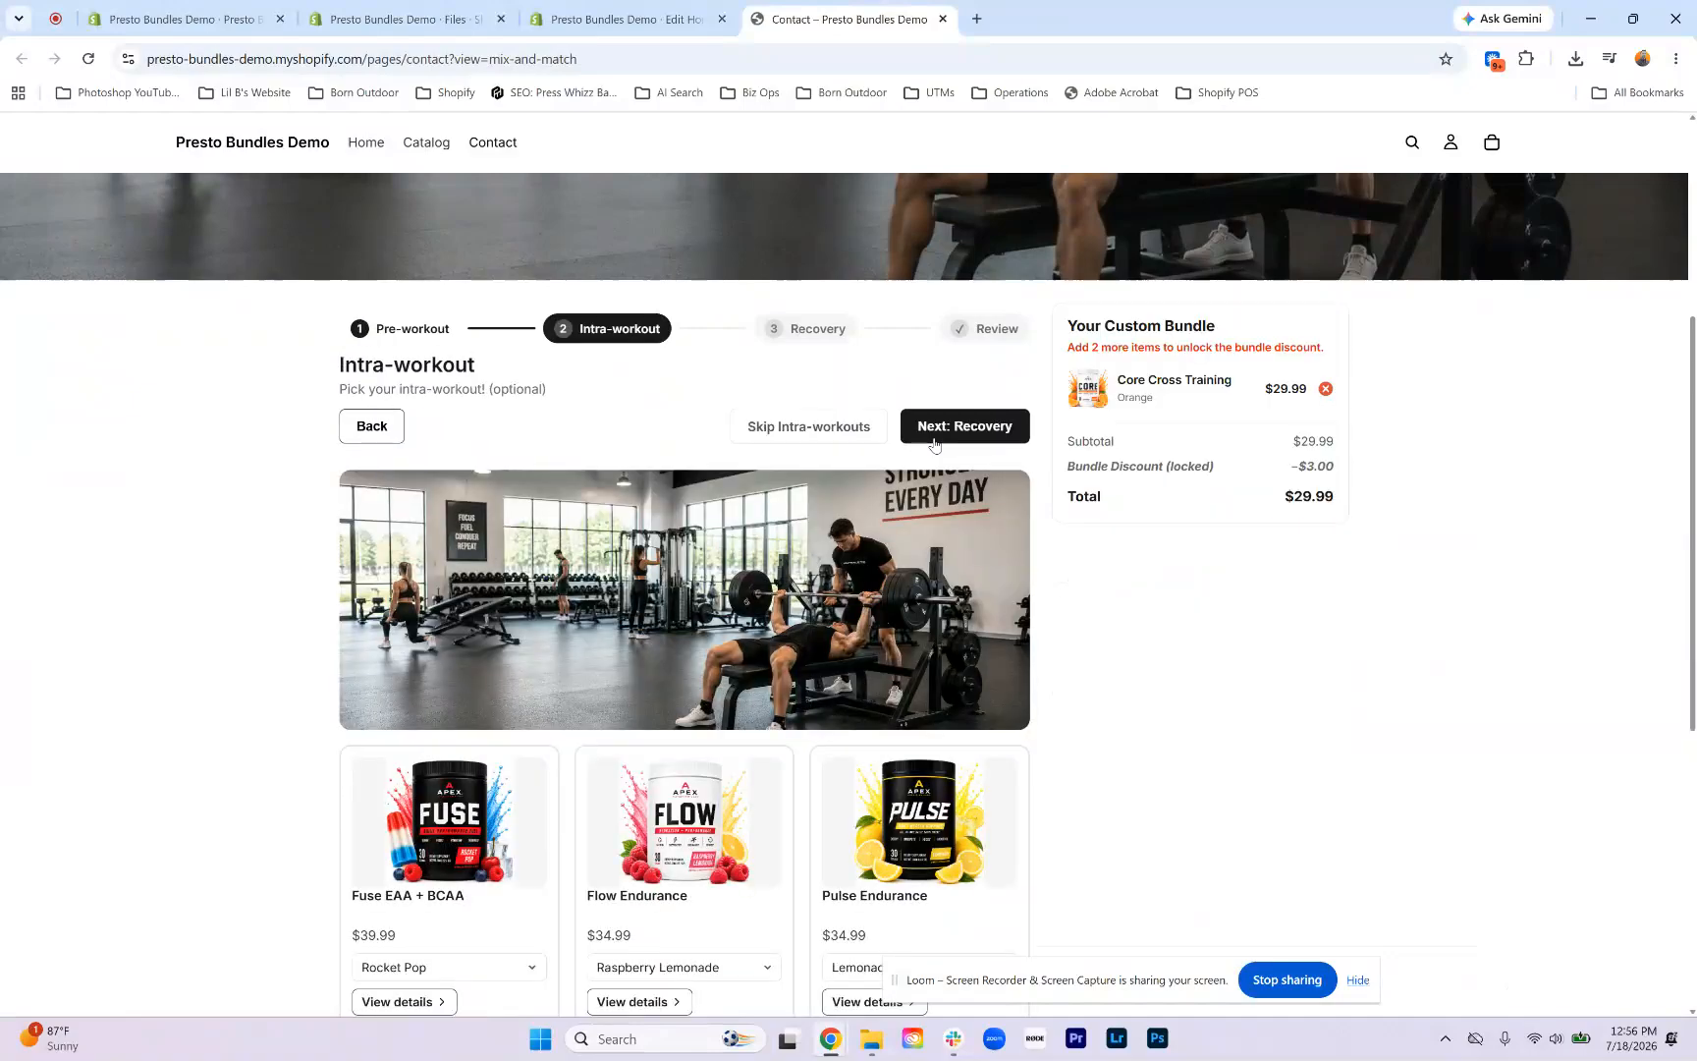
{"action": "scroll", "coordinate": [786, 628], "scroll_direction": "down", "scroll_amount": 2}
{"action": "left_click", "coordinate": [660, 810]}
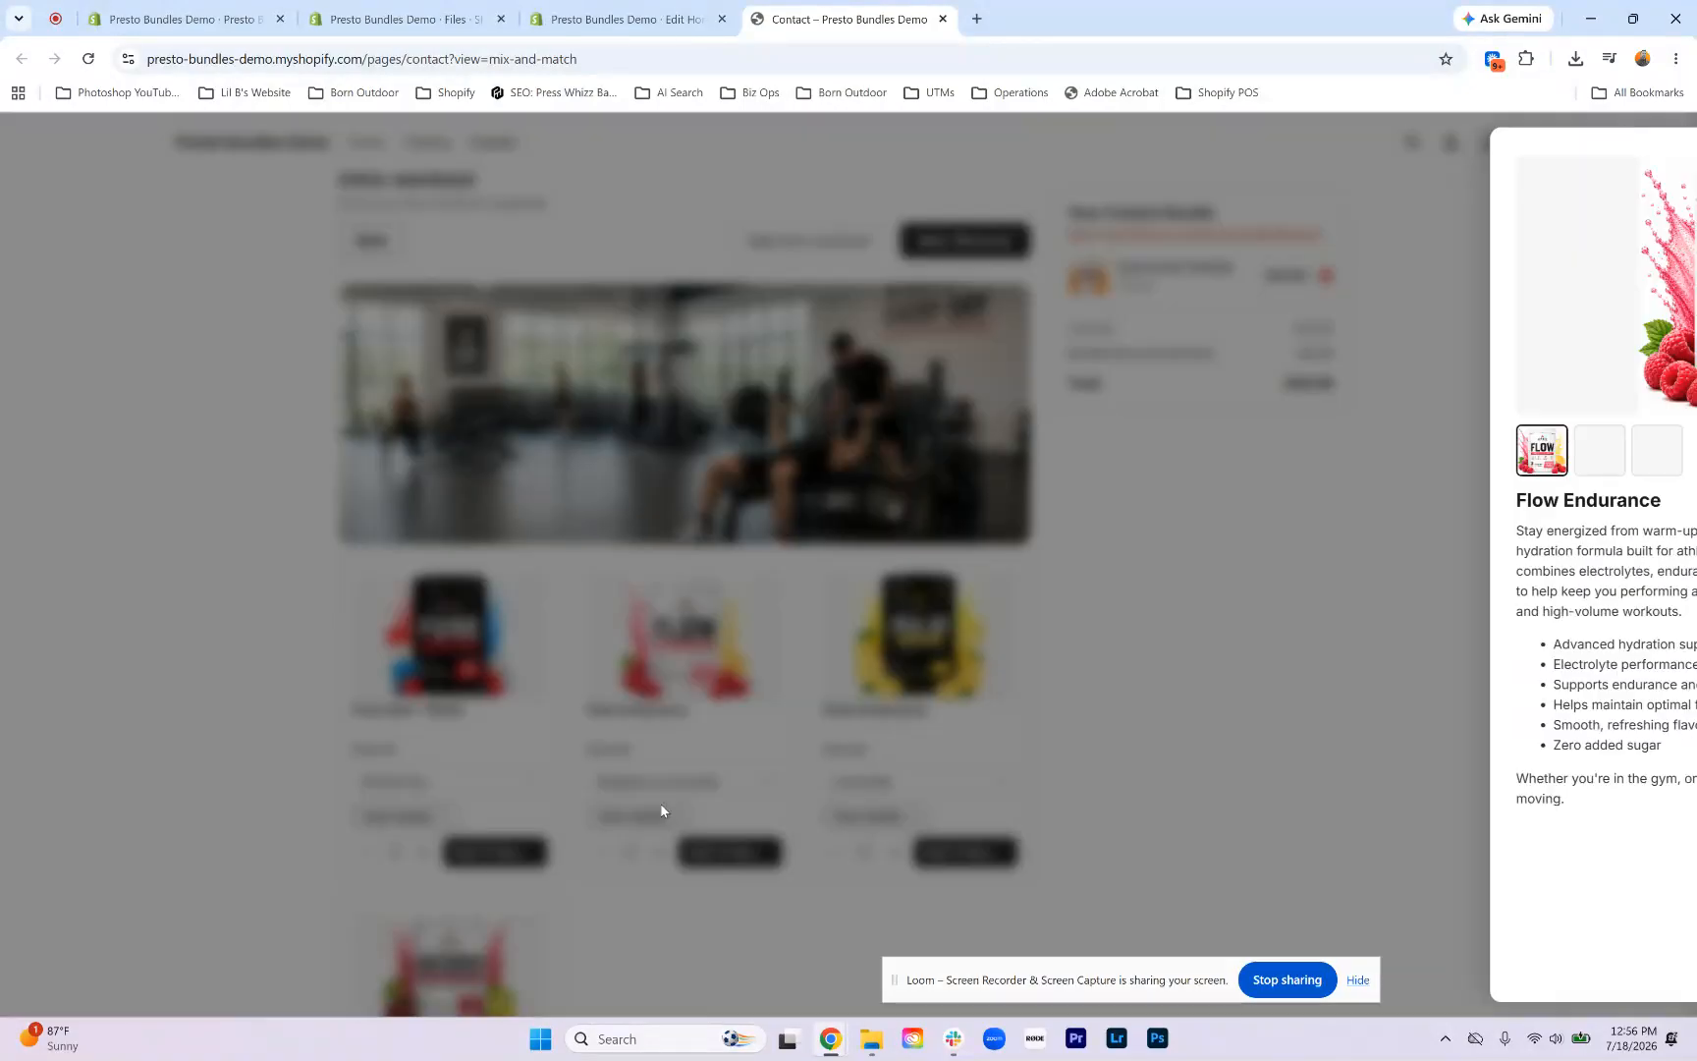
{"action": "left_click_drag", "start_coordinate": [1219, 807], "coordinate": [1149, 535]}
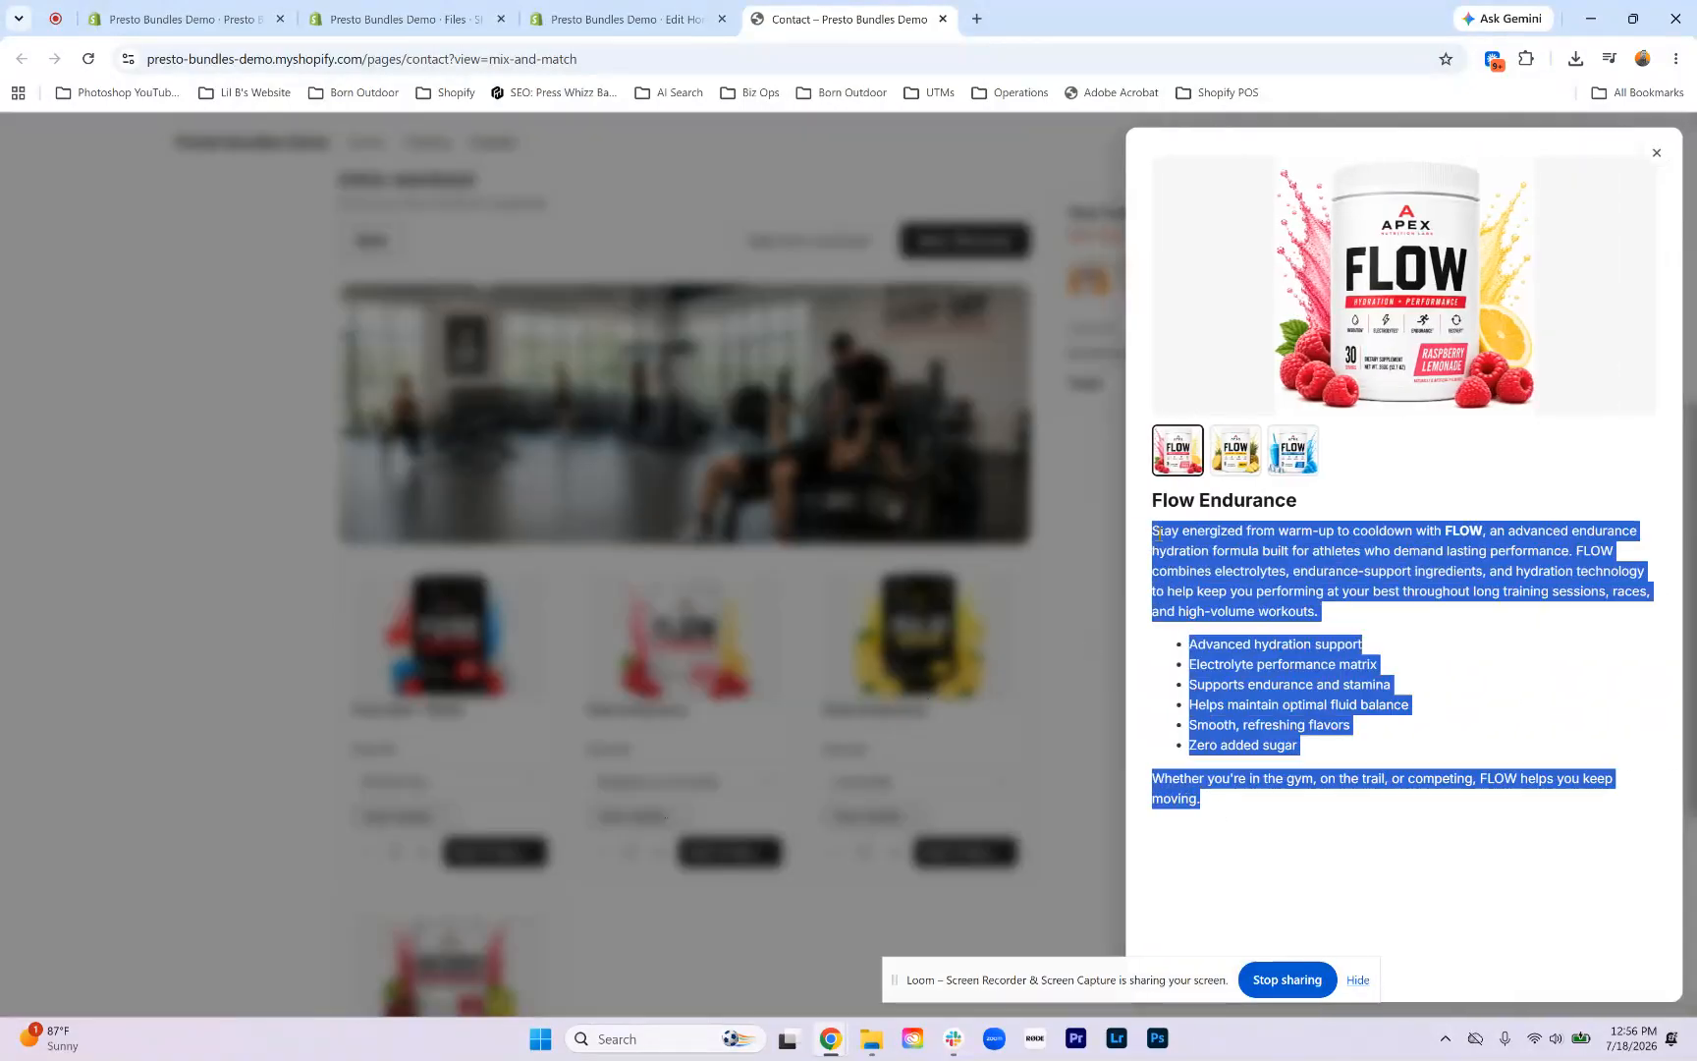
{"action": "left_click", "coordinate": [1222, 546]}
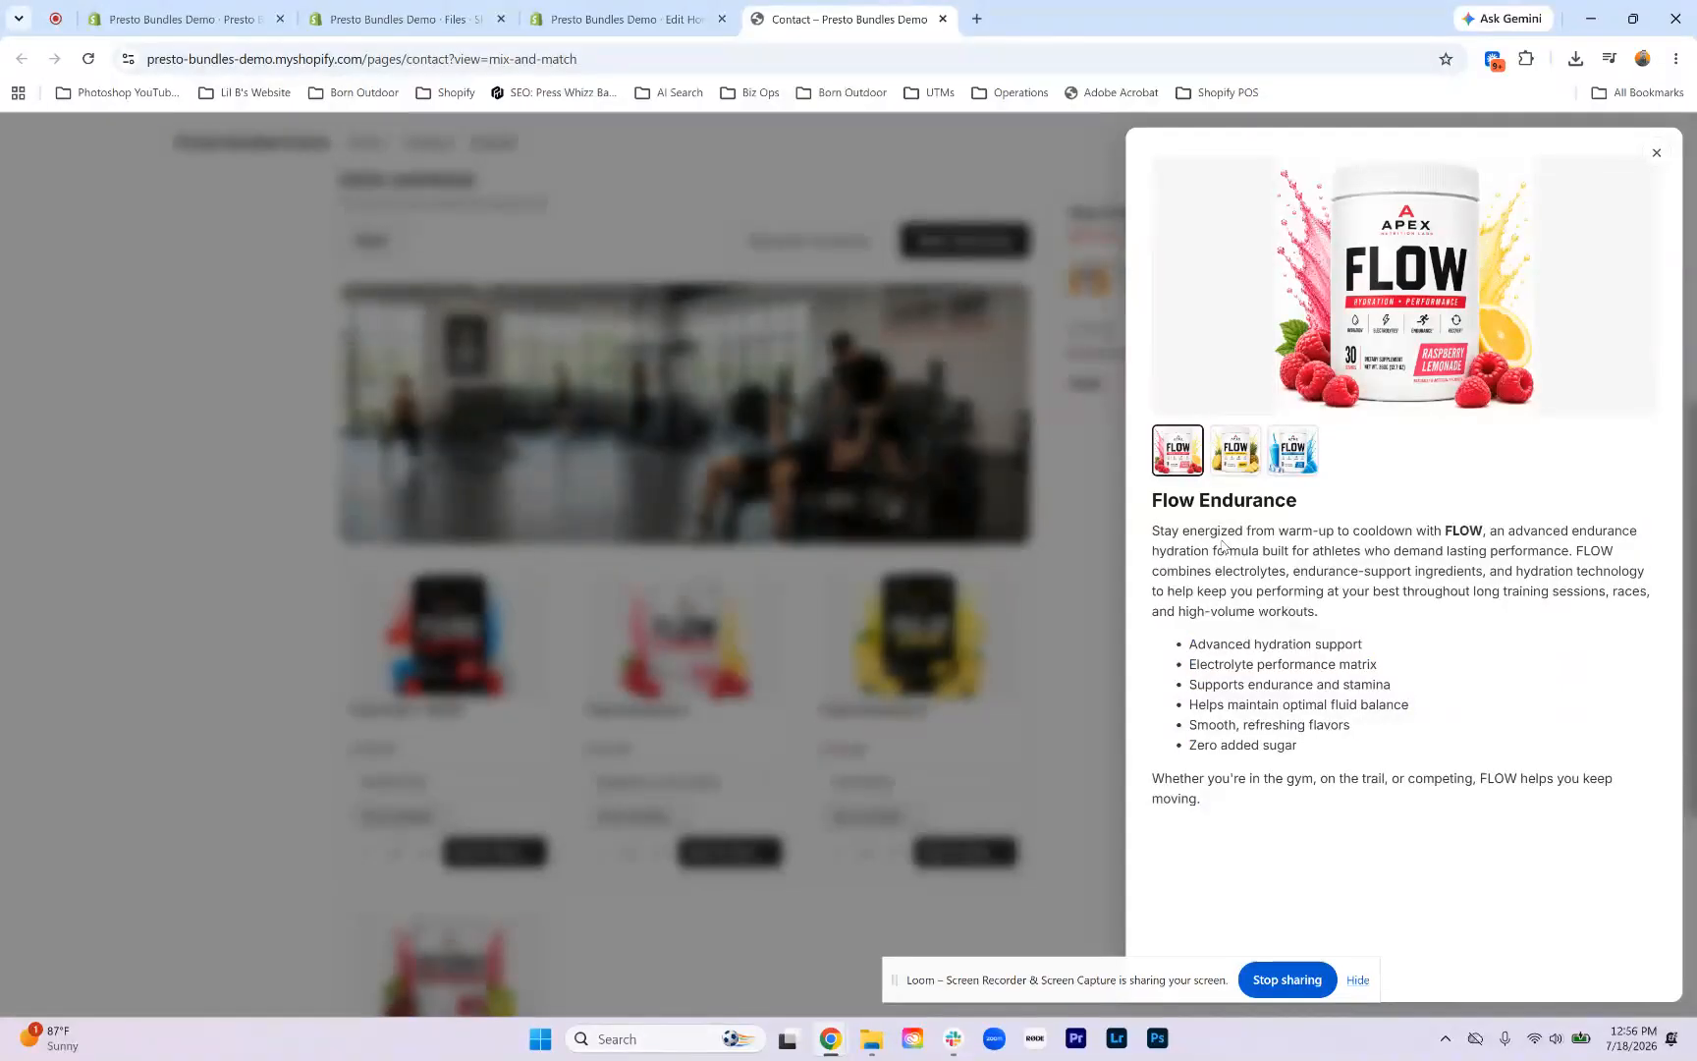
{"action": "left_click", "coordinate": [742, 675]}
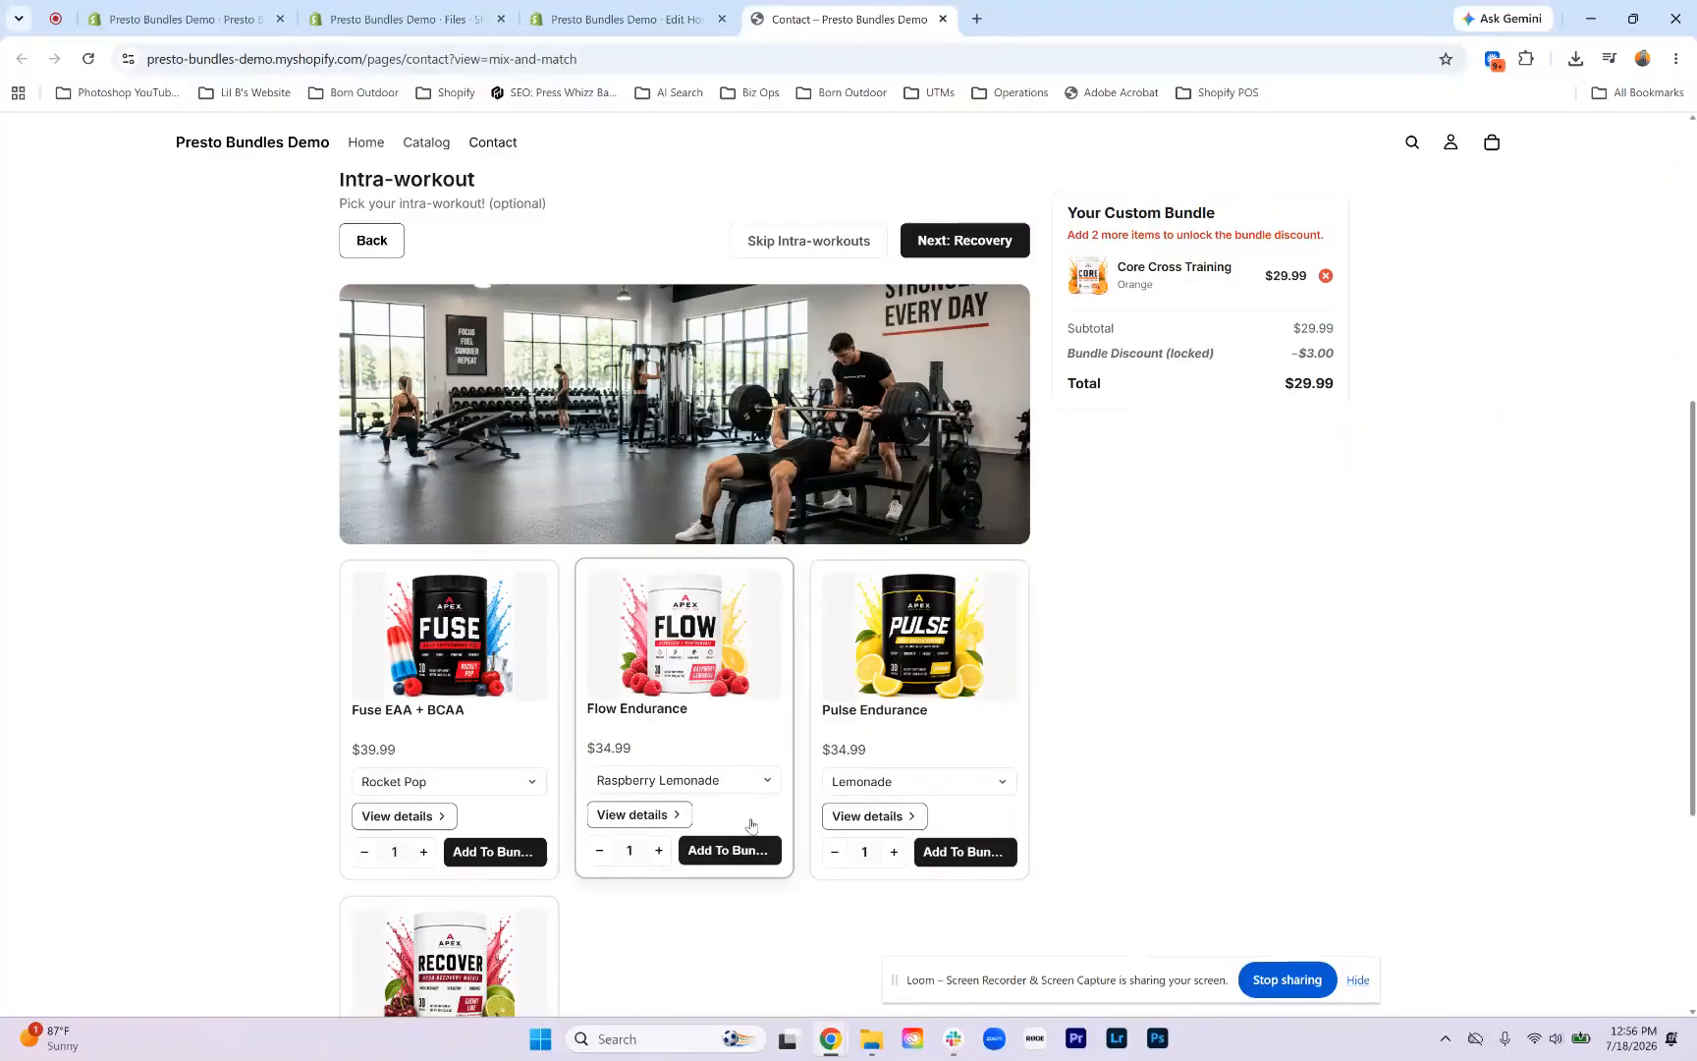
{"action": "left_click", "coordinate": [741, 850]}
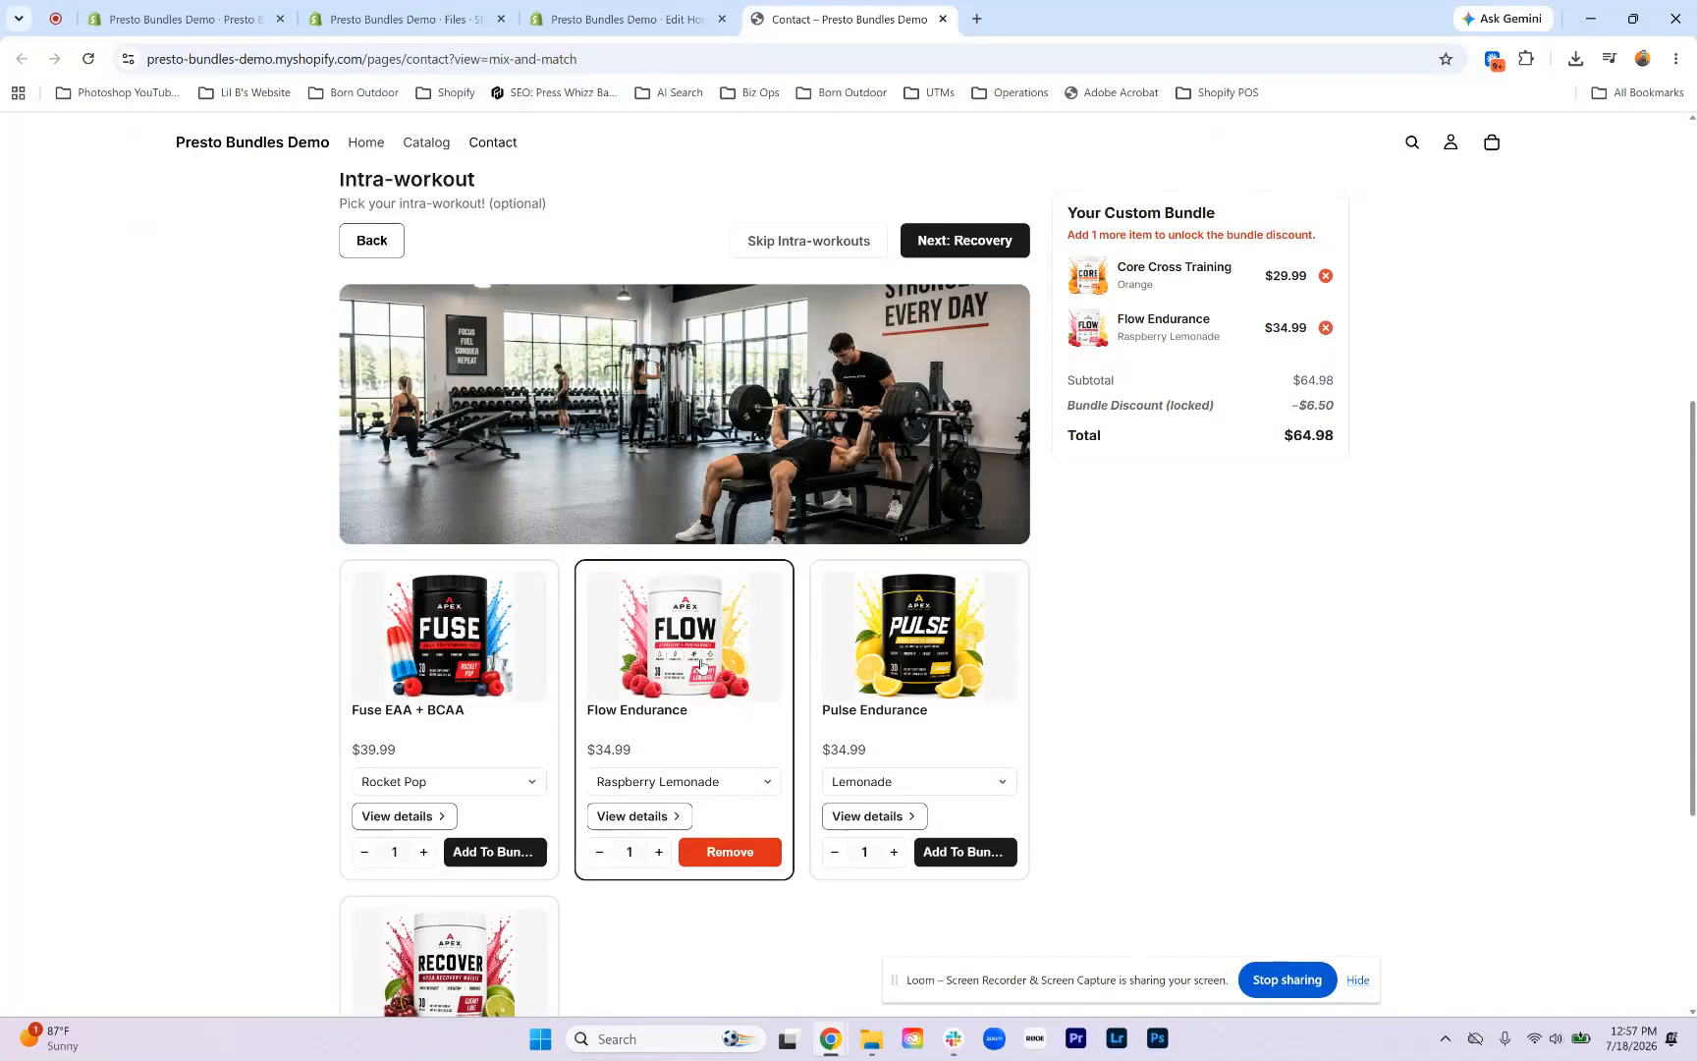
{"action": "left_click", "coordinate": [872, 816]}
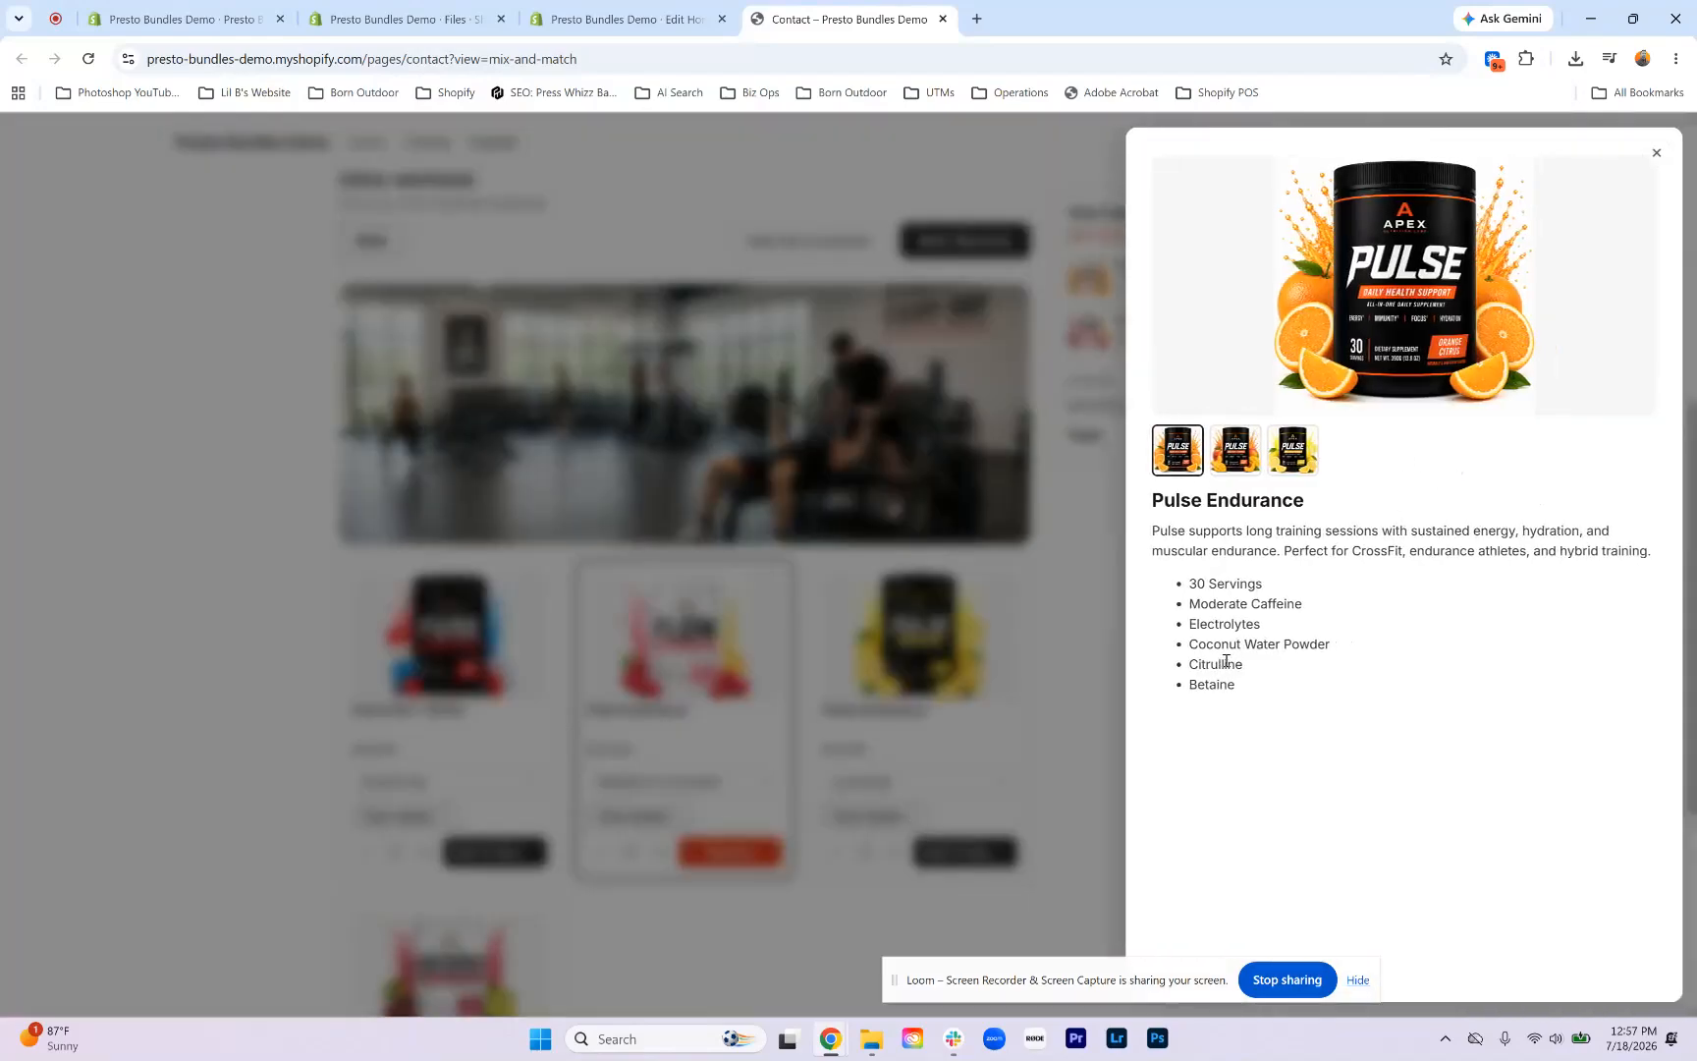
{"action": "left_click", "coordinate": [1054, 595]}
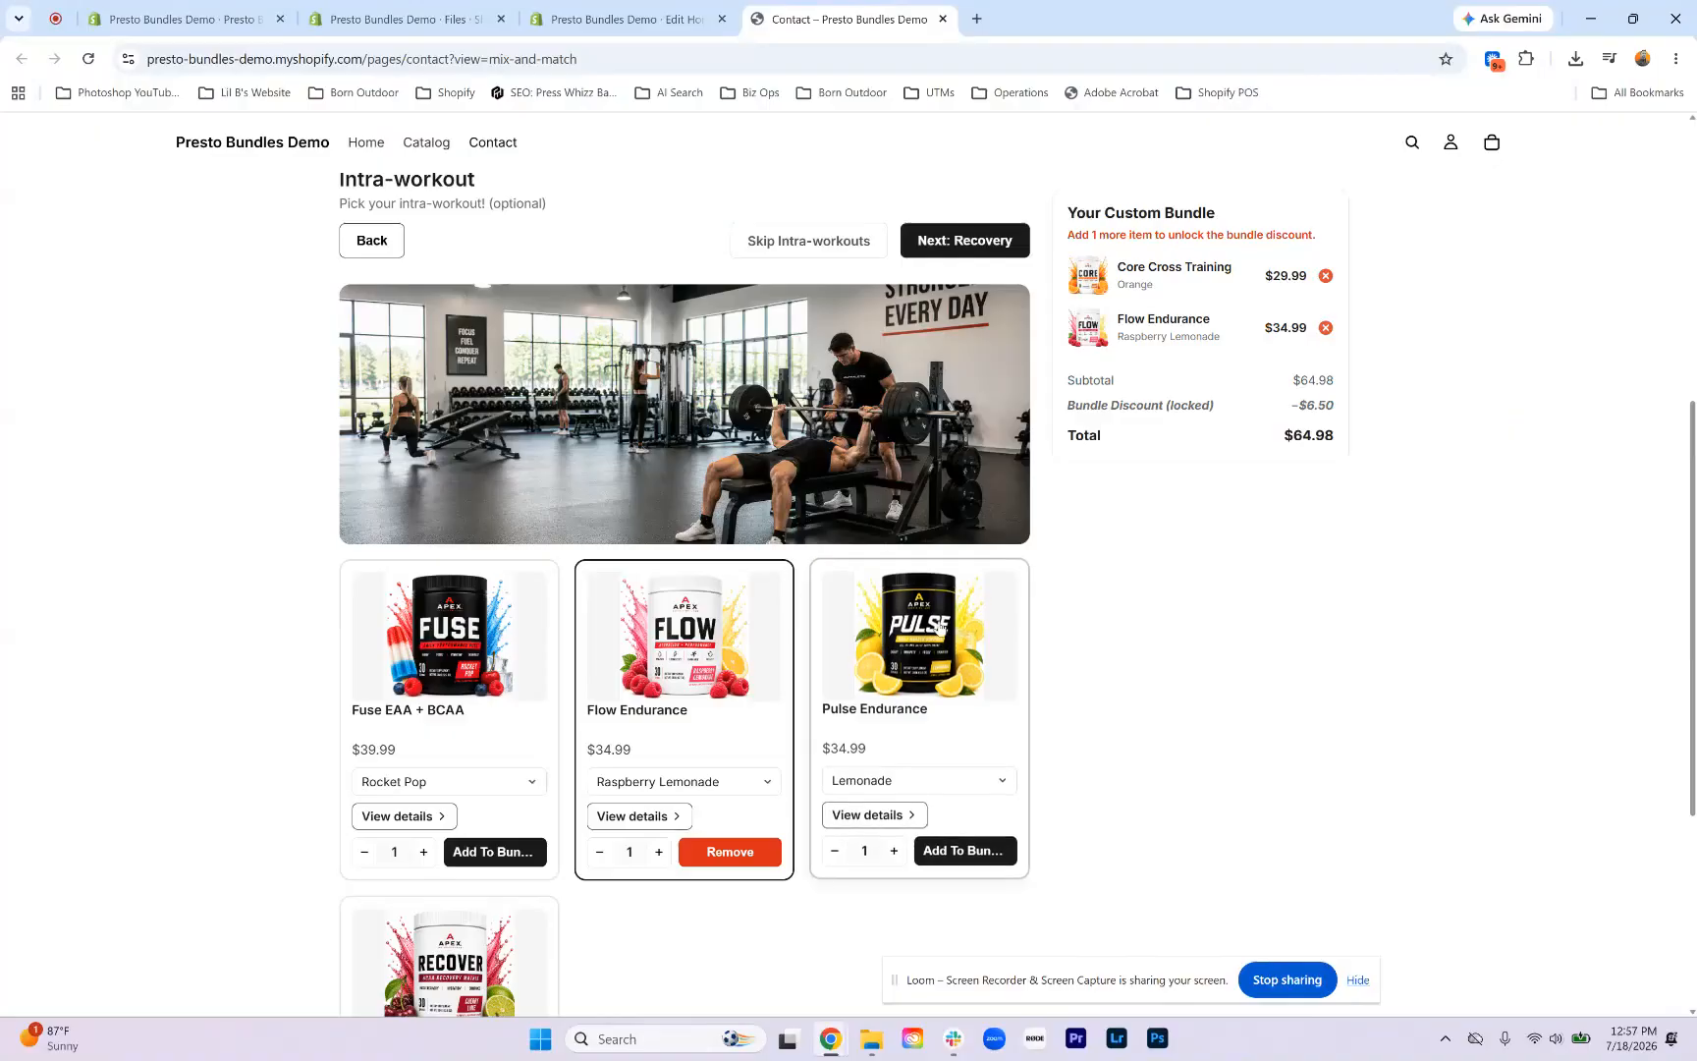
Step: Add Fusion Whey Blend in Salted Caramel in the Recovery stage and proceed to the kit review, declining the multivitamin add-on
{"action": "left_click", "coordinate": [944, 234]}
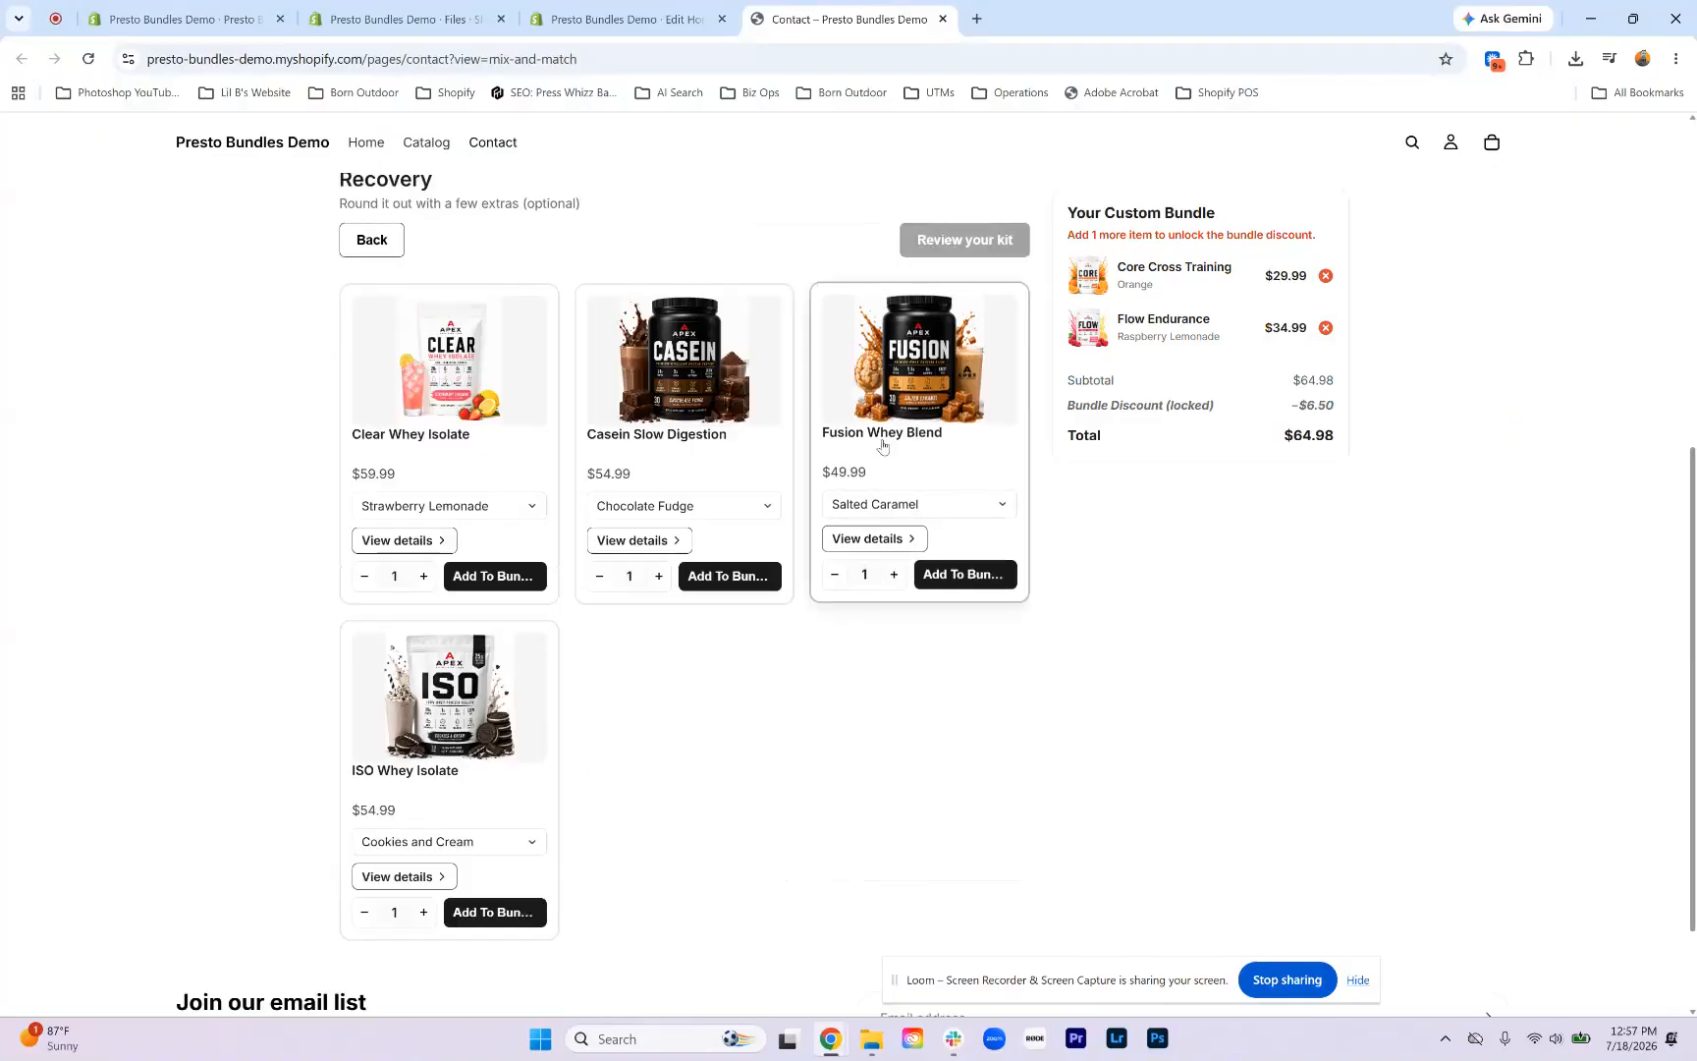
{"action": "left_click", "coordinate": [946, 568]}
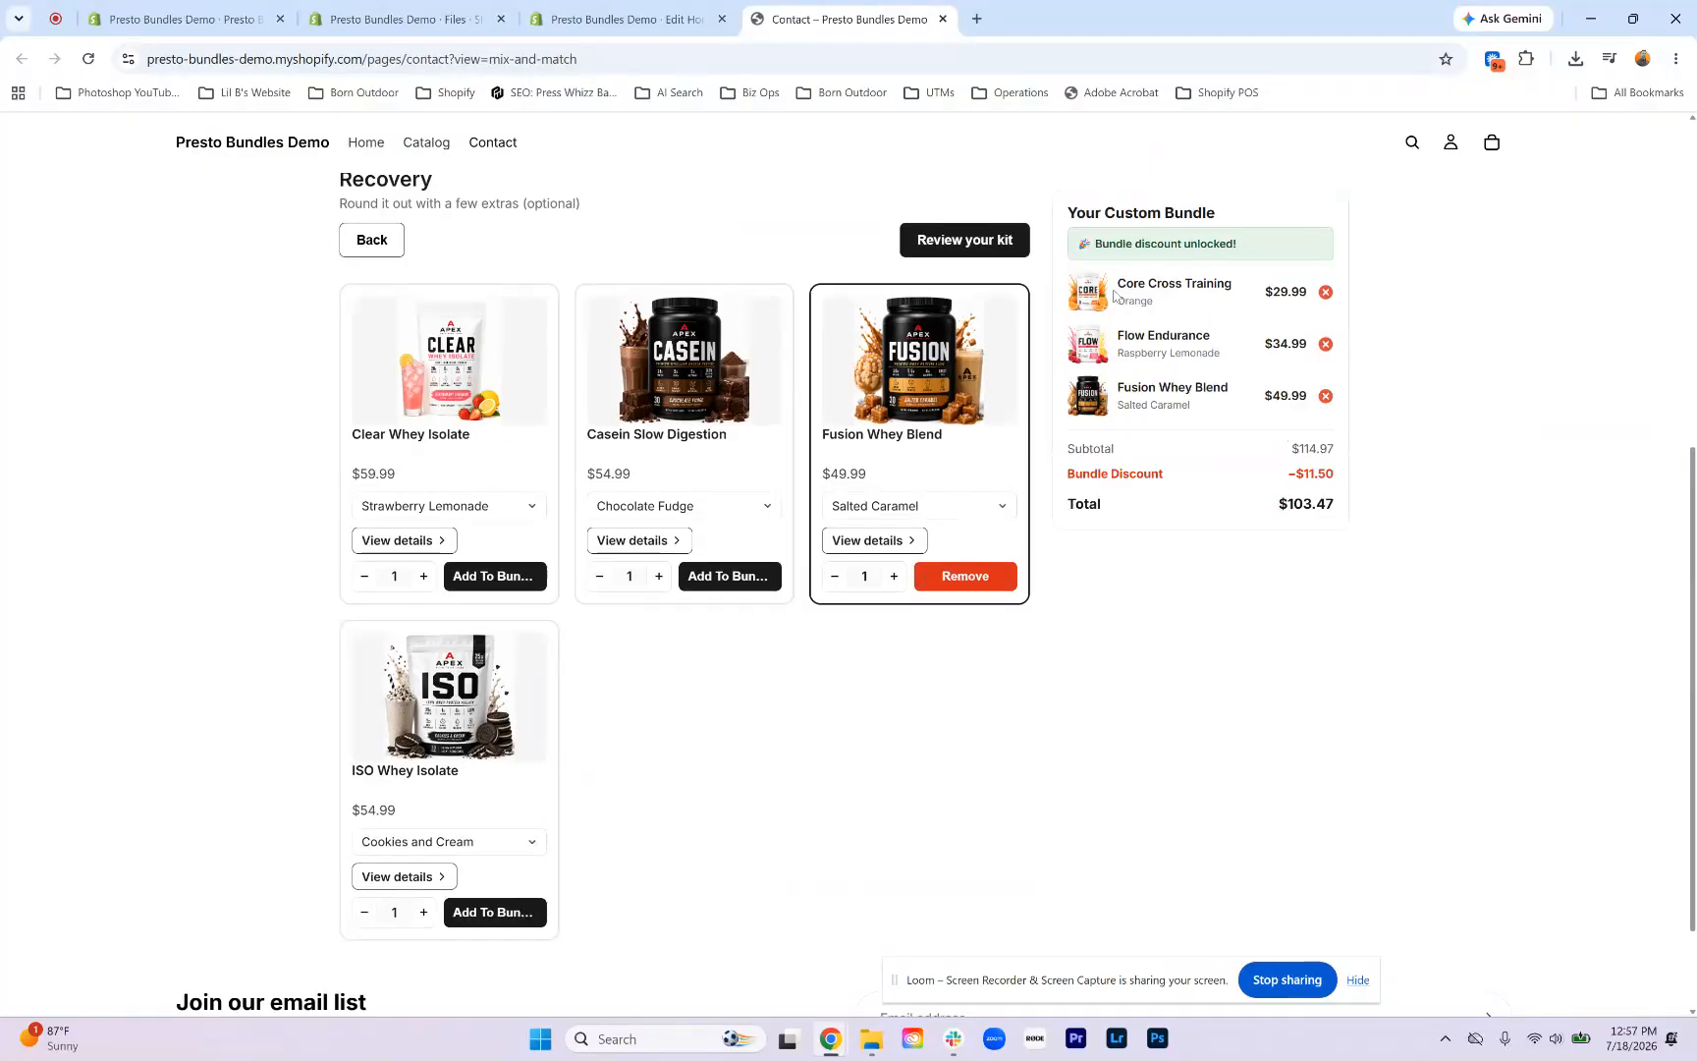
{"action": "left_click", "coordinate": [965, 240]}
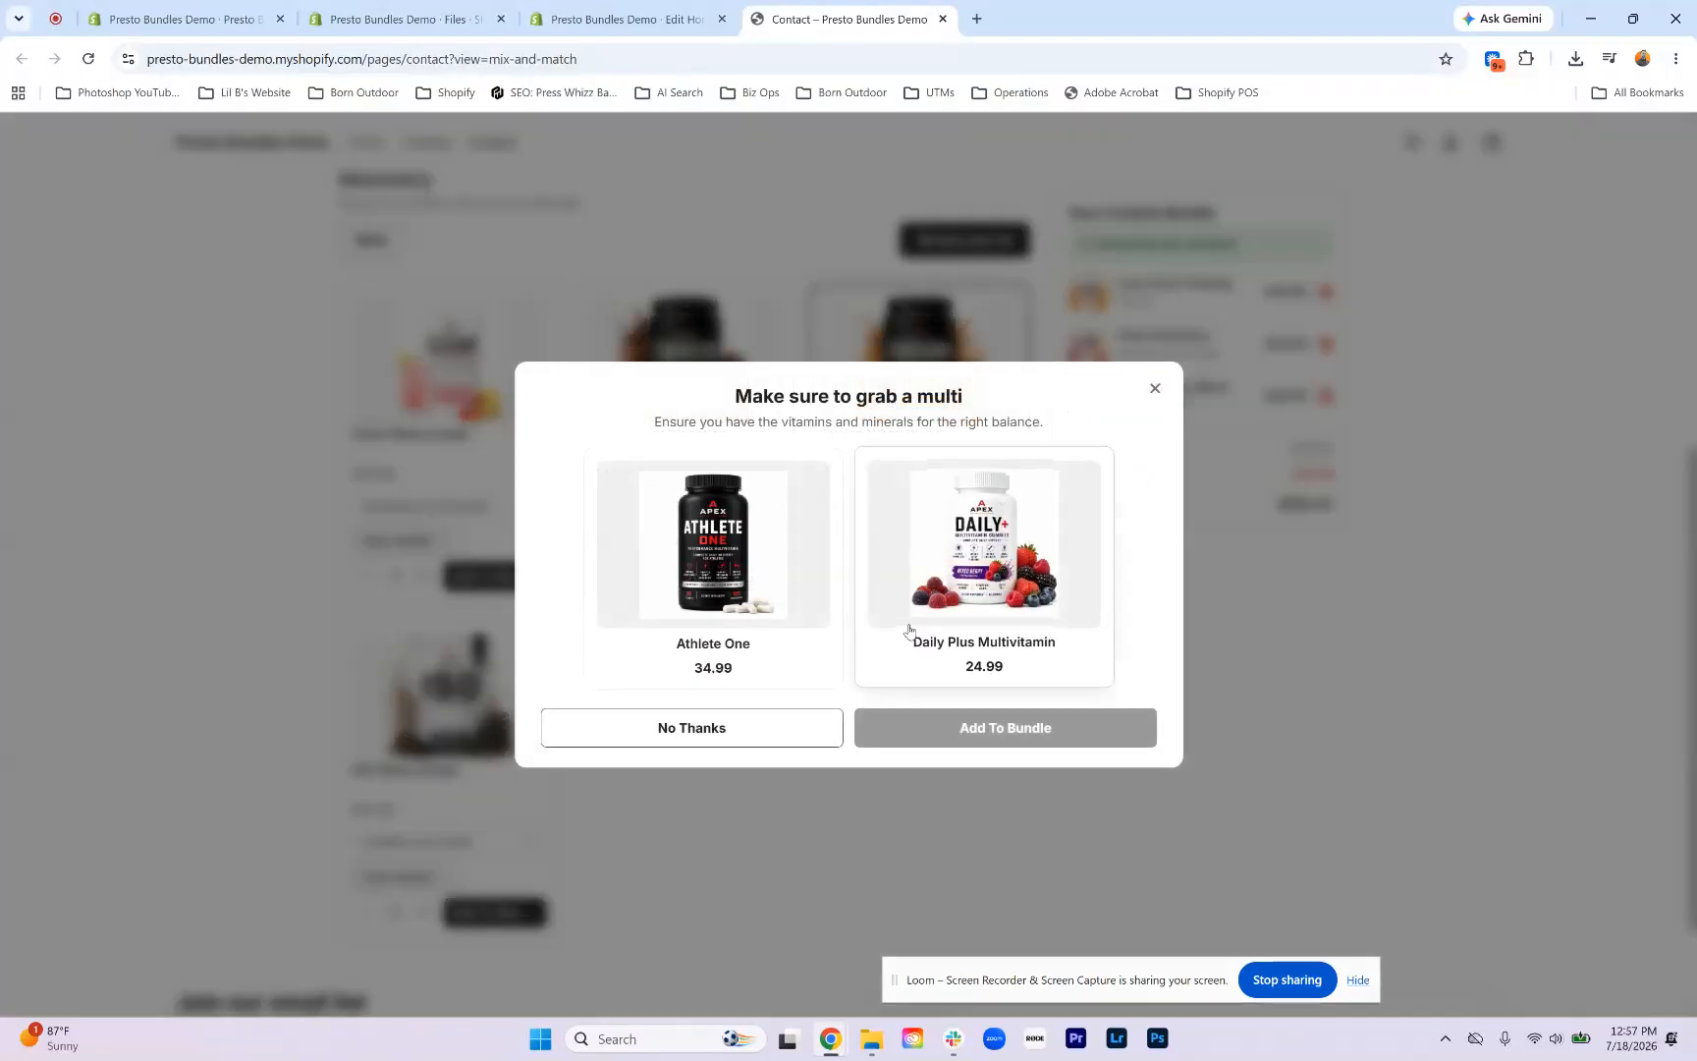
{"action": "left_click", "coordinate": [790, 650]}
{"action": "left_click", "coordinate": [754, 627]}
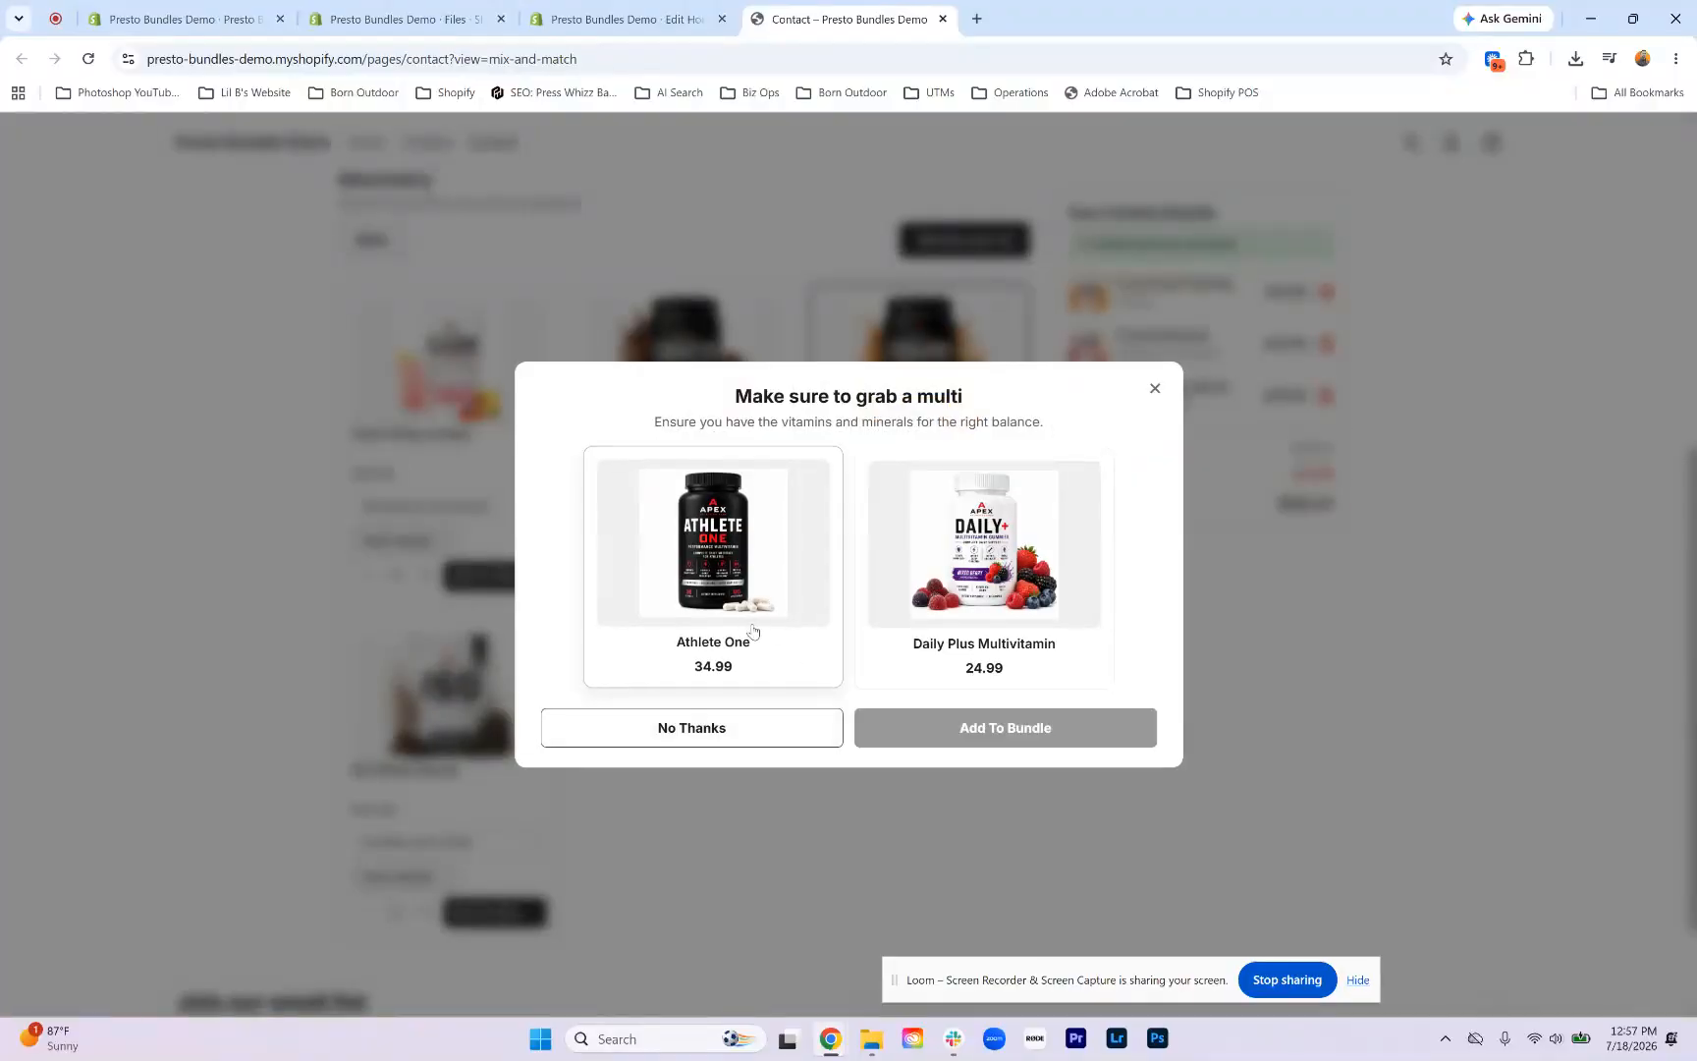
{"action": "left_click", "coordinate": [680, 731]}
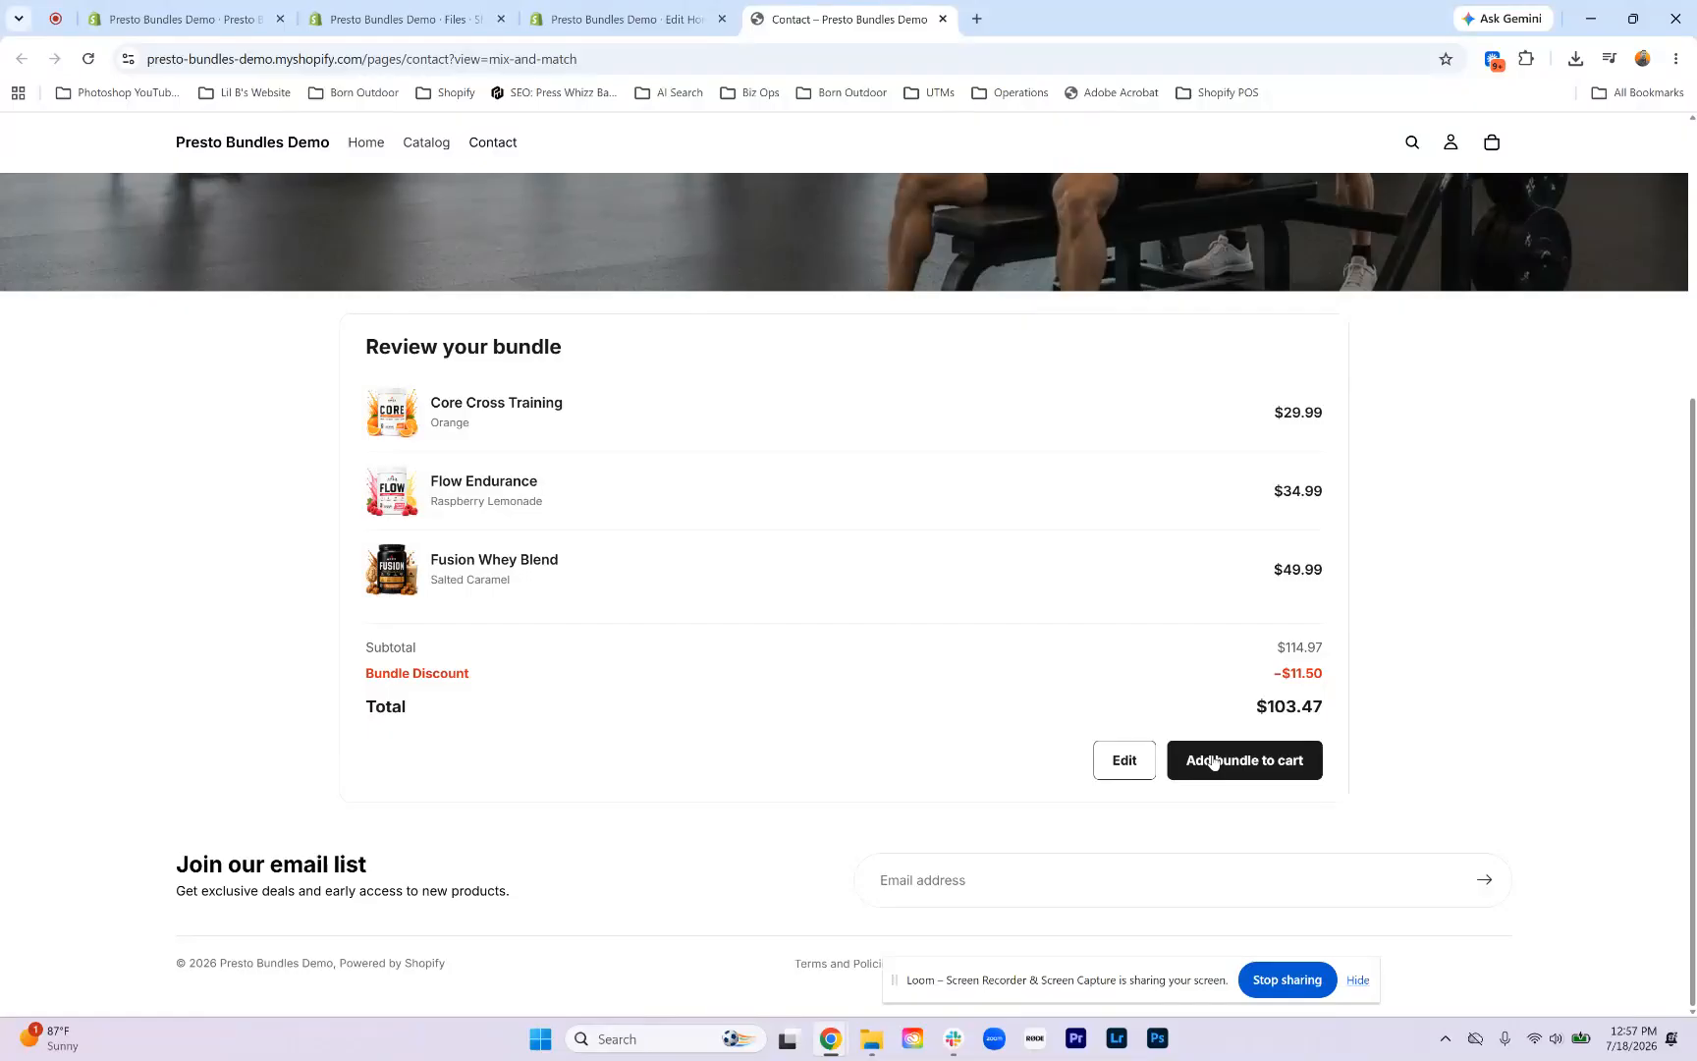
Step: Go back from the review through Recovery to the Pre-workout stage, check its product selection, and return to the bundle editor
{"action": "left_click", "coordinate": [1142, 761]}
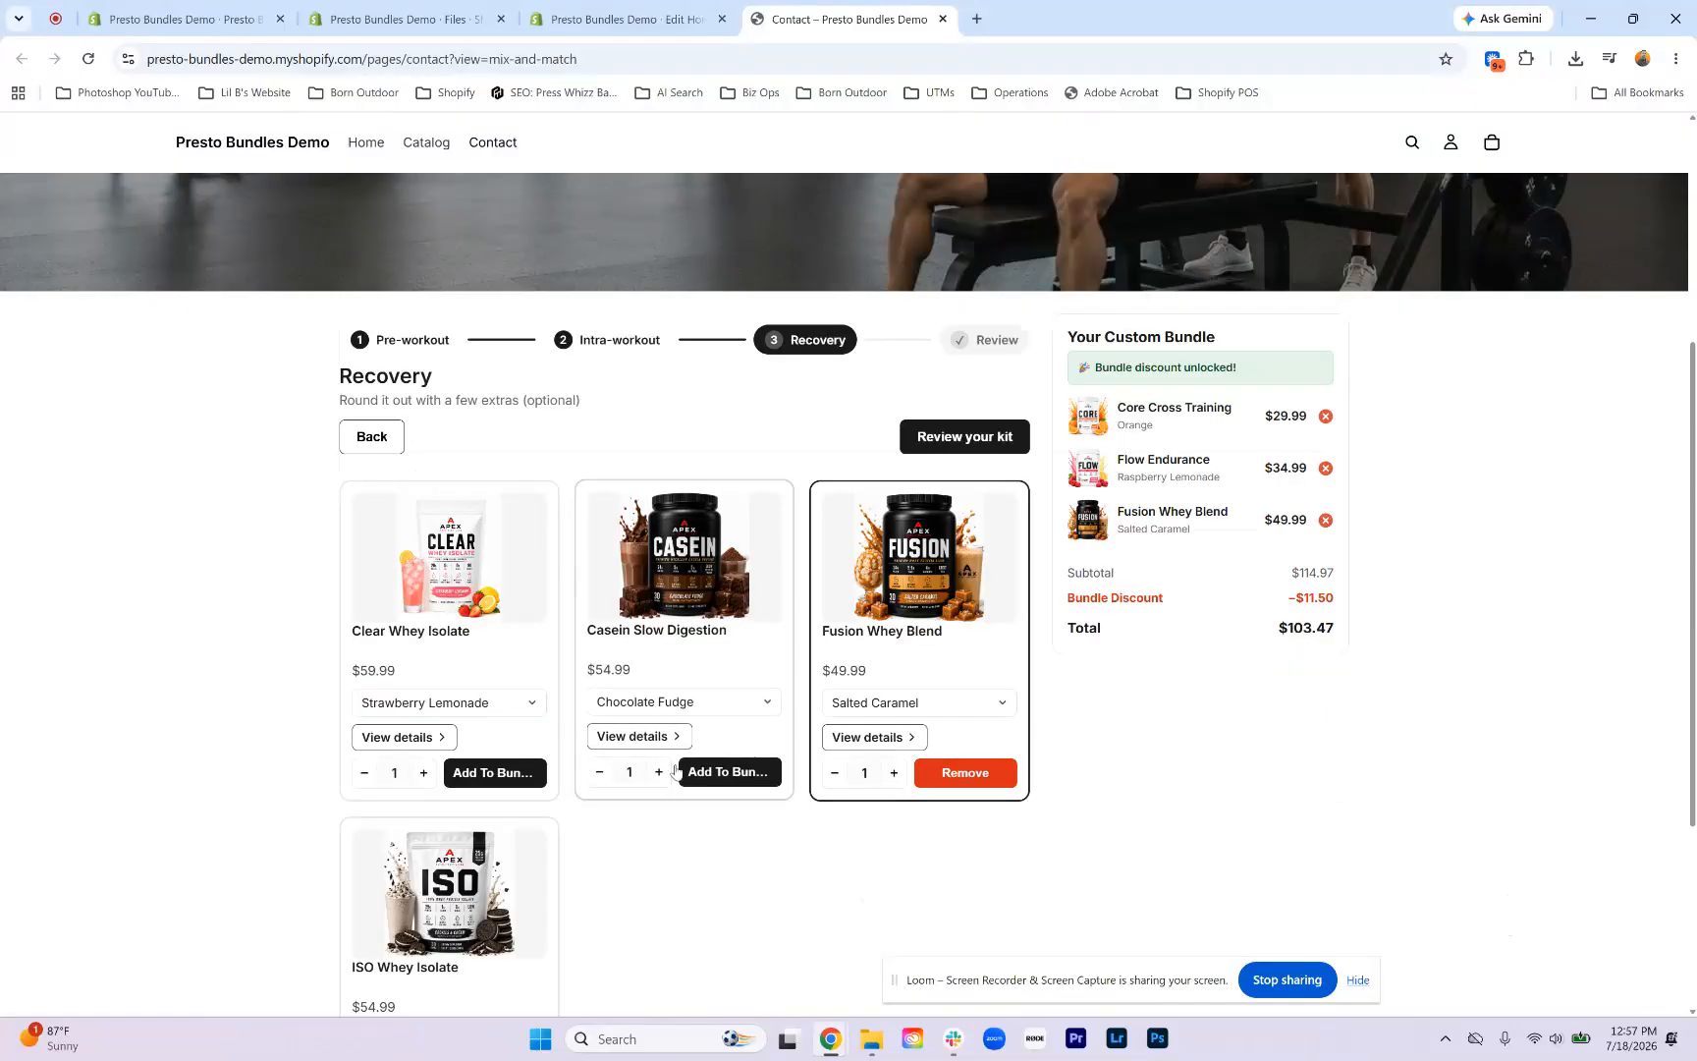
{"action": "scroll", "coordinate": [862, 654], "scroll_direction": "down", "scroll_amount": 1}
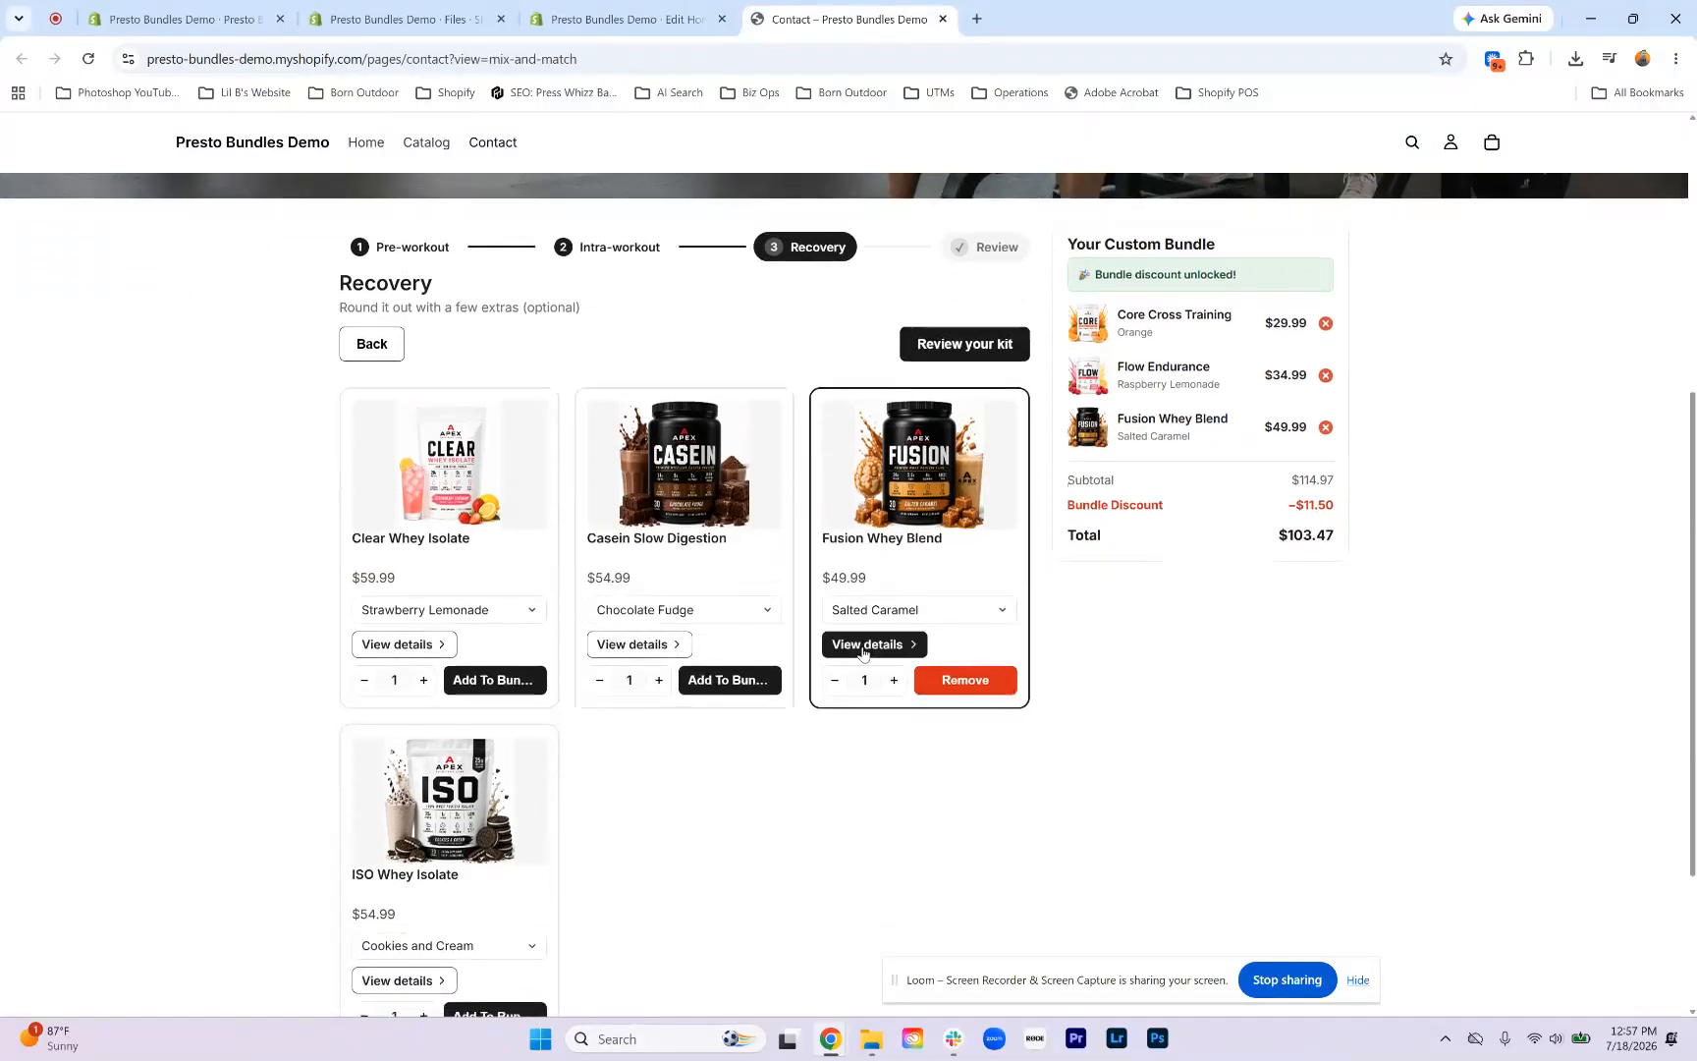
{"action": "scroll", "coordinate": [863, 653], "scroll_direction": "up", "scroll_amount": 2}
{"action": "left_click", "coordinate": [409, 436]}
{"action": "scroll", "coordinate": [506, 557], "scroll_direction": "down", "scroll_amount": 1}
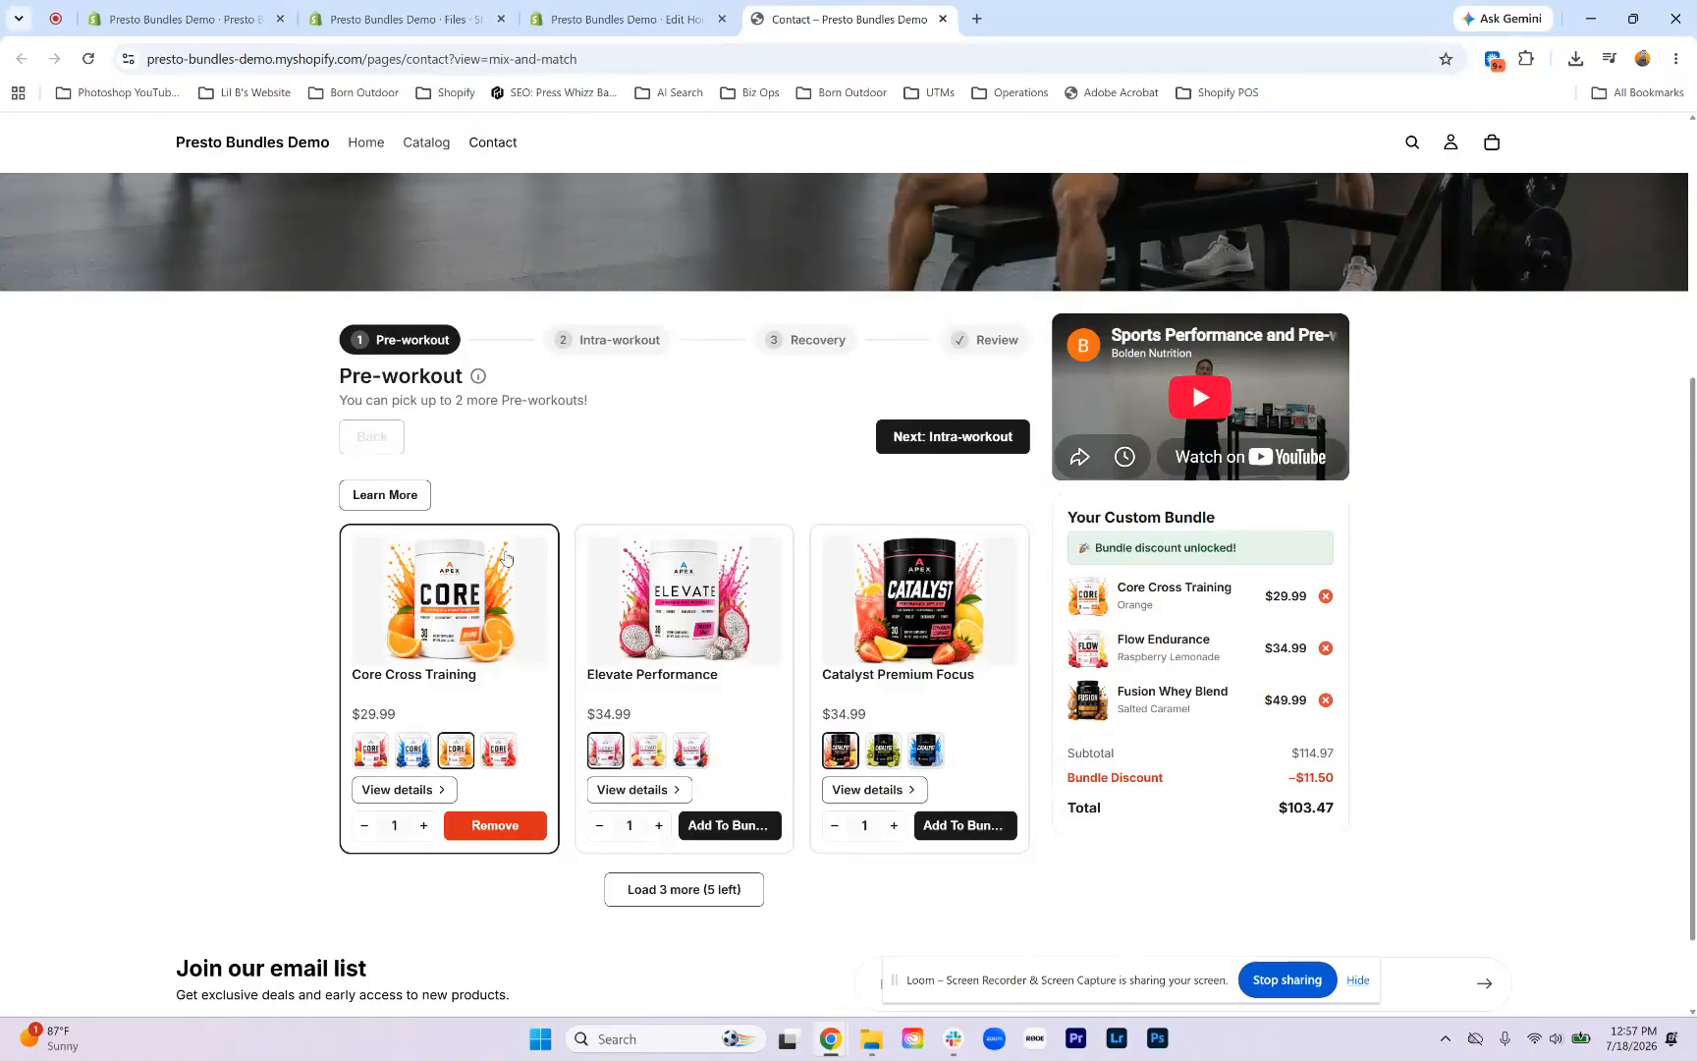
{"action": "left_click", "coordinate": [186, 18]}
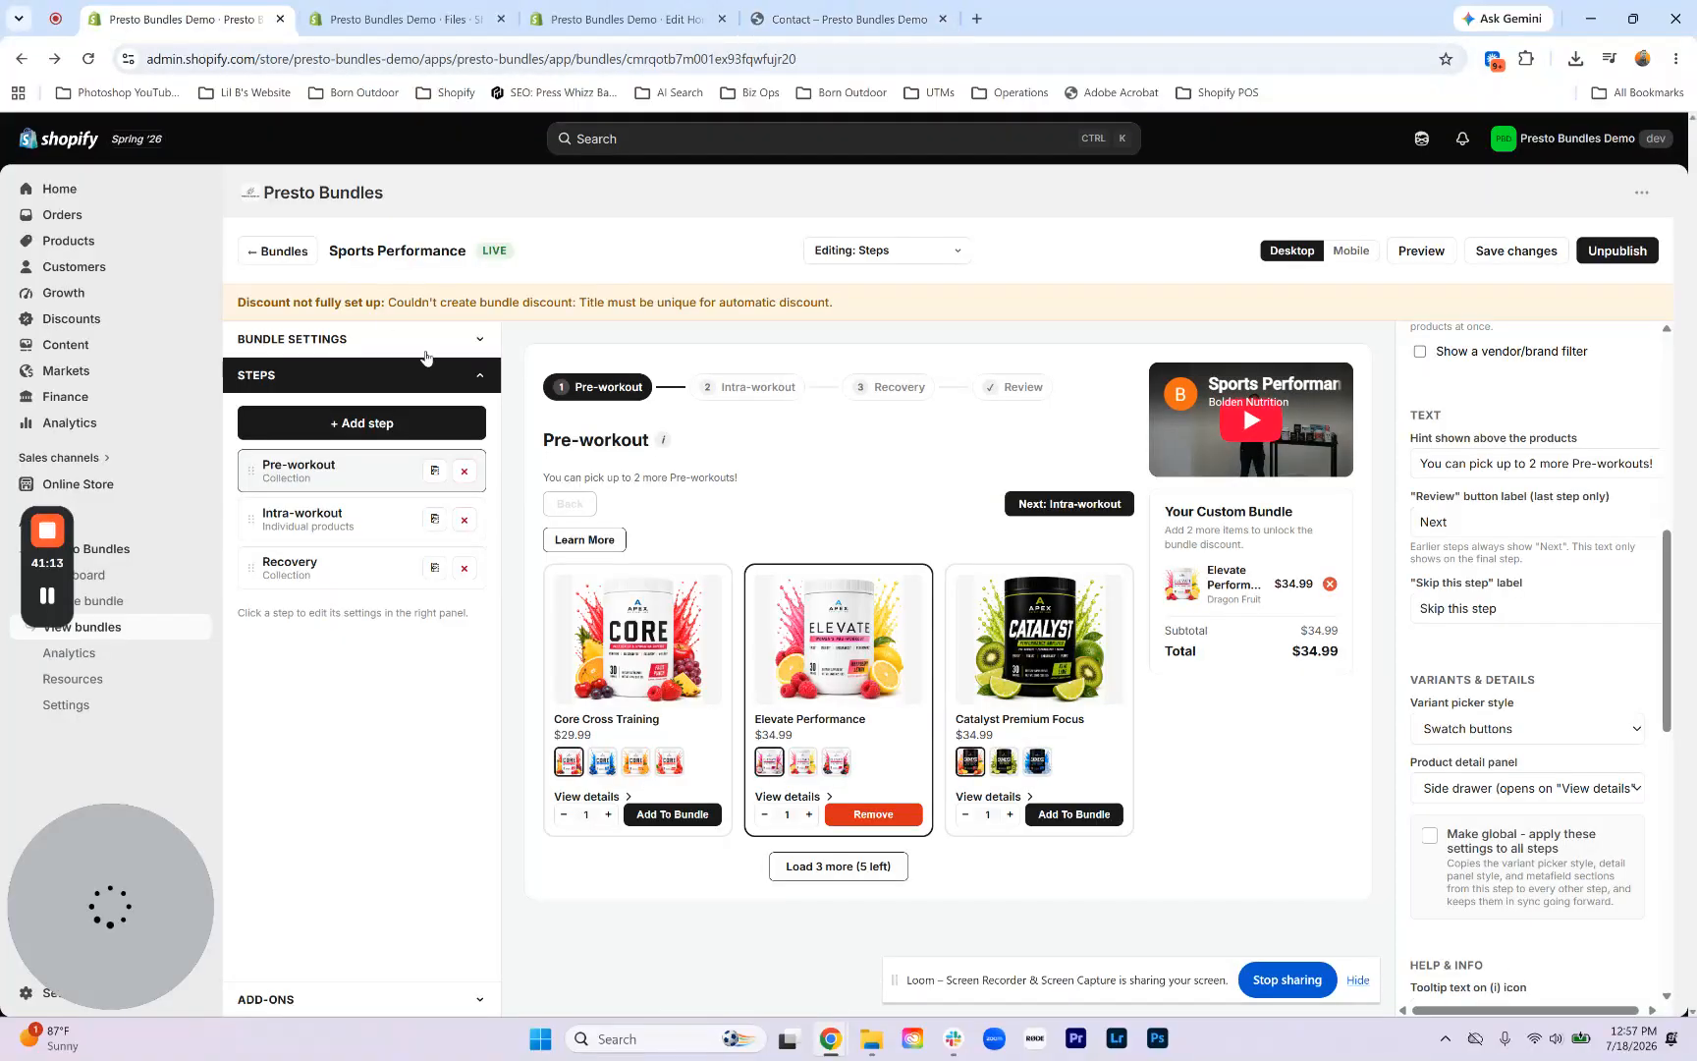